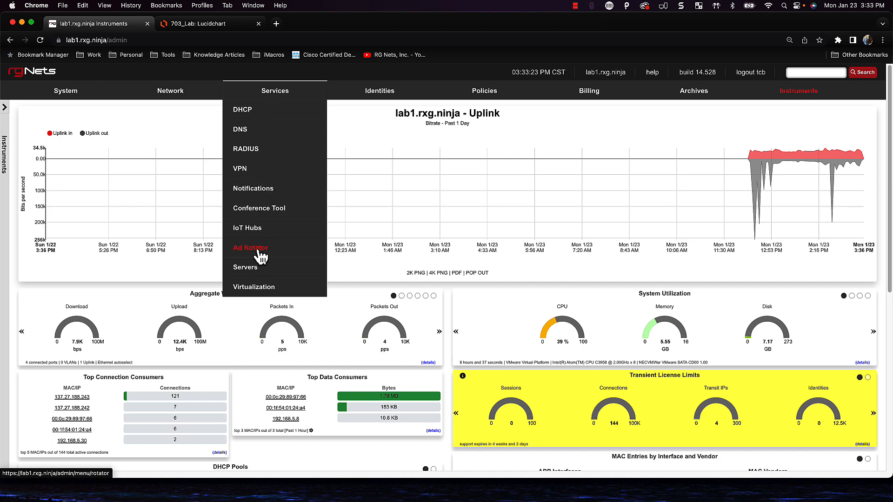
# Open Services > RADIUS, review the Default server options form, and cancel without changes
pyautogui.click(247, 159)
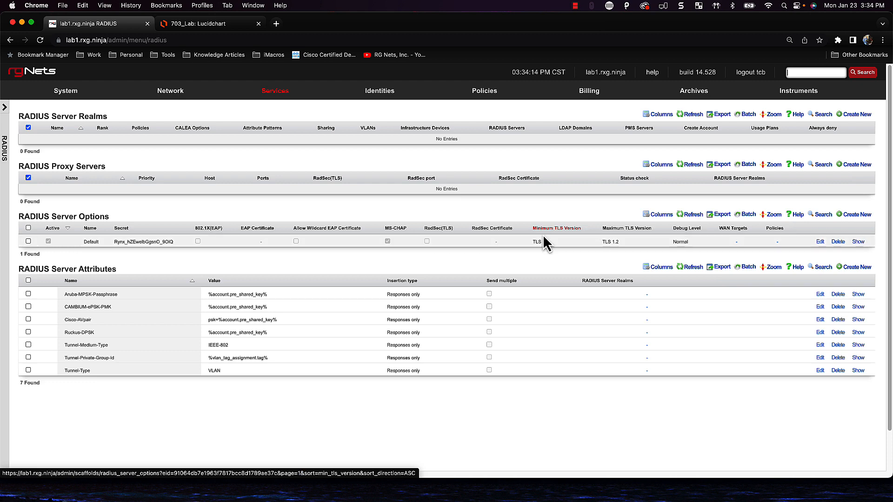
pyautogui.click(821, 243)
pyautogui.scroll(-10, 325, 290)
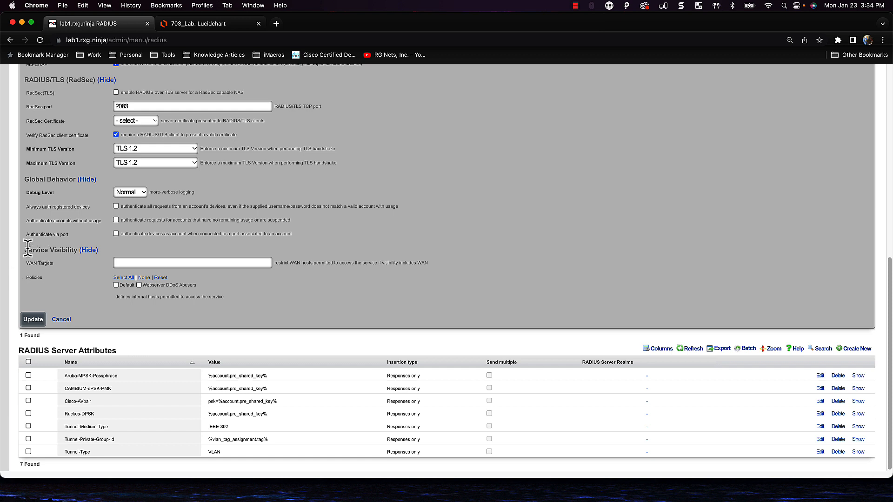
pyautogui.moveTo(27, 249); pyautogui.dragTo(66, 249)
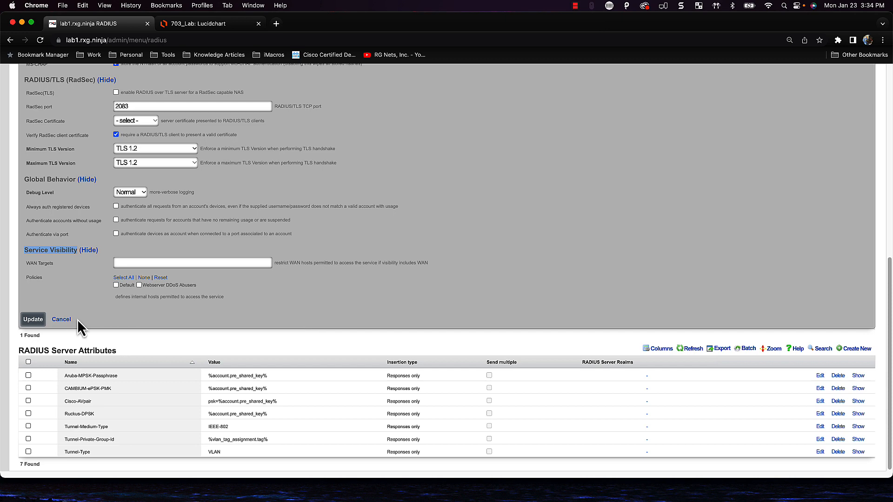
pyautogui.click(61, 319)
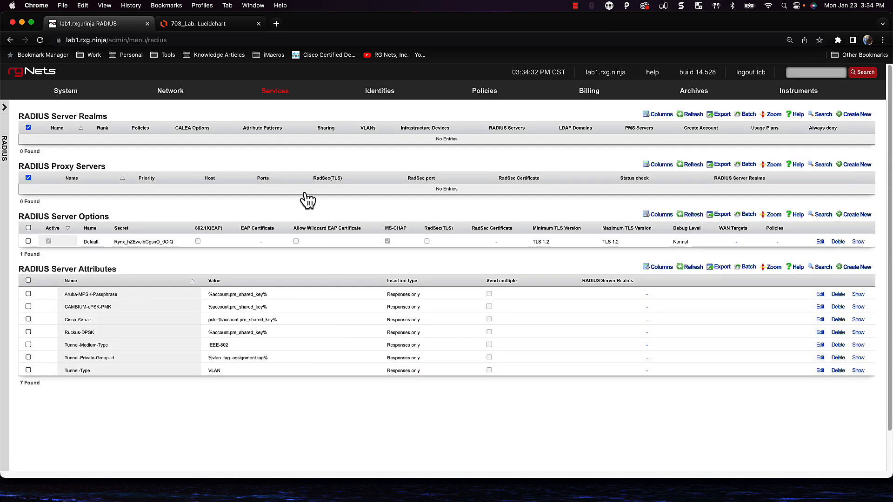
# Under Network > Wireless, start a new WLAN controller named vSZ of type RUCKUS SmartZone
pyautogui.moveTo(302, 96)
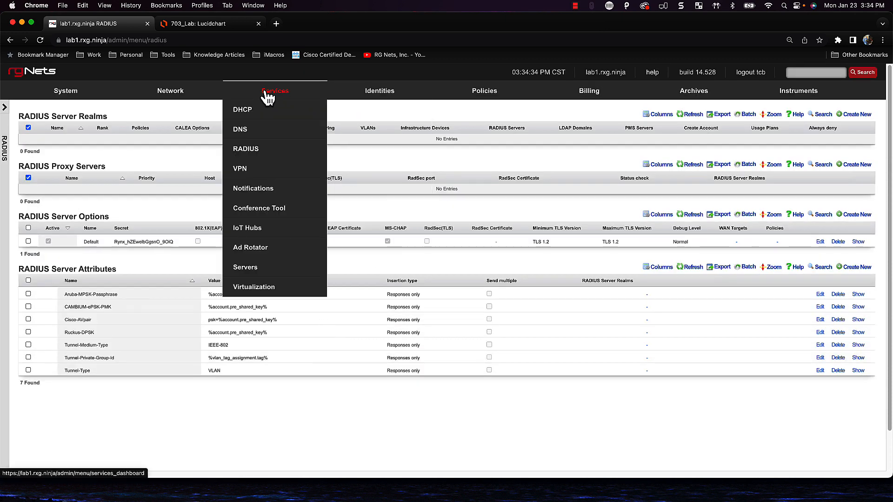
pyautogui.moveTo(162, 98)
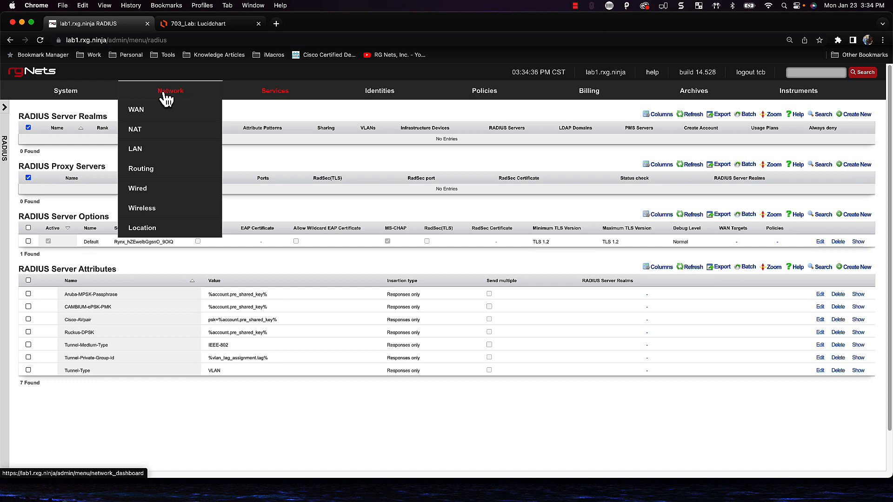
pyautogui.click(134, 209)
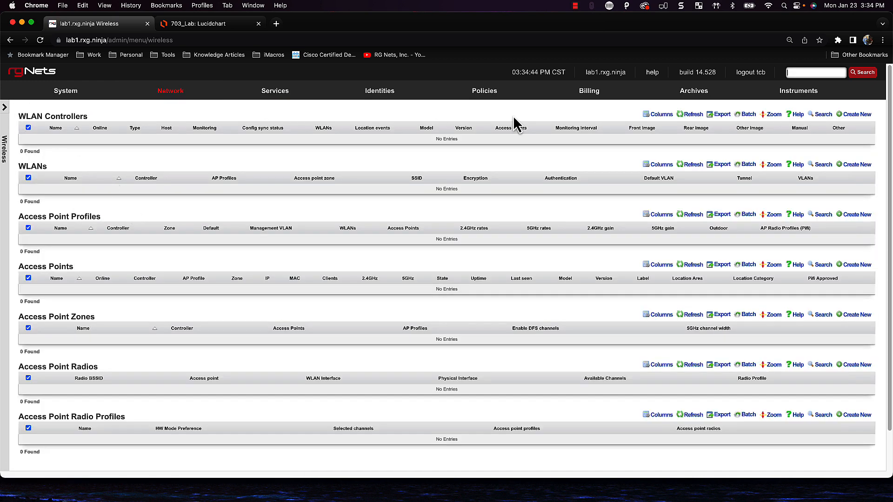
pyautogui.click(858, 115)
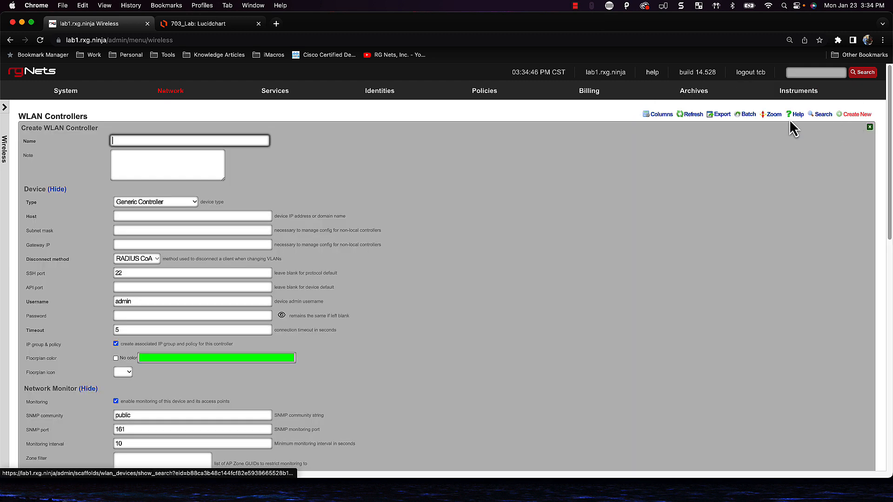
pyautogui.write('vSZ')
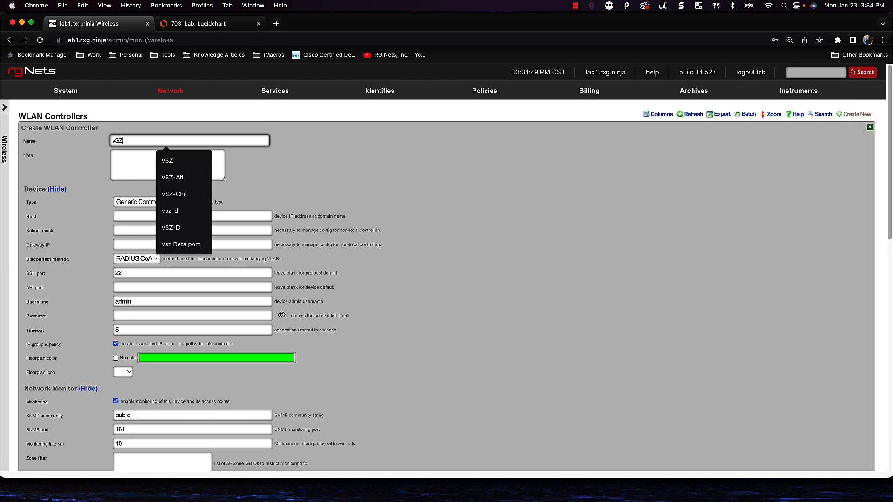
pyautogui.press('Tab')
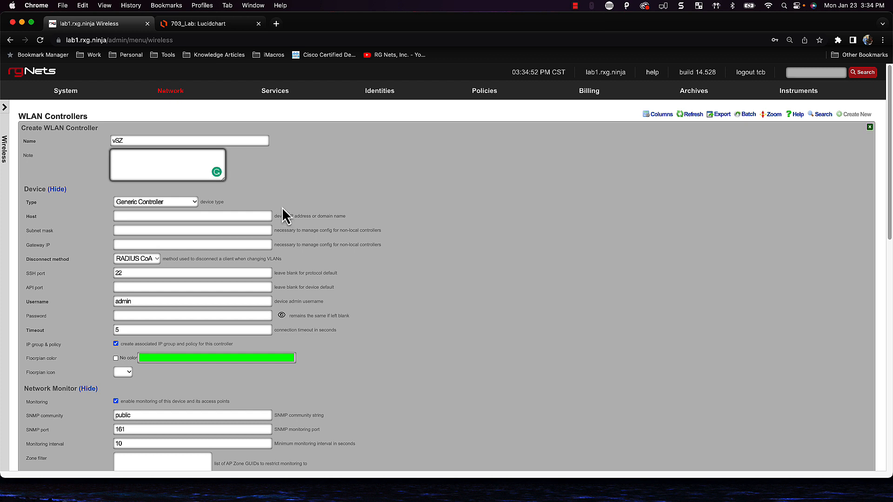
pyautogui.click(162, 201)
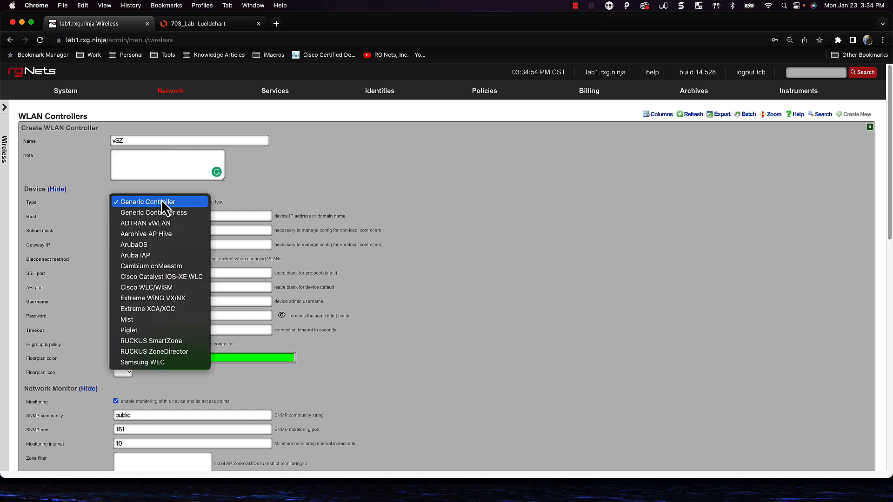
pyautogui.click(175, 342)
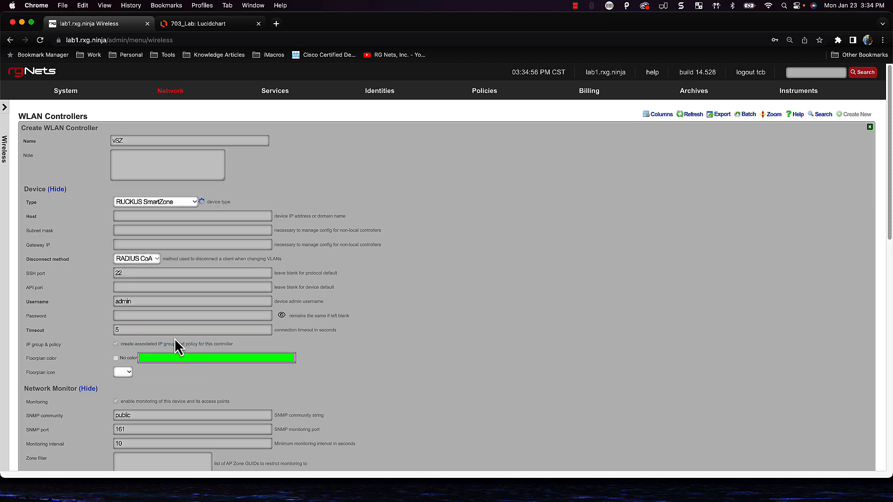
# Enter host 192.168.5.5 and keep RUCKUS SmartZone as the controller type
pyautogui.click(134, 216)
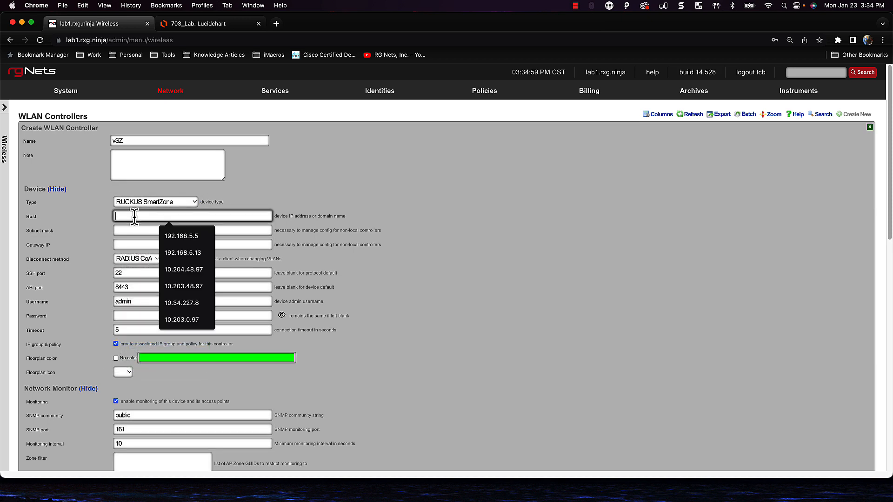
pyautogui.write('192.168.5.5')
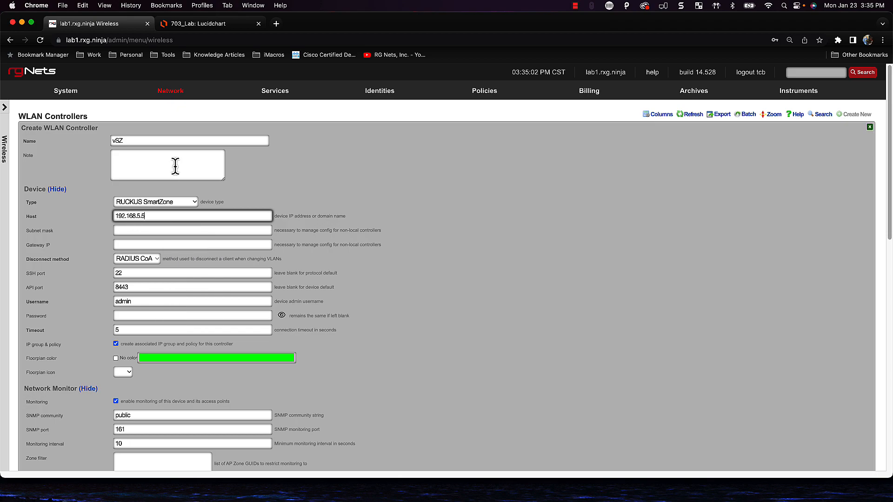
pyautogui.click(204, 24)
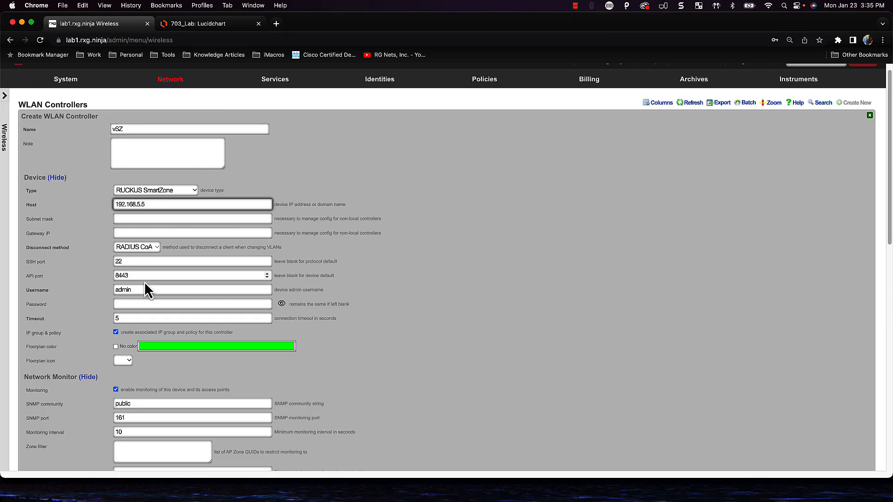
pyautogui.scroll(-3, 144, 283)
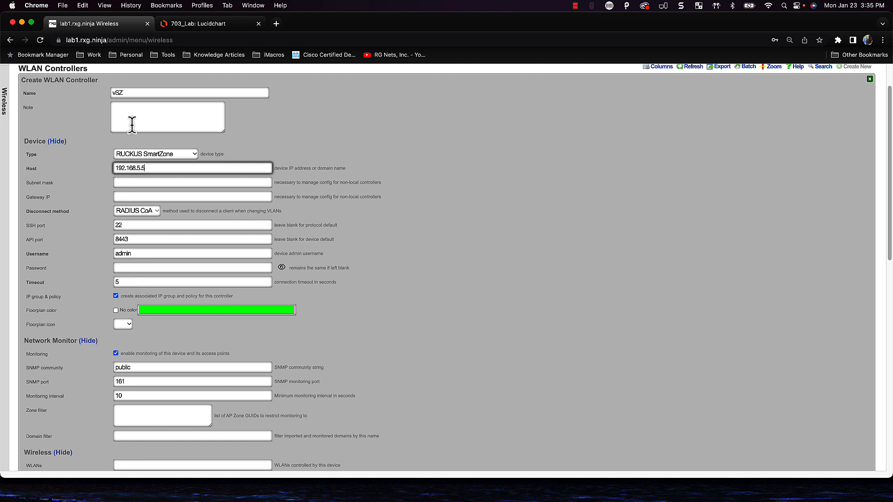
pyautogui.click(154, 155)
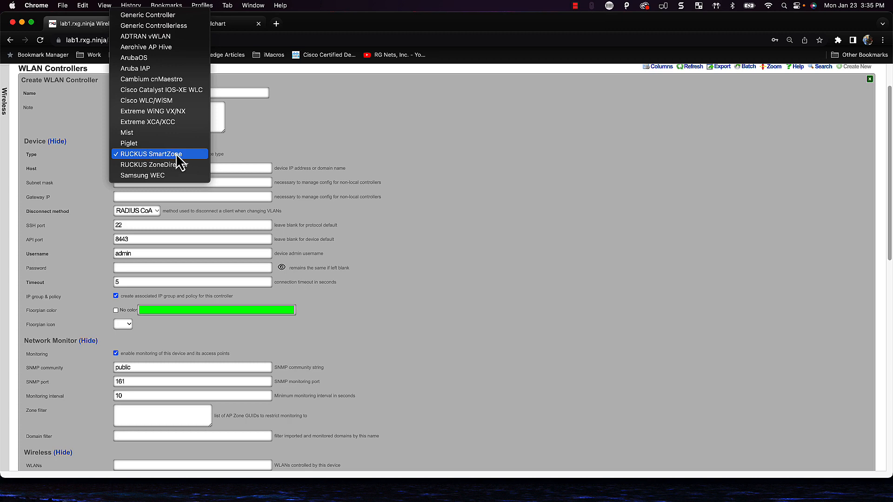
pyautogui.click(184, 157)
# Fill in the device password, 3-second timeout and enable password, then create the controller
pyautogui.click(126, 268)
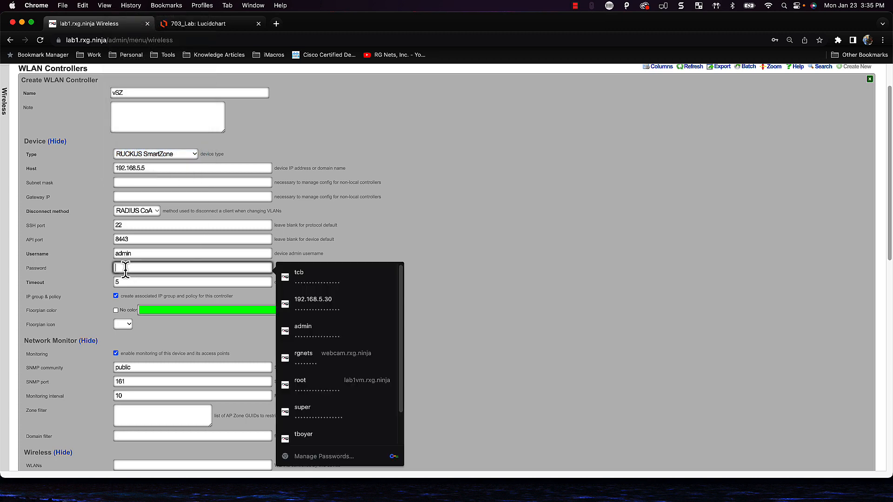
pyautogui.press('super+v')
pyautogui.press('Tab')
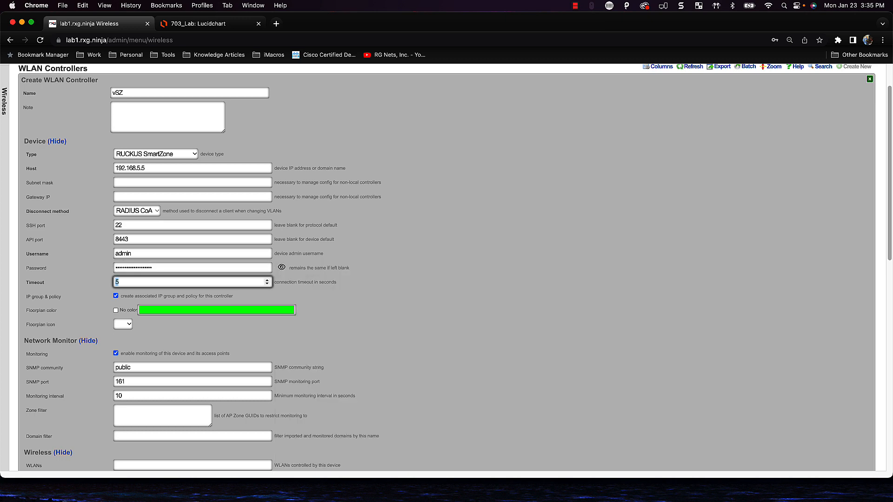
pyautogui.scroll(-5, 133, 282)
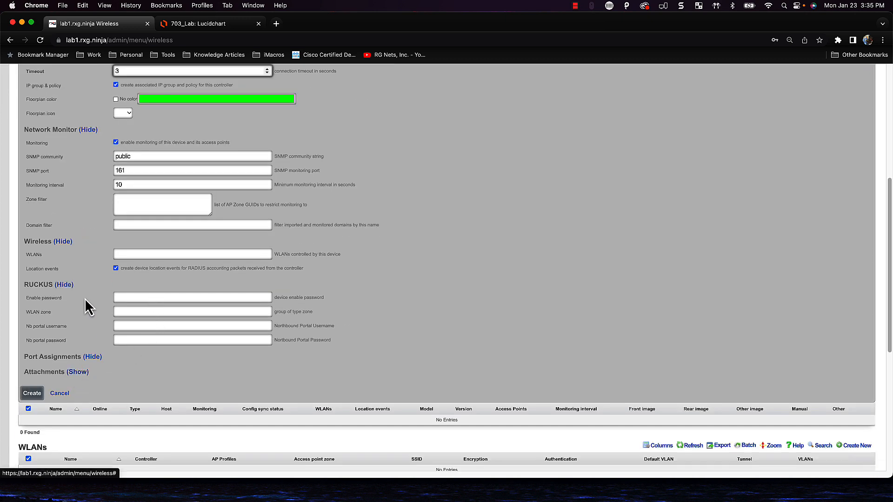
pyautogui.click(129, 296)
pyautogui.write('•')
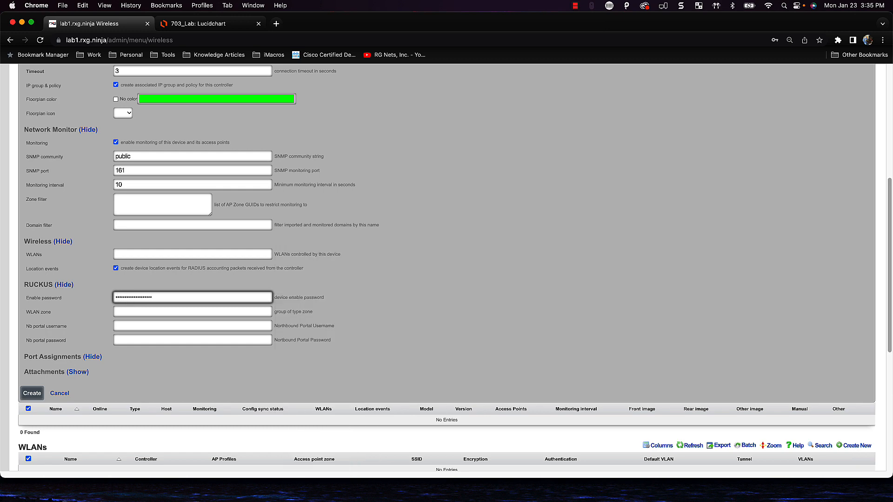
pyautogui.click(33, 397)
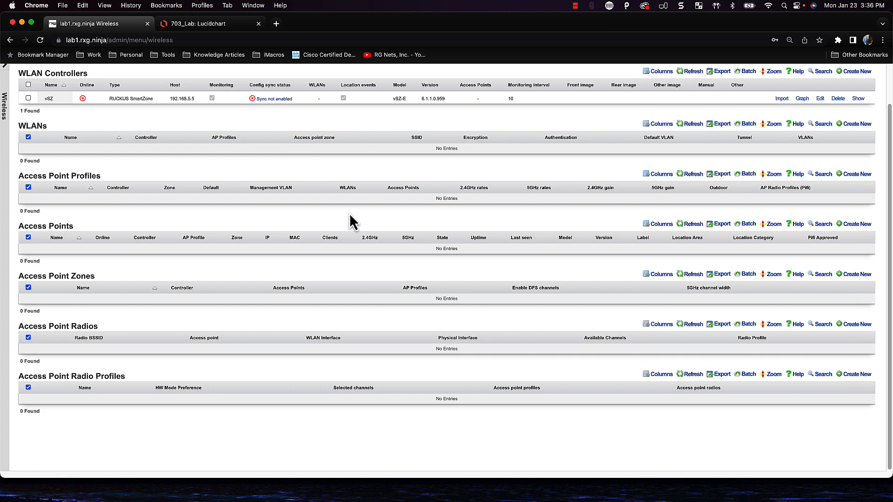
# Load the Policies dashboard, now showing three policies including vSZ
pyautogui.scroll(1, 350, 191)
pyautogui.scroll(2, 352, 197)
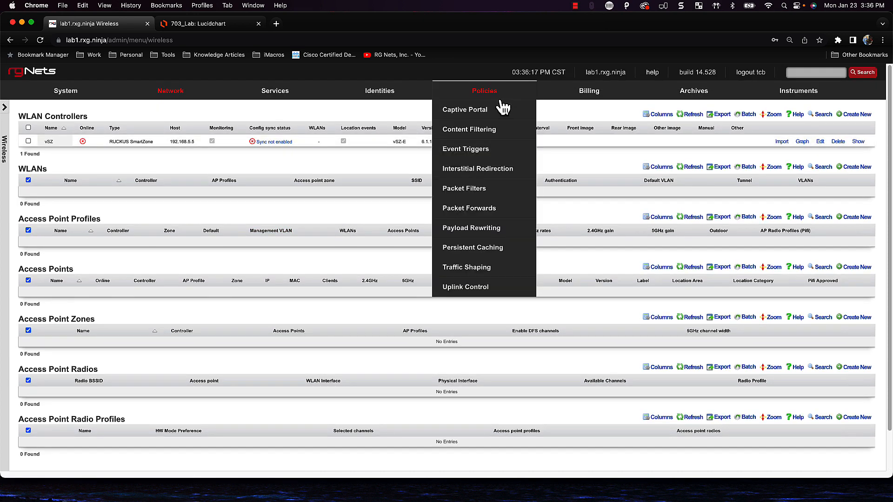
pyautogui.click(483, 97)
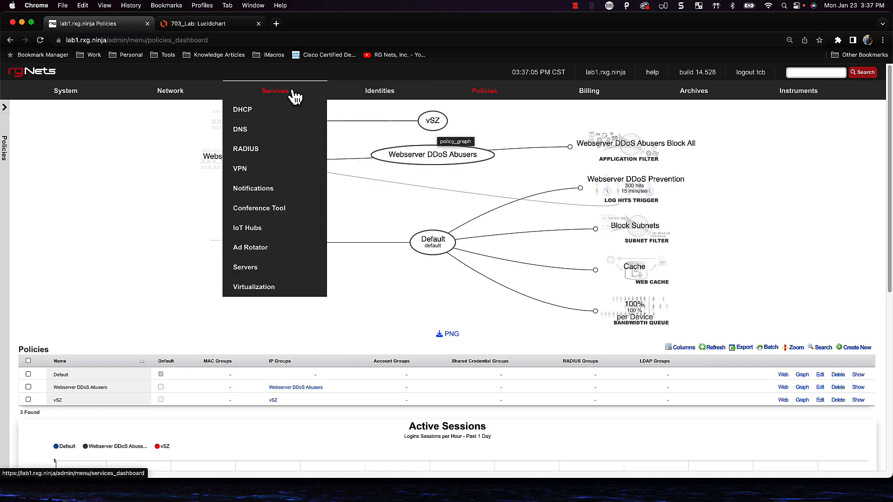
pyautogui.moveTo(275, 91)
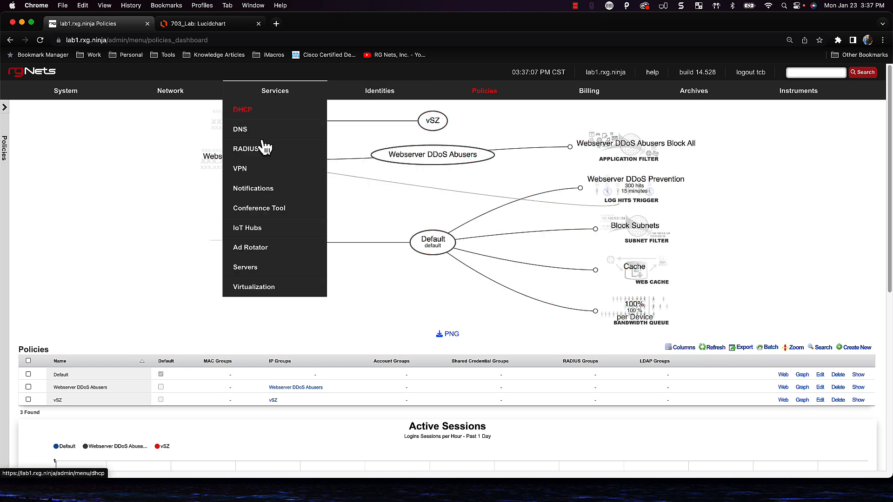
pyautogui.click(251, 150)
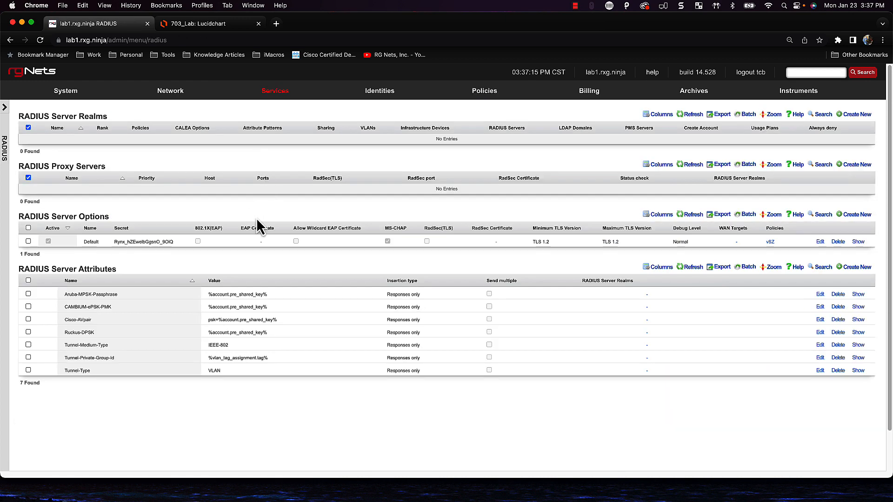
pyautogui.click(820, 242)
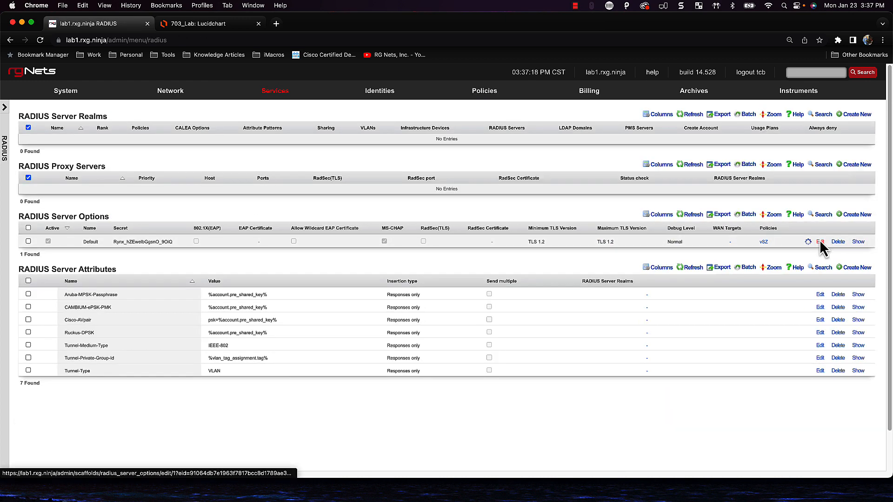
pyautogui.scroll(-5, 527, 371)
pyautogui.scroll(-3, 420, 387)
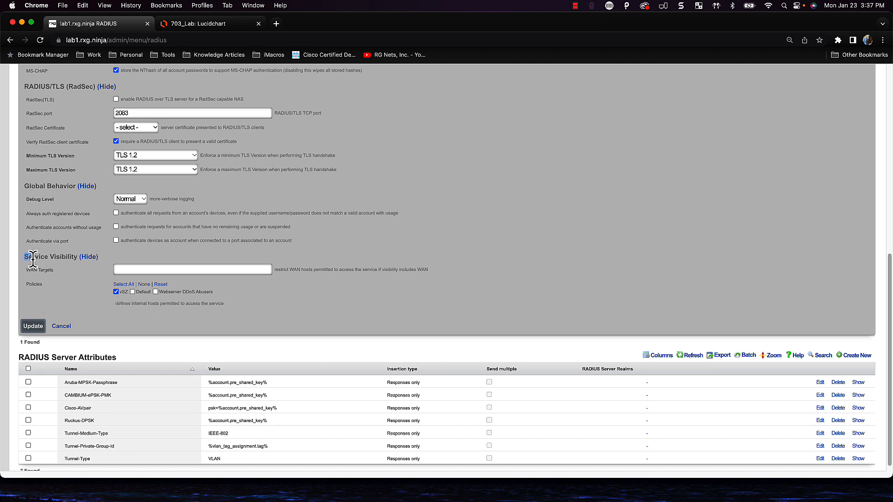
pyautogui.moveTo(27, 255); pyautogui.dragTo(101, 265)
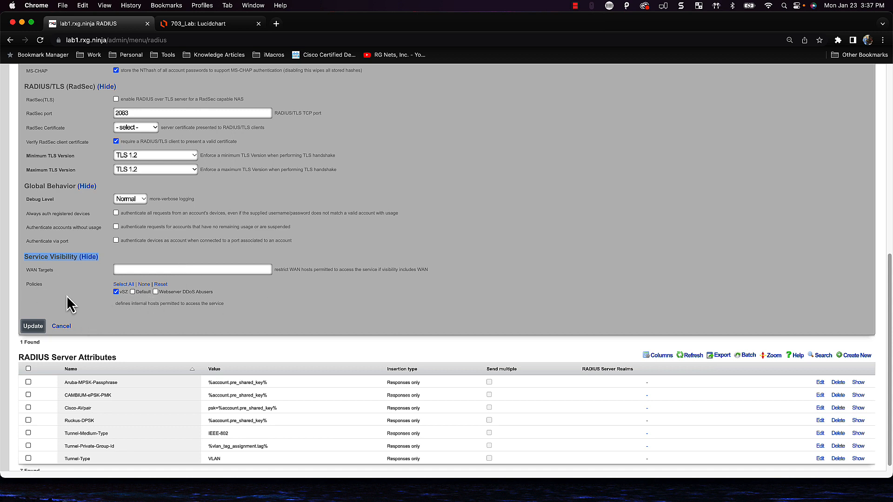
pyautogui.scroll(1, 114, 331)
pyautogui.scroll(3, 114, 326)
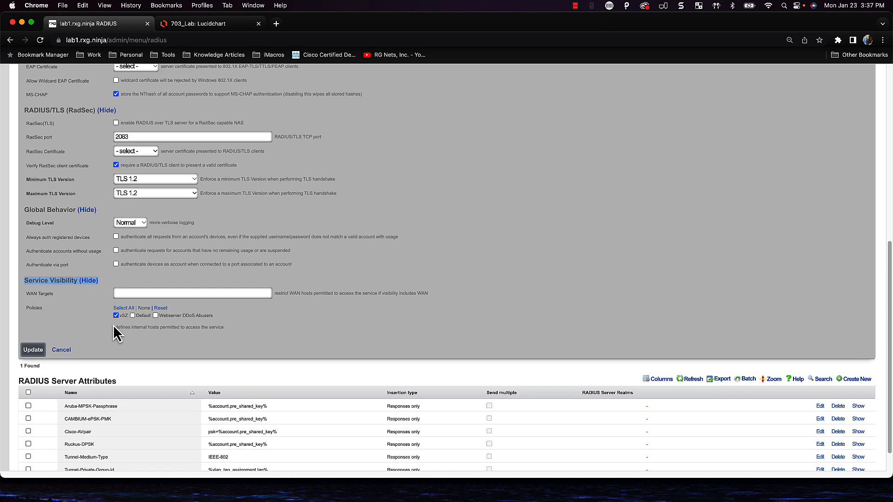
pyautogui.scroll(-2, 114, 327)
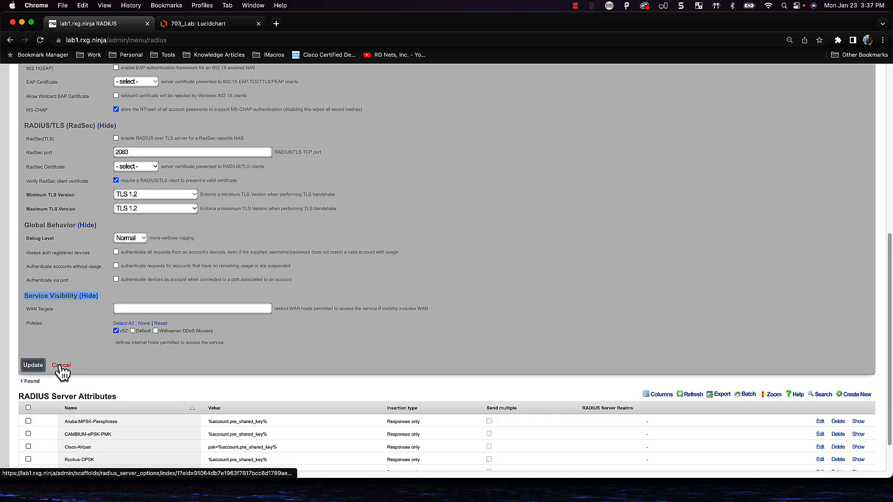
pyautogui.click(61, 365)
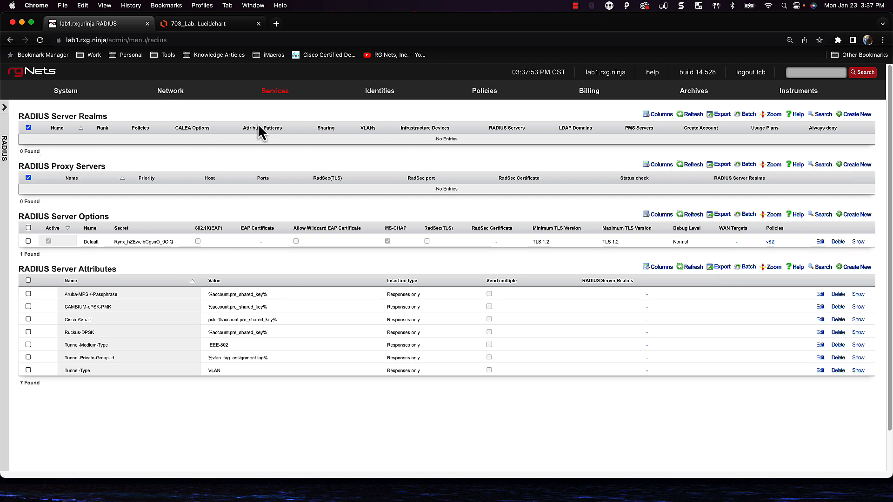
pyautogui.moveTo(258, 125)
pyautogui.click(215, 24)
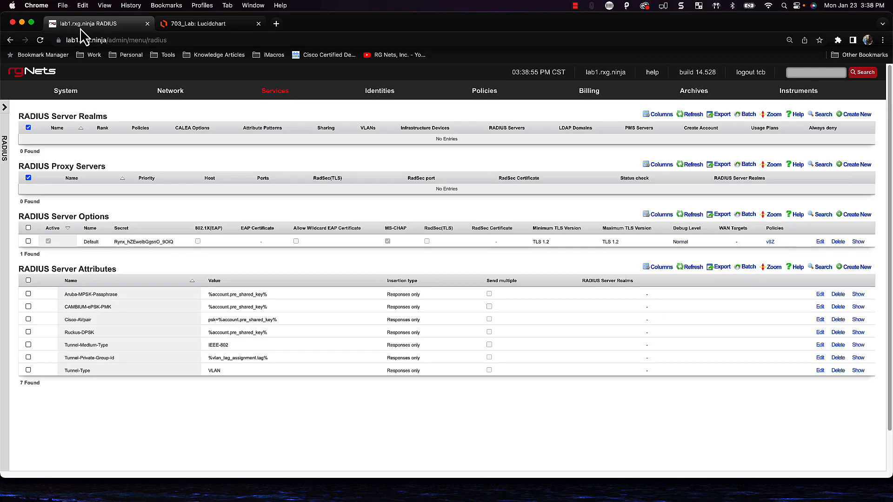
# Create a new RADIUS server realm named 'Pre-Auth / Guest' with rank 2
pyautogui.click(853, 115)
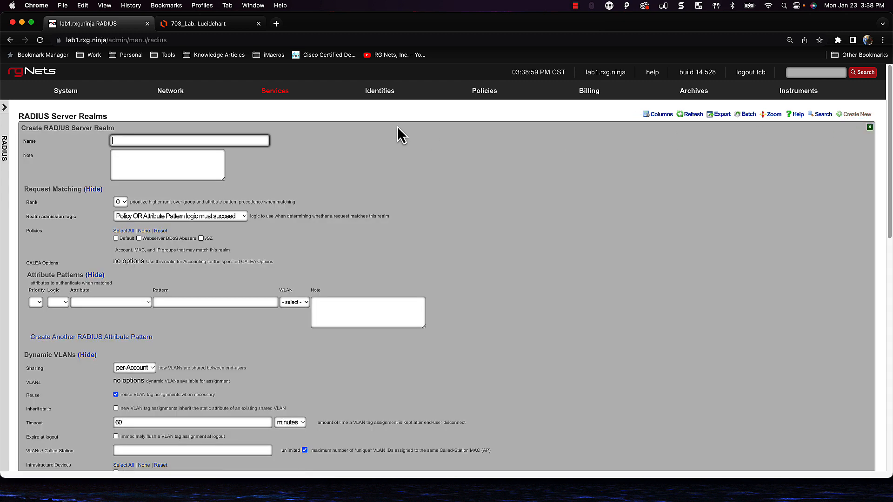
pyautogui.write('Pre-')
pyautogui.press('Down')
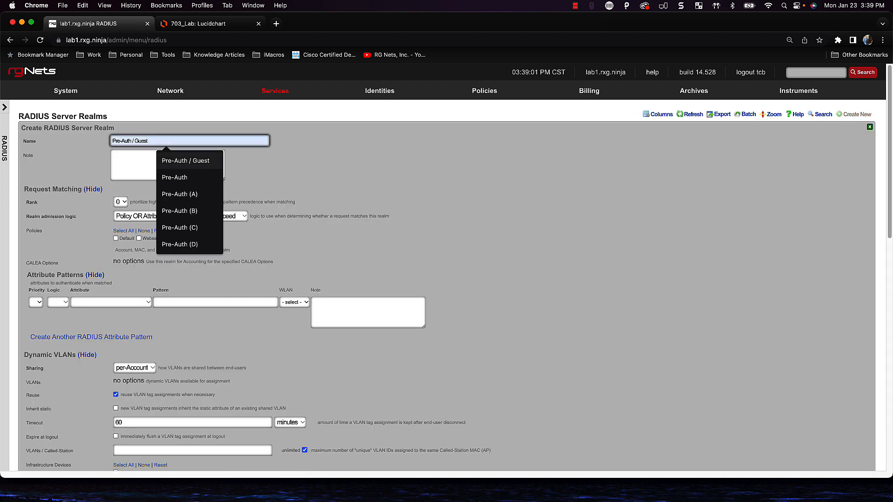
pyautogui.press('Return')
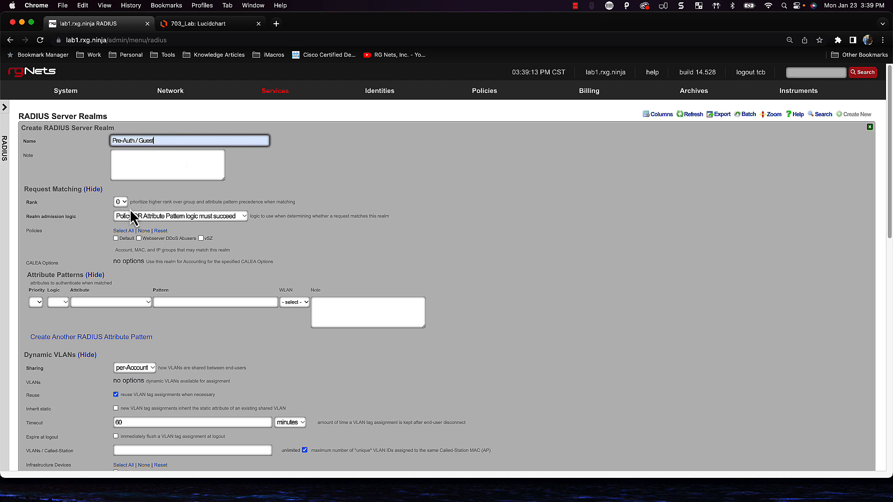
pyautogui.click(116, 204)
pyautogui.click(127, 224)
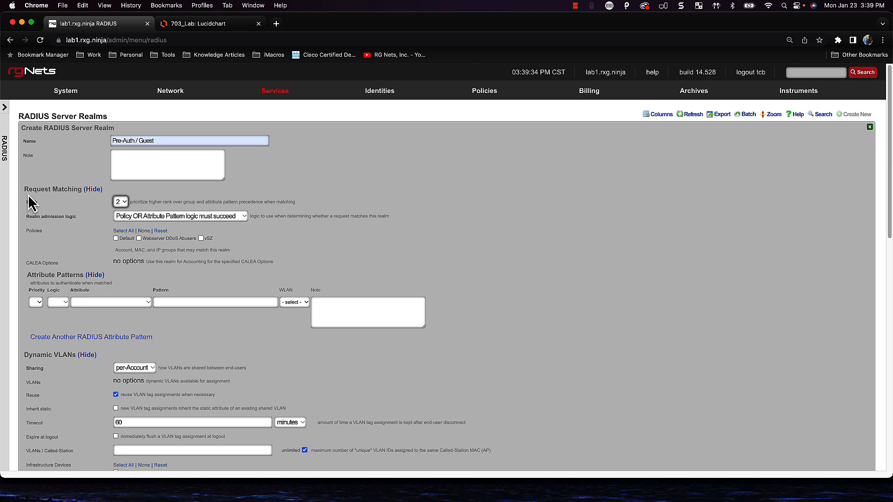
pyautogui.moveTo(24, 188); pyautogui.dragTo(92, 193)
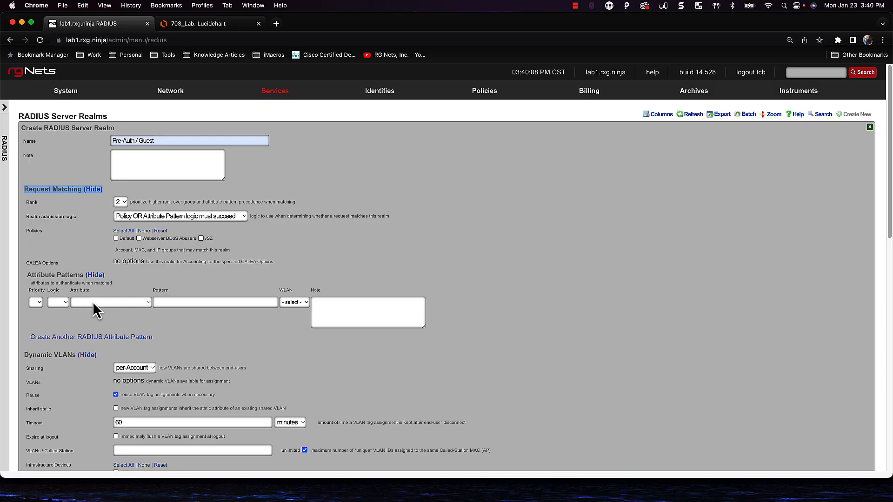
# Add an attribute pattern matching Called-Station-Id (BSSID/SSID) to 'Start Here'
pyautogui.click(95, 304)
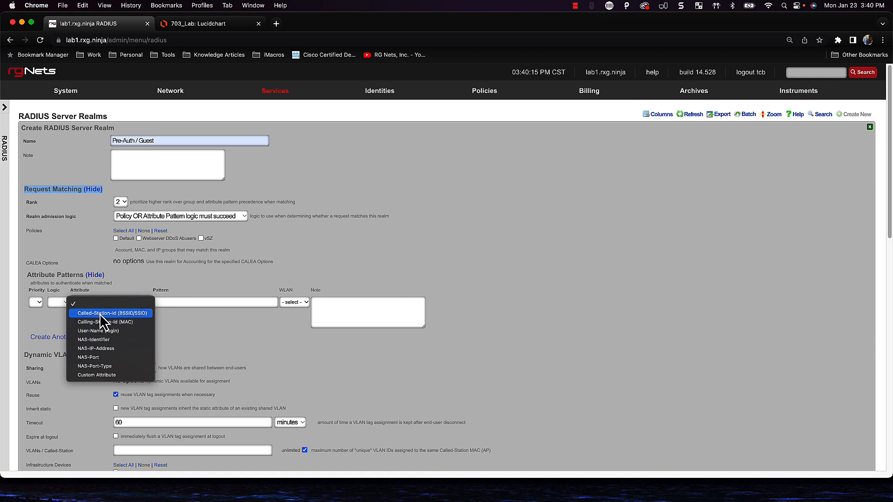
pyautogui.click(111, 315)
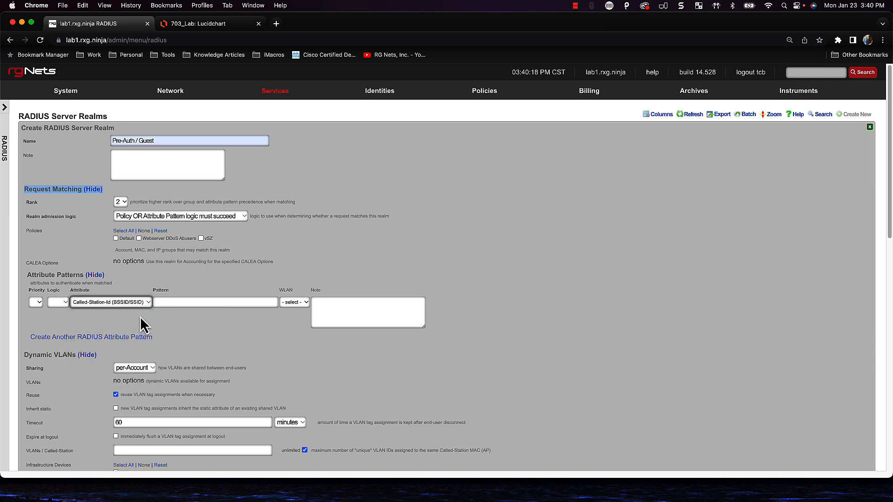
pyautogui.click(165, 302)
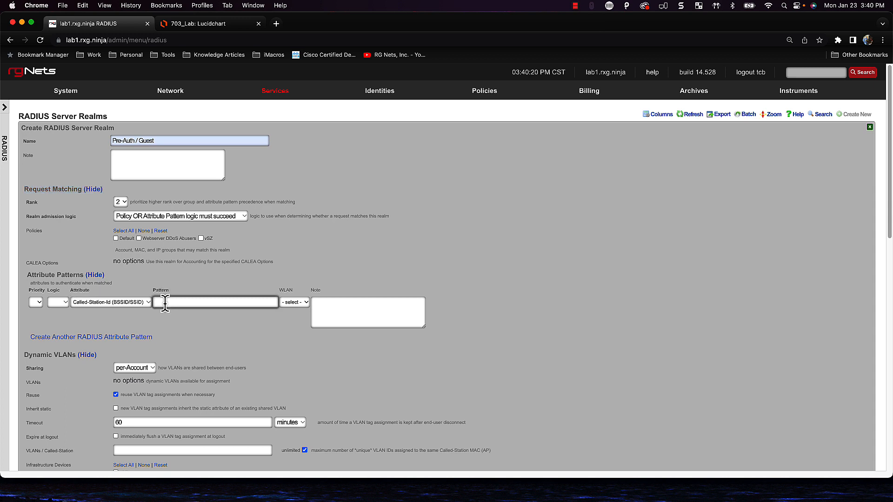
pyautogui.write('Start Jer')
pyautogui.press('BackSpace')
pyautogui.press('BackSpace')
pyautogui.press('BackSpace')
pyautogui.write('Here')
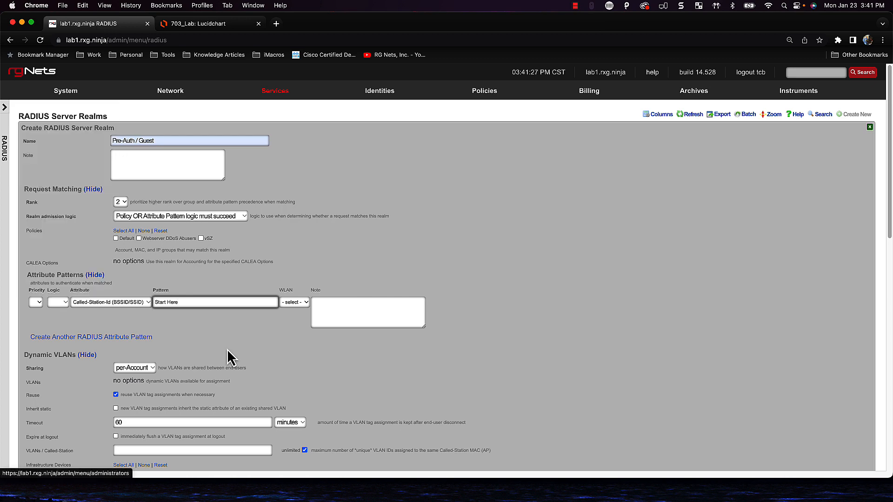
# Change the Dynamic VLANs Sharing option from per-Account to per-Device
pyautogui.scroll(-2, 229, 352)
pyautogui.scroll(-5, 230, 352)
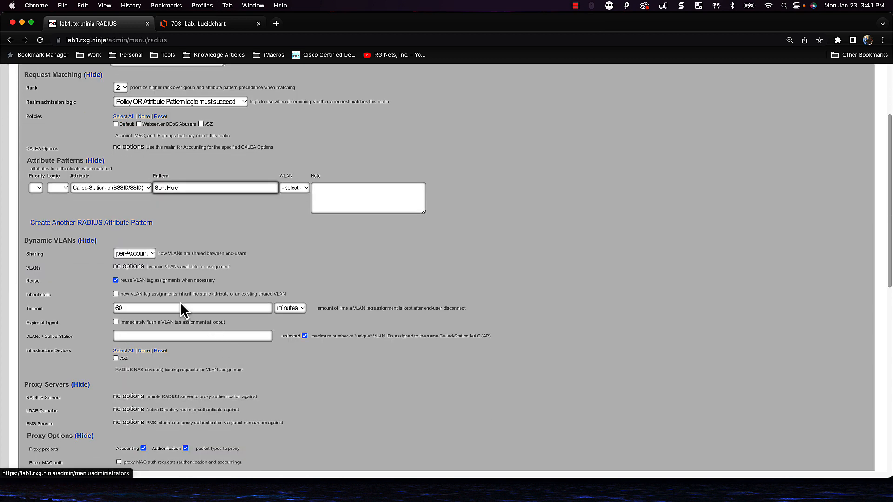
pyautogui.scroll(-1, 181, 303)
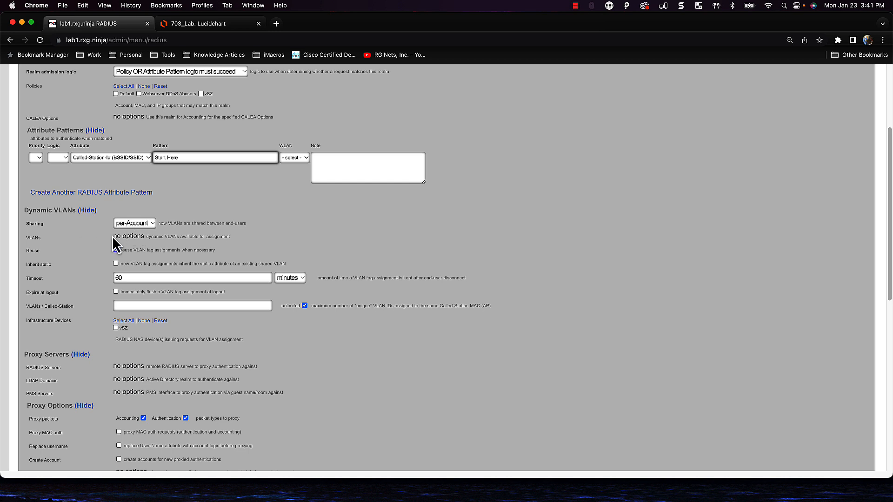
pyautogui.click(140, 228)
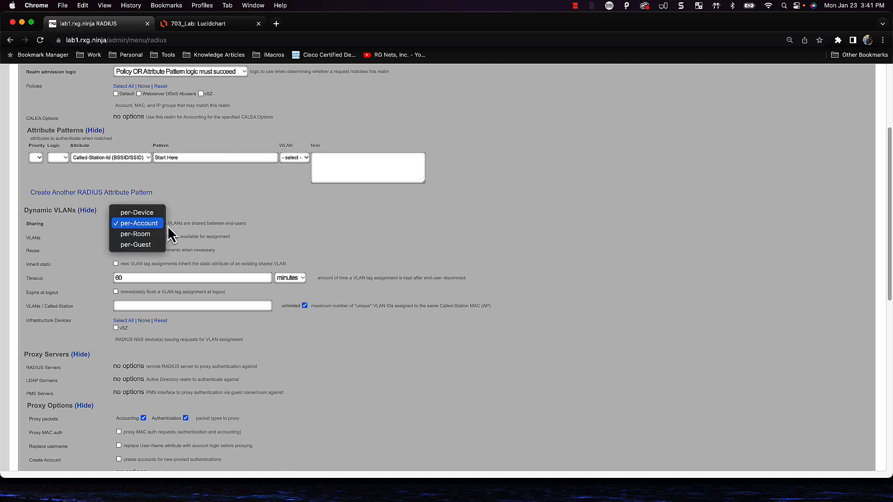
pyautogui.click(134, 223)
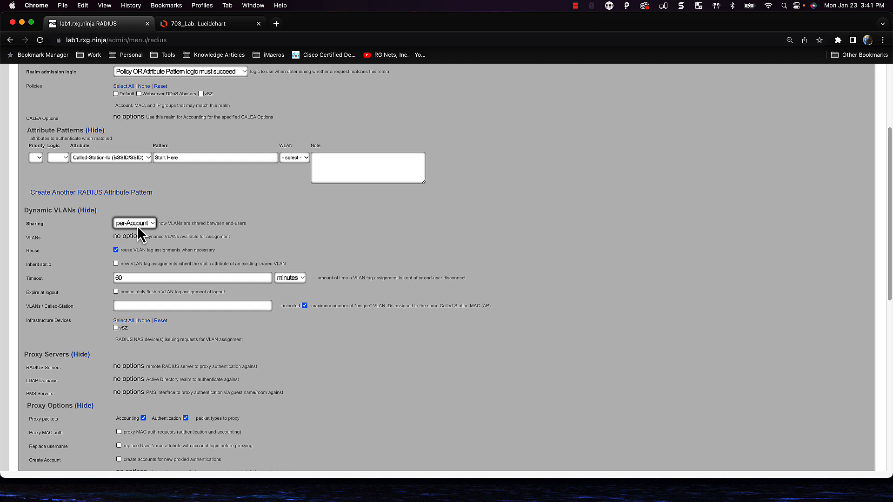
pyautogui.click(137, 225)
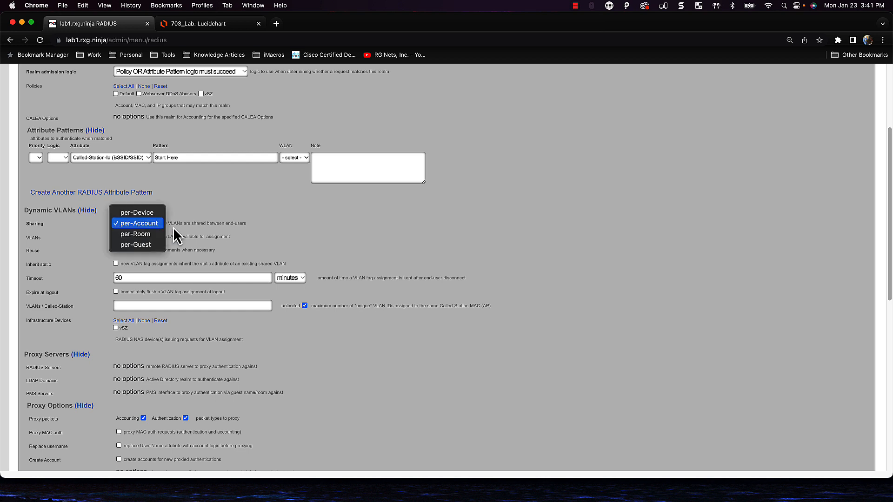
pyautogui.click(189, 228)
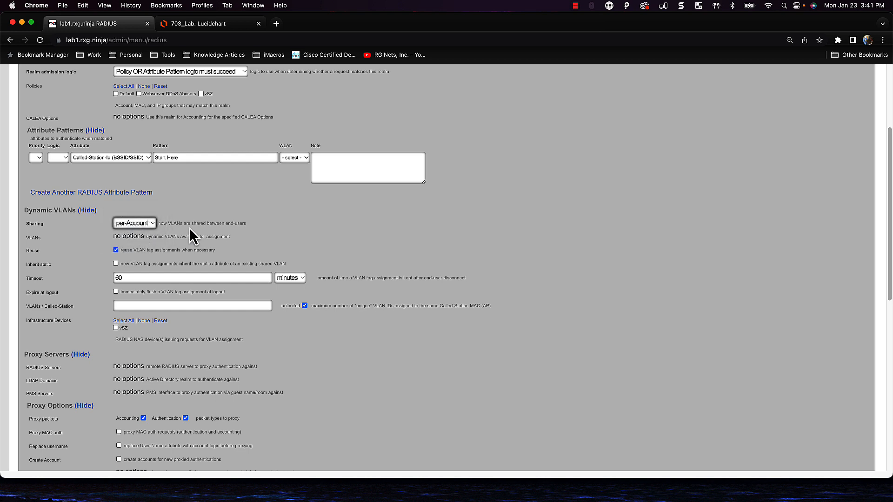
pyautogui.click(134, 225)
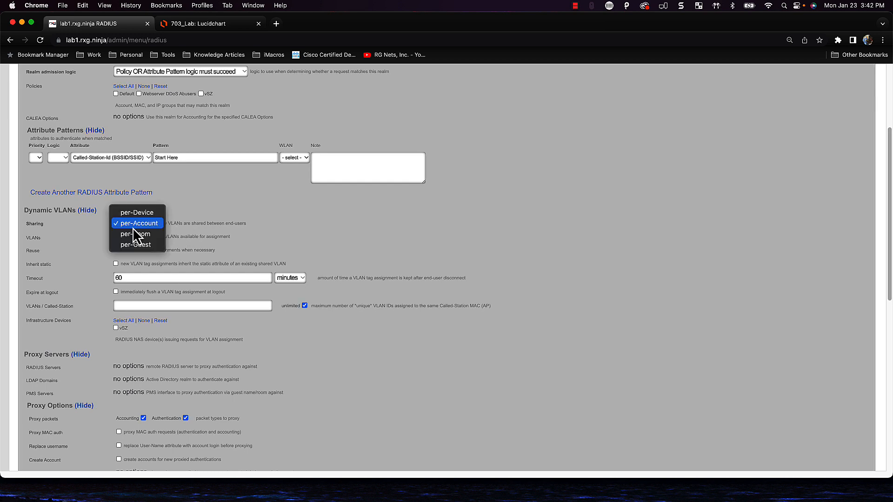
pyautogui.click(199, 230)
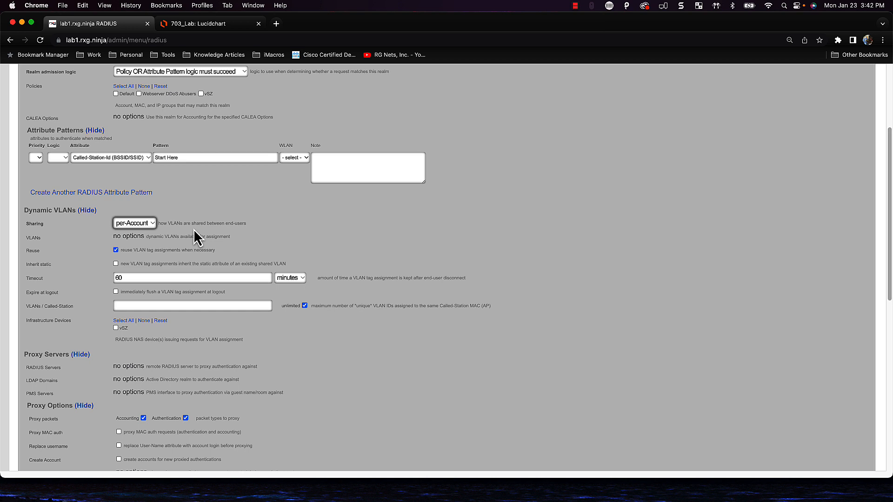
pyautogui.click(150, 226)
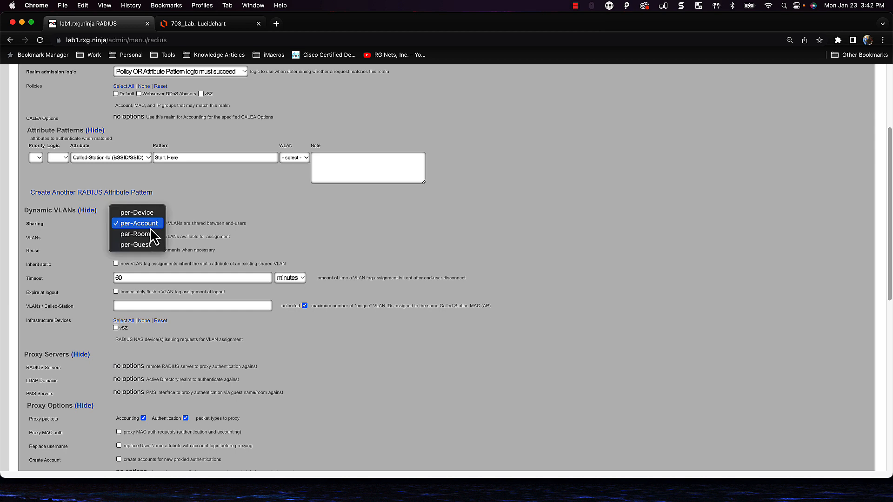
pyautogui.press('Up')
pyautogui.press('Return')
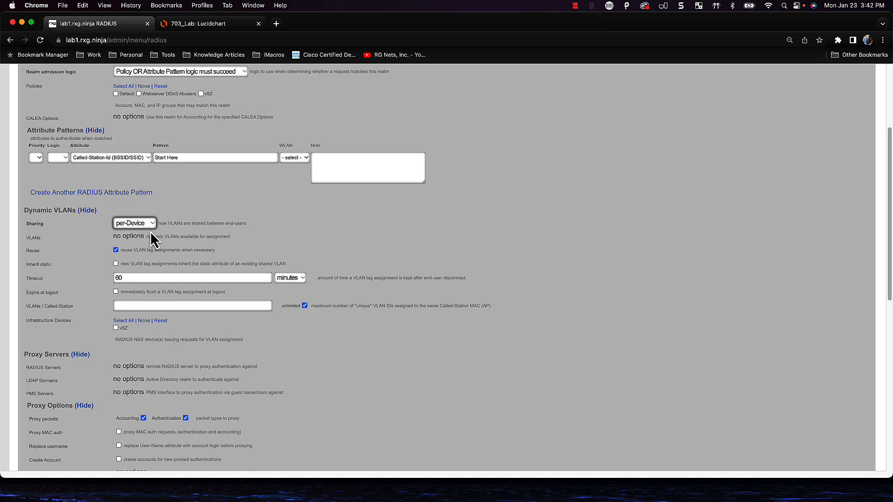
pyautogui.moveTo(38, 254); pyautogui.dragTo(22, 254)
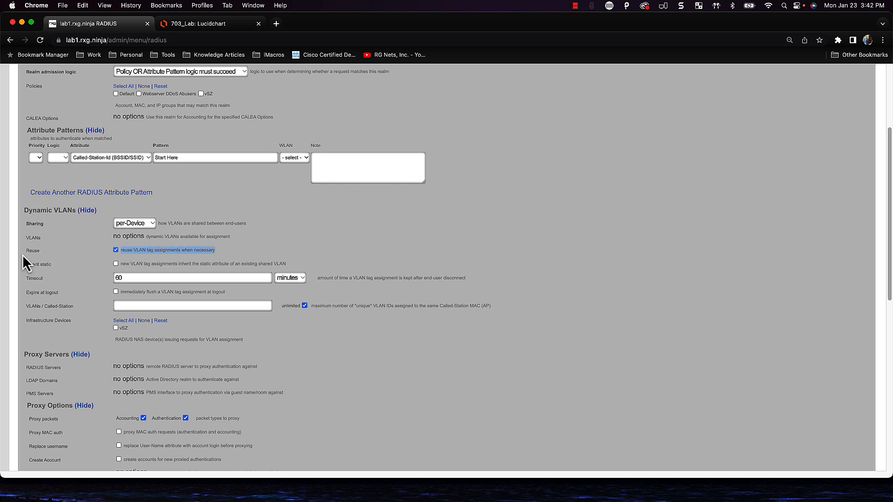
# Highlight the Dynamic VLAN Reuse setting and move on to the timeout and Infrastructure Devices options
pyautogui.doubleClick(25, 250)
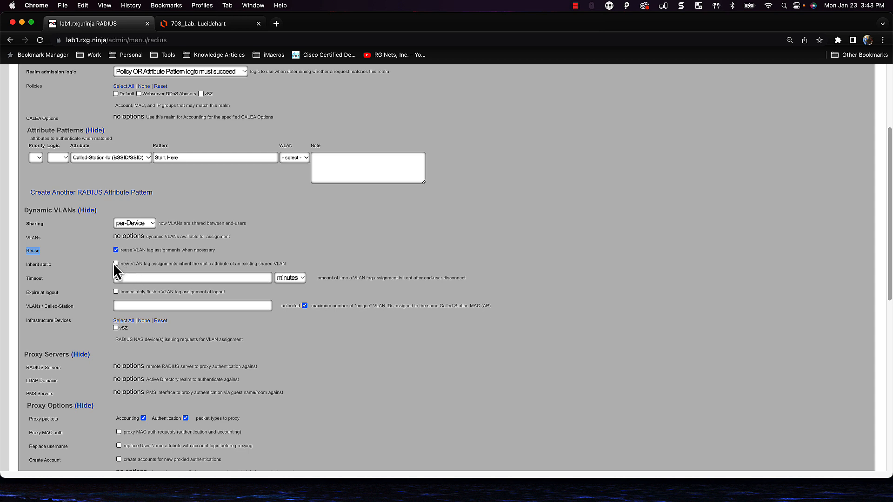
pyautogui.click(47, 245)
pyautogui.scroll(-2, 72, 258)
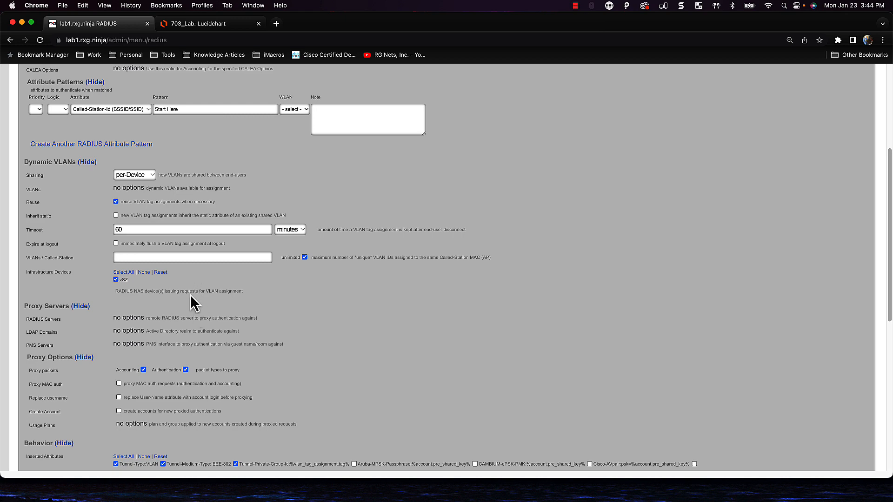
# Collapse Proxy Options and create the Pre-Auth / Guest realm
pyautogui.scroll(-3, 169, 279)
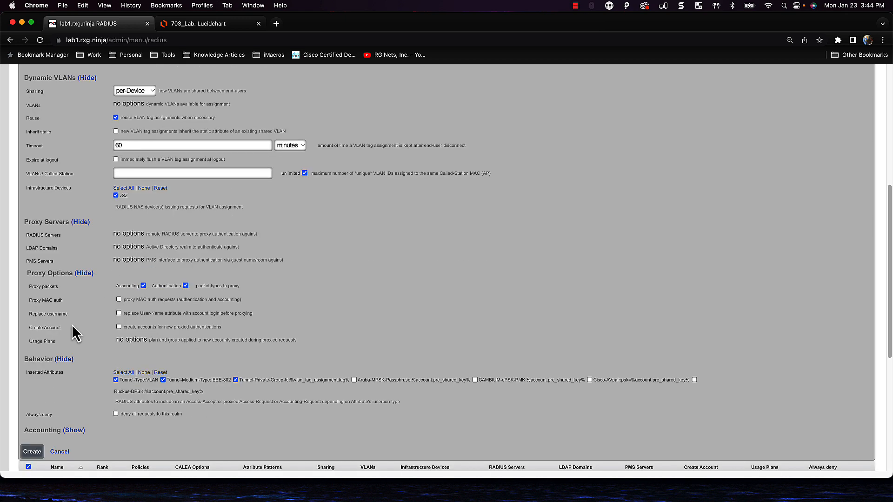
pyautogui.click(85, 274)
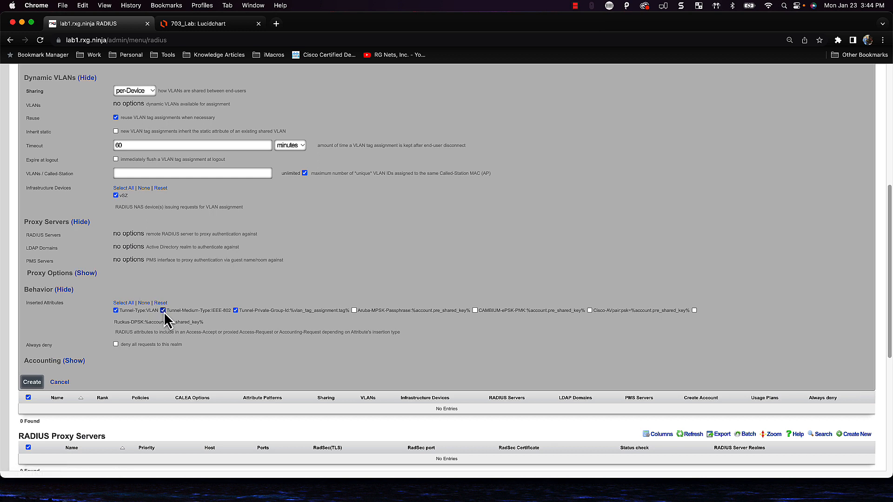
pyautogui.scroll(-1, 167, 316)
pyautogui.scroll(-1, 122, 353)
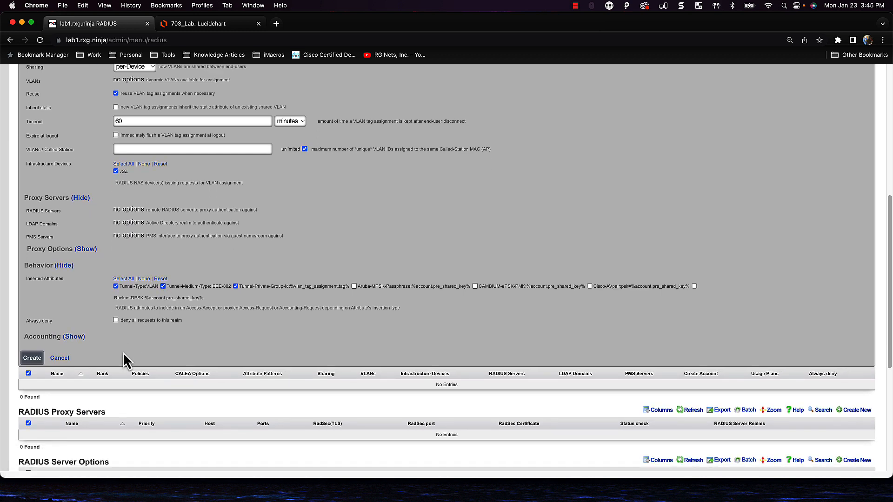
pyautogui.scroll(2, 94, 290)
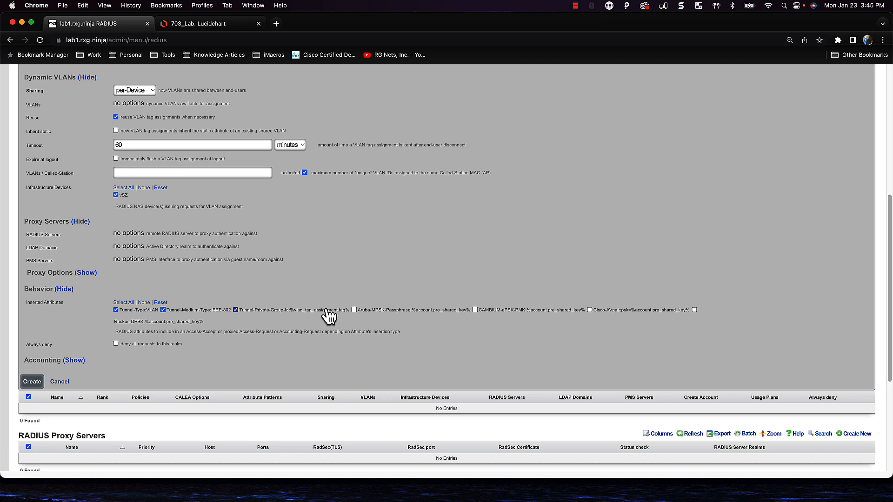
pyautogui.scroll(1, 235, 281)
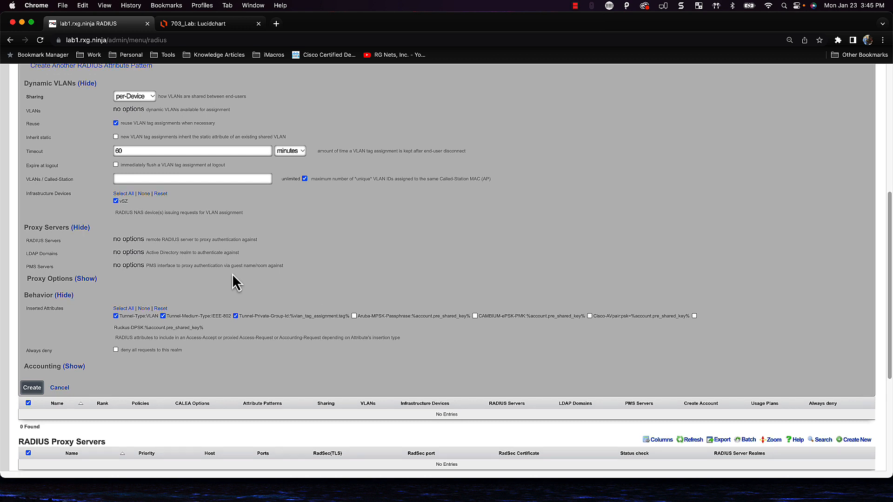
pyautogui.click(29, 391)
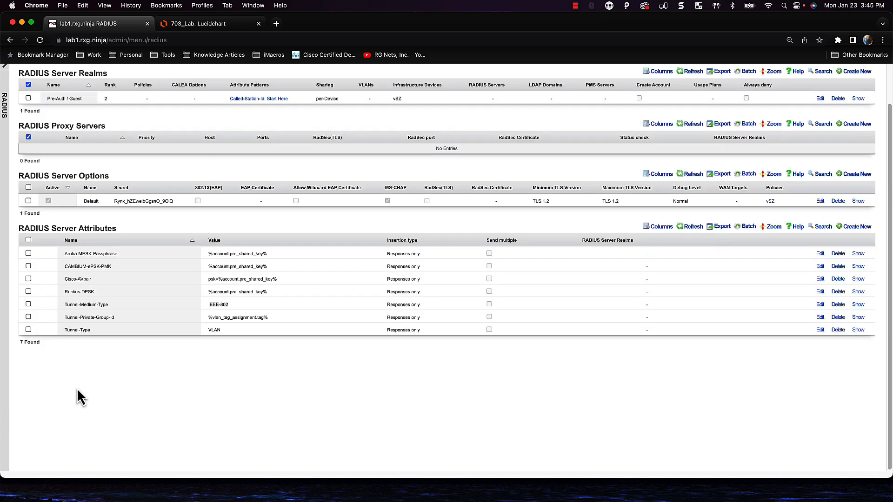
# Go to Network > LAN from the top navigation bar
pyautogui.scroll(2, 294, 396)
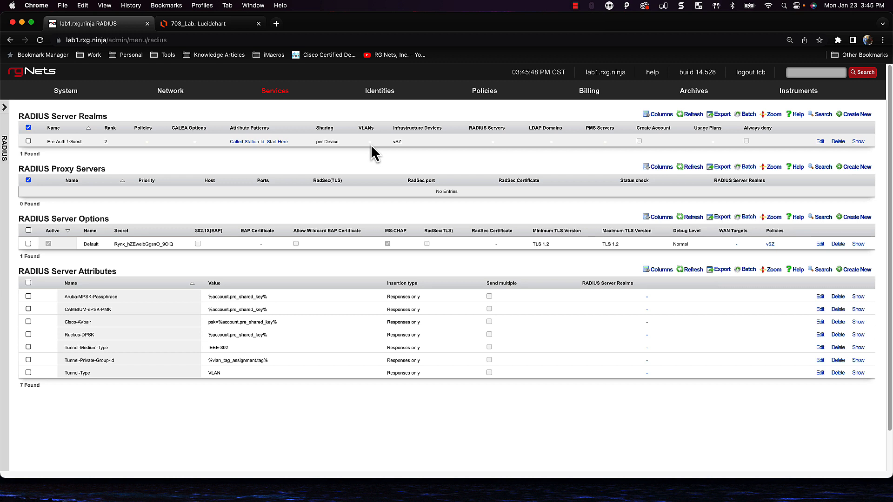
pyautogui.moveTo(158, 96)
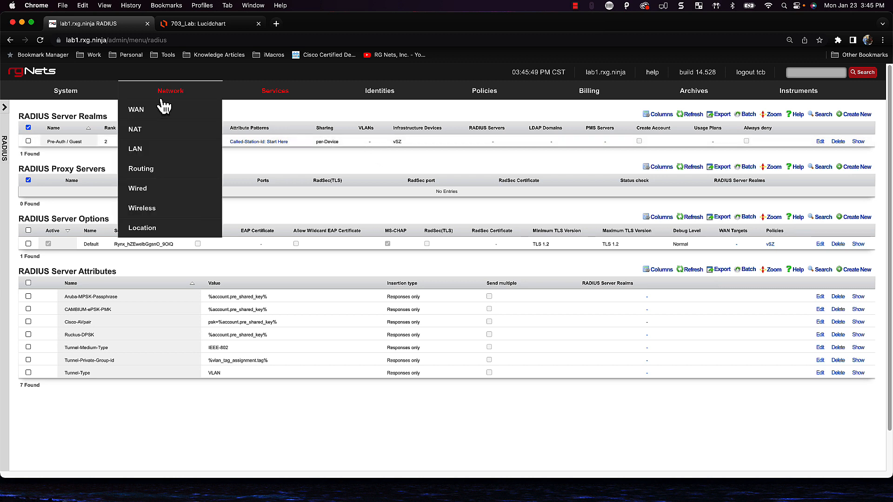
pyautogui.click(140, 152)
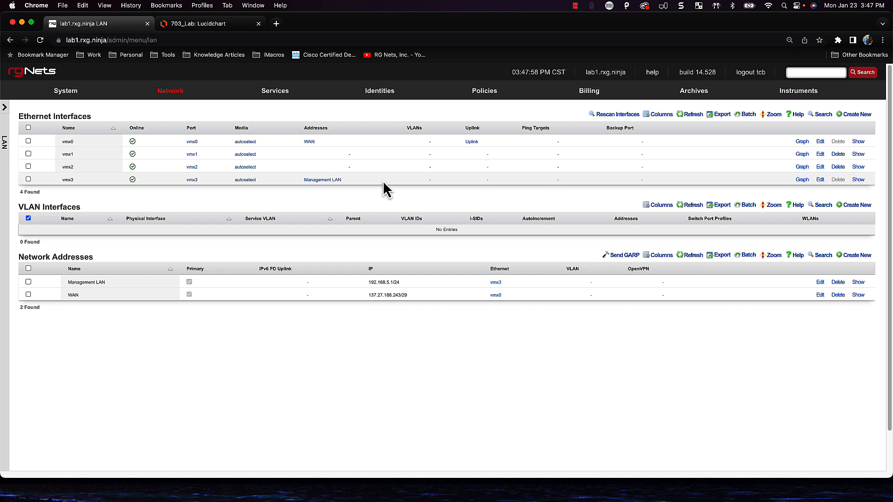
# Review the LAN interfaces and network addresses, including vmx0 WAN and vmx3 Management LAN
pyautogui.click(340, 184)
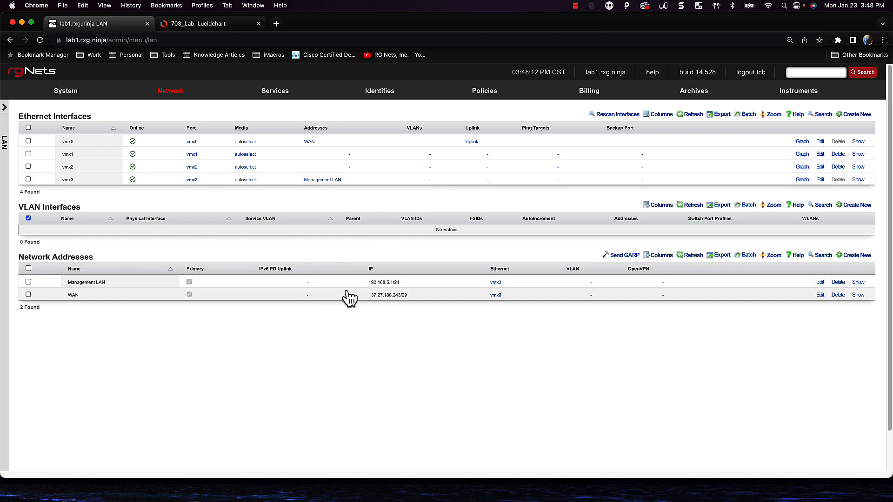
# Begin a new VLAN interface named 'Pre-Auth / Guest' on parent vmx3, ready for its VLAN ID
pyautogui.click(854, 209)
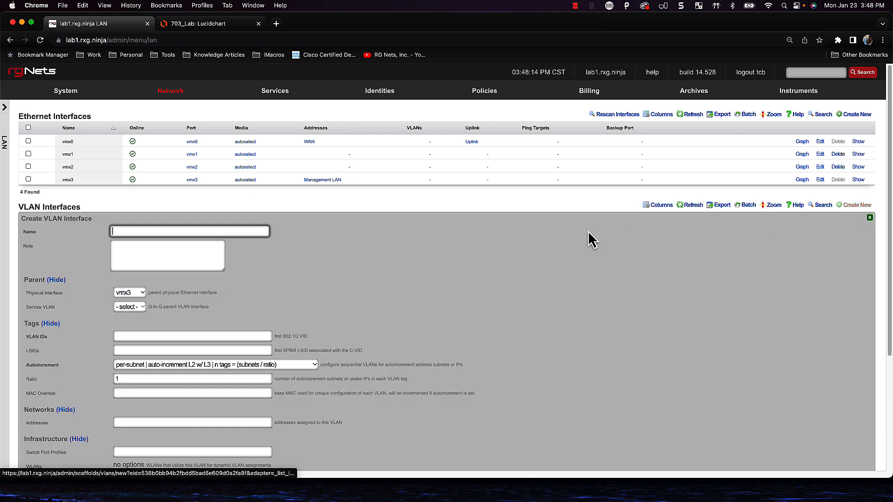
pyautogui.write('P')
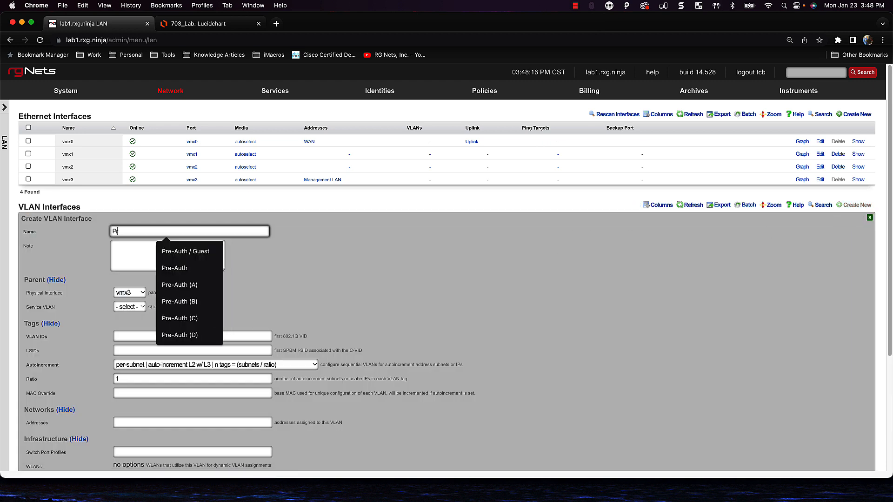
pyautogui.write('re')
pyautogui.press('Down')
pyautogui.press('Return')
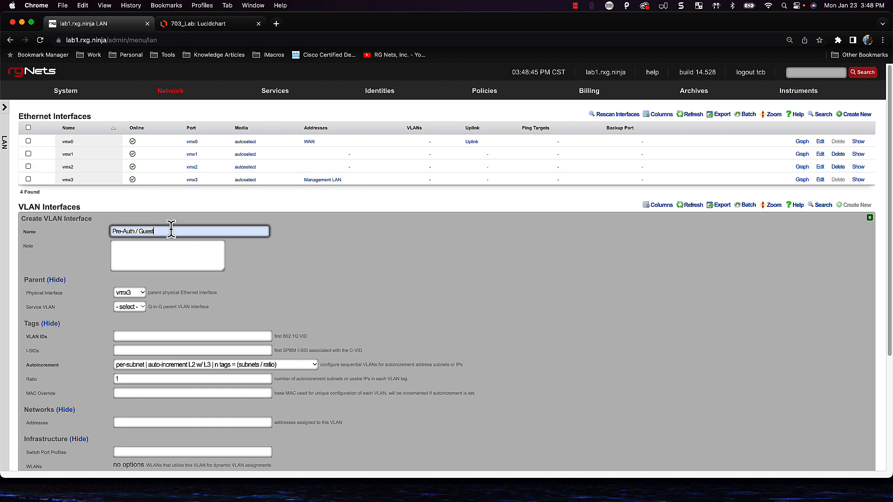
pyautogui.scroll(-2, 165, 233)
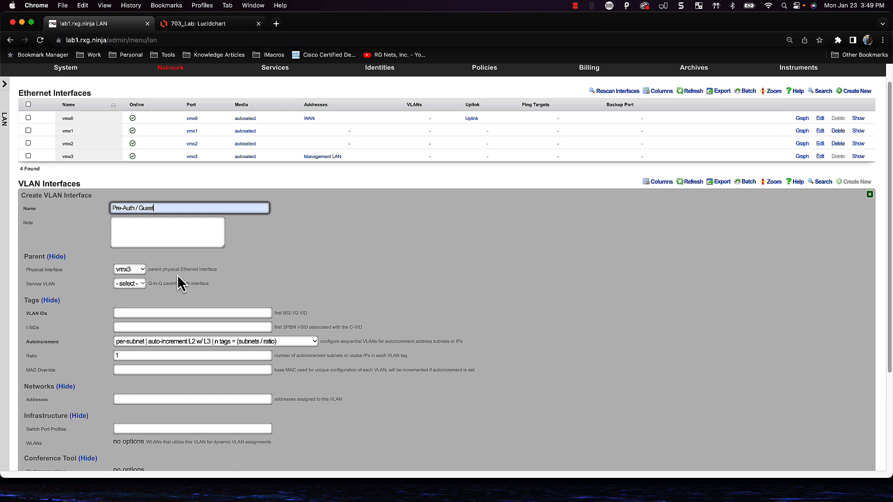
pyautogui.scroll(-1, 177, 275)
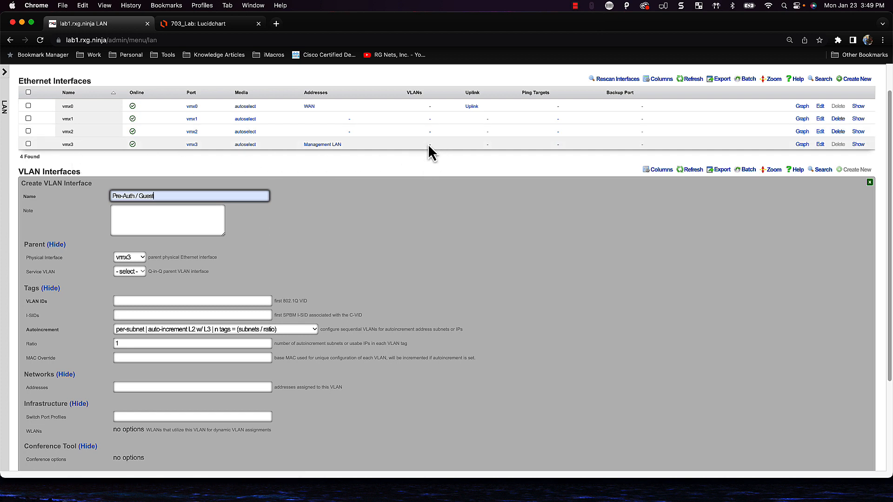
pyautogui.scroll(-2, 219, 285)
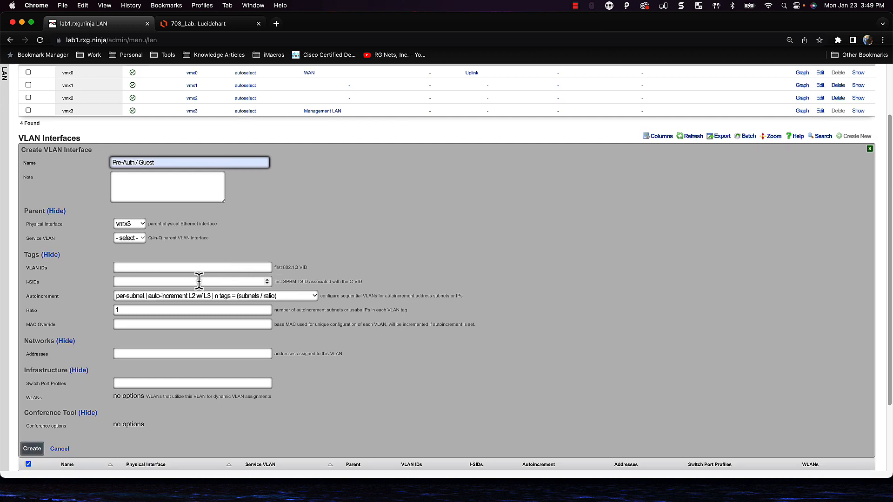
pyautogui.click(131, 266)
# Enter 1100 as the VLAN ID, keeping the per-subnet autoincrement ratio at 8
pyautogui.write('1100')
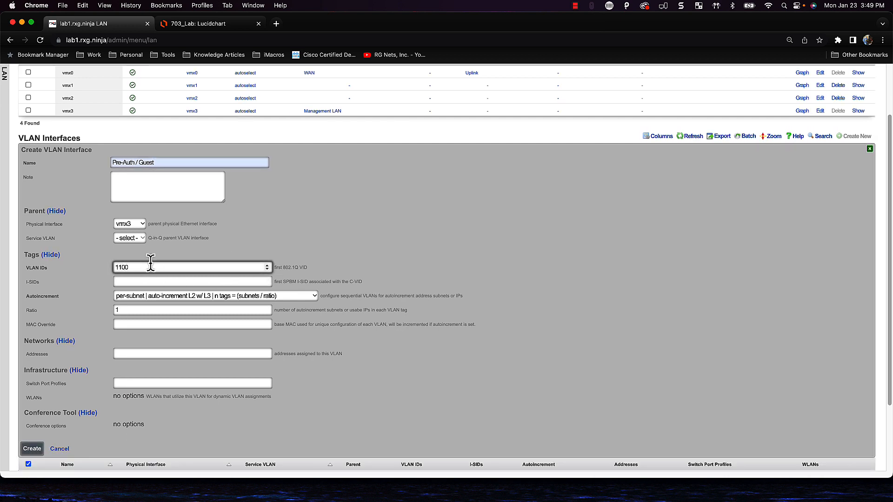
pyautogui.scroll(-2, 151, 265)
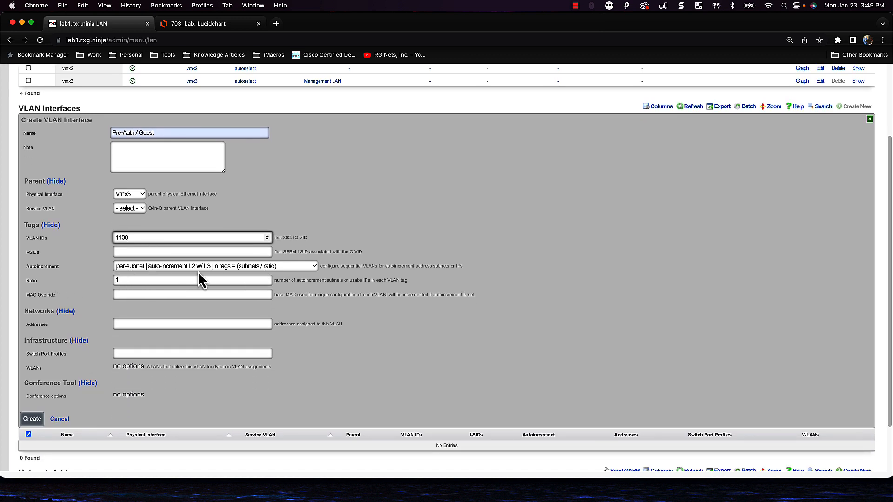
pyautogui.scroll(-4, 185, 266)
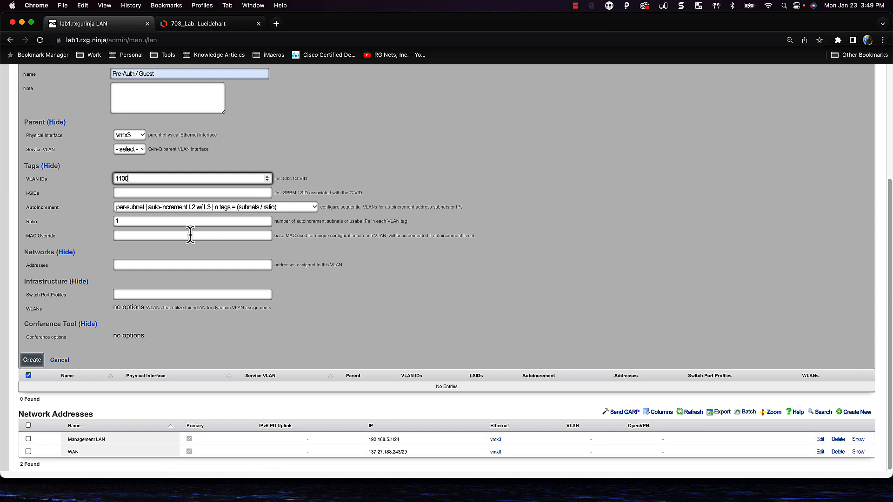
pyautogui.press('Tab')
pyautogui.press('Tab')
pyautogui.press('Tab')
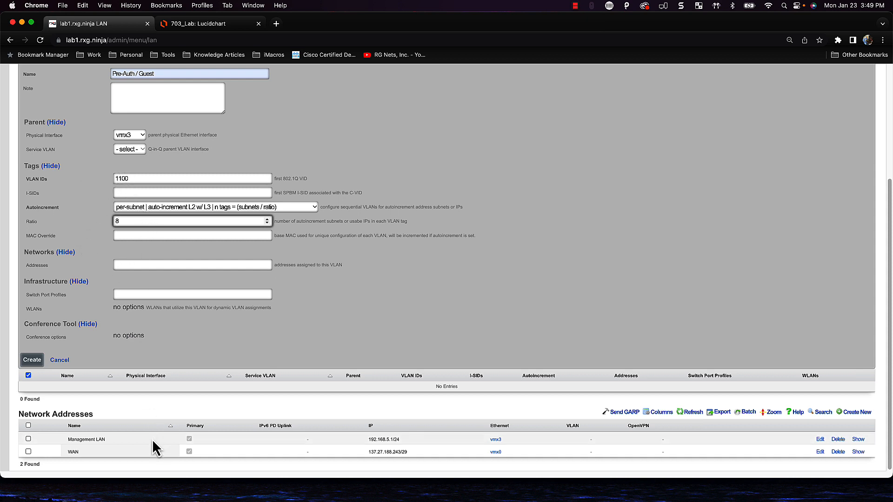
# Settle the ratio at 8 and VLAN ID at 1100, then create the Pre-Auth / Guest VLAN interface
pyautogui.moveTo(123, 225); pyautogui.dragTo(106, 226)
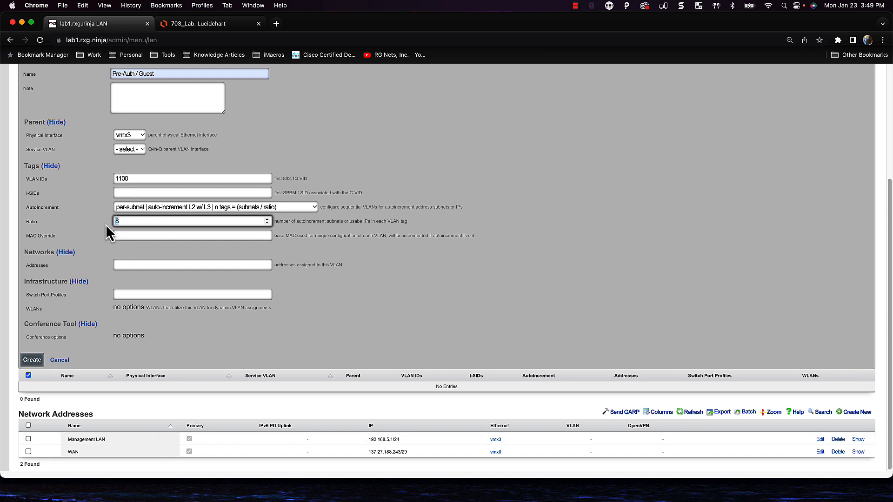
pyautogui.write('2')
pyautogui.press('BackSpace')
pyautogui.press('BackSpace')
pyautogui.moveTo(128, 178); pyautogui.dragTo(114, 178)
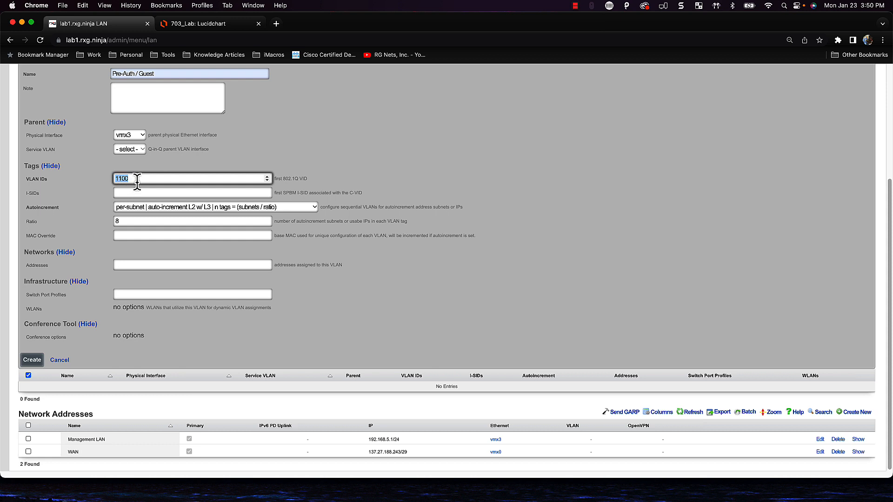
pyautogui.click(138, 181)
pyautogui.scroll(1, 151, 133)
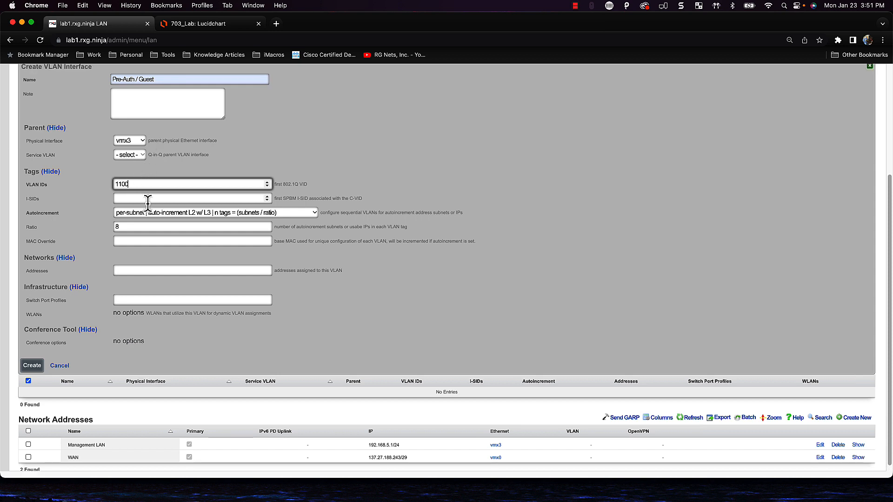
pyautogui.scroll(-1, 148, 201)
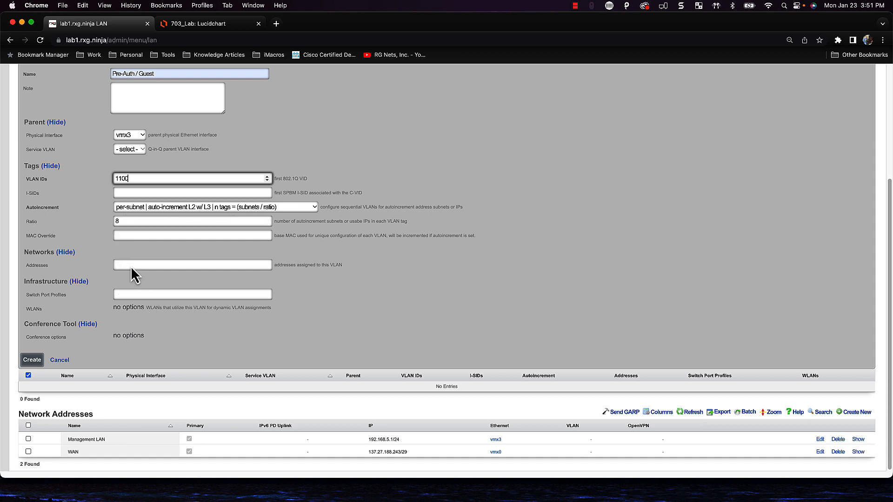
pyautogui.click(33, 360)
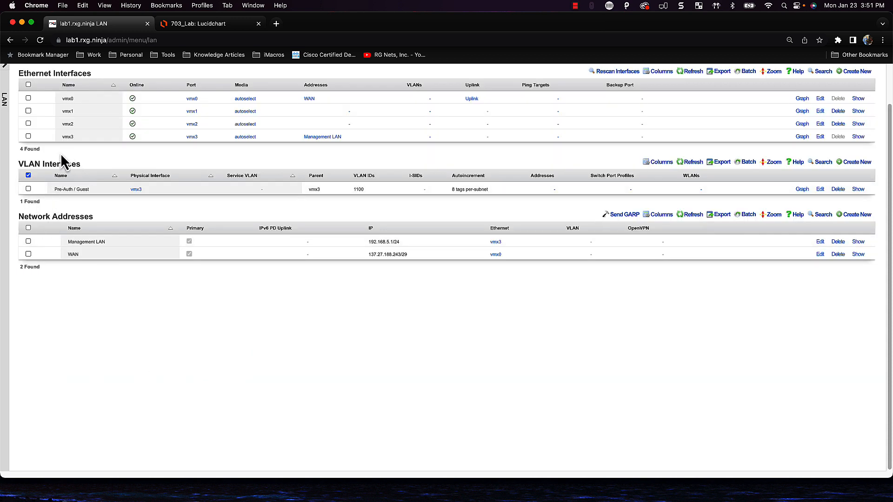
# Start a new network address named 'Pre-Auth / Guest'
pyautogui.click(865, 221)
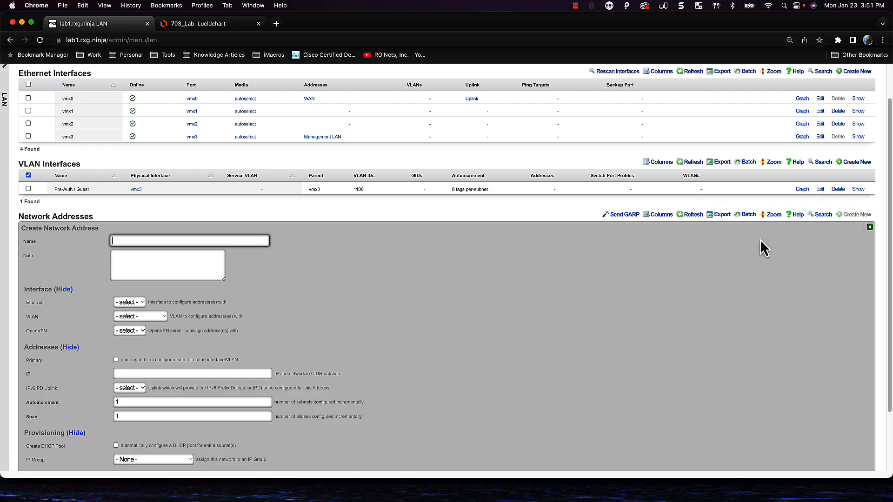
pyautogui.write('Pre')
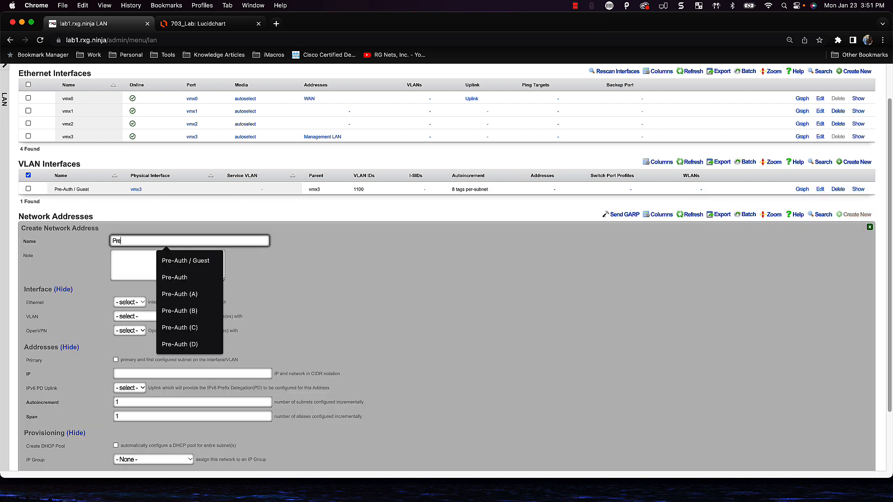
pyautogui.press('Down')
pyautogui.press('Return')
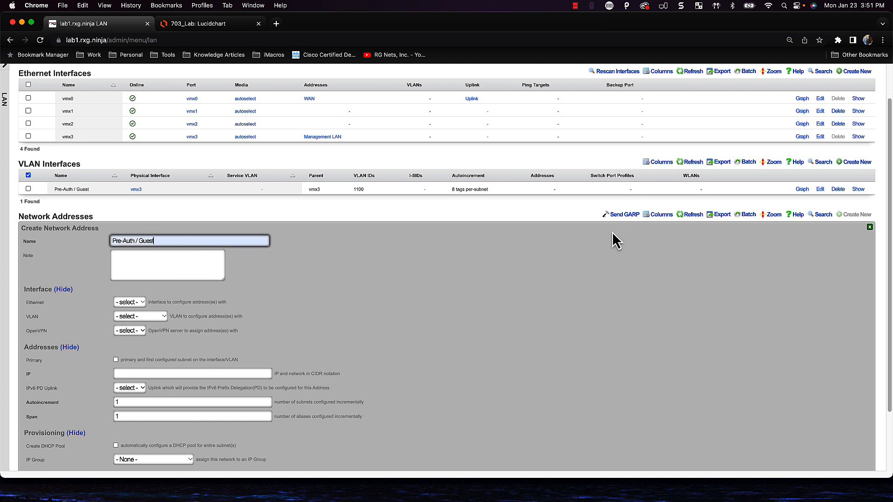
# Attach the network address to the Pre-Auth / Guest VLAN
pyautogui.click(147, 319)
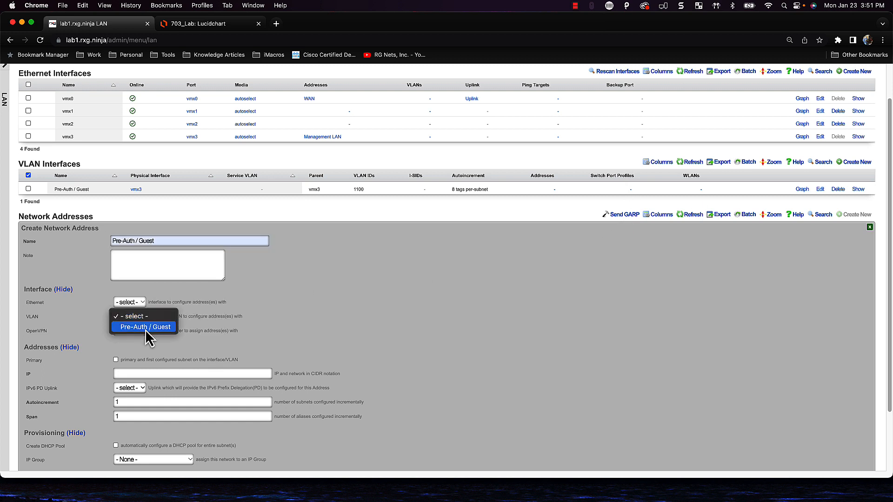
pyautogui.click(149, 331)
pyautogui.scroll(-1, 162, 302)
pyautogui.scroll(-3, 163, 305)
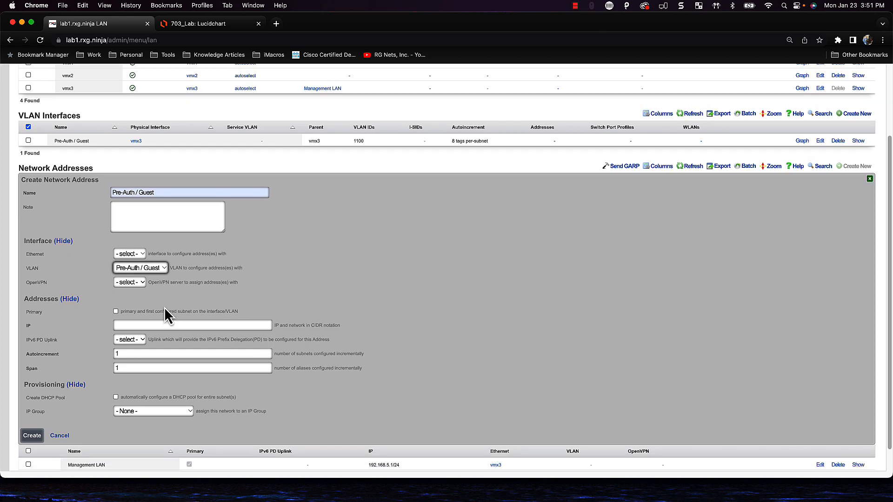
pyautogui.click(159, 307)
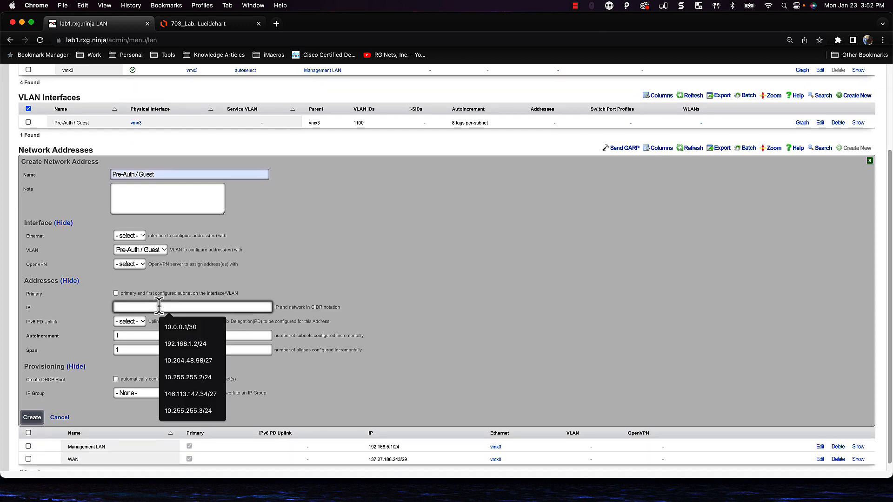
# Enter 10.0.0.1/30 as the address's IP network
pyautogui.write('10')
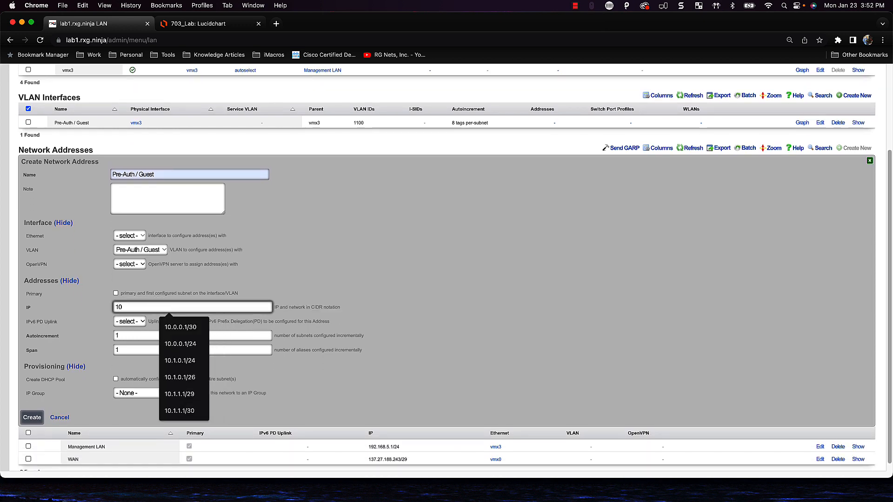
pyautogui.write('.0.0.1/30')
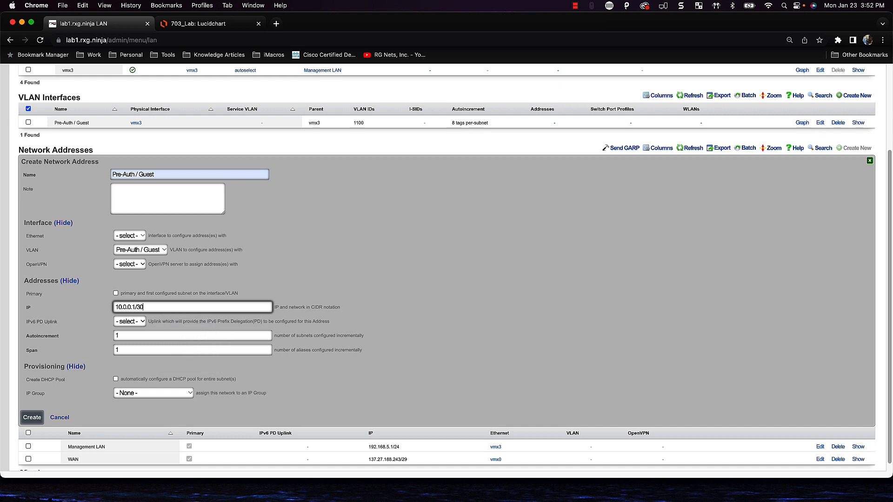
pyautogui.press('Tab')
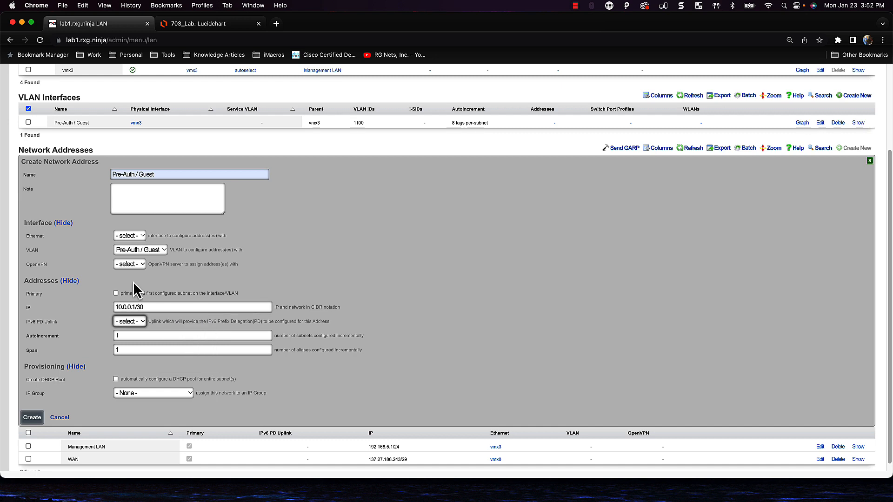
pyautogui.click(147, 305)
pyautogui.moveTo(147, 306); pyautogui.dragTo(97, 306)
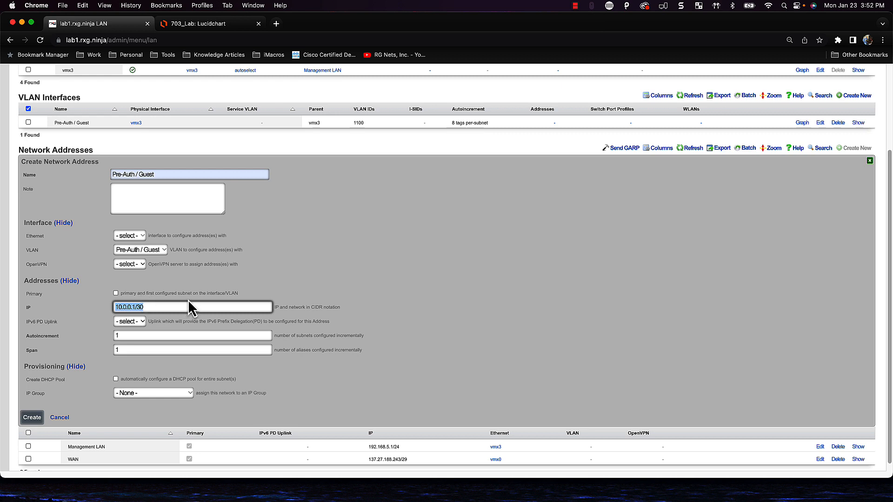
pyautogui.click(135, 307)
pyautogui.moveTo(135, 307); pyautogui.dragTo(109, 309)
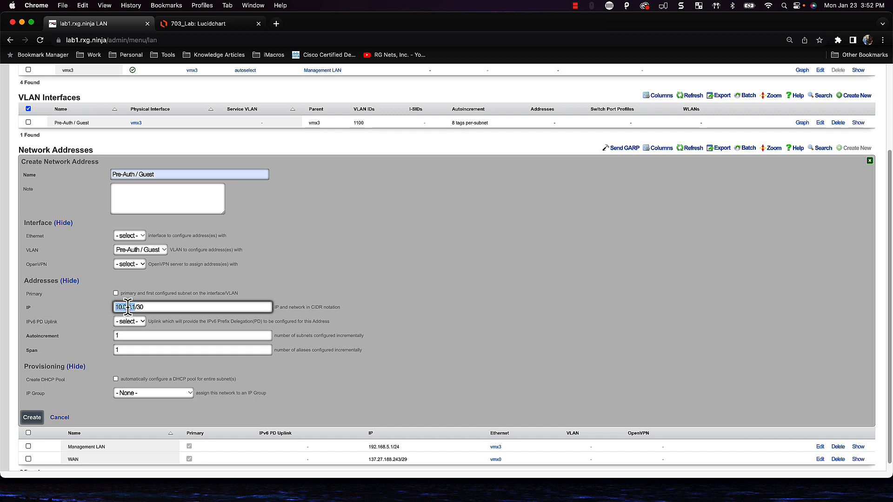
pyautogui.click(146, 307)
# Set the autoincrement count to 64 subnets
pyautogui.press('Tab')
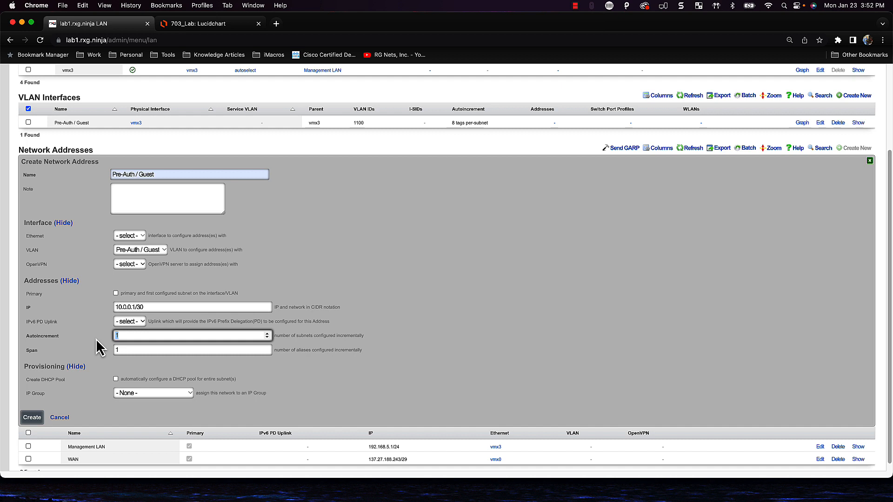
pyautogui.write('64')
pyautogui.tripleClick(188, 306)
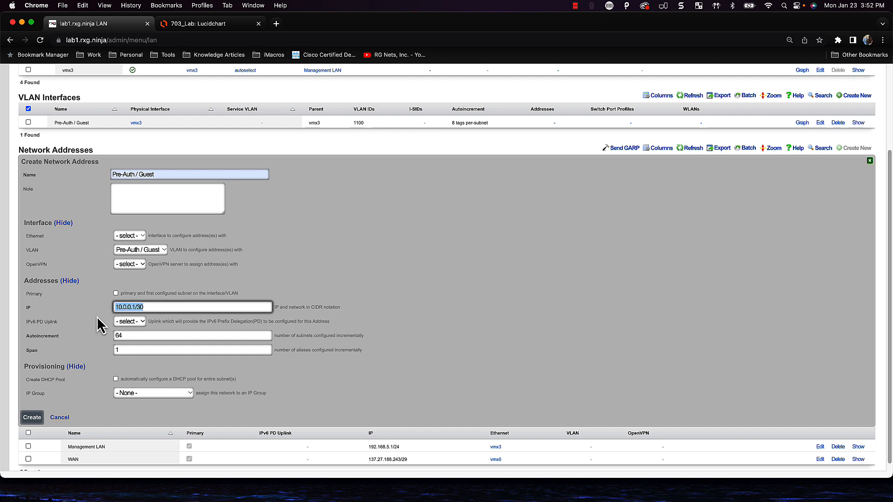
pyautogui.tripleClick(113, 336)
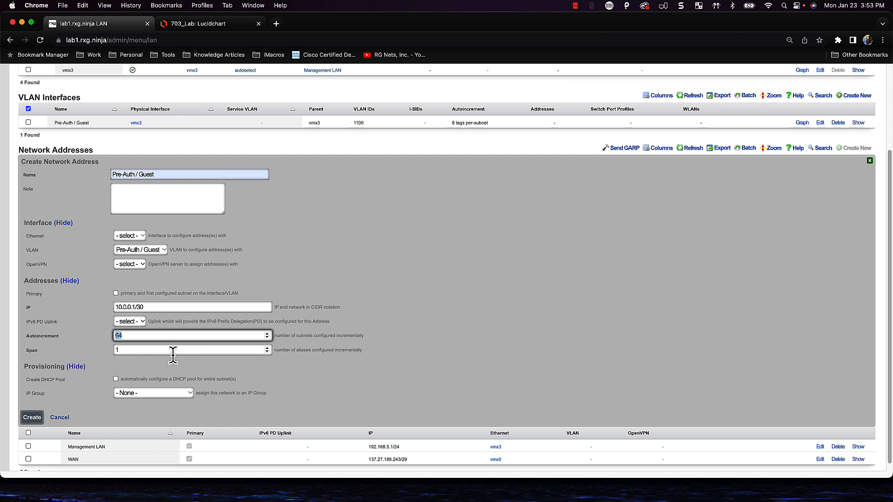
# Enable automatic DHCP pool creation for the 10.0.0.1/30 network
pyautogui.click(126, 335)
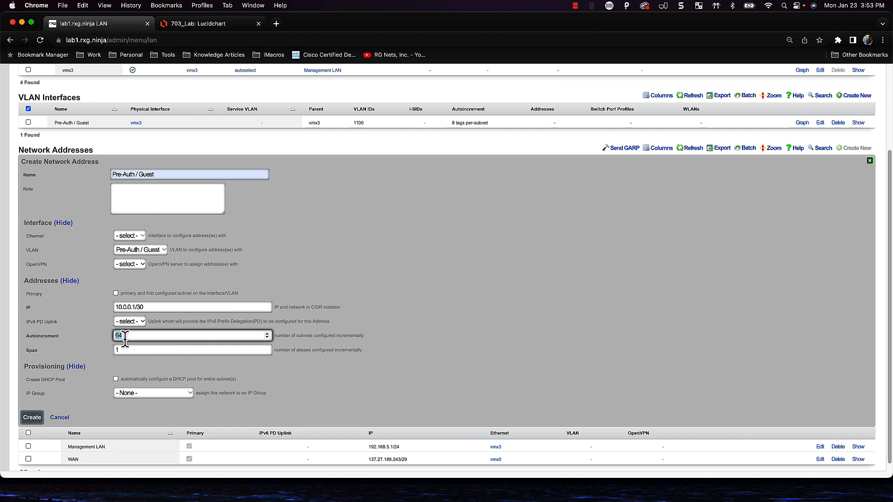
pyautogui.click(139, 305)
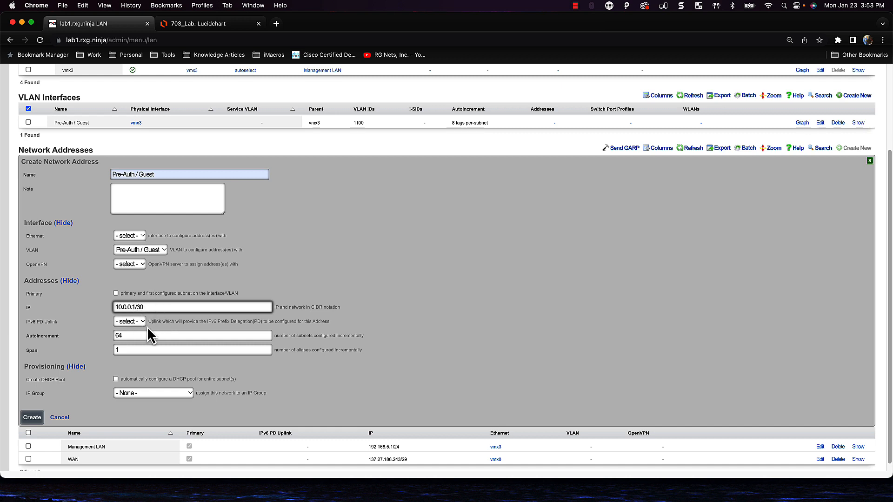
pyautogui.scroll(-1, 147, 326)
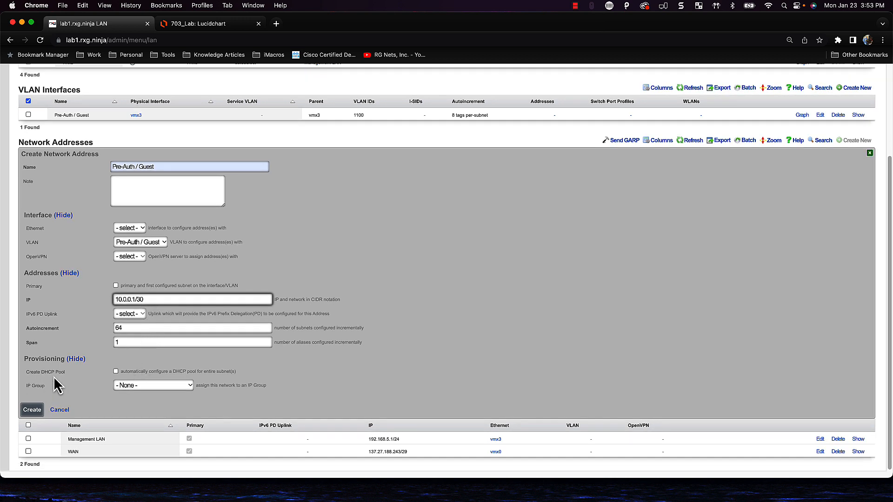
pyautogui.click(116, 371)
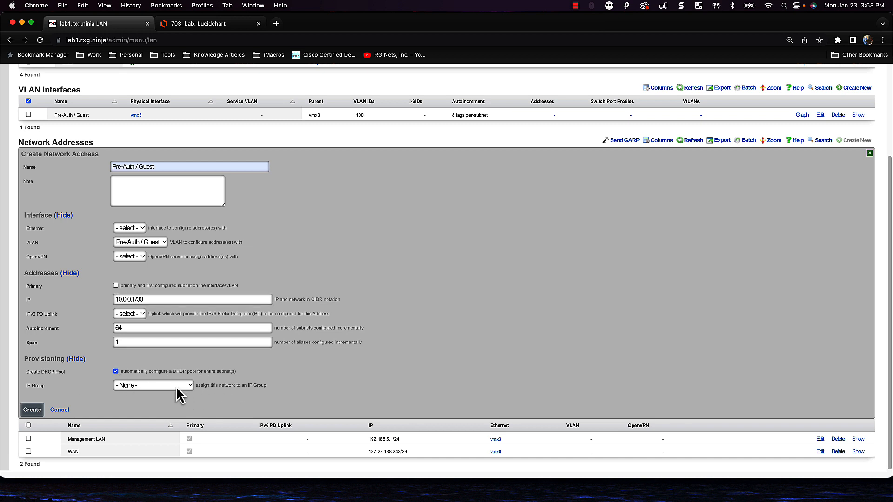
# Set IP Group to '- Create New -', leave Policy unselected, and create the address
pyautogui.click(124, 386)
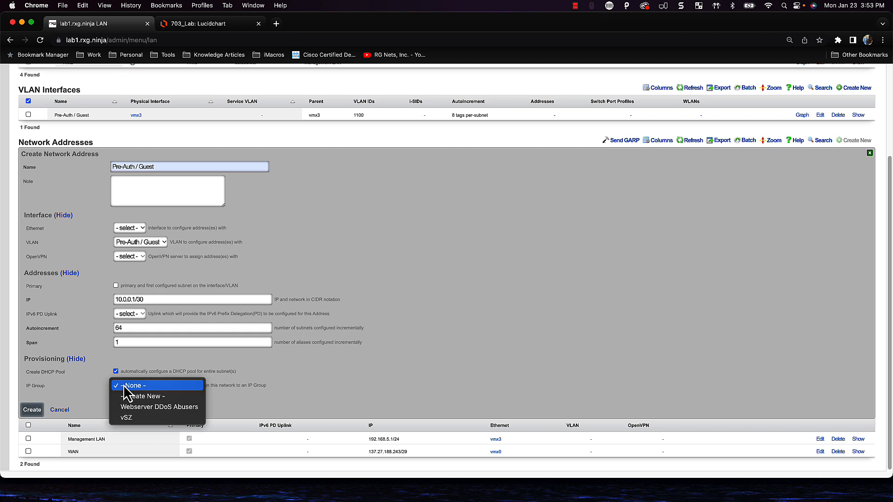
pyautogui.click(136, 396)
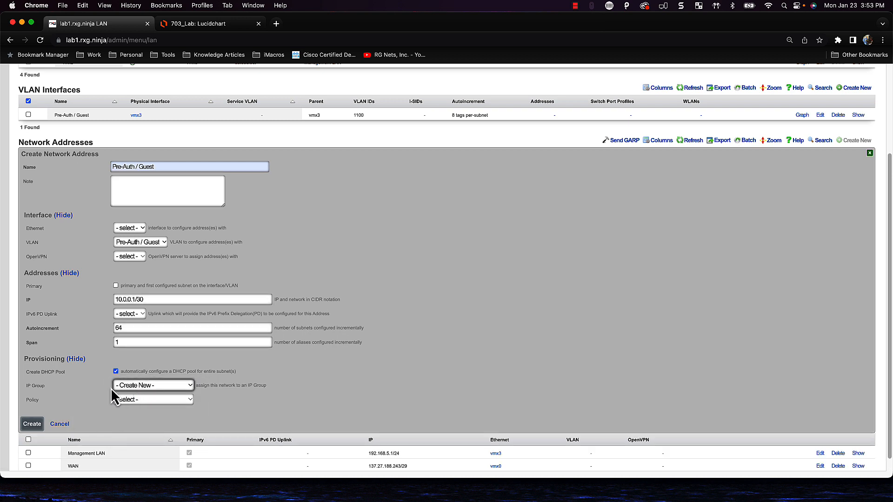
pyautogui.click(141, 401)
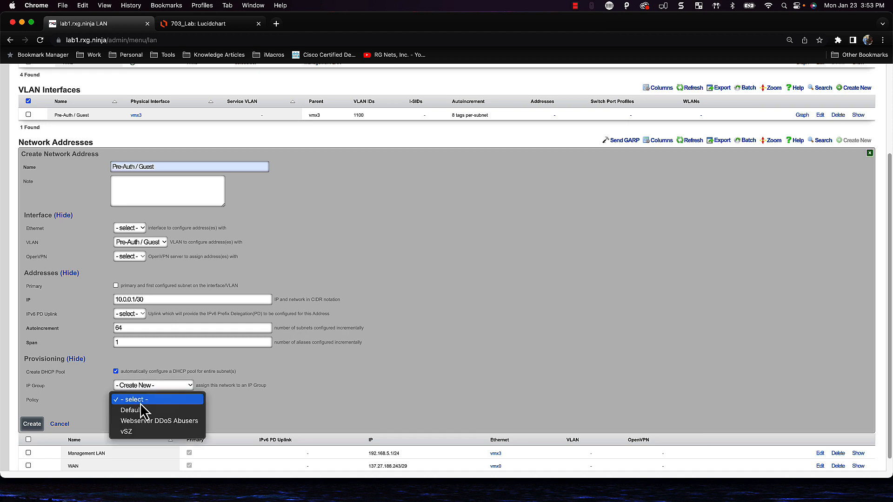
pyautogui.click(296, 403)
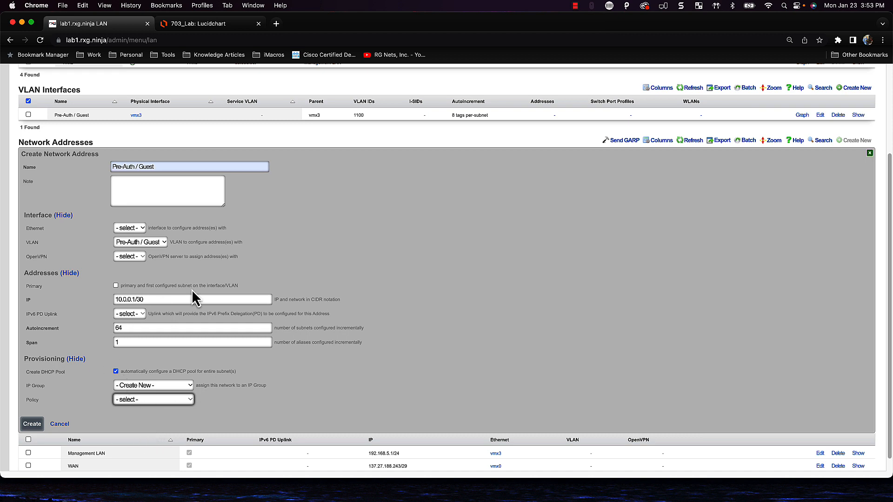
pyautogui.click(42, 424)
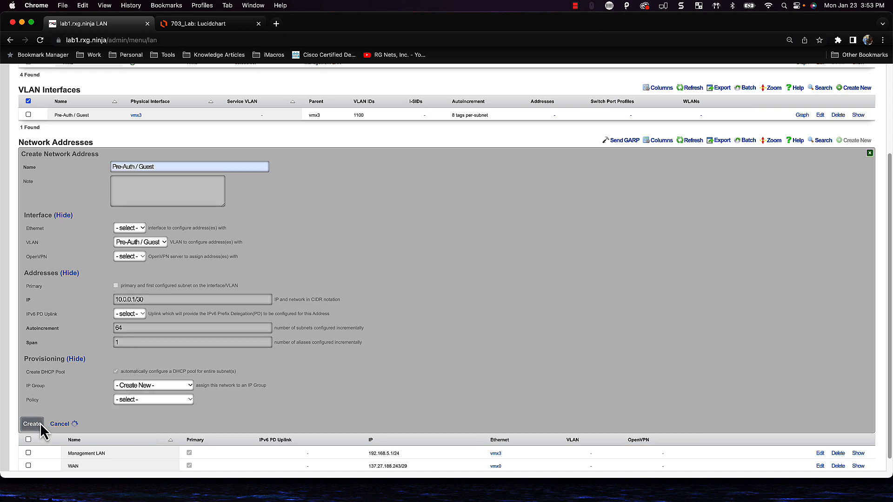
# Check the Pre-Auth / Guest IP range, then refresh the VLAN and Ethernet interface tables
pyautogui.scroll(2, 473, 437)
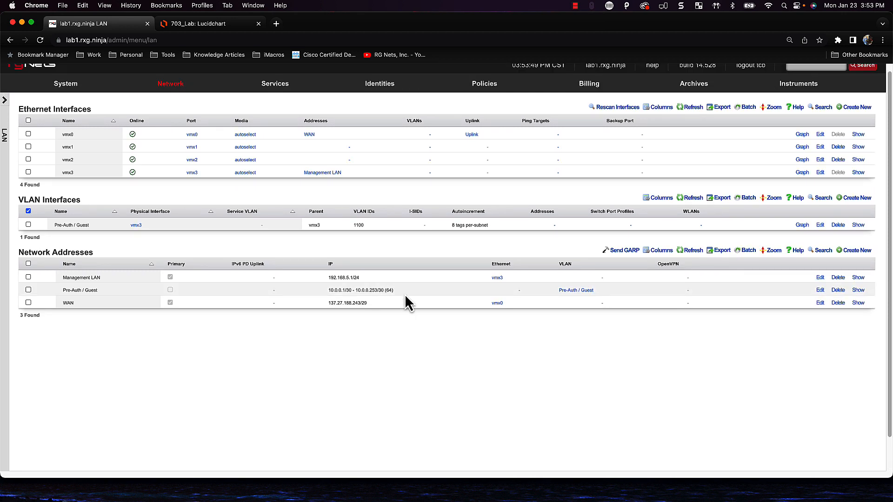
pyautogui.moveTo(403, 294)
pyautogui.mouseDown()
pyautogui.moveTo(325, 293)
pyautogui.moveTo(402, 304)
pyautogui.moveTo(394, 291)
pyautogui.mouseUp()
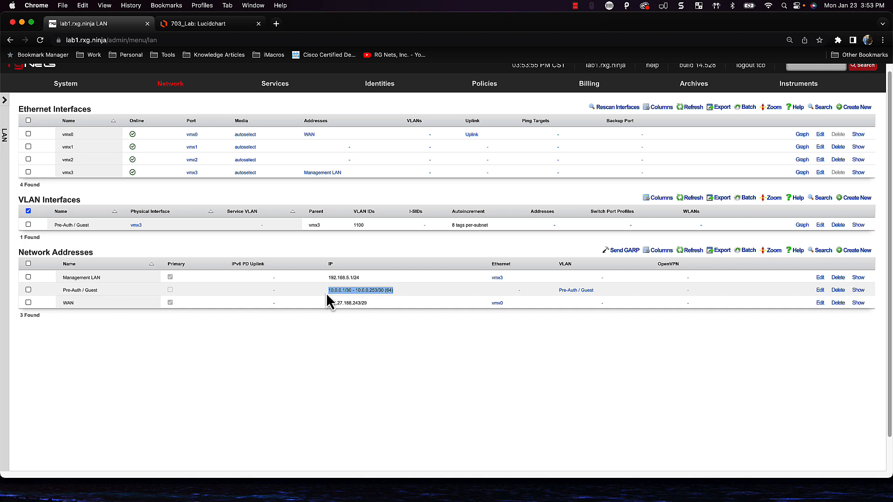
pyautogui.scroll(1, 454, 292)
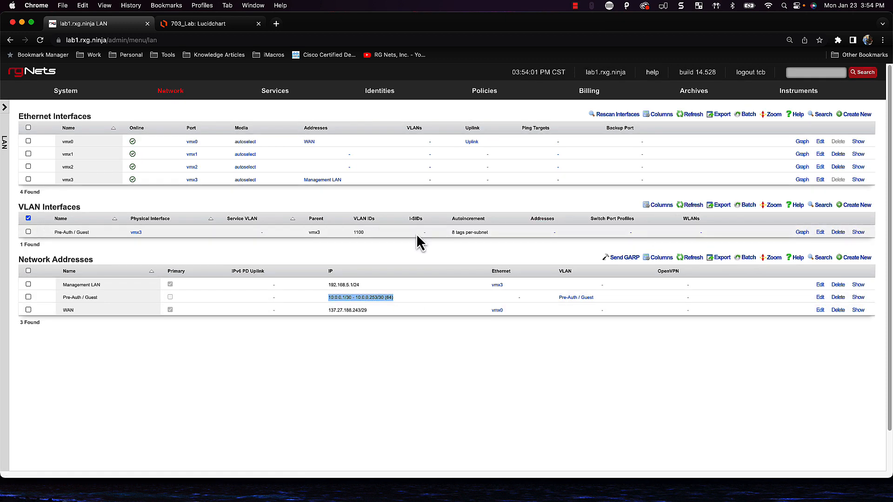
pyautogui.click(693, 206)
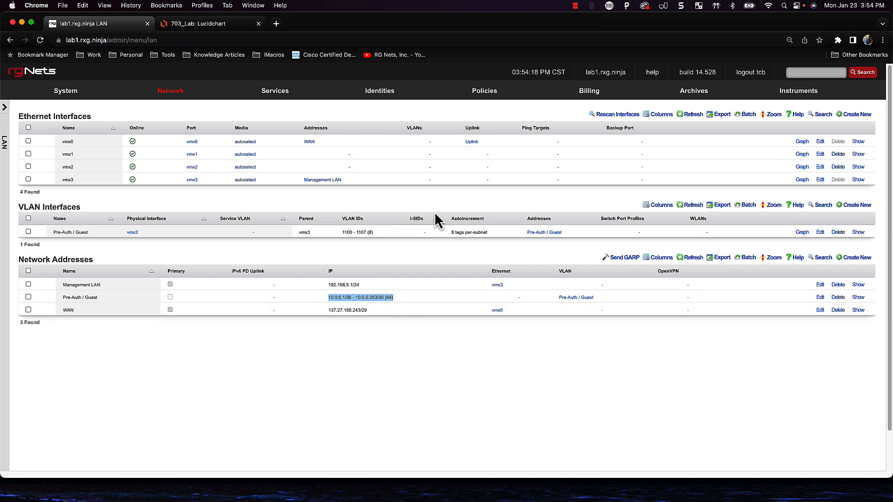
pyautogui.click(701, 118)
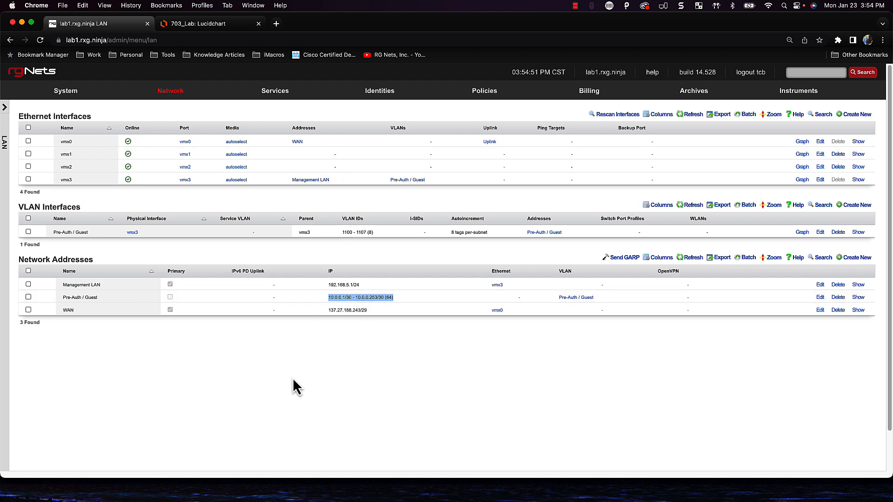
pyautogui.click(280, 98)
# On Services > DHCP, inspect the Pre-Auth / Guest pool starting at 10.0.0.2 and open it for editing
pyautogui.click(240, 114)
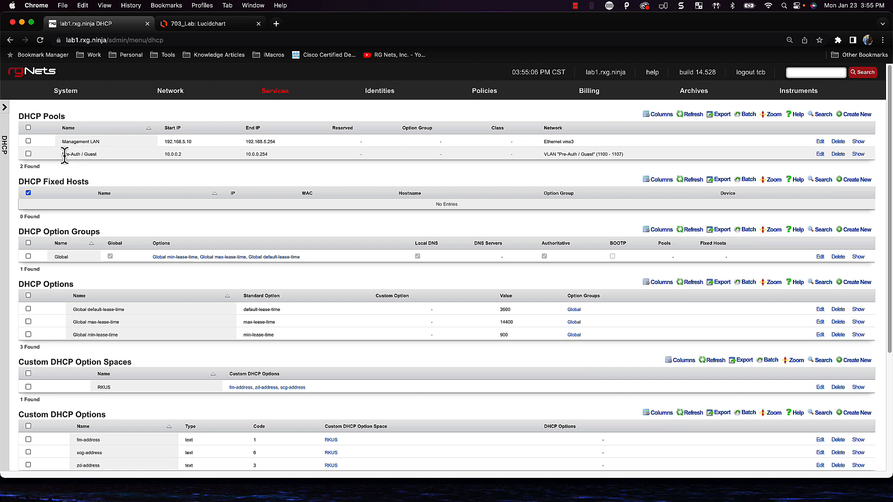
pyautogui.moveTo(62, 155); pyautogui.dragTo(124, 163)
pyautogui.moveTo(181, 156); pyautogui.dragTo(158, 158)
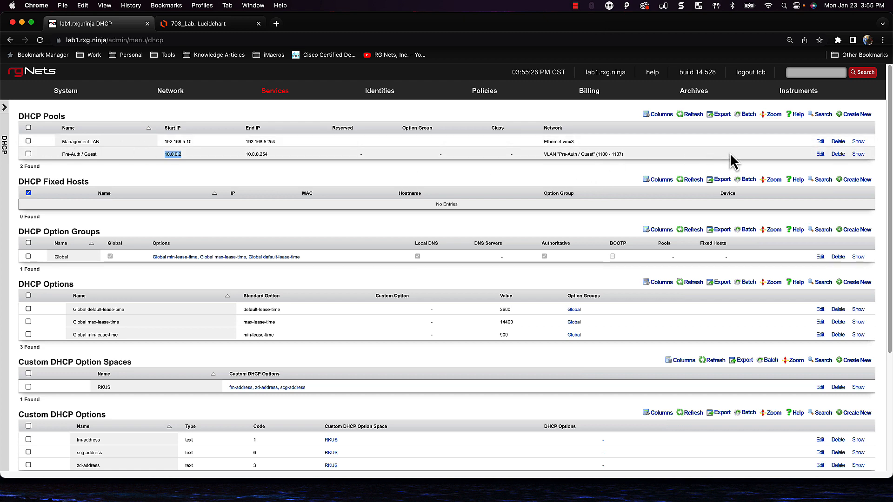
pyautogui.click(820, 154)
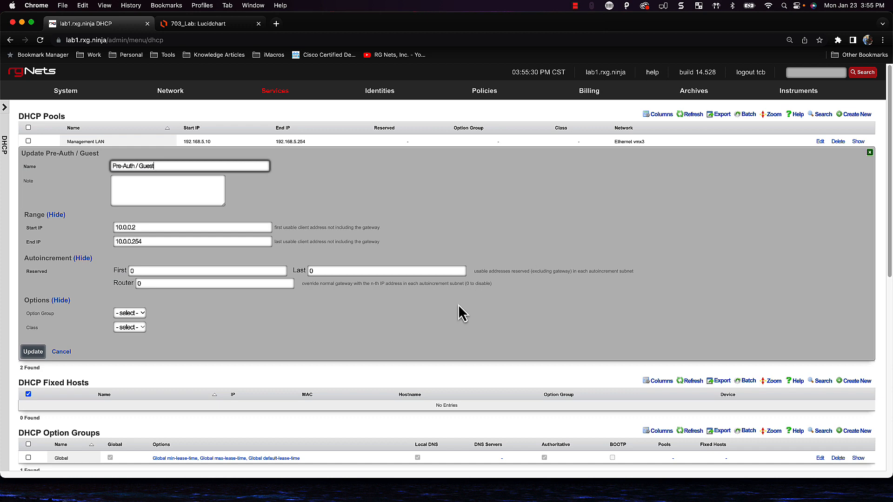
# Review start 10.0.0.2, end 10.0.0.254 and reserved First/Last of 0, then cancel without saving
pyautogui.click(151, 271)
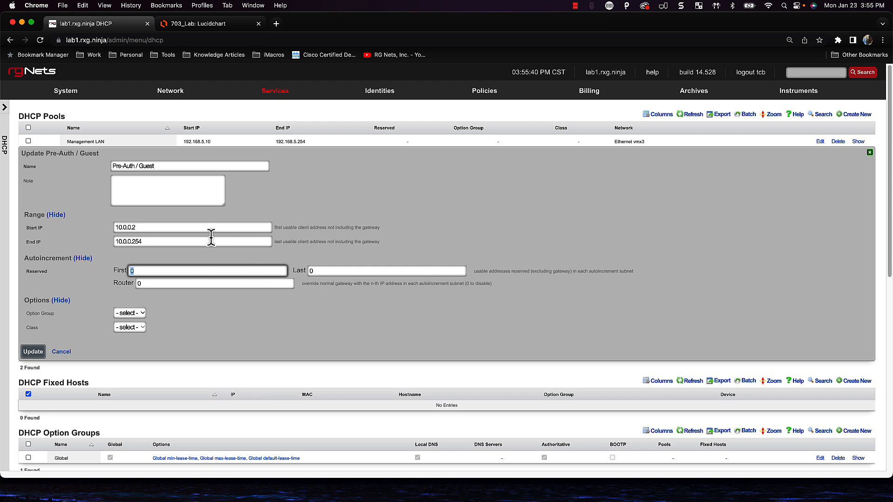
pyautogui.click(149, 228)
pyautogui.click(158, 242)
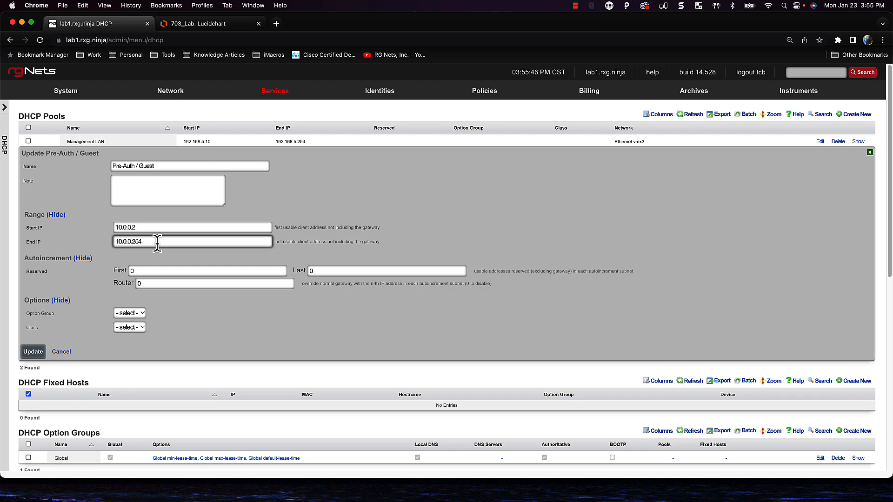
pyautogui.click(158, 229)
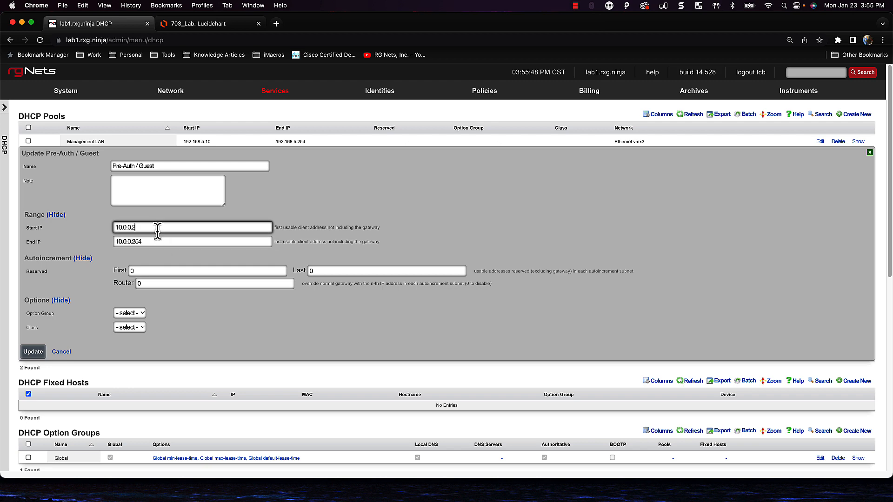
pyautogui.click(144, 242)
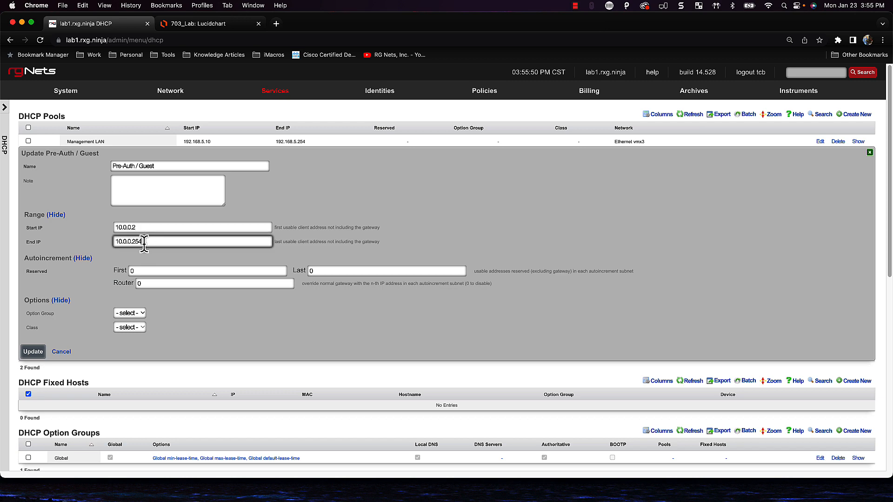
pyautogui.click(143, 271)
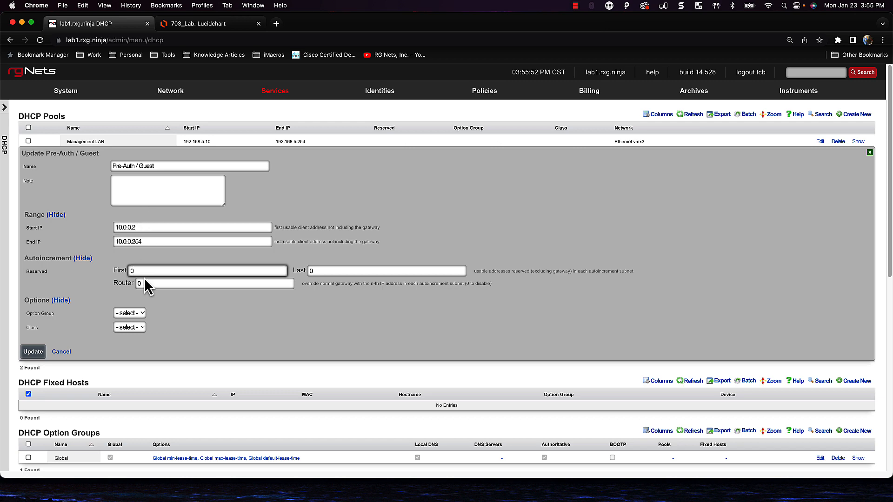
pyautogui.moveTo(155, 274); pyautogui.dragTo(108, 273)
pyautogui.click(343, 271)
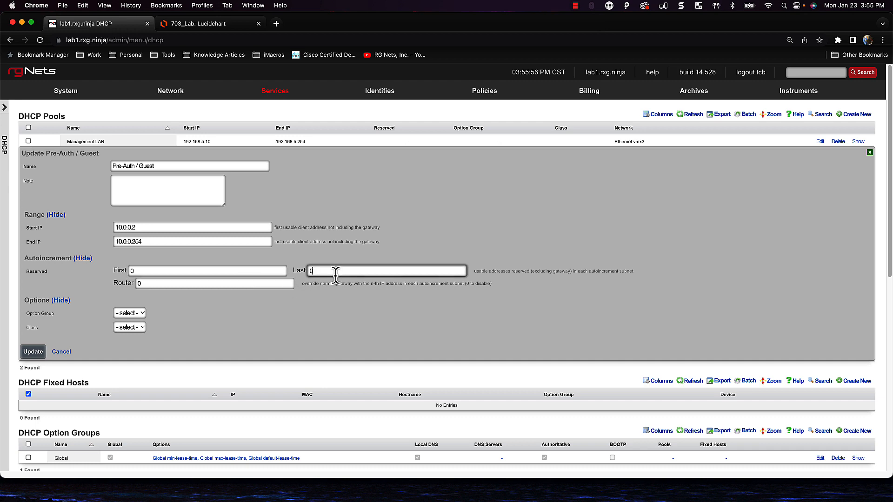
pyautogui.click(68, 352)
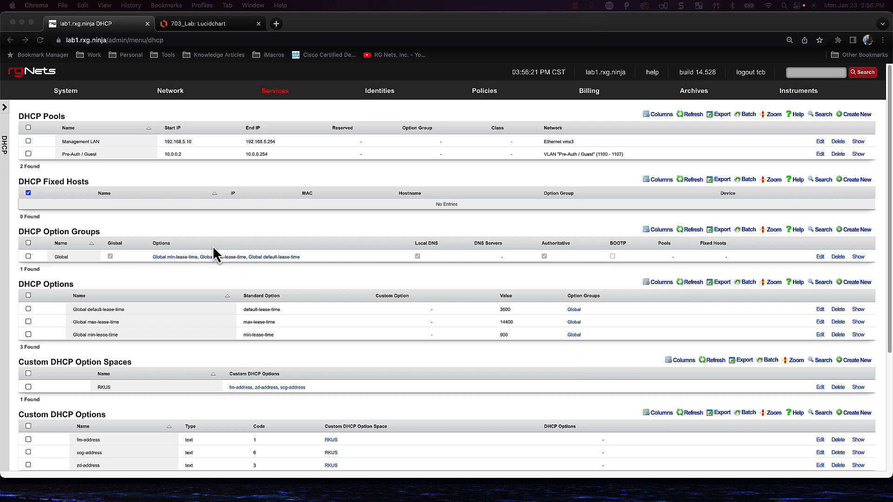
pyautogui.click(179, 97)
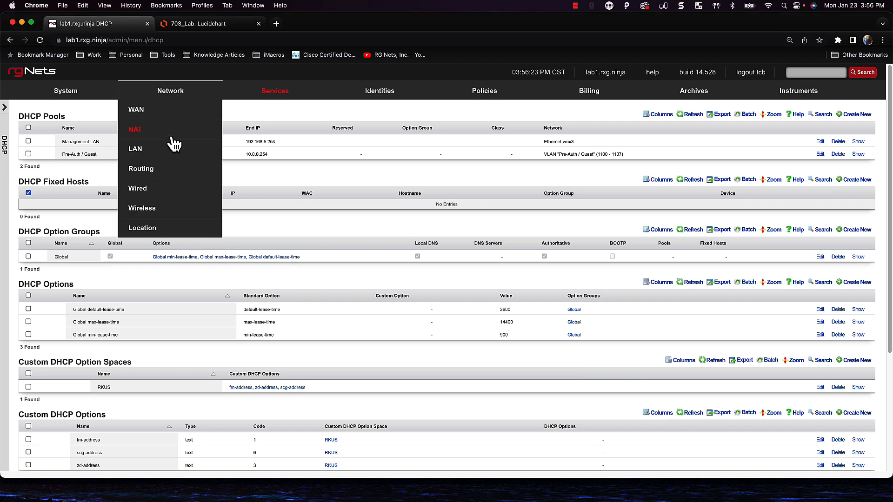
pyautogui.click(151, 158)
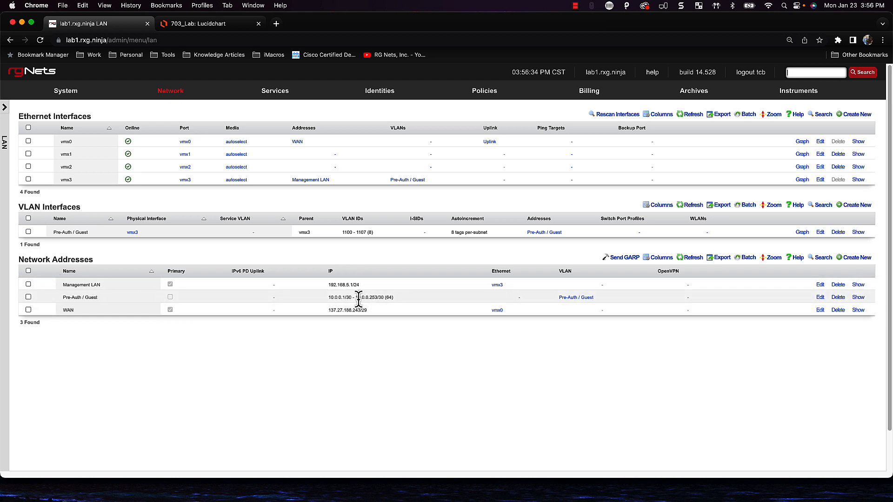
pyautogui.moveTo(279, 94)
pyautogui.click(249, 113)
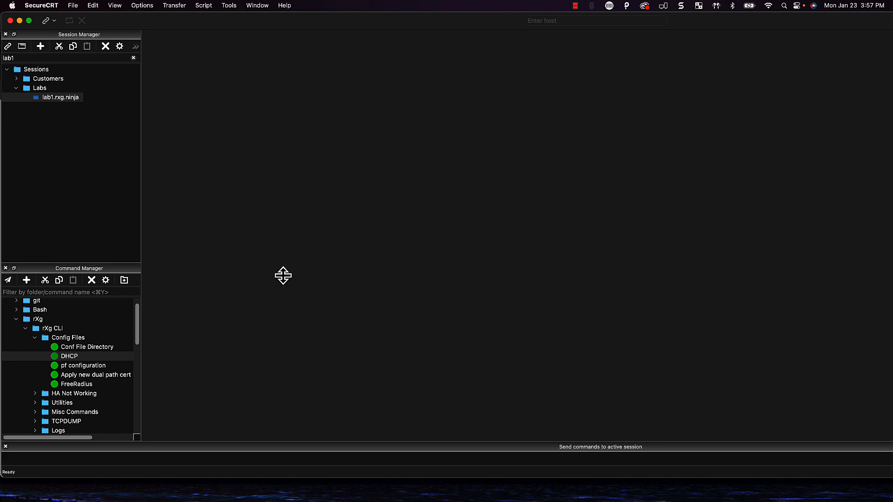
# SSH into lab1.rxg.ninja, run 'ifconfig vlan1100', and highlight the 10.0.0.1 and 10.0.0.5 lines
pyautogui.doubleClick(75, 97)
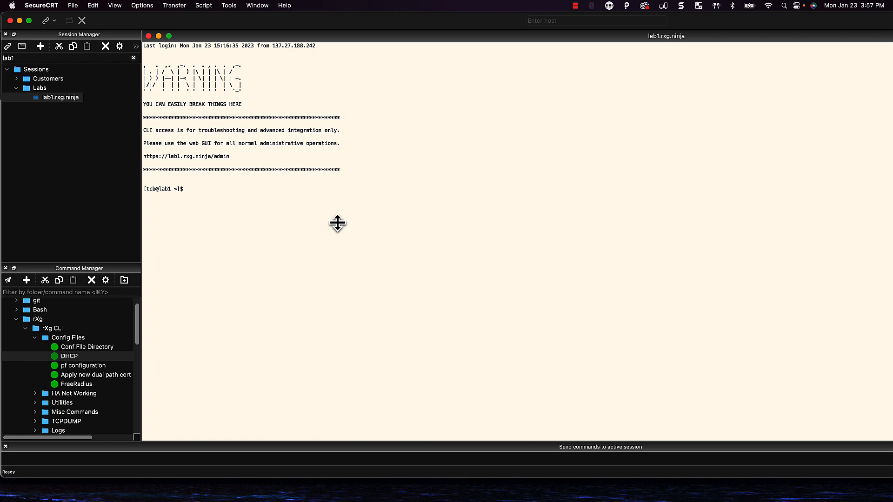
pyautogui.write('ifconfig vlan1100')
pyautogui.press('Return')
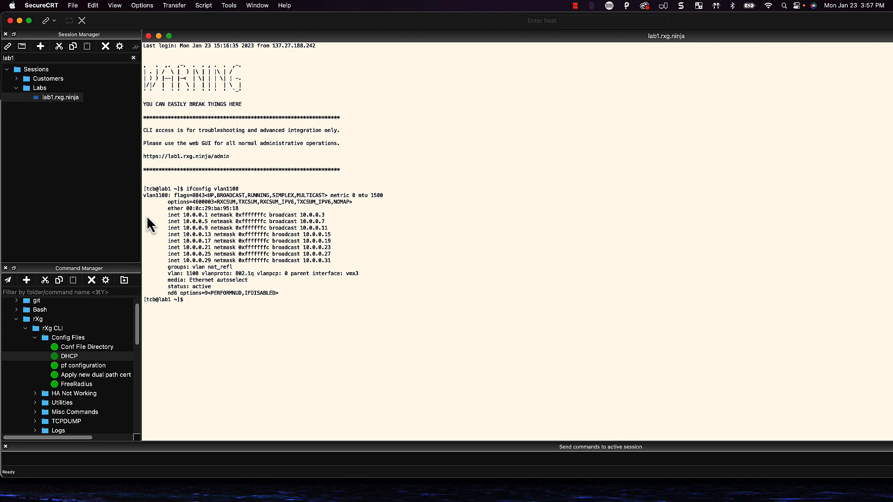
pyautogui.moveTo(156, 216); pyautogui.dragTo(324, 217)
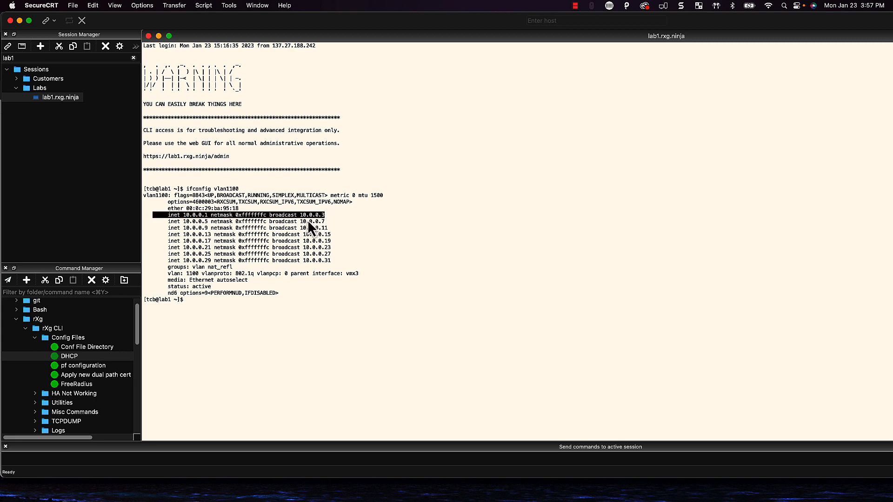
pyautogui.moveTo(153, 222)
pyautogui.mouseDown()
pyautogui.moveTo(192, 227)
pyautogui.moveTo(167, 219)
pyautogui.mouseUp()
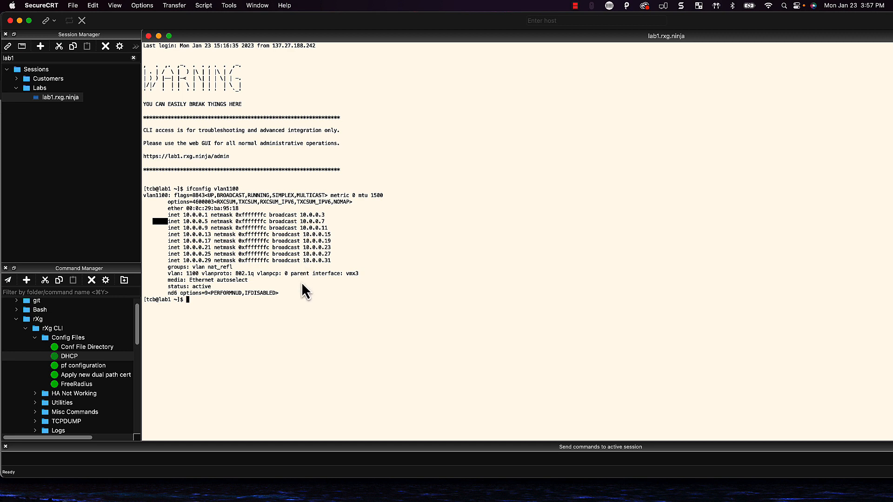
pyautogui.write('ifconfig')
pyautogui.press('Return')
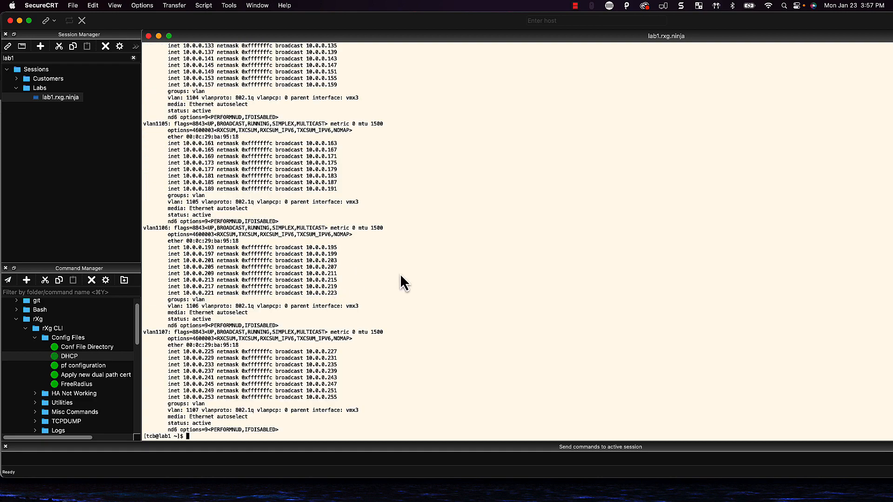
pyautogui.scroll(2, 389, 270)
pyautogui.scroll(5, 363, 242)
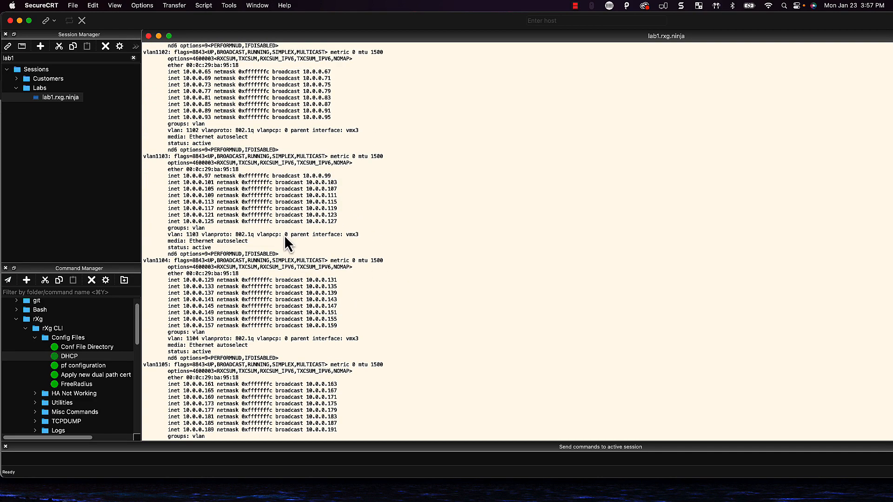
pyautogui.scroll(-5, 285, 240)
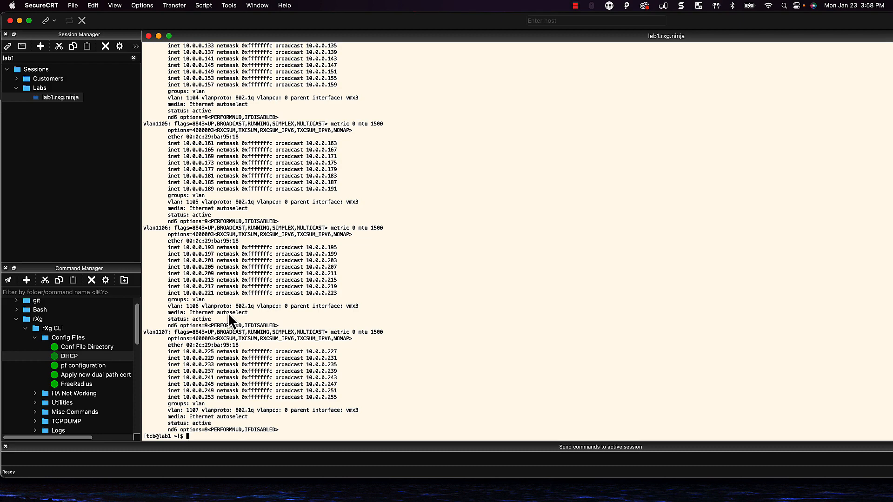
pyautogui.scroll(12, 239, 326)
pyautogui.scroll(12, 239, 326)
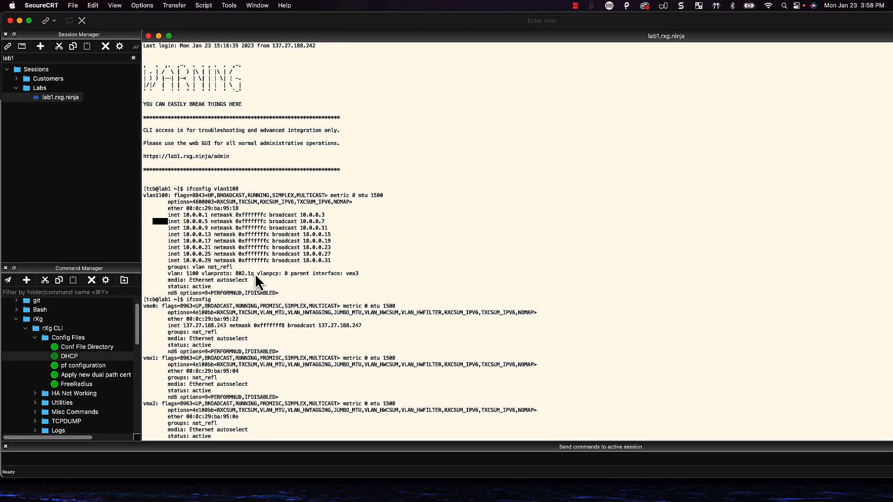
pyautogui.scroll(-1, 257, 278)
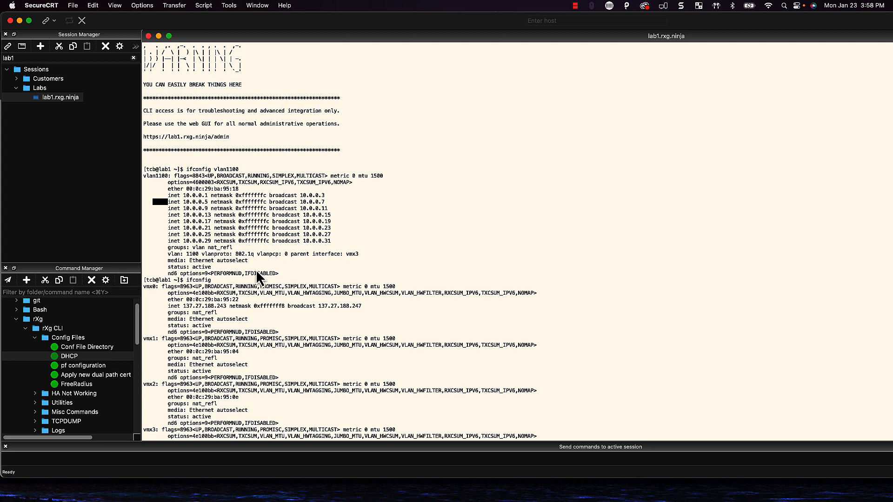
pyautogui.scroll(-1, 252, 214)
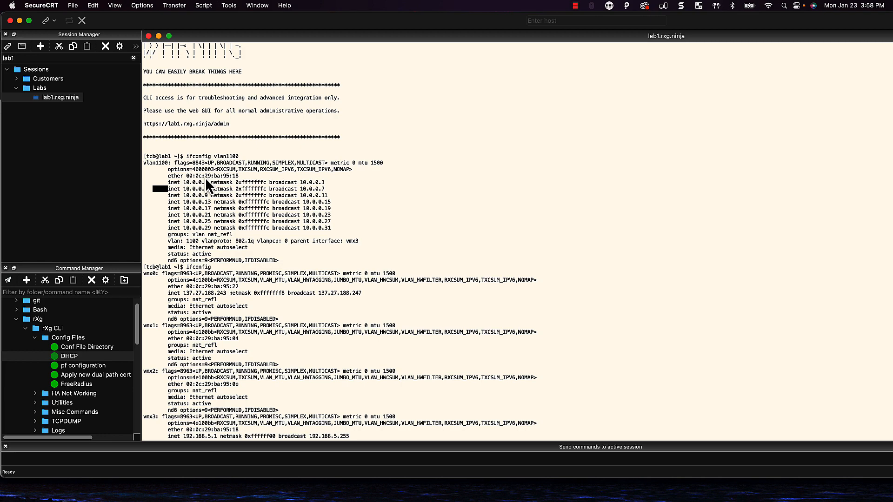
pyautogui.scroll(-15, 234, 255)
pyautogui.scroll(-5, 243, 287)
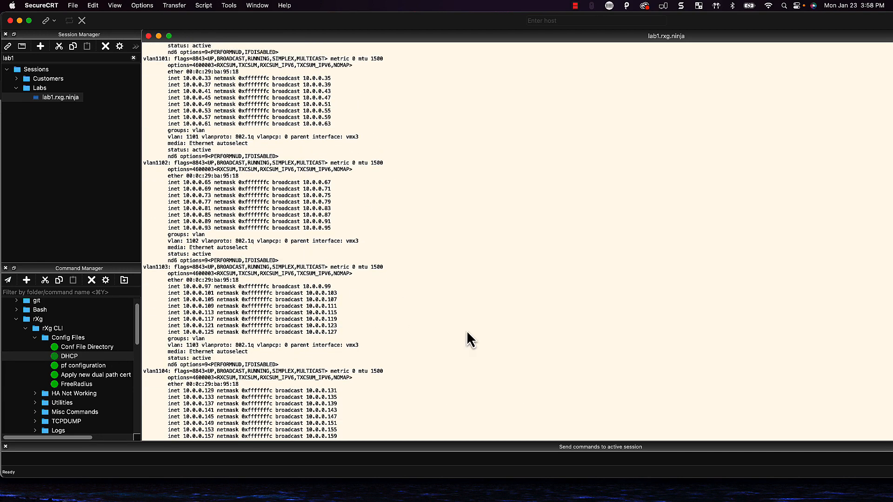
pyautogui.scroll(3, 395, 360)
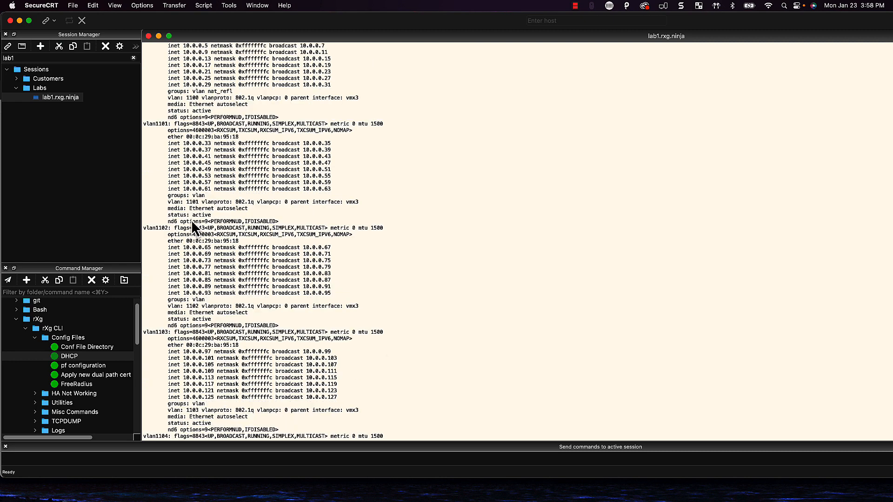
pyautogui.scroll(10, 200, 240)
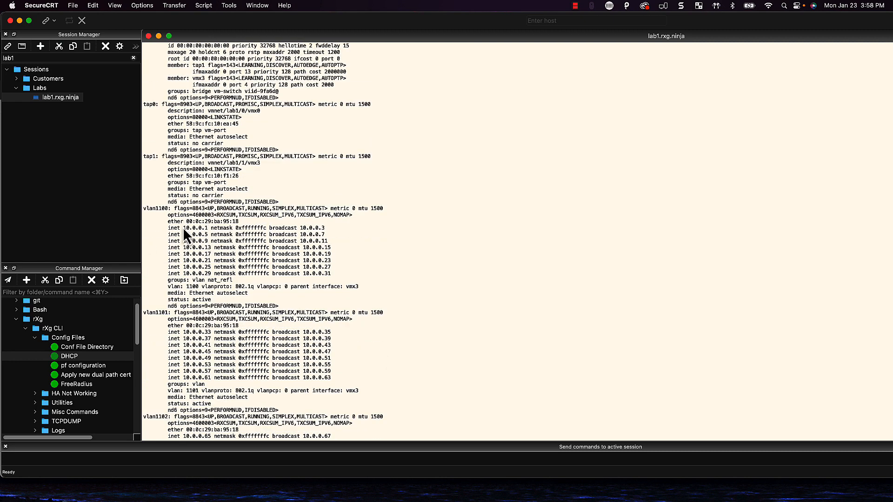
pyautogui.scroll(-20, 202, 292)
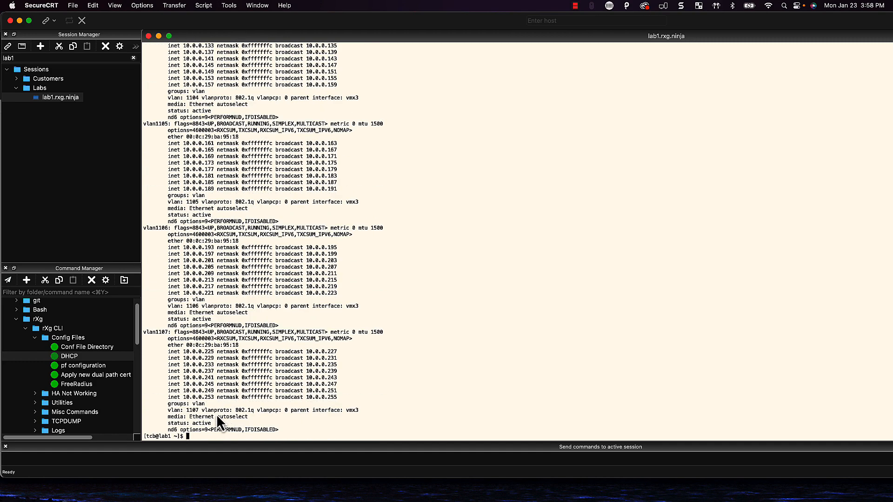
pyautogui.scroll(1, 233, 385)
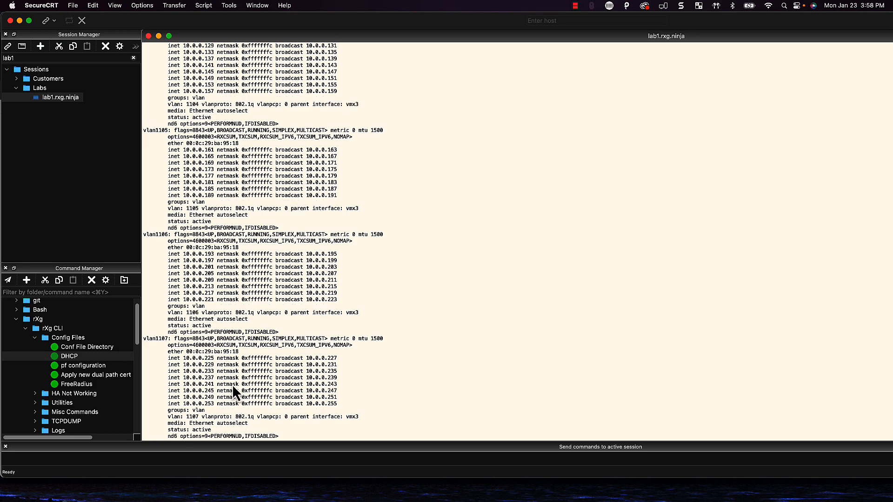
pyautogui.scroll(3, 234, 155)
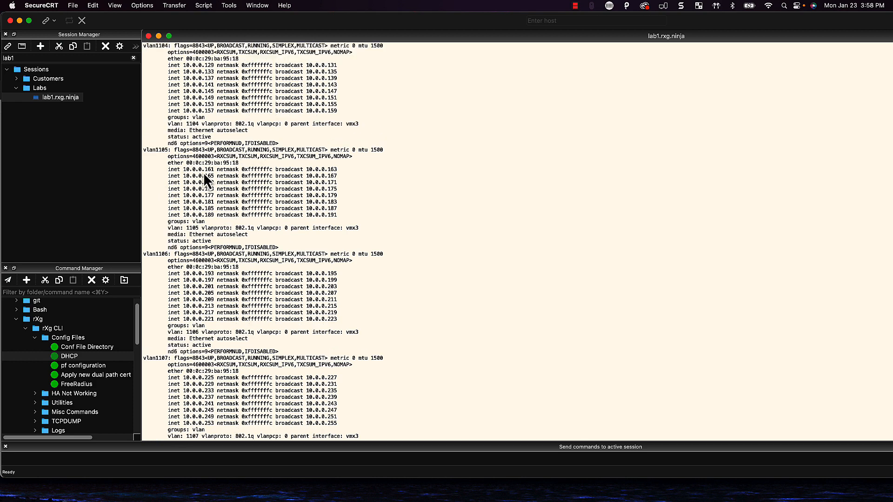
pyautogui.scroll(-3, 269, 307)
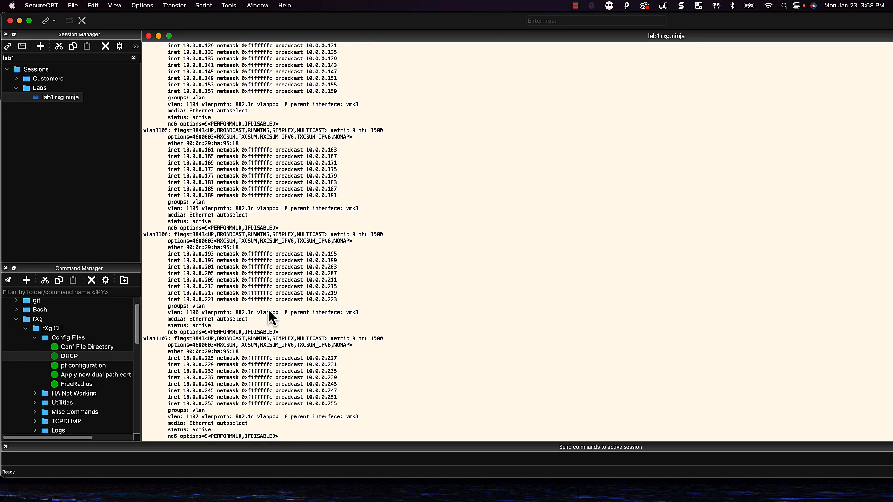
pyautogui.scroll(-1, 233, 377)
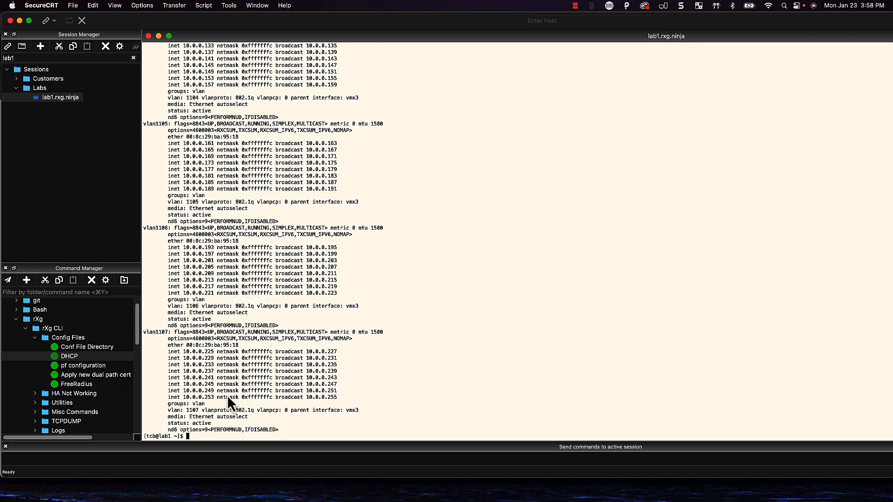
# Run cat /etc/dhcpd.conf from the Config Files DHCP entry and highlight the command
pyautogui.doubleClick(114, 357)
pyautogui.scroll(15, 315, 345)
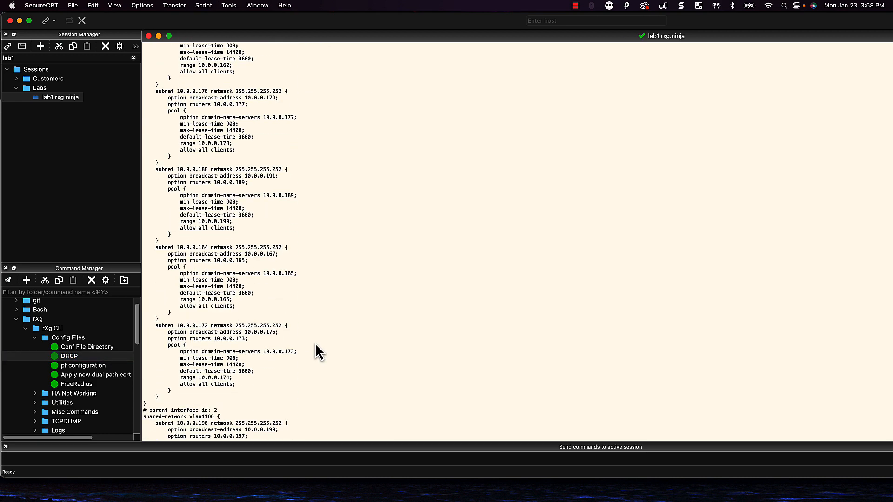
pyautogui.scroll(-15, 241, 339)
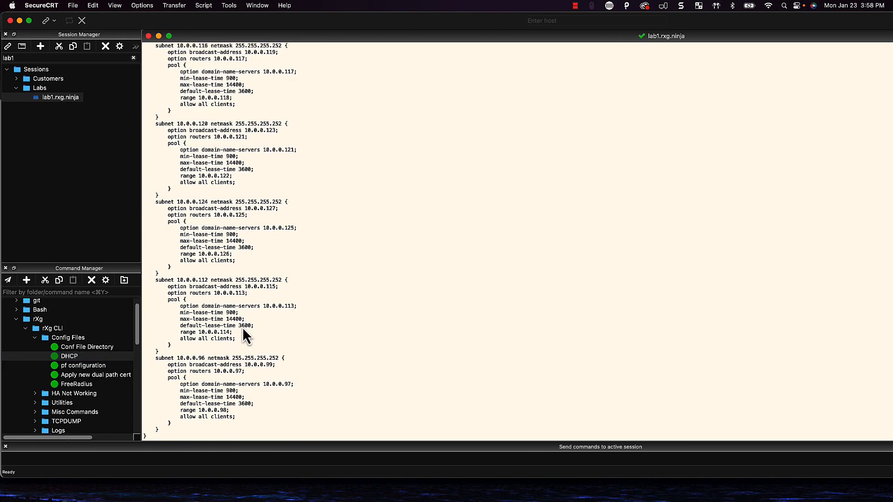
pyautogui.scroll(15, 243, 332)
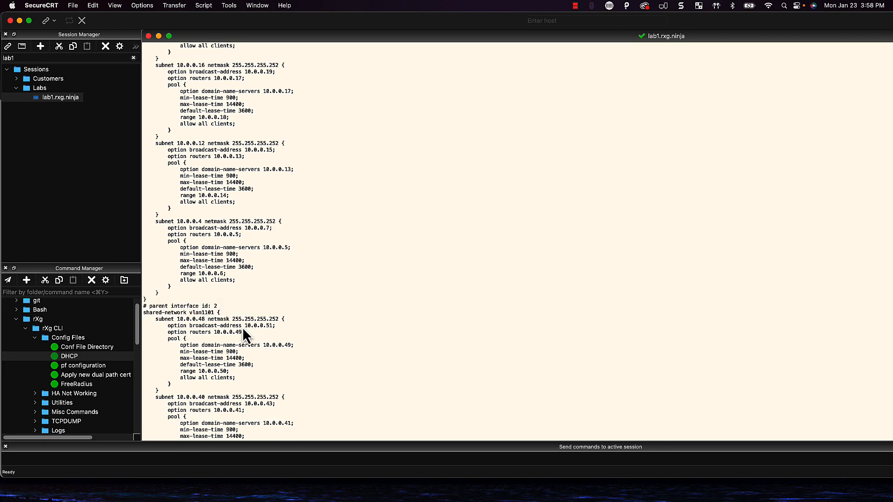
pyautogui.scroll(3, 241, 327)
pyautogui.scroll(-4, 242, 327)
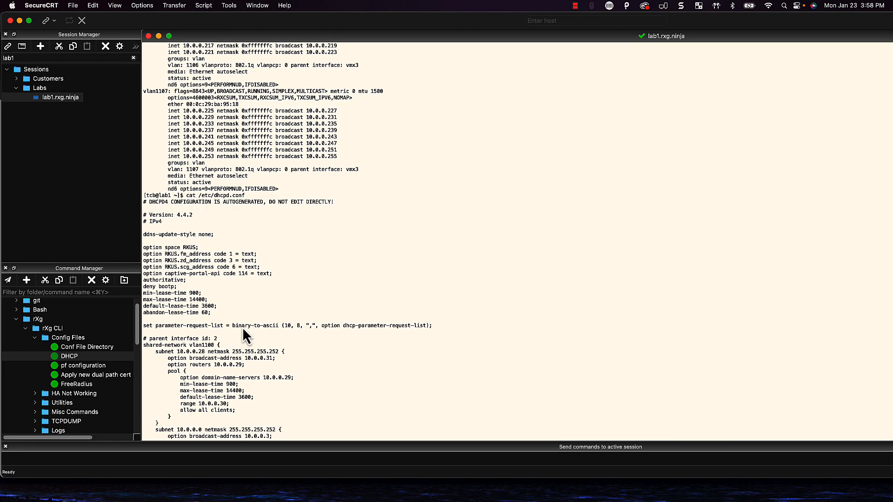
pyautogui.moveTo(186, 196); pyautogui.dragTo(245, 197)
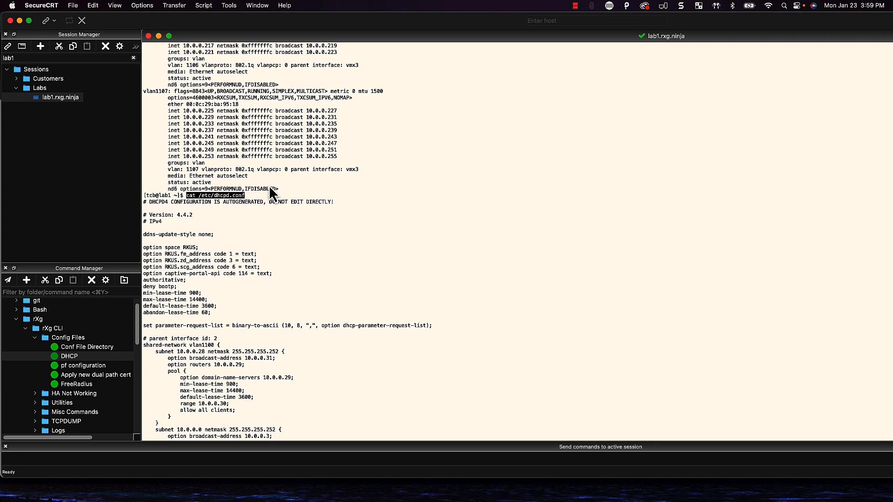
# Scroll to the subnet pools and highlight the first pool's range ending at 10.0.0.30
pyautogui.scroll(-6, 244, 285)
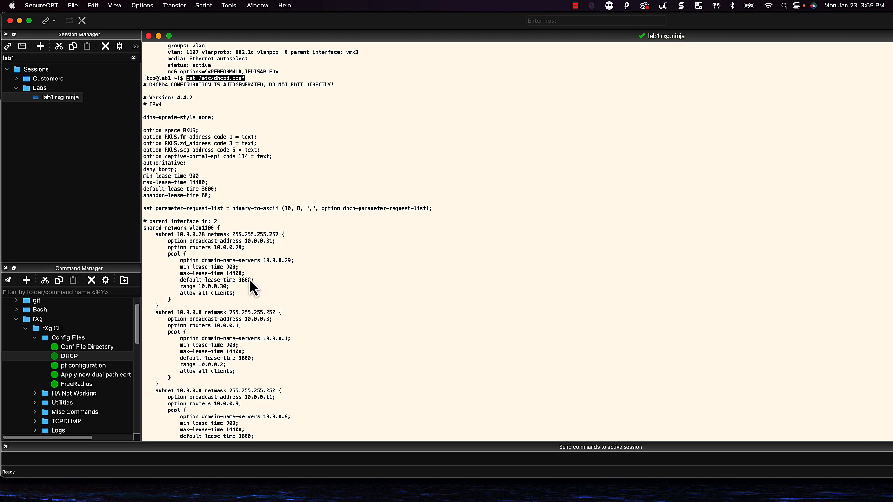
pyautogui.scroll(-1, 250, 286)
pyautogui.scroll(-1, 248, 284)
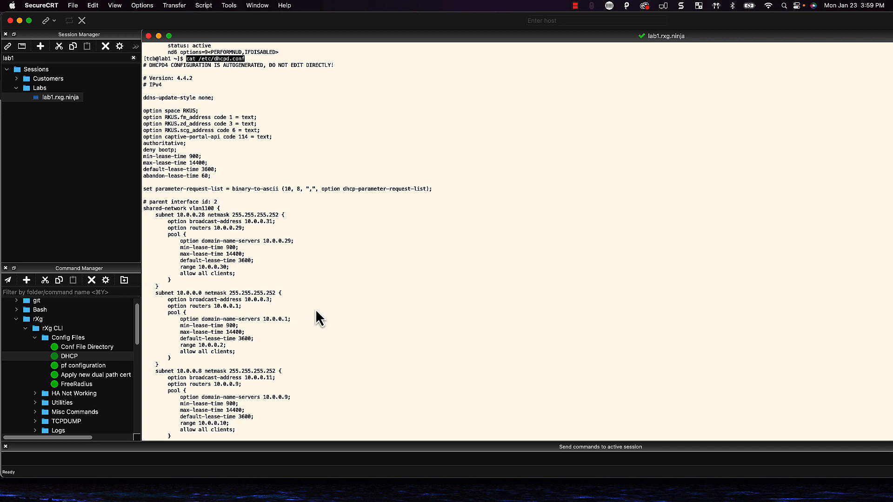
pyautogui.scroll(-1, 309, 314)
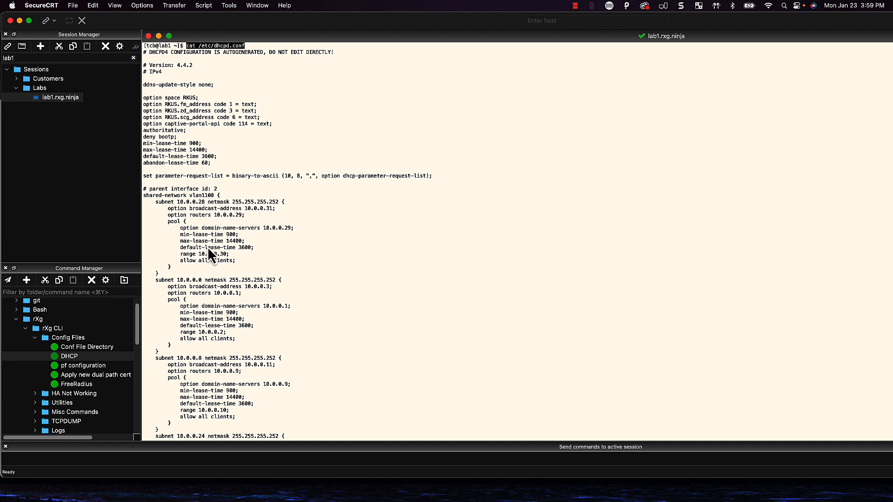
pyautogui.scroll(-2, 202, 251)
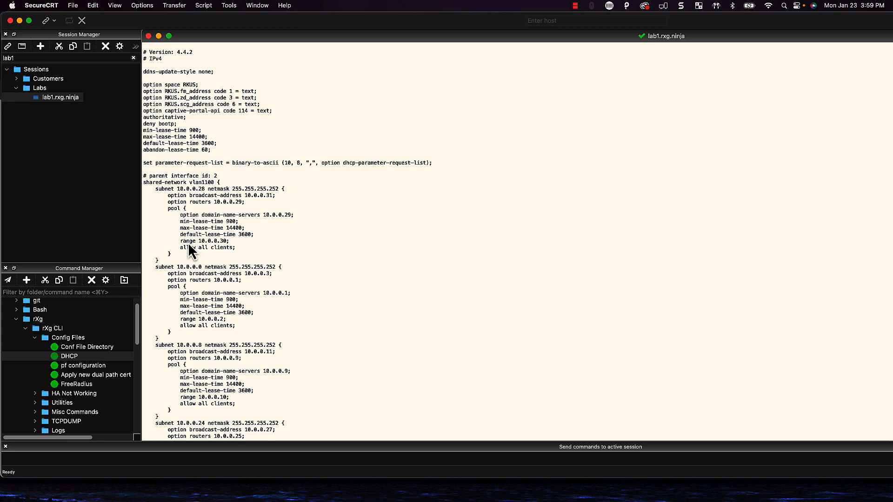
pyautogui.moveTo(185, 241); pyautogui.dragTo(215, 241)
pyautogui.click(235, 248)
pyautogui.moveTo(204, 241); pyautogui.dragTo(214, 241)
pyautogui.scroll(-1, 220, 237)
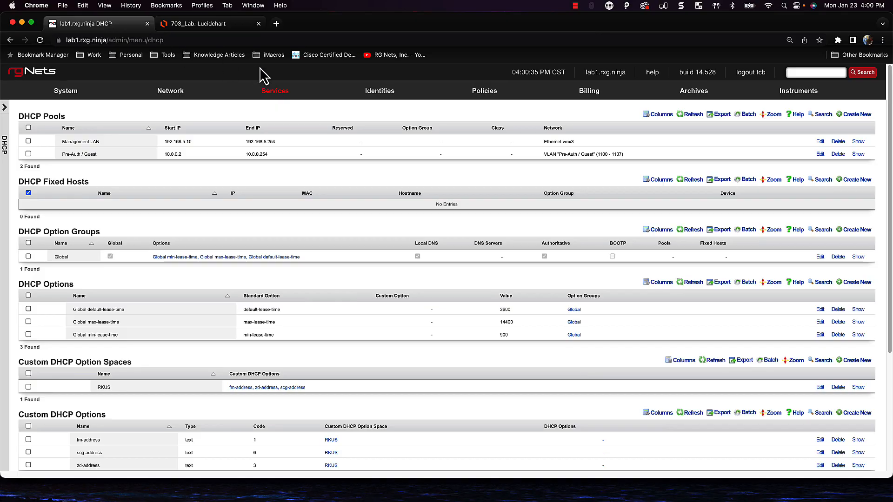
# Enable the Pre-Auth / Guest dynamic VLAN in the Pre-Auth / Guest RADIUS realm and update it
pyautogui.moveTo(285, 89)
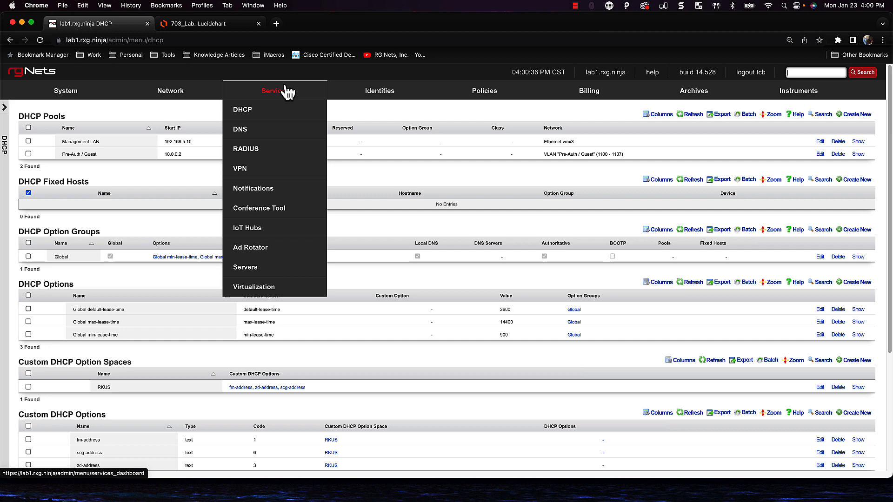
pyautogui.click(261, 152)
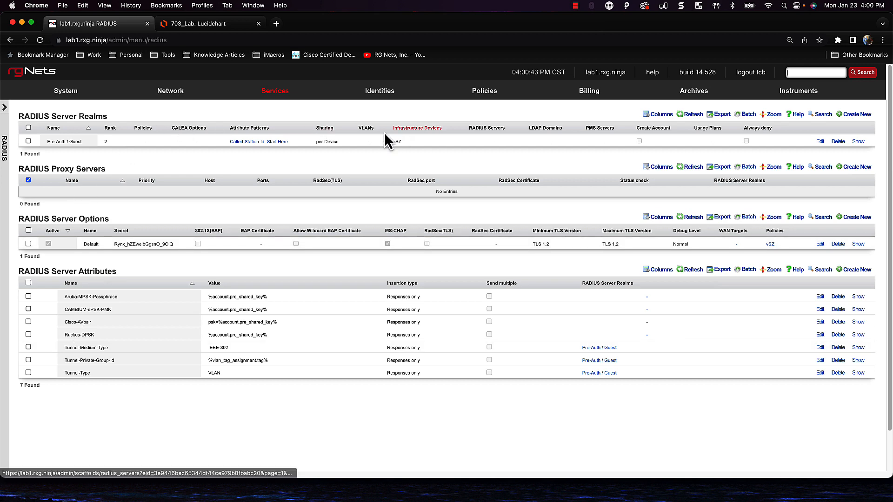
pyautogui.click(821, 143)
pyautogui.scroll(-3, 573, 265)
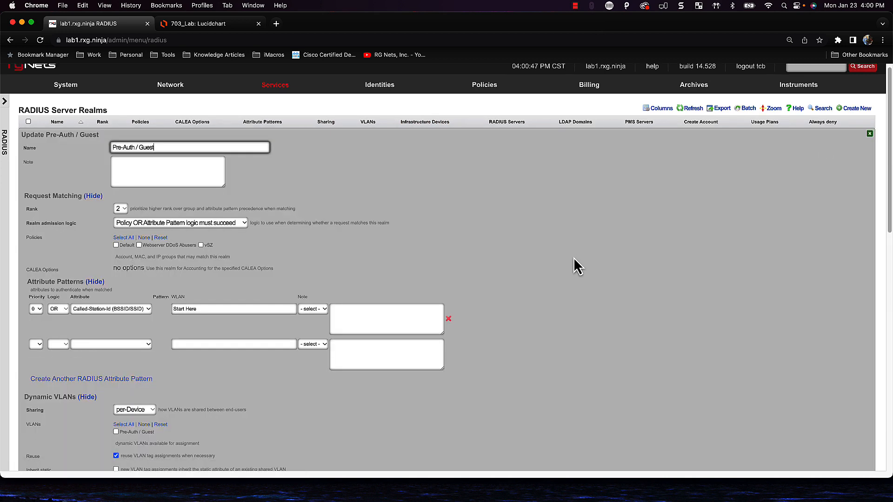
pyautogui.scroll(-5, 570, 264)
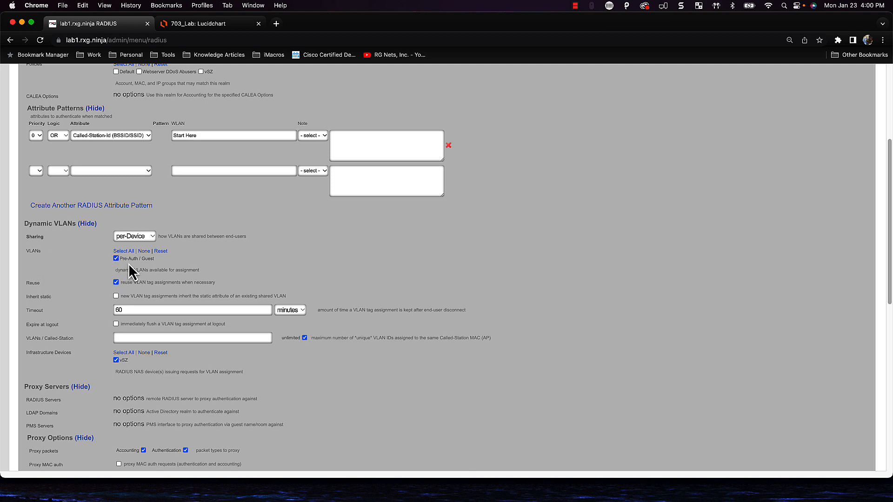
pyautogui.scroll(-5, 129, 268)
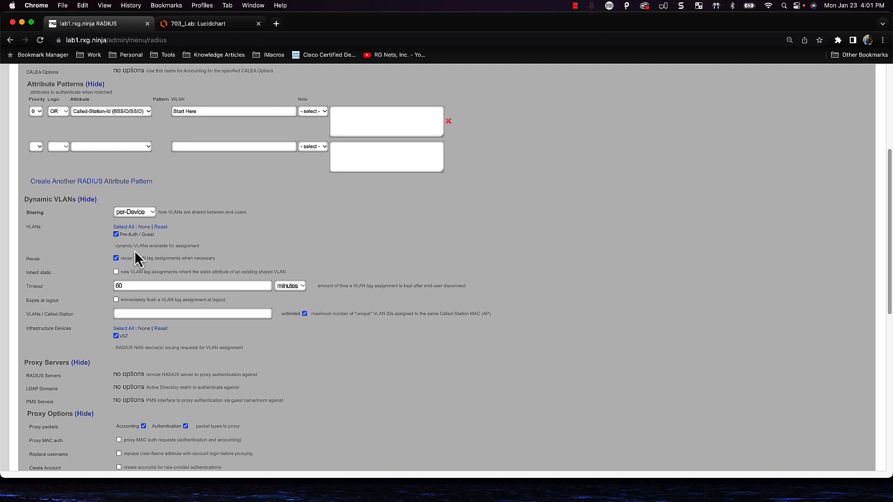
pyautogui.scroll(-5, 93, 378)
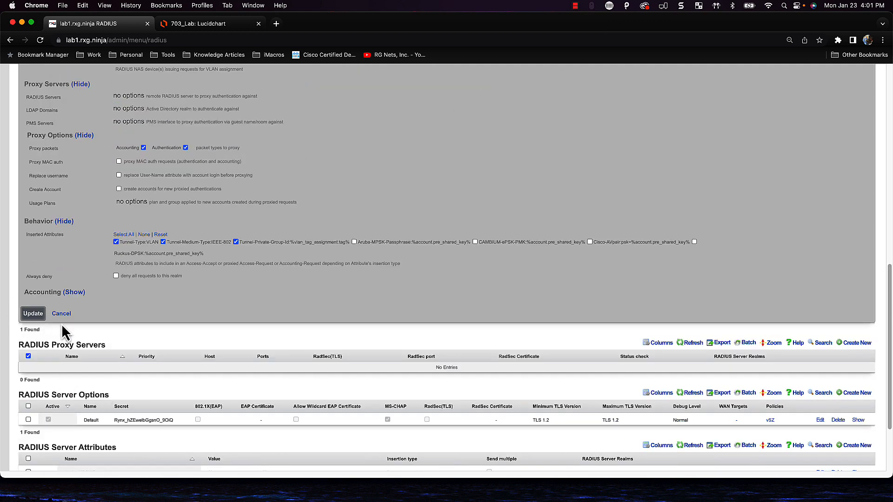
pyautogui.click(33, 315)
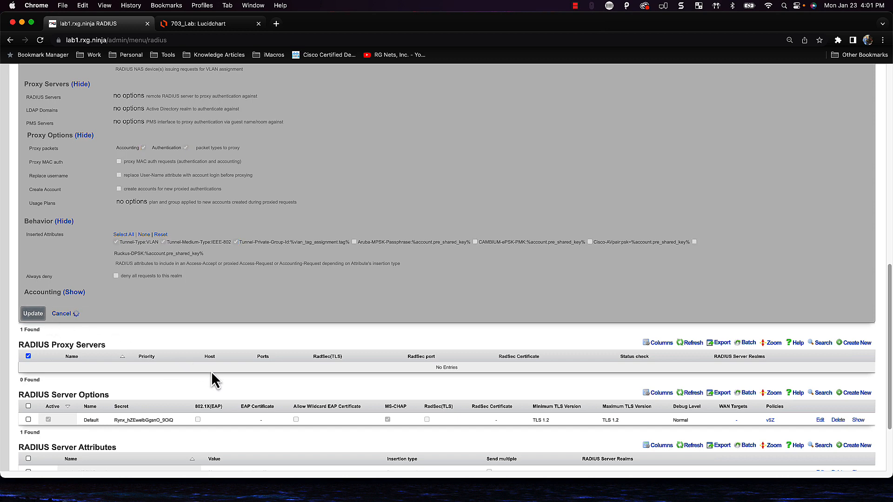
# Open Services > DHCP and highlight the Pre-Auth / Guest pool's VLAN range 1100 - 1107
pyautogui.scroll(2, 211, 371)
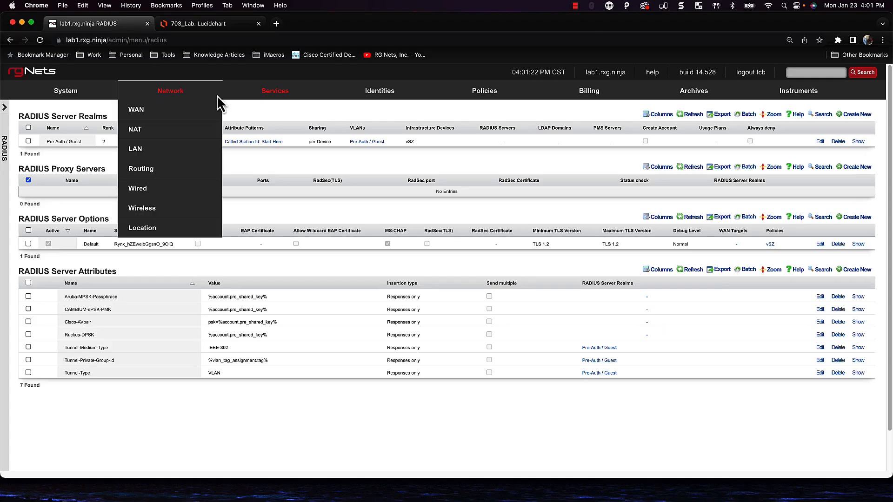
pyautogui.moveTo(233, 96)
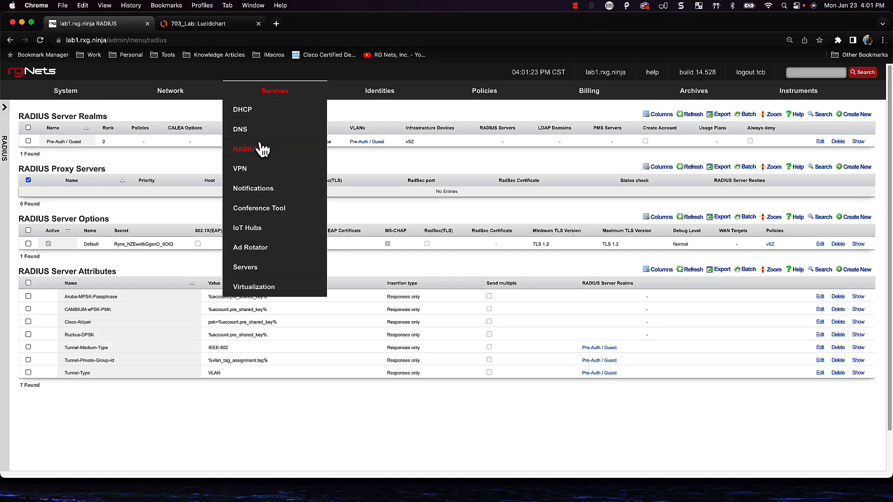
pyautogui.click(255, 115)
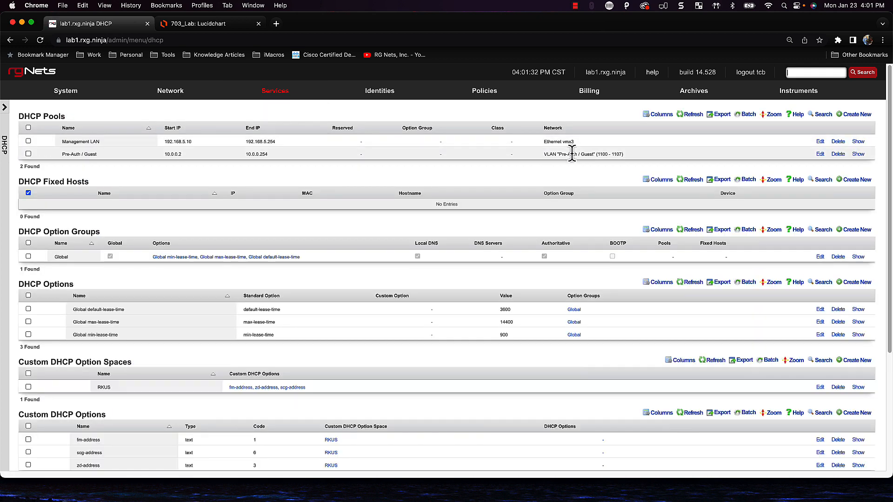
pyautogui.moveTo(597, 154); pyautogui.dragTo(636, 163)
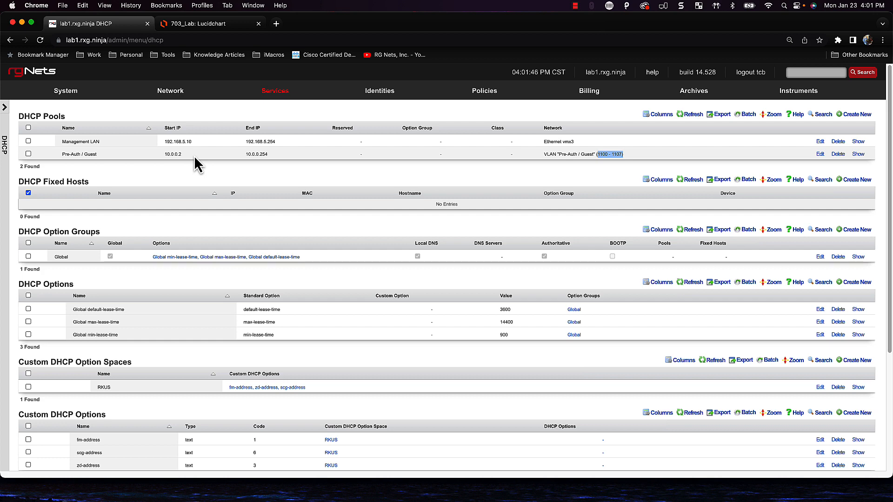
pyautogui.moveTo(355, 102)
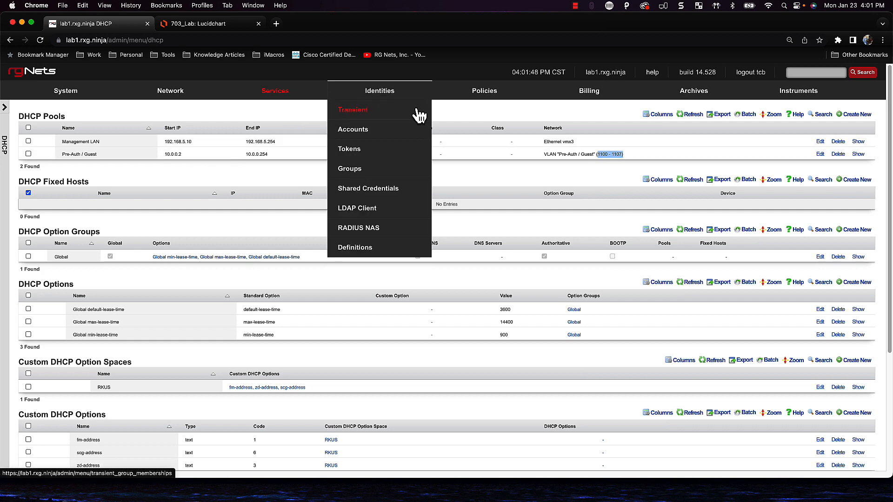
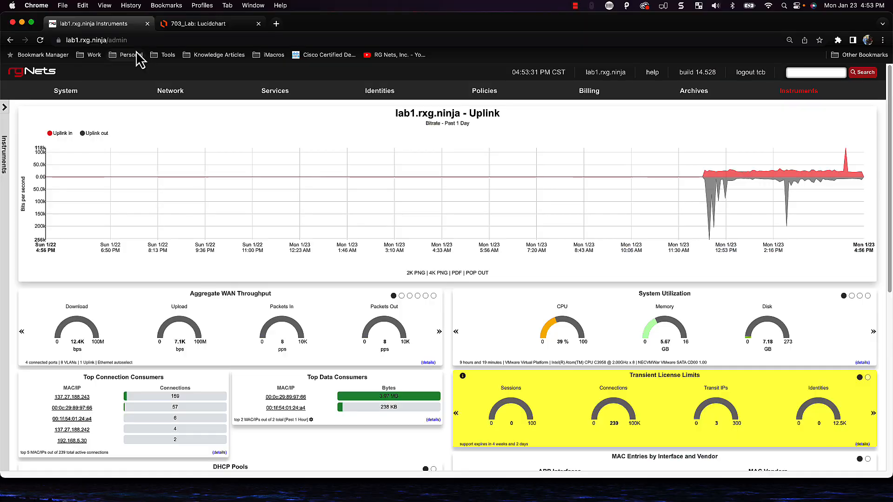
# Go to Policies, then to the Identities > Groups page that lists the Pre-Auth / Guest IP group
pyautogui.click(494, 94)
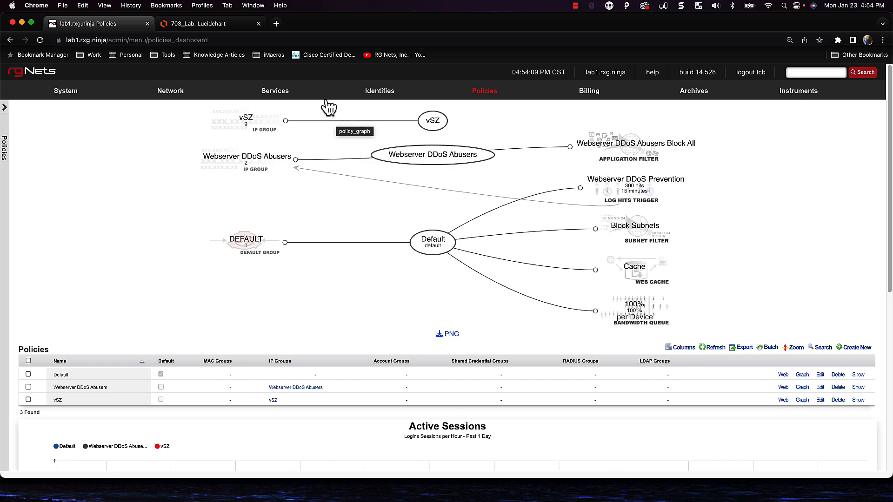
pyautogui.moveTo(365, 100)
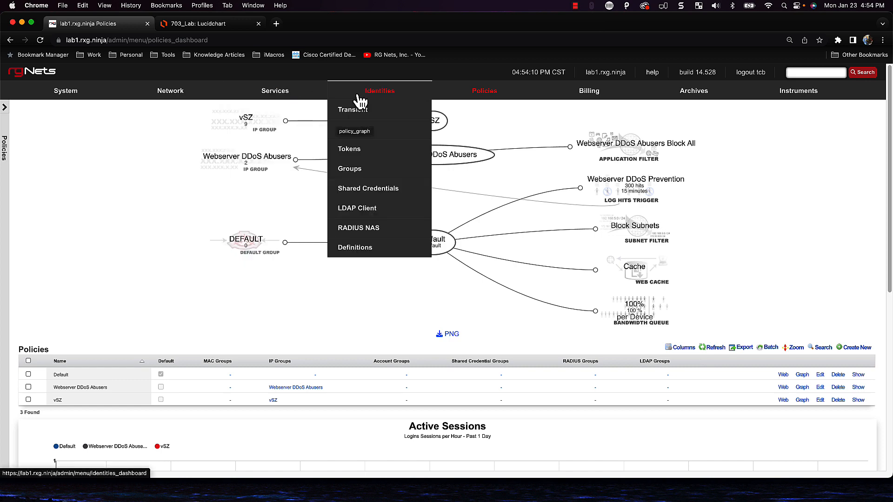
pyautogui.click(353, 172)
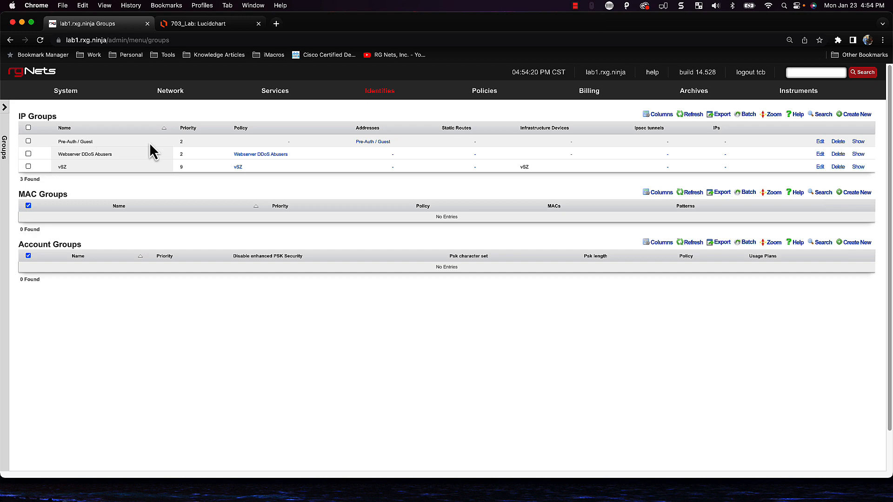
# Set the Pre-Auth / Guest IP group's priority to 5 and go back to the policies dashboard
pyautogui.click(821, 142)
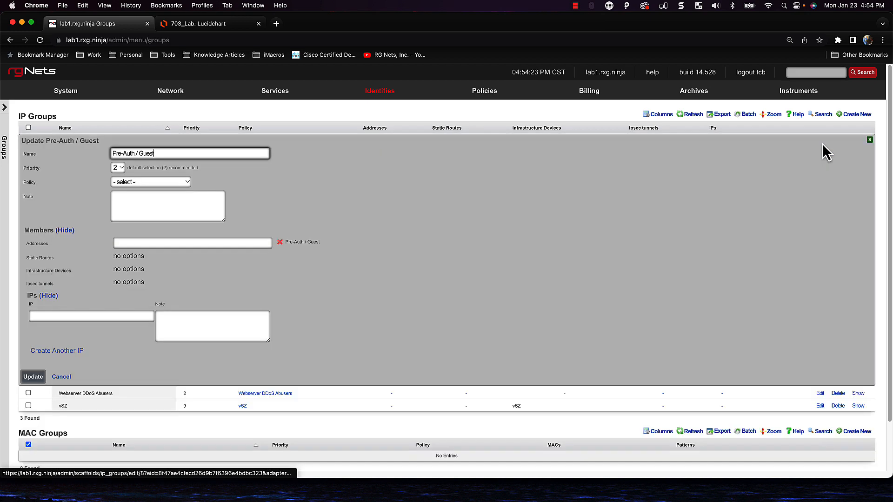
pyautogui.click(117, 169)
pyautogui.click(119, 200)
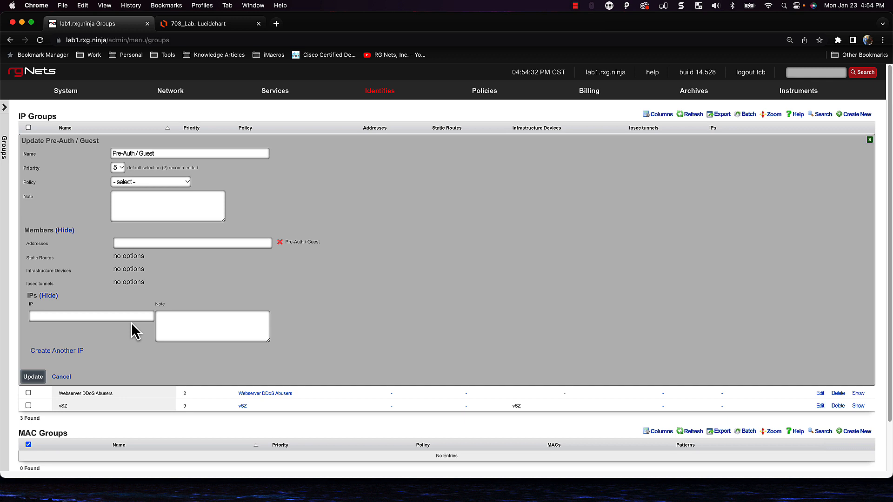
pyautogui.click(34, 378)
pyautogui.moveTo(516, 99)
pyautogui.click(486, 95)
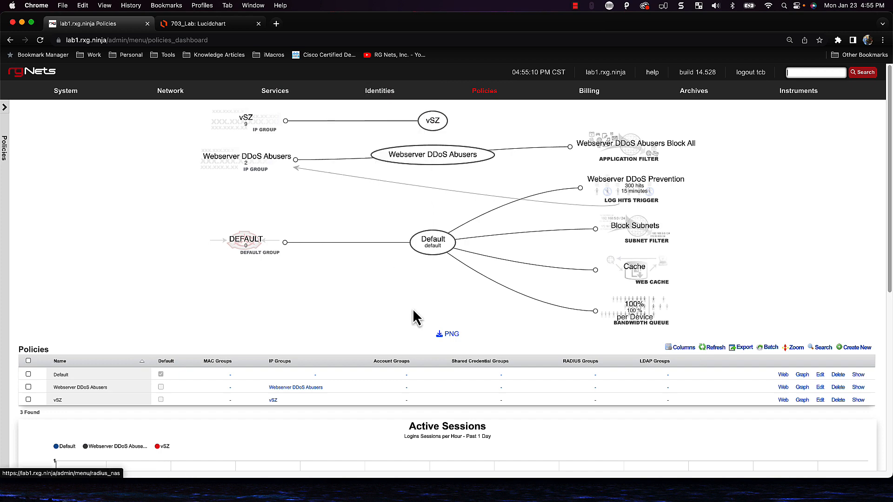
# Start a new policy named Pre-Auth / Guest
pyautogui.scroll(-1, 420, 318)
pyautogui.scroll(-1, 423, 326)
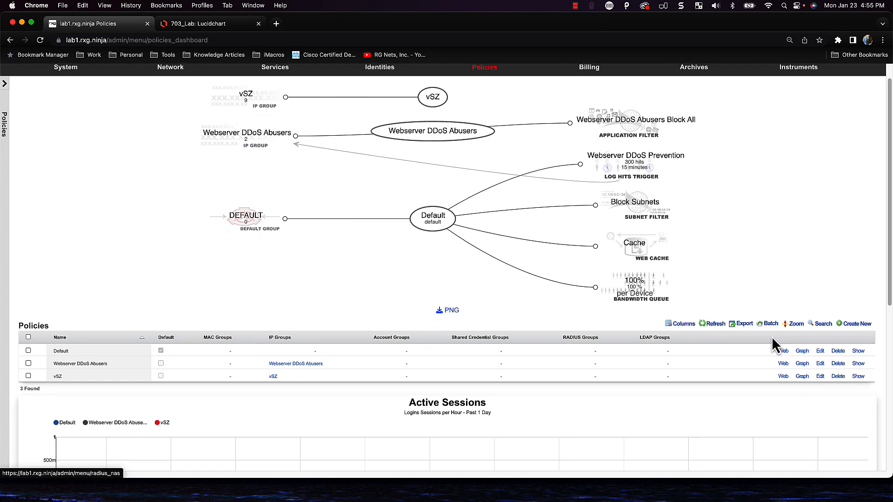
pyautogui.click(861, 325)
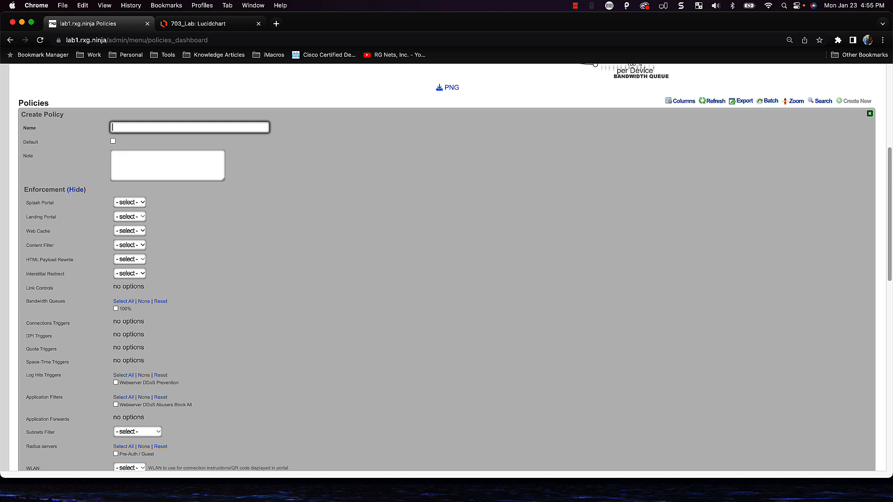
pyautogui.write('Pre')
pyautogui.press('Down')
pyautogui.press('Return')
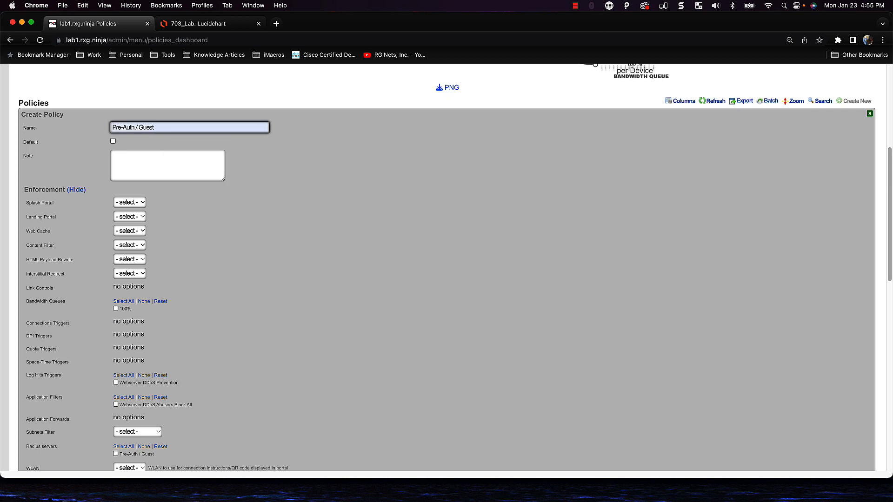
# Attach the 100% bandwidth queue and Pre-Auth / Guest IP group, then create the policy
pyautogui.scroll(-1, 133, 182)
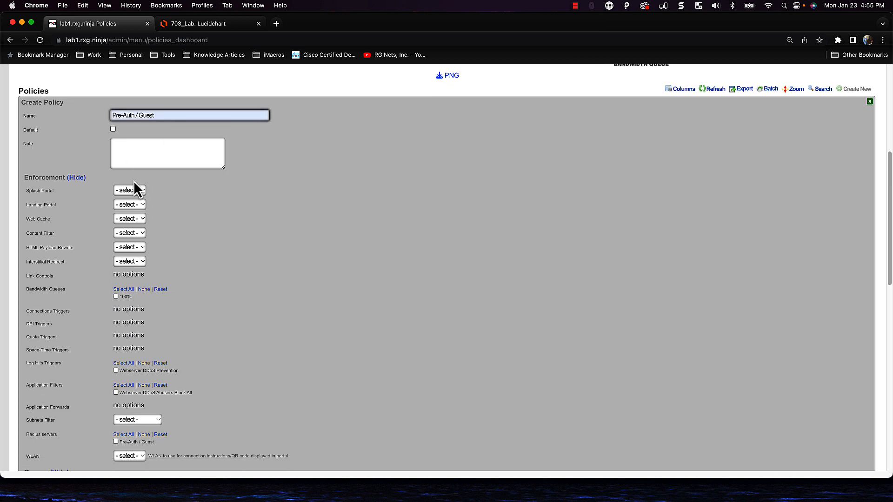
pyautogui.scroll(10, 361, 204)
pyautogui.scroll(-8, 360, 205)
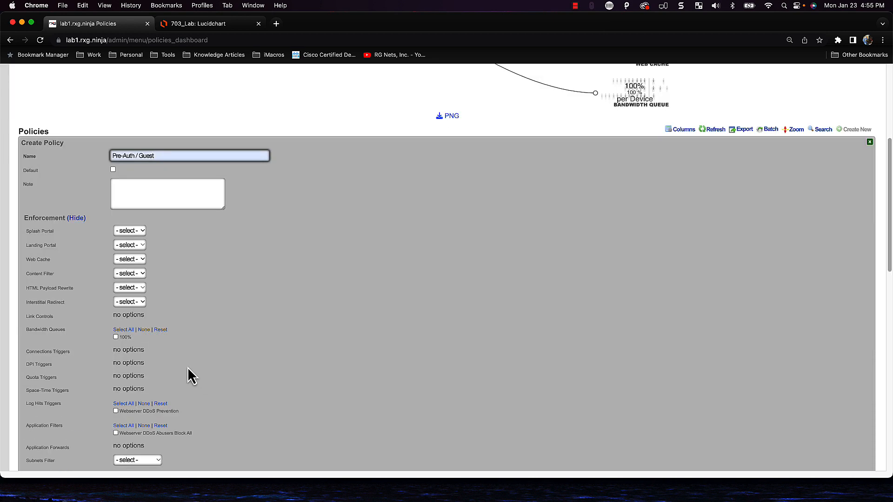
pyautogui.scroll(-1, 146, 249)
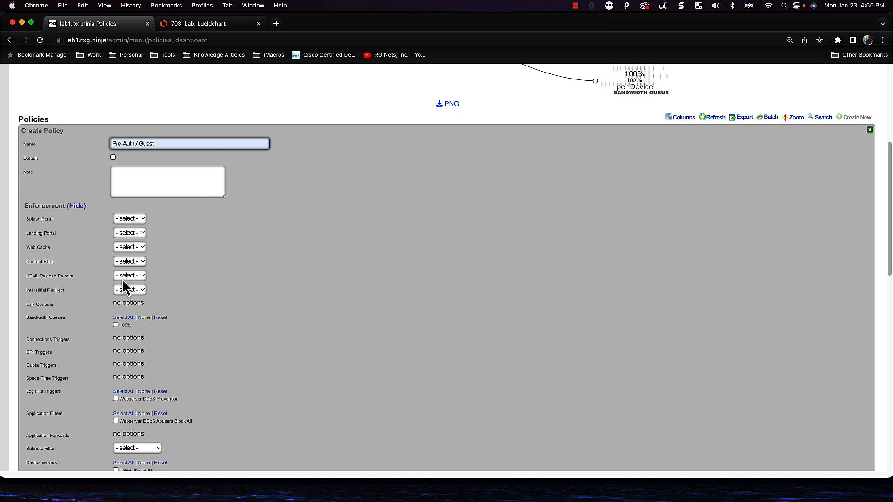
pyautogui.scroll(-2, 171, 327)
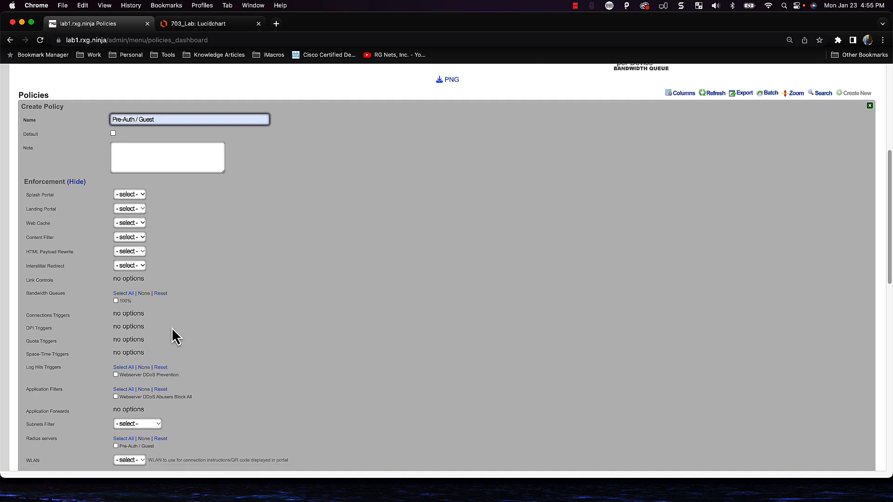
pyautogui.click(116, 294)
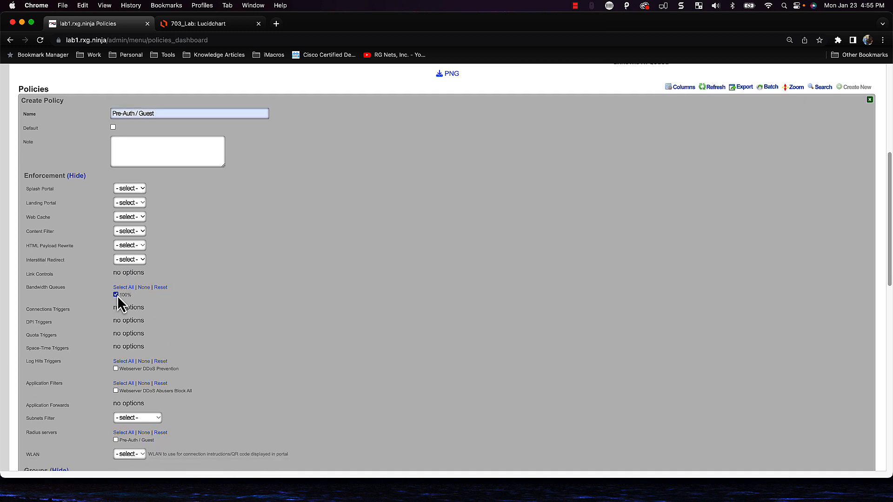
pyautogui.scroll(-5, 327, 352)
pyautogui.scroll(-1, 328, 348)
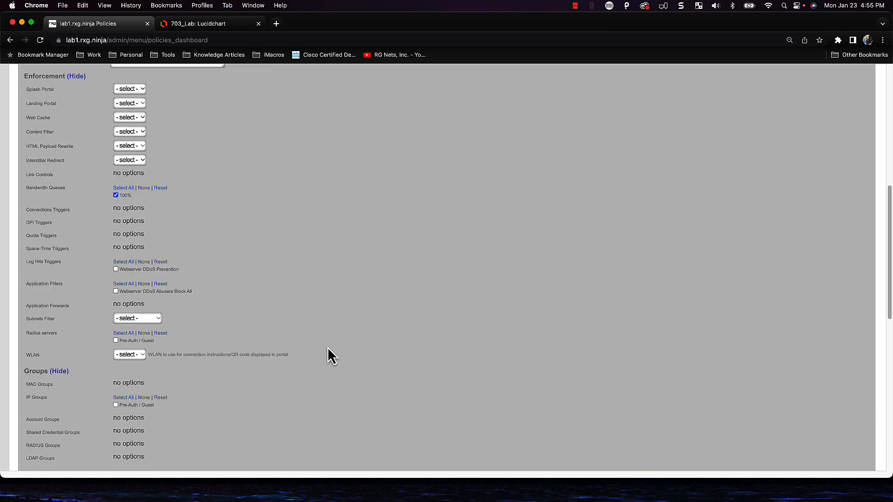
pyautogui.scroll(-5, 164, 329)
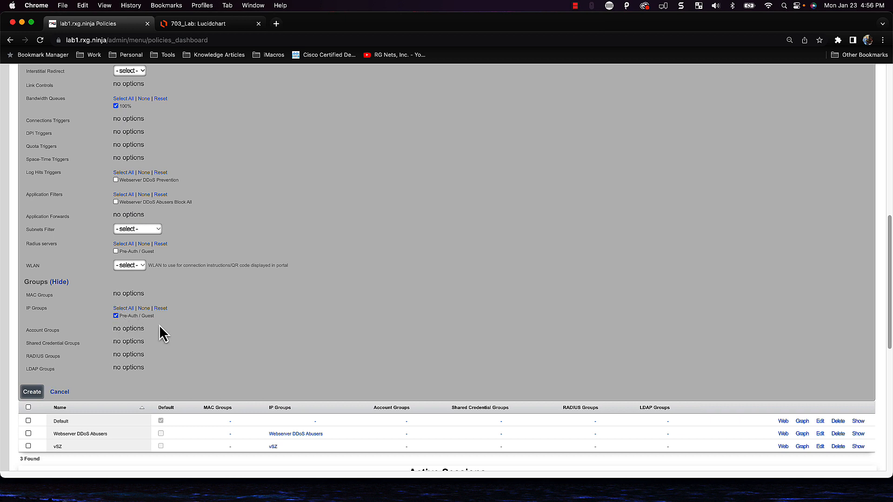
pyautogui.click(40, 396)
pyautogui.scroll(6, 398, 400)
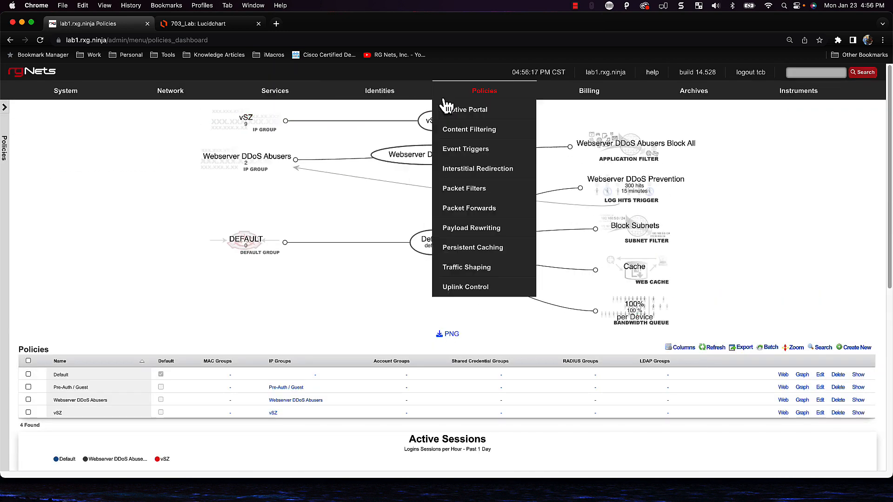
# Open the Captive Portal page from the Policies menu
pyautogui.click(486, 93)
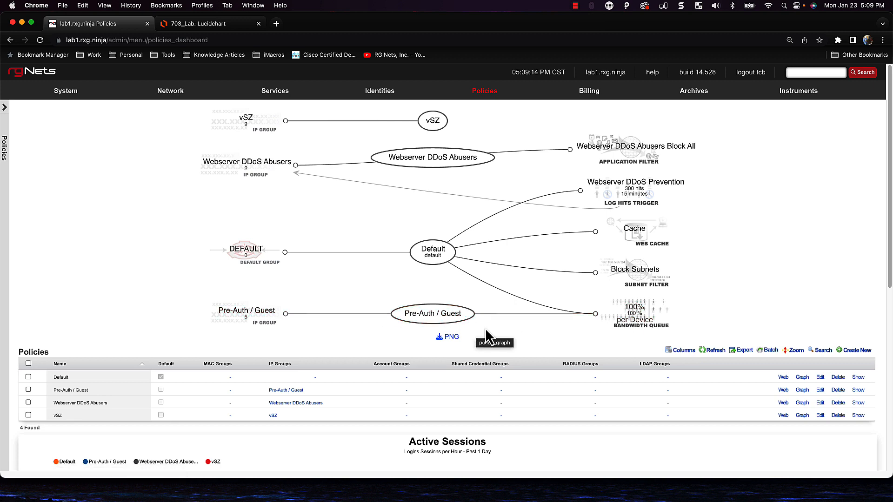
pyautogui.moveTo(477, 96)
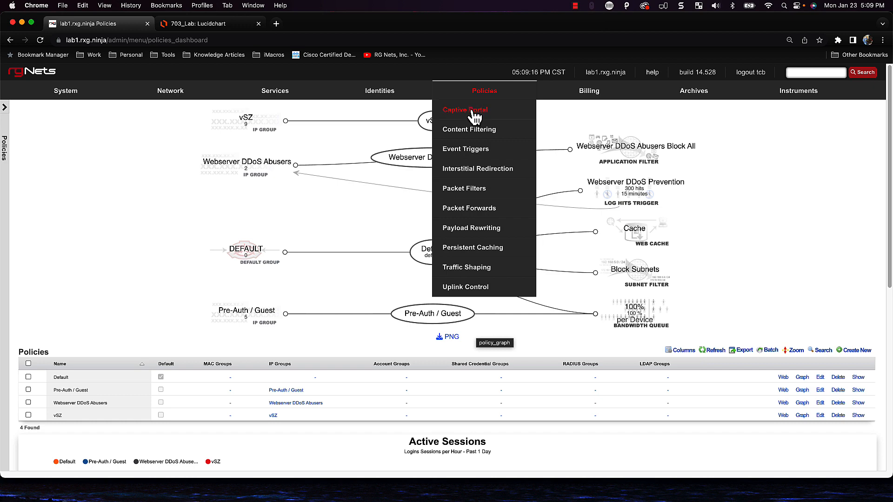
pyautogui.click(475, 116)
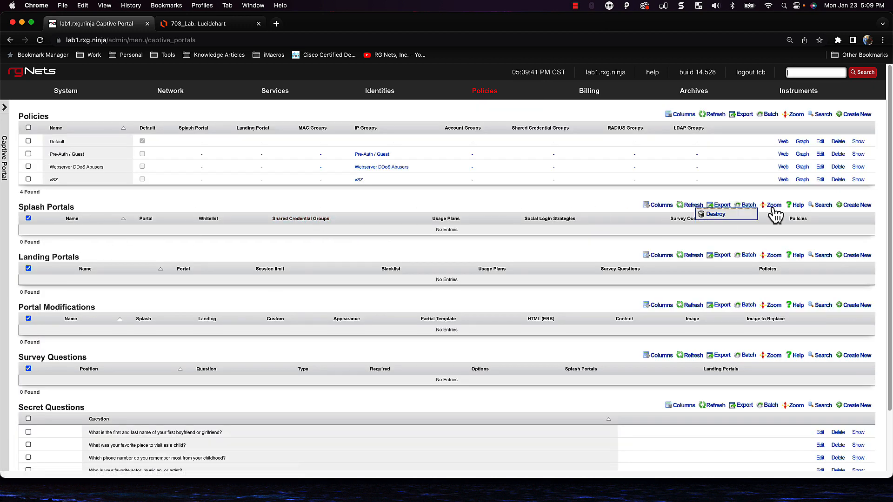
# Start a new splash portal named Default Splash, keeping the default rXg portal
pyautogui.click(858, 205)
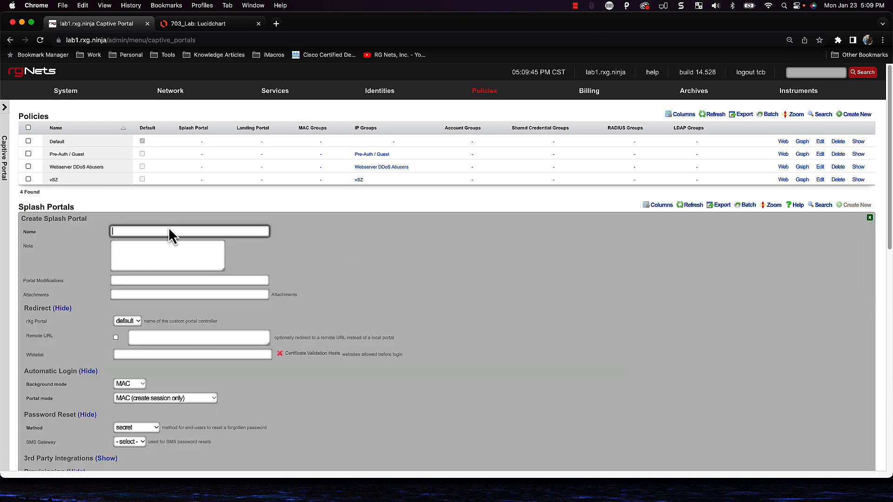
pyautogui.write('Def')
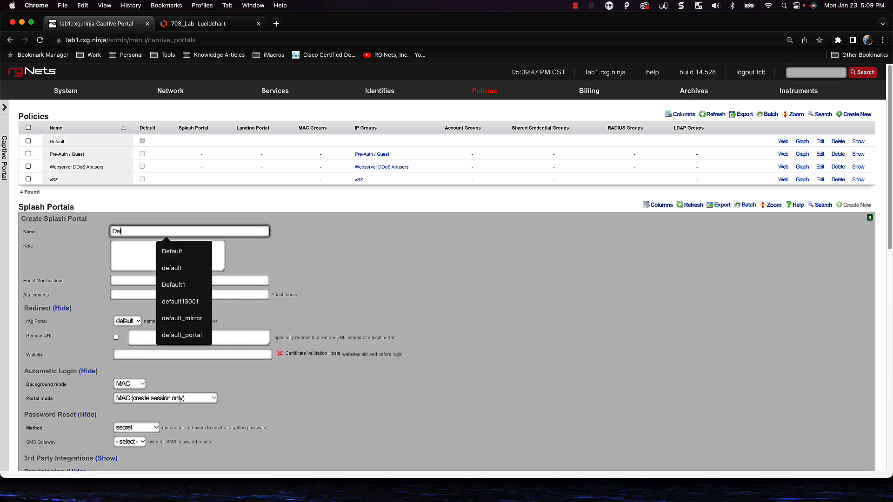
pyautogui.write('ault Splash')
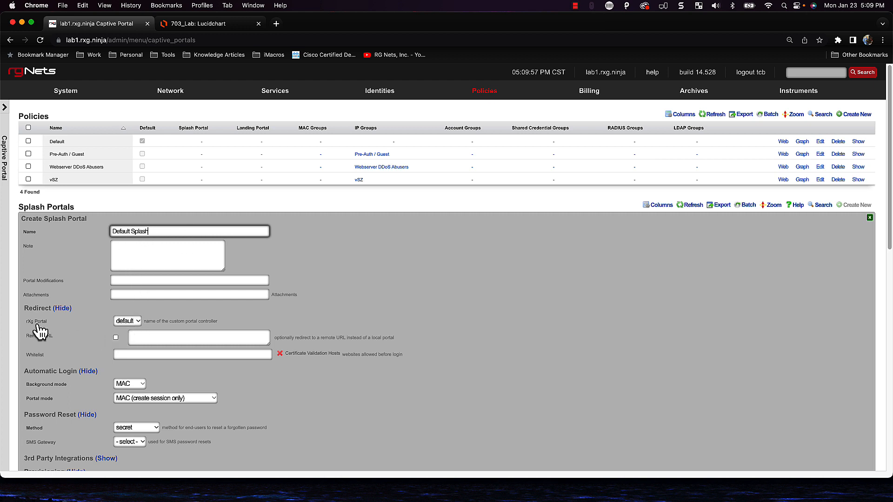
pyautogui.click(137, 321)
pyautogui.click(164, 320)
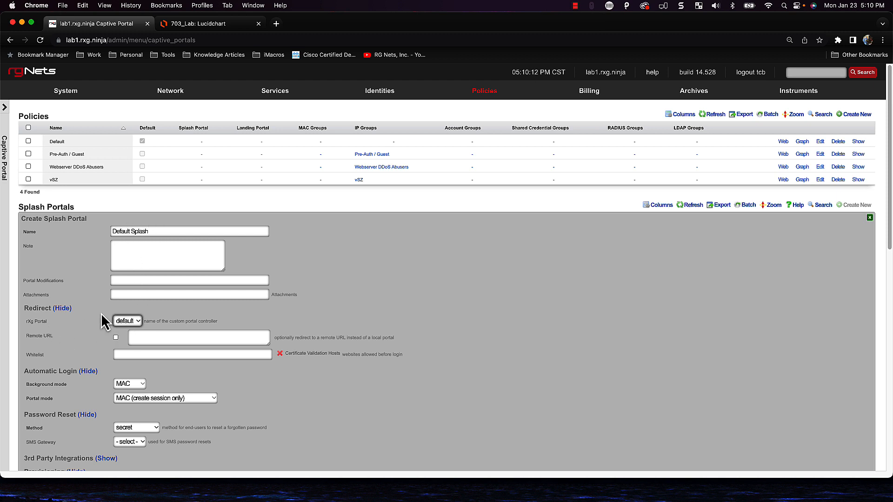
# Check the portal modification choices and keep MAC as the background login mode
pyautogui.click(124, 280)
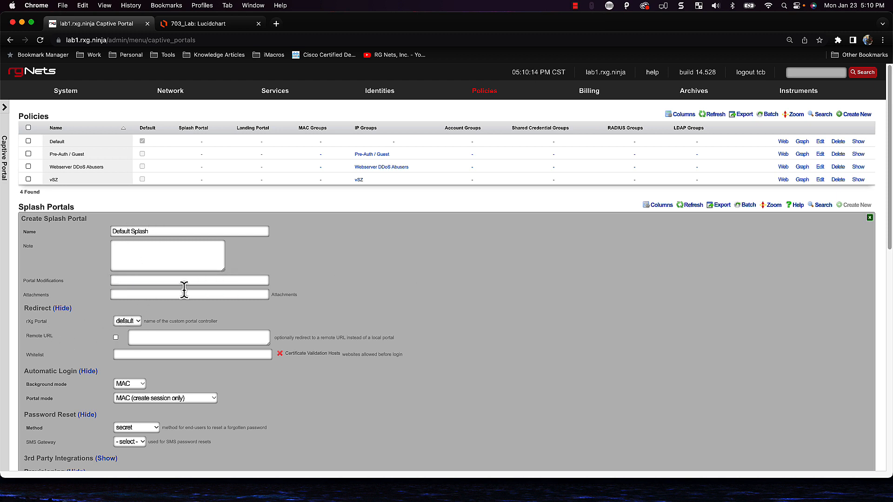
pyautogui.scroll(-2, 199, 310)
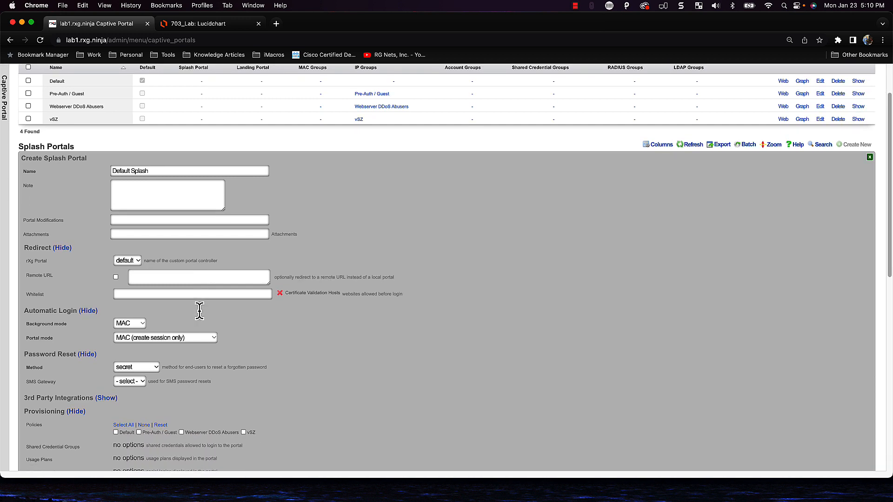
pyautogui.scroll(-3, 182, 312)
pyautogui.scroll(-1, 181, 311)
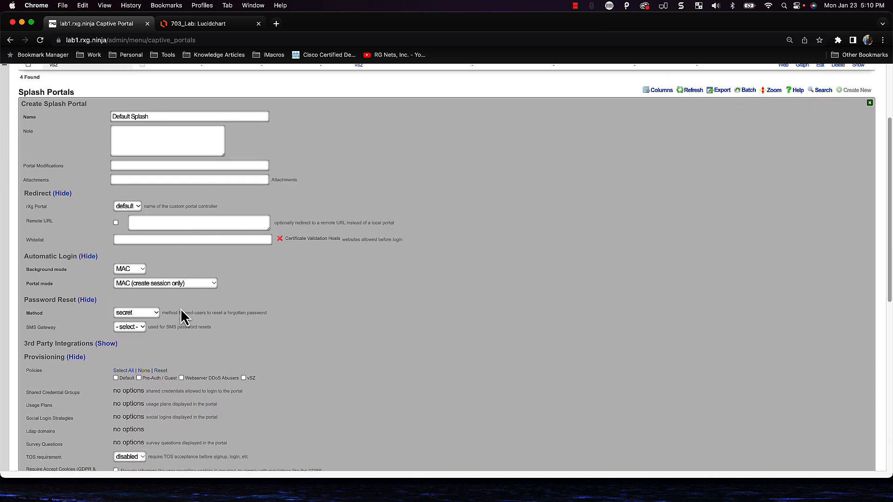
pyautogui.click(134, 272)
pyautogui.click(183, 267)
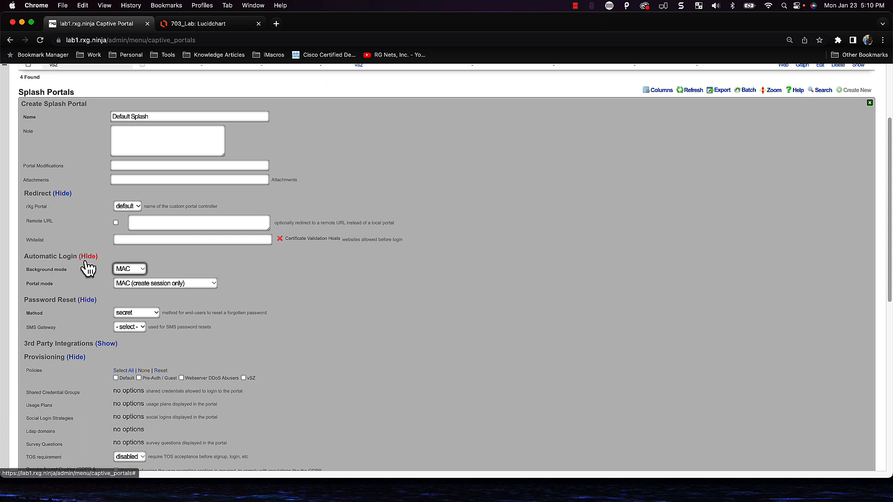
# Leave the Default Splash portal mode set to MAC OR cookie
pyautogui.click(344, 285)
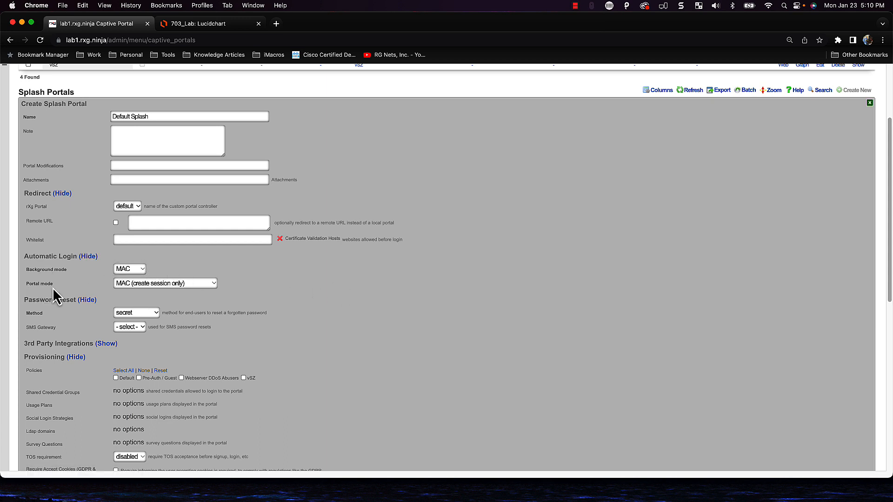
pyautogui.click(140, 284)
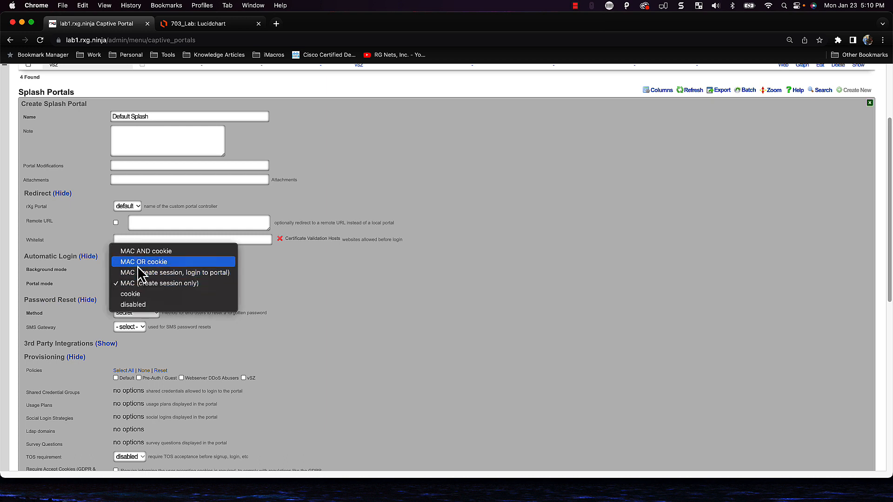
pyautogui.click(138, 265)
pyautogui.click(175, 285)
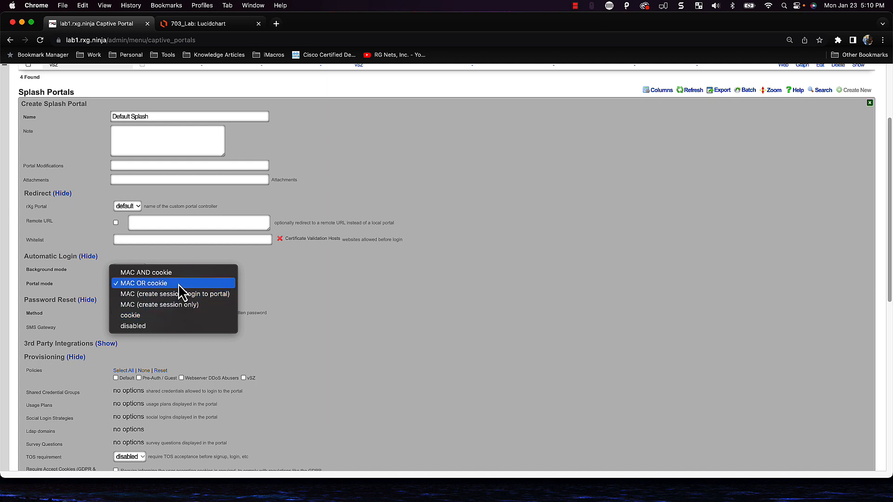
pyautogui.click(268, 291)
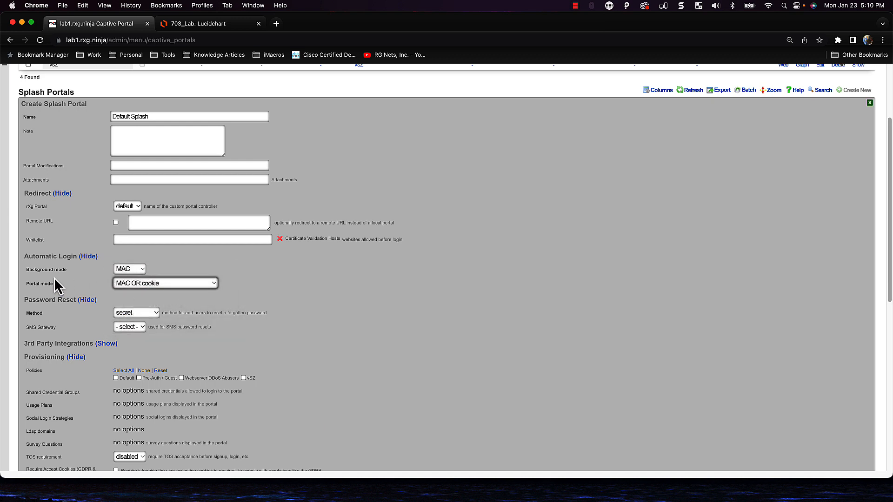
pyautogui.click(118, 285)
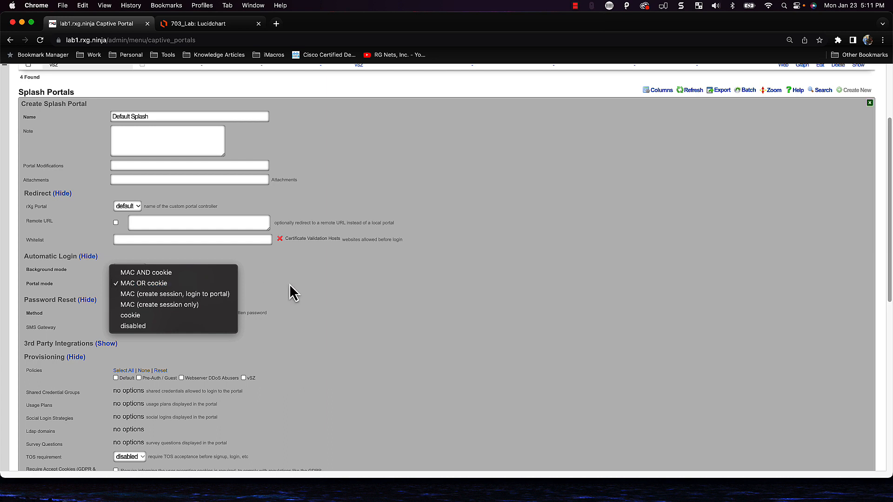
pyautogui.click(314, 282)
pyautogui.click(194, 288)
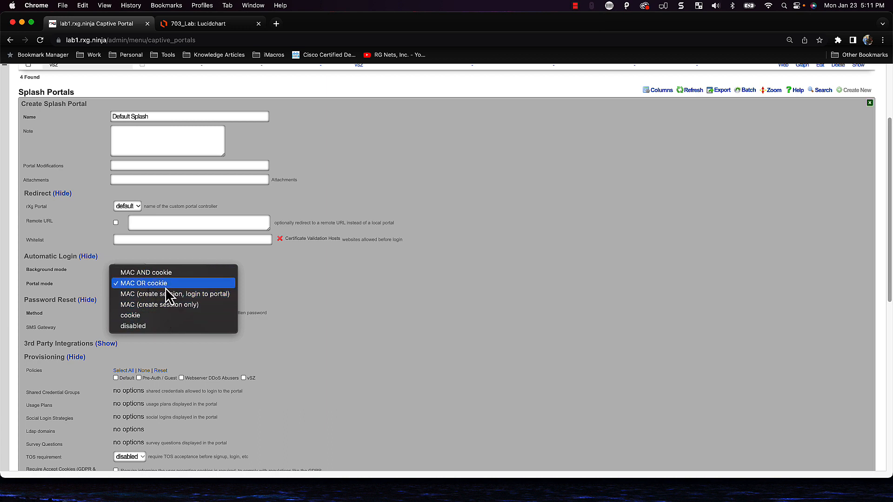
pyautogui.click(373, 296)
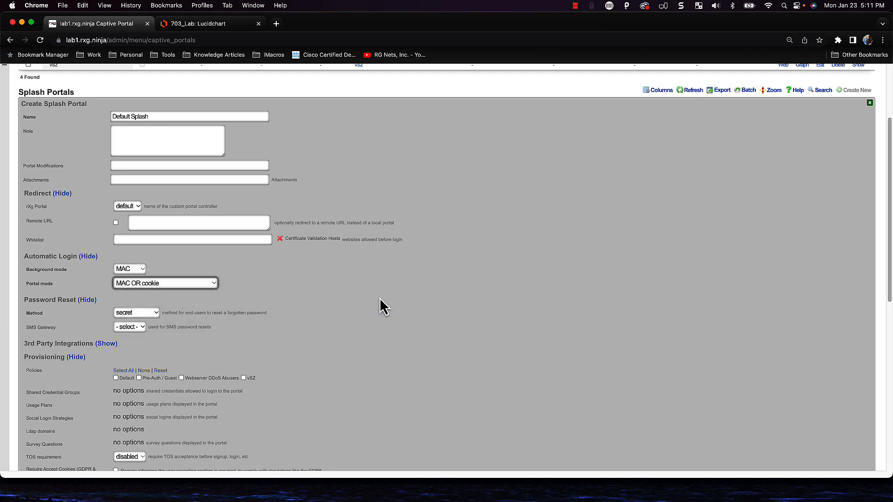
# Tick Pre-Auth / Guest as the policy this splash portal applies to
pyautogui.scroll(-1, 344, 324)
pyautogui.scroll(-3, 342, 322)
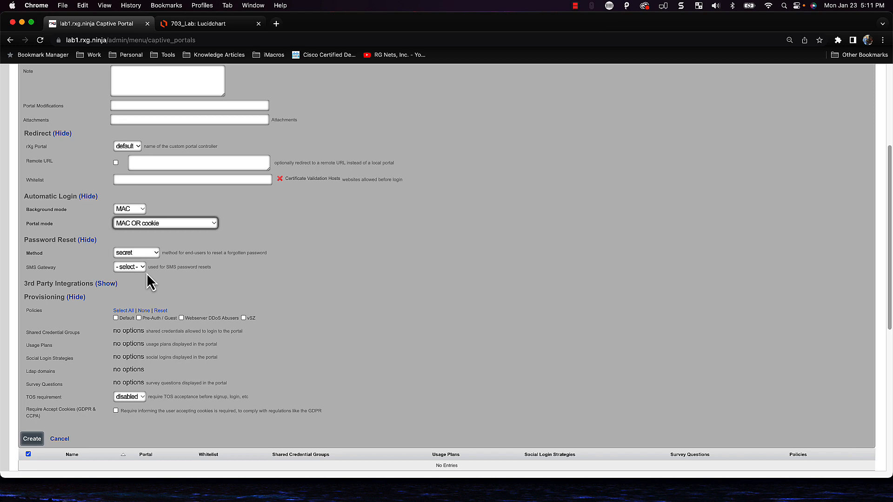
pyautogui.scroll(-2, 147, 276)
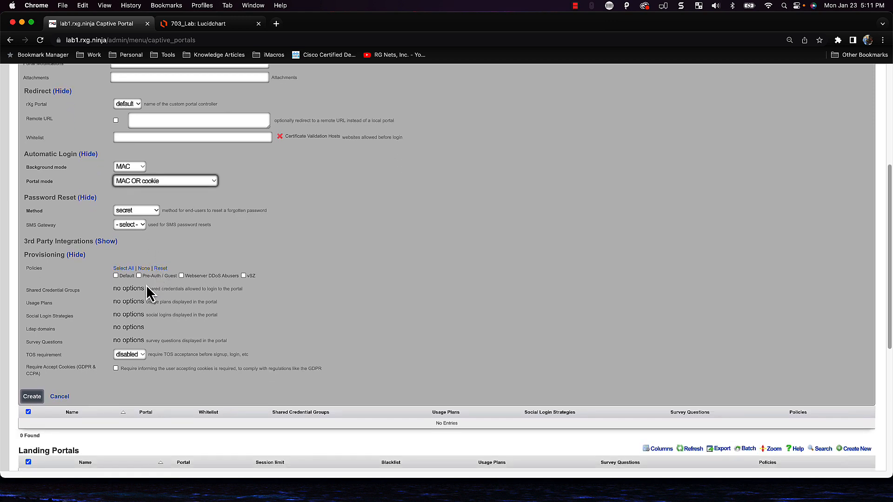
pyautogui.scroll(8, 147, 287)
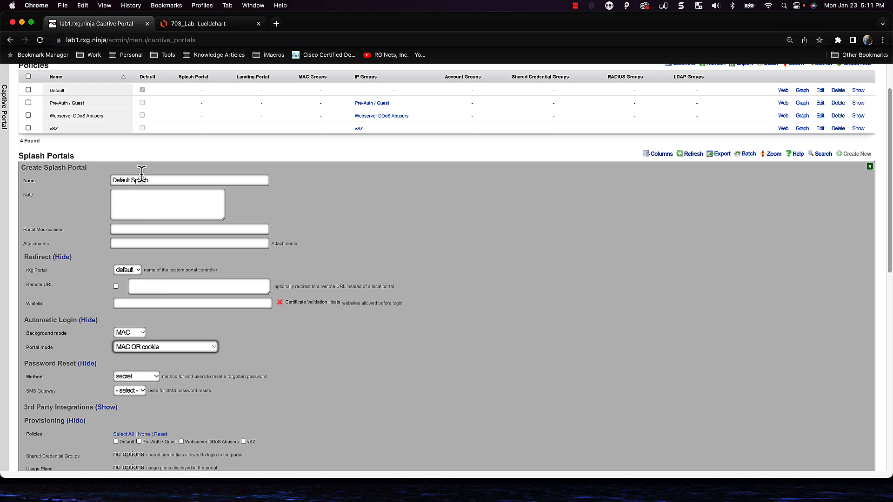
pyautogui.scroll(-10, 186, 326)
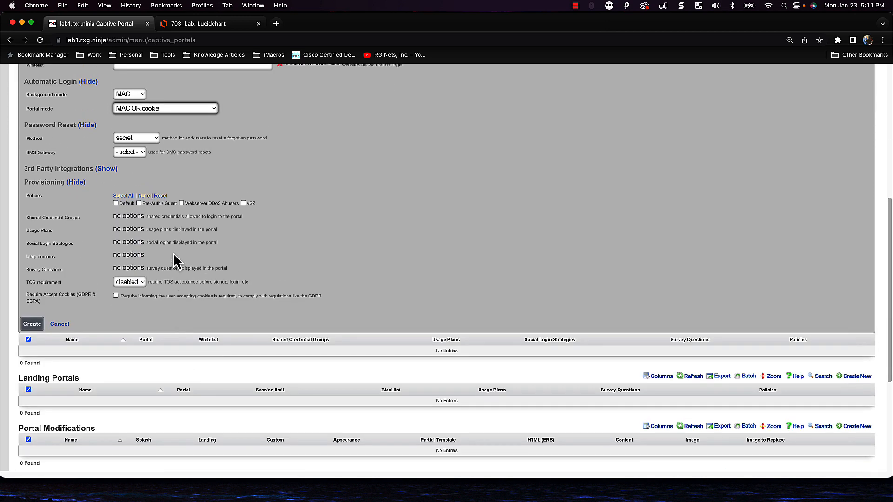
pyautogui.click(153, 204)
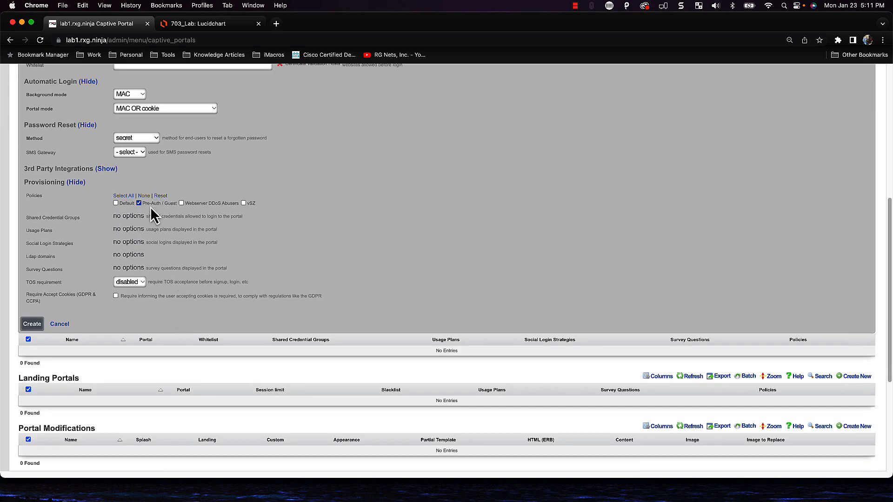
pyautogui.scroll(5, 339, 239)
pyautogui.scroll(-1, 333, 250)
pyautogui.scroll(-1, 195, 307)
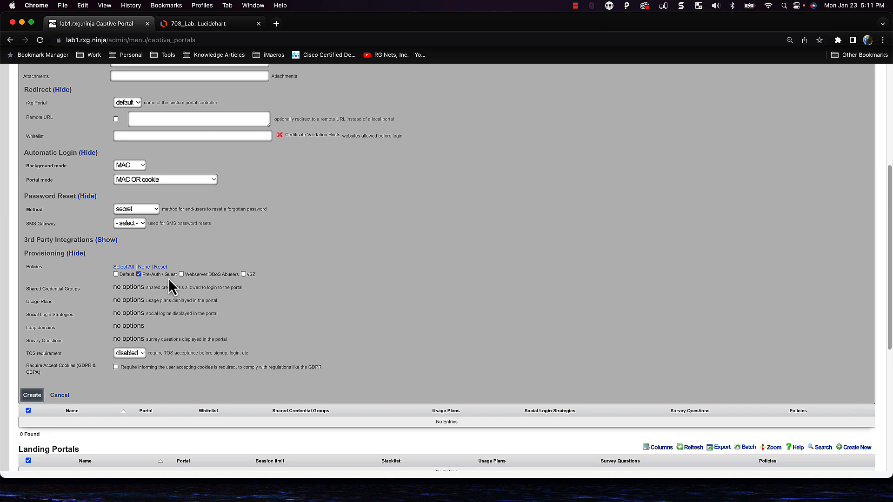
pyautogui.scroll(-2, 179, 305)
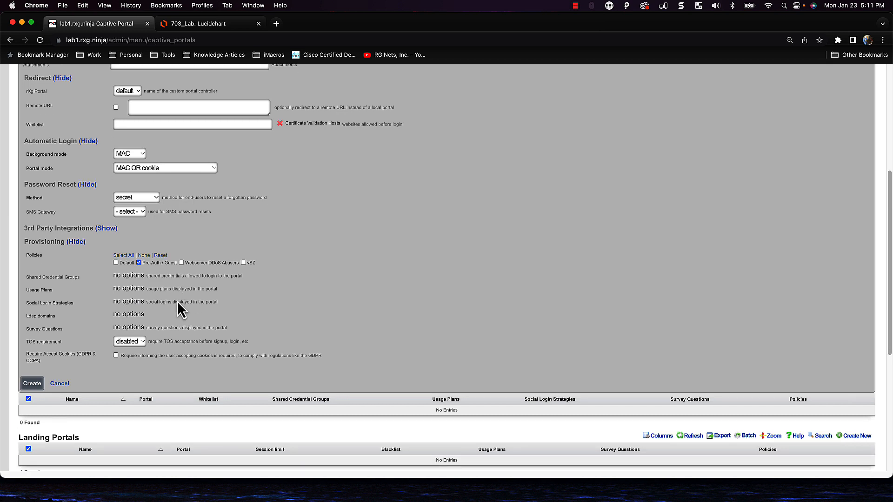
# Save the Default Splash portal and check the policy graph linking Pre-Auth / Guest to it
pyautogui.click(37, 385)
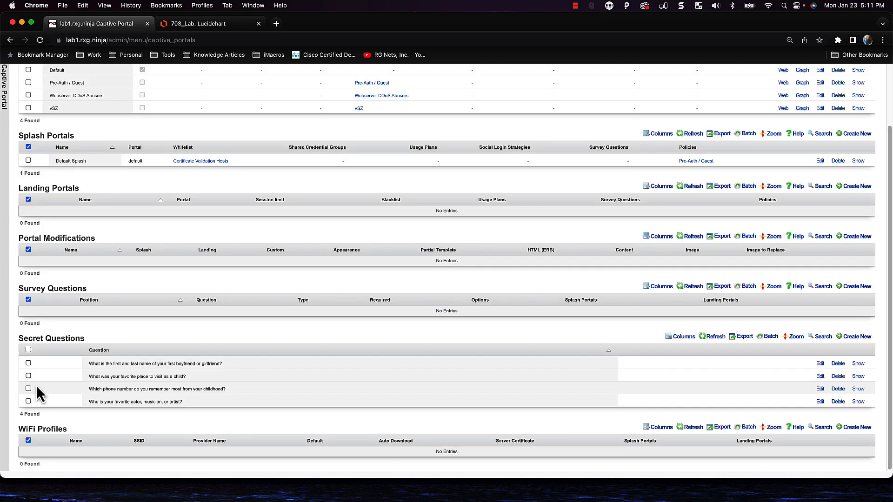
pyautogui.scroll(3, 372, 400)
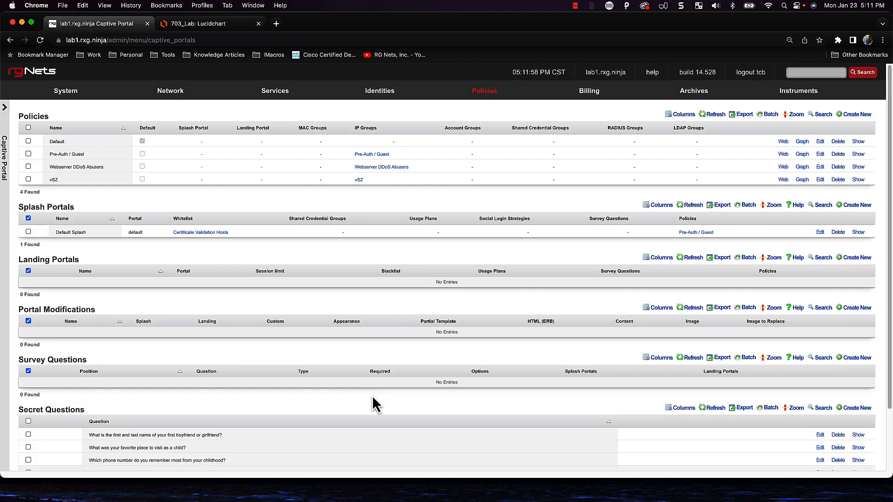
pyautogui.click(485, 95)
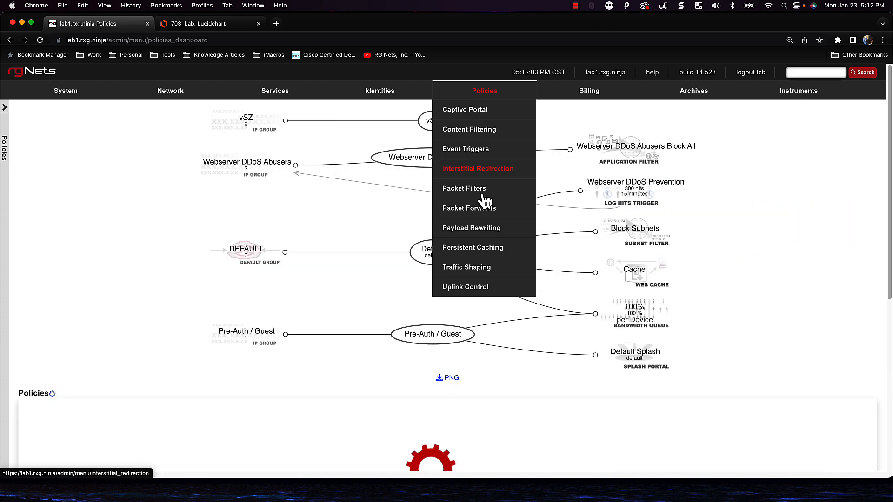
pyautogui.scroll(-1, 526, 332)
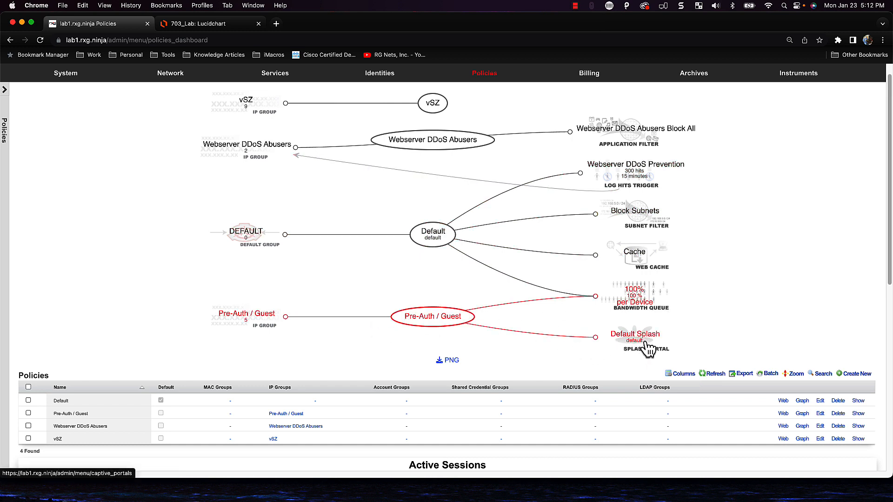
pyautogui.scroll(-1, 646, 348)
pyautogui.scroll(-2, 648, 348)
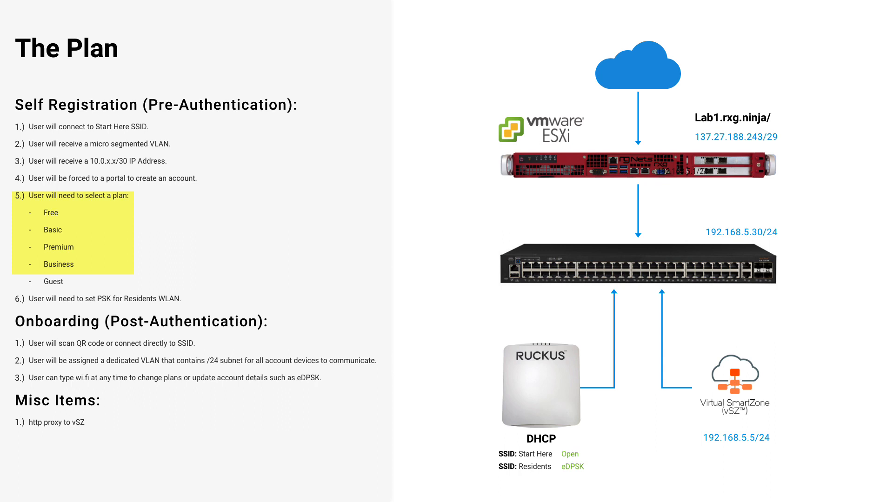
# Return to rXg, go to Billing > Gateways, and start a new merchant
pyautogui.click(205, 24)
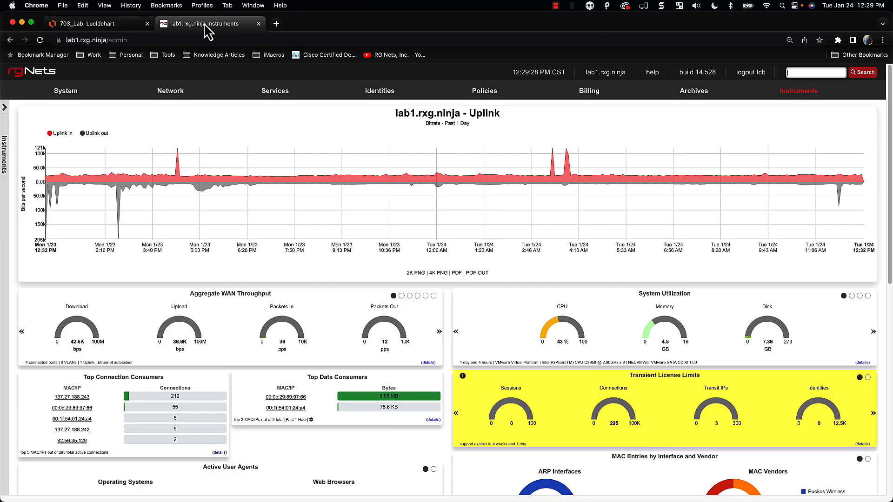
pyautogui.moveTo(578, 94)
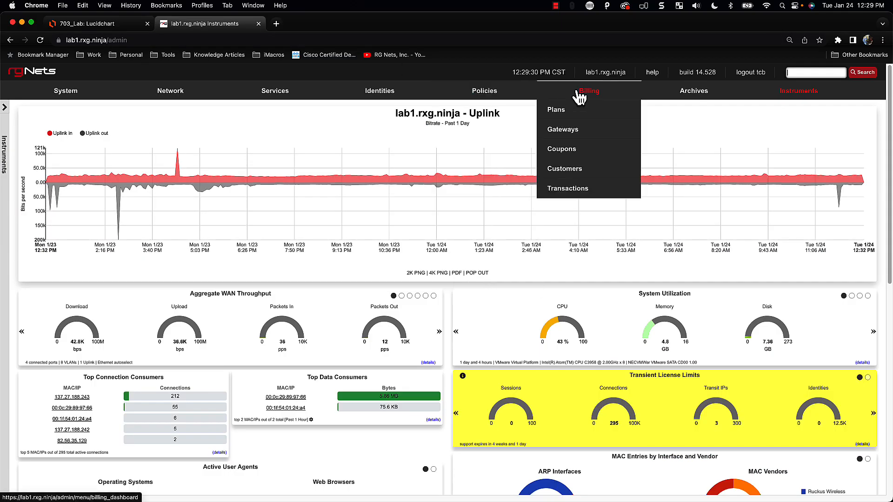
pyautogui.click(564, 133)
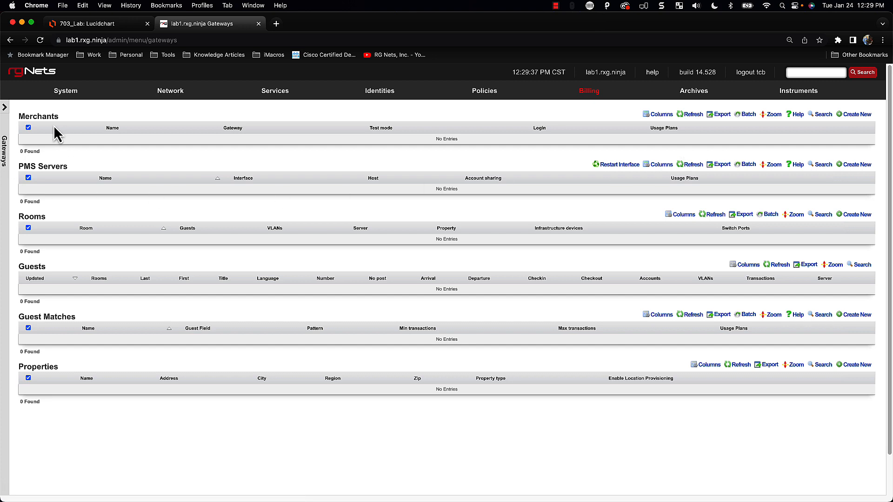
pyautogui.click(863, 115)
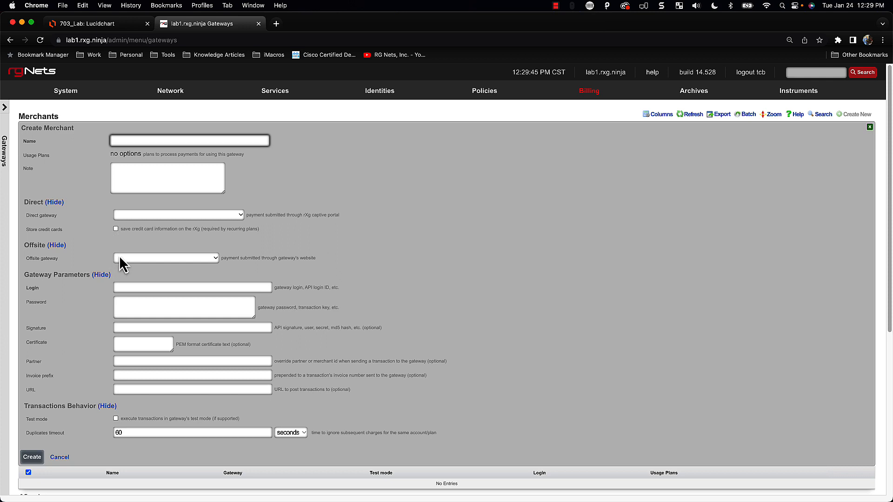
# Browse the Direct gateway options without selecting any
pyautogui.click(119, 217)
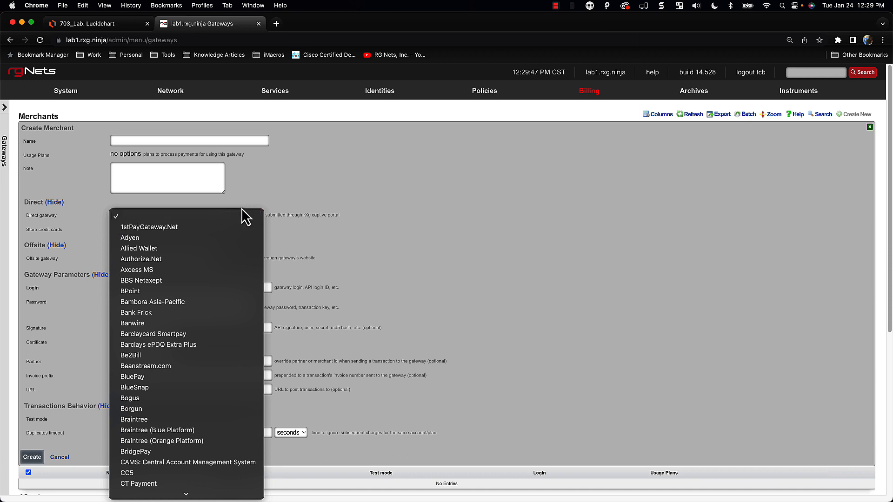
pyautogui.click(308, 210)
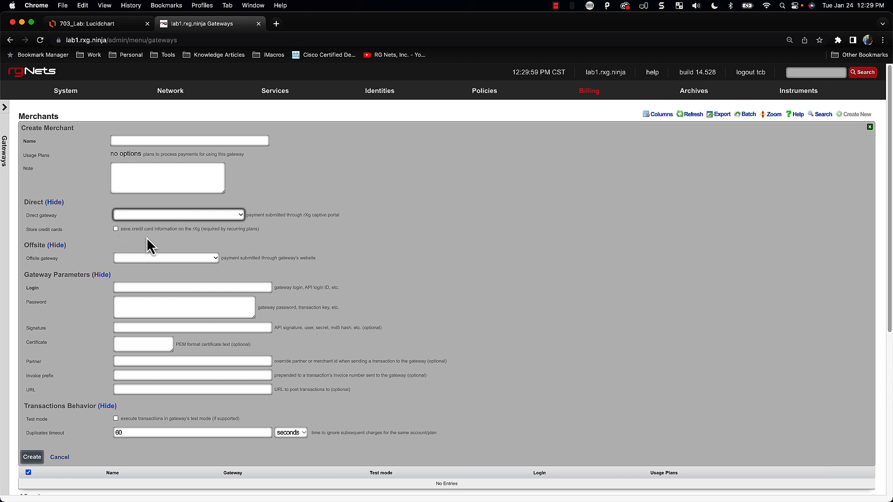
pyautogui.click(144, 214)
pyautogui.scroll(-3, 156, 312)
pyautogui.scroll(-5, 156, 312)
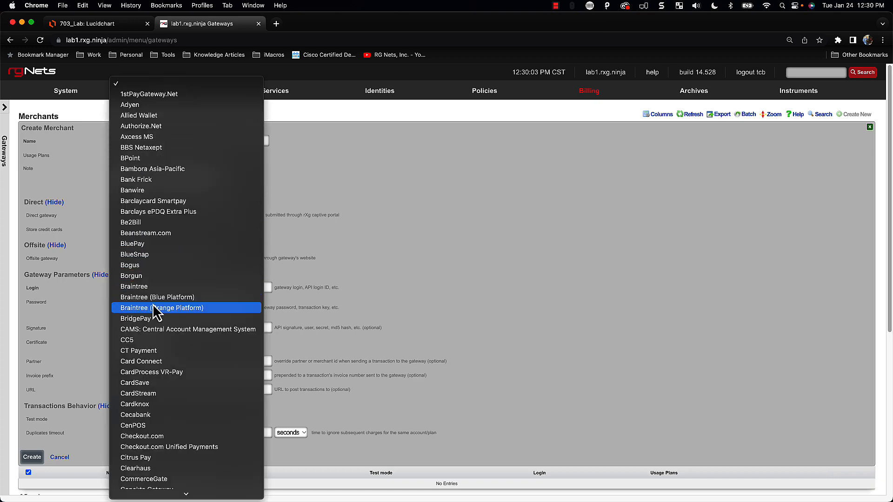
pyautogui.scroll(3, 156, 312)
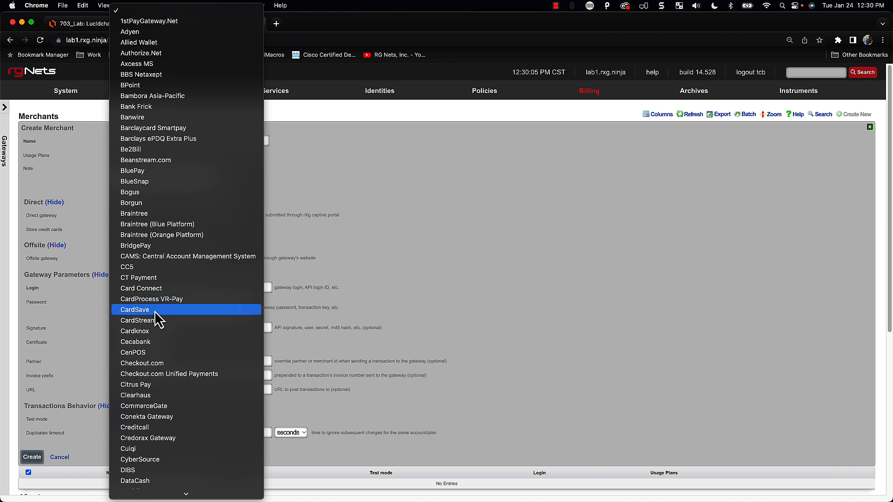
pyautogui.click(494, 195)
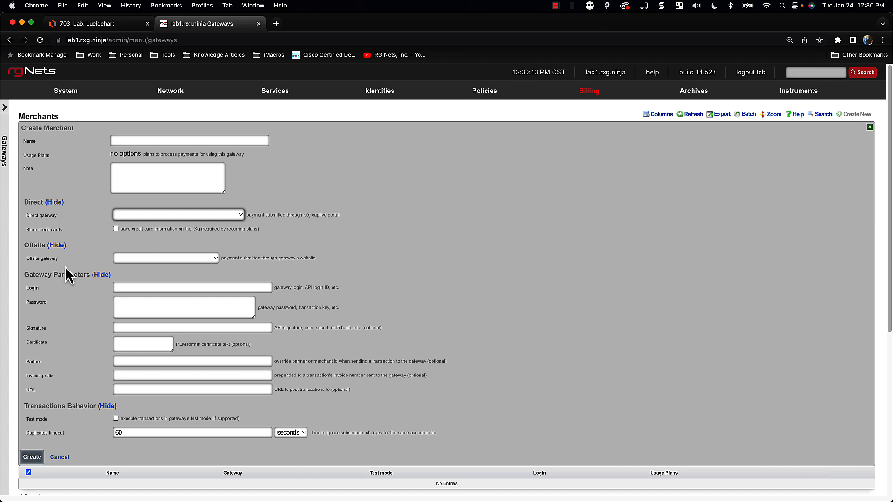
# Set the Offsite gateway to PayPal Website Payments Standard
pyautogui.click(174, 258)
pyautogui.scroll(-5, 206, 379)
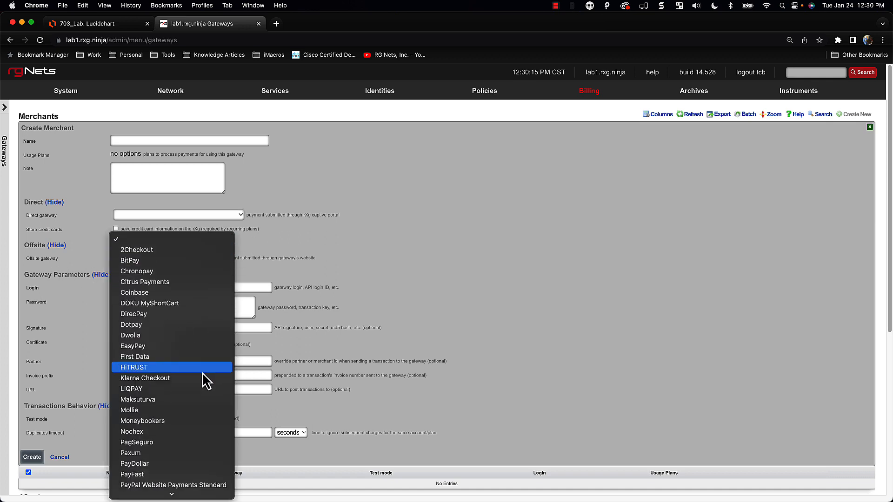
pyautogui.scroll(-1, 205, 388)
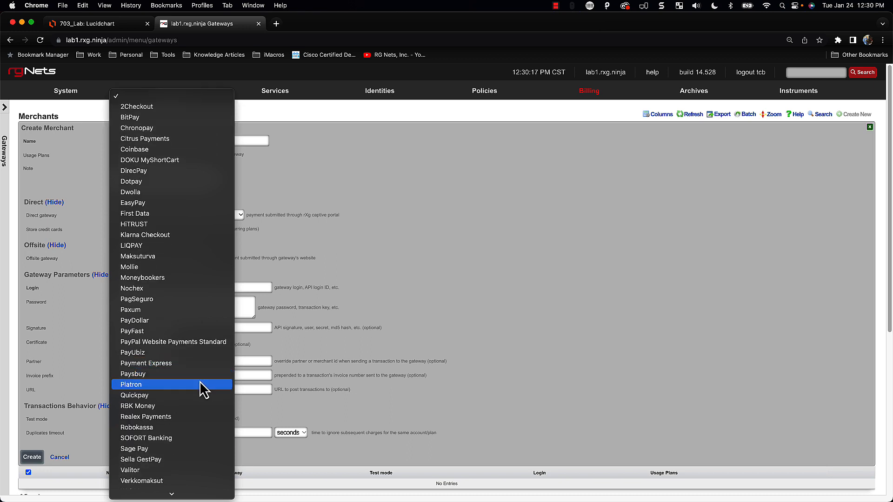
pyautogui.click(176, 343)
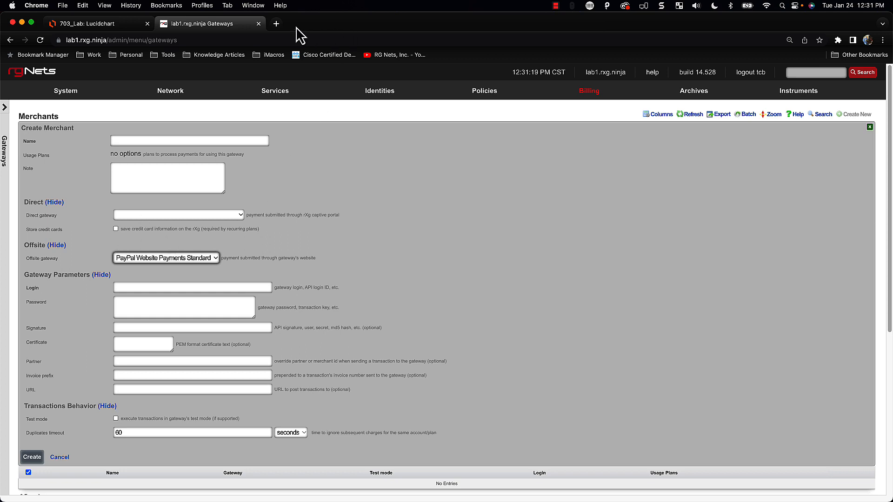
# Load the Authorize.net website in a new browser tab
pyautogui.click(276, 23)
pyautogui.write('aut')
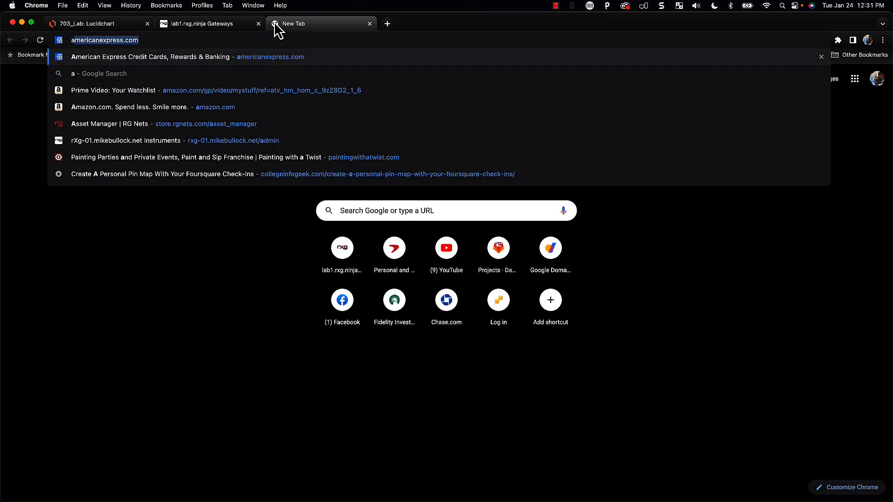
pyautogui.write('hori')
pyautogui.press('Return')
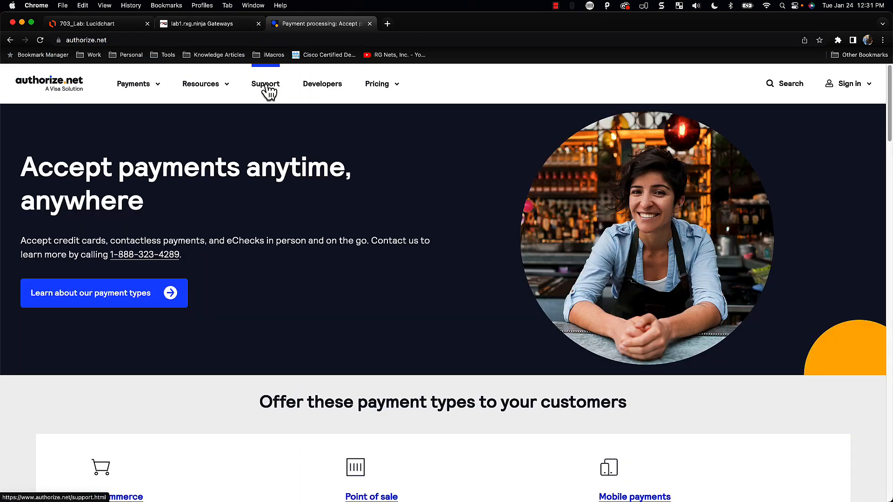
pyautogui.scroll(-2, 428, 212)
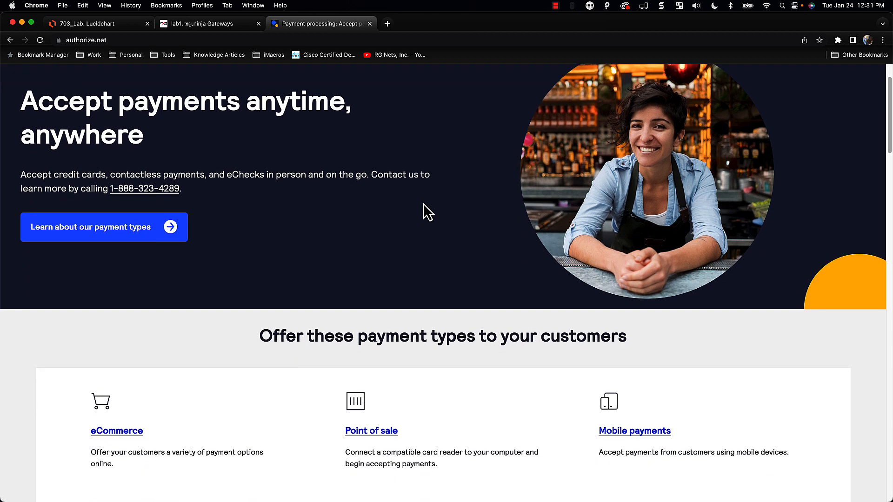
pyautogui.scroll(2, 427, 212)
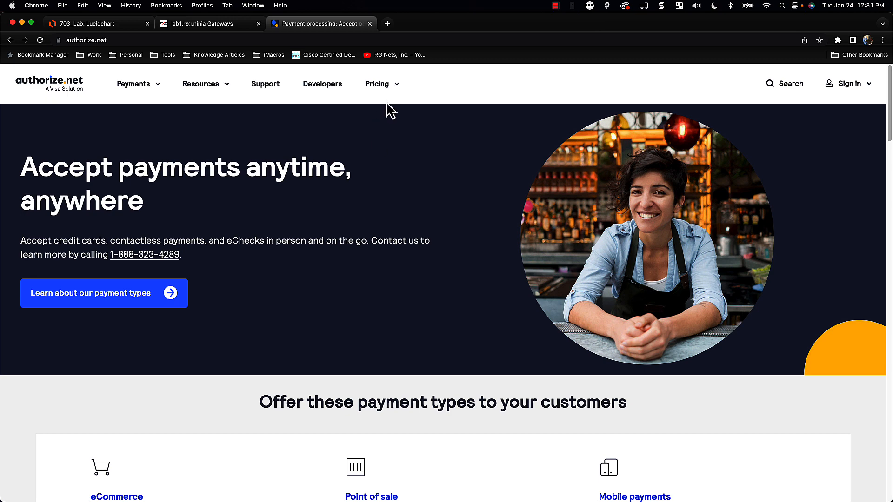
# Browse to the Developer Center sandbox signup form, review it, and close both Authorize.net tabs
pyautogui.click(324, 91)
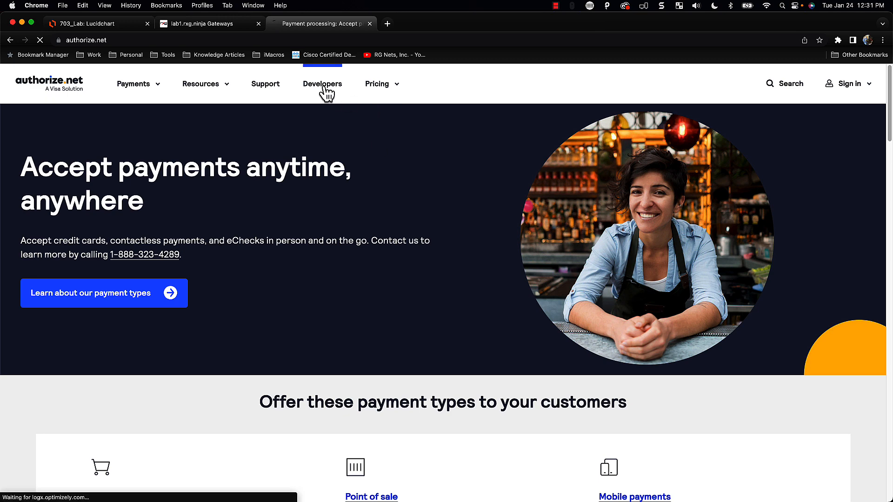
pyautogui.click(112, 215)
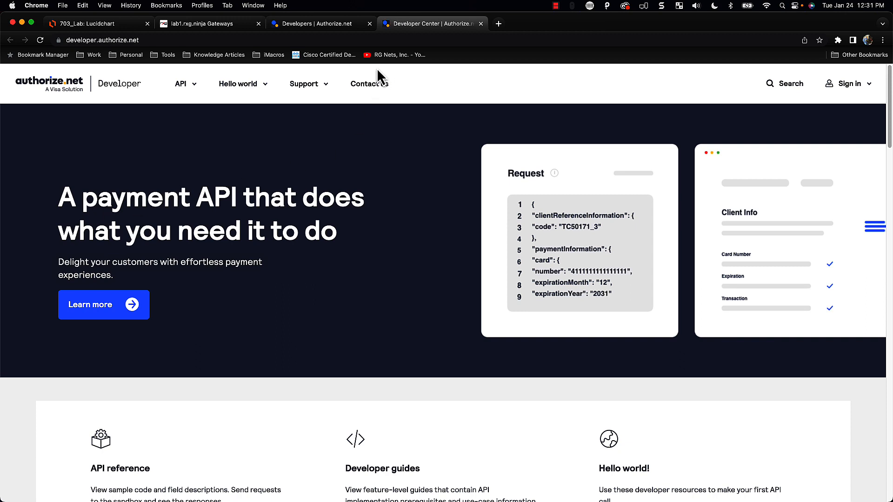
pyautogui.click(264, 87)
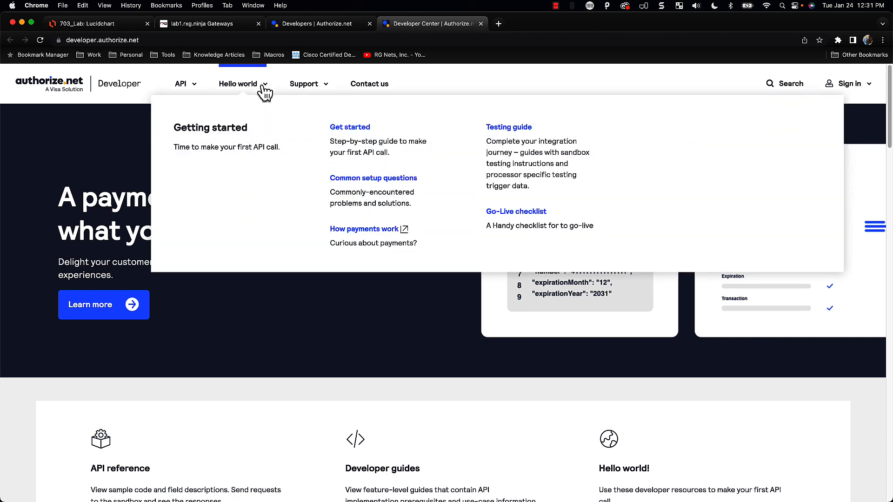
pyautogui.click(346, 141)
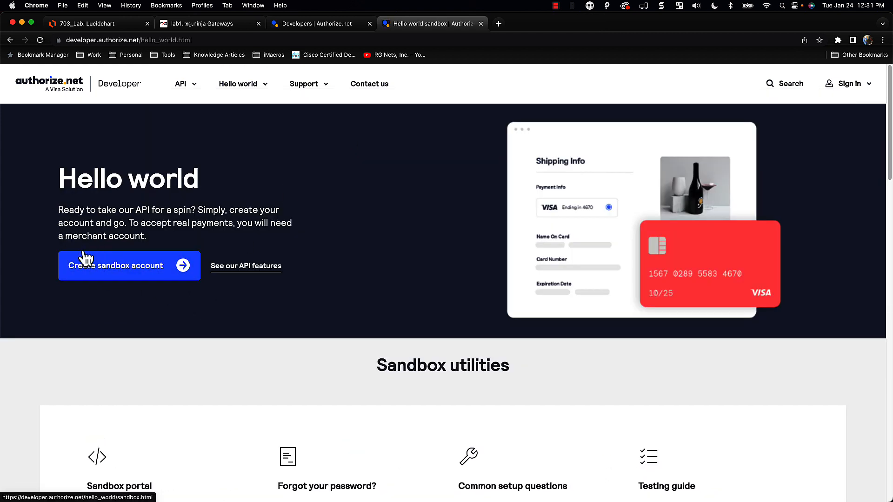
pyautogui.click(158, 274)
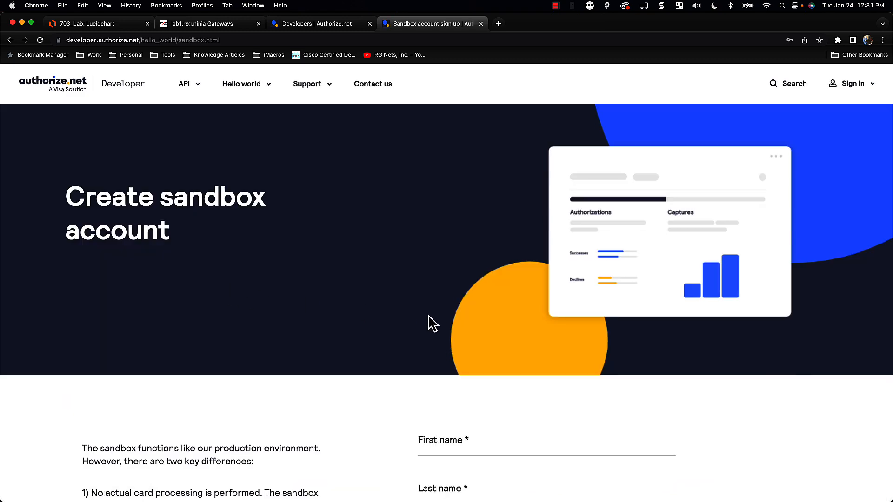
pyautogui.scroll(-8, 428, 316)
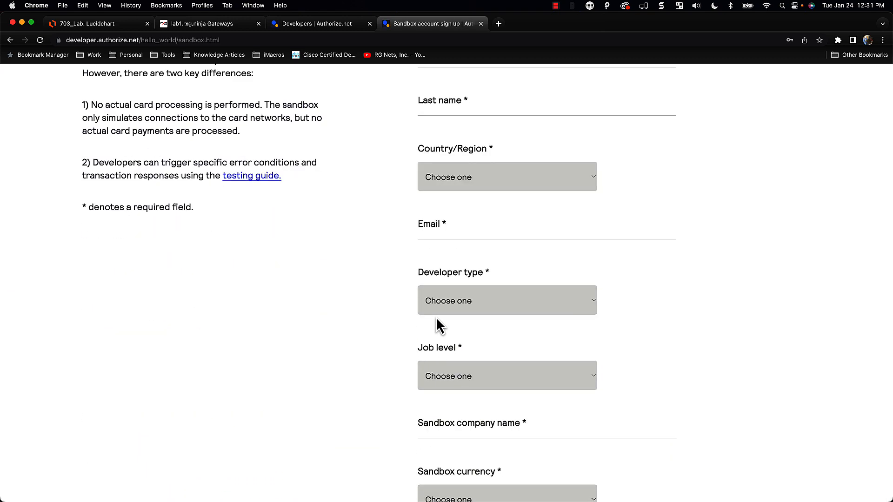
pyautogui.scroll(-1, 436, 319)
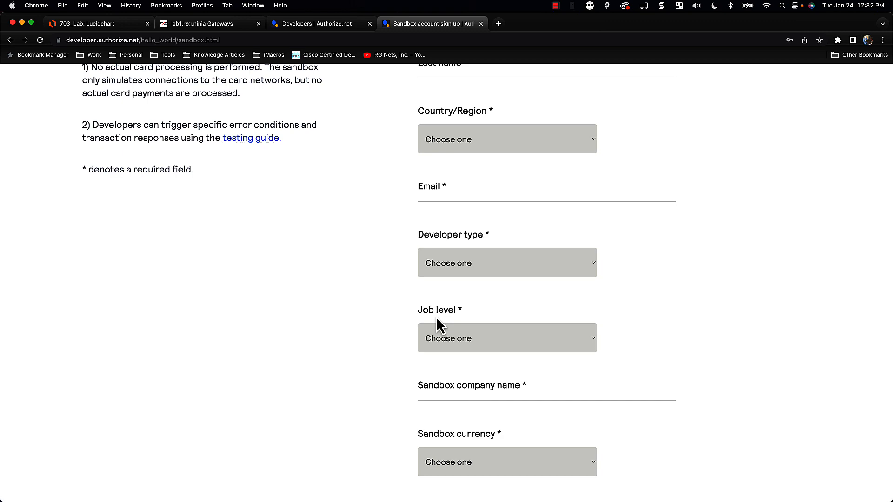
pyautogui.scroll(10, 597, 346)
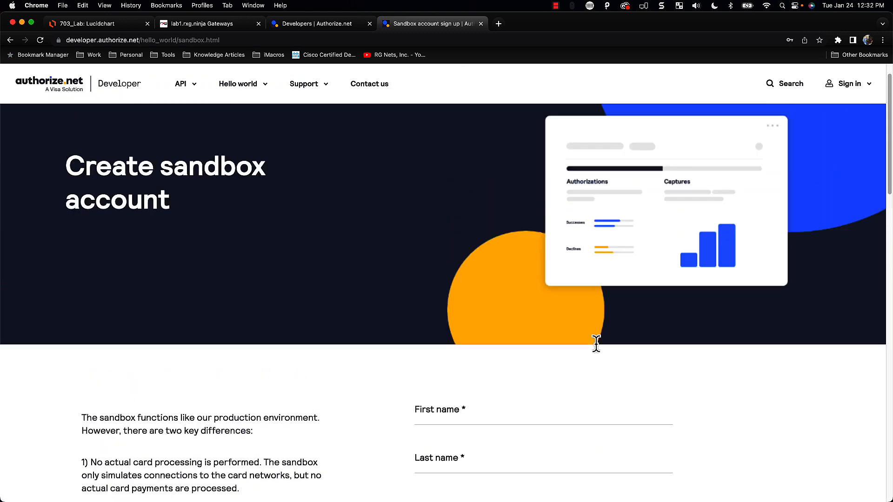
pyautogui.scroll(1, 596, 345)
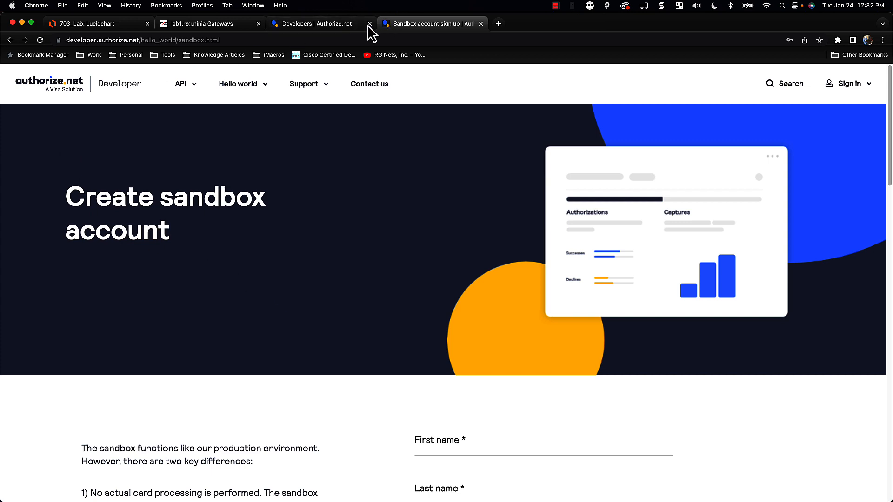
pyautogui.click(481, 24)
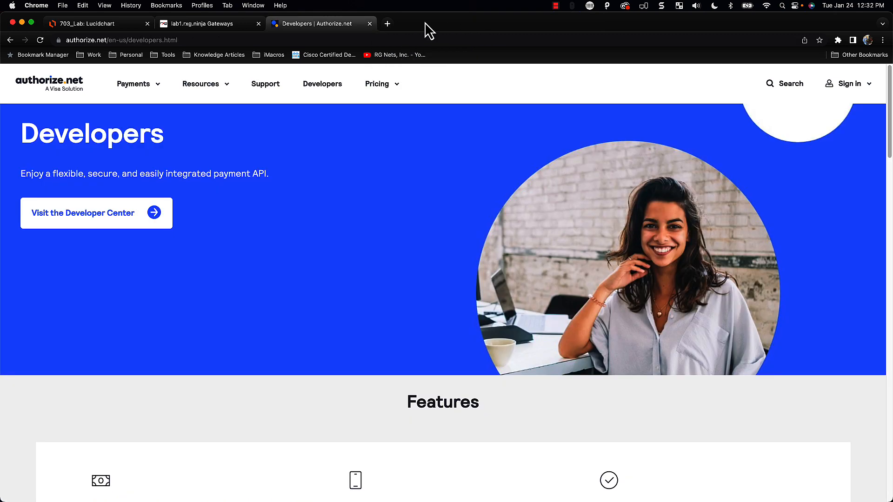
pyautogui.click(369, 23)
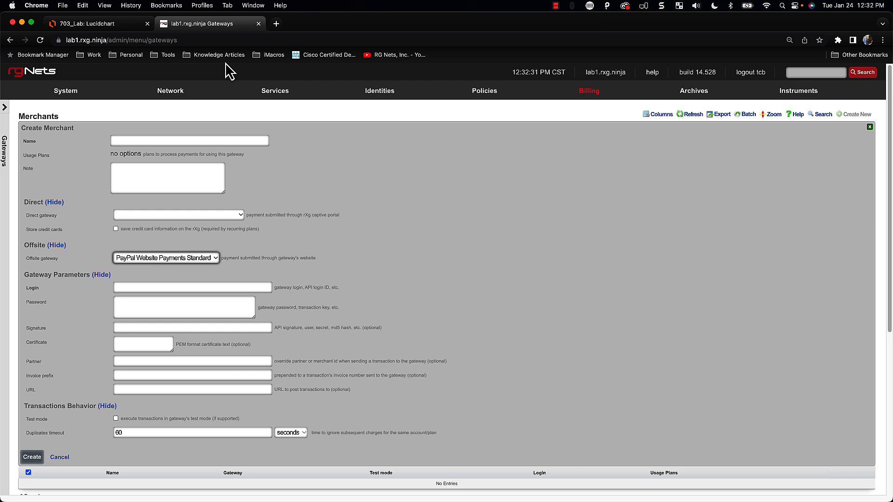
# Name the merchant Authorize.Net, use Authorize.Net as direct gateway with no offsite gateway, and store credit cards
pyautogui.click(198, 260)
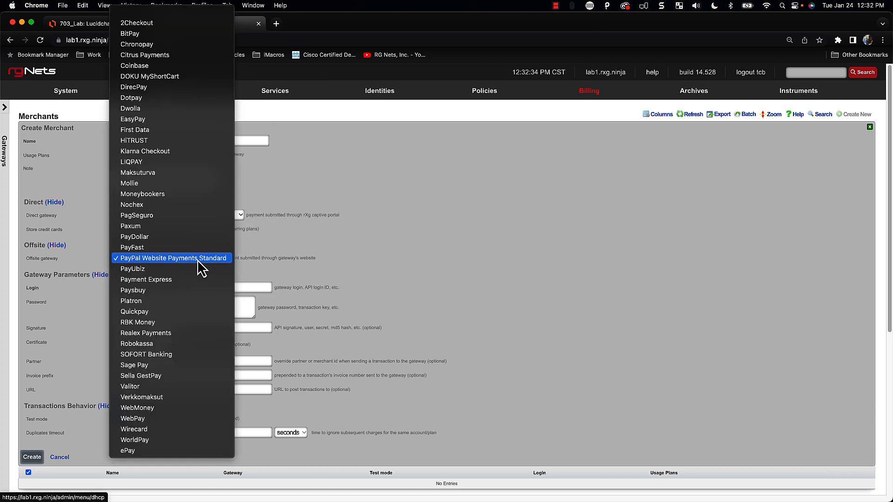
pyautogui.click(132, 14)
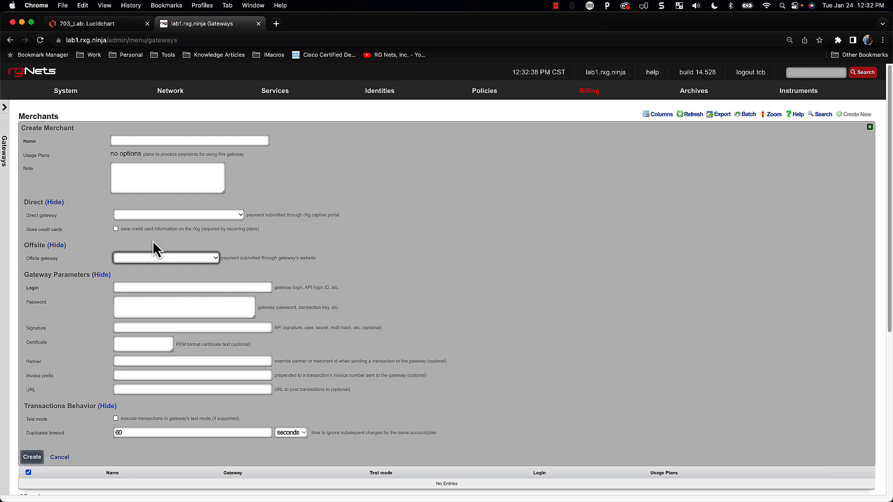
pyautogui.click(153, 216)
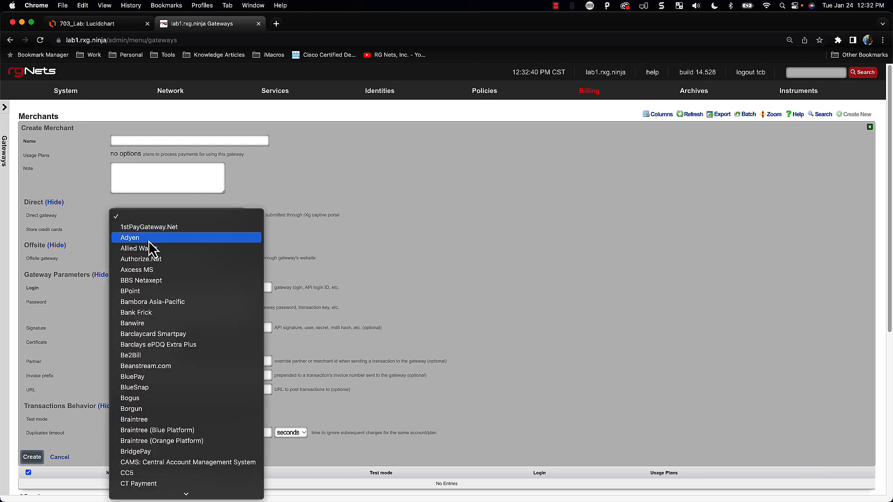
pyautogui.click(149, 260)
pyautogui.click(145, 139)
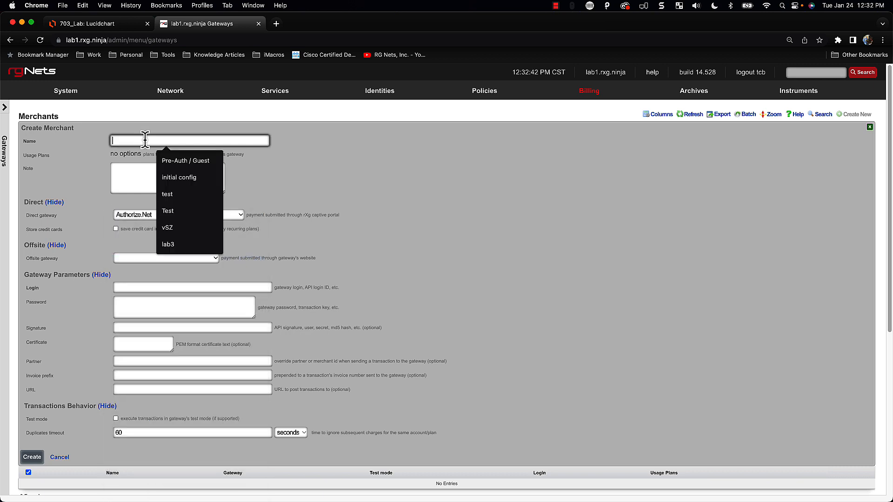
pyautogui.write('Auth')
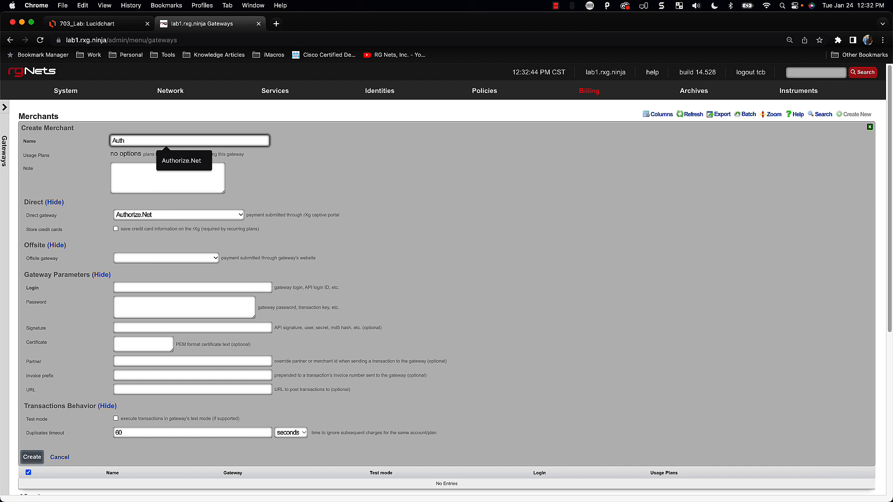
pyautogui.press('Down')
pyautogui.press('Return')
pyautogui.press('Tab')
pyautogui.press('Tab')
pyautogui.press('Tab')
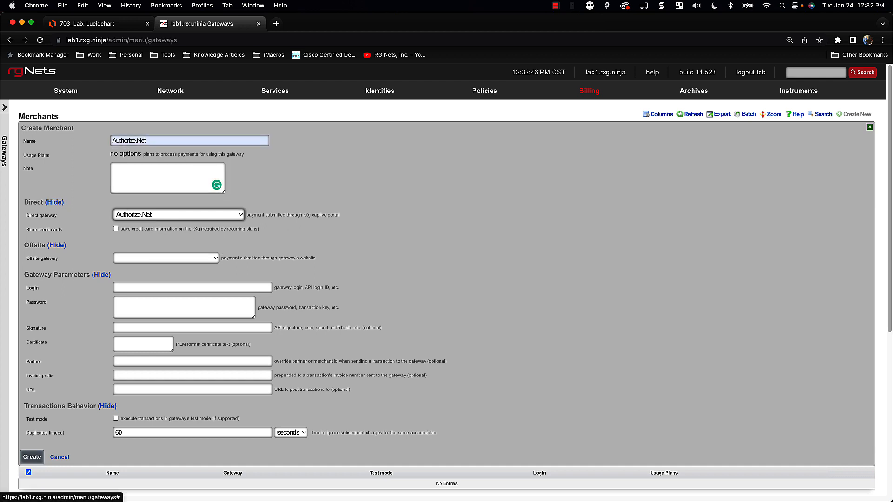
pyautogui.press('Tab')
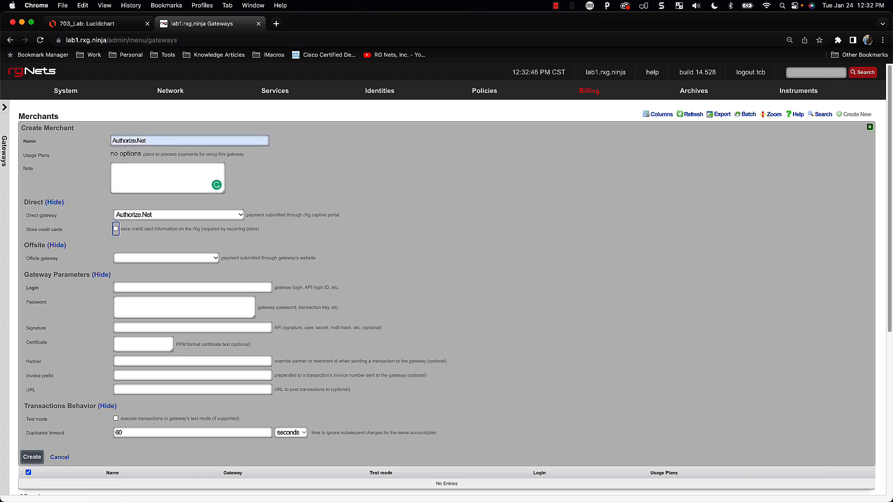
pyautogui.click(116, 230)
pyautogui.scroll(-1, 206, 242)
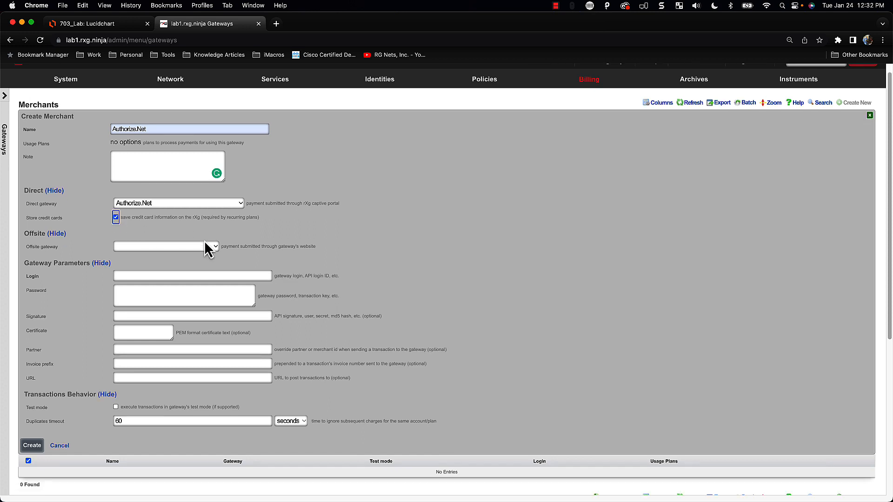
pyautogui.scroll(-1, 177, 260)
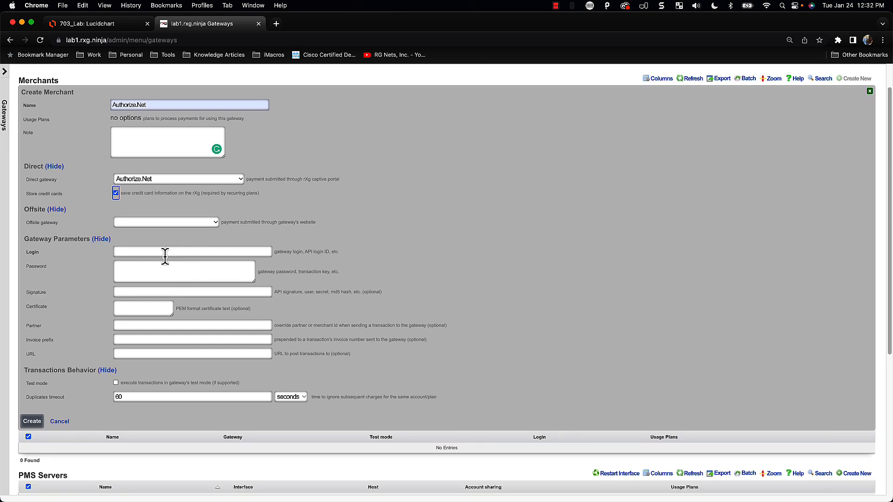
# Paste the sandbox API login, password and signature, then create the merchant
pyautogui.click(166, 252)
pyautogui.press('super+Tab')
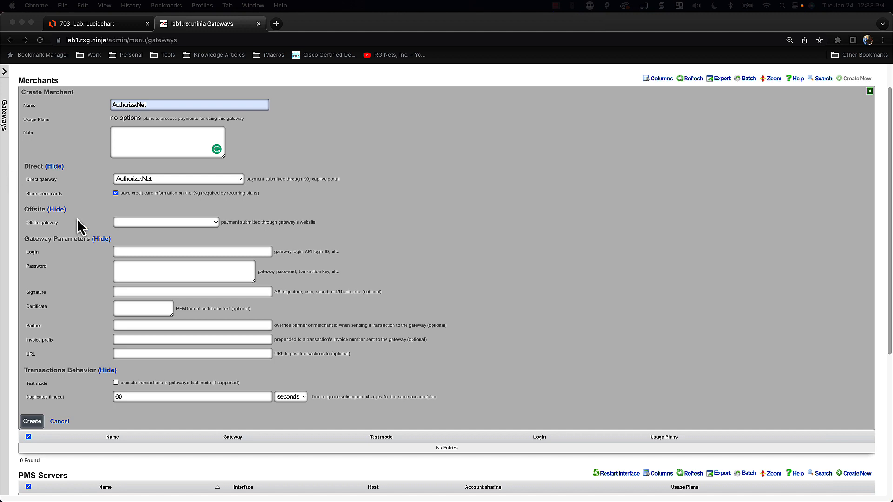
pyautogui.click(139, 252)
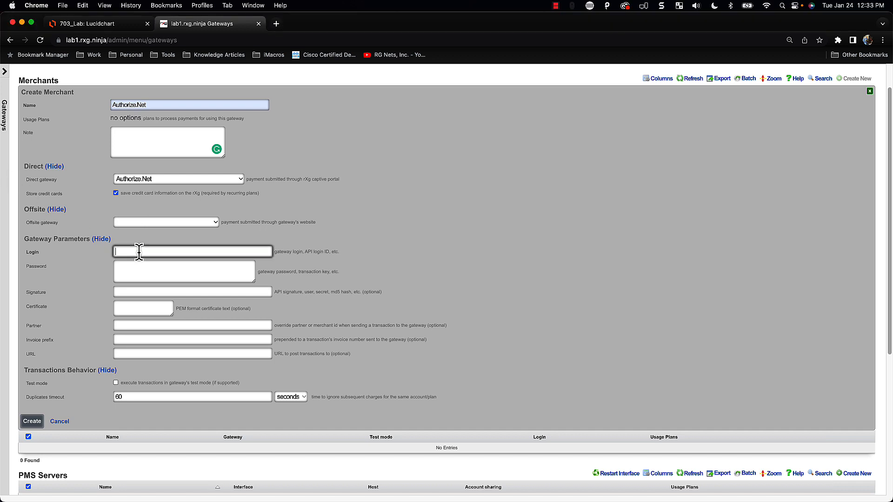
pyautogui.press('super+Tab')
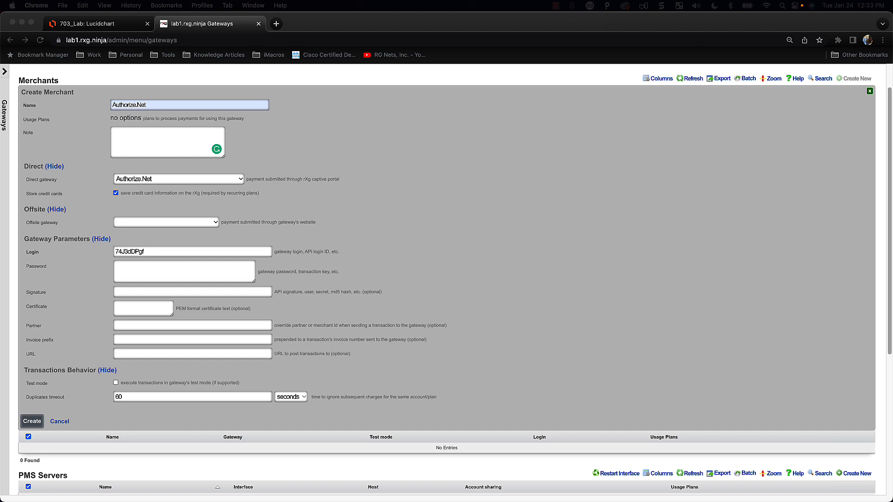
pyautogui.press('super+Tab')
pyautogui.click(197, 278)
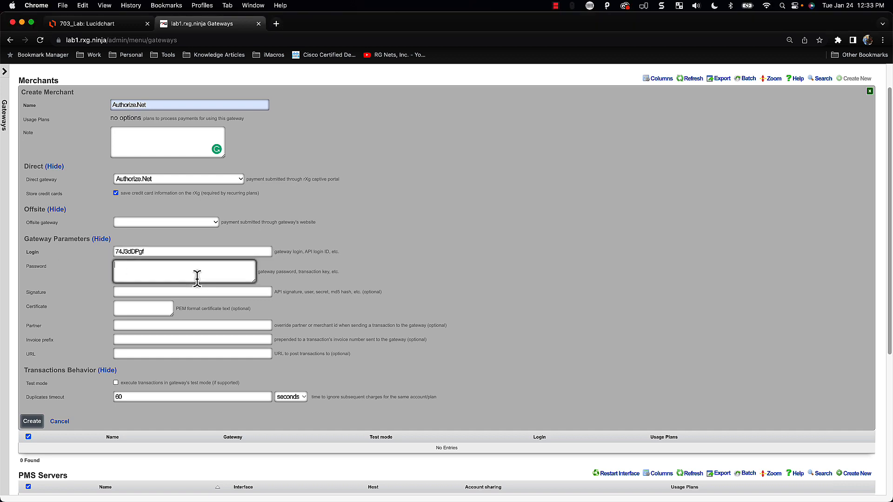
pyautogui.press('super+v')
pyautogui.press('super+Tab')
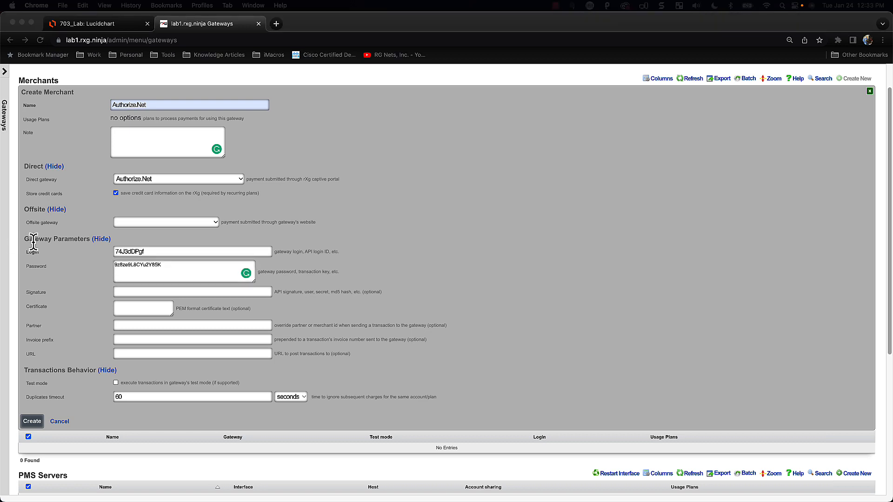
pyautogui.click(173, 292)
pyautogui.press('super+v')
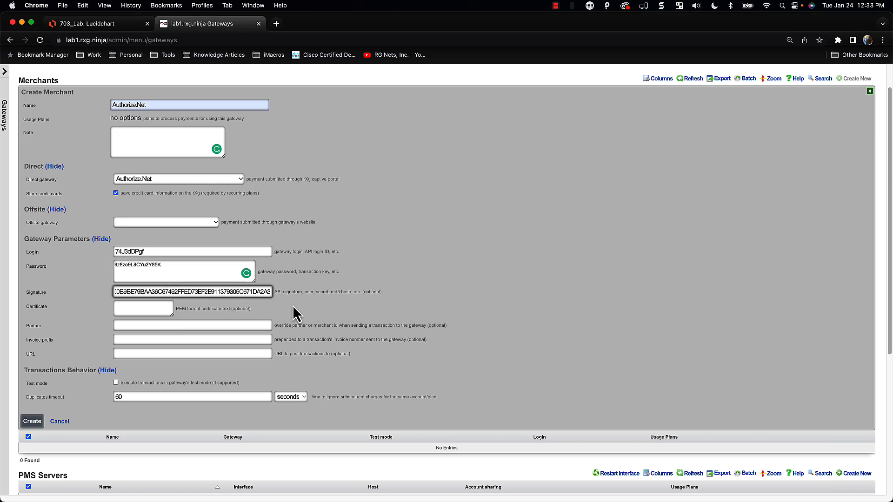
pyautogui.press('super+Left')
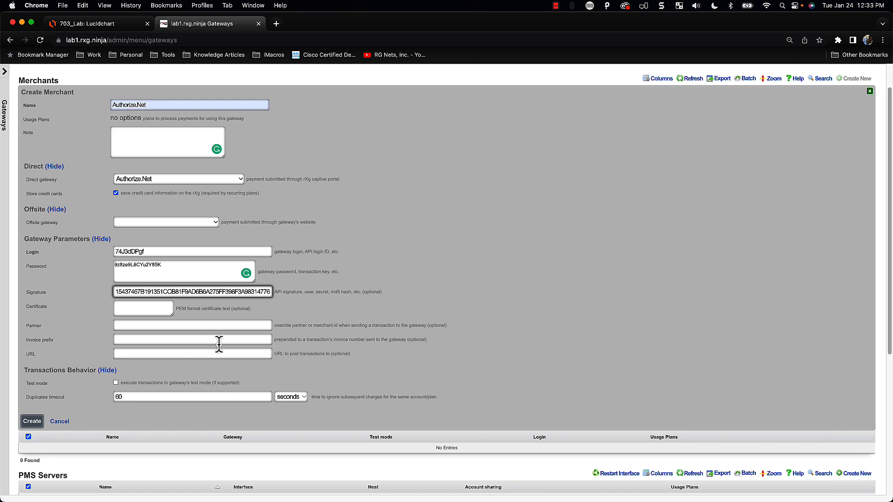
pyautogui.click(40, 422)
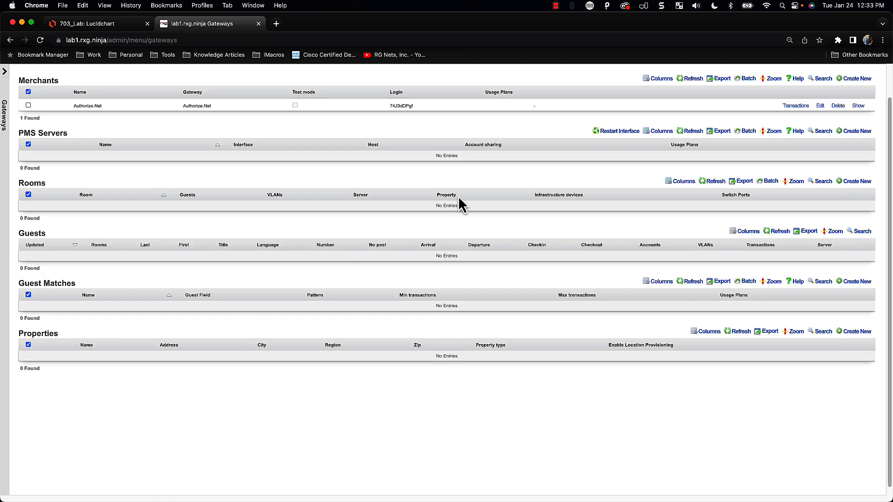
# Start a second merchant and enter PayPal as its name
pyautogui.click(857, 79)
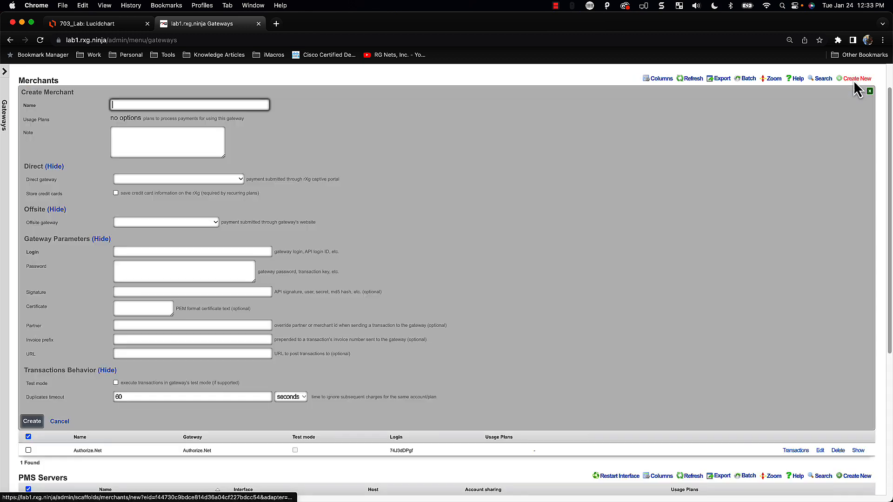
pyautogui.write('Pay')
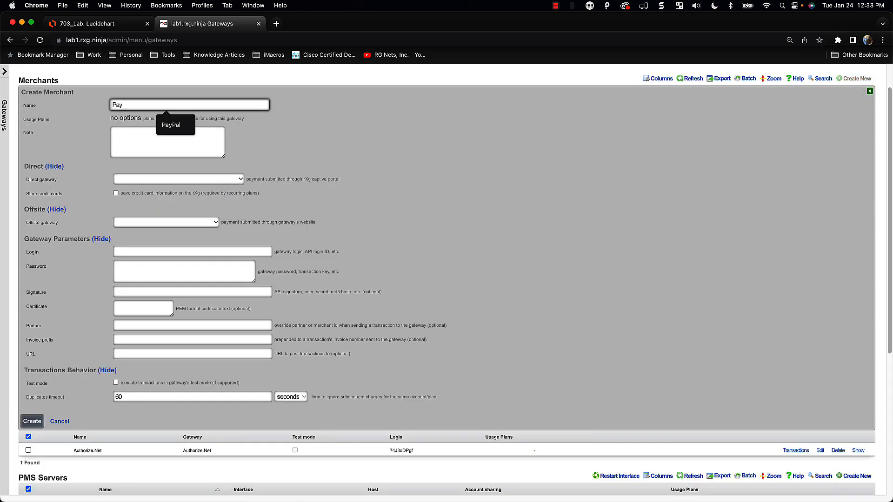
pyautogui.press('Down')
pyautogui.press('Return')
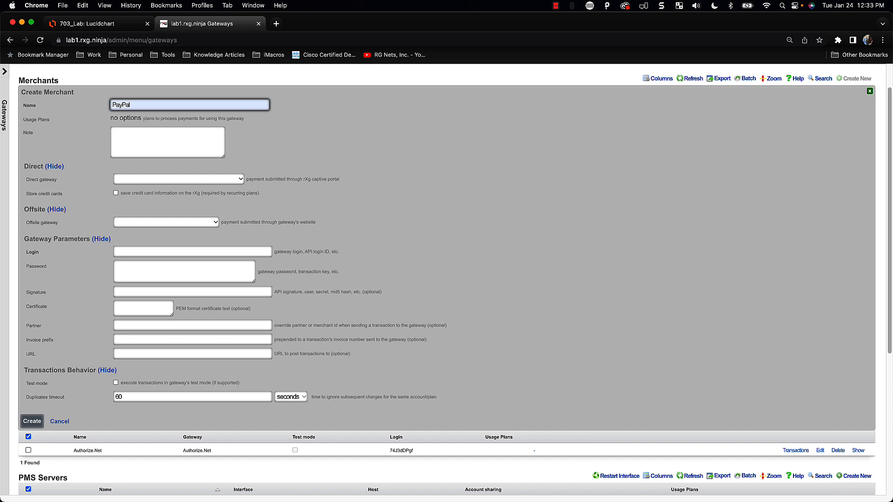
pyautogui.write('l')
pyautogui.press('Tab')
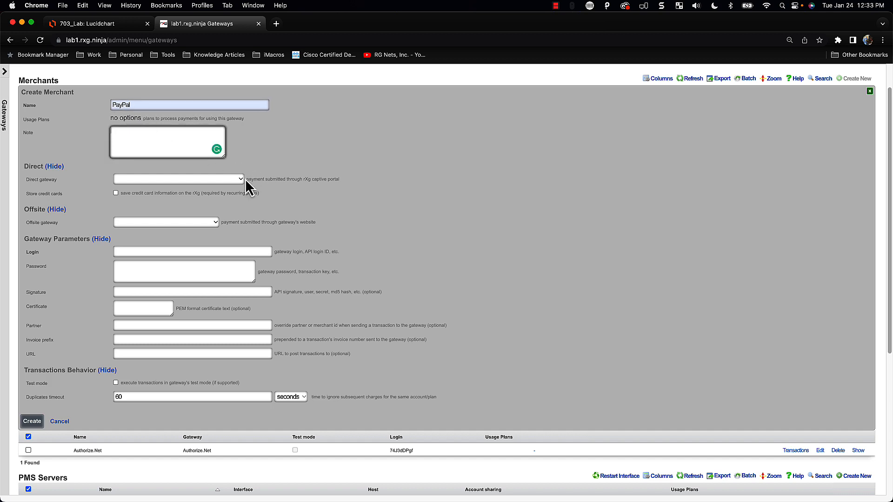
pyautogui.click(276, 24)
# Search 'paypal business', view PayPal for Business's product categories, then close the tab
pyautogui.write('paypa')
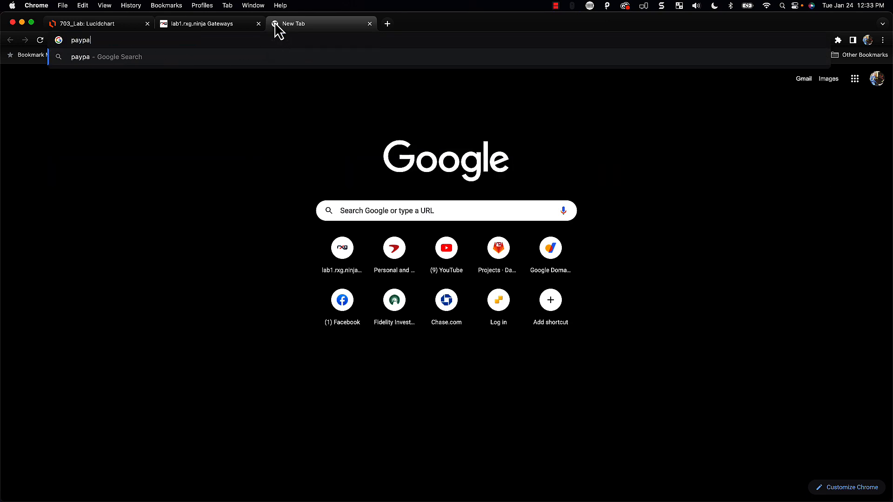
pyautogui.write('l business')
pyautogui.press('Return')
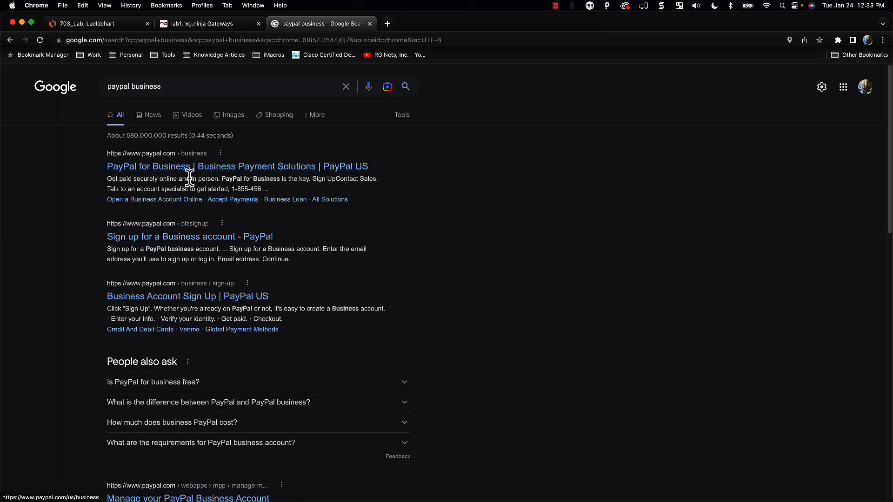
pyautogui.click(201, 171)
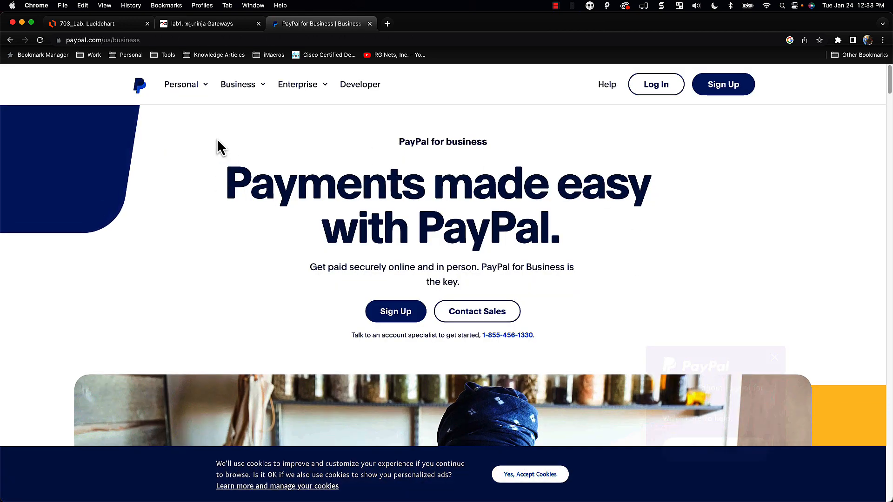
pyautogui.click(254, 88)
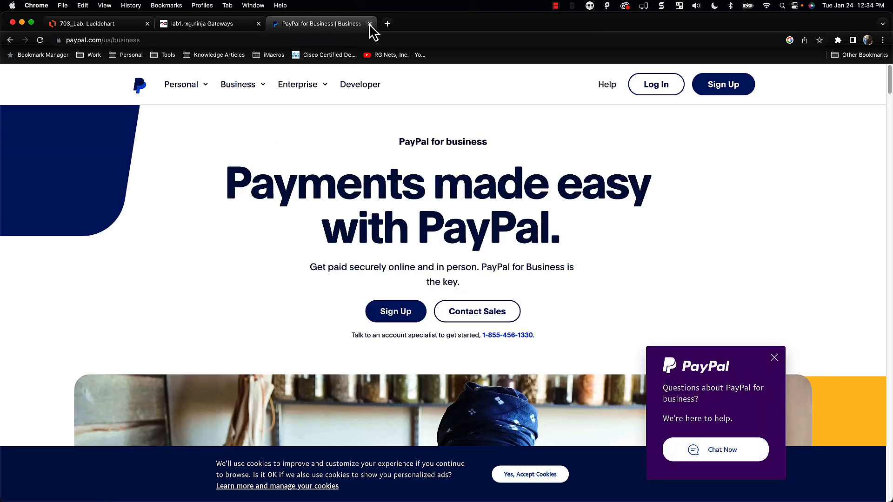
pyautogui.click(370, 25)
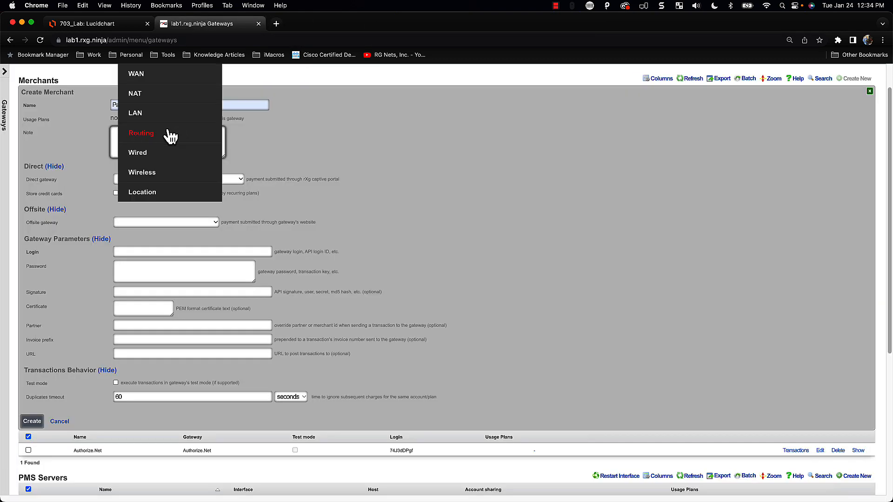
# Paste the PayPal account login and try to create the merchant
pyautogui.click(133, 251)
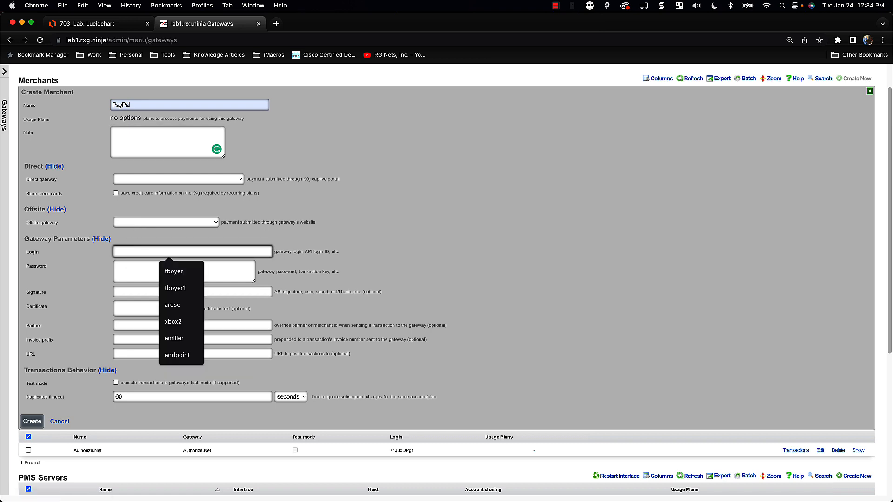
pyautogui.press('super+Tab')
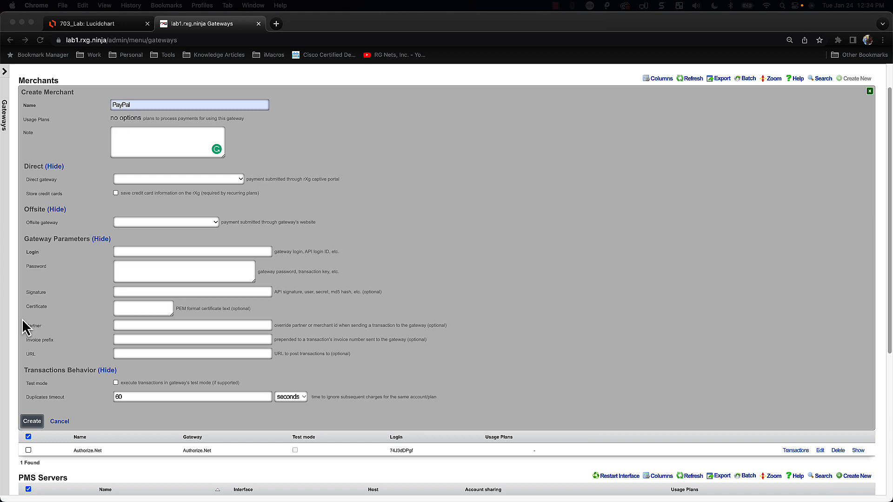
pyautogui.click(140, 253)
pyautogui.press('super+v')
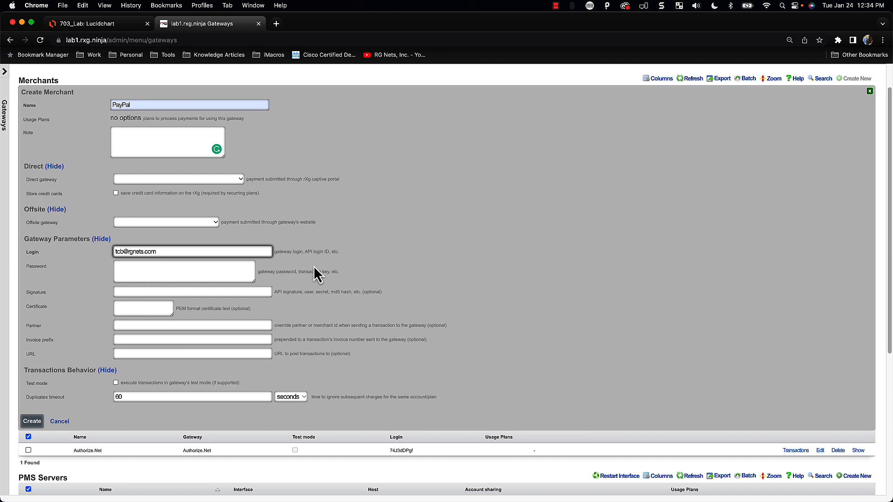
pyautogui.click(165, 278)
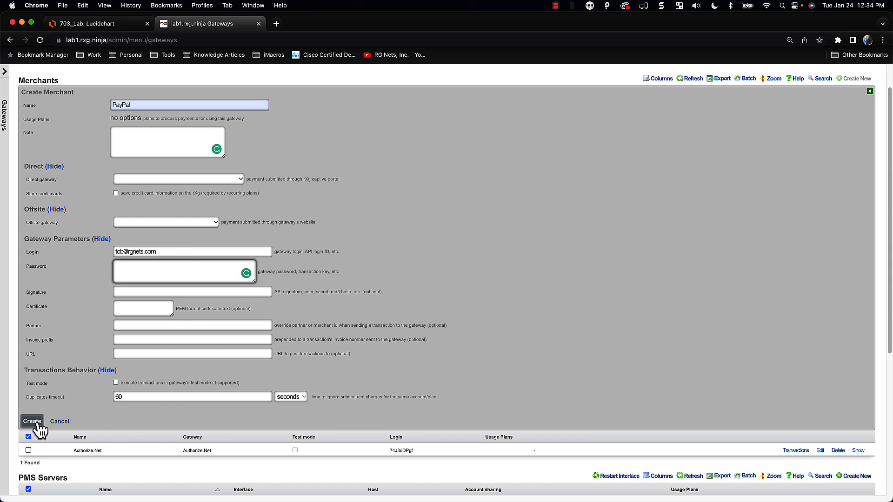
pyautogui.click(36, 423)
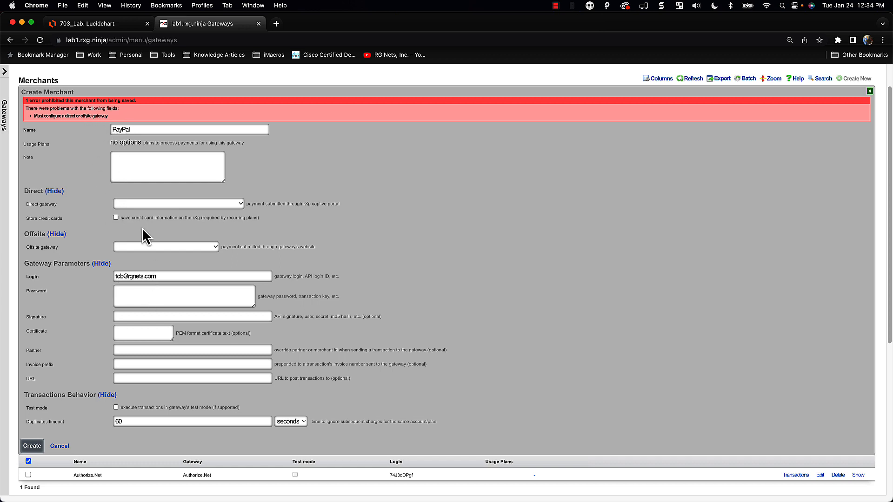
# Choose PayPal Website Payments Standard as offsite gateway and create the merchant again
pyautogui.click(140, 247)
pyautogui.scroll(-2, 164, 399)
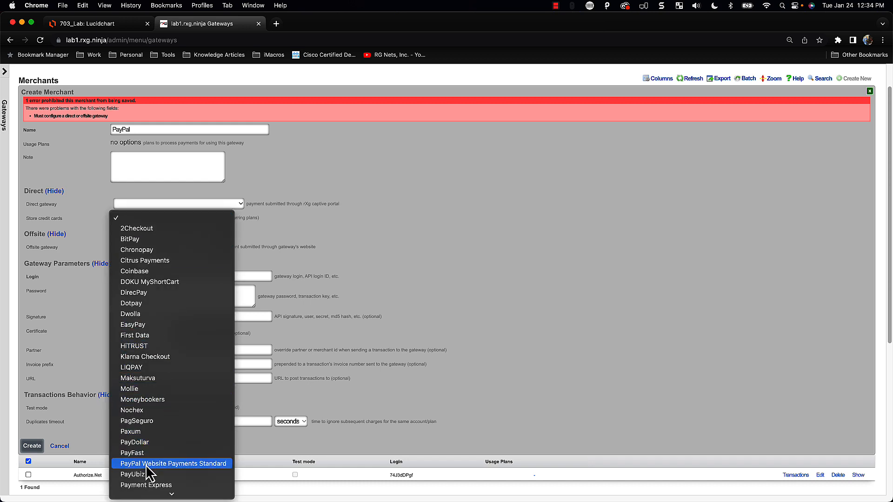
pyautogui.click(147, 464)
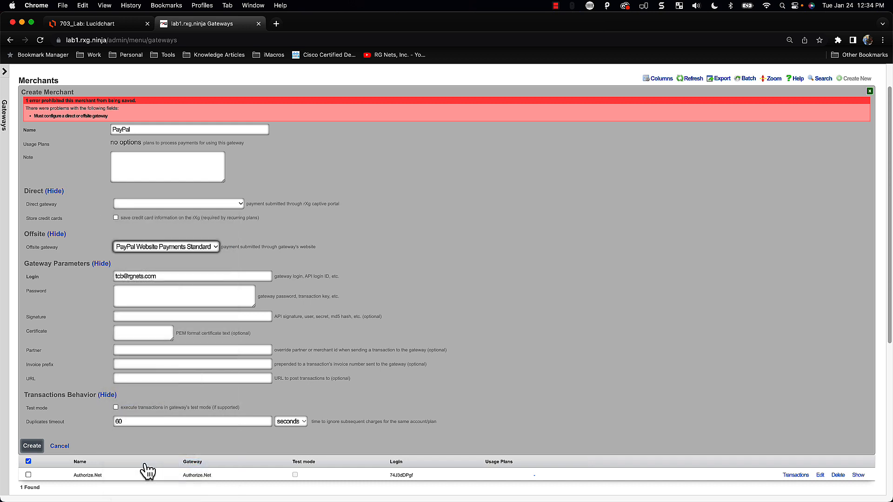
pyautogui.click(30, 446)
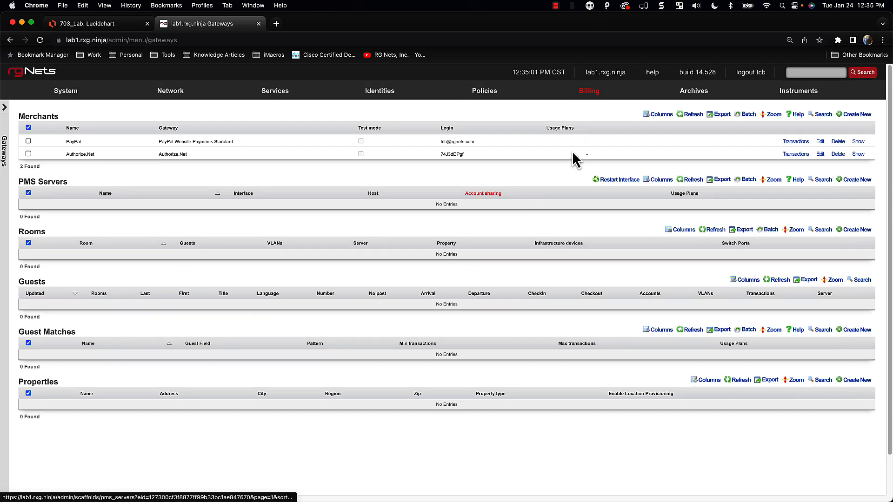
# Open the Billing > Plans page from the top navigation
pyautogui.moveTo(592, 90)
pyautogui.click(566, 115)
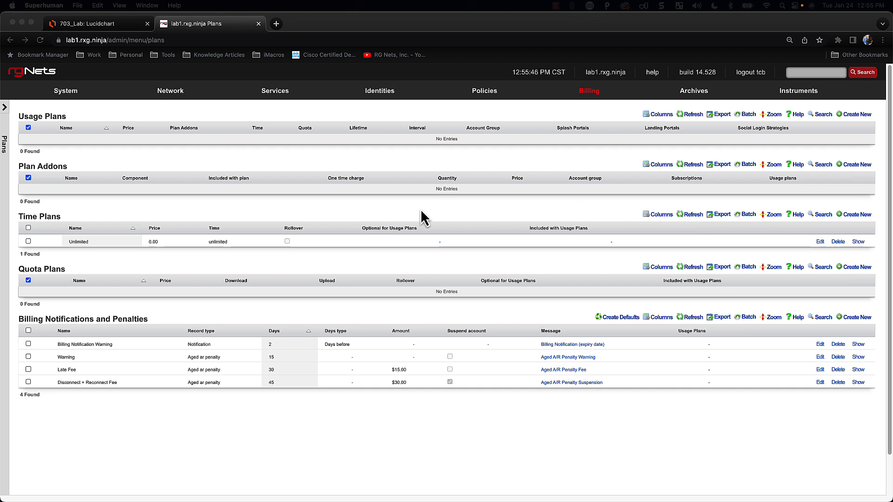
pyautogui.click(820, 244)
pyautogui.click(821, 245)
pyautogui.scroll(-1, 415, 285)
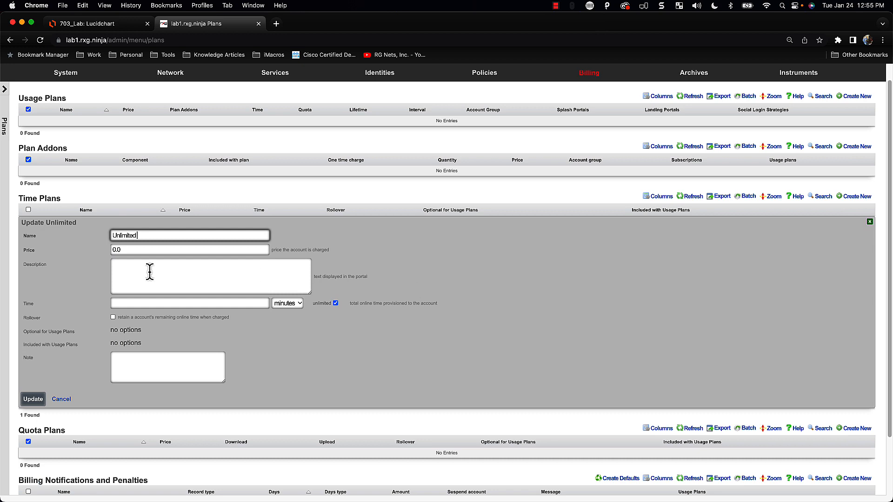
pyautogui.click(335, 303)
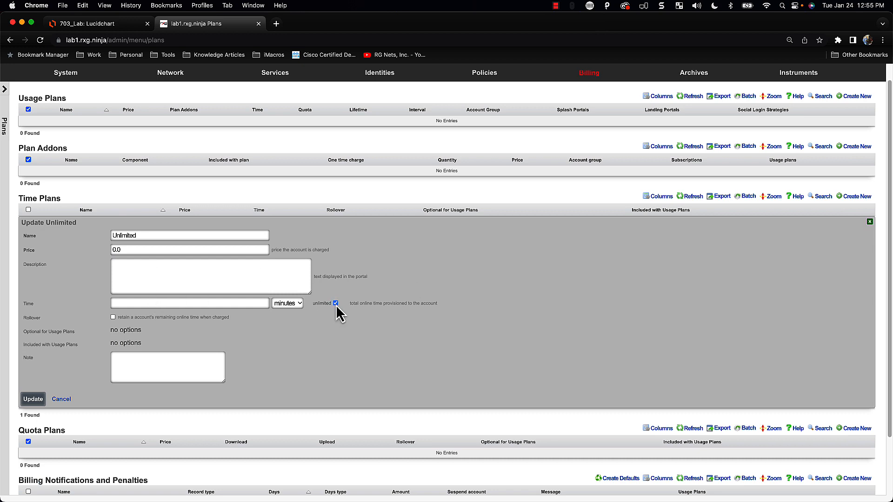
pyautogui.click(201, 303)
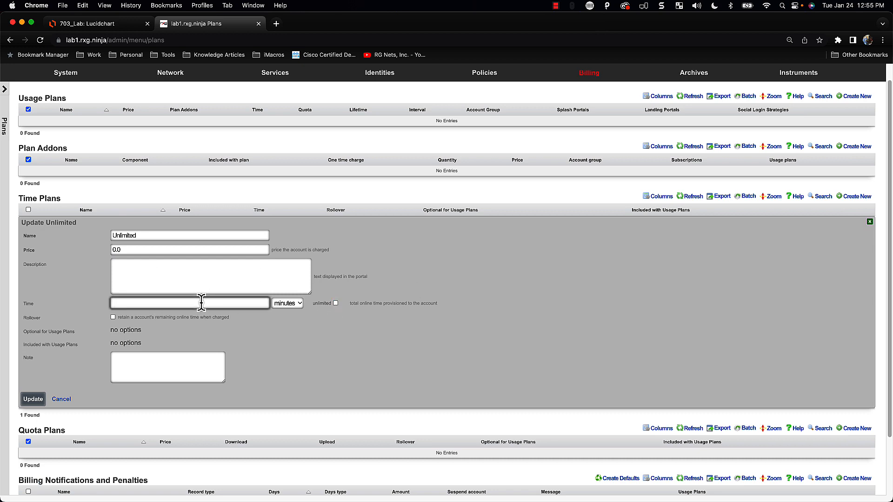
pyautogui.write('24')
pyautogui.press('Tab')
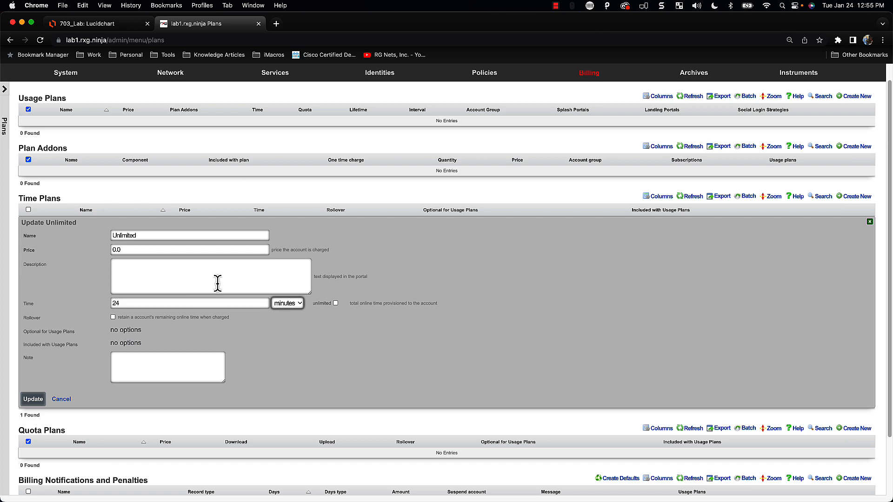
pyautogui.click(285, 312)
pyautogui.click(285, 319)
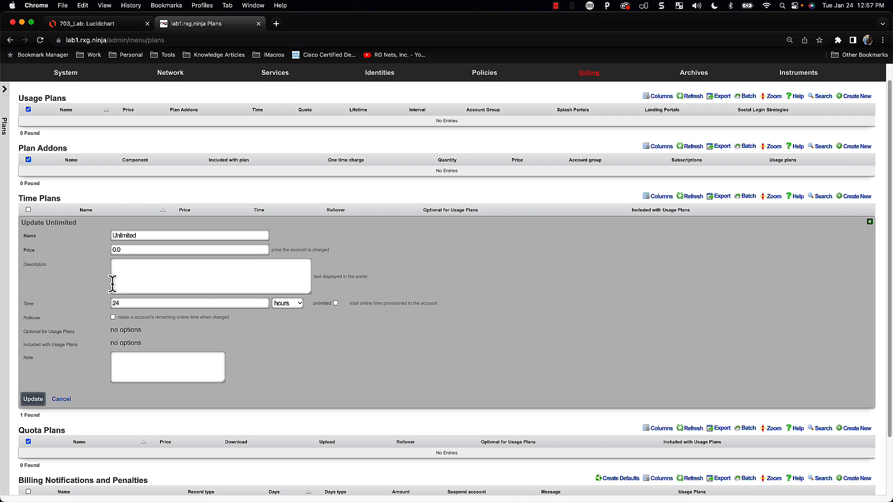
pyautogui.click(113, 303)
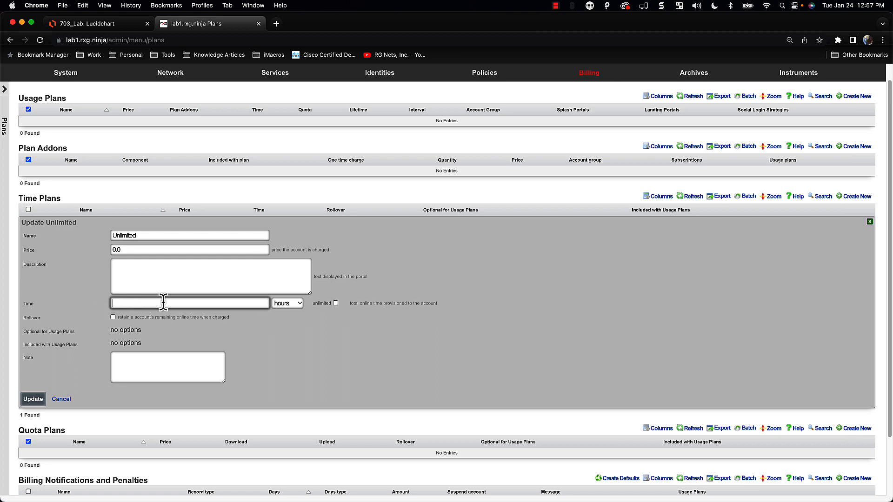
pyautogui.click(336, 304)
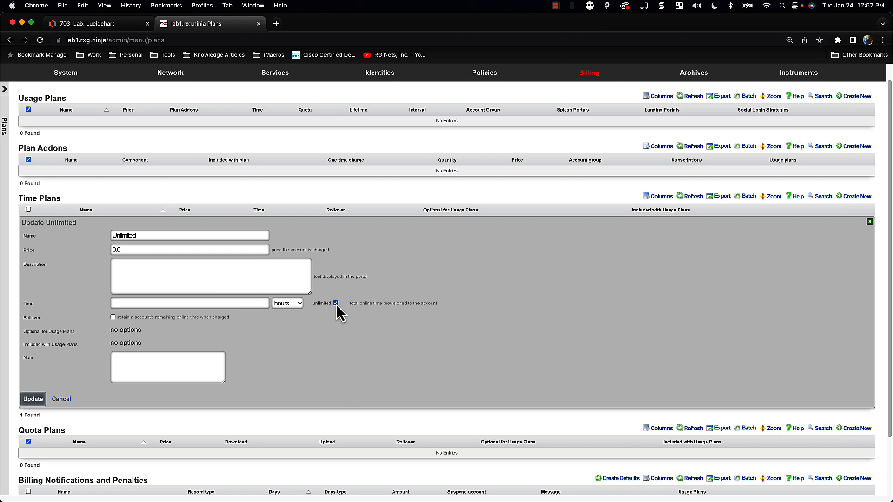
pyautogui.click(37, 402)
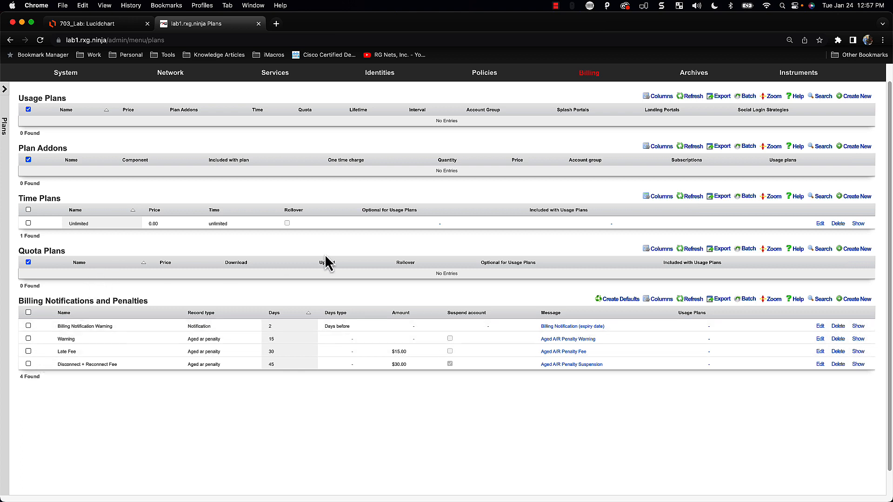
# Start a new quota plan named 5 GB / 2 GB
pyautogui.click(857, 250)
pyautogui.scroll(-1, 376, 303)
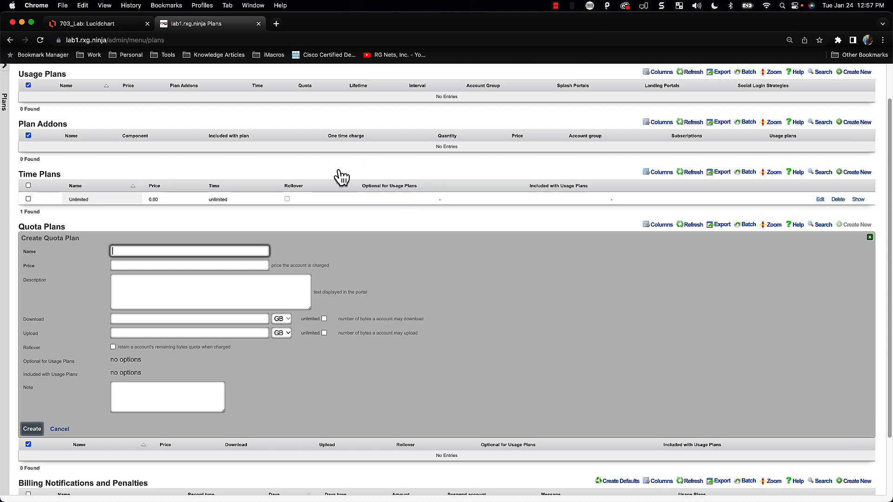
pyautogui.click(148, 251)
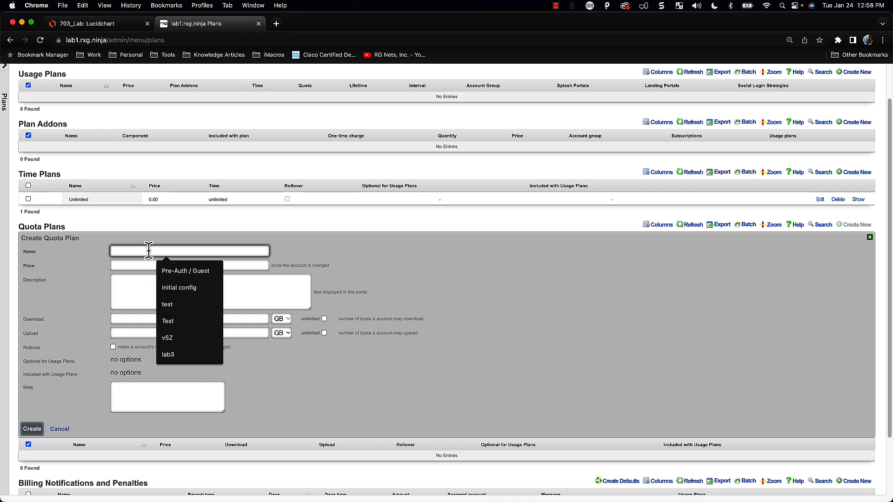
pyautogui.write('5 GB')
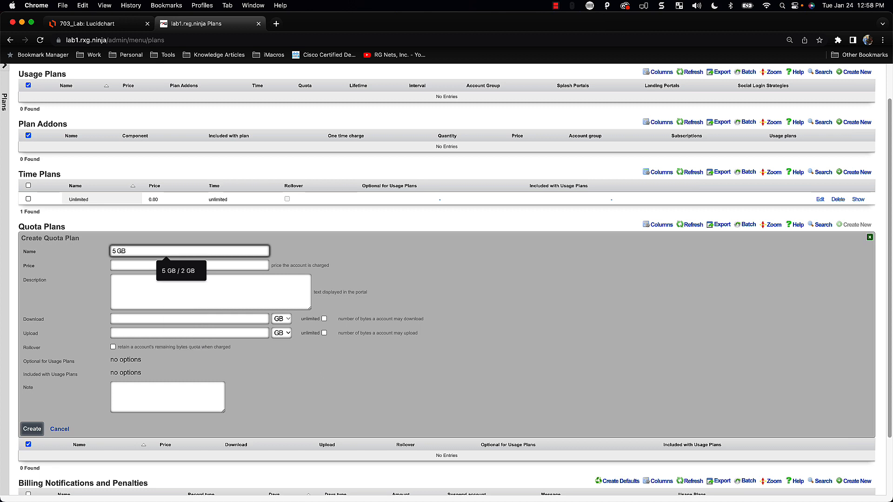
pyautogui.press('Down')
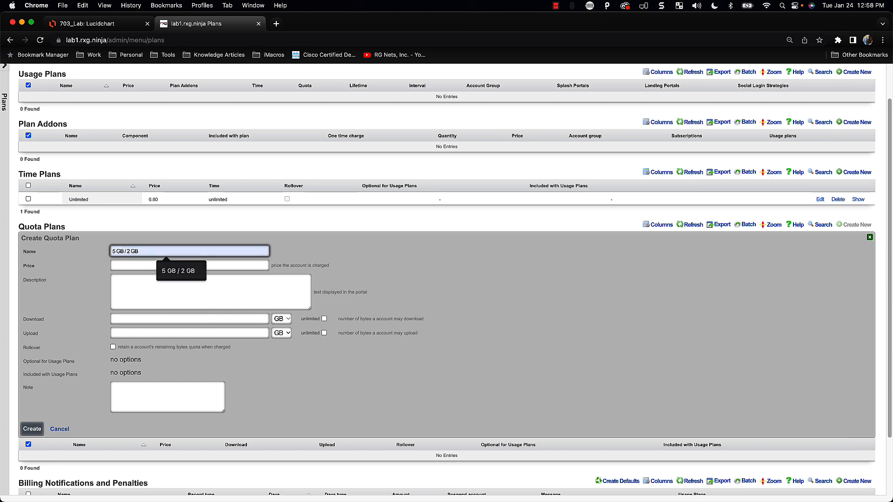
pyautogui.press('Return')
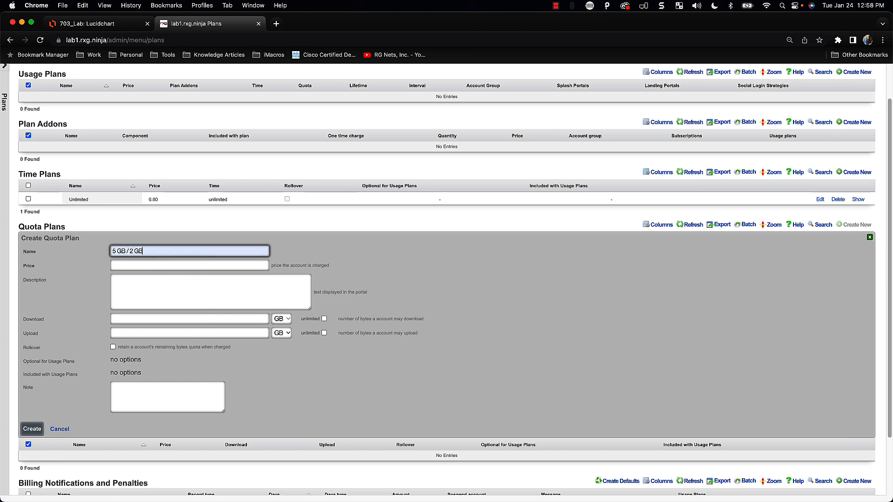
# Set the quota plan price to 0 and the download allowance to 5 GB
pyautogui.click(131, 264)
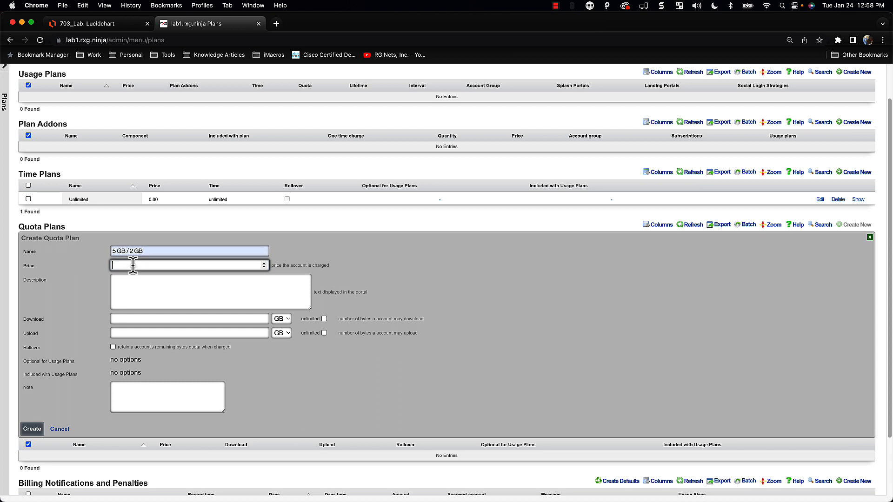
pyautogui.write('0')
pyautogui.click(141, 279)
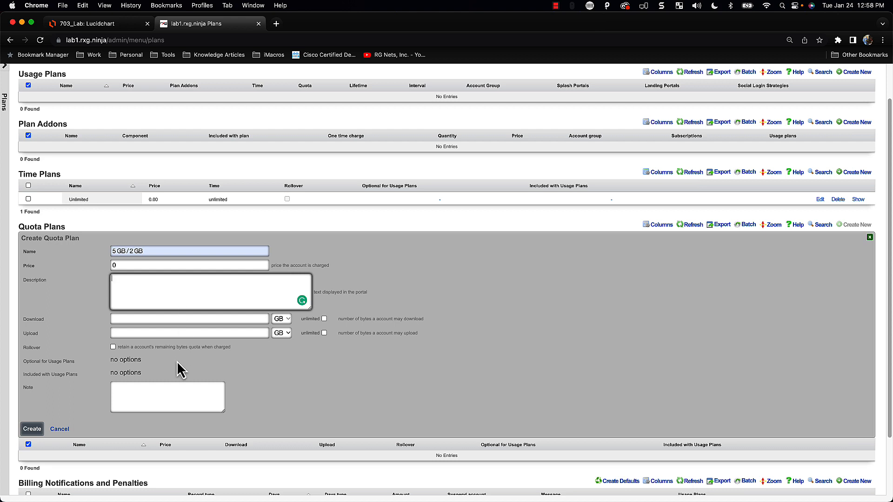
pyautogui.click(203, 320)
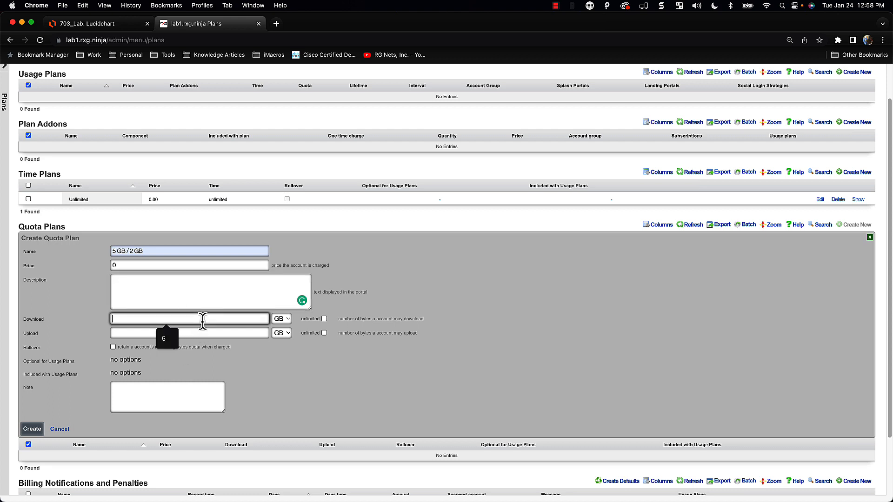
pyautogui.write('5')
pyautogui.press('Tab')
pyautogui.press('Tab')
pyautogui.press('Tab')
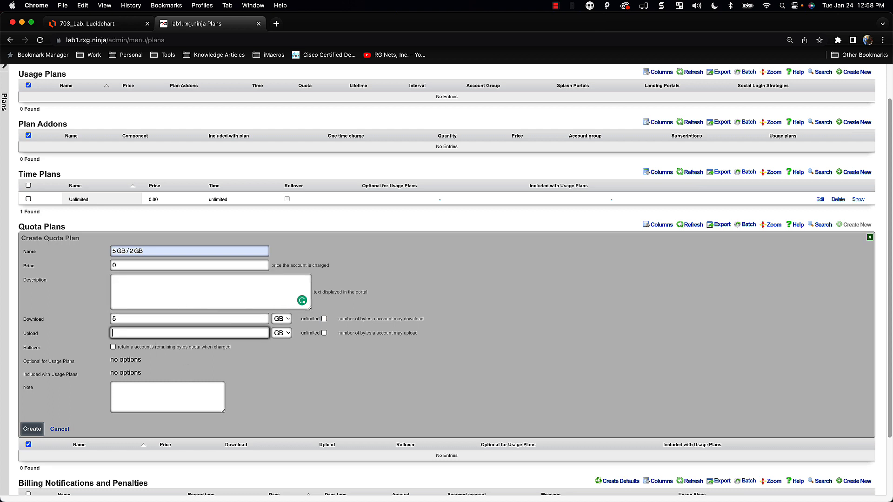
pyautogui.press('Tab')
pyautogui.press('Tab')
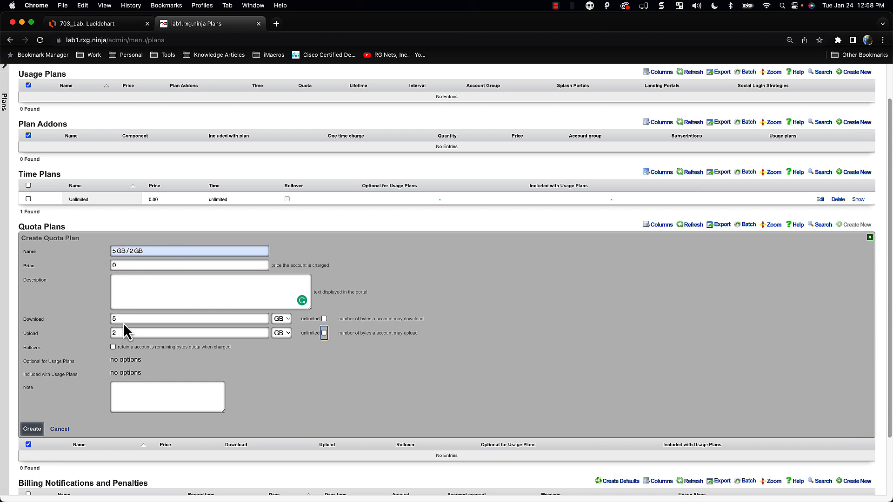
# Create the 5 GB / 2 GB quota plan and check the 703_Lab diagram tab
pyautogui.click(32, 429)
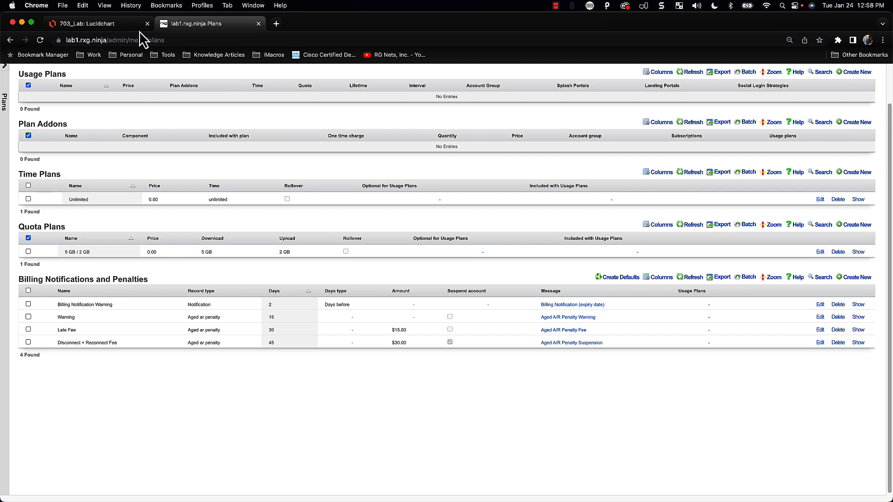
pyautogui.click(117, 25)
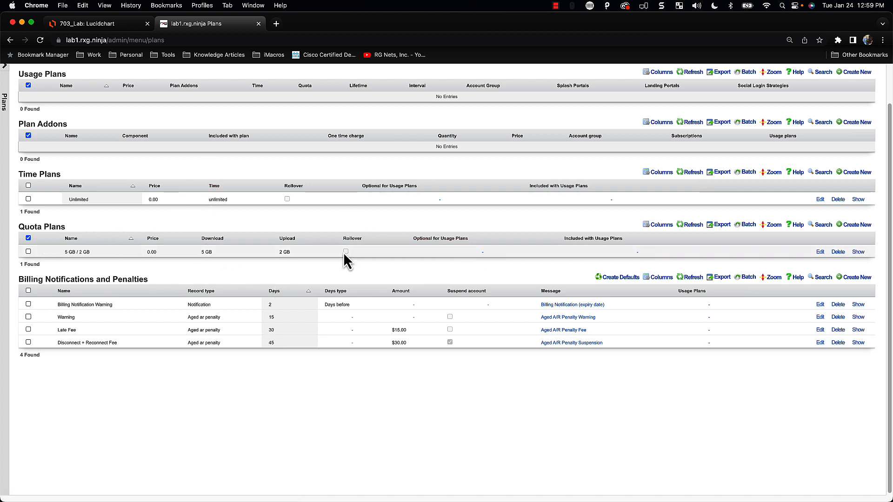
pyautogui.scroll(2, 273, 259)
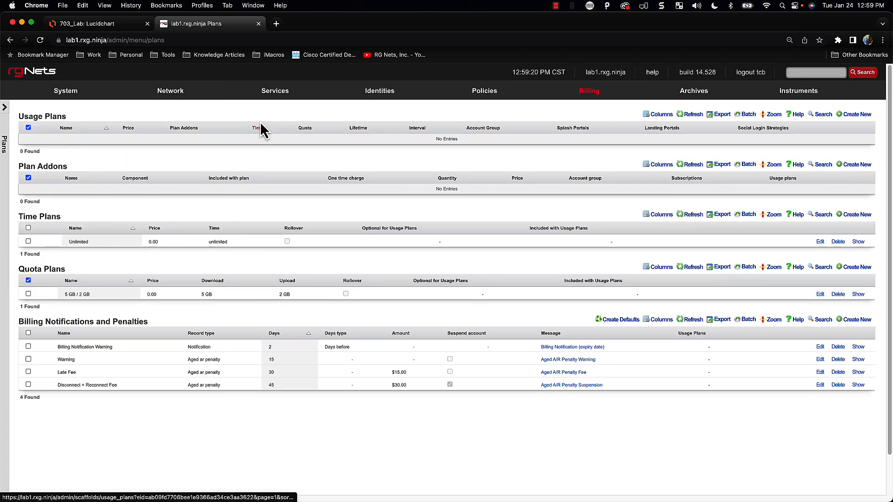
# Open System > Backup, read the Quota Plans config template YAML, and cancel without changes
pyautogui.moveTo(55, 95)
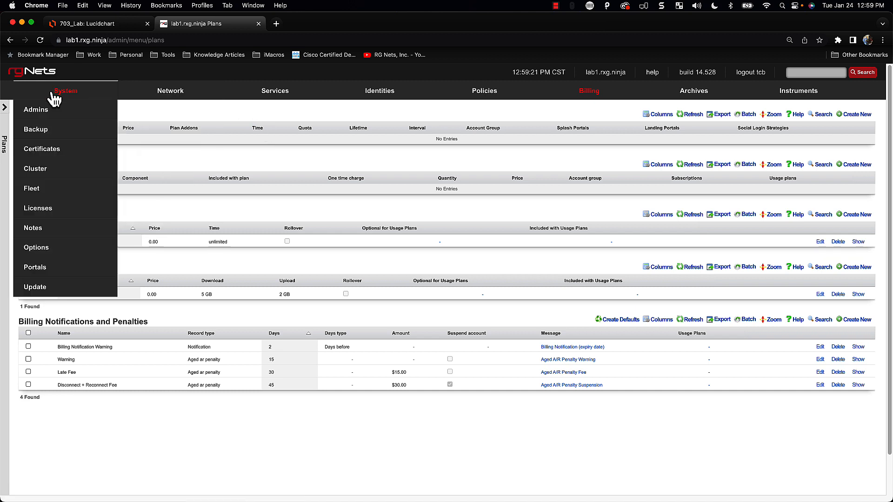
pyautogui.click(48, 133)
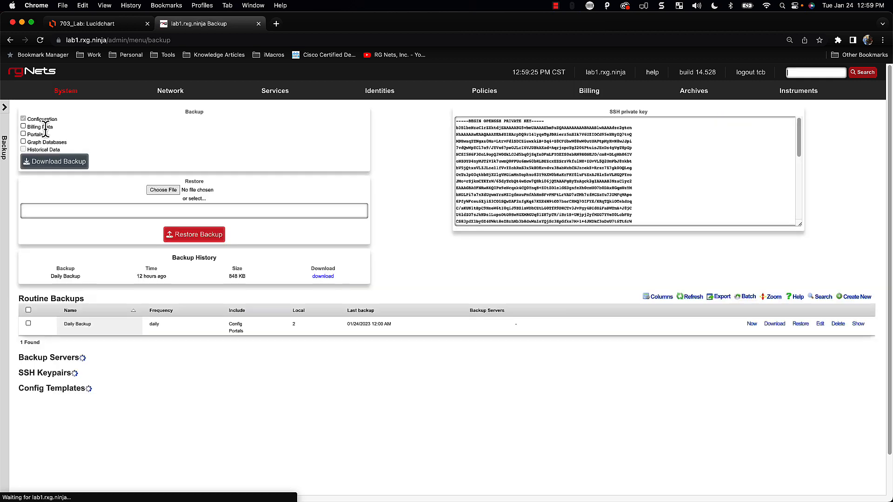
pyautogui.scroll(-3, 562, 313)
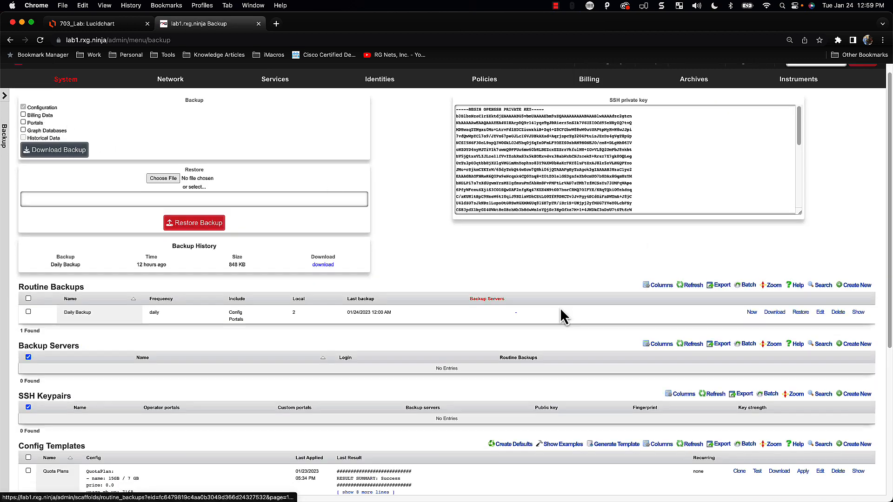
pyautogui.scroll(-3, 562, 313)
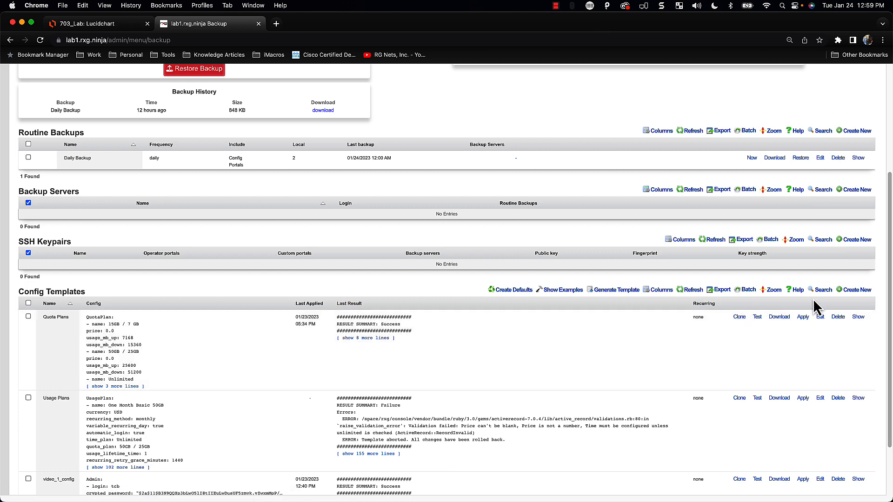
pyautogui.scroll(-1, 811, 314)
pyautogui.scroll(-2, 816, 319)
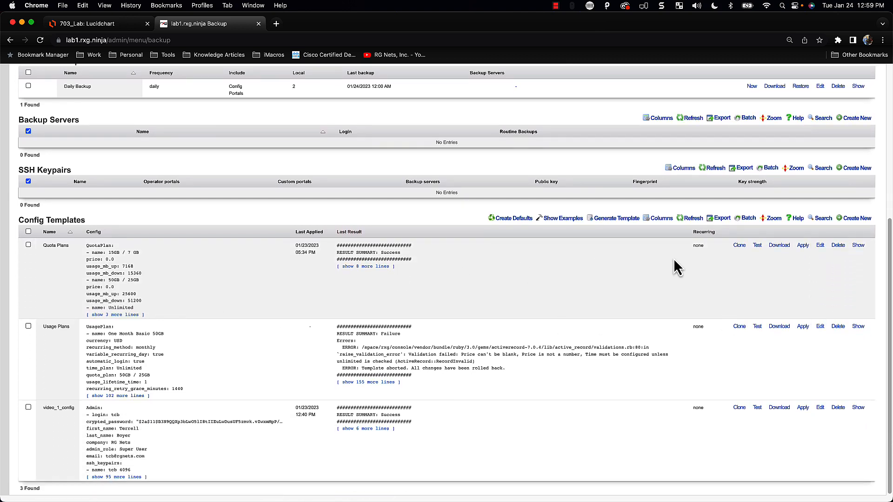
pyautogui.click(818, 246)
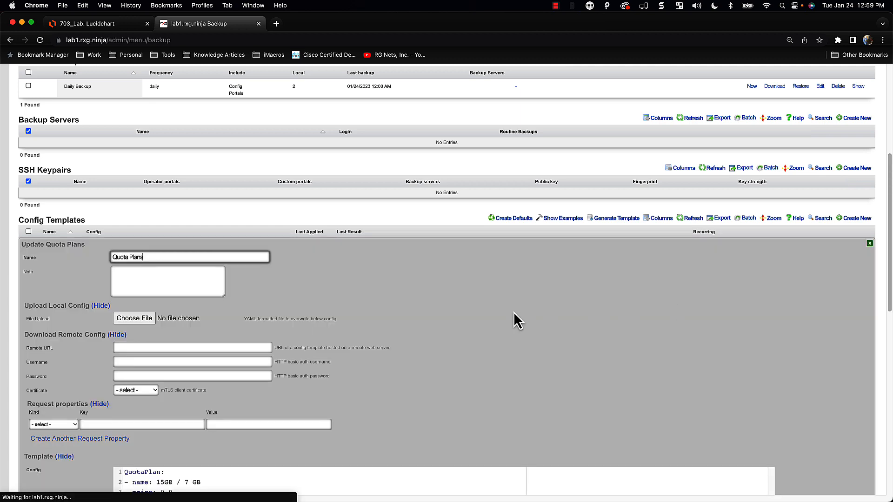
pyautogui.scroll(-10, 465, 321)
pyautogui.scroll(1, 343, 369)
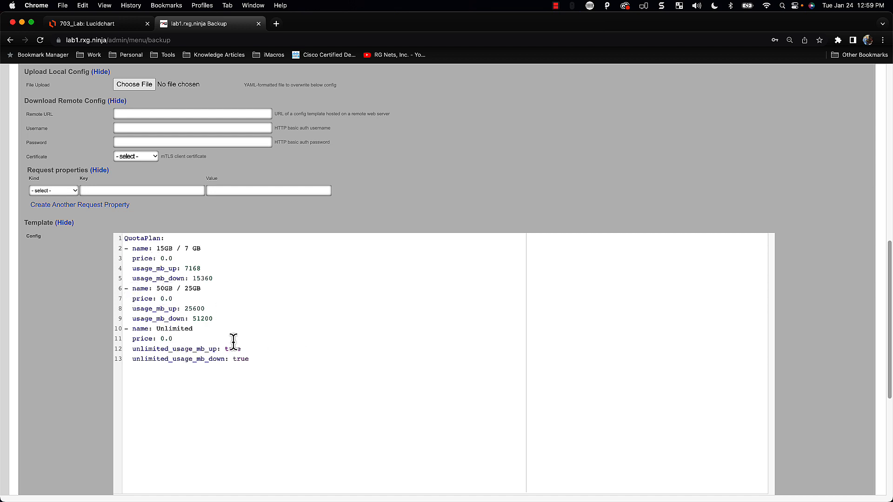
pyautogui.scroll(-3, 176, 393)
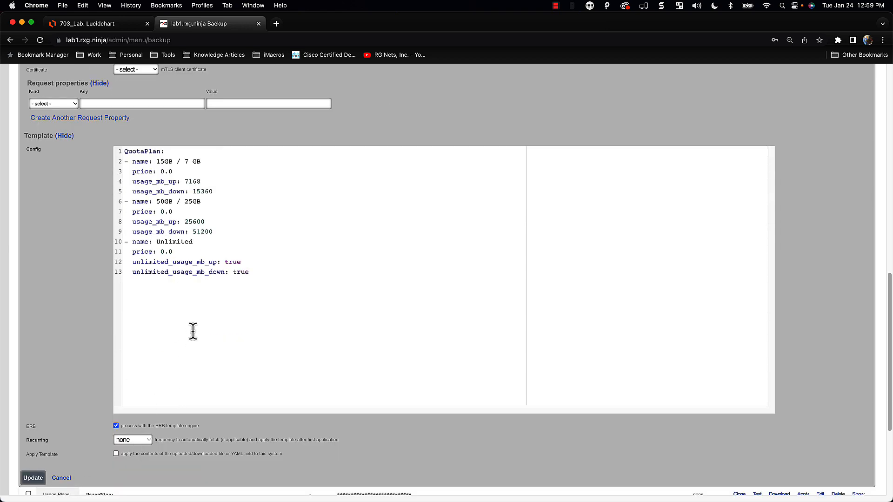
pyautogui.click(62, 479)
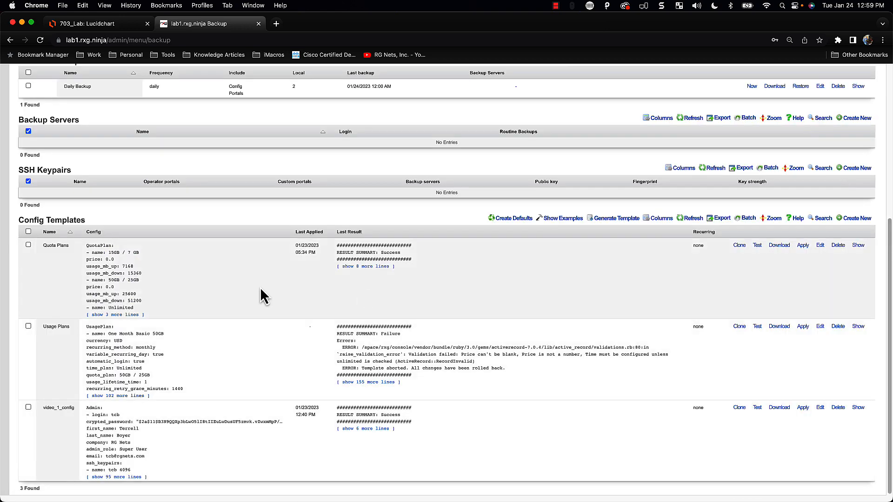
# Test-run the Quota Plans template, then apply it and confirm
pyautogui.click(804, 247)
pyautogui.click(488, 148)
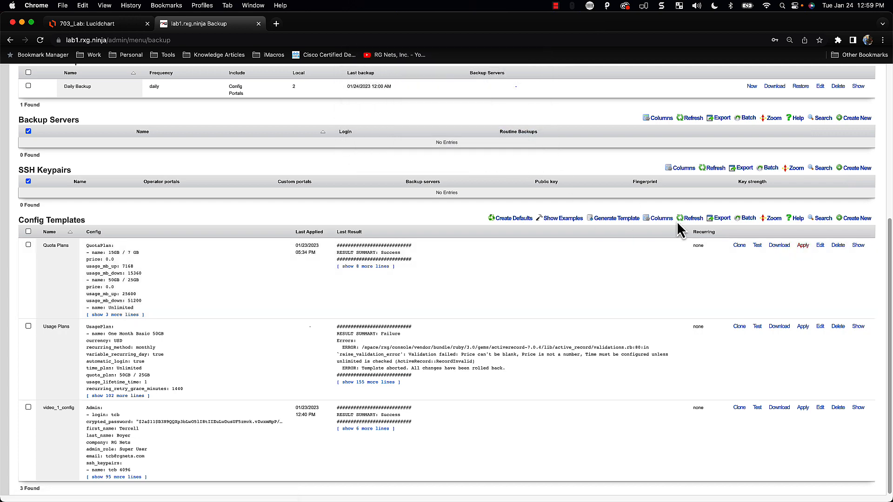
pyautogui.click(758, 246)
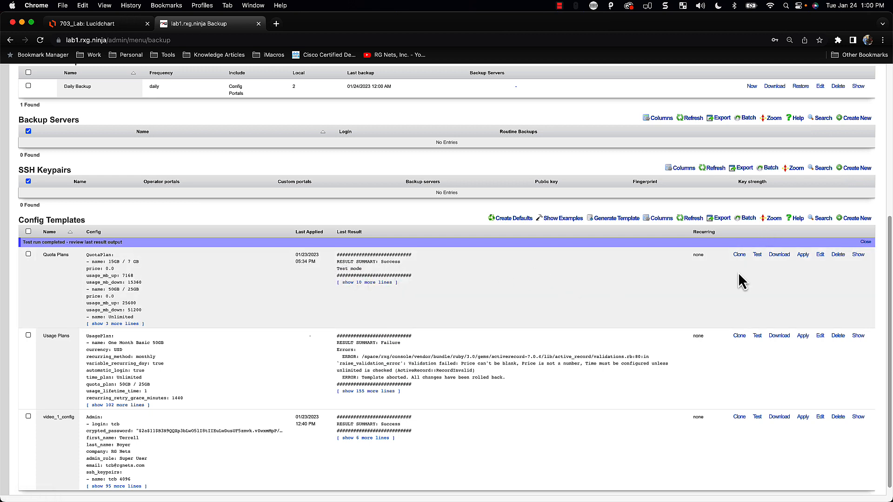
pyautogui.click(804, 257)
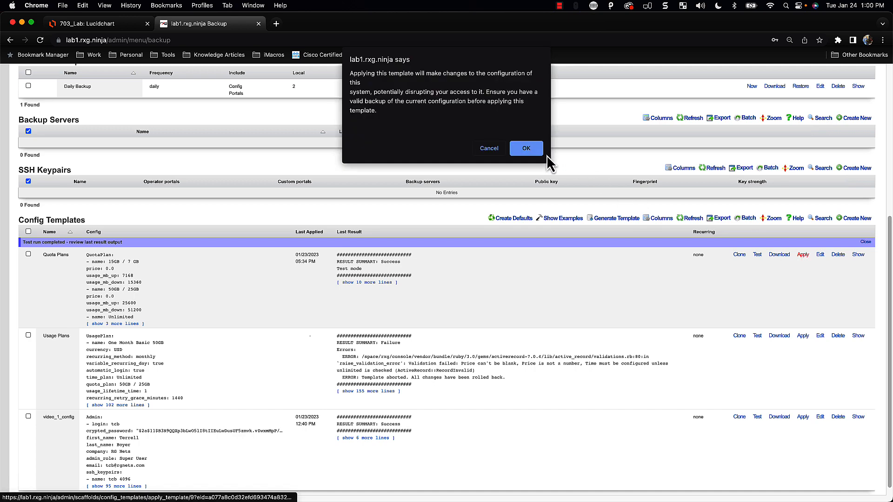
pyautogui.click(518, 144)
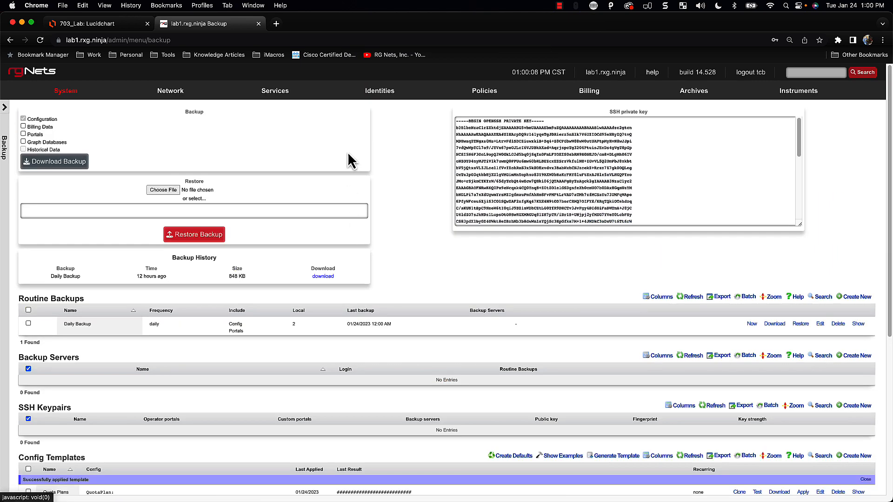
# Review the four resulting quota plans on the Billing Plans page
pyautogui.moveTo(604, 93)
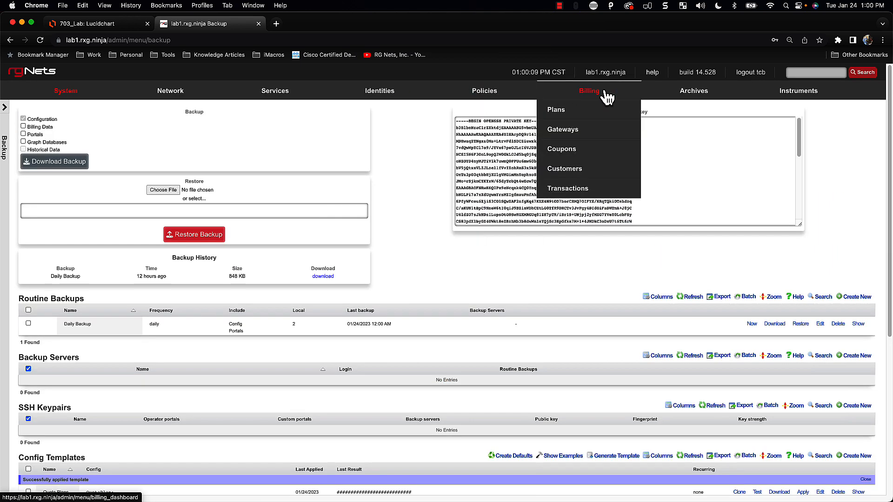
pyautogui.click(557, 112)
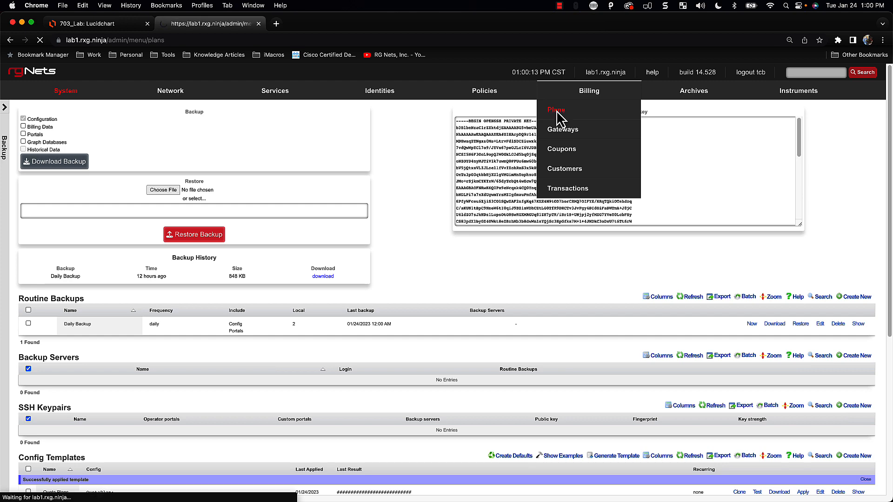
pyautogui.scroll(-1, 301, 294)
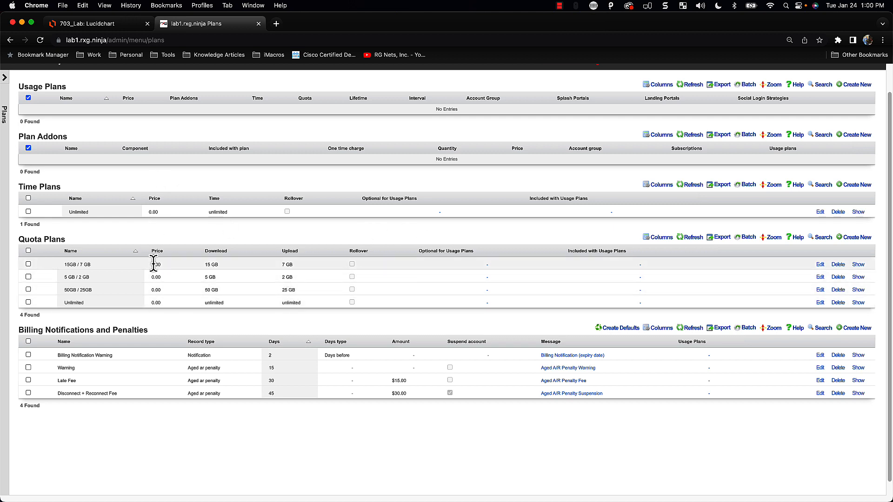
pyautogui.scroll(2, 116, 186)
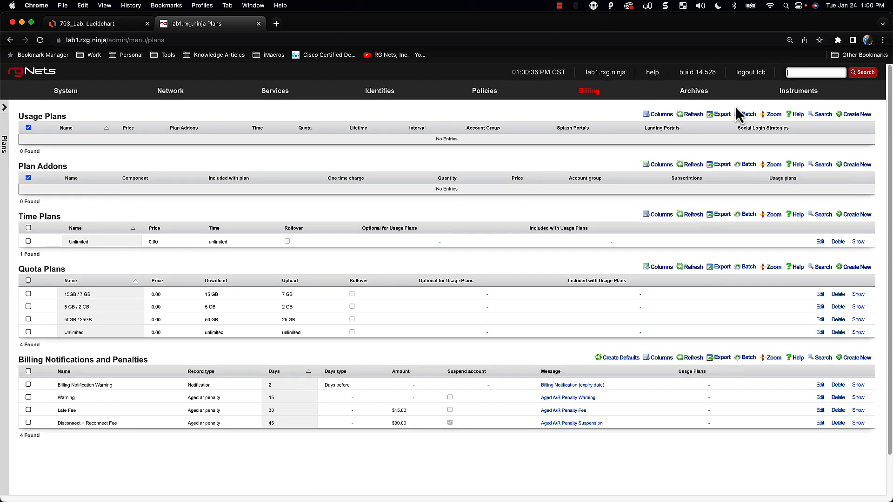
# Start a new usage plan with 3 max sessions and unlimited devices per account
pyautogui.click(867, 118)
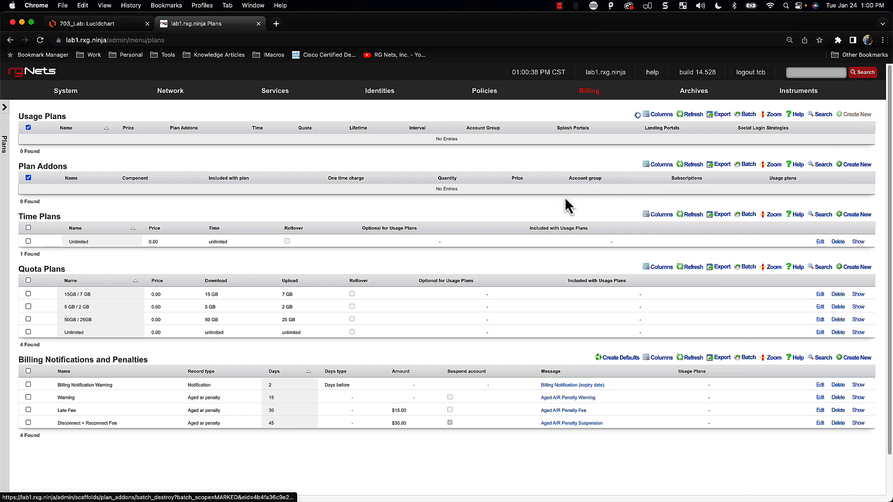
pyautogui.scroll(-2, 382, 298)
pyautogui.scroll(-5, 382, 298)
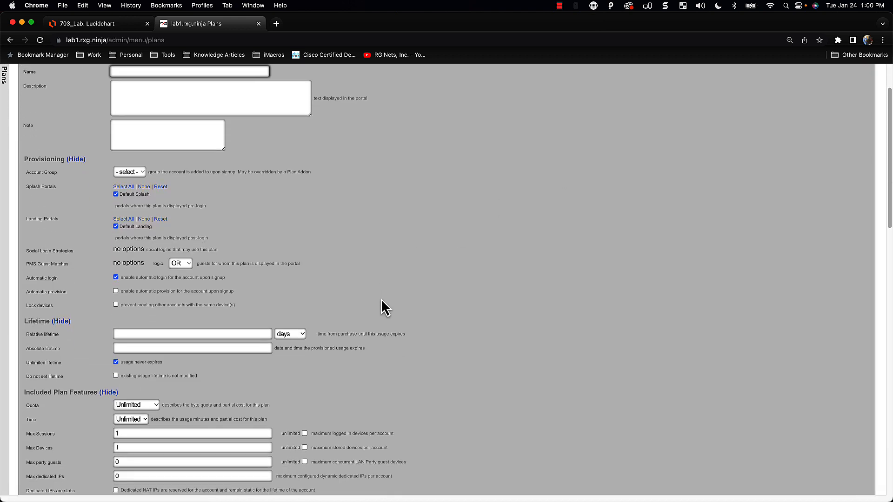
pyautogui.click(120, 396)
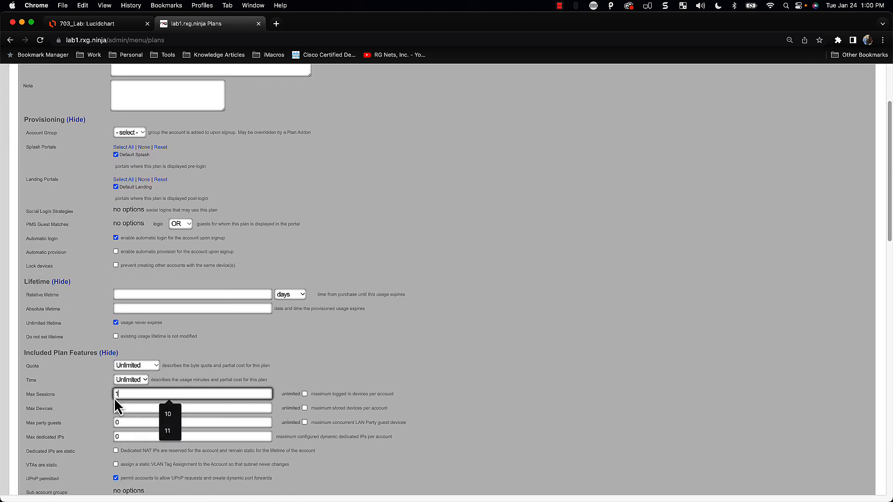
pyautogui.write('3')
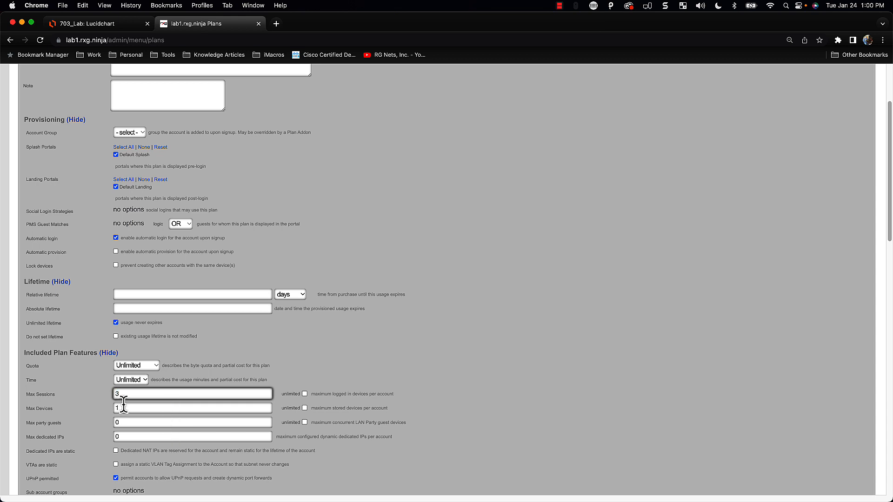
pyautogui.press('Tab')
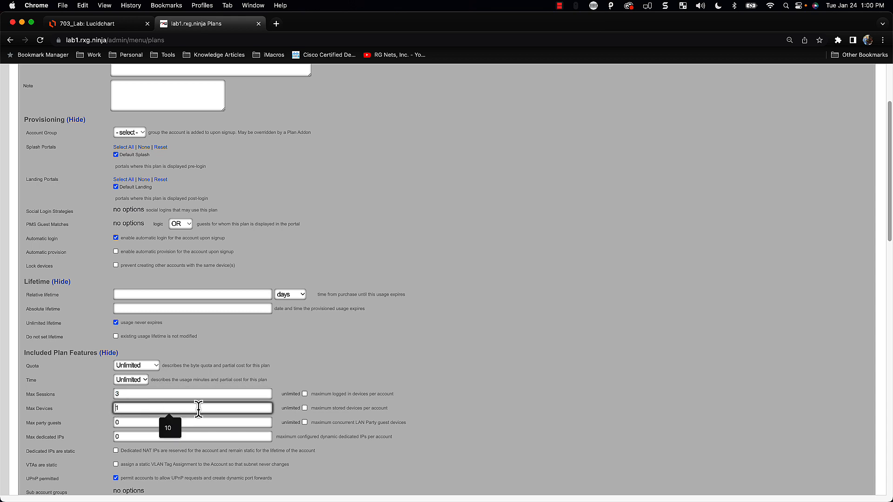
pyautogui.write('1')
pyautogui.press('BackSpace')
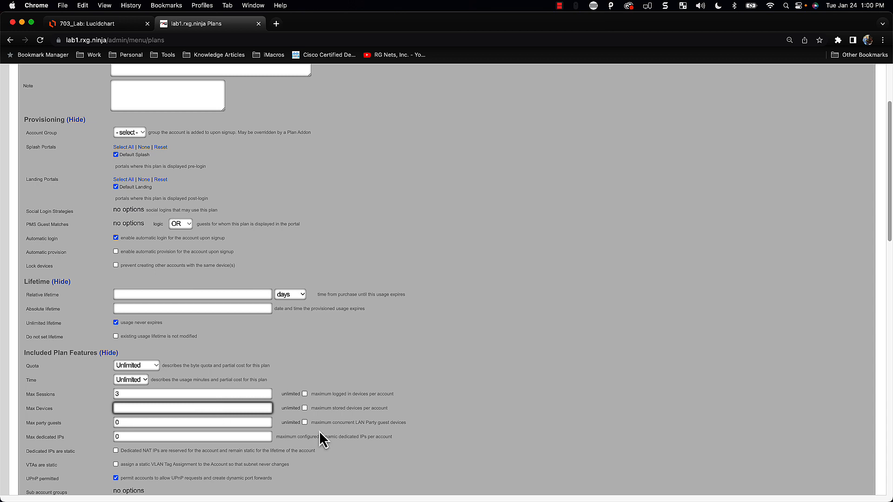
pyautogui.click(305, 408)
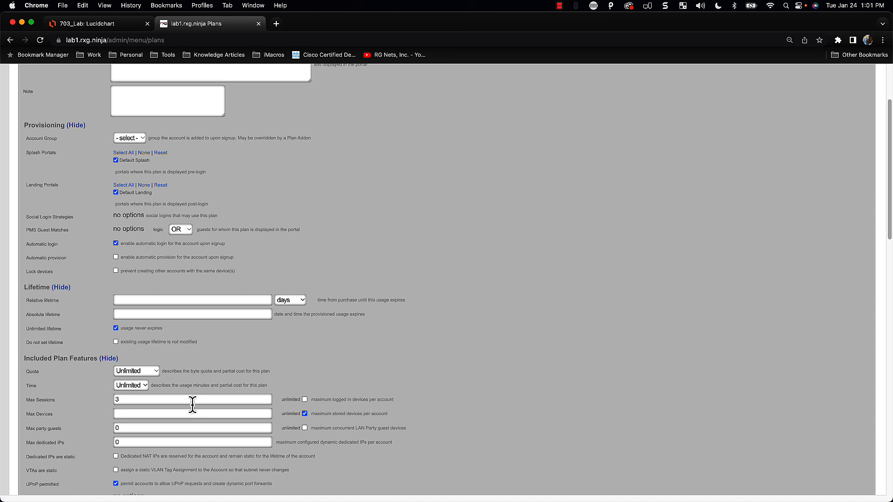
pyautogui.scroll(2, 193, 405)
pyautogui.scroll(5, 171, 425)
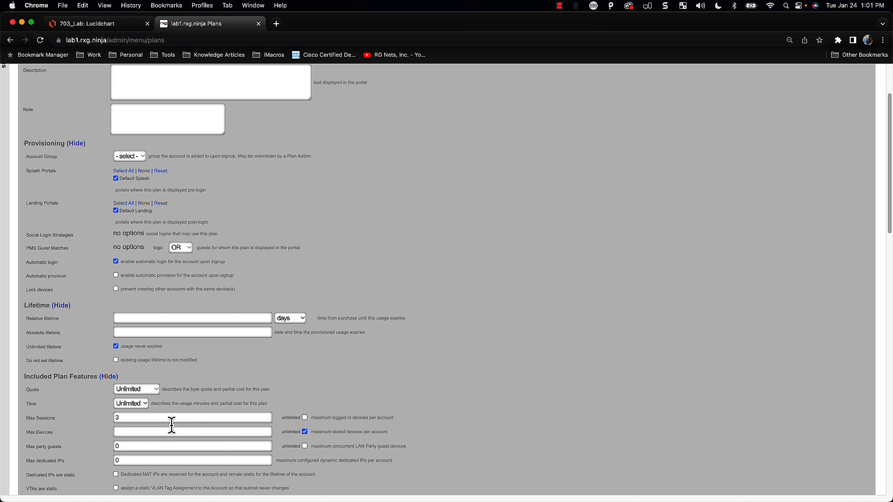
# Start a new account under Identities > Accounts and inspect its Max sessions and Max devices values
pyautogui.moveTo(380, 98)
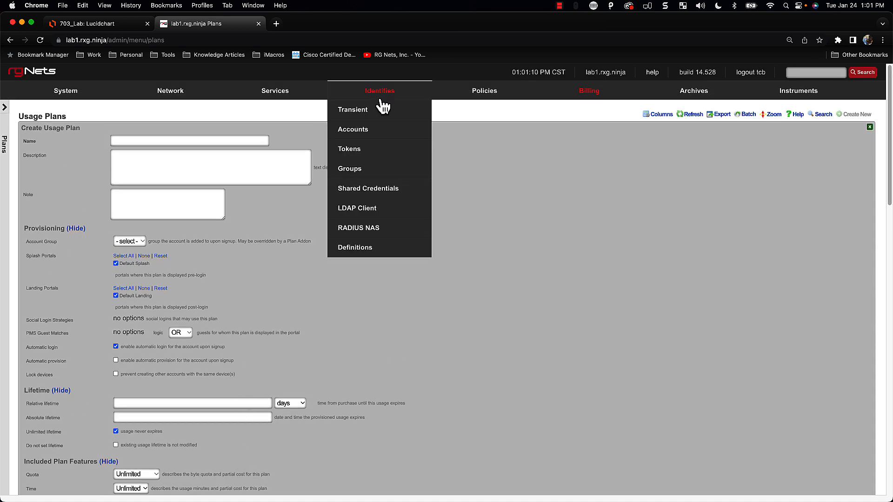
pyautogui.click(348, 134)
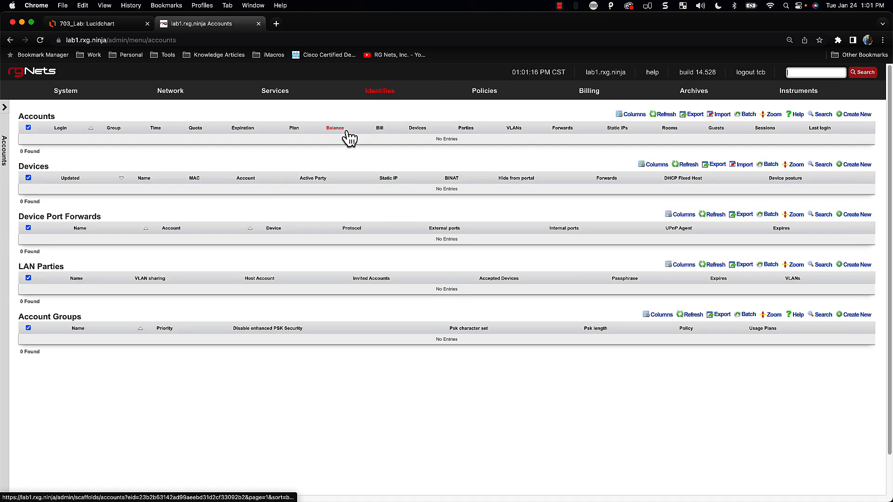
pyautogui.click(871, 114)
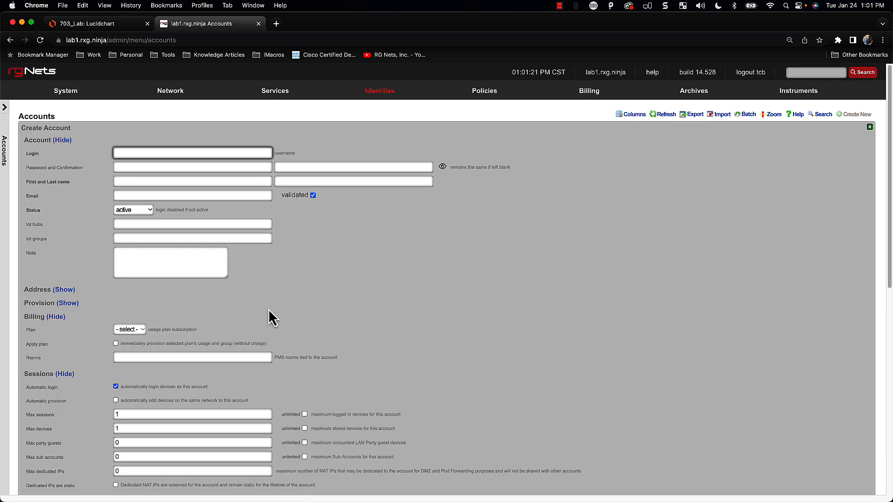
pyautogui.scroll(-5, 272, 319)
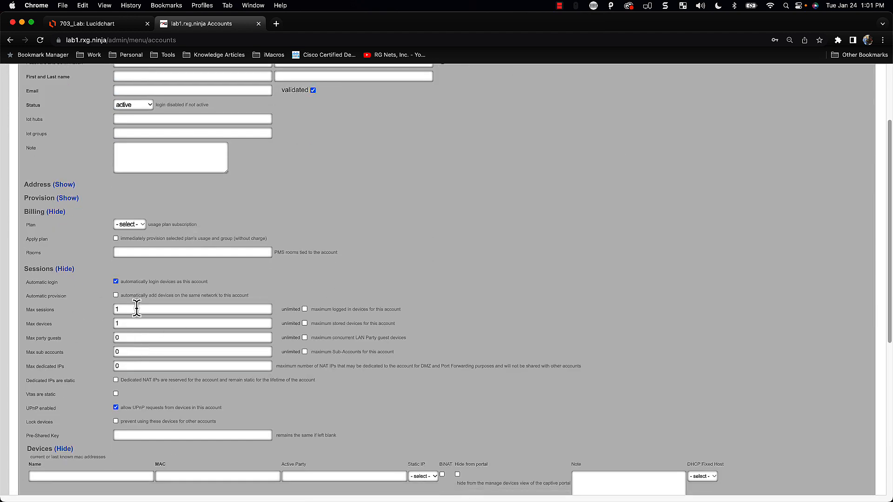
pyautogui.doubleClick(137, 309)
pyautogui.doubleClick(127, 323)
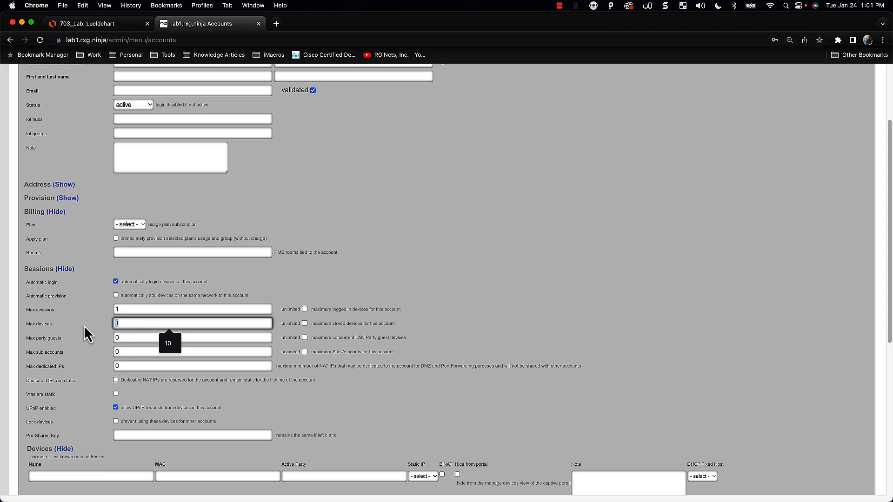
# Leave the Create Account form for the Billing dashboard
pyautogui.scroll(-1, 127, 312)
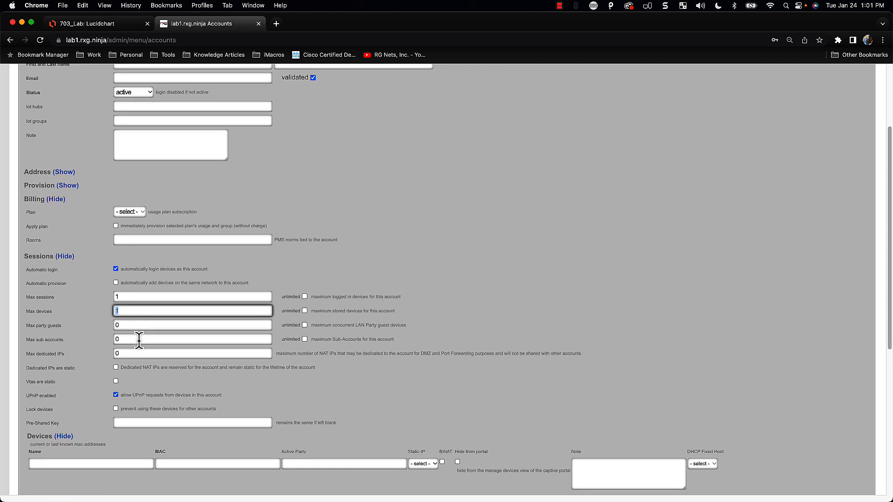
pyautogui.scroll(3, 155, 321)
pyautogui.scroll(3, 428, 278)
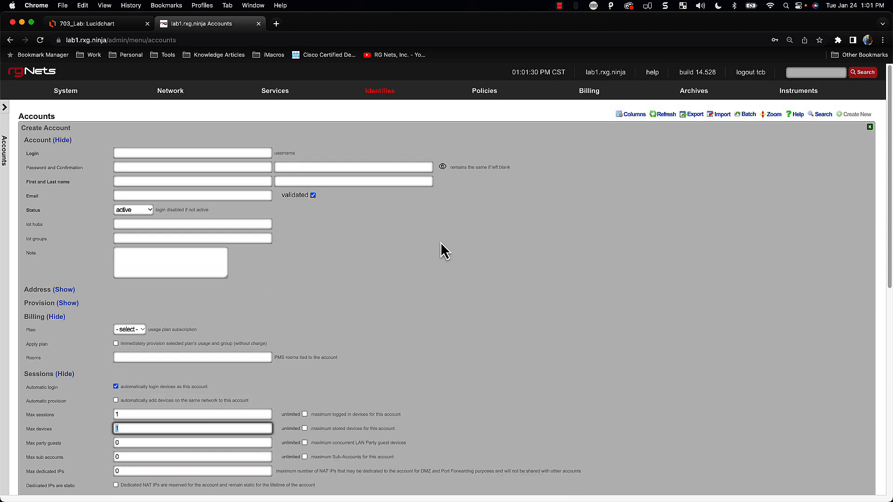
pyautogui.moveTo(486, 94)
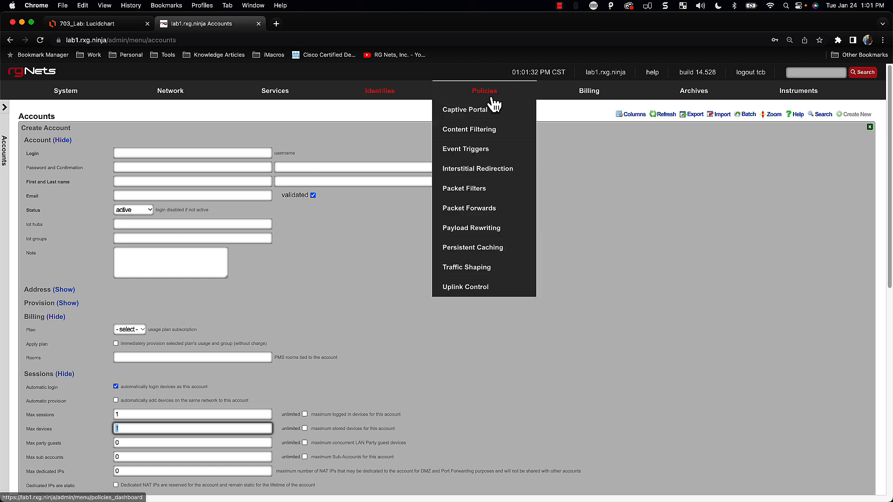
pyautogui.click(577, 95)
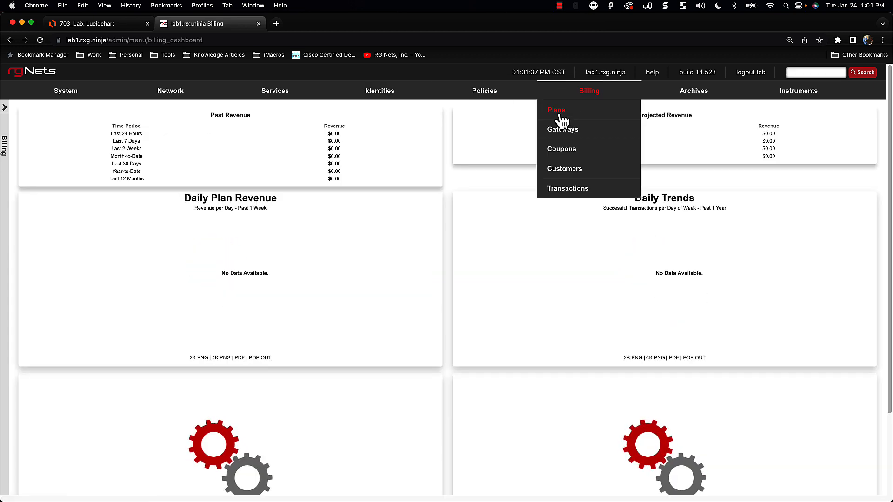
# Open Billing > Plans to review the Usage, Time and Quota Plans tables
pyautogui.click(560, 116)
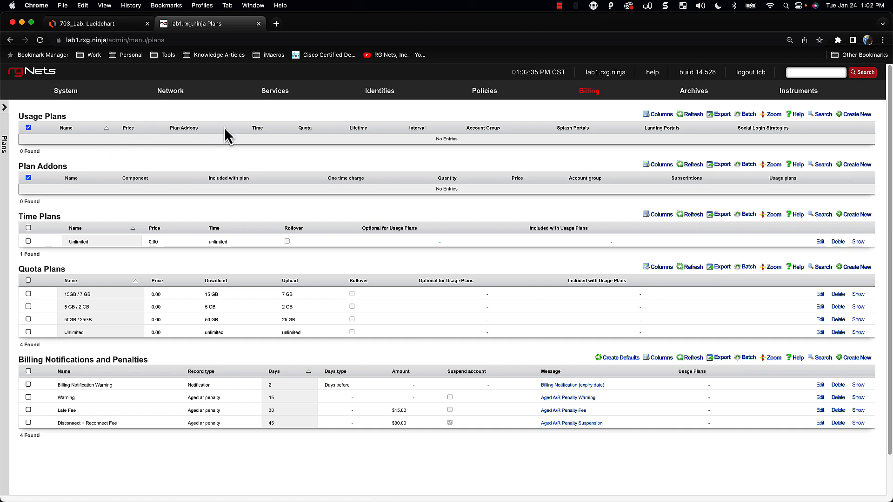
# Open a blank Create Usage Plan form from Billing > Plans, ready at its Name field
pyautogui.moveTo(378, 91)
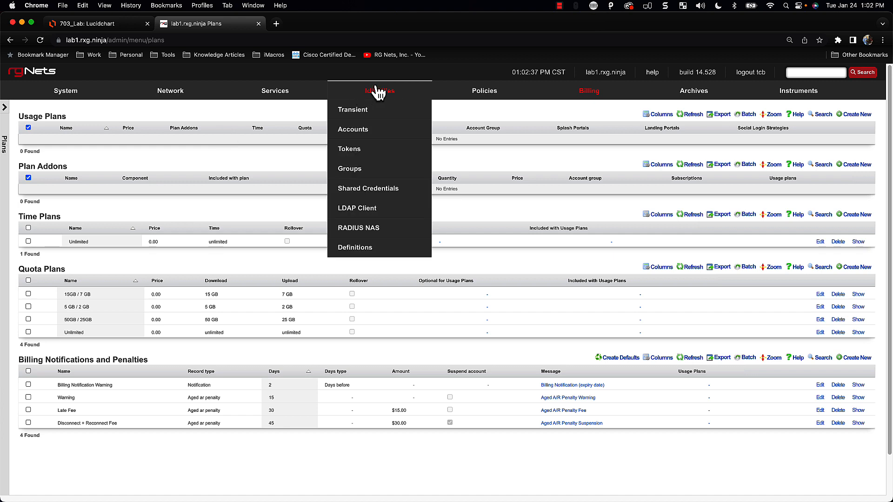
pyautogui.click(359, 132)
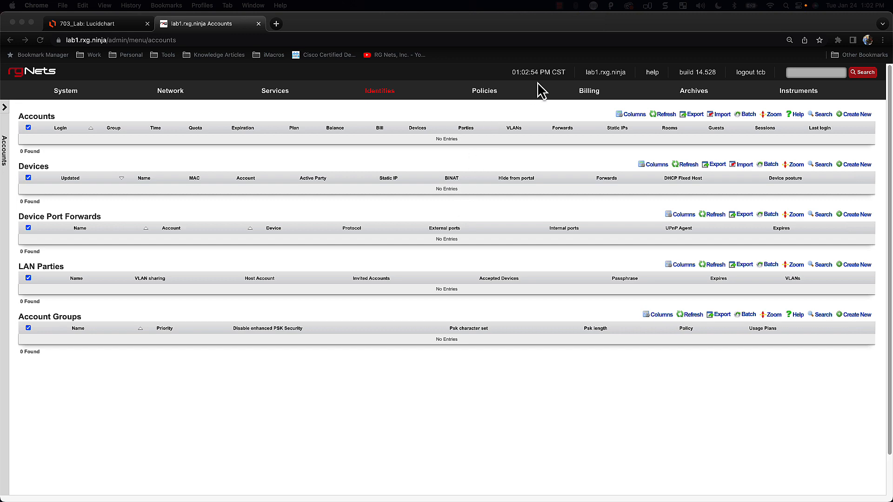
pyautogui.click(590, 93)
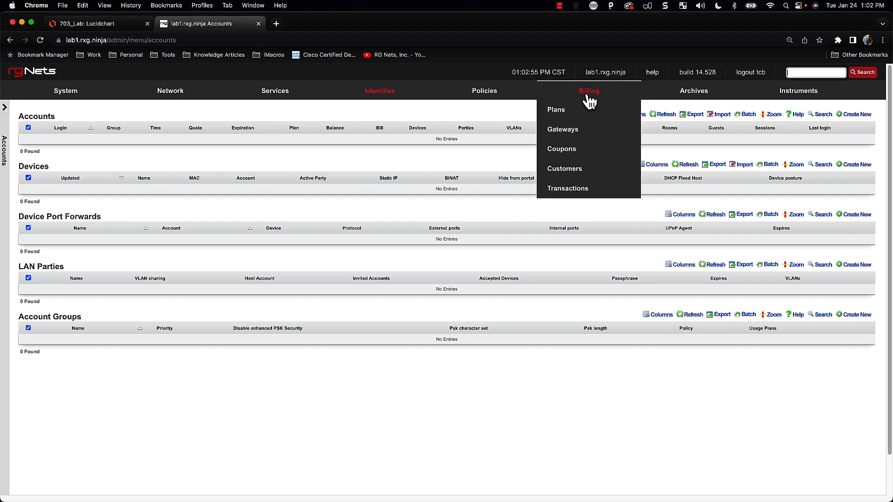
pyautogui.click(565, 116)
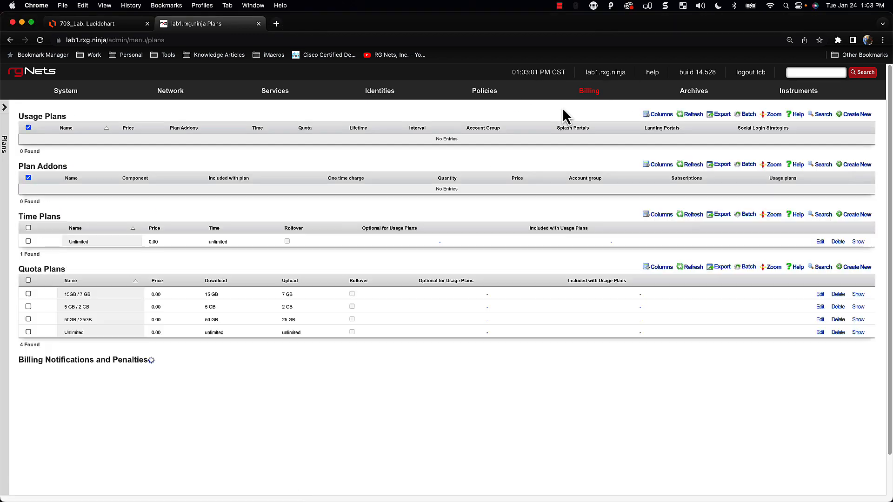
pyautogui.moveTo(521, 106)
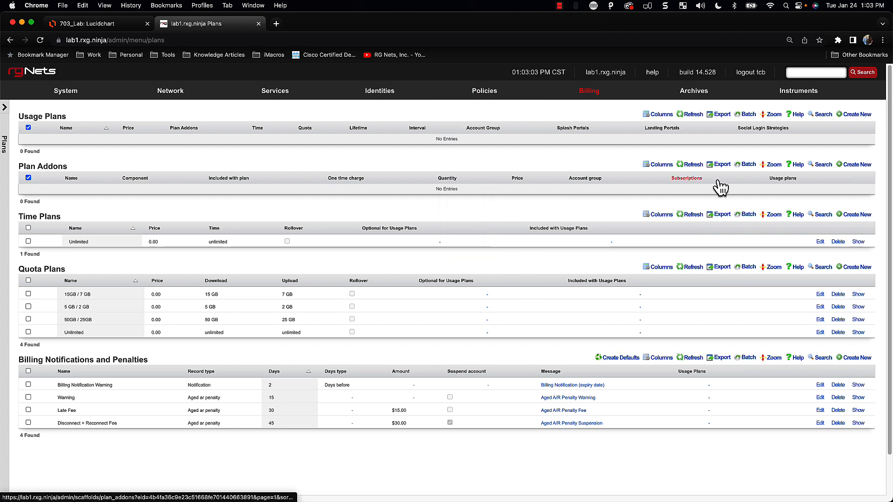
pyautogui.click(858, 115)
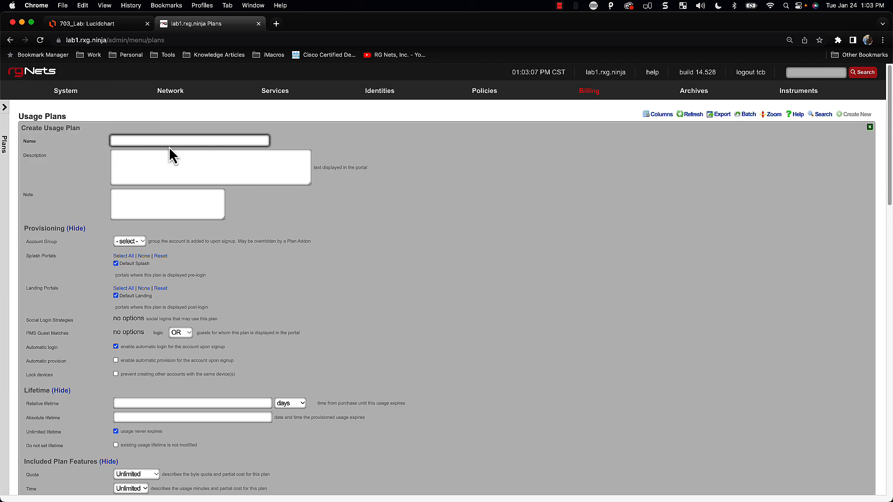
pyautogui.click(169, 141)
# Name the usage plan 'One Day Free 5 GB' using the autofill suggestion
pyautogui.write('One Da')
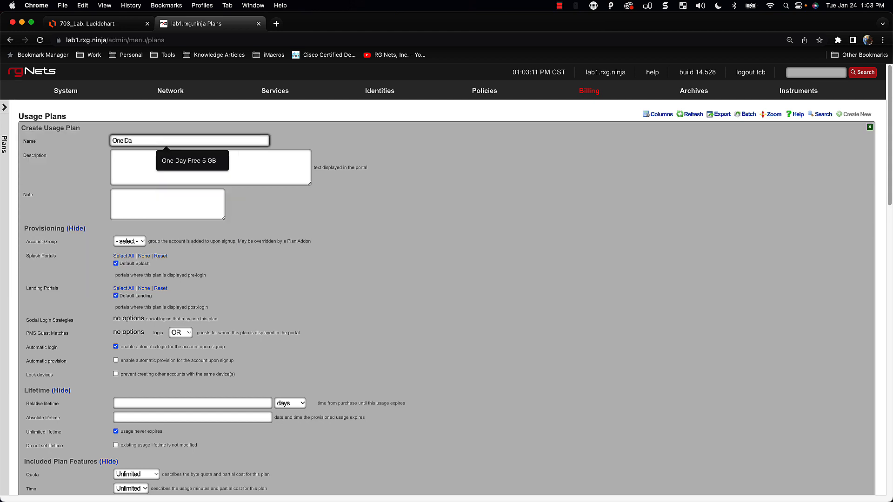
pyautogui.press('Down')
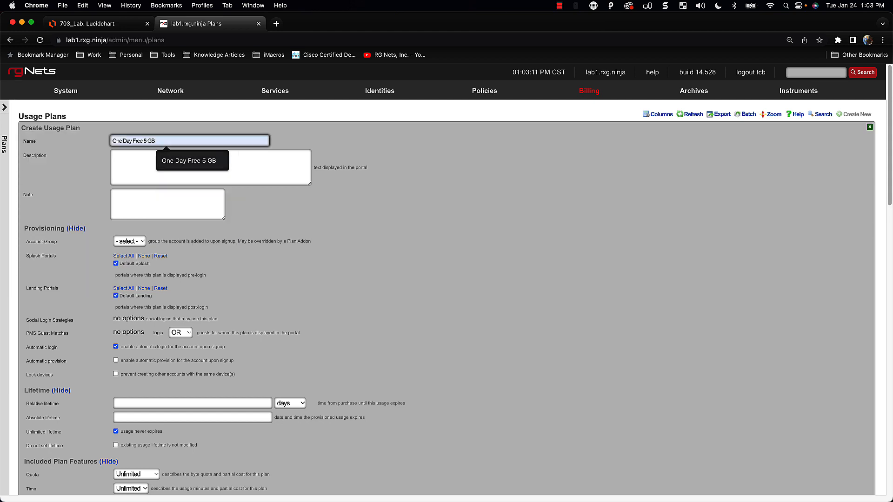
pyautogui.press('Return')
pyautogui.press('Tab')
# Tick Lock devices so other accounts cannot use the same devices
pyautogui.scroll(-1, 240, 265)
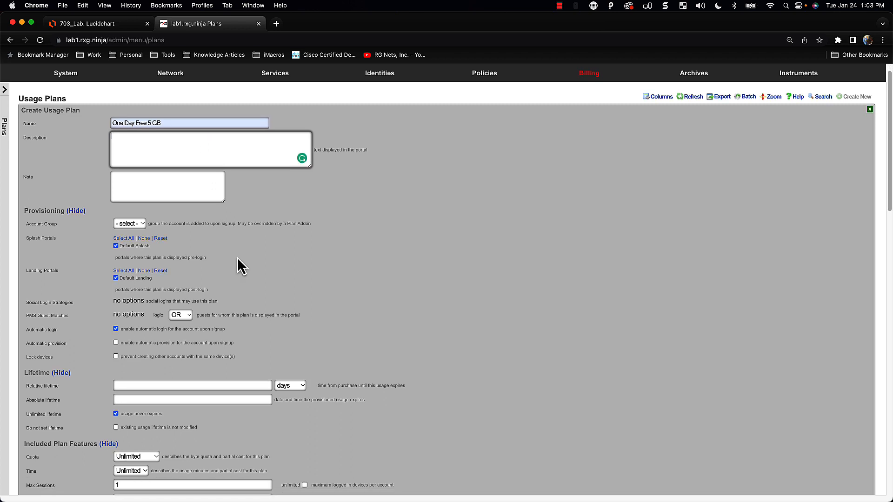
pyautogui.scroll(-1, 172, 241)
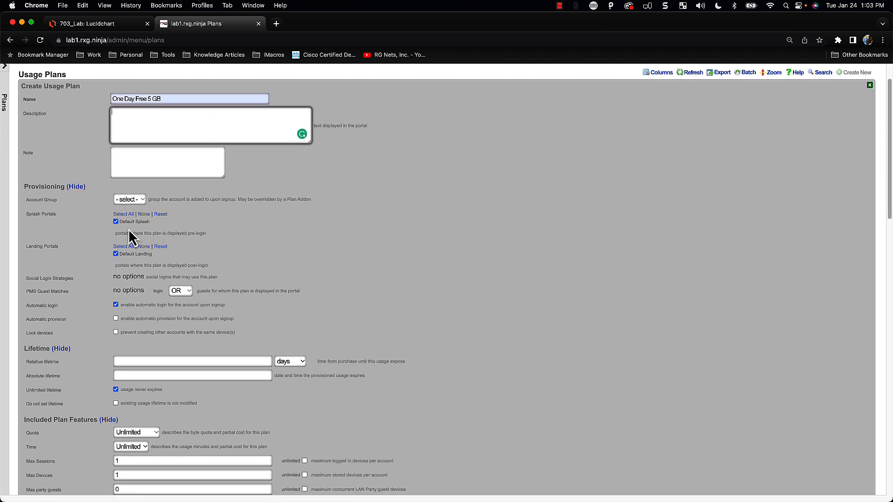
pyautogui.scroll(-2, 141, 258)
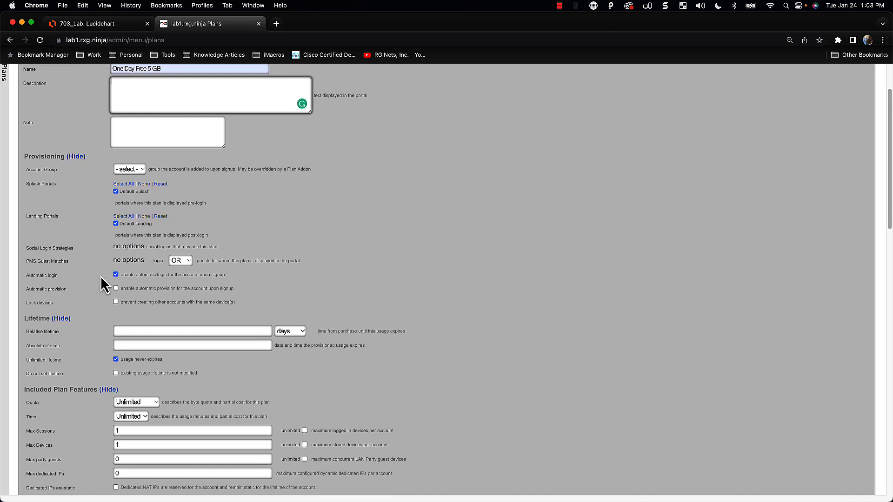
pyautogui.scroll(-1, 124, 285)
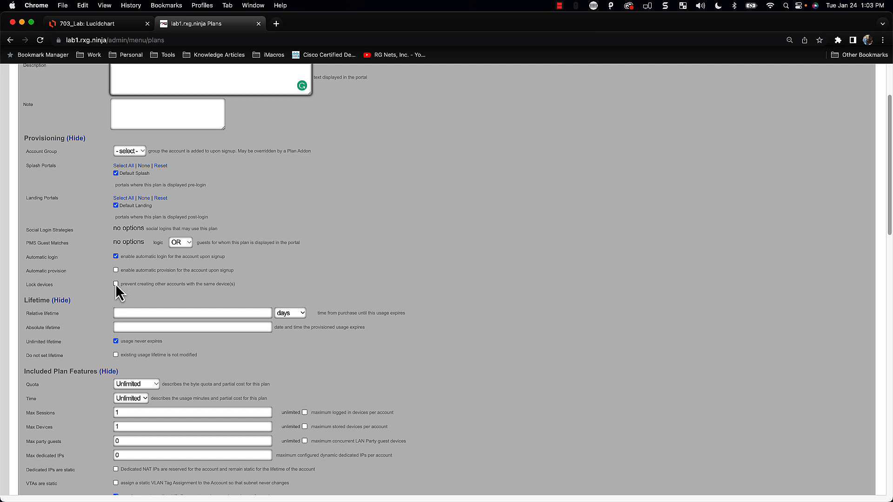
pyautogui.click(116, 283)
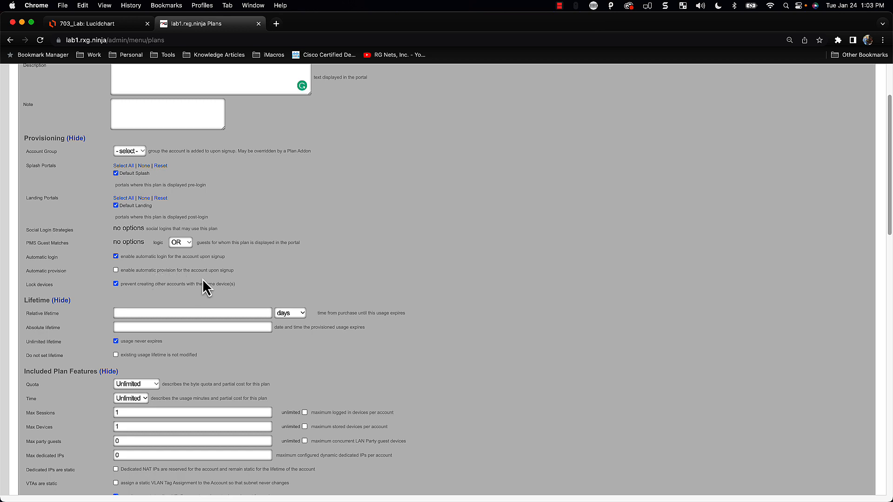
pyautogui.scroll(2, 140, 162)
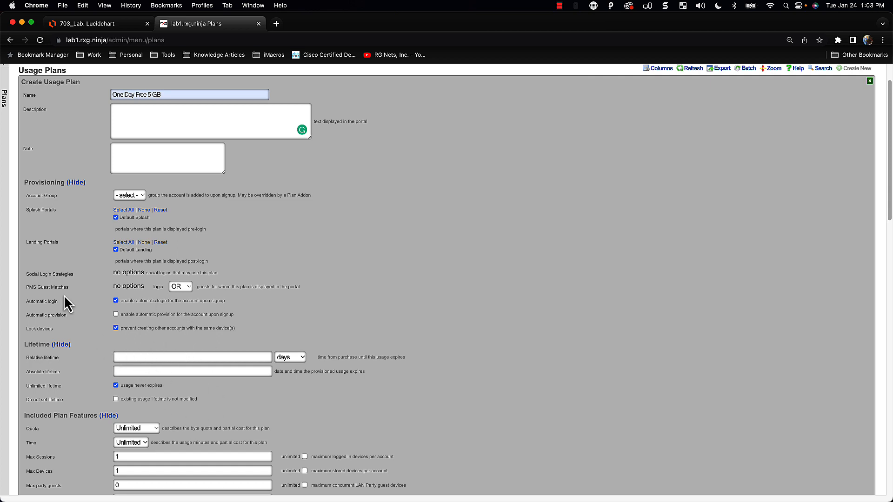
pyautogui.scroll(-2, 225, 398)
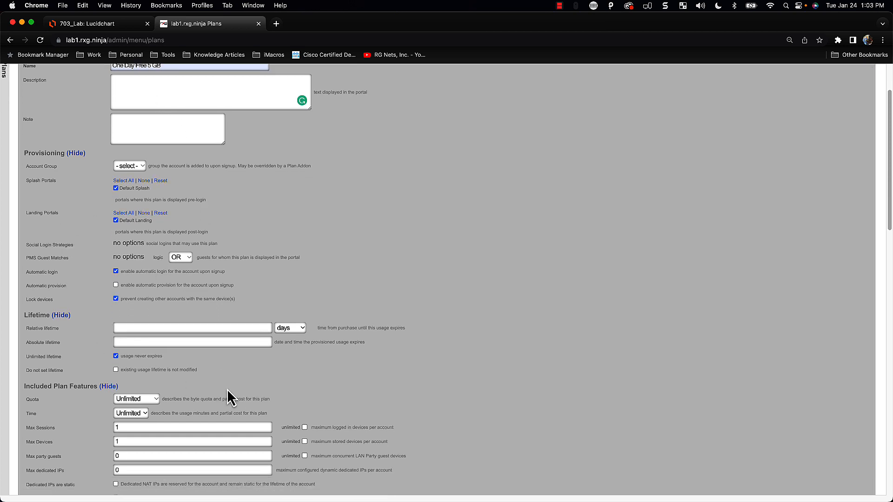
pyautogui.scroll(-5, 228, 389)
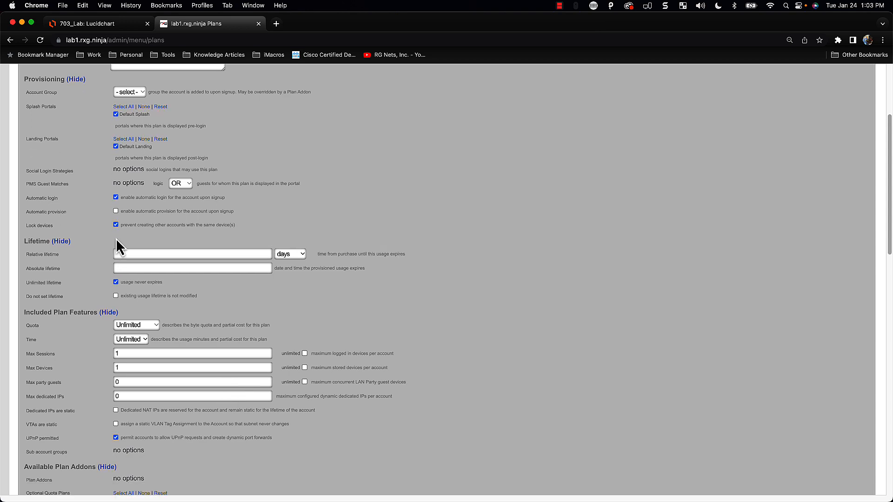
# Set the relative lifetime to 1 day and check the '5 GB' part of the plan name
pyautogui.click(119, 253)
pyautogui.write('1')
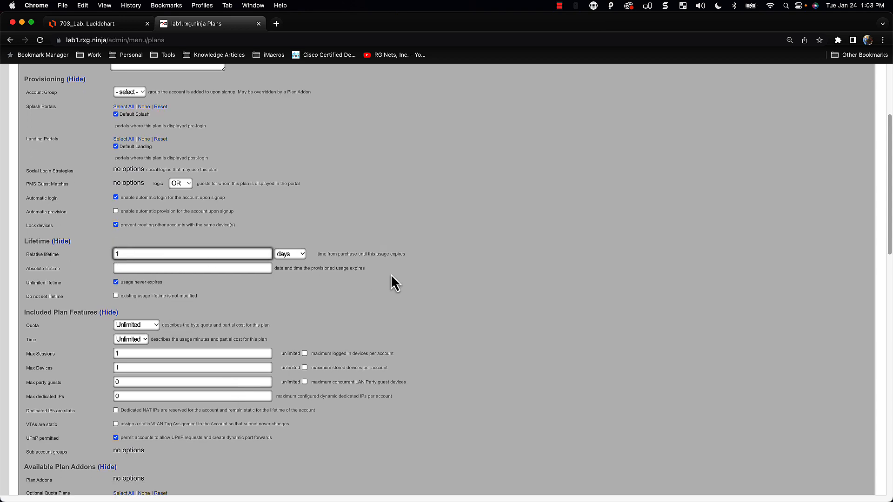
pyautogui.scroll(10, 369, 279)
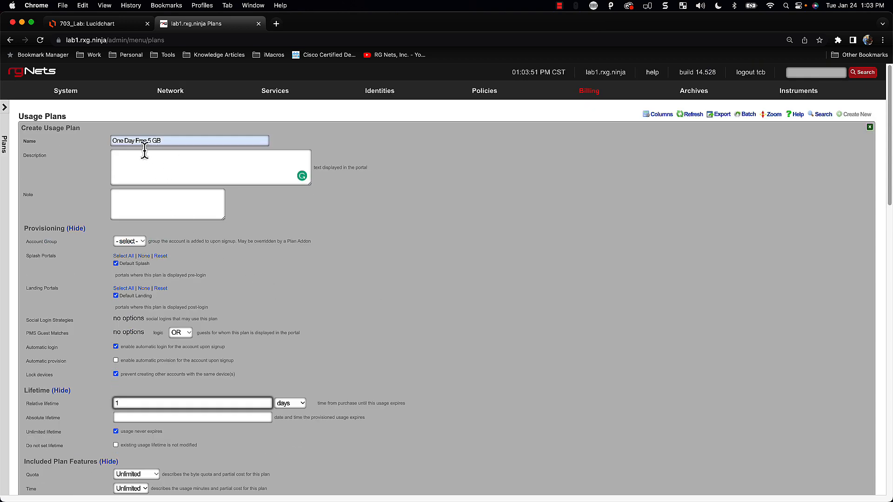
pyautogui.scroll(-4, 309, 319)
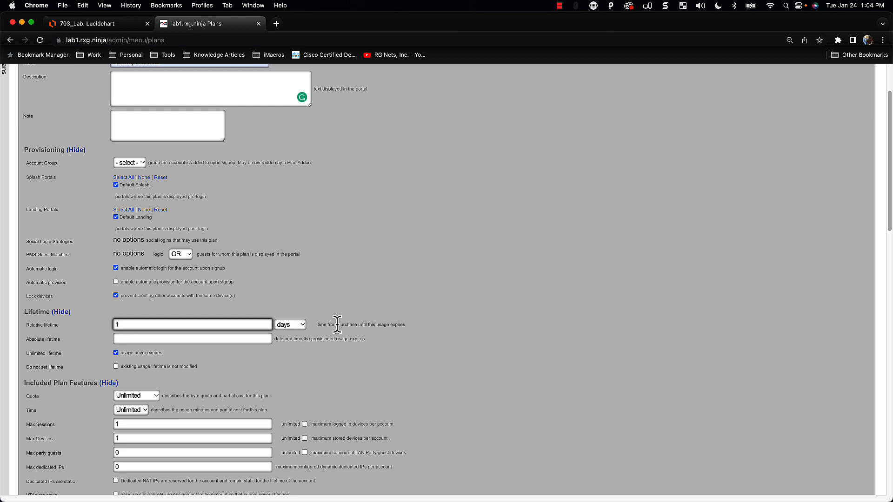
pyautogui.scroll(1, 316, 365)
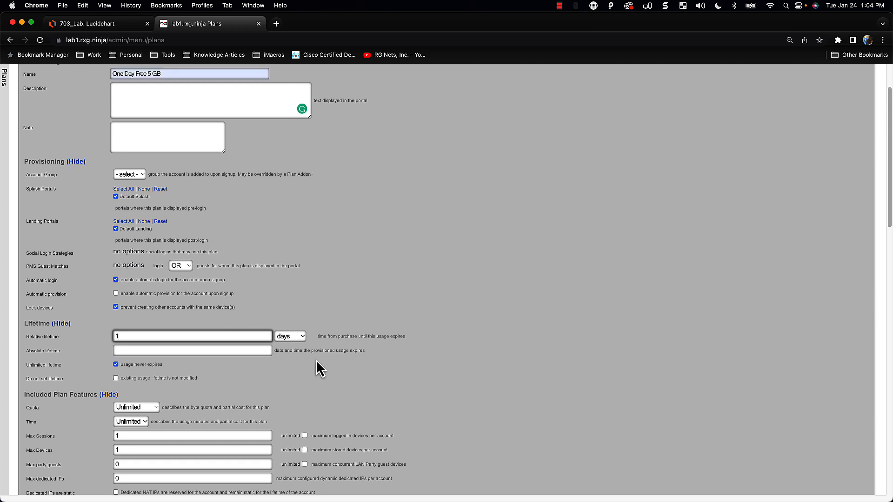
pyautogui.click(149, 74)
pyautogui.moveTo(149, 74); pyautogui.dragTo(163, 74)
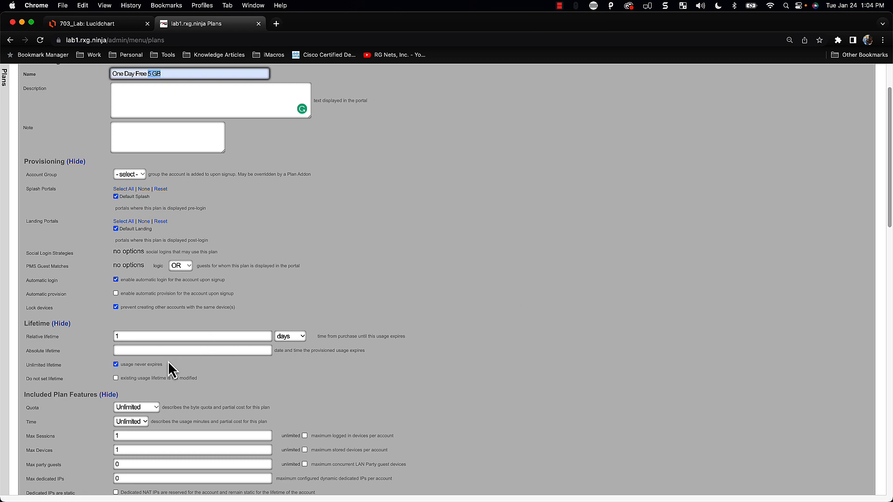
# Uncheck Unlimited lifetime so usage expires one day after purchase
pyautogui.scroll(1, 169, 364)
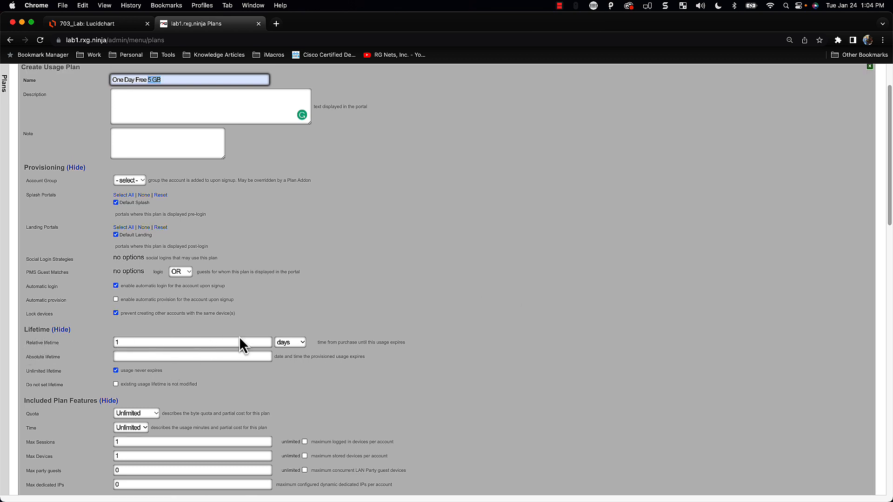
pyautogui.scroll(-5, 225, 339)
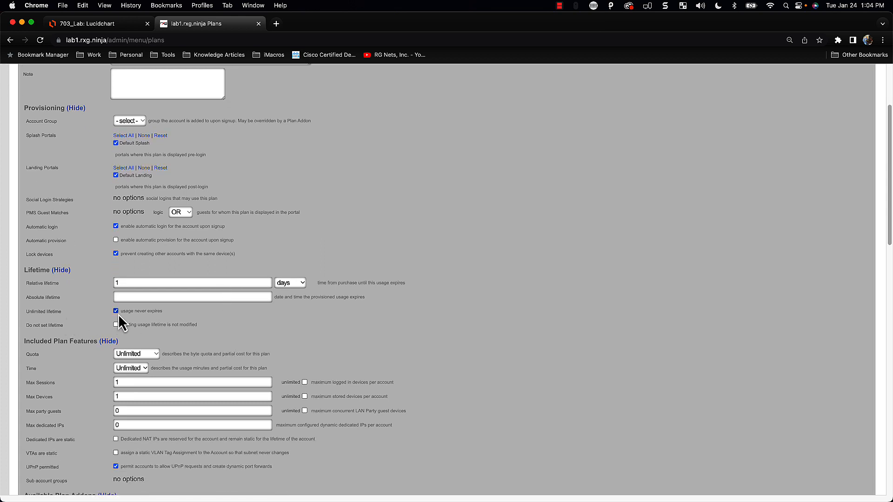
pyautogui.click(124, 282)
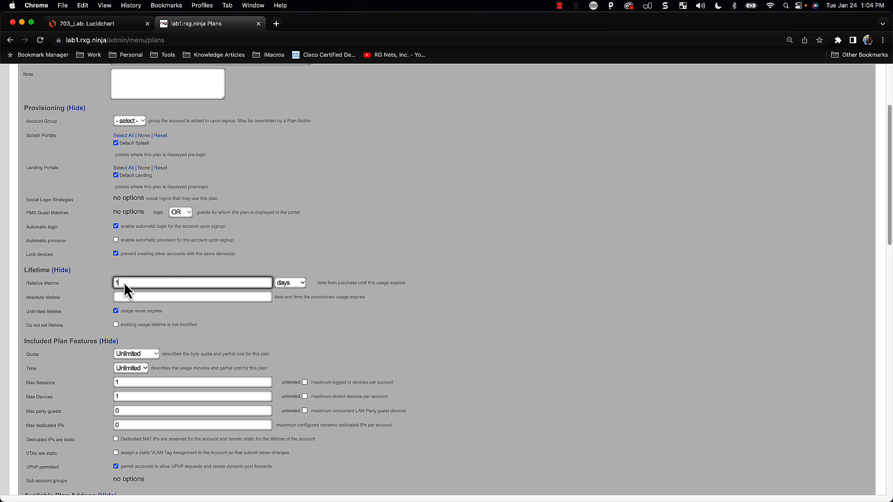
pyautogui.click(116, 312)
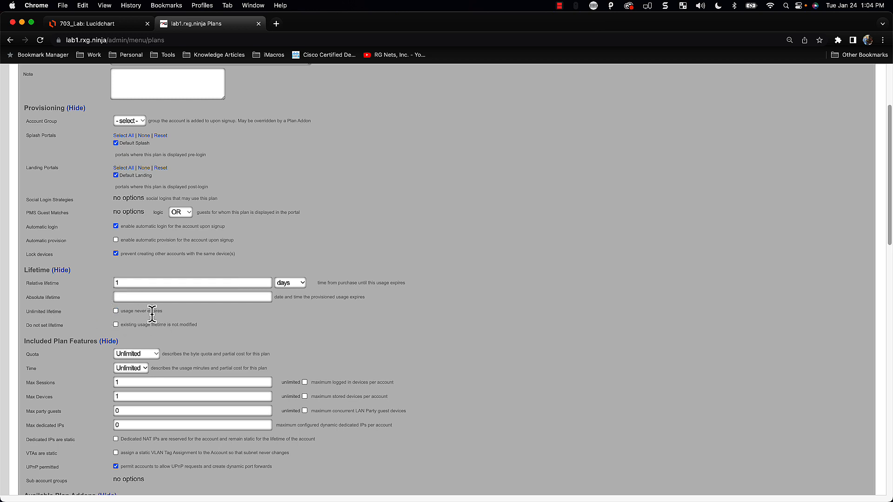
pyautogui.moveTo(163, 309); pyautogui.dragTo(24, 319)
pyautogui.scroll(-2, 244, 330)
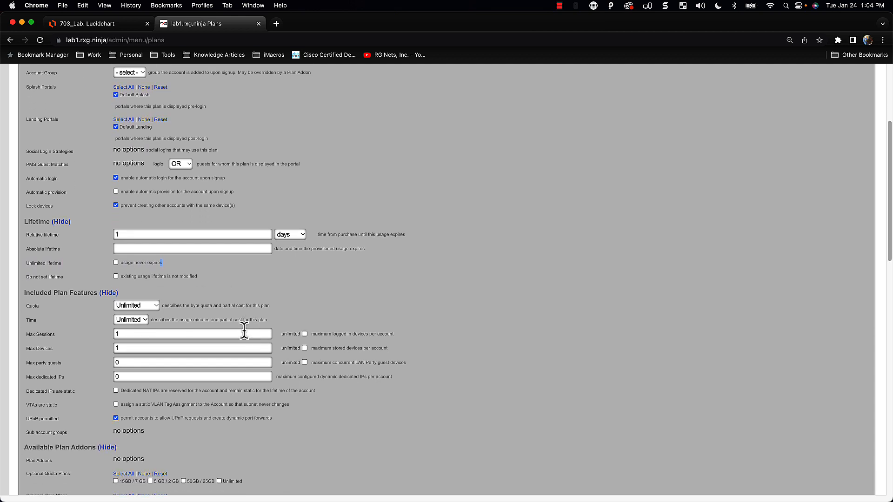
pyautogui.scroll(-1, 244, 332)
# Choose the 5 GB / 2 GB quota, set Max Sessions to 3 and make Max Devices unlimited
pyautogui.click(128, 291)
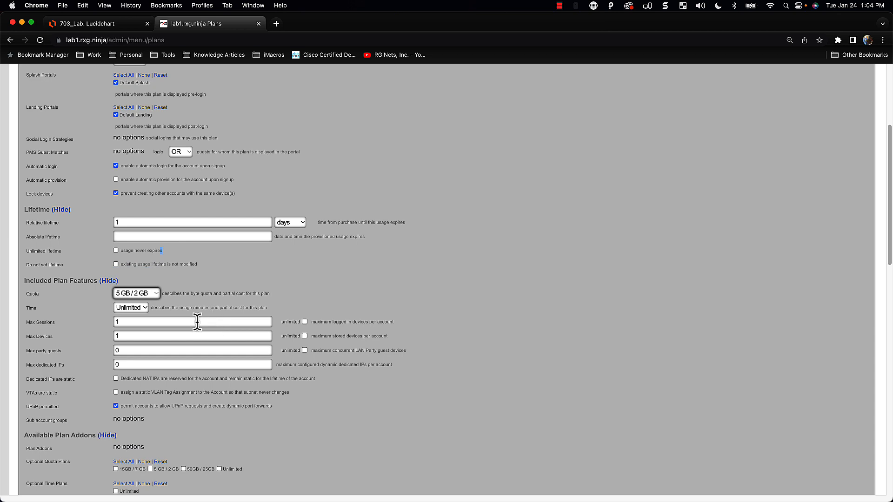
pyautogui.scroll(-1, 259, 349)
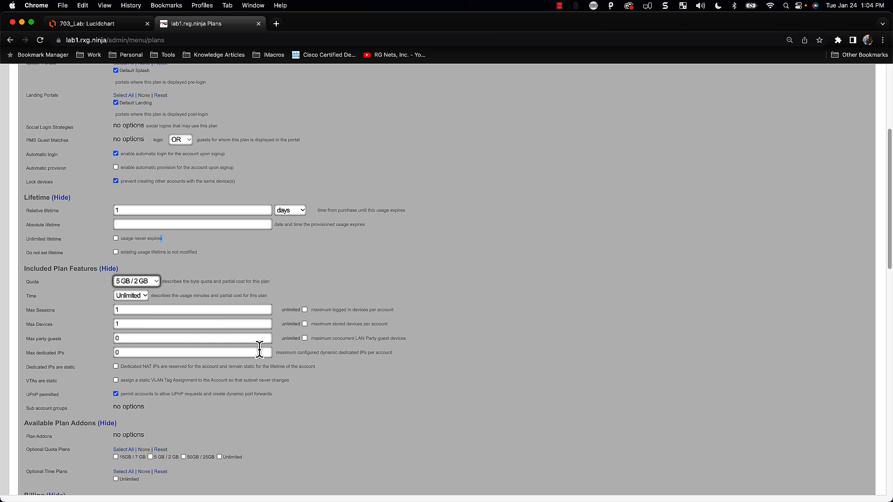
pyautogui.doubleClick(142, 309)
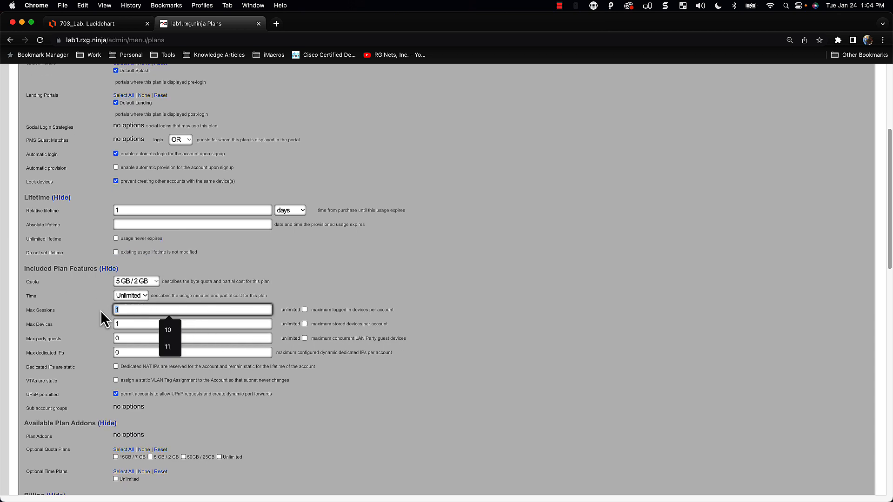
pyautogui.write('3')
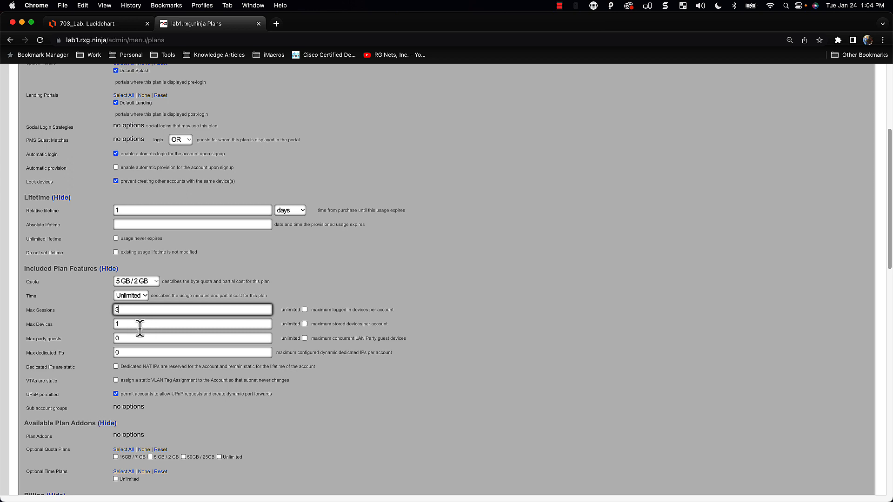
pyautogui.doubleClick(138, 324)
pyautogui.press('BackSpace')
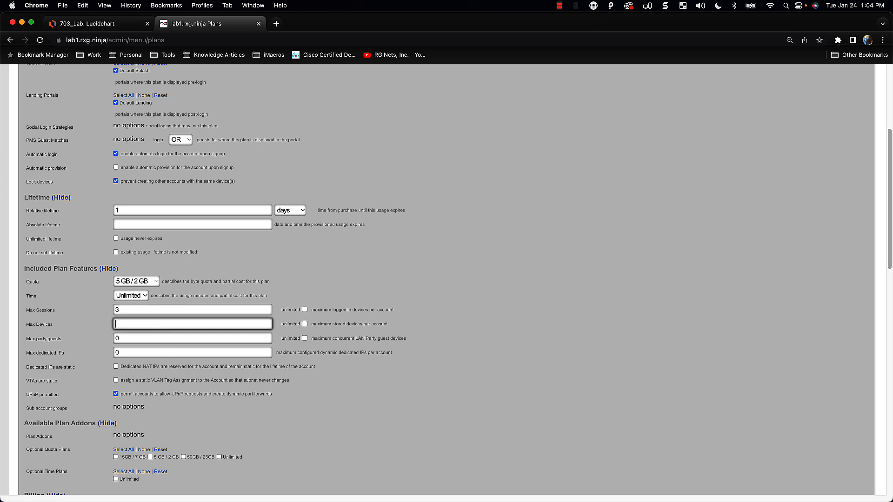
pyautogui.click(305, 324)
# Create the One Day Free 5 GB usage plan from the bottom of the form
pyautogui.scroll(-1, 218, 401)
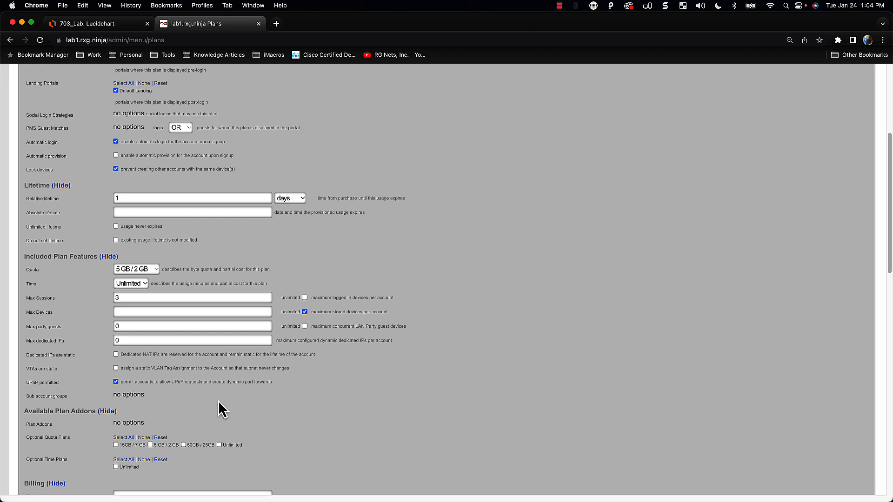
pyautogui.scroll(-2, 219, 400)
pyautogui.scroll(-1, 122, 359)
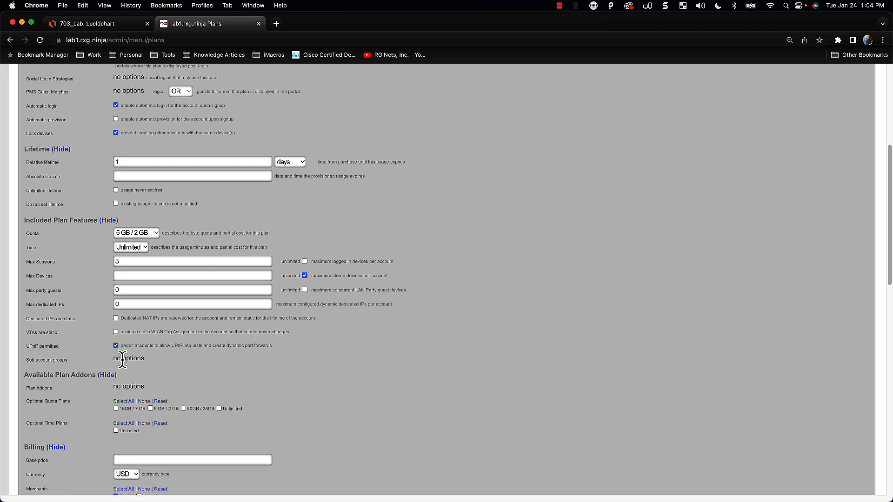
pyautogui.scroll(-4, 122, 359)
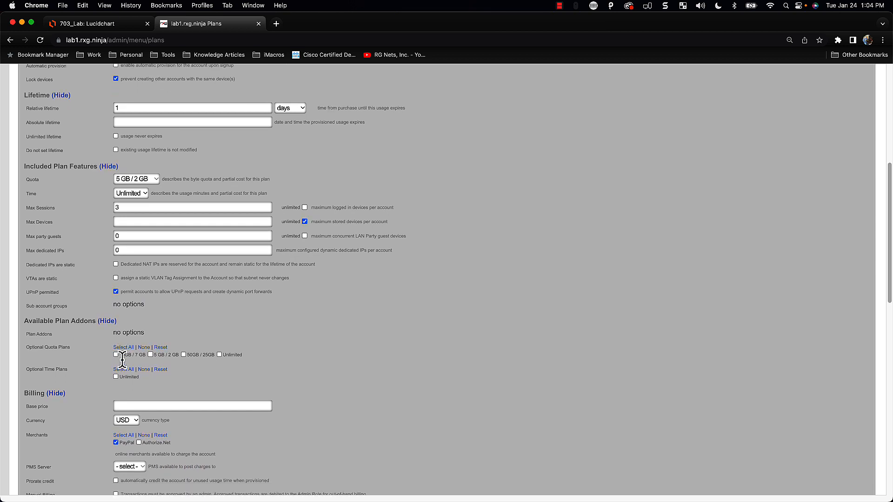
pyautogui.scroll(-3, 122, 359)
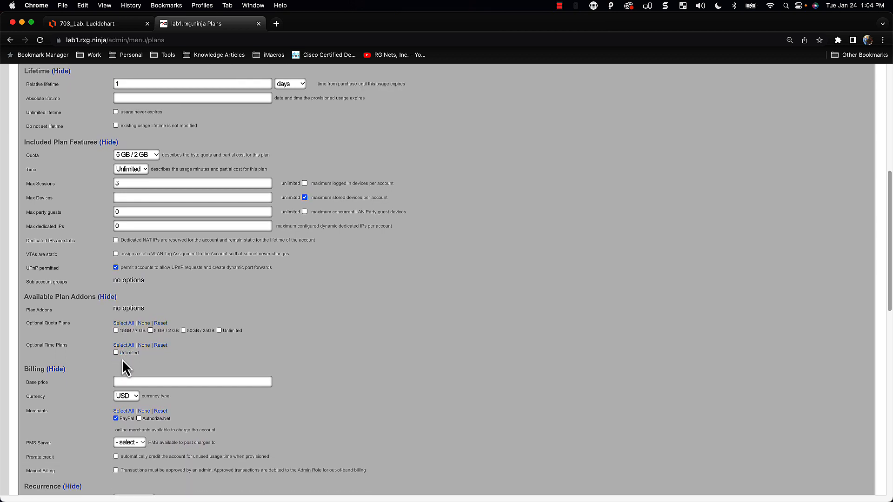
pyautogui.scroll(-3, 122, 361)
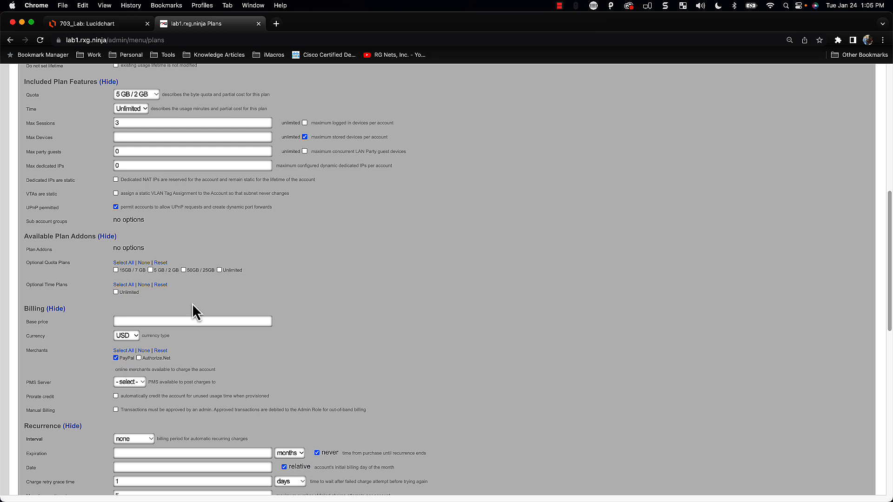
pyautogui.scroll(1, 149, 312)
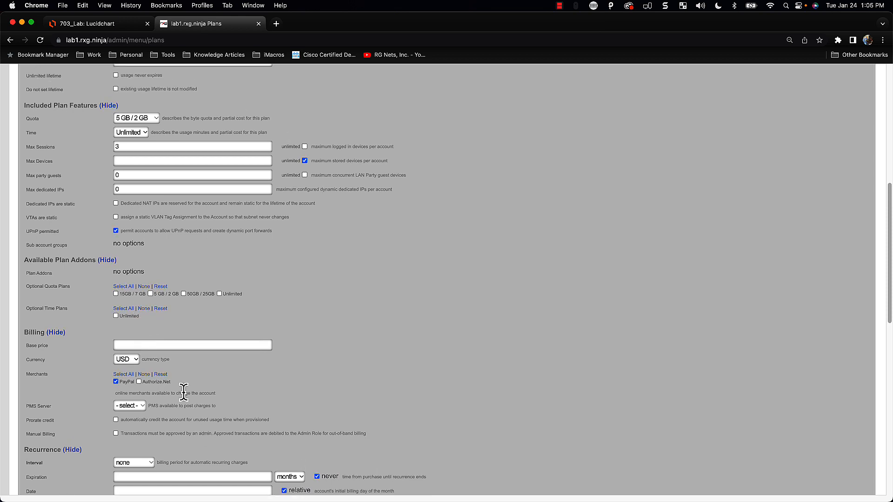
pyautogui.scroll(-1, 182, 392)
pyautogui.scroll(-3, 255, 372)
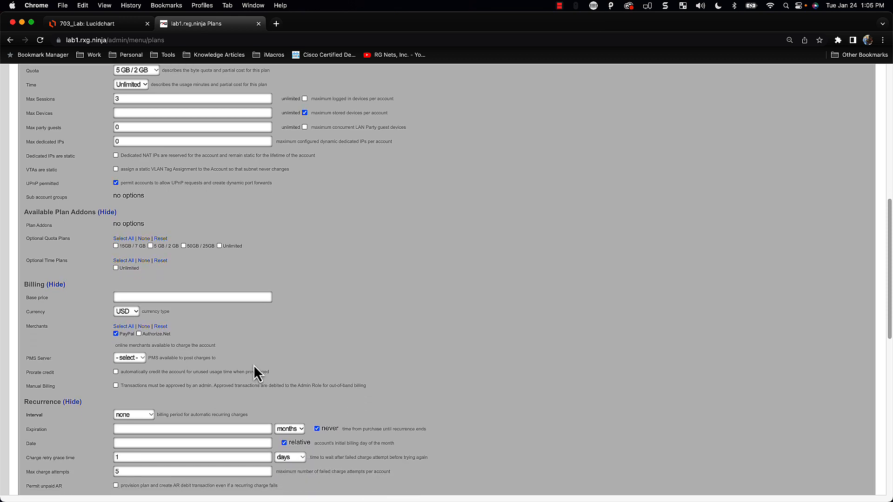
pyautogui.scroll(-3, 254, 365)
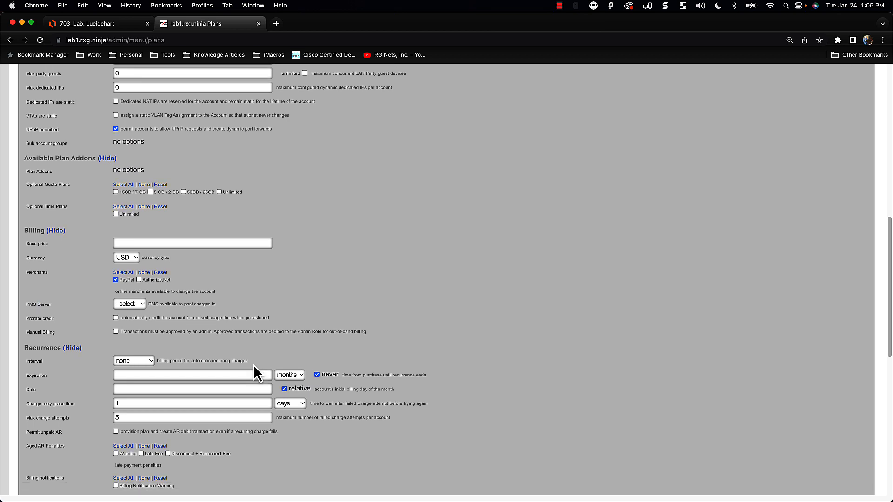
pyautogui.scroll(-4, 254, 366)
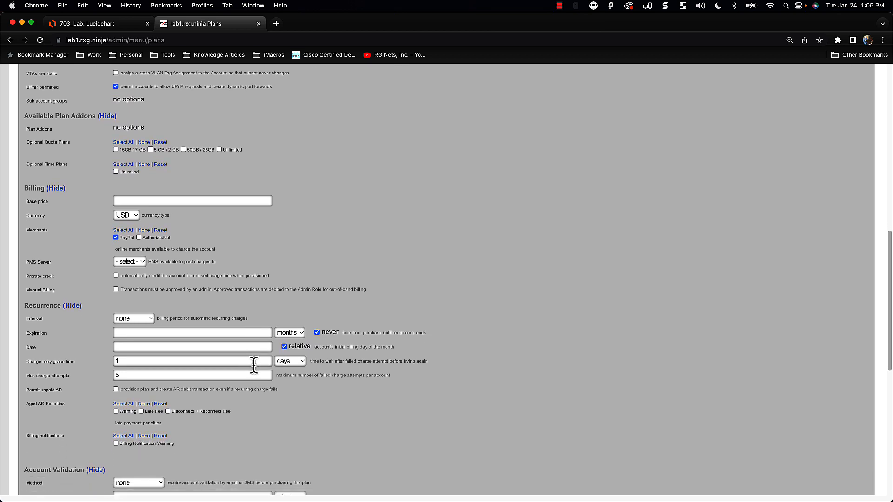
pyautogui.scroll(-2, 254, 365)
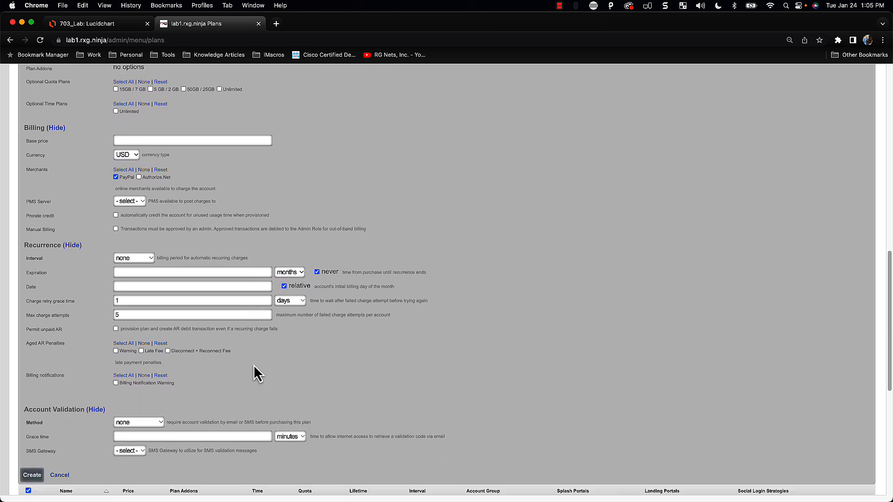
pyautogui.click(32, 475)
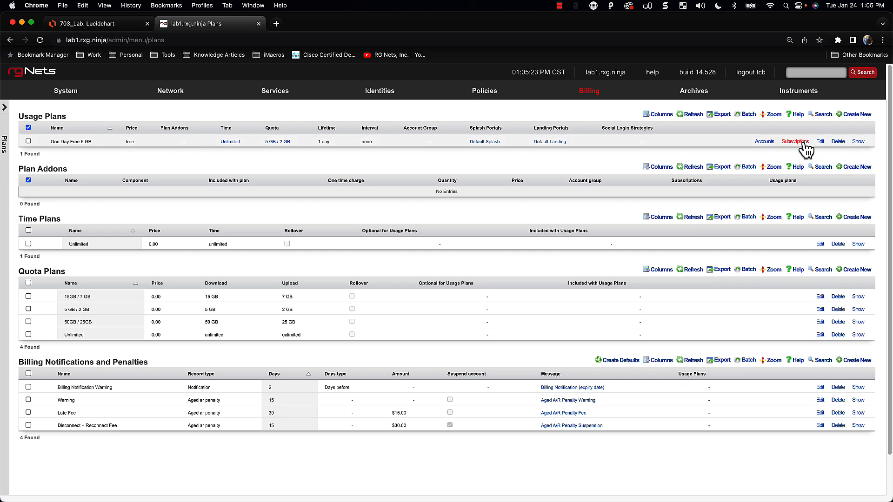
pyautogui.click(820, 141)
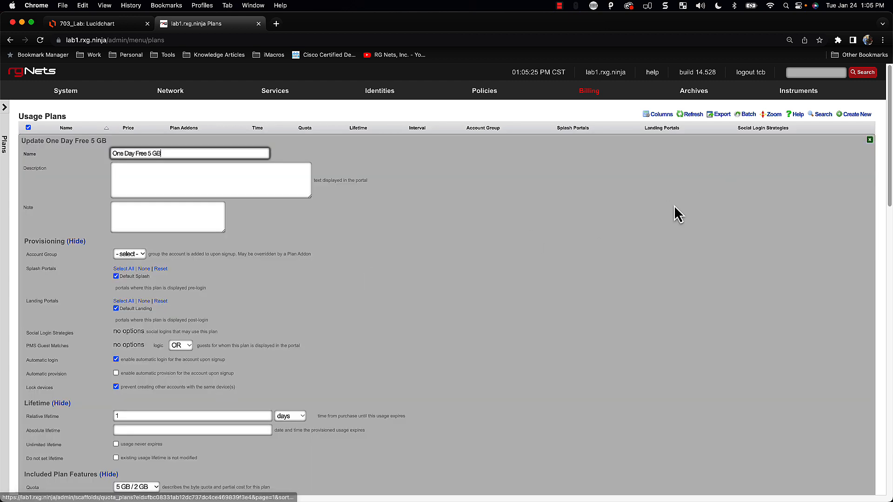
pyautogui.scroll(-2, 272, 325)
pyautogui.scroll(-5, 272, 326)
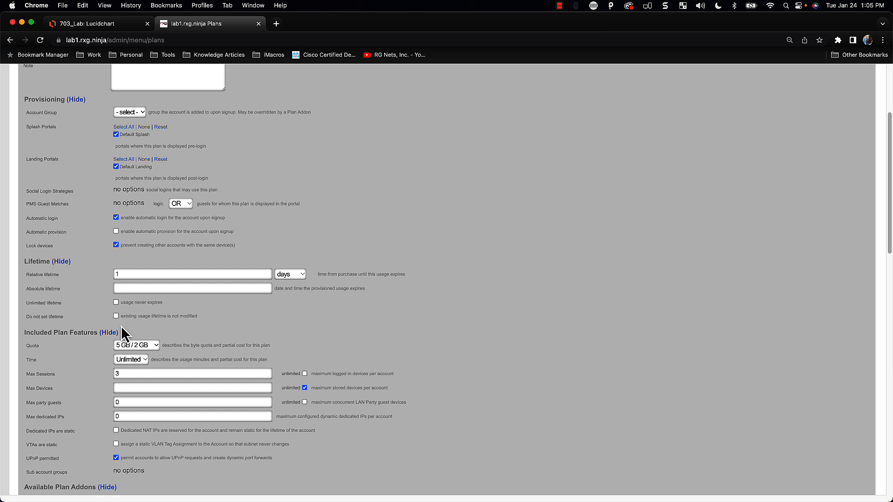
pyautogui.scroll(-1, 121, 326)
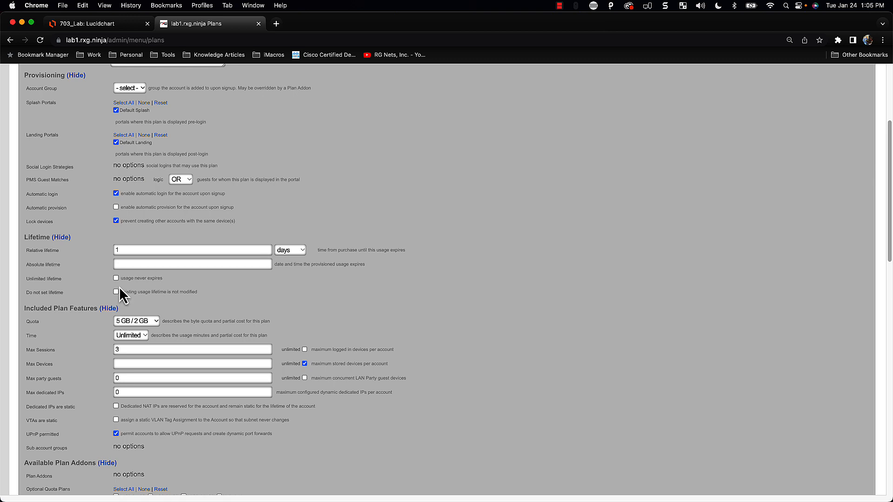
pyautogui.scroll(-15, 131, 353)
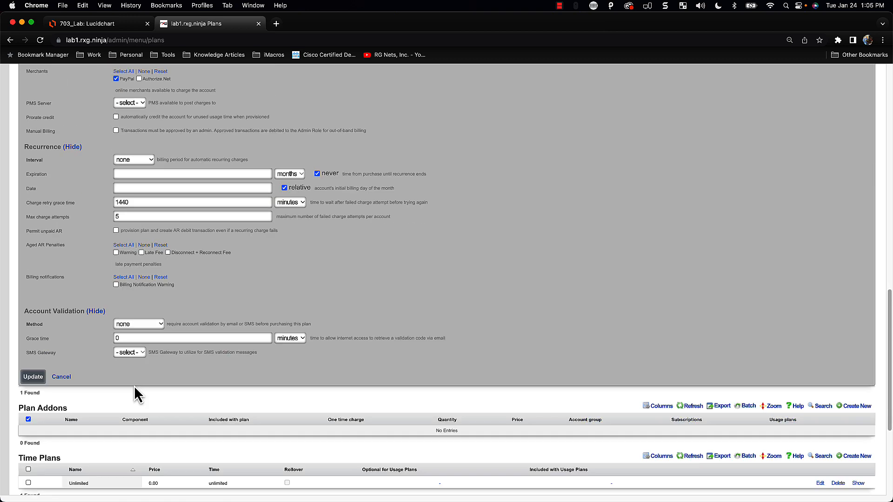
pyautogui.scroll(-1, 130, 391)
pyautogui.click(37, 371)
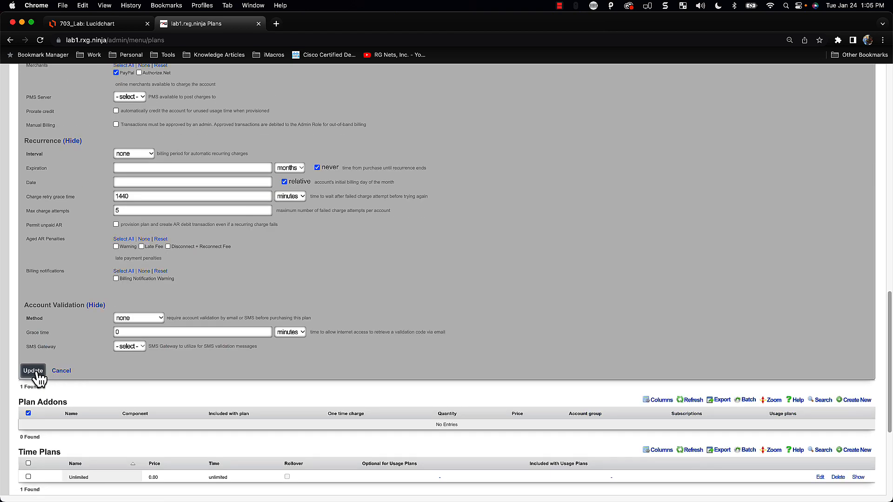
pyautogui.scroll(2, 367, 391)
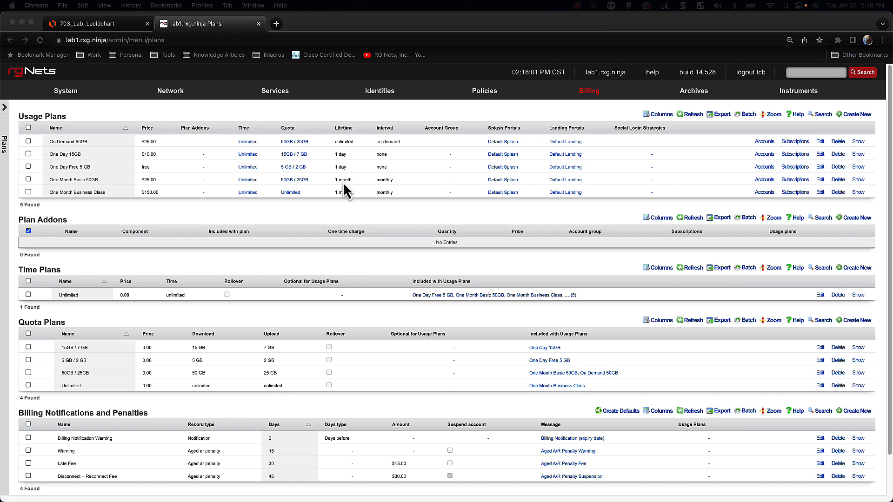
# Bring the admin console showing the five usage plans into focus
pyautogui.click(353, 141)
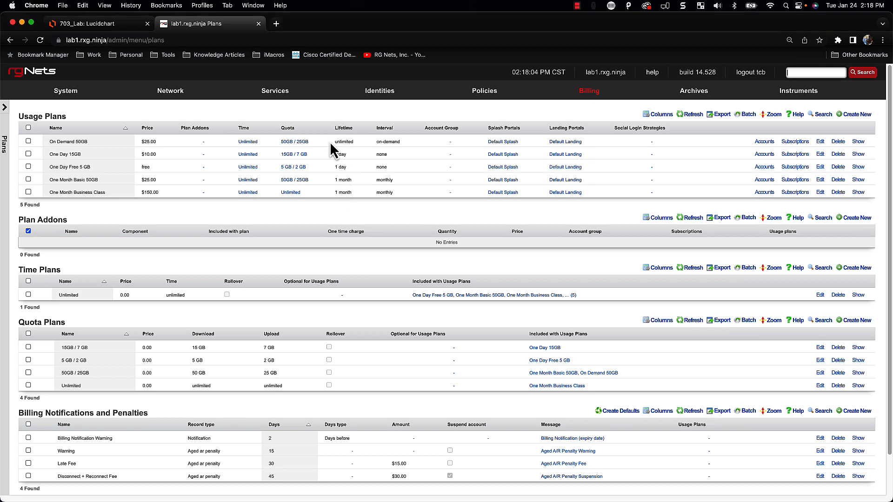
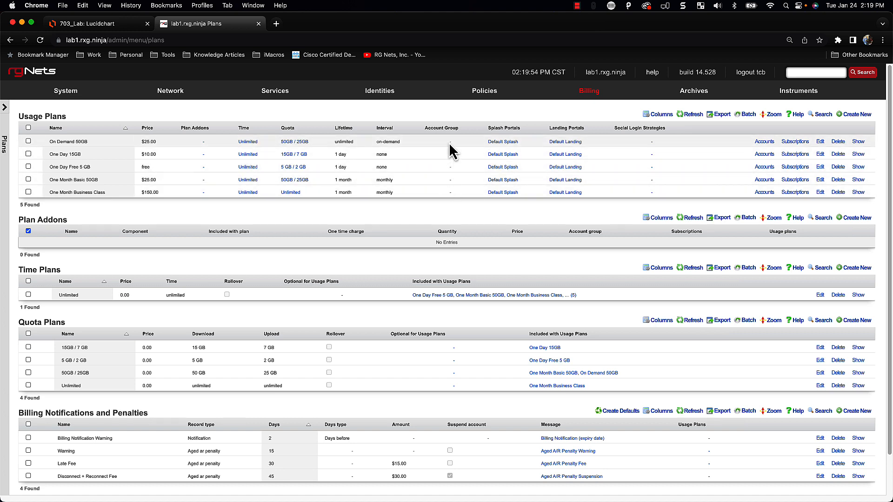
# Open the Policies dashboard showing Default, Pre-Auth / Guest, vSZ and its policy graph
pyautogui.click(477, 96)
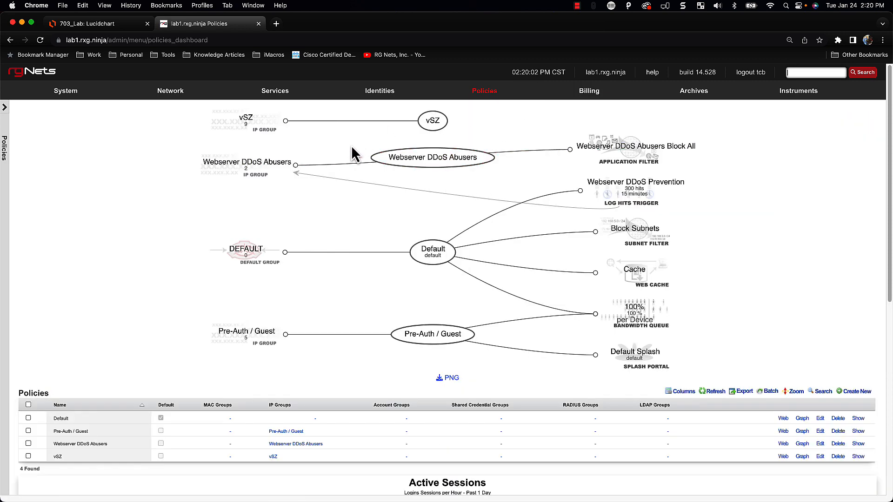
# Go to Identities > Groups, listing the Pre-Auth / Guest, Webserver DDoS Abusers and vSZ IP groups
pyautogui.scroll(-2, 361, 235)
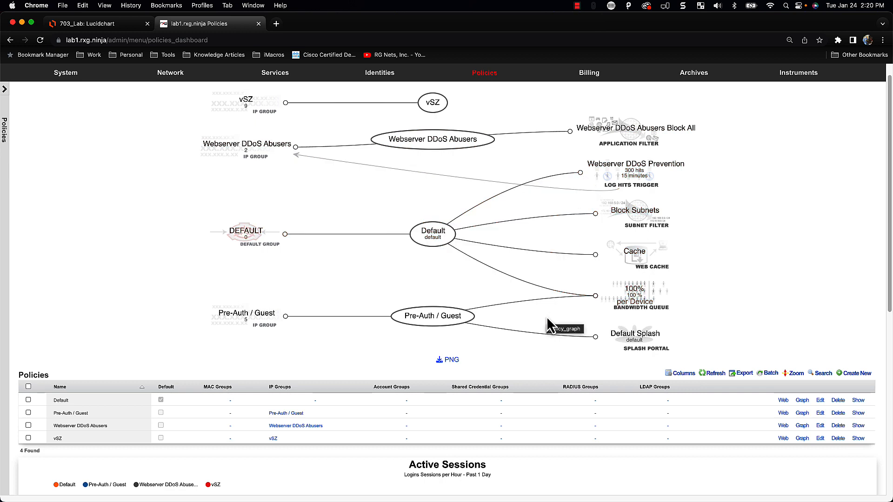
pyautogui.moveTo(377, 79)
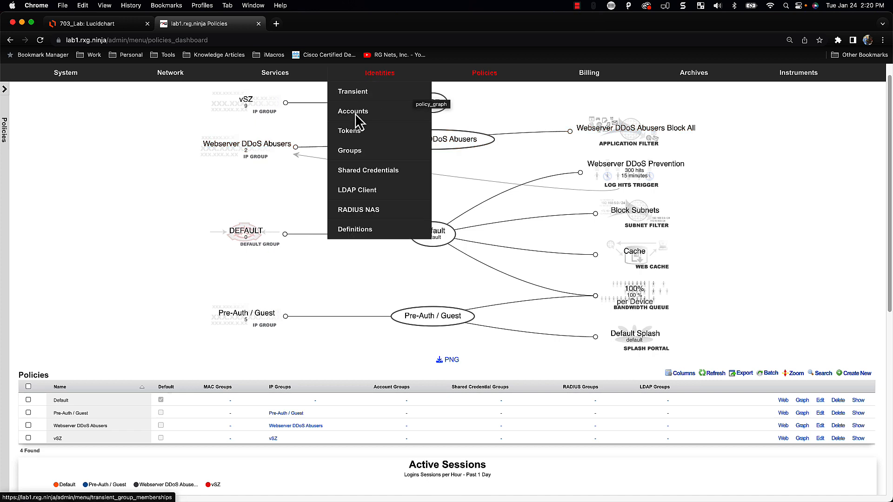
pyautogui.click(342, 151)
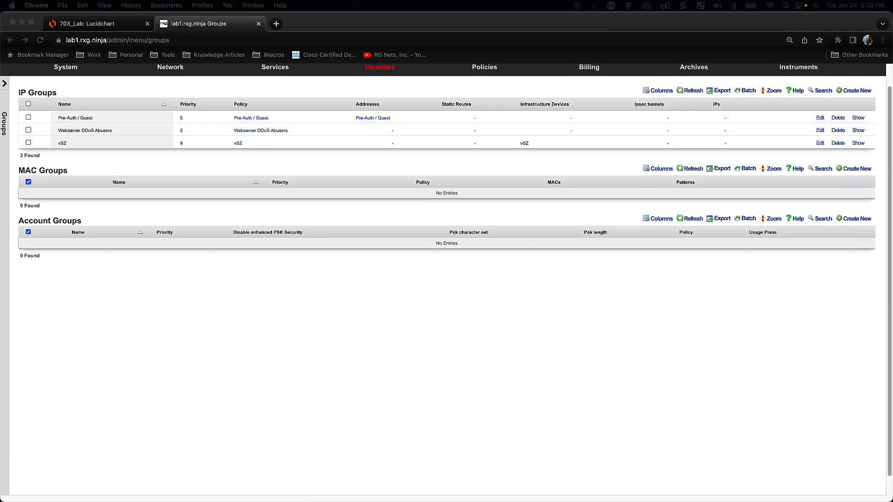
# Create the Free account group linked to the One Day Free 5 GB plan
pyautogui.click(864, 225)
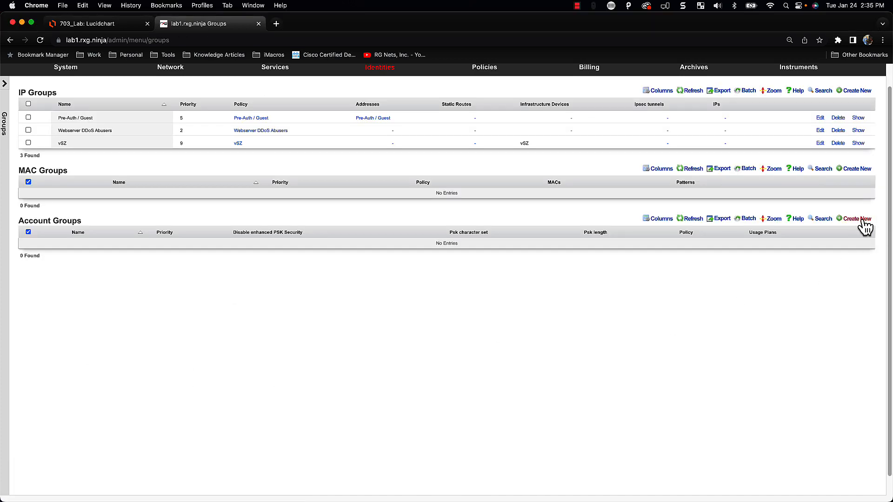
pyautogui.click(863, 220)
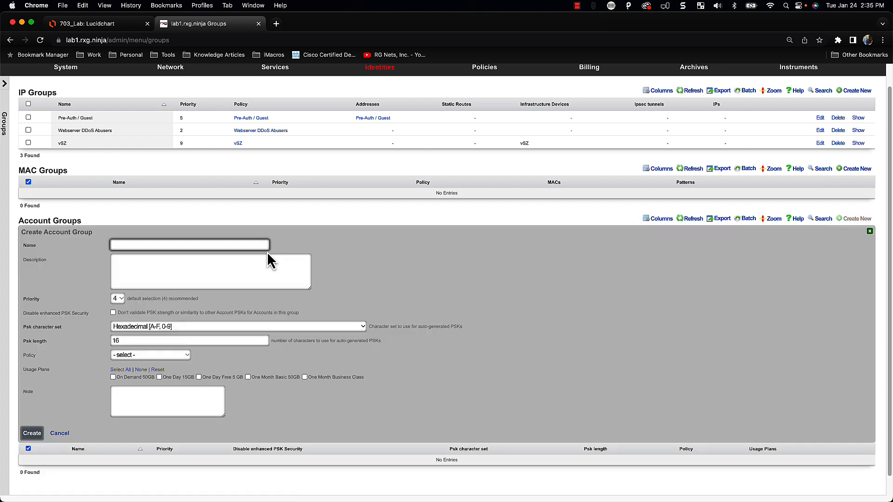
pyautogui.write('Free')
pyautogui.press('Tab')
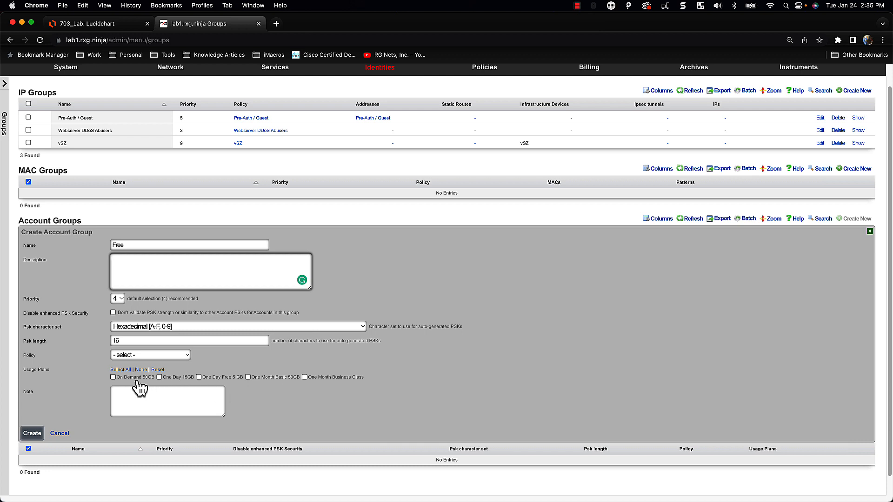
pyautogui.click(199, 377)
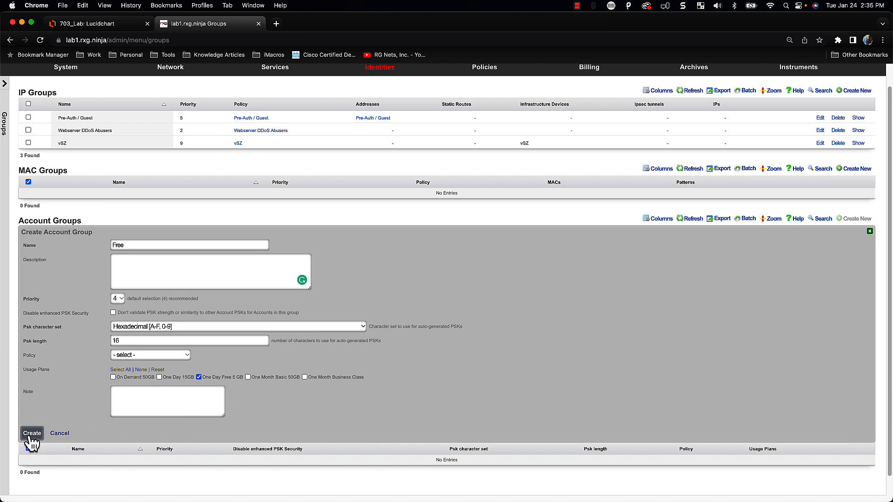
pyautogui.click(33, 434)
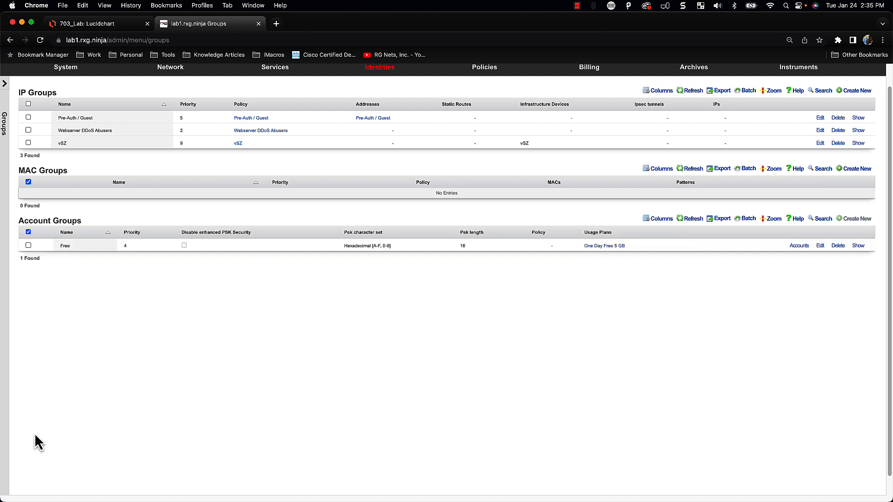
# Create the Basic account group linked to the One Month Basic 50GB plan
pyautogui.click(848, 222)
pyautogui.write('Basic')
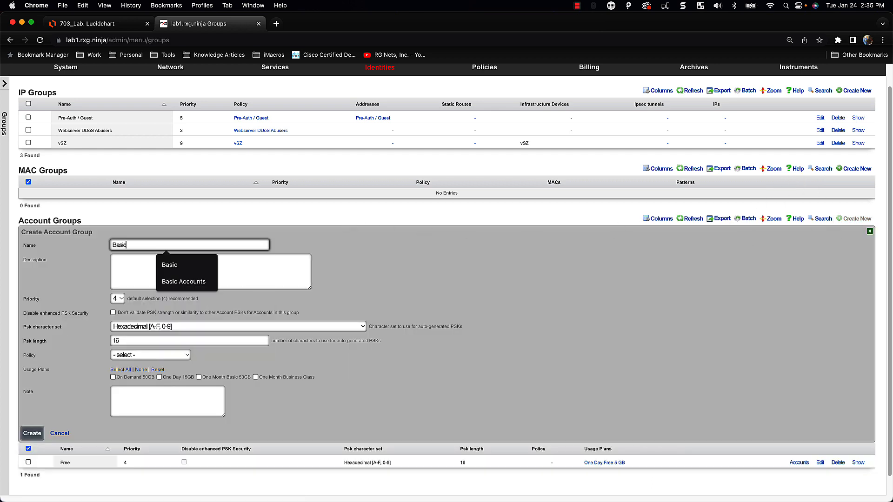
pyautogui.press('Tab')
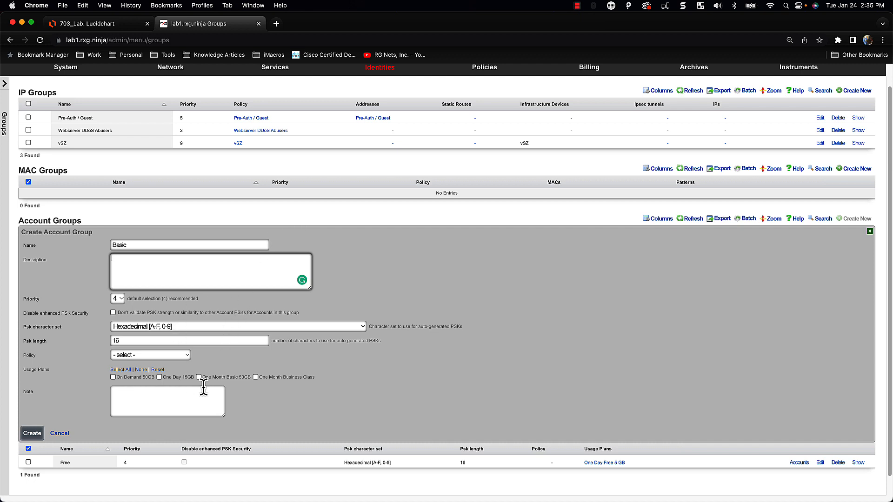
pyautogui.click(225, 377)
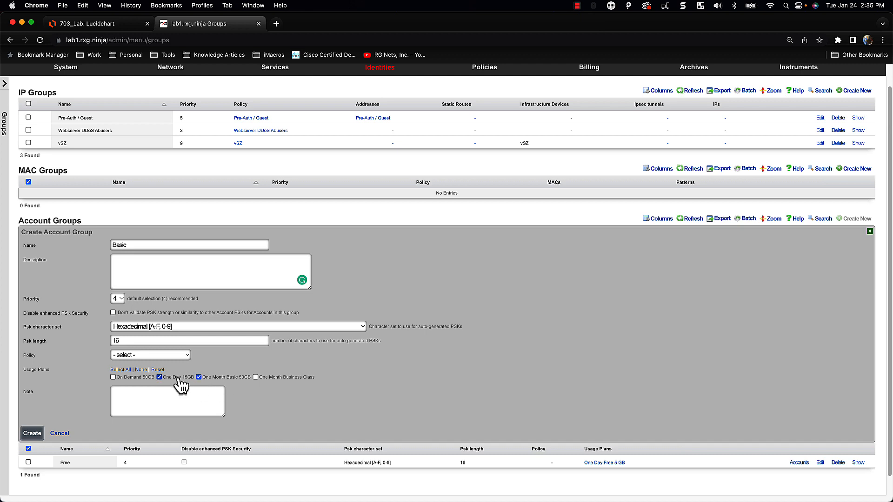
pyautogui.click(29, 433)
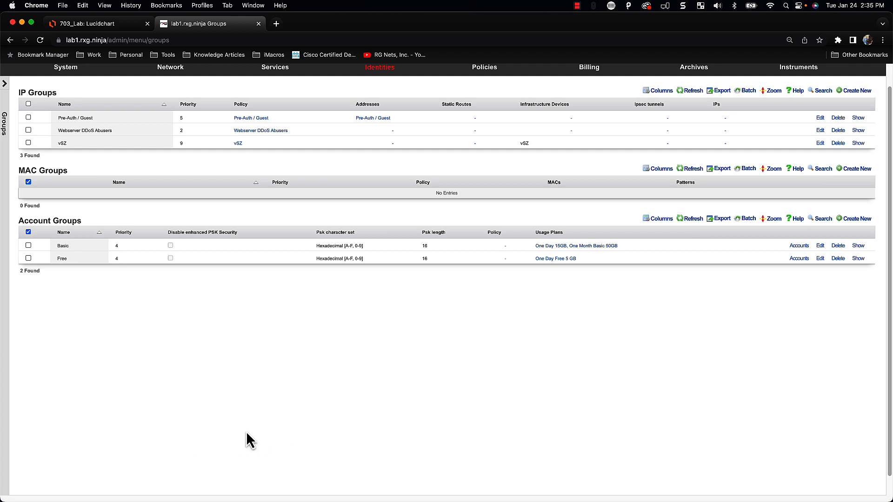
# Create the Premium account group linked to the On Demand 50GB plan
pyautogui.click(864, 219)
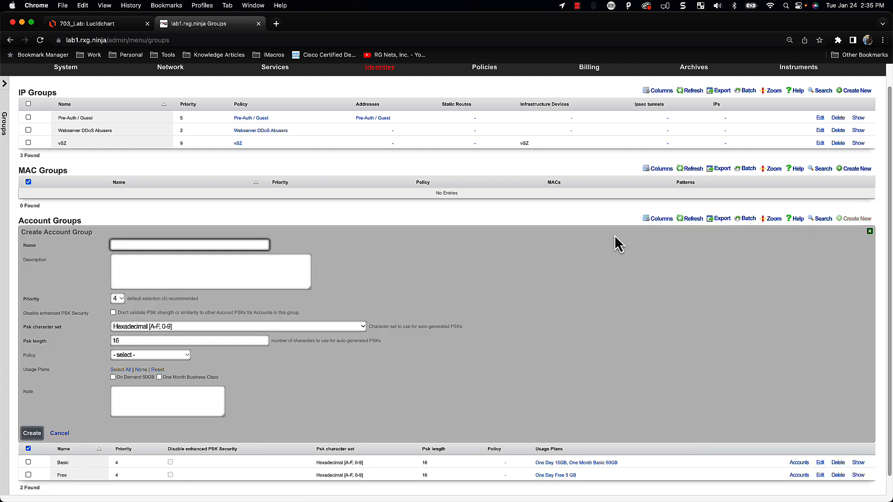
pyautogui.write('Prem')
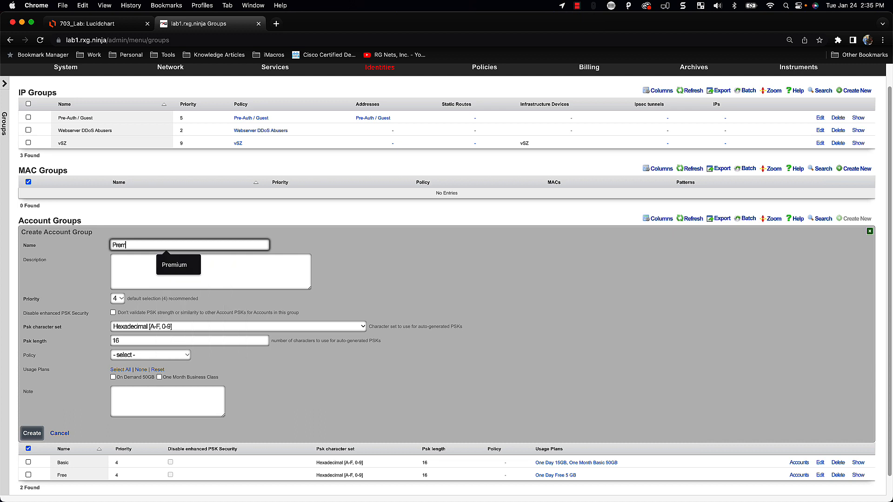
pyautogui.press('Down')
pyautogui.press('Return')
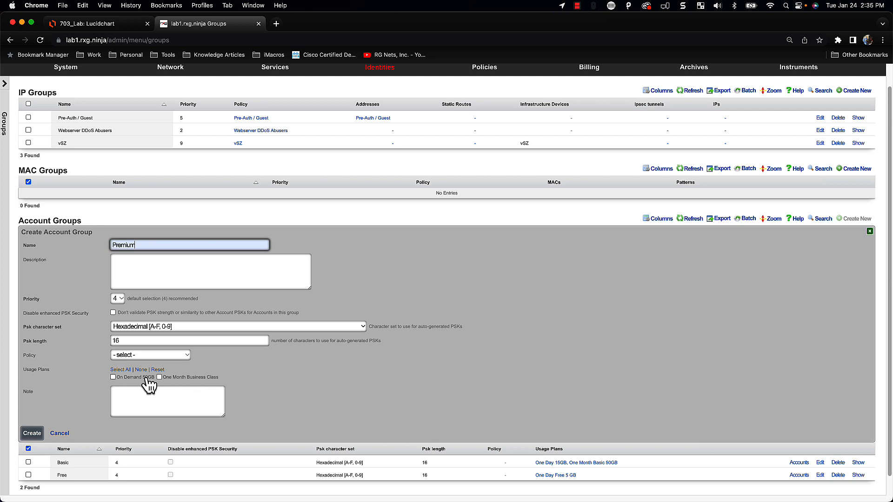
pyautogui.click(126, 380)
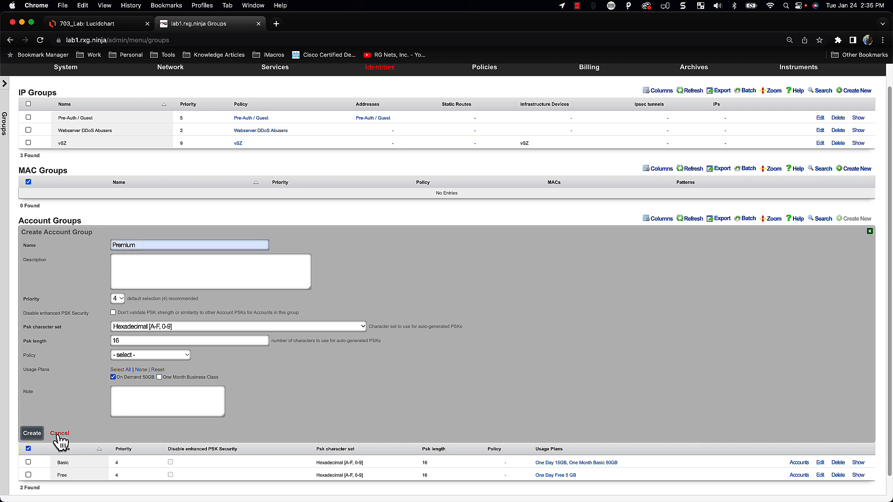
pyautogui.click(32, 434)
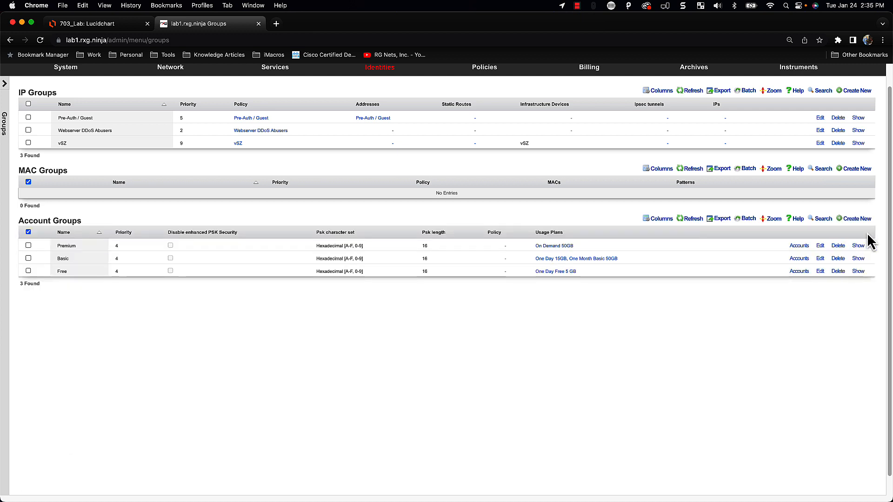
# Create the Business account group linked to the One Month Business Class plan
pyautogui.click(860, 219)
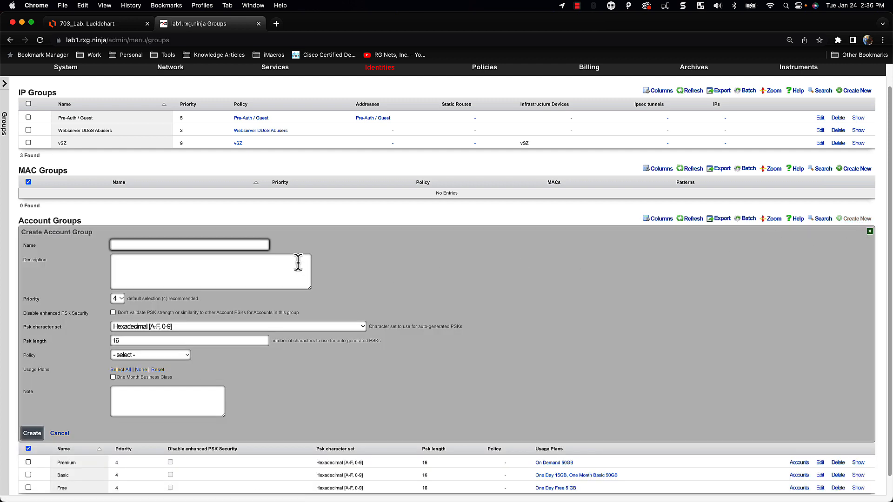
pyautogui.write('Business')
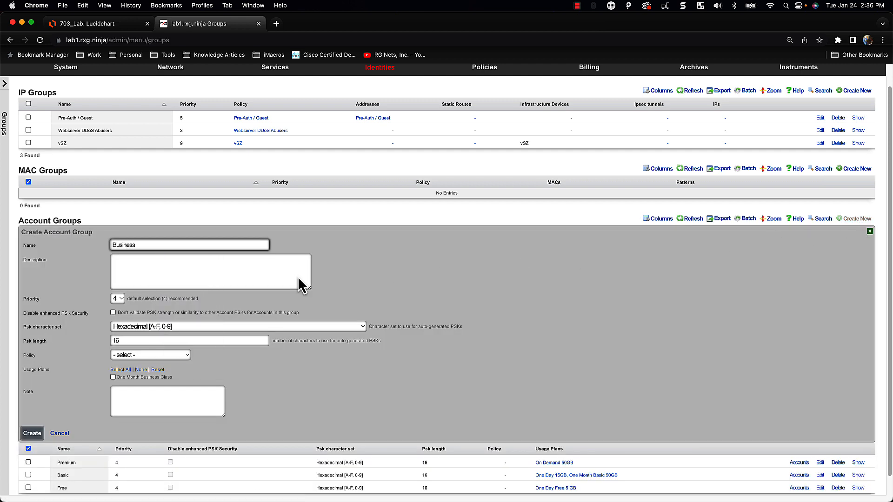
pyautogui.click(133, 377)
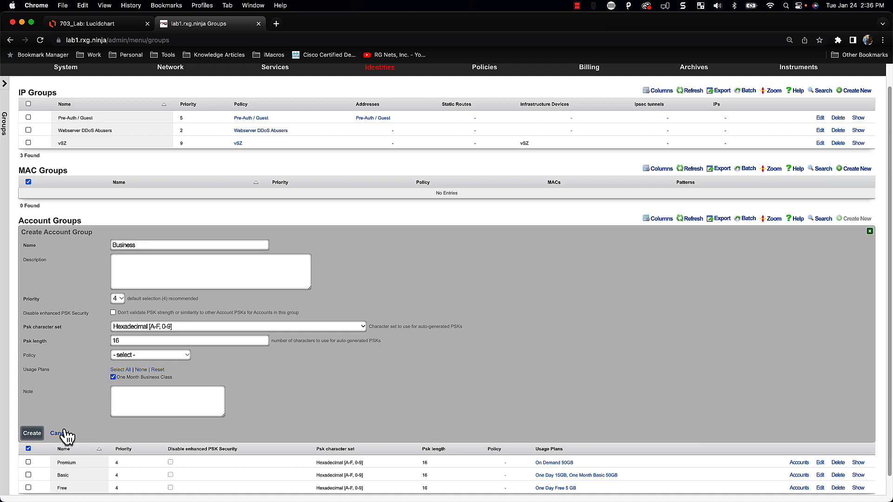
pyautogui.click(32, 433)
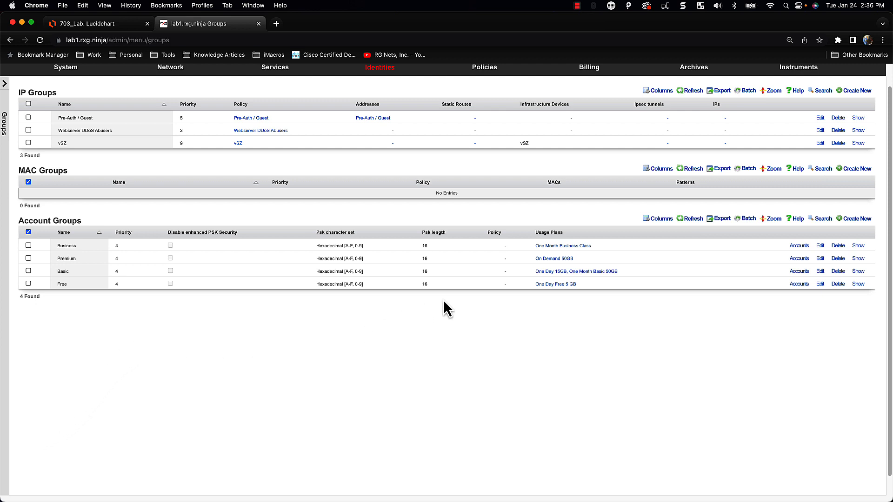
pyautogui.scroll(1, 442, 305)
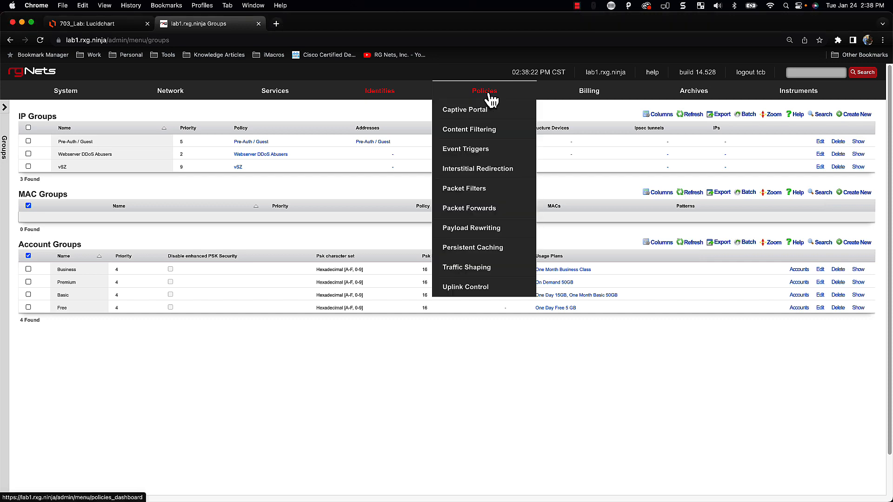
# From the Policies dashboard, create the Premium policy tied to the Premium account group
pyautogui.click(485, 93)
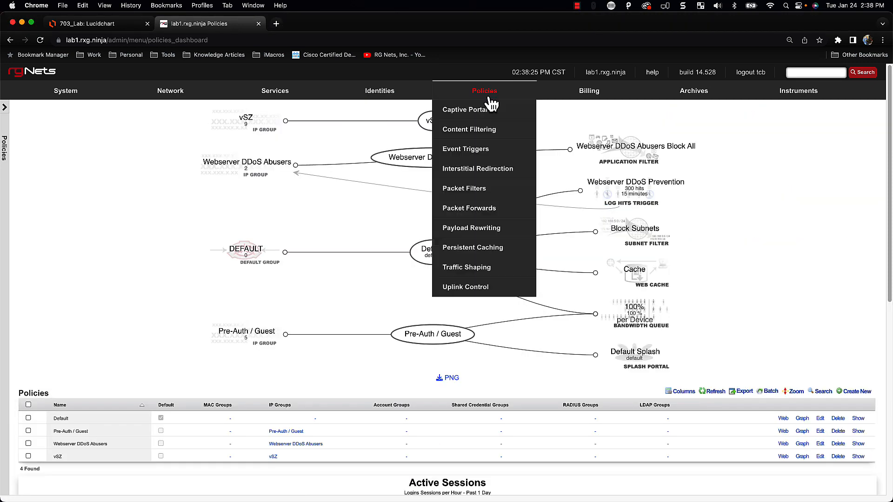
pyautogui.scroll(-1, 704, 370)
pyautogui.scroll(-5, 703, 370)
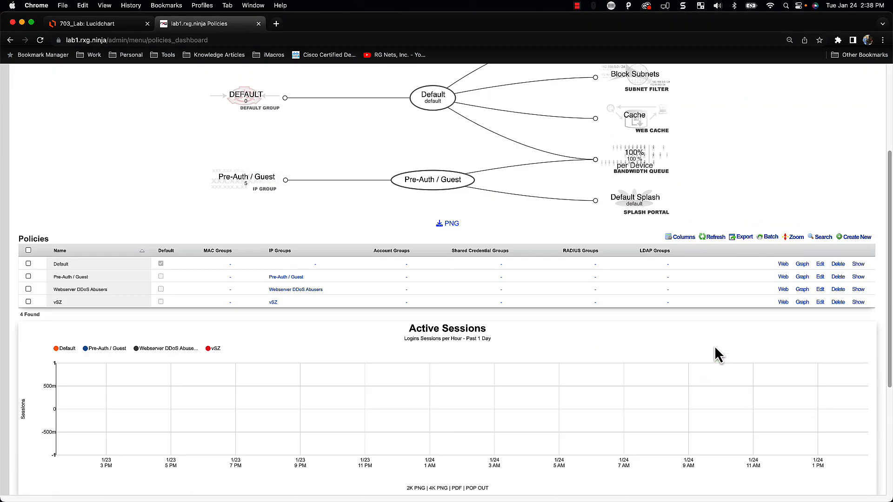
pyautogui.click(856, 239)
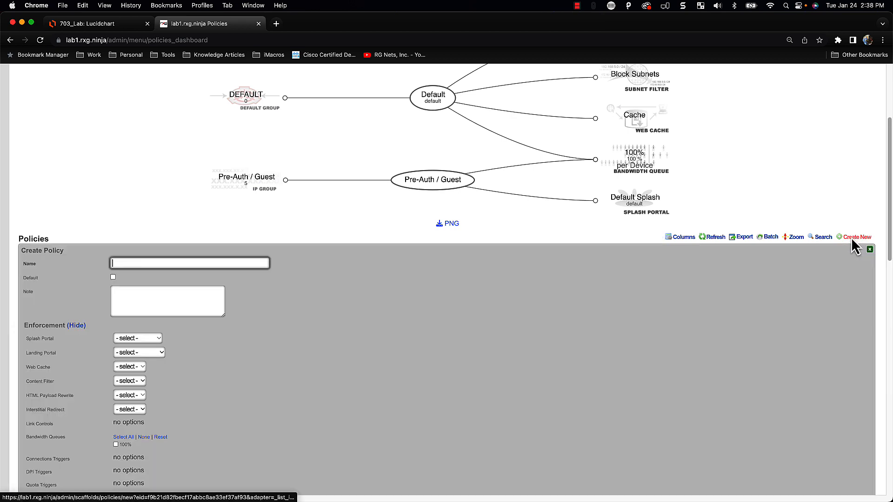
pyautogui.click(122, 263)
pyautogui.write('Pre')
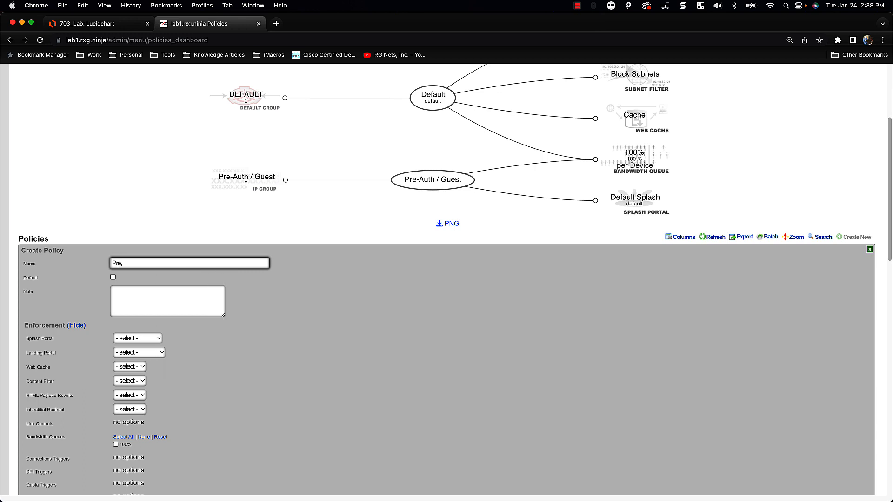
pyautogui.write(',')
pyautogui.press('BackSpace')
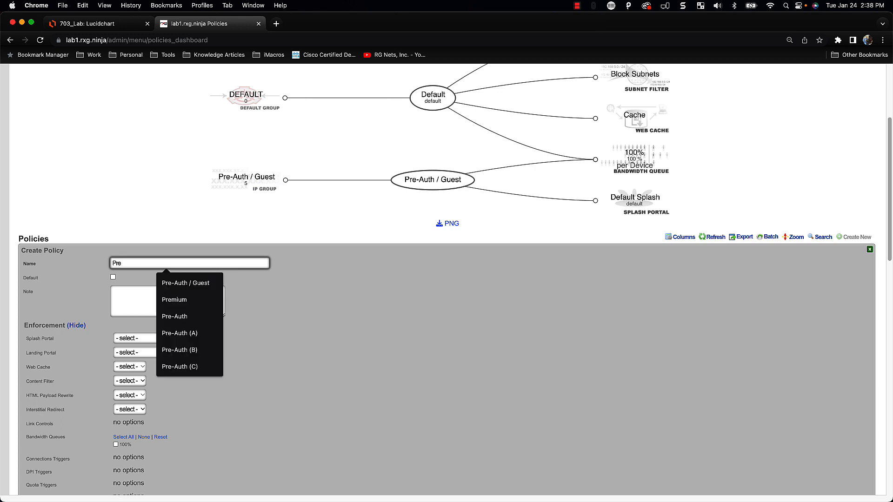
pyautogui.write('mium')
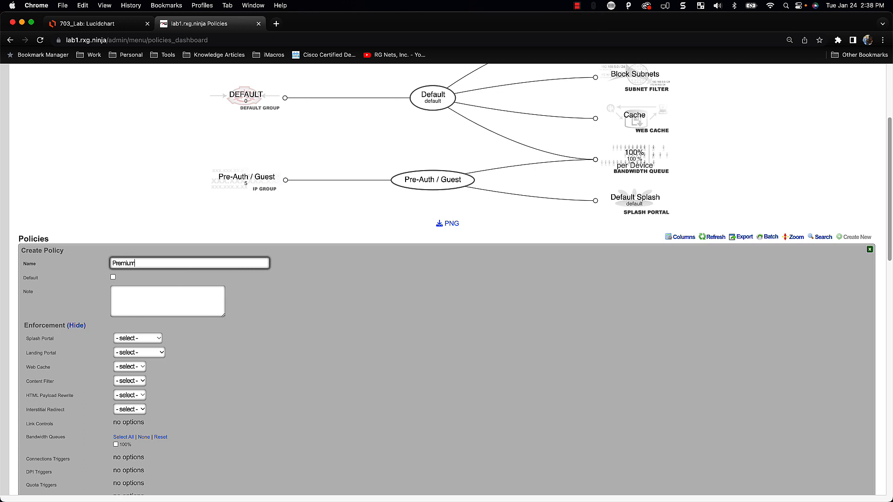
pyautogui.scroll(-5, 165, 376)
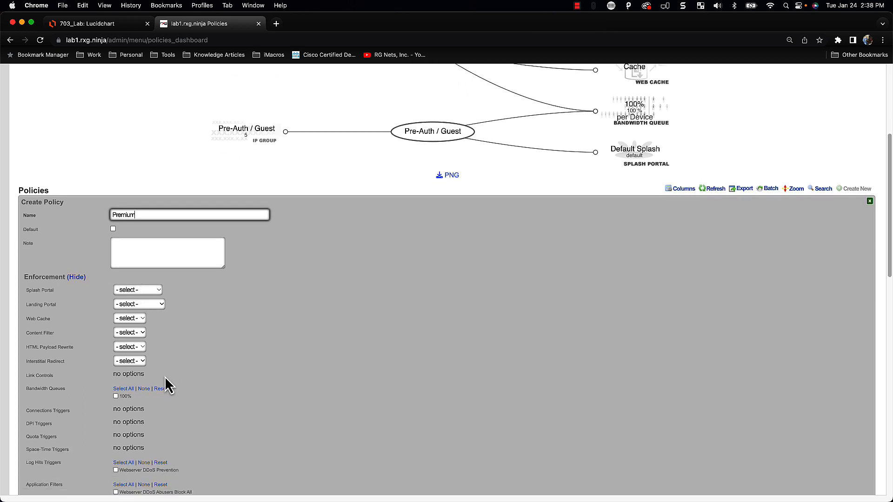
pyautogui.scroll(-1, 163, 421)
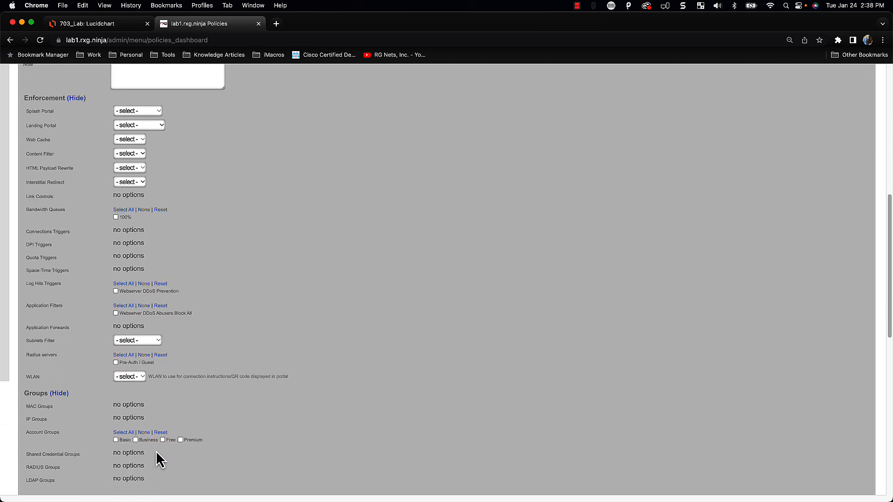
pyautogui.scroll(-1, 208, 462)
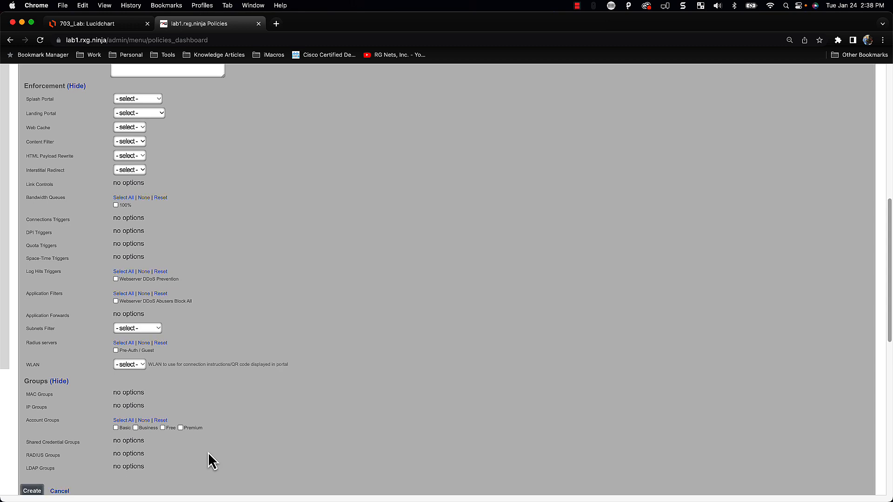
pyautogui.click(182, 428)
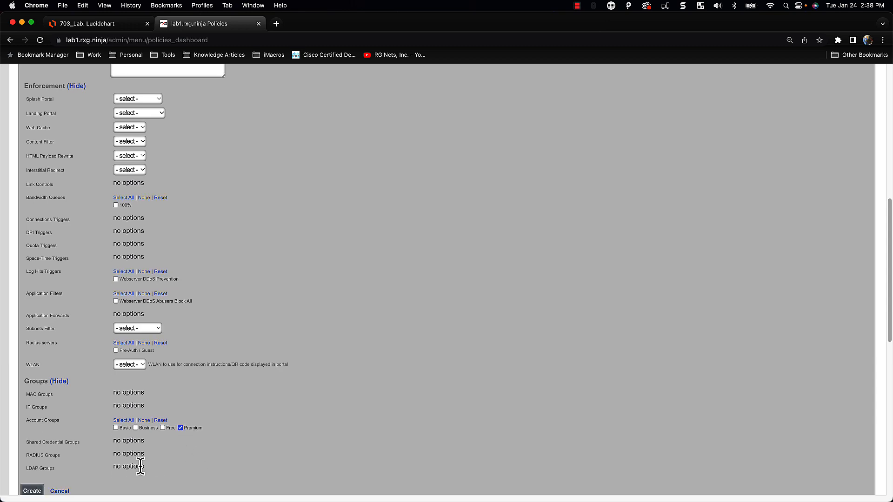
pyautogui.scroll(-1, 139, 465)
pyautogui.click(32, 480)
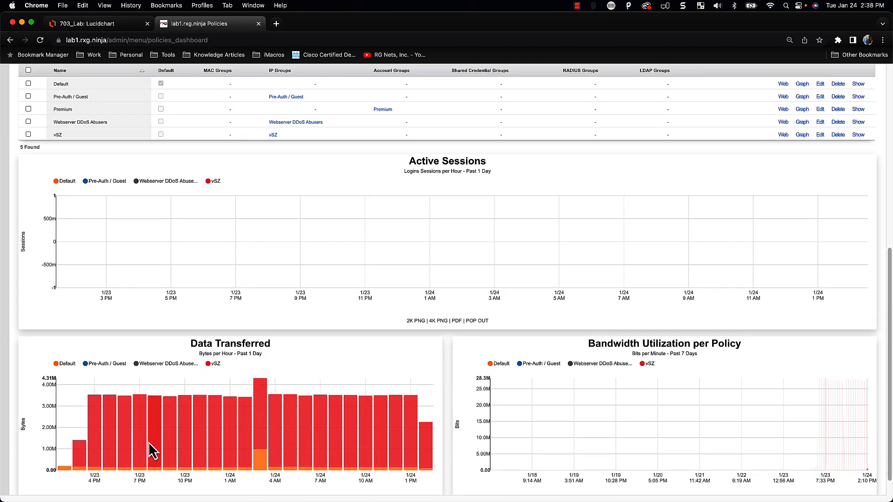
# Create the Free policy tied to the Free account group
pyautogui.scroll(5, 164, 437)
pyautogui.scroll(1, 276, 425)
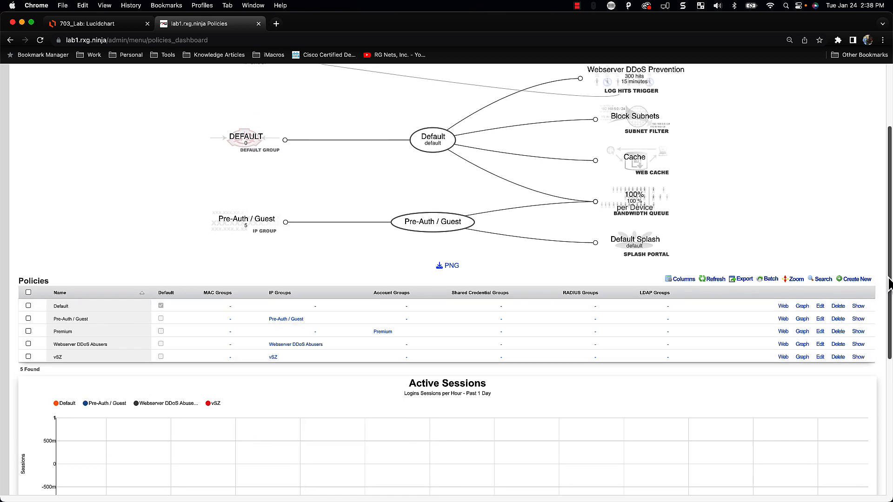
pyautogui.click(843, 284)
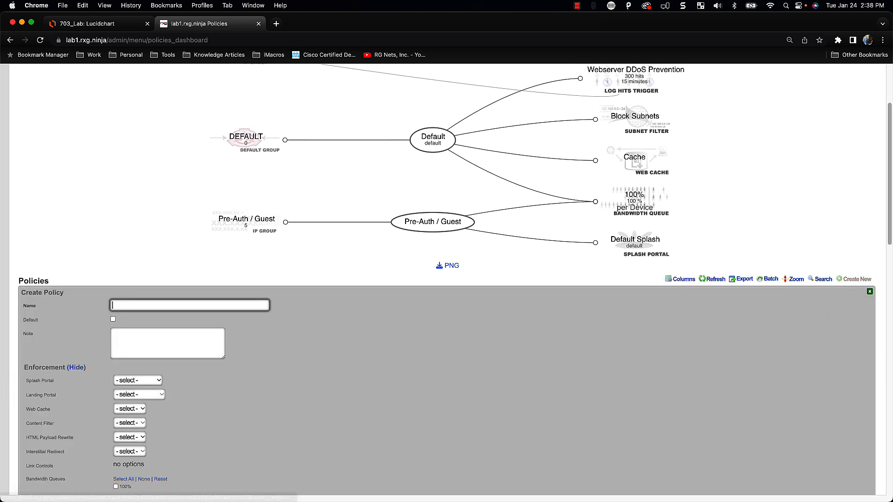
pyautogui.click(145, 304)
pyautogui.write('Free')
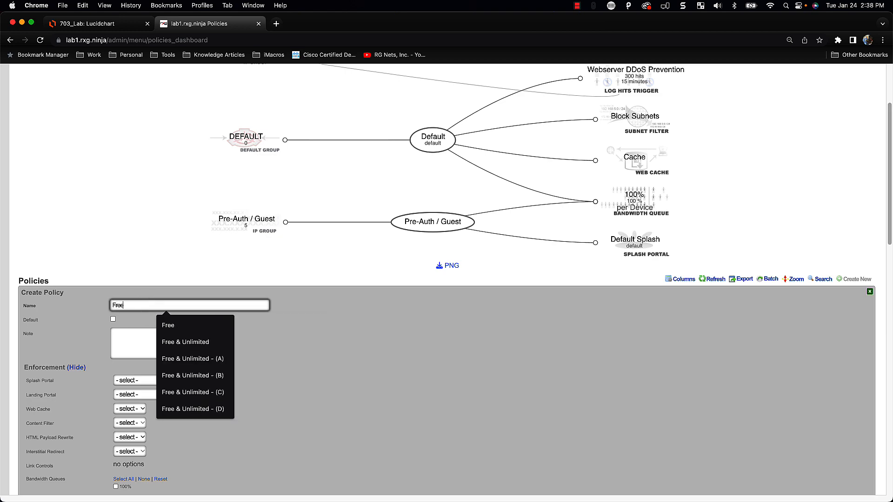
pyautogui.click(172, 327)
pyautogui.scroll(-6, 185, 348)
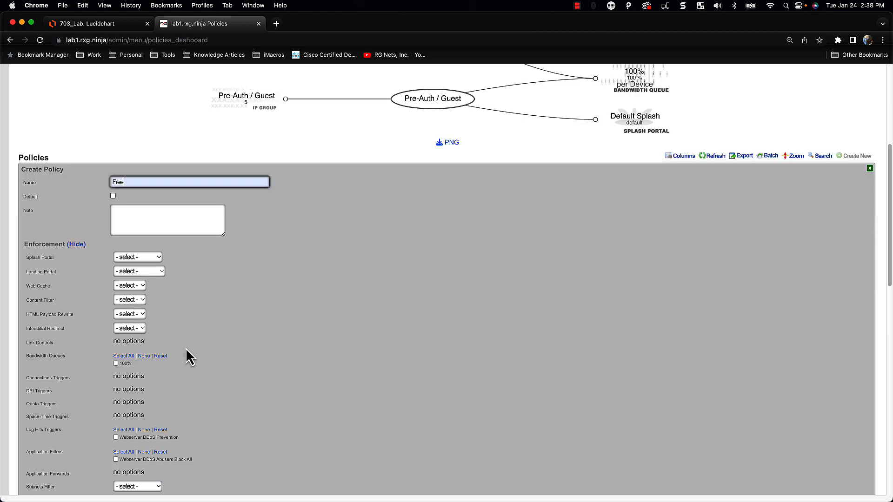
pyautogui.scroll(-2, 188, 358)
pyautogui.click(162, 347)
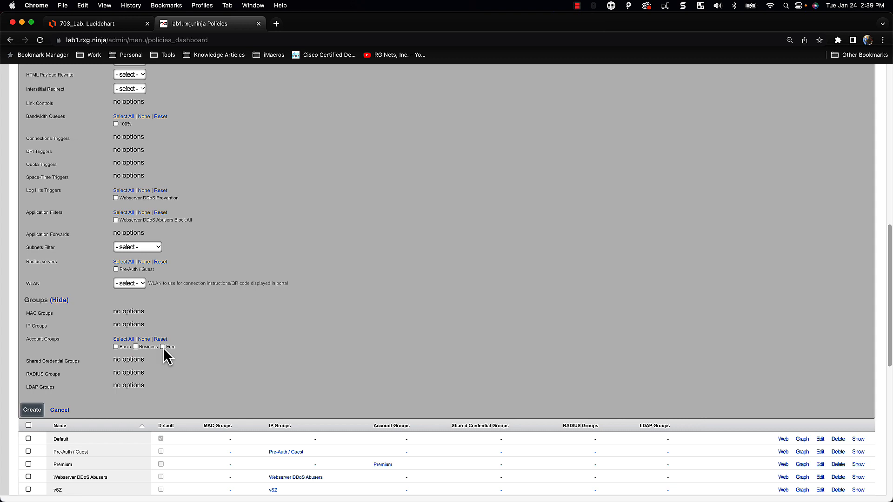
pyautogui.click(35, 409)
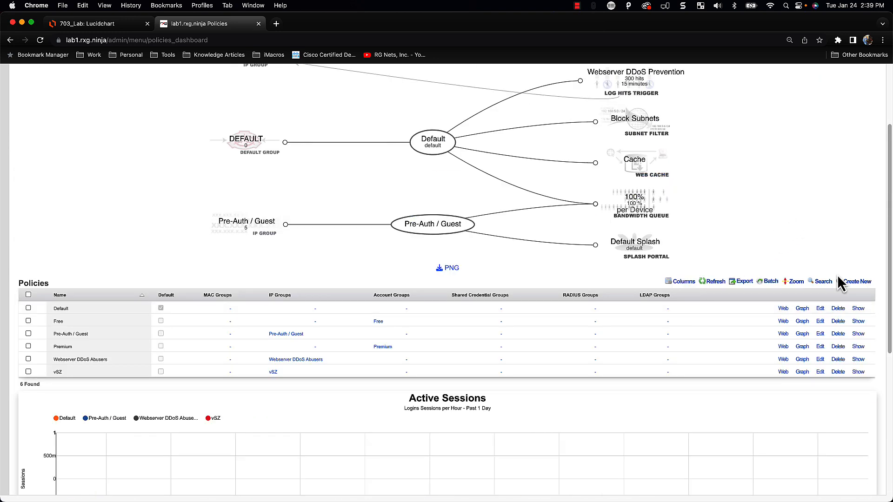
# Create the Business policy tied to the Business account group
pyautogui.click(839, 282)
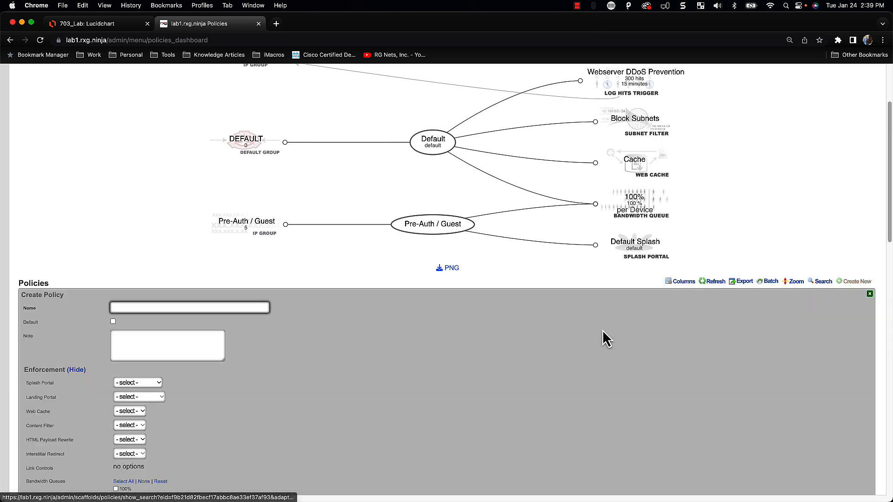
pyautogui.scroll(-1, 448, 364)
pyautogui.click(150, 296)
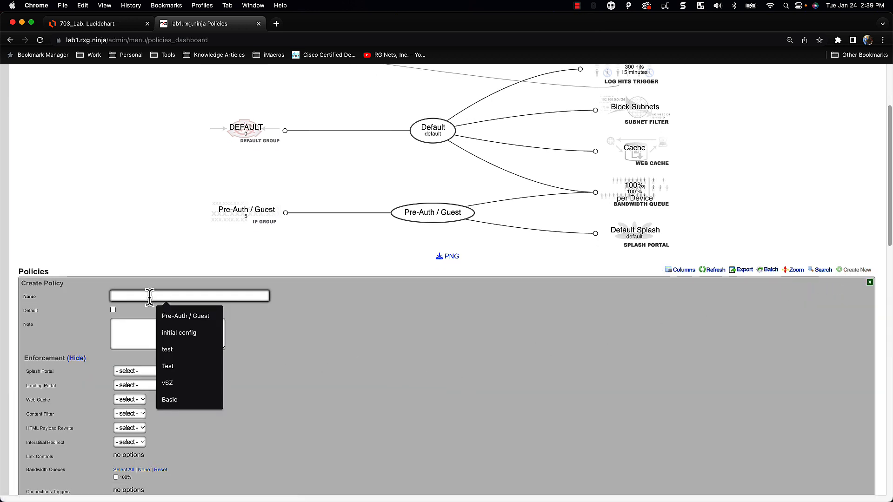
pyautogui.write('Busi')
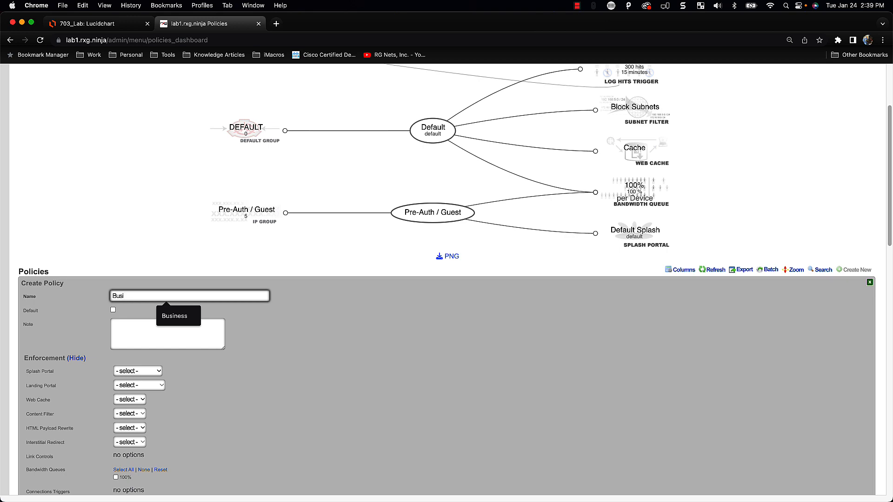
pyautogui.press('Down')
pyautogui.press('Return')
pyautogui.scroll(-8, 156, 377)
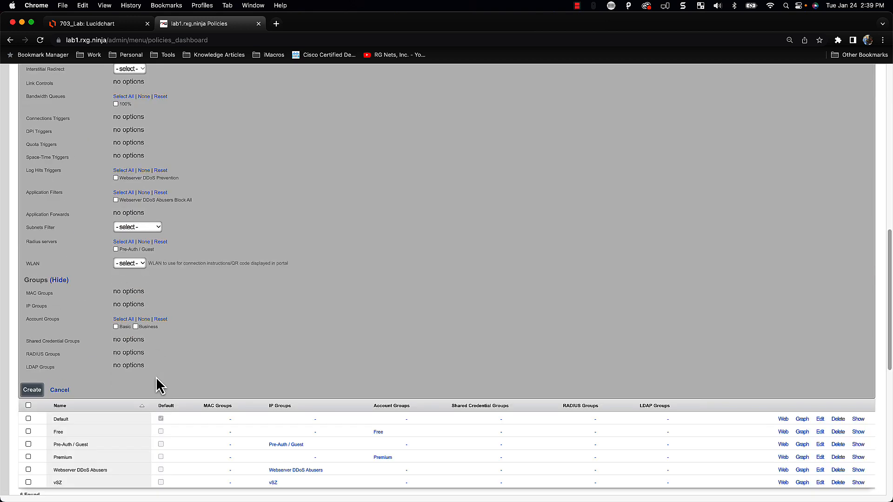
pyautogui.click(135, 326)
pyautogui.click(32, 391)
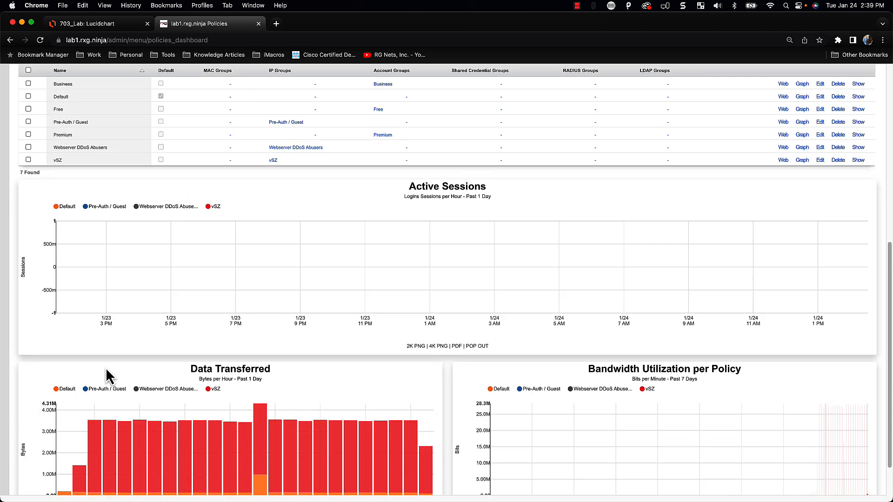
# Create the Basic policy tied to the Basic account group
pyautogui.scroll(3, 539, 336)
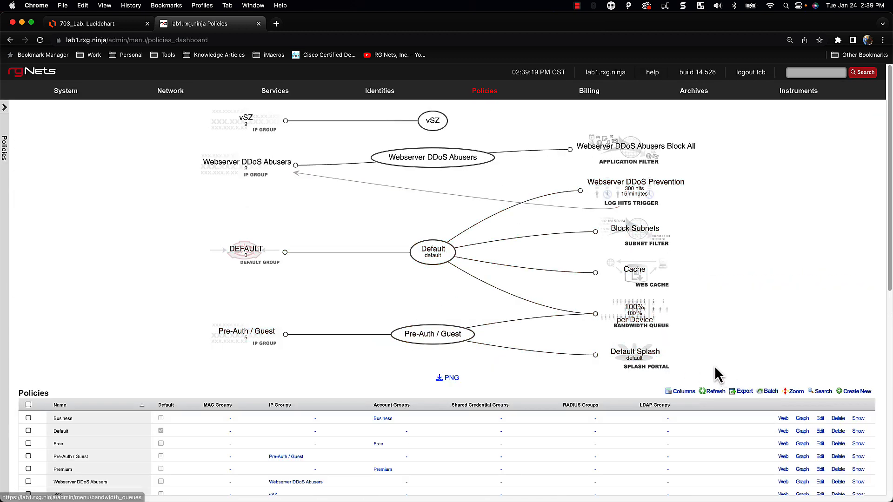
pyautogui.scroll(-2, 760, 379)
pyautogui.scroll(-1, 760, 378)
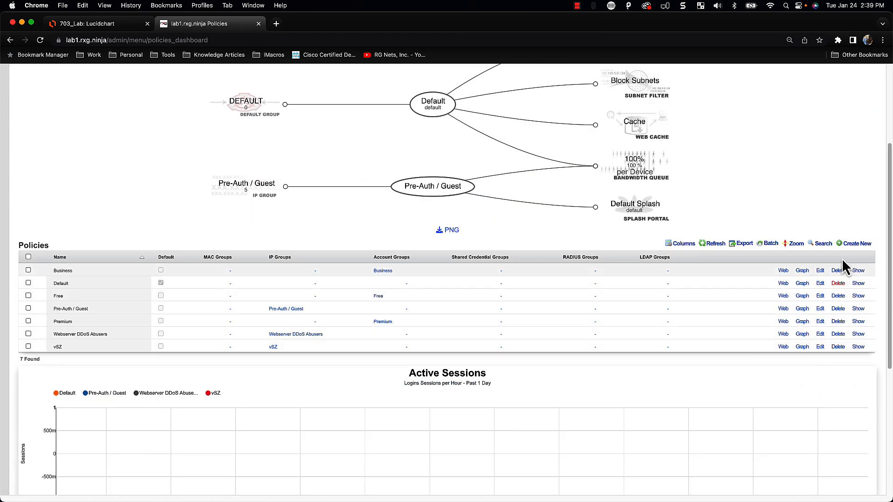
pyautogui.click(851, 244)
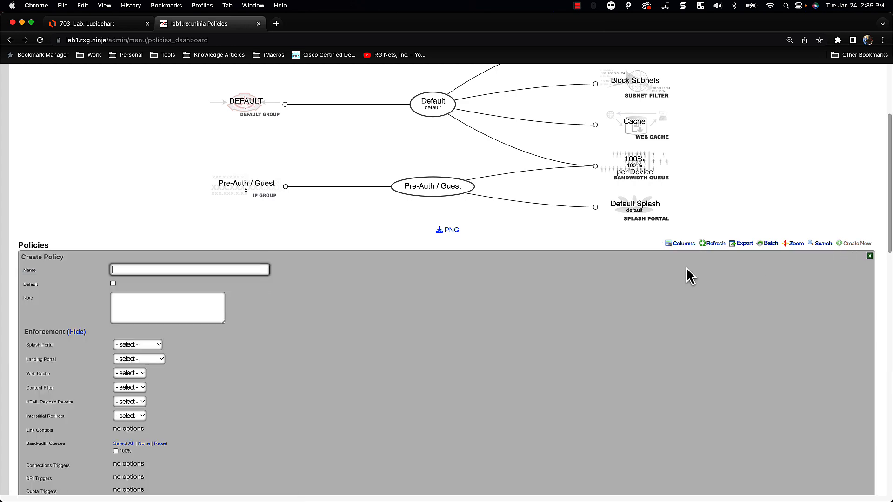
pyautogui.write('Basic')
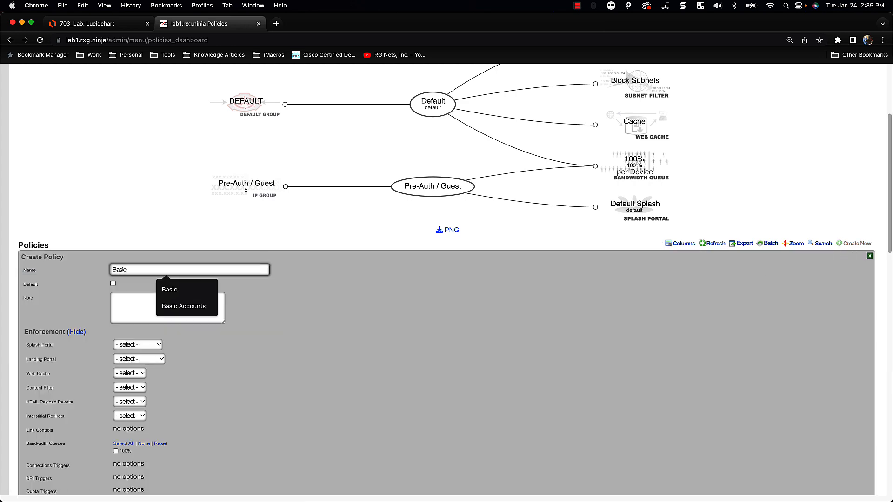
pyautogui.scroll(-5, 578, 434)
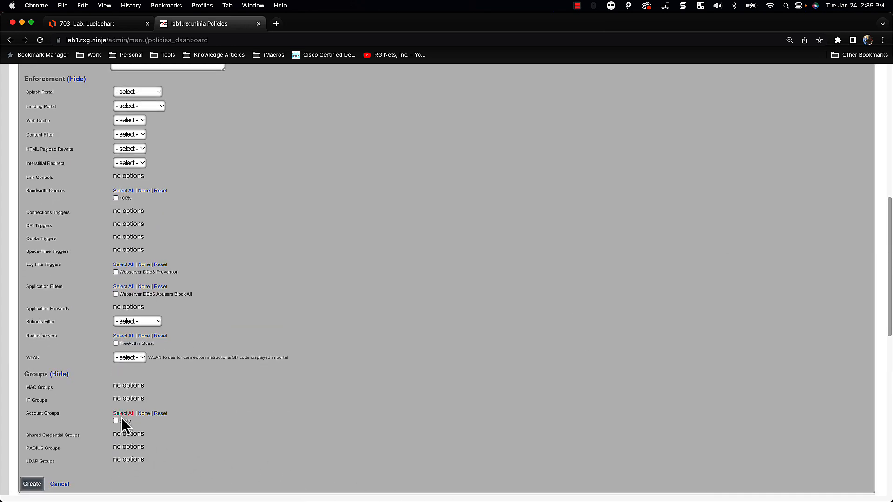
pyautogui.click(122, 420)
pyautogui.click(33, 484)
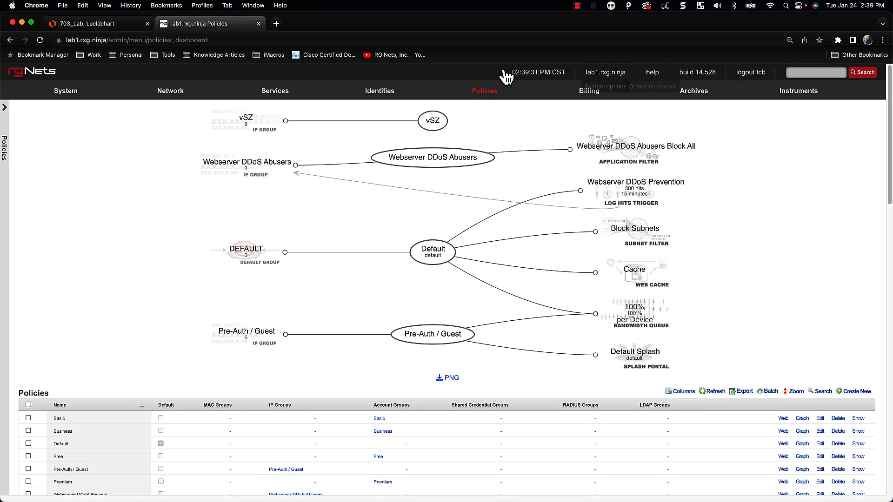
# Reload the Policies dashboard to see the new policies, then go to Packet Filters
pyautogui.click(486, 93)
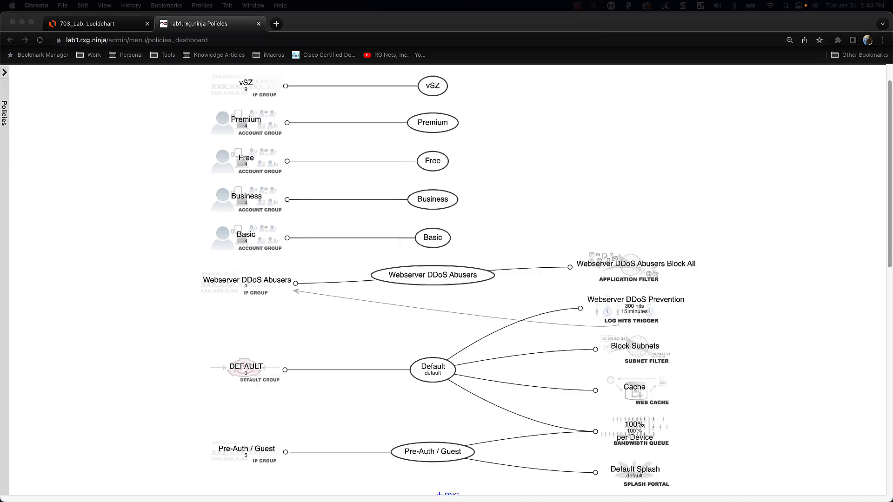
pyautogui.scroll(2, 493, 354)
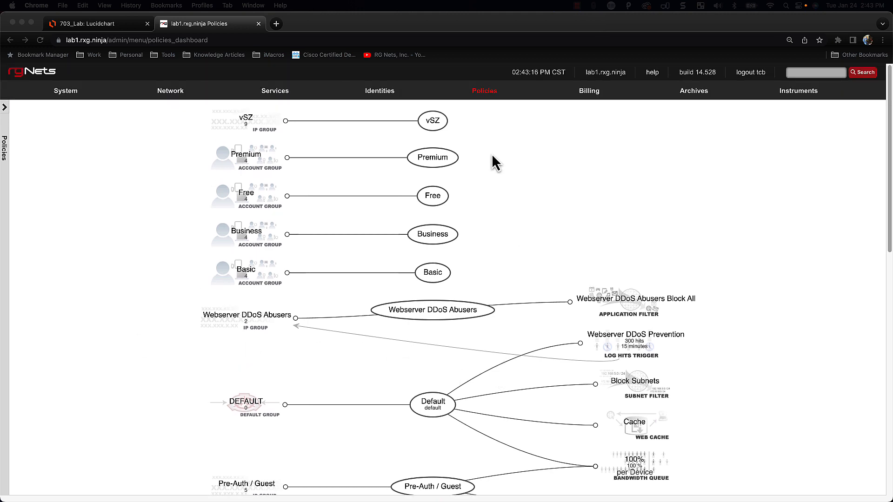
pyautogui.click(484, 91)
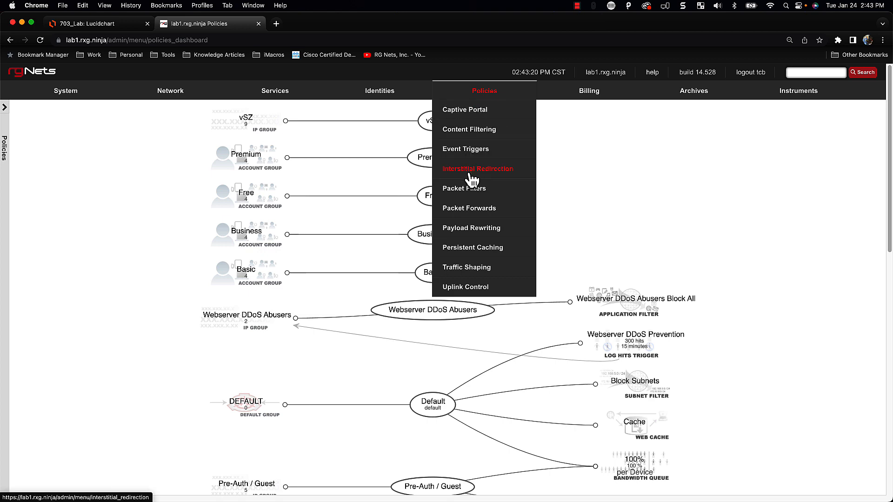
pyautogui.click(467, 192)
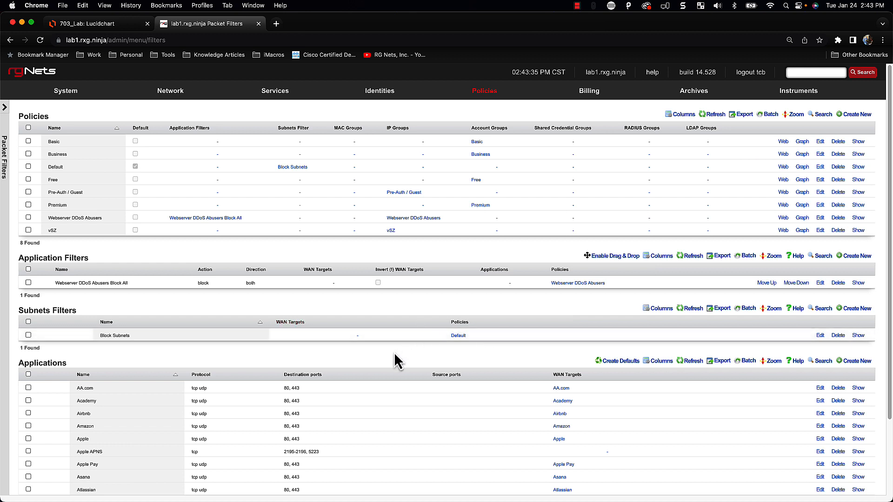
# Extend the Block Subnets filter to the Basic, Business, Free and Pre-Auth / Guest policies
pyautogui.scroll(-1, 622, 358)
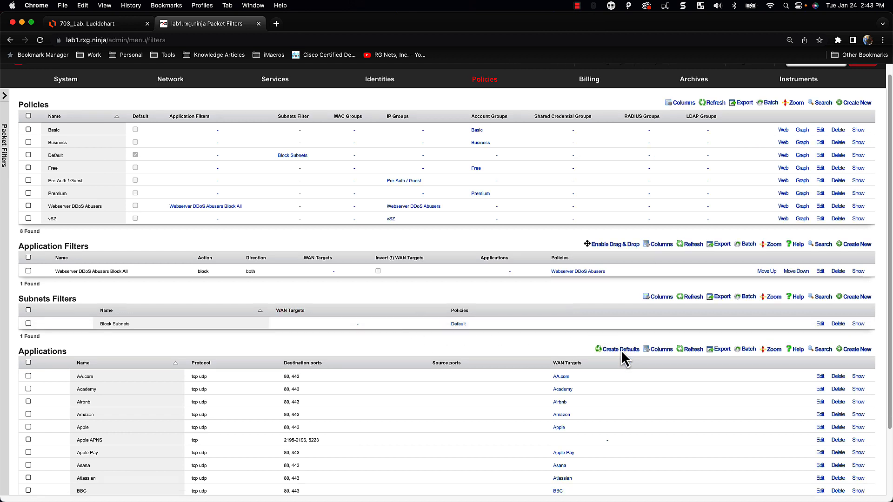
pyautogui.click(820, 318)
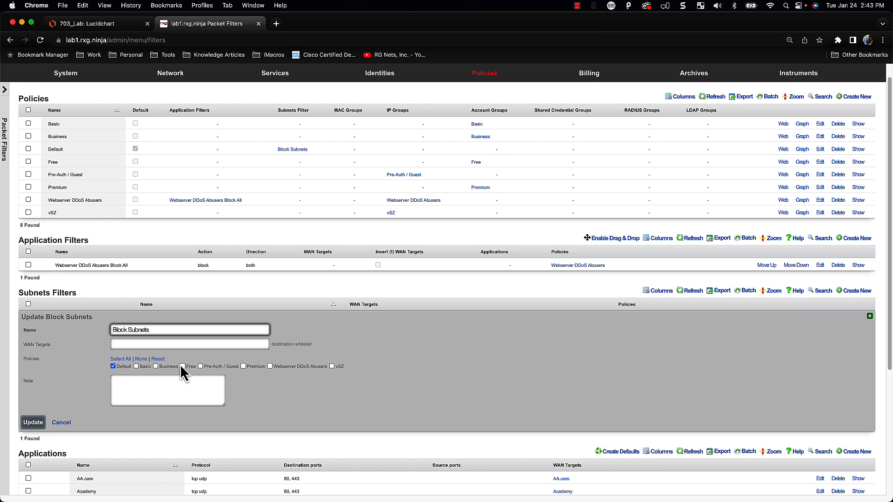
pyautogui.click(145, 368)
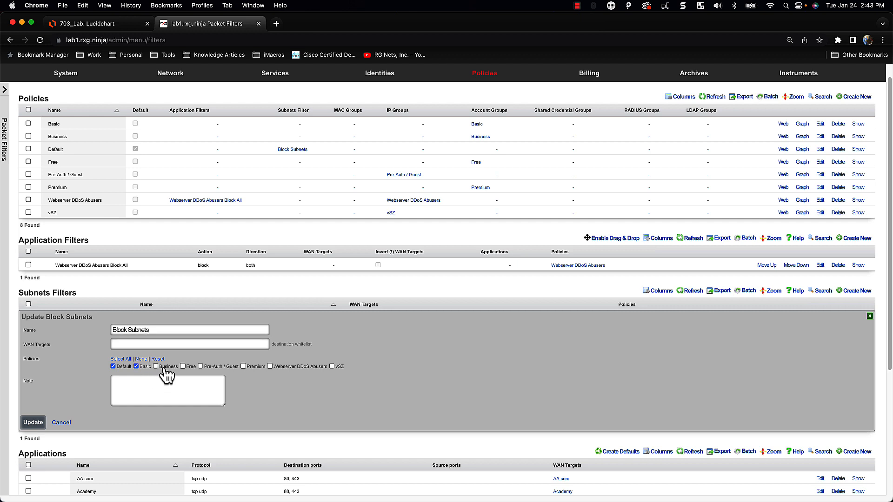
pyautogui.click(164, 368)
pyautogui.click(186, 368)
pyautogui.click(213, 367)
pyautogui.click(34, 423)
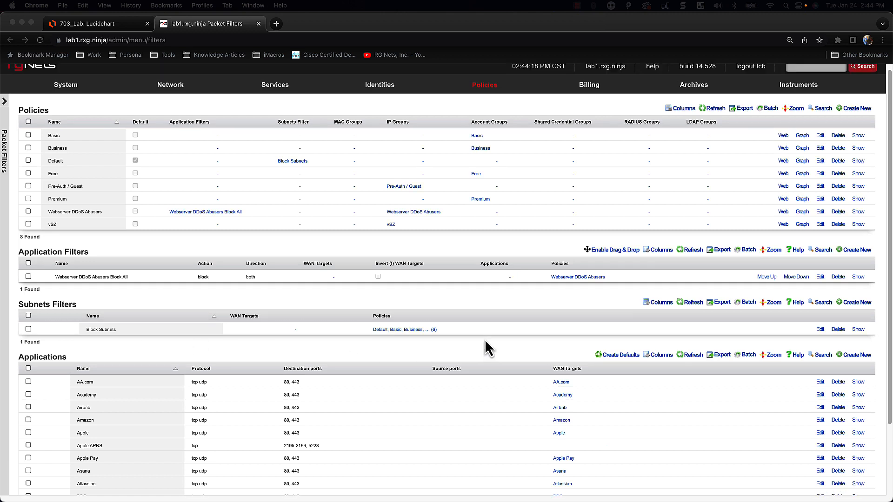
pyautogui.scroll(1, 487, 349)
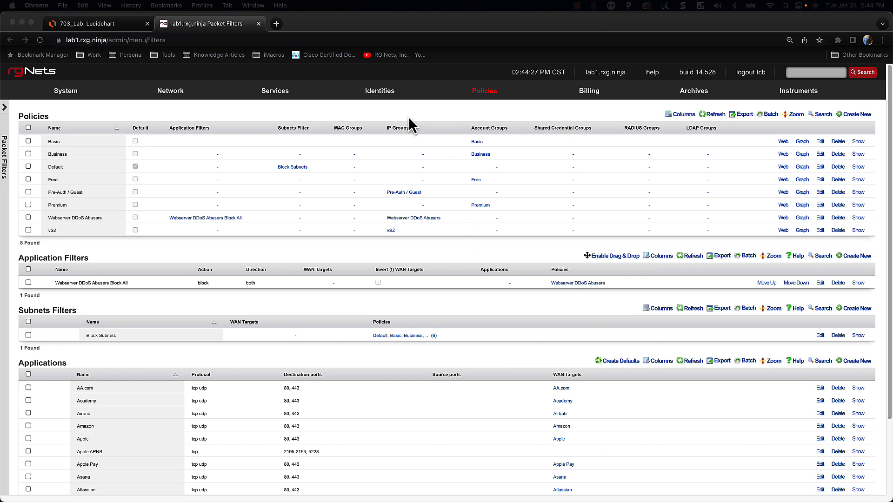
pyautogui.click(475, 91)
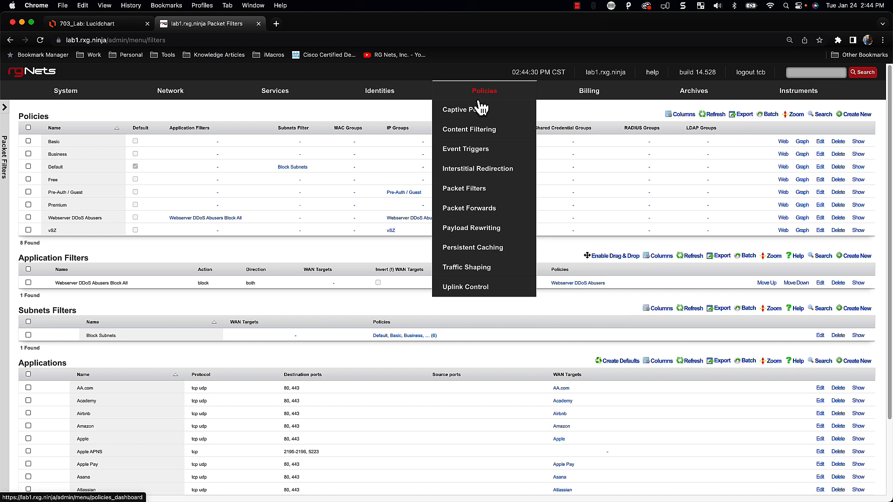
pyautogui.click(456, 274)
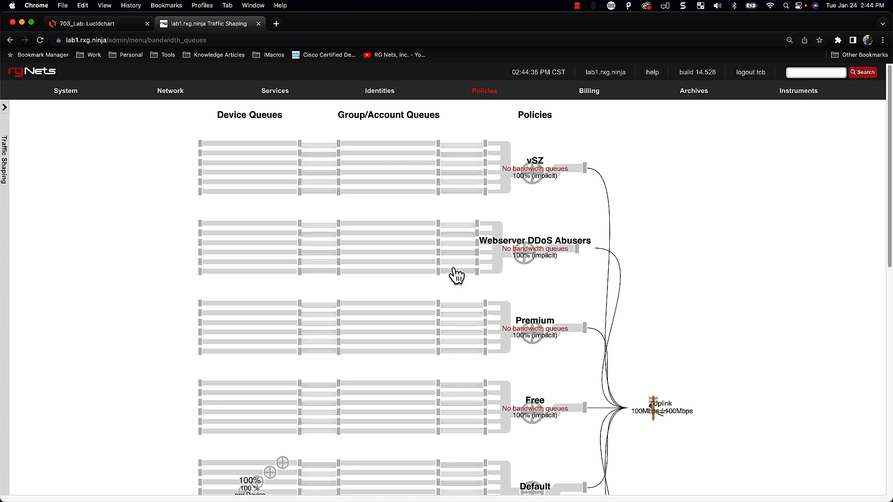
pyautogui.scroll(-5, 380, 385)
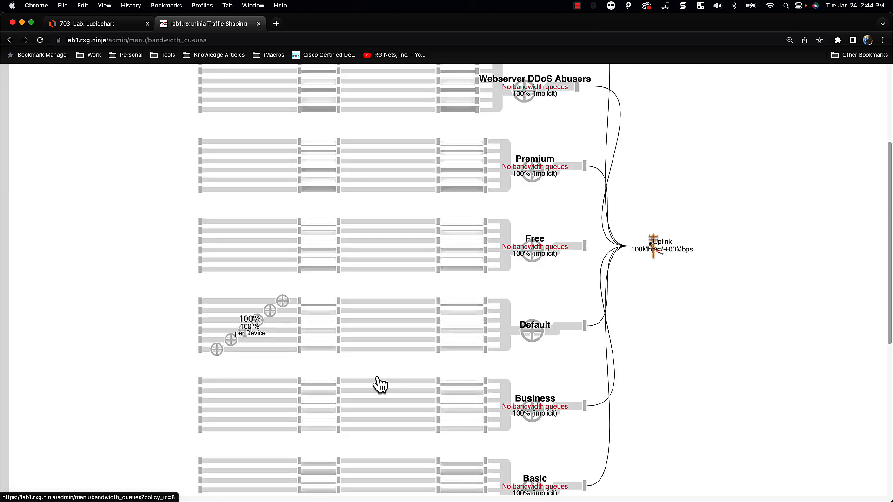
pyautogui.scroll(-7, 379, 384)
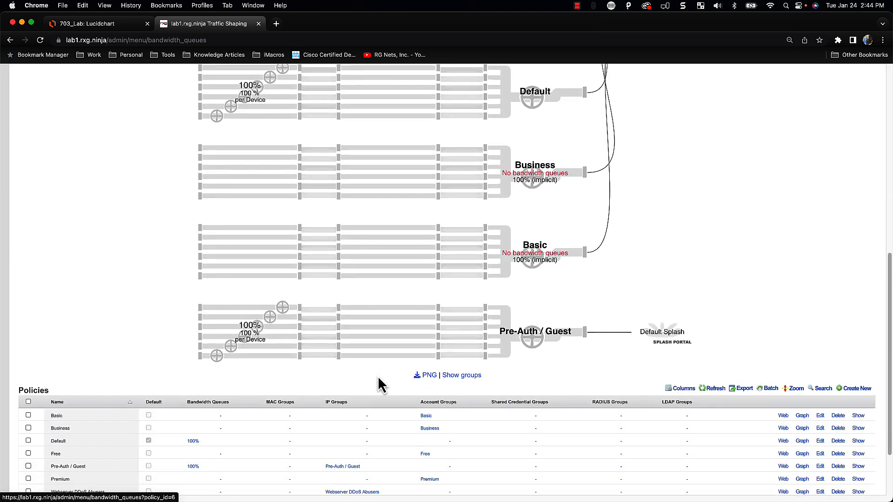
pyautogui.scroll(-3, 379, 385)
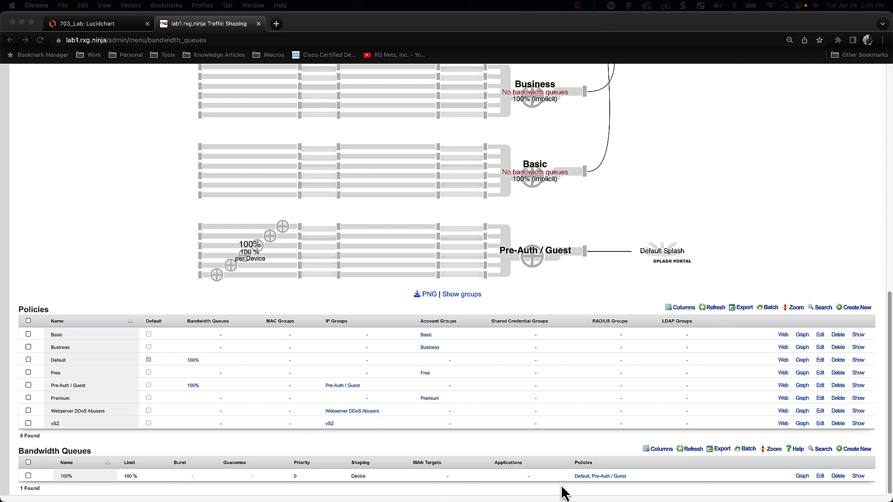
# Start a queue named '3x1 Mbps with burst': 3/1 Mbps limits, 10/2 Mbps burst for 5000 ms
pyautogui.click(857, 449)
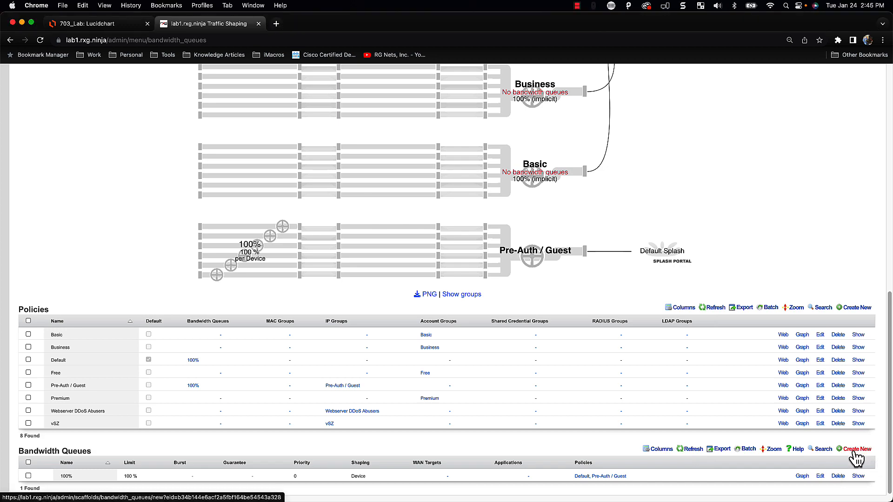
pyautogui.click(857, 450)
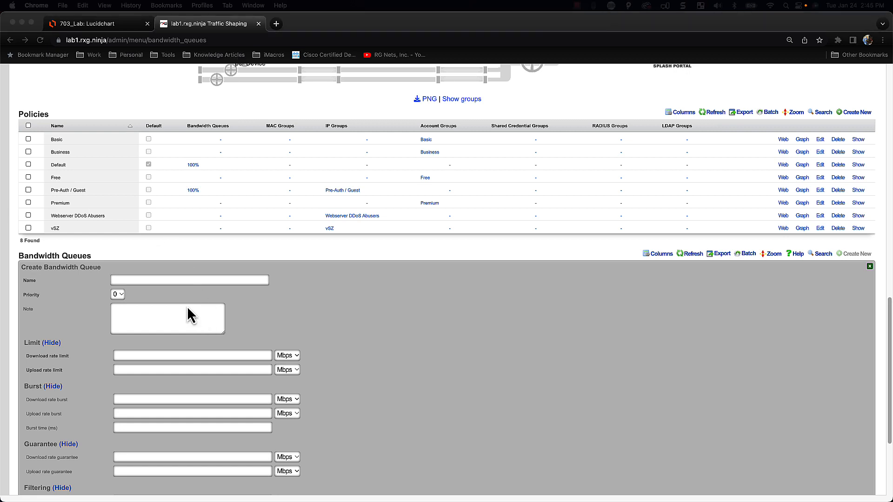
pyautogui.click(159, 279)
pyautogui.write('3x1 Mbps with burst')
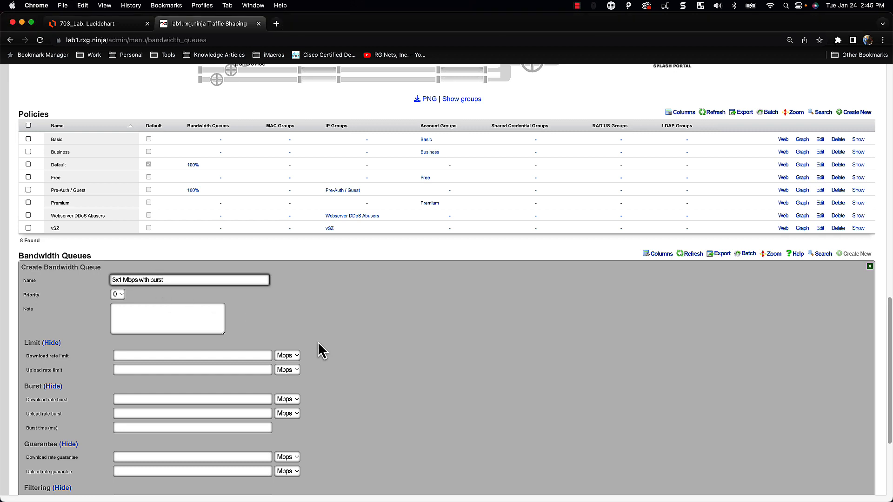
pyautogui.scroll(-2, 308, 351)
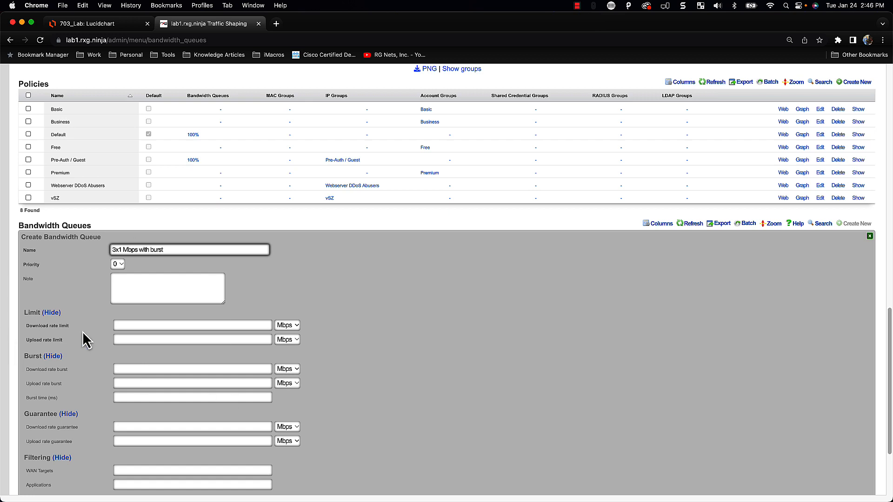
pyautogui.click(124, 326)
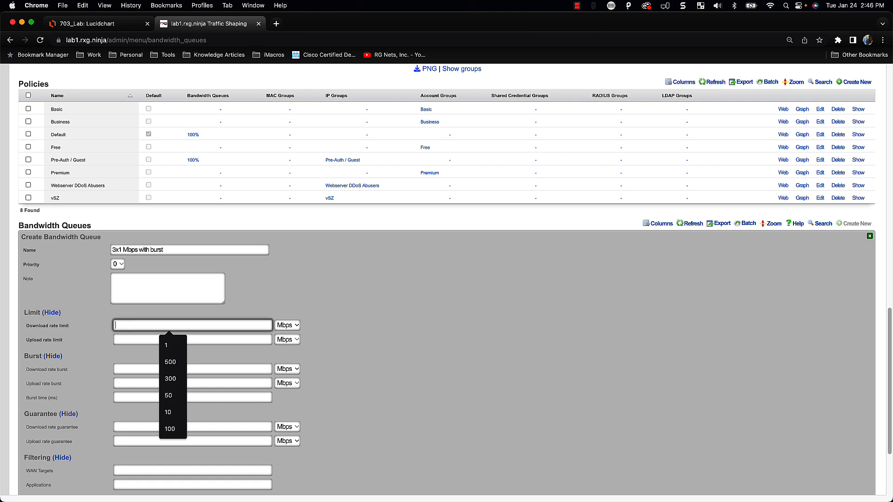
pyautogui.write('3')
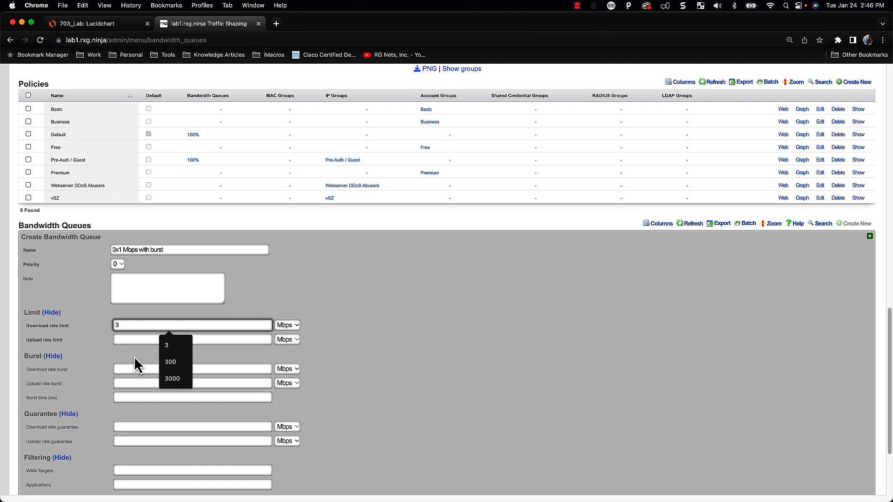
pyautogui.click(127, 339)
pyautogui.write('1')
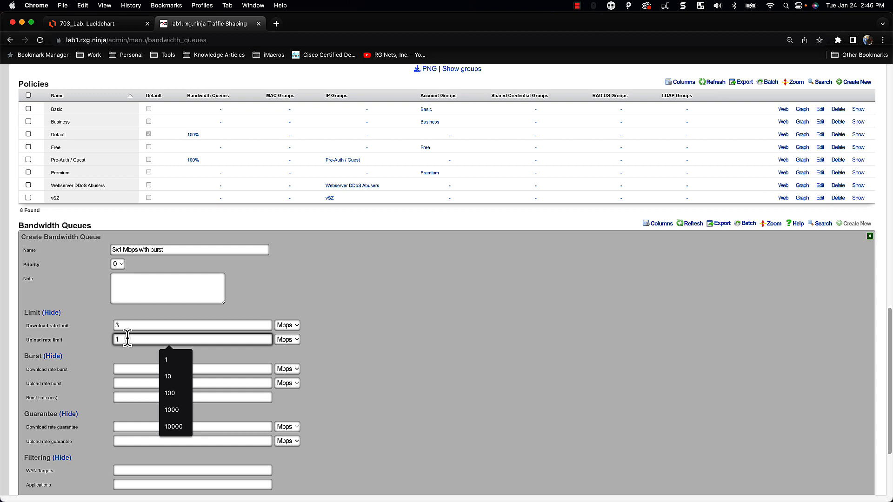
pyautogui.click(127, 383)
pyautogui.write('2')
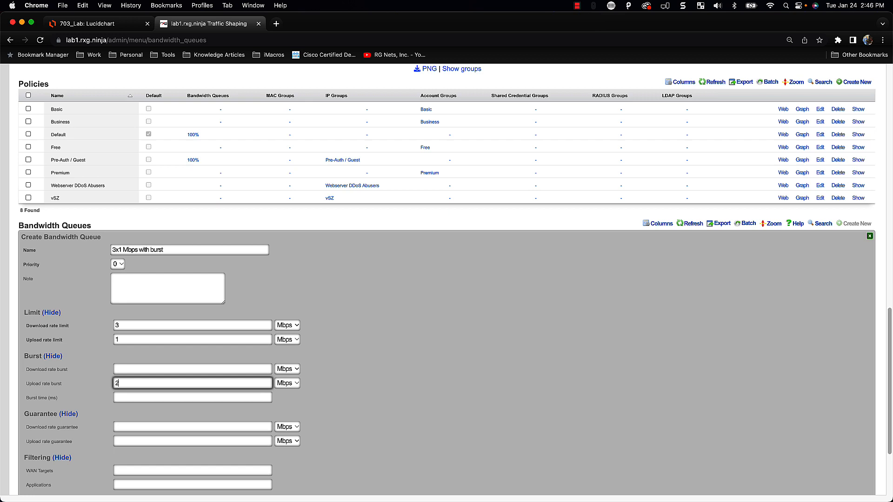
pyautogui.click(134, 368)
pyautogui.write('10')
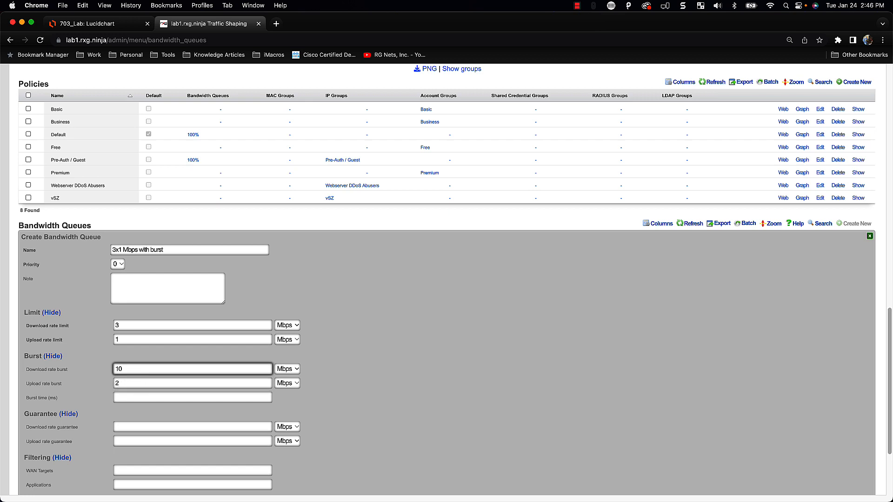
pyautogui.click(131, 398)
pyautogui.write('5000')
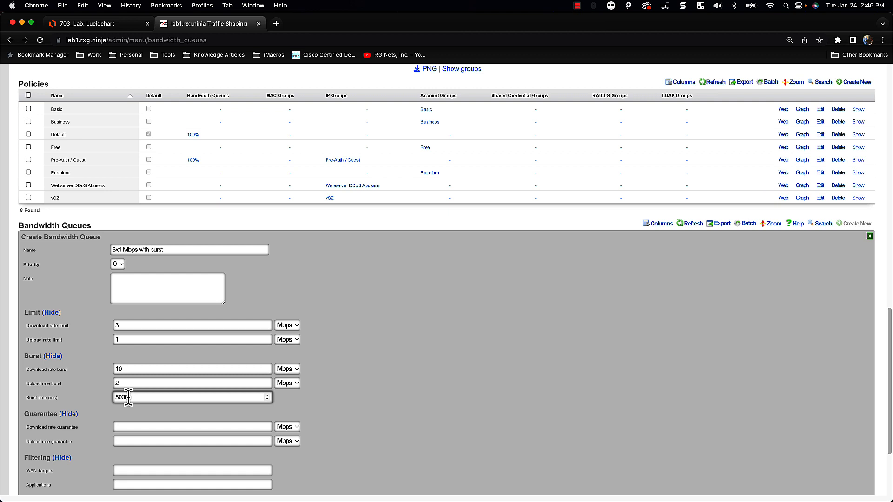
# Recheck the rate values, keep per-device shaping and create the Free policy's queue
pyautogui.scroll(-1, 129, 391)
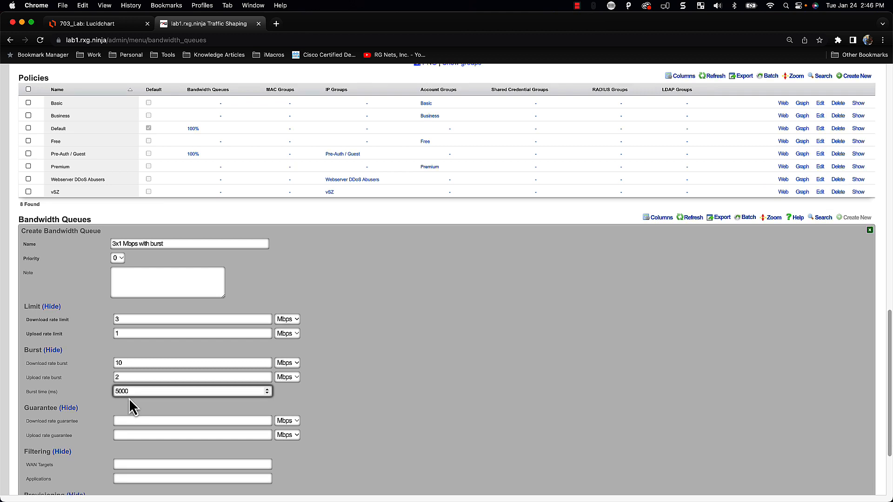
pyautogui.doubleClick(122, 363)
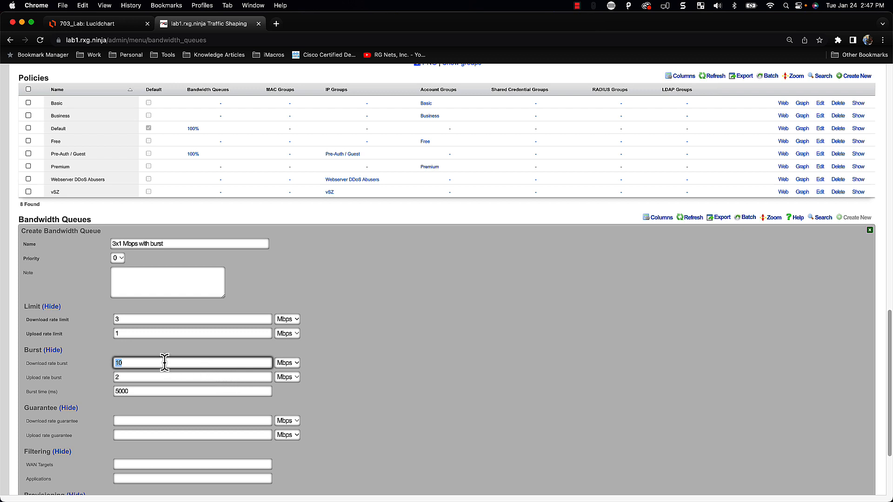
pyautogui.moveTo(123, 321); pyautogui.dragTo(102, 329)
pyautogui.click(473, 375)
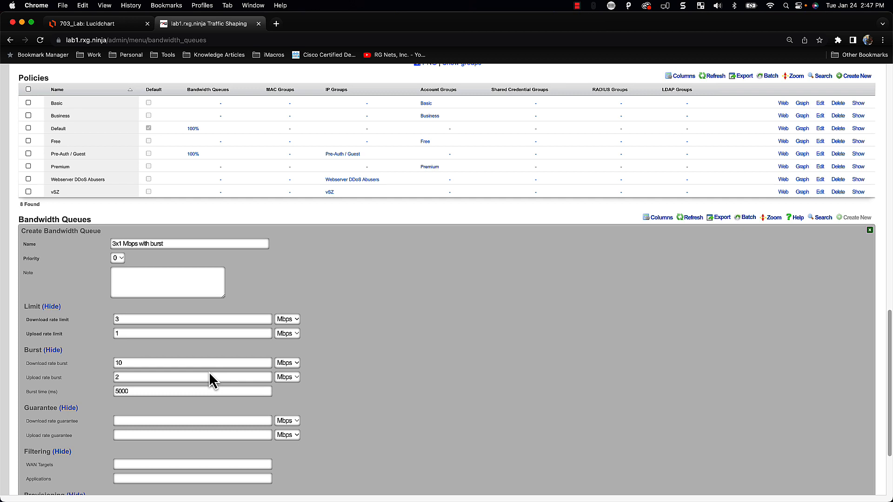
pyautogui.scroll(-3, 232, 373)
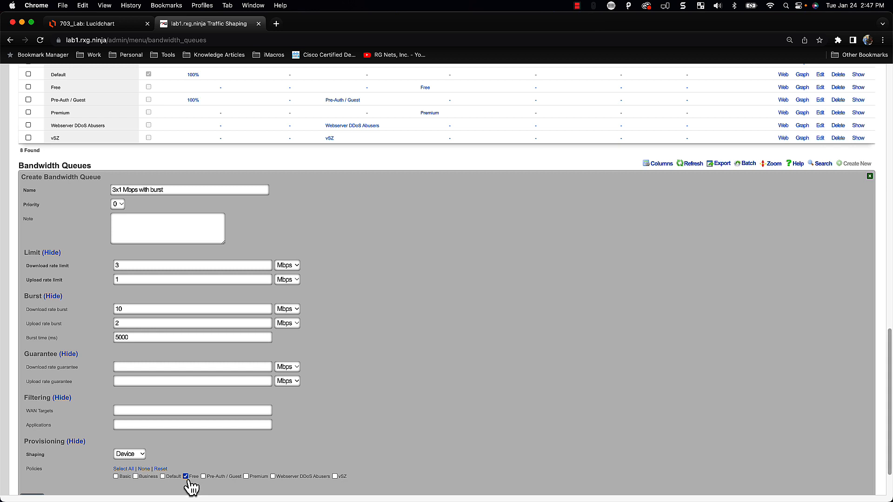
pyautogui.scroll(-3, 305, 413)
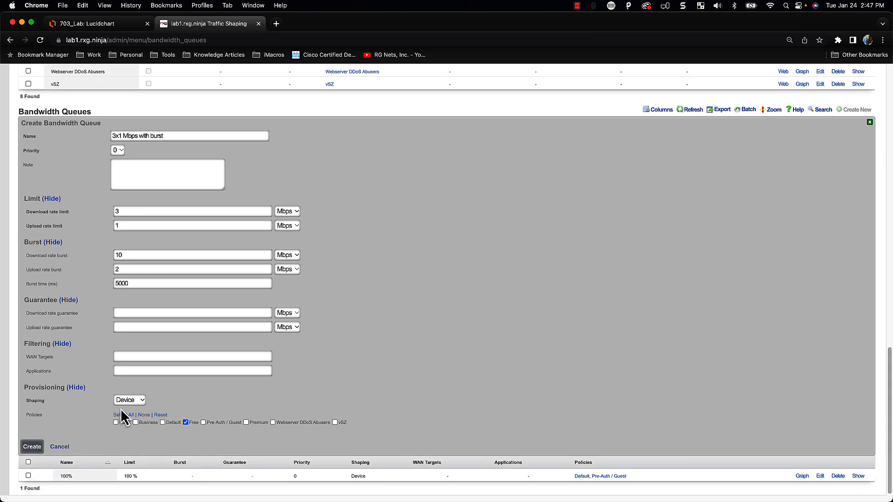
pyautogui.click(132, 456)
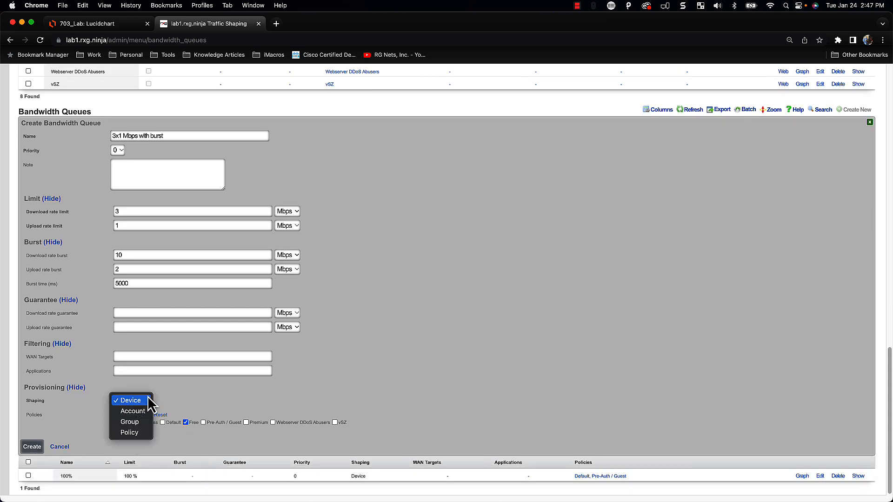
pyautogui.click(147, 398)
pyautogui.scroll(1, 148, 406)
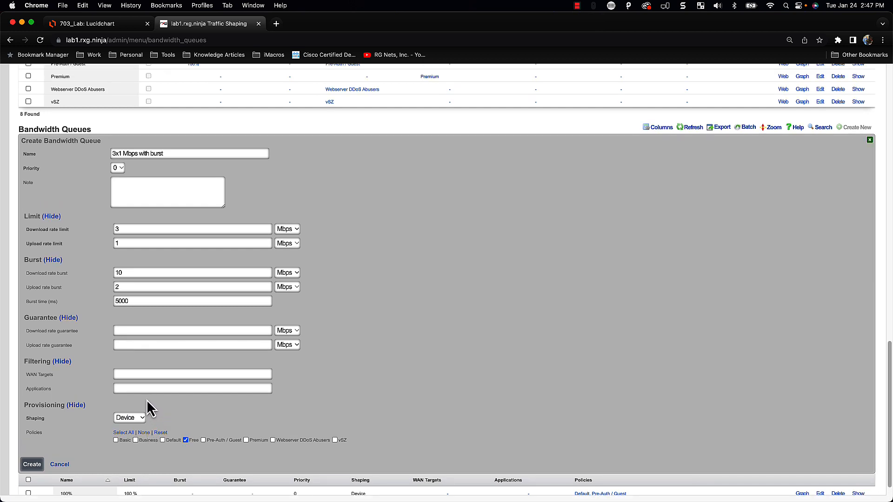
pyautogui.click(42, 464)
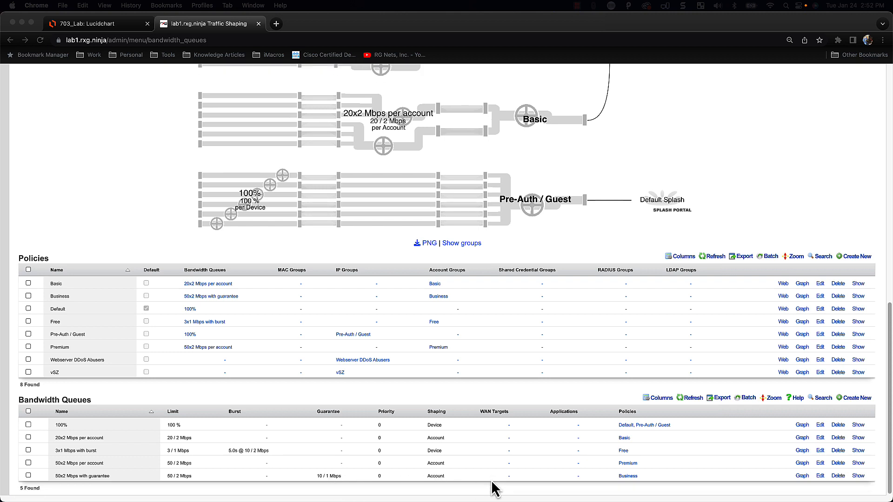
pyautogui.scroll(10, 453, 490)
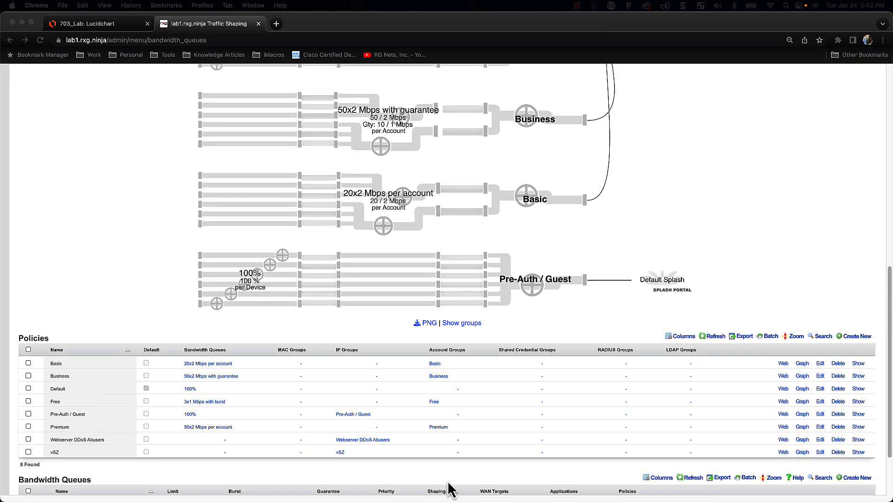
pyautogui.scroll(8, 451, 489)
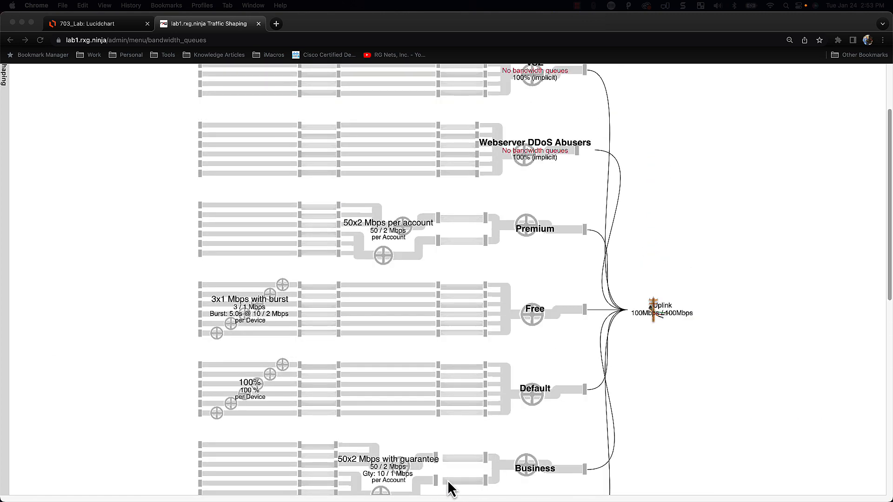
pyautogui.scroll(-3, 451, 489)
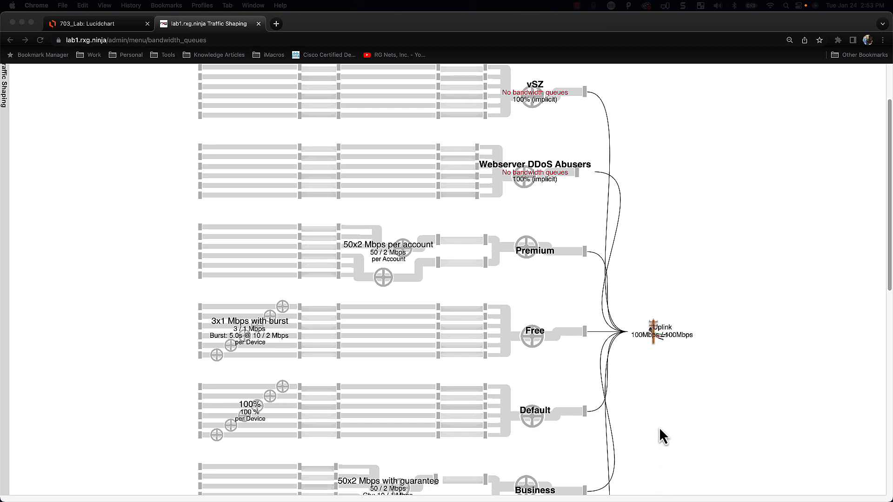
pyautogui.scroll(2, 650, 437)
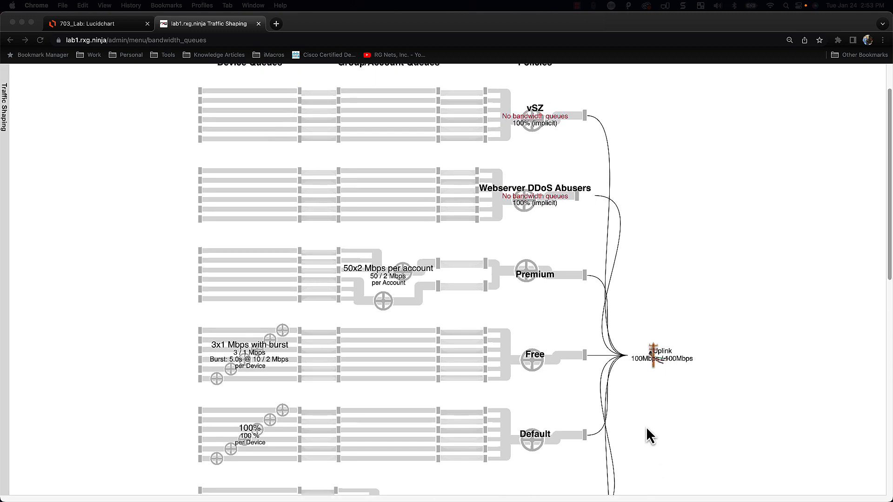
pyautogui.scroll(-5, 502, 430)
pyautogui.scroll(-4, 502, 425)
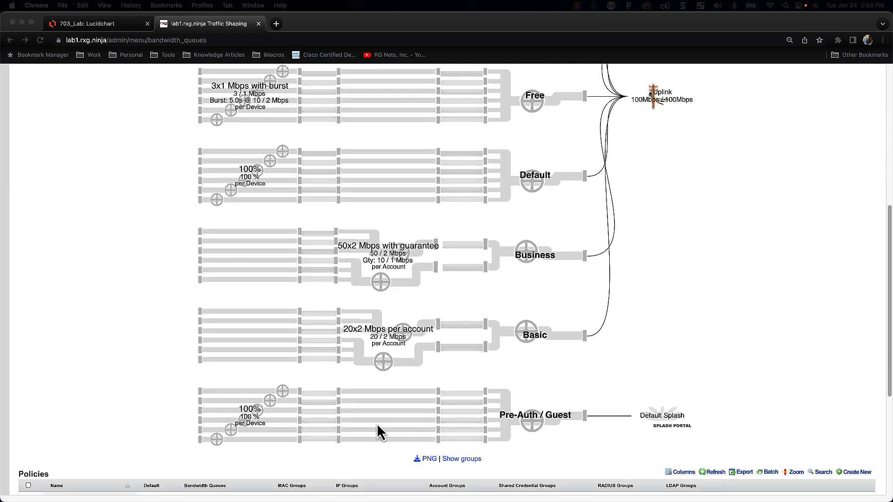
pyautogui.scroll(1, 359, 422)
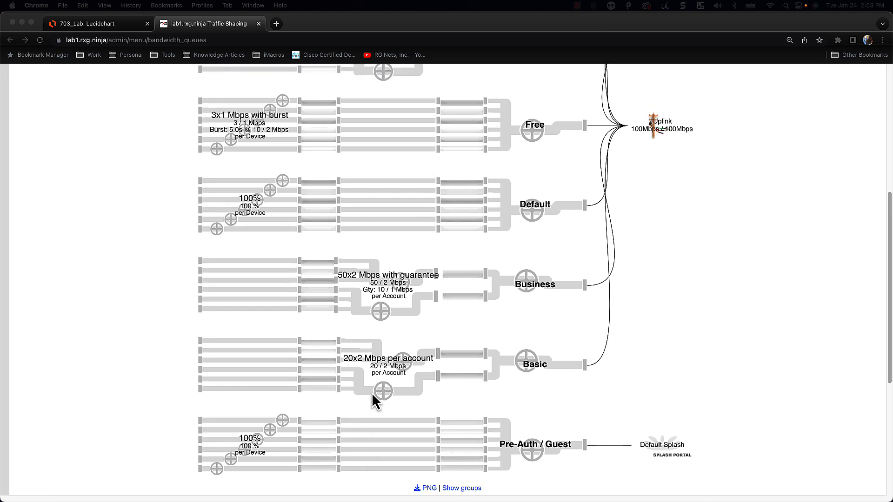
pyautogui.scroll(2, 347, 379)
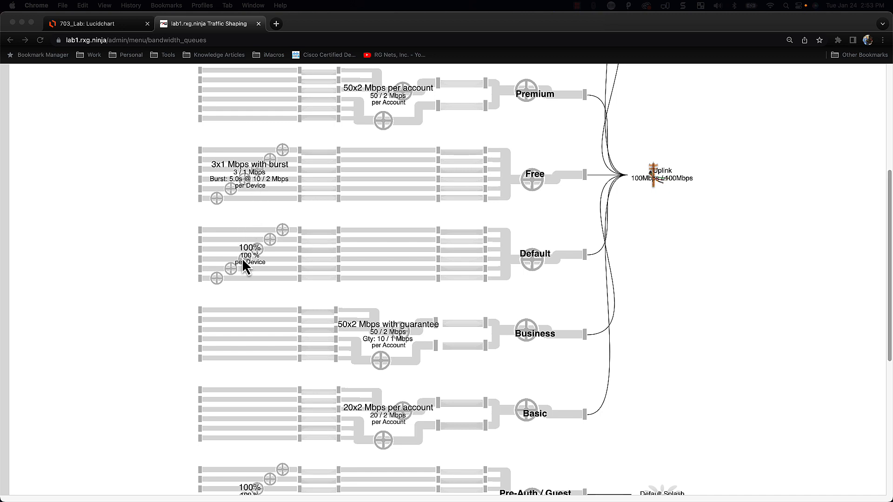
pyautogui.scroll(1, 247, 260)
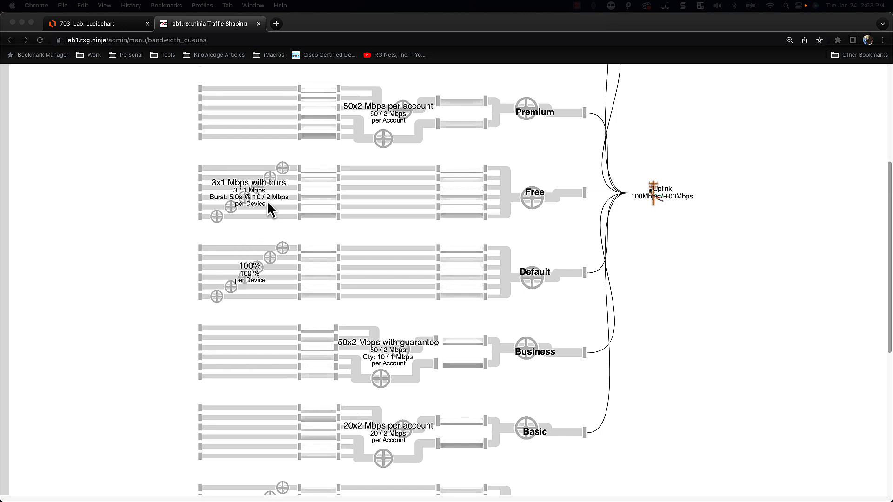
pyautogui.scroll(2, 354, 198)
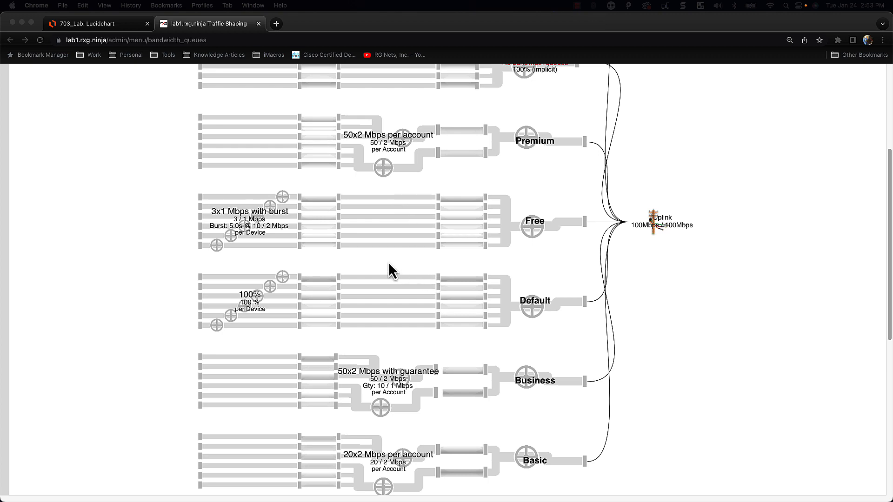
pyautogui.scroll(7, 414, 266)
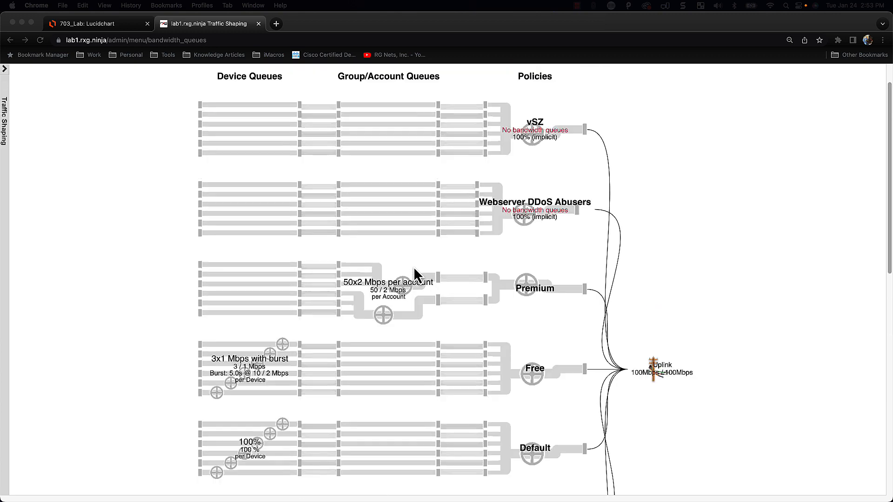
pyautogui.scroll(-3, 420, 308)
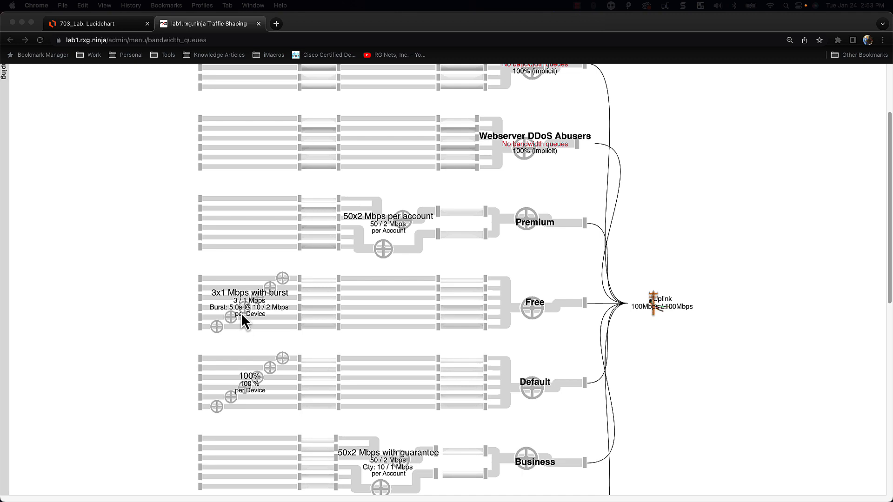
pyautogui.scroll(-8, 408, 284)
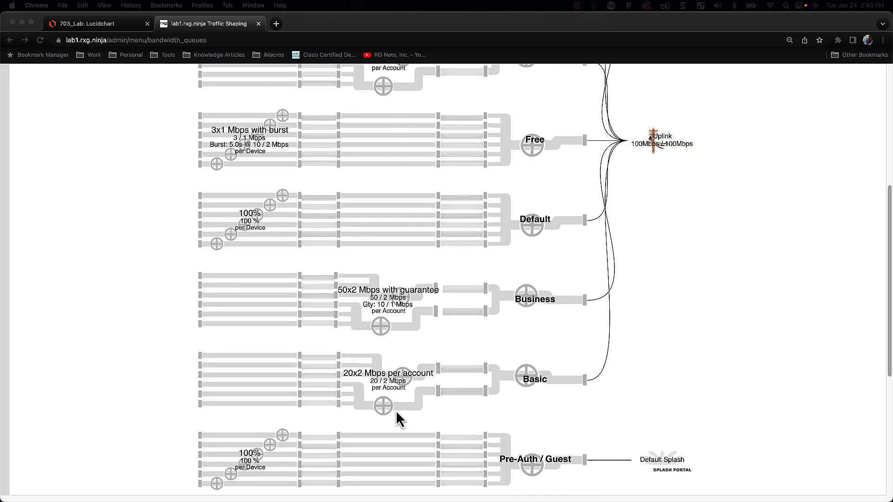
pyautogui.scroll(-2, 398, 431)
pyautogui.scroll(10, 540, 442)
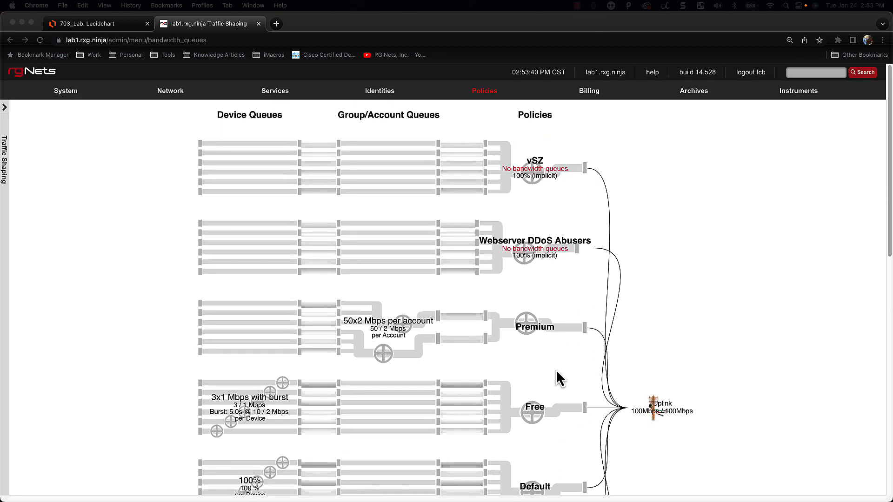
pyautogui.scroll(-3, 564, 425)
pyautogui.scroll(-3, 564, 429)
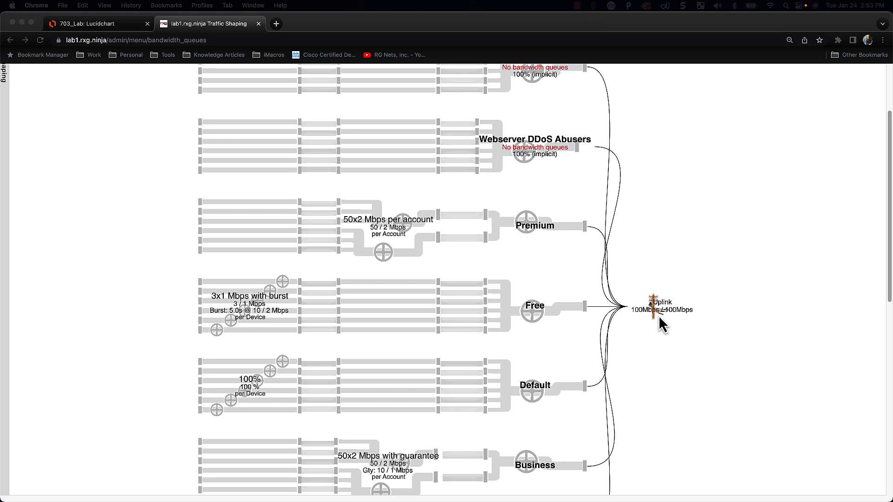
pyautogui.scroll(5, 662, 325)
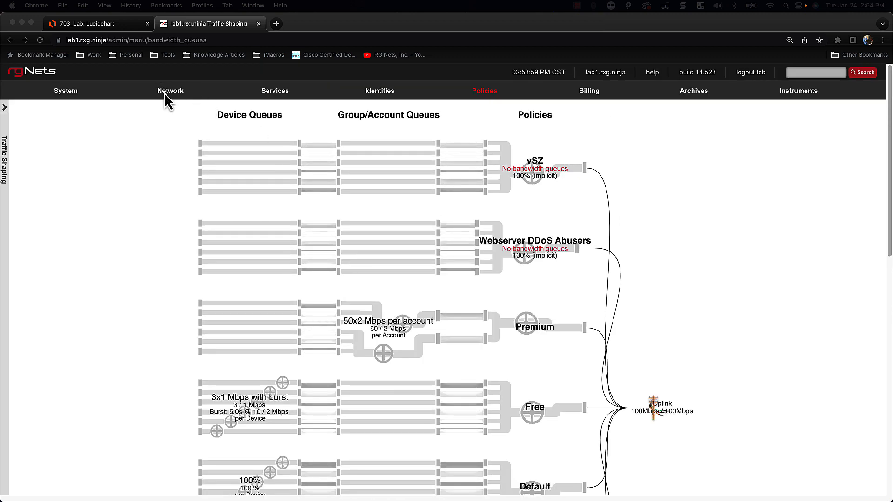
# Edit the Uplink on the WAN page and set its download speed to 1 Gbps
pyautogui.moveTo(166, 98)
pyautogui.click(159, 121)
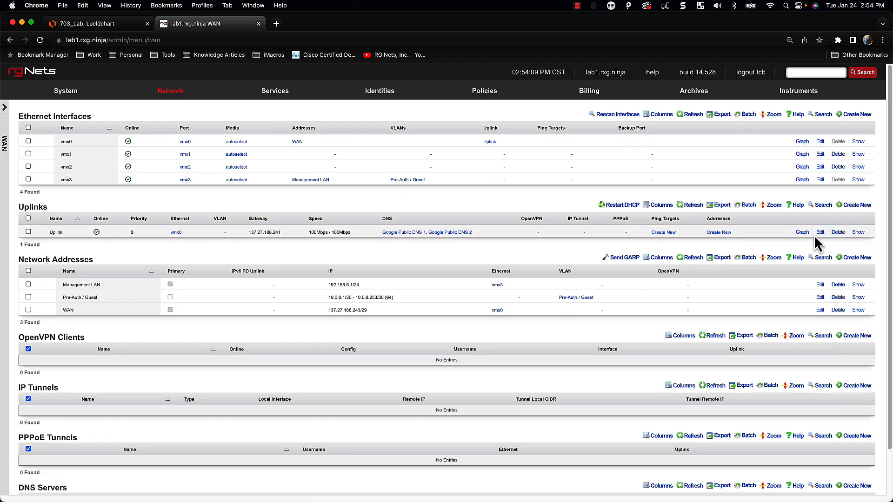
pyautogui.click(820, 232)
pyautogui.scroll(-2, 177, 383)
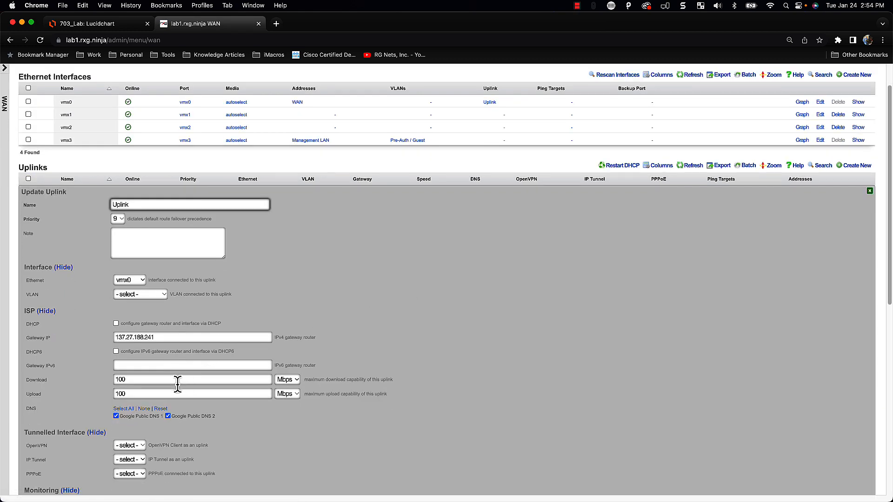
pyautogui.click(125, 380)
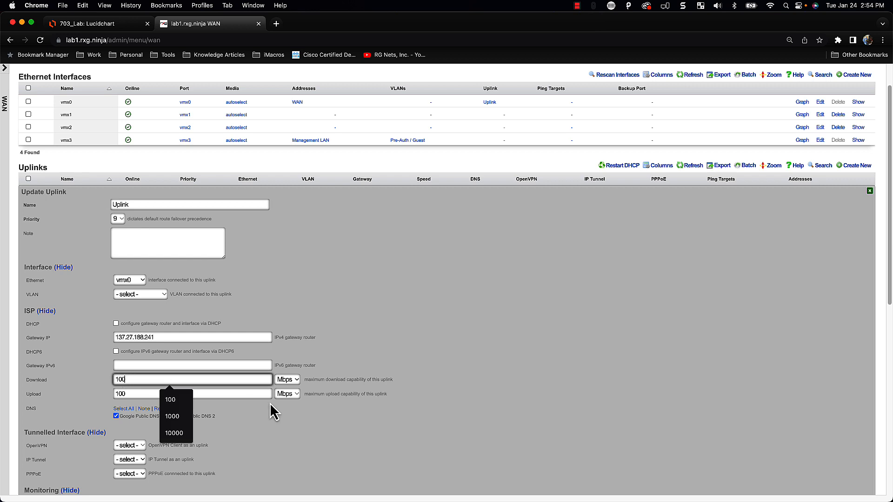
pyautogui.press('BackSpace')
pyautogui.press('BackSpace')
pyautogui.press('Tab')
pyautogui.press('Down')
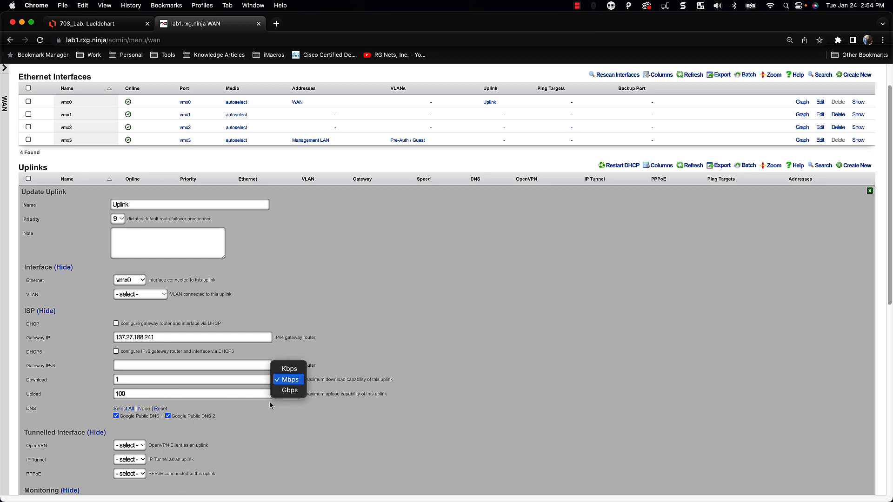
pyautogui.press('Down')
pyautogui.press('Return')
# Set the Uplink's upload speed to 1 Gbps and save the change
pyautogui.press('Tab')
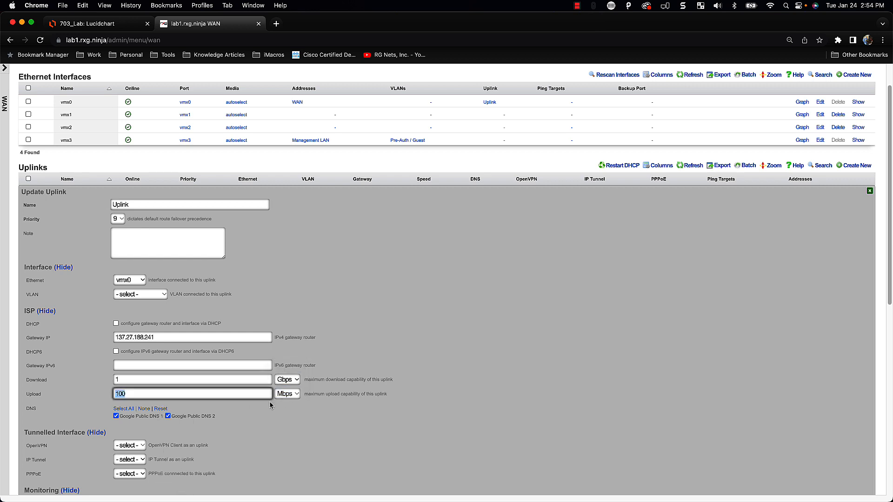
pyautogui.write('1')
pyautogui.press('Tab')
pyautogui.press('Down')
pyautogui.press('Down')
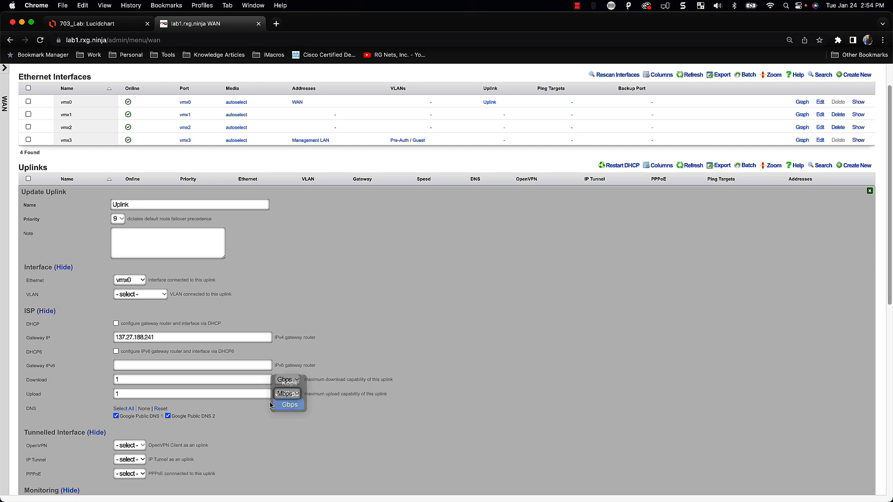
pyautogui.press('Return')
pyautogui.scroll(-5, 247, 398)
pyautogui.click(33, 397)
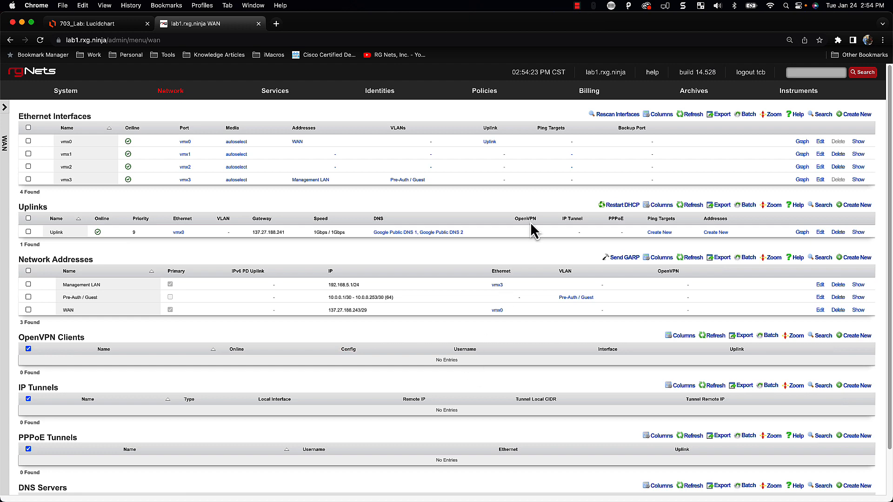
# Open Traffic Shaping and scroll the diagram to confirm the Uplink reads 1Gbps / 1Gbps
pyautogui.moveTo(526, 90)
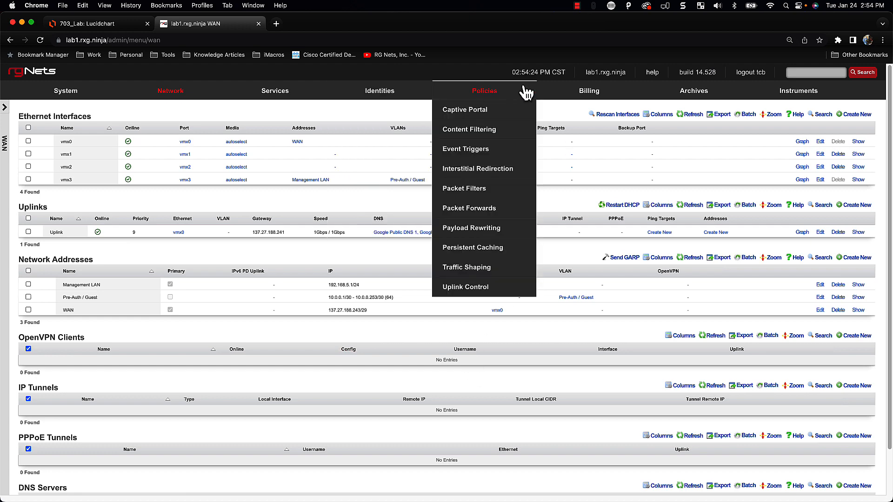
pyautogui.click(460, 272)
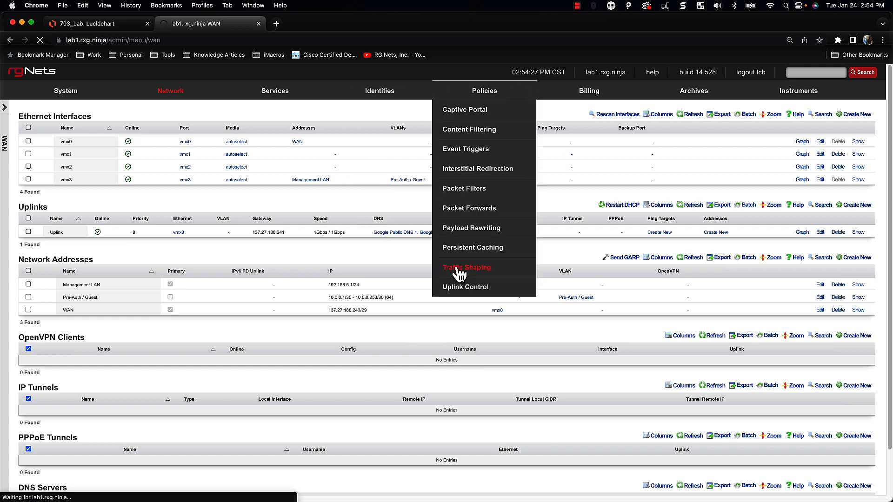
pyautogui.scroll(-2, 543, 345)
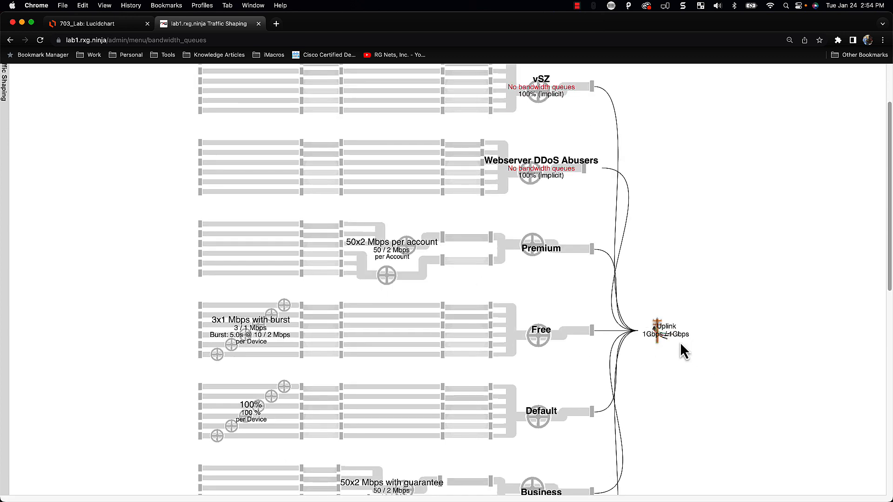
pyautogui.scroll(-5, 576, 374)
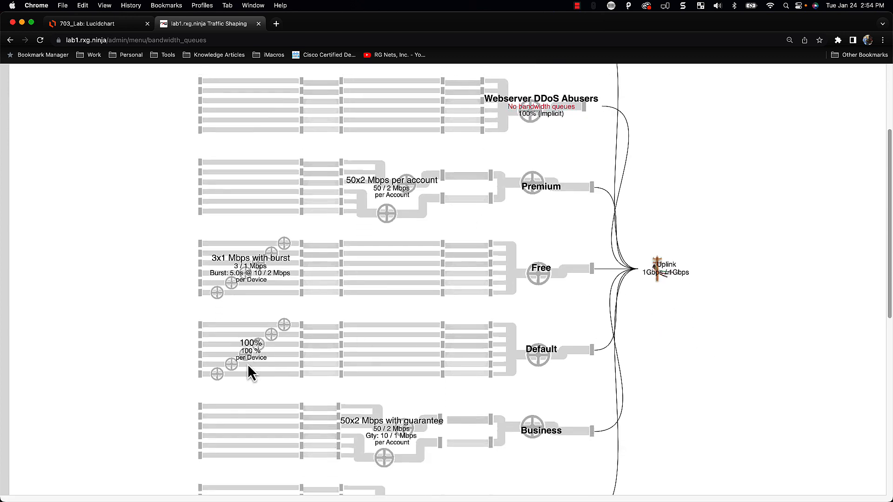
pyautogui.scroll(-7, 414, 409)
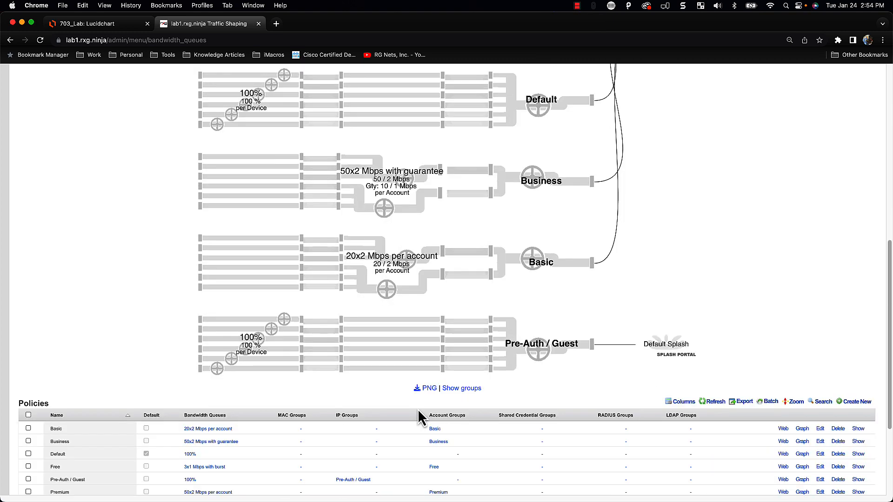
pyautogui.scroll(15, 420, 408)
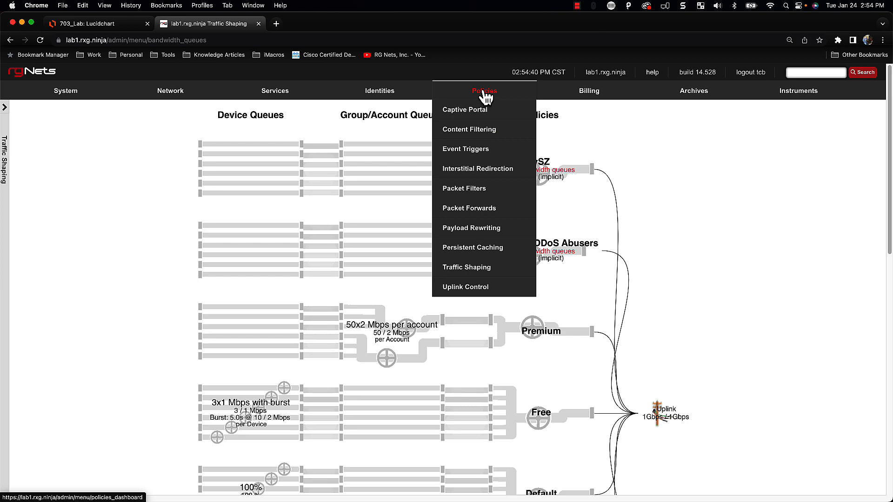
# Review the Policies dashboard, then open the Captive Portal page with its Default Splash portal
pyautogui.click(486, 95)
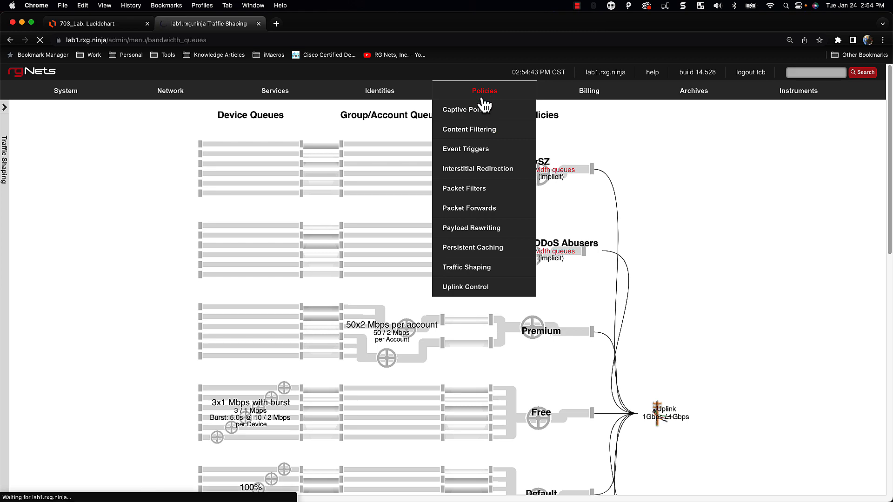
pyautogui.scroll(-2, 473, 431)
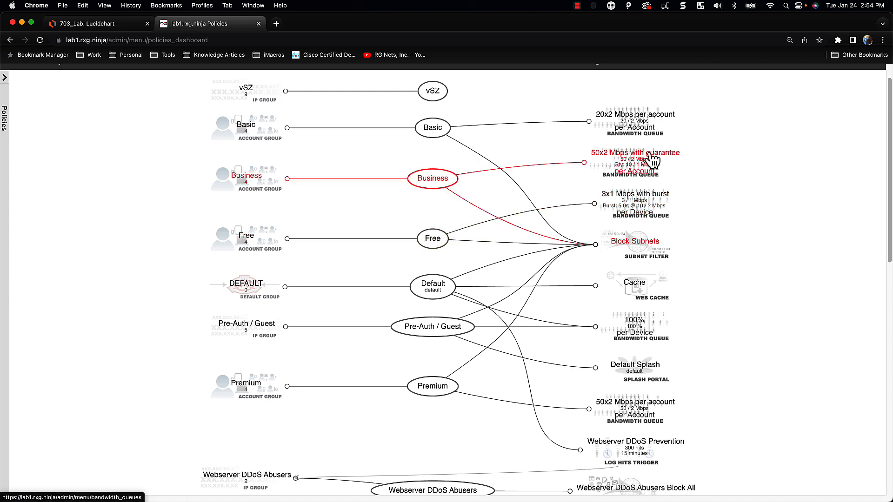
pyautogui.scroll(2, 604, 259)
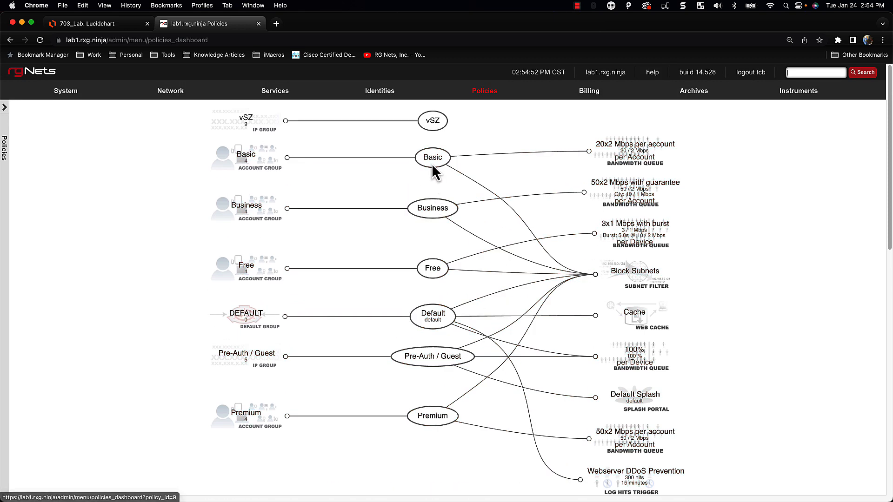
pyautogui.scroll(-1, 462, 282)
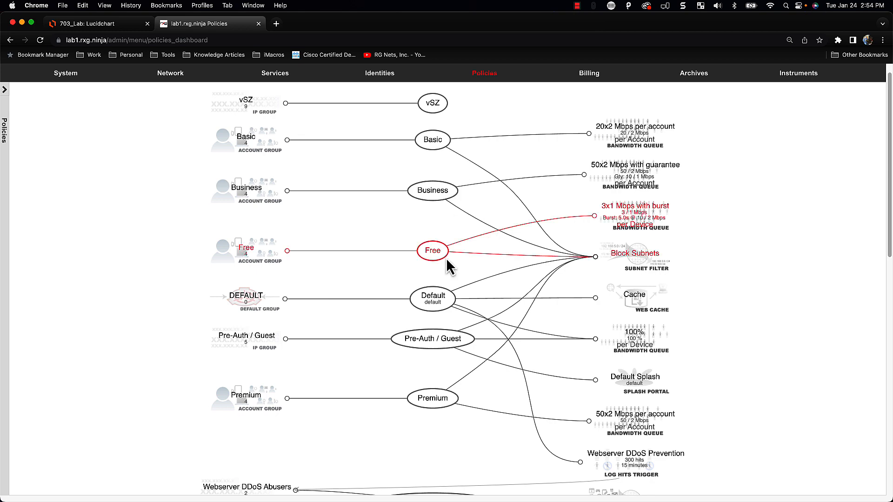
pyautogui.scroll(-6, 509, 423)
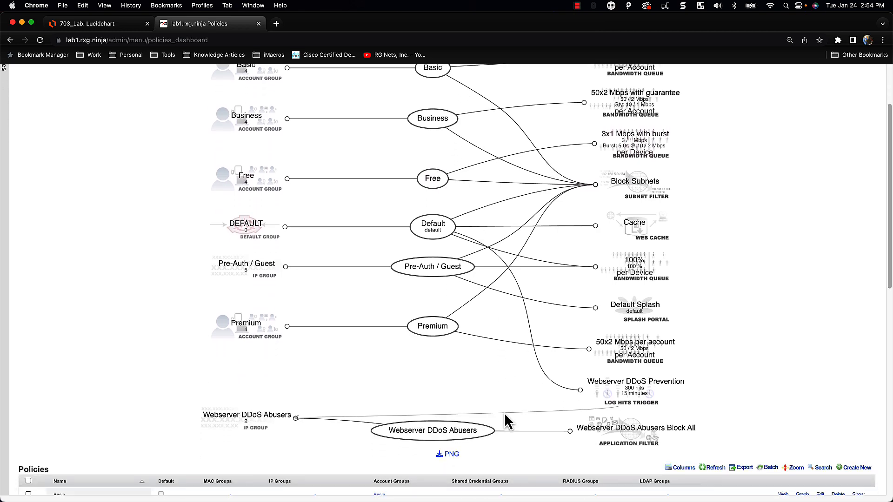
pyautogui.scroll(7, 505, 414)
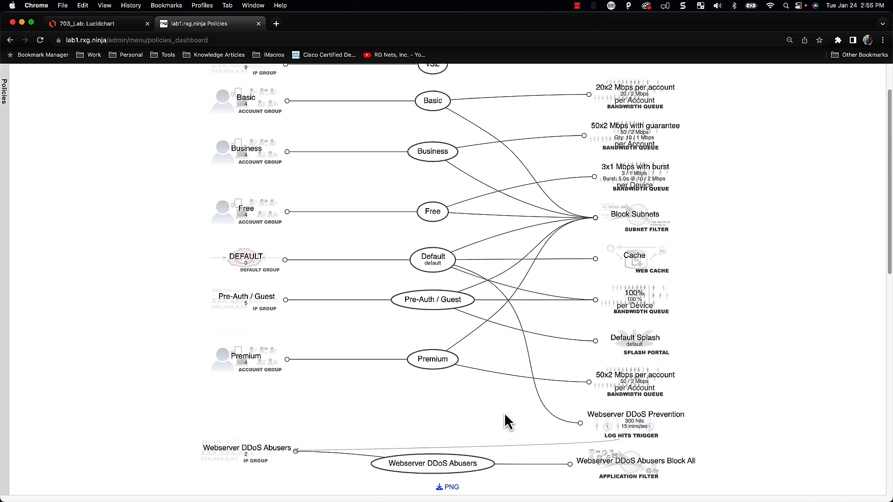
pyautogui.scroll(1, 508, 421)
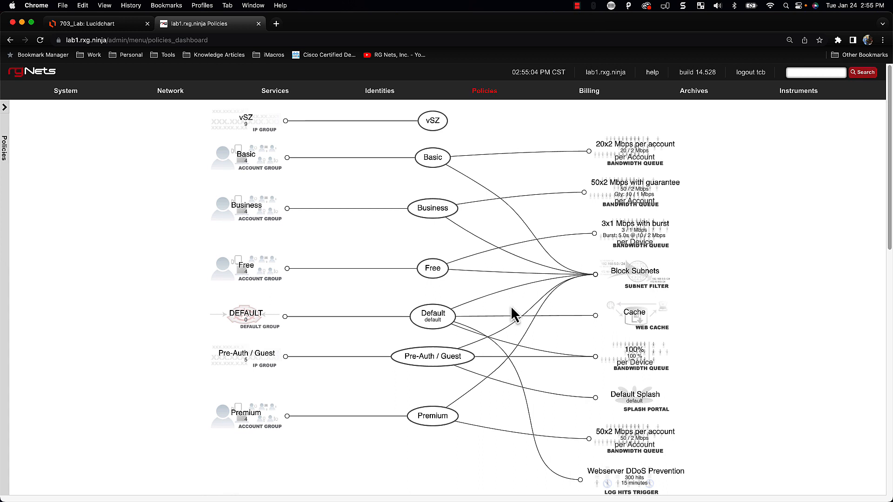
pyautogui.moveTo(484, 91)
pyautogui.click(476, 112)
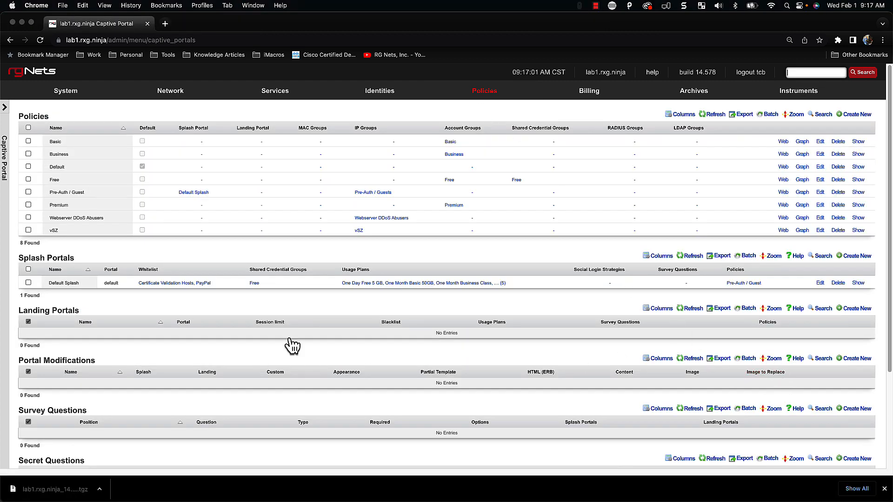
# Start a new landing portal and name it 'Default Splash'
pyautogui.click(855, 309)
pyautogui.scroll(-1, 534, 330)
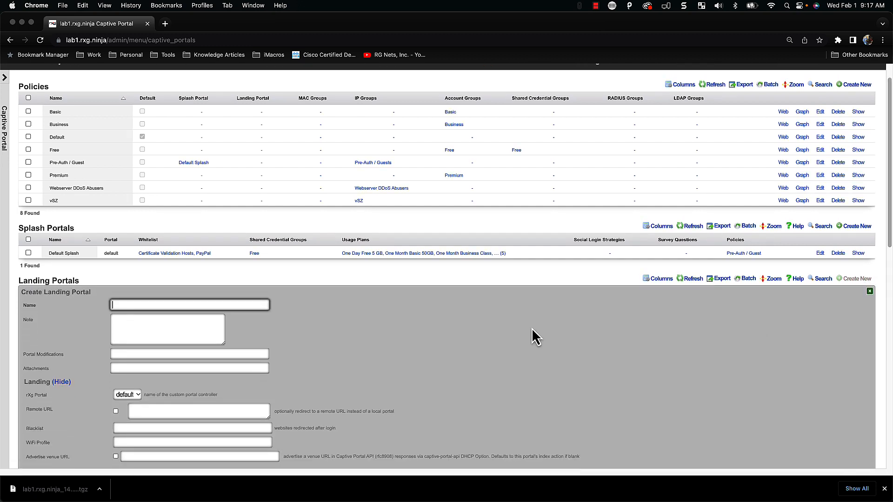
pyautogui.scroll(-1, 532, 328)
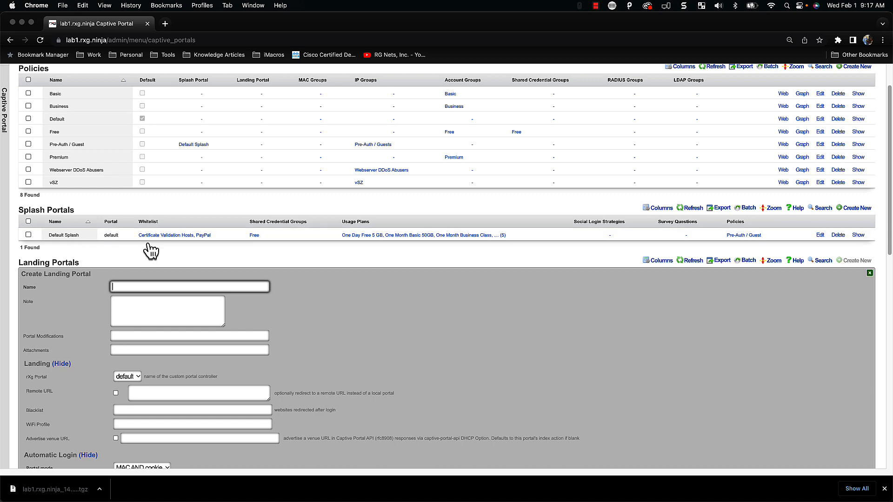
pyautogui.scroll(-2, 164, 254)
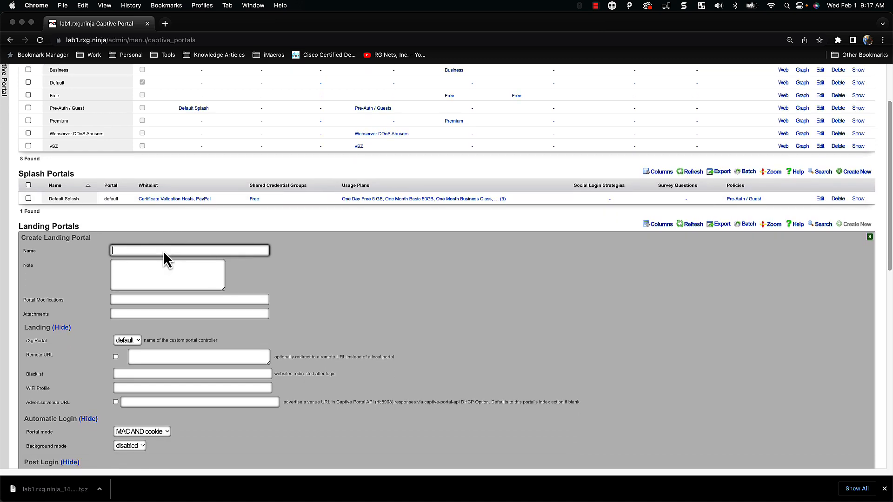
pyautogui.scroll(-5, 163, 251)
pyautogui.scroll(1, 163, 250)
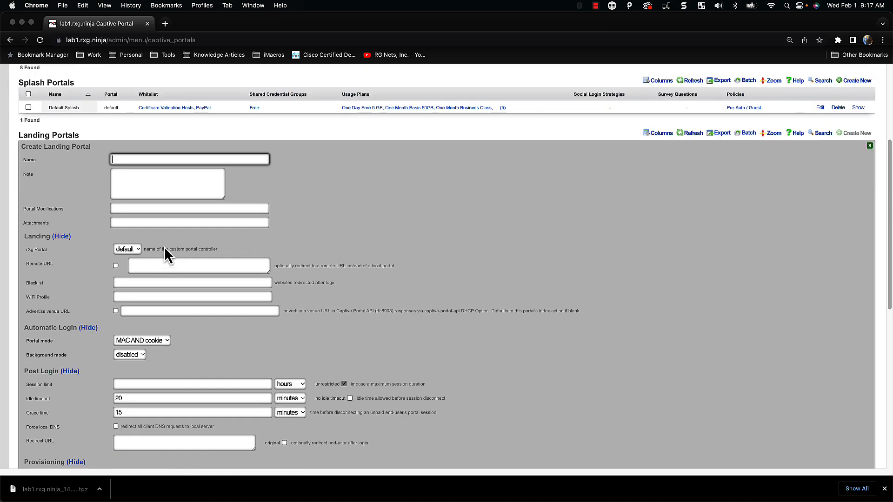
pyautogui.scroll(1, 814, 137)
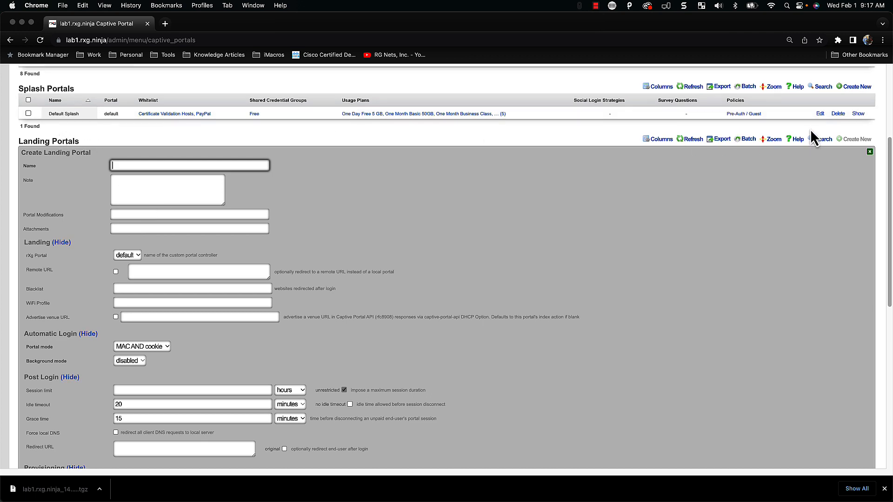
pyautogui.click(153, 161)
pyautogui.write('Default Sp')
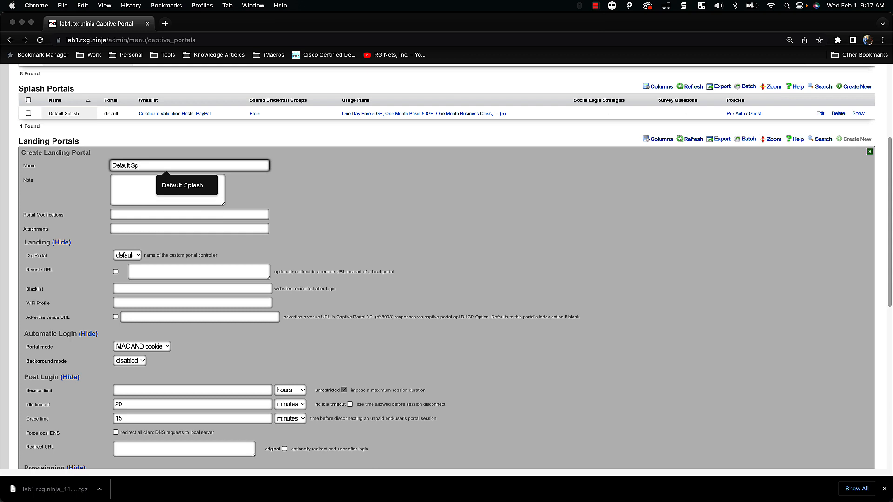
pyautogui.write('lash')
# Provision the Basic, Business, Free and Premium policies through the portal and create it
pyautogui.scroll(-3, 179, 255)
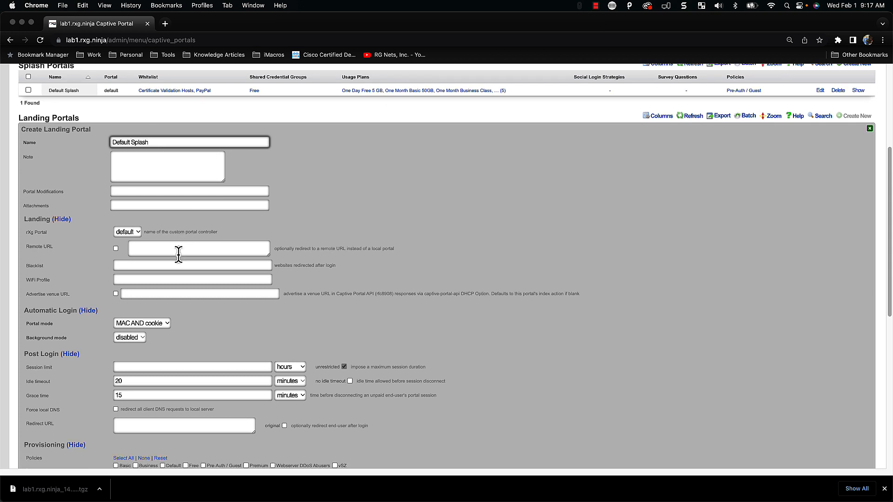
pyautogui.scroll(-5, 179, 255)
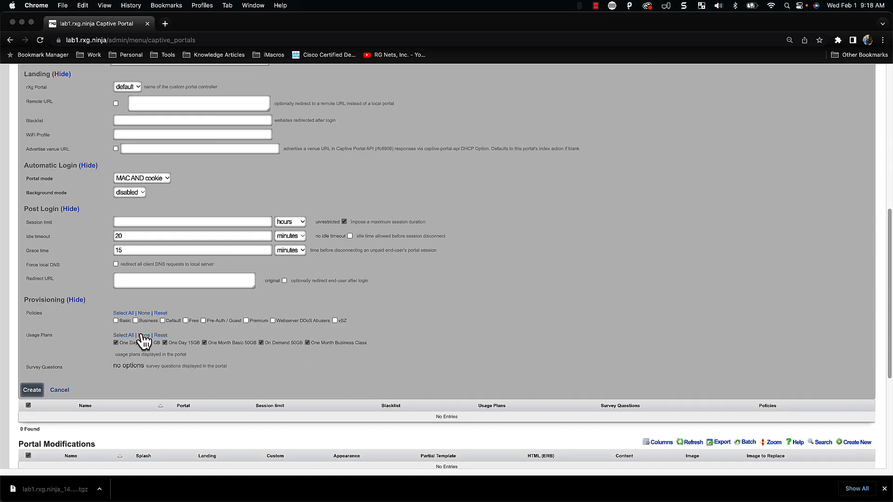
pyautogui.click(122, 322)
pyautogui.click(149, 324)
pyautogui.click(188, 321)
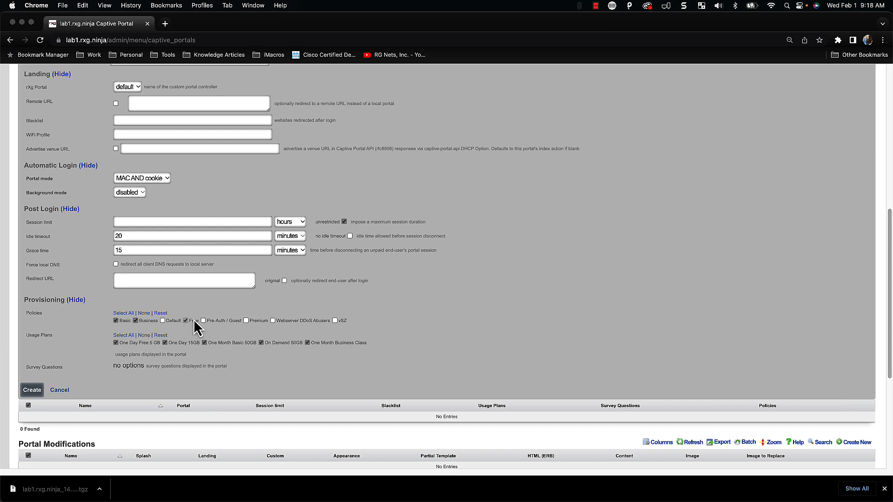
pyautogui.click(250, 322)
pyautogui.click(23, 393)
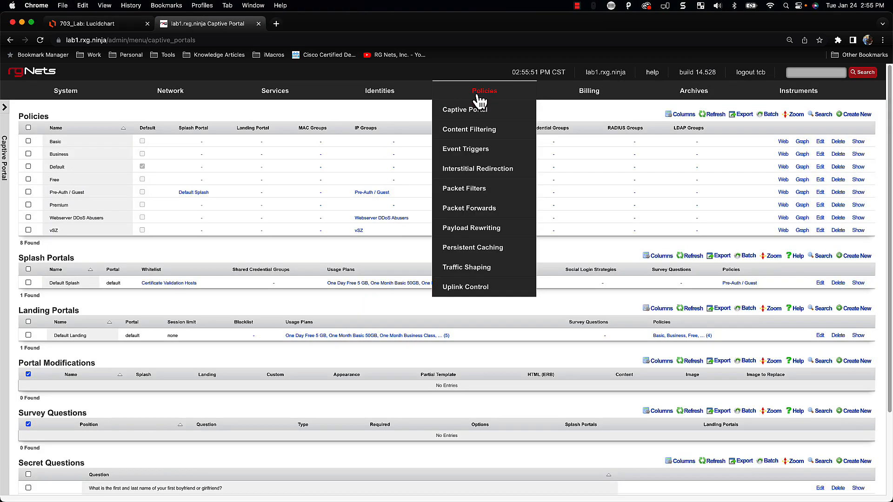
# Open the policies dashboard from the Policies menu
pyautogui.click(479, 95)
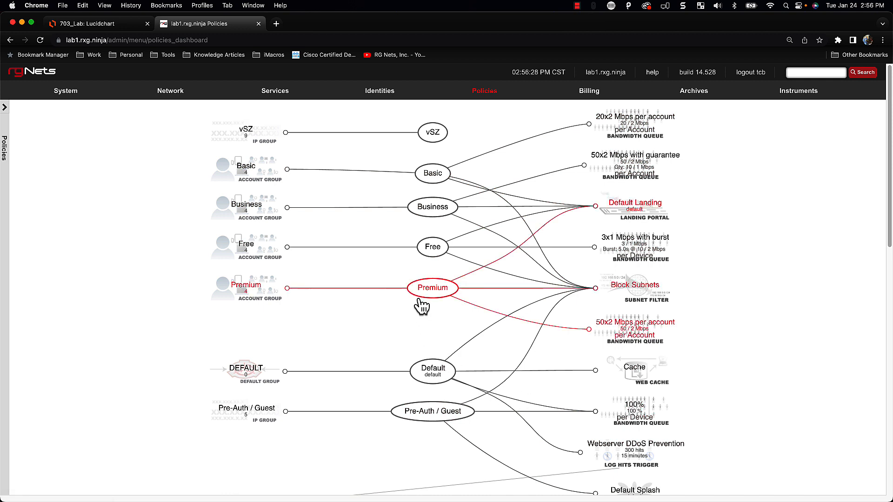
# Read the Premium policy's sub-policies, then open the Premium node's own view
pyautogui.moveTo(422, 288)
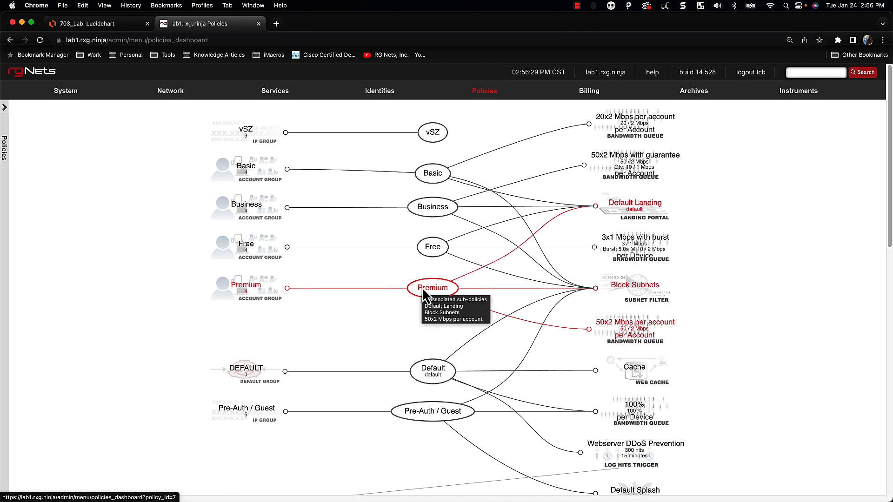
pyautogui.scroll(-3, 425, 330)
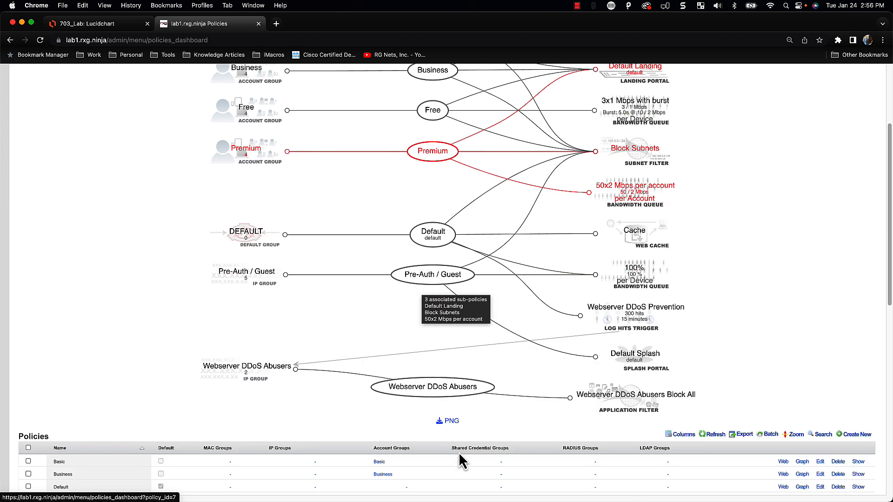
pyautogui.scroll(2, 475, 407)
pyautogui.scroll(1, 419, 286)
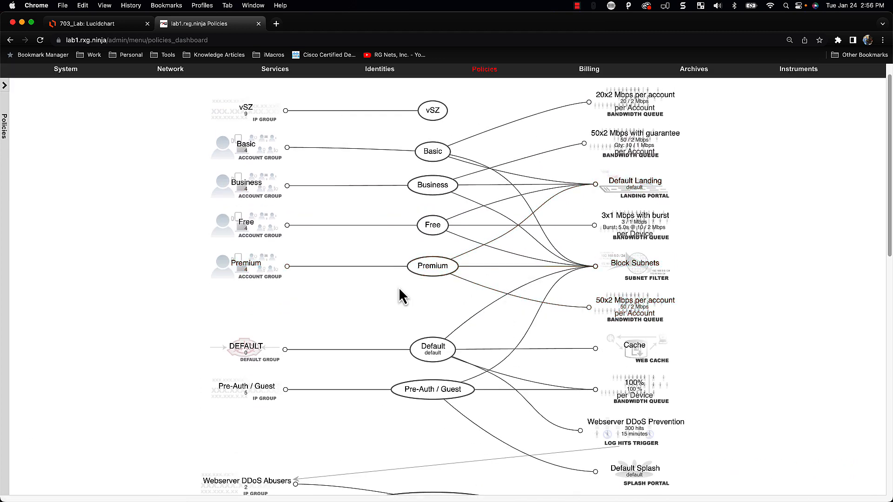
pyautogui.click(440, 270)
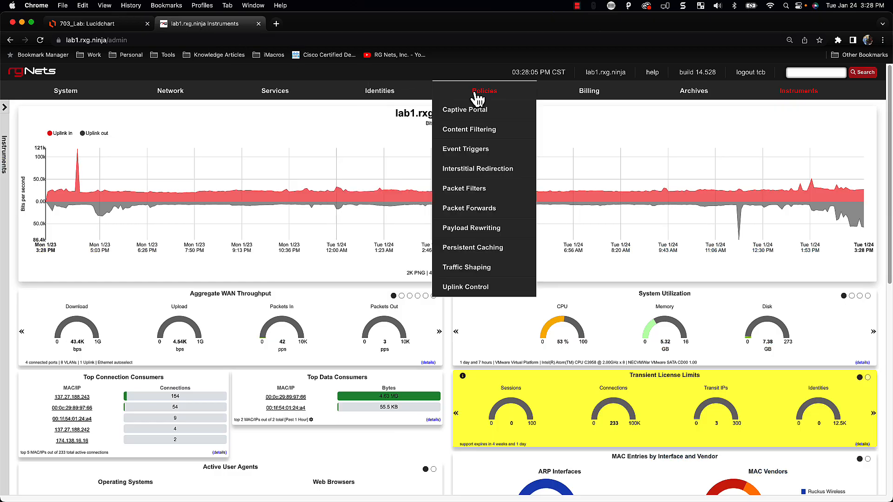
# Review the policies dashboard graph, inspecting the Pre-Auth / Guest and Premium policy paths
pyautogui.click(475, 93)
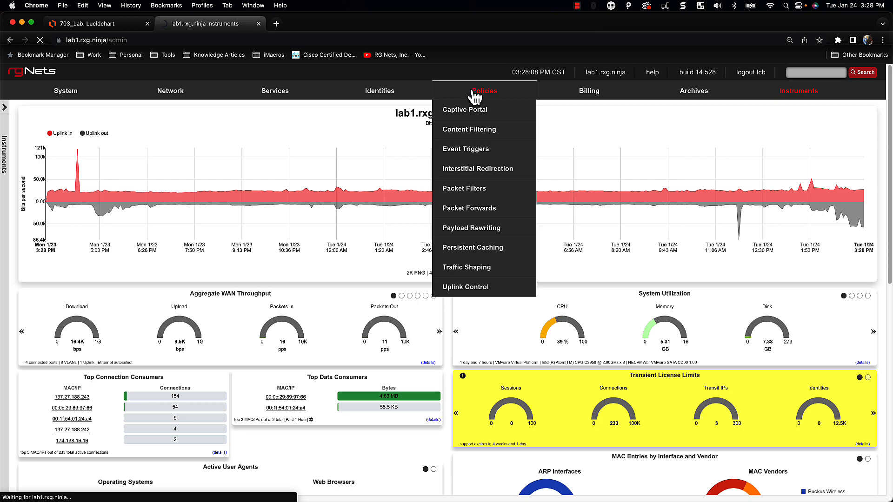
pyautogui.scroll(-1, 241, 323)
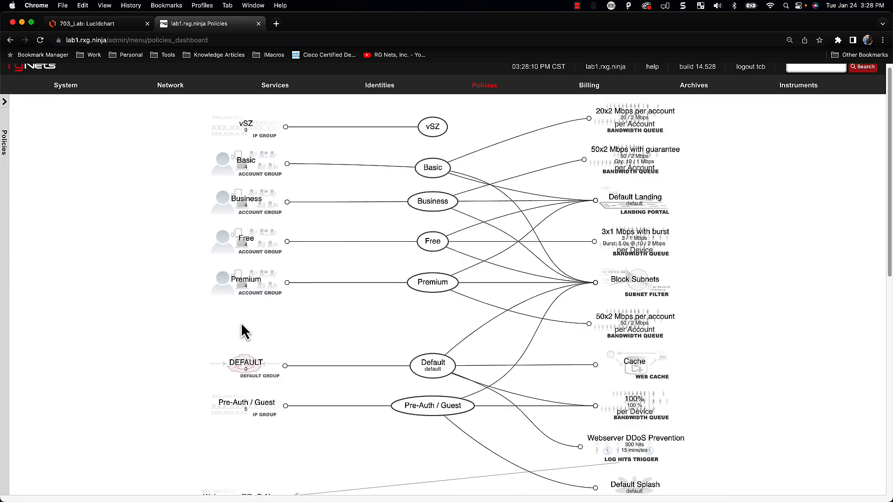
pyautogui.scroll(-2, 244, 328)
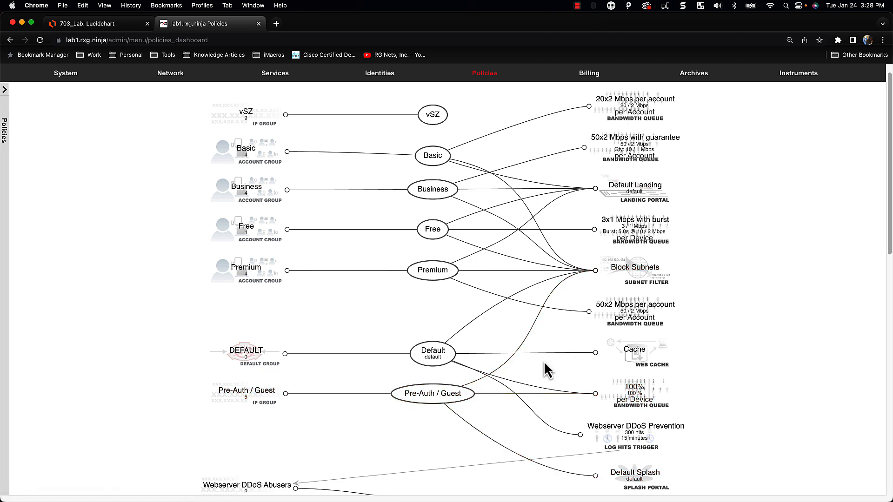
pyautogui.scroll(-2, 628, 479)
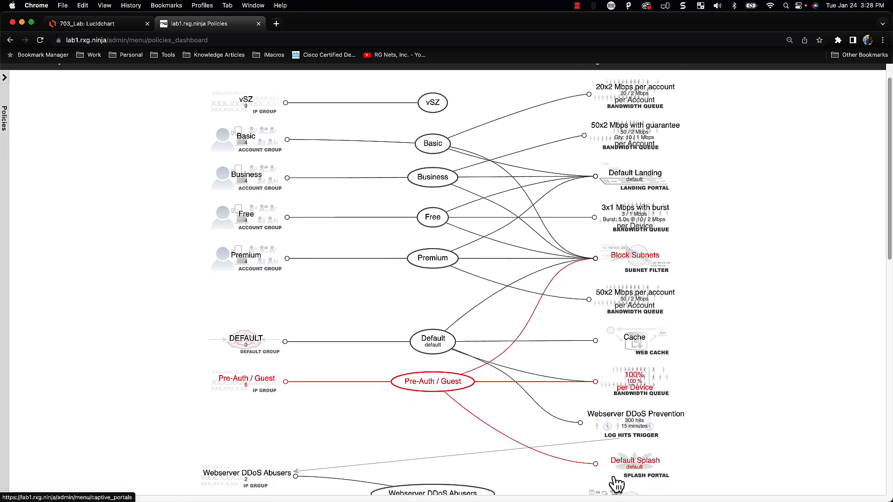
pyautogui.scroll(2, 626, 484)
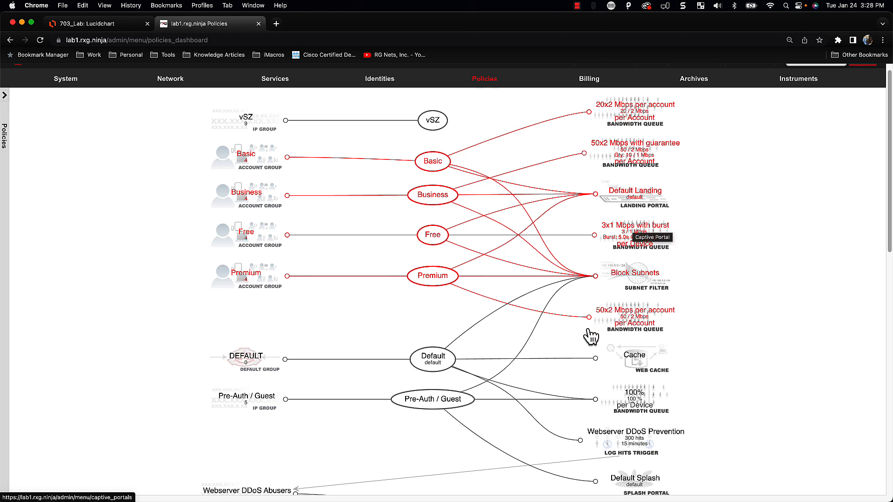
pyautogui.scroll(-1, 618, 493)
pyautogui.scroll(-1, 631, 486)
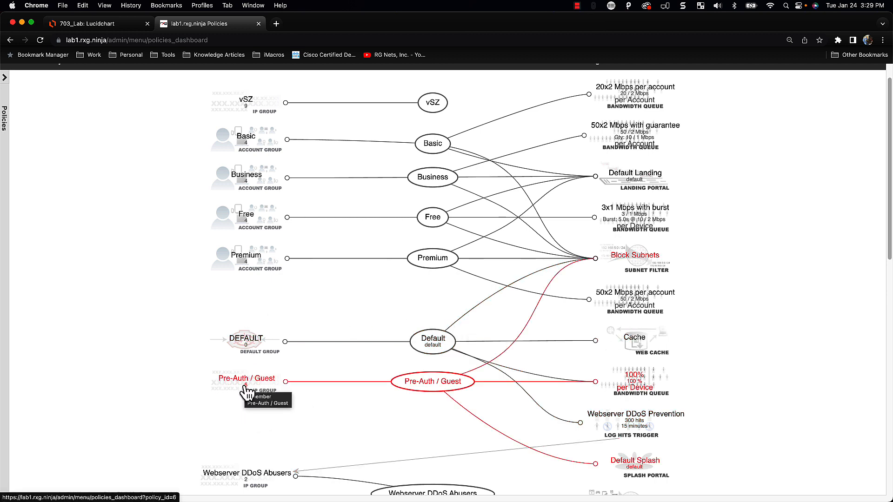
pyautogui.scroll(1, 289, 379)
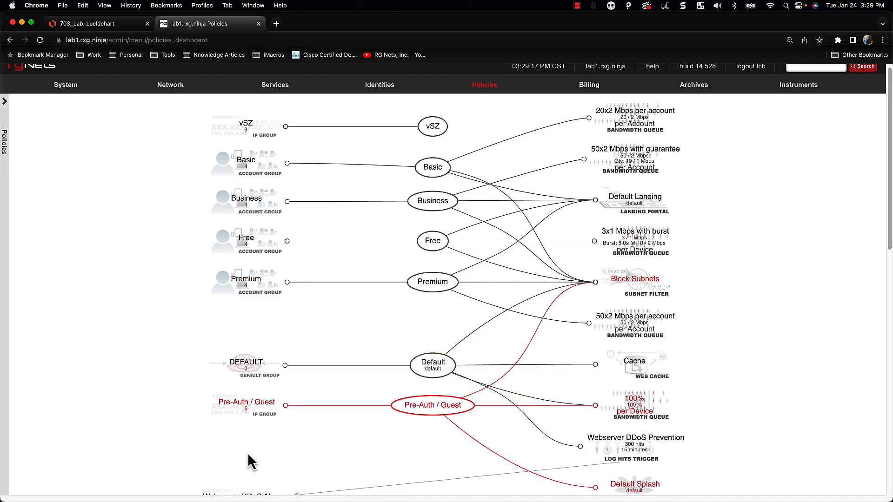
pyautogui.scroll(-1, 232, 461)
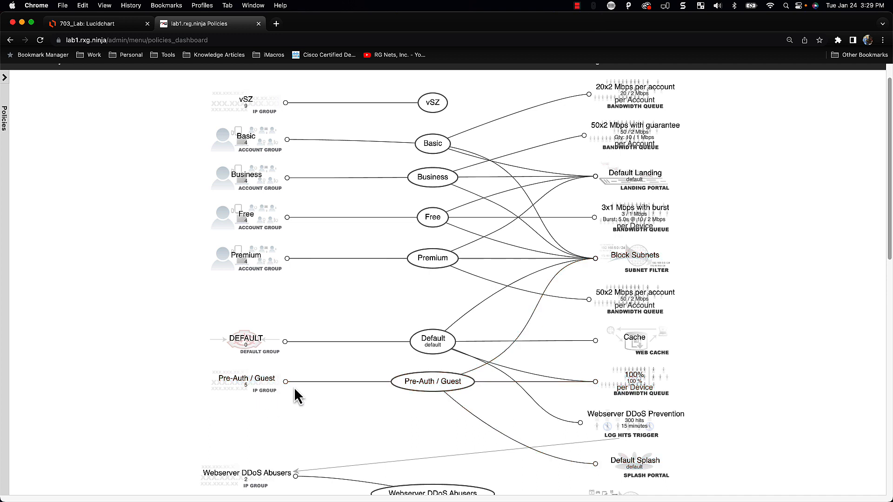
pyautogui.moveTo(433, 392)
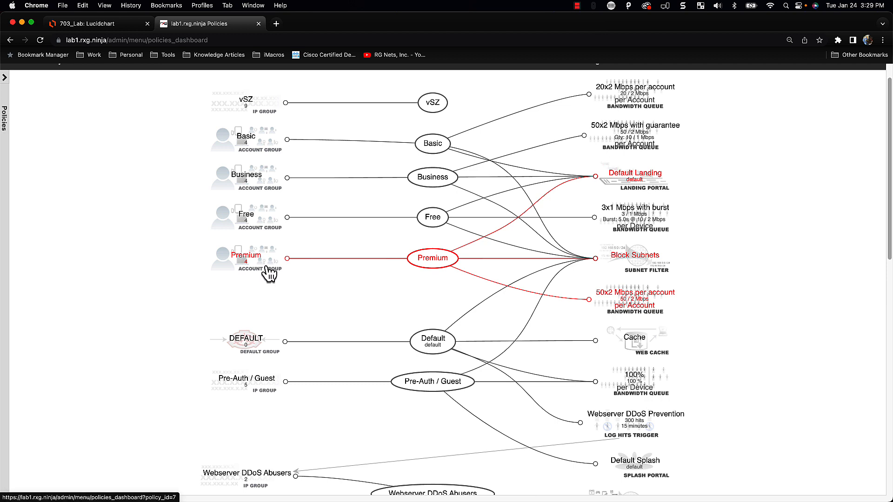
pyautogui.scroll(-2, 363, 302)
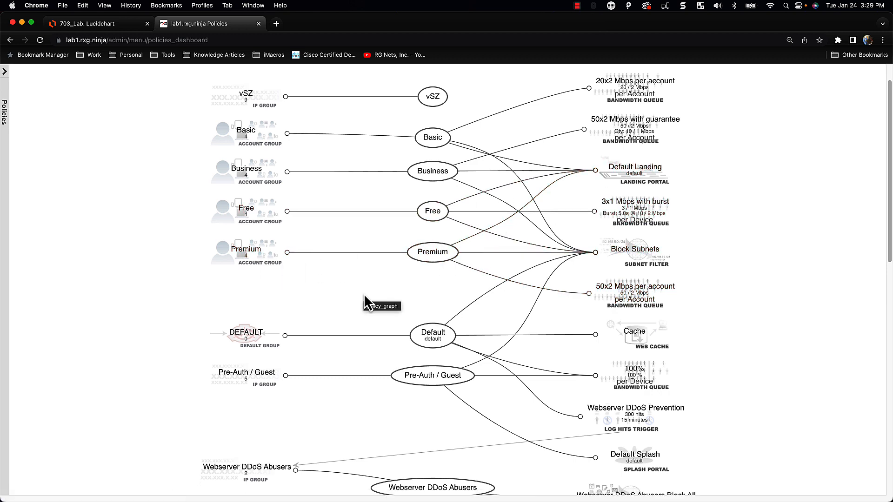
pyautogui.scroll(1, 359, 300)
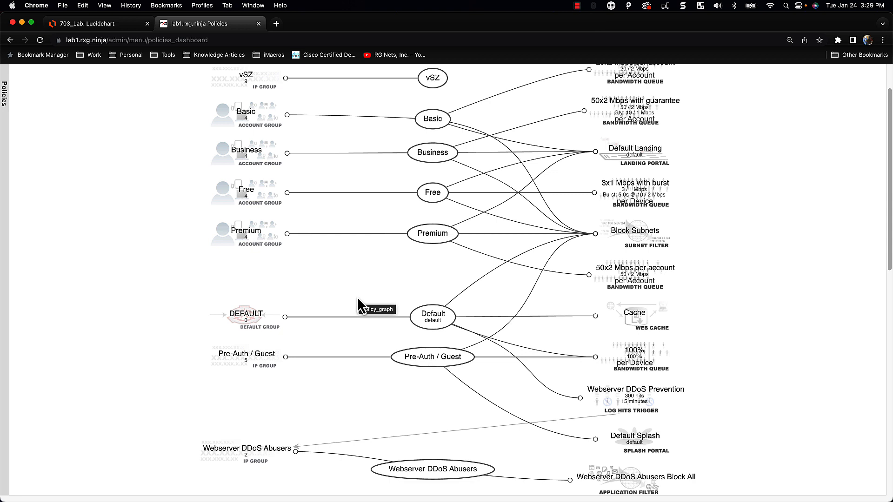
pyautogui.scroll(1, 386, 276)
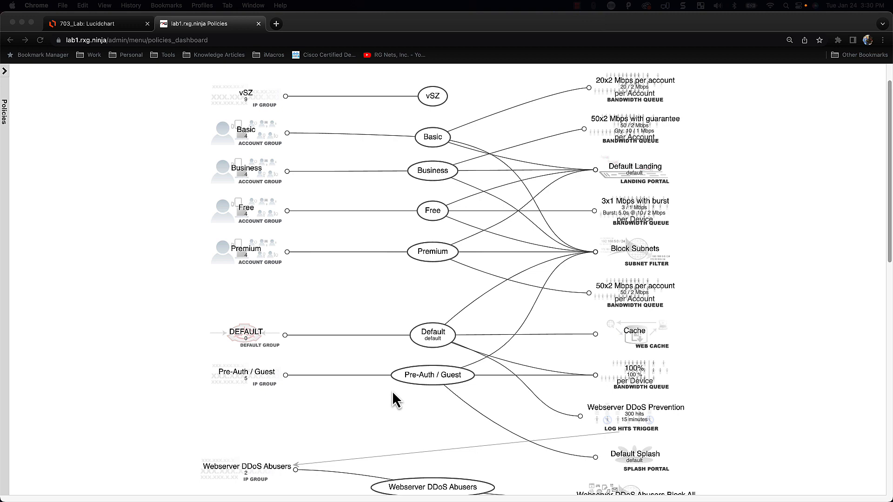
pyautogui.scroll(2, 392, 391)
pyautogui.click(386, 94)
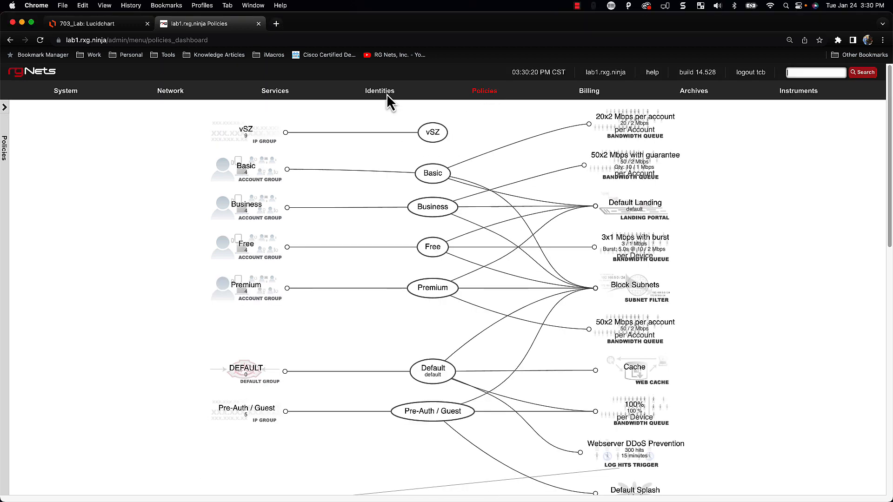
pyautogui.click(376, 189)
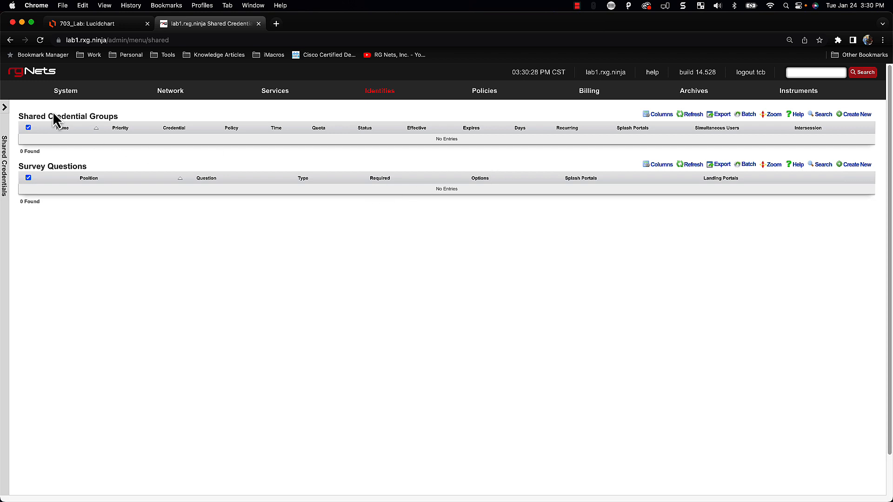
pyautogui.click(855, 115)
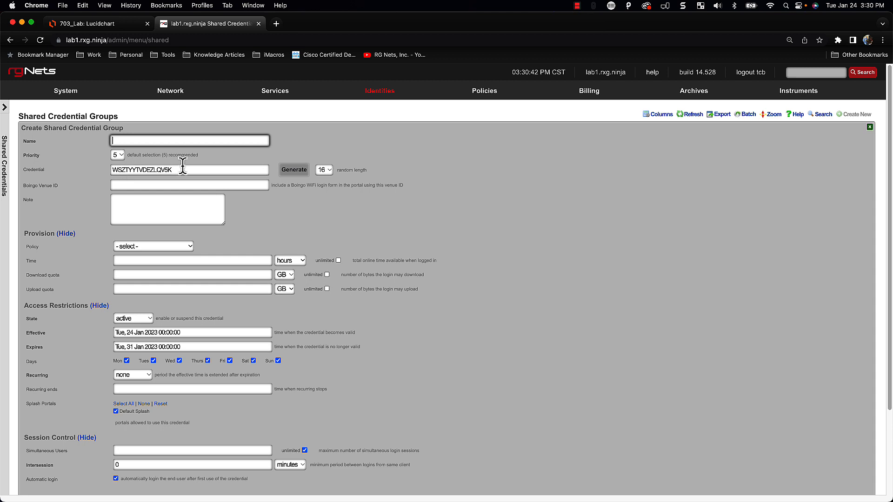
pyautogui.moveTo(175, 169); pyautogui.dragTo(89, 170)
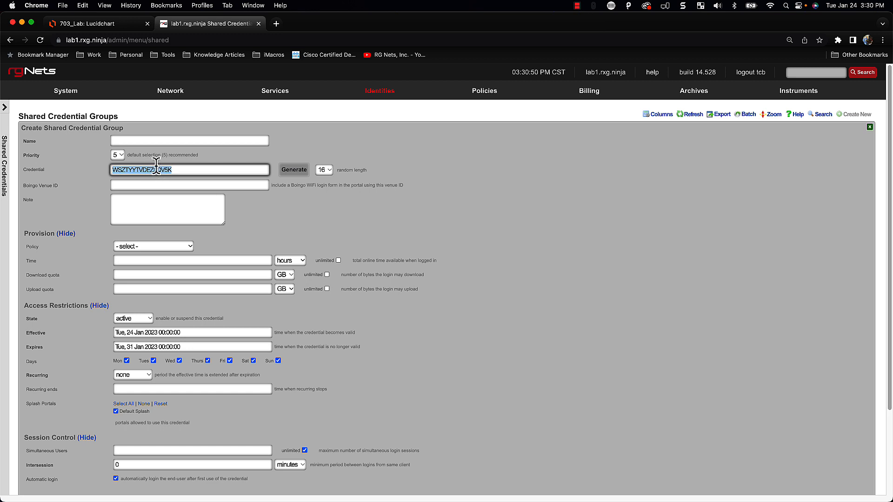
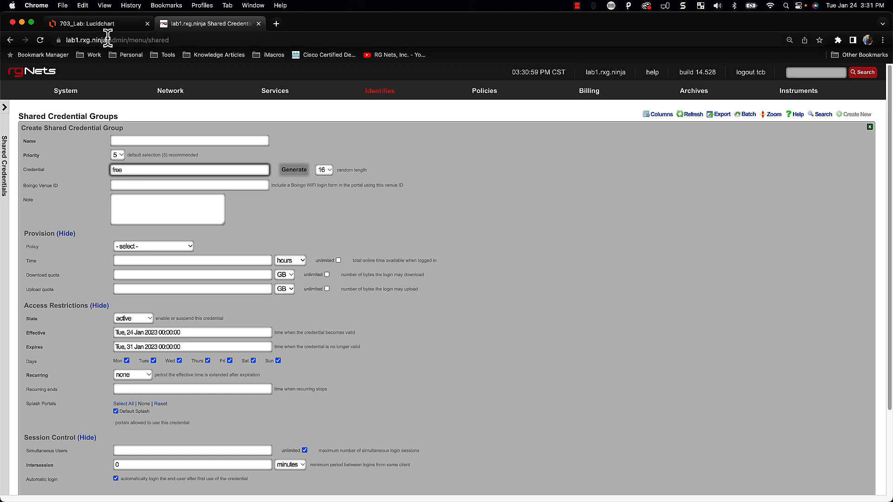
pyautogui.moveTo(107, 40); pyautogui.dragTo(53, 42)
pyautogui.press('super+c')
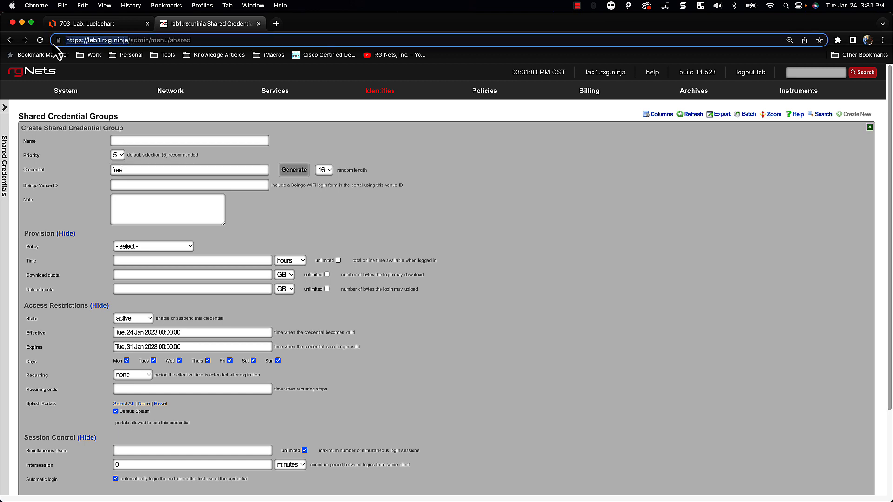
# Load the copied site address in a new tab to test the captive portal
pyautogui.click(276, 25)
pyautogui.press('super+v')
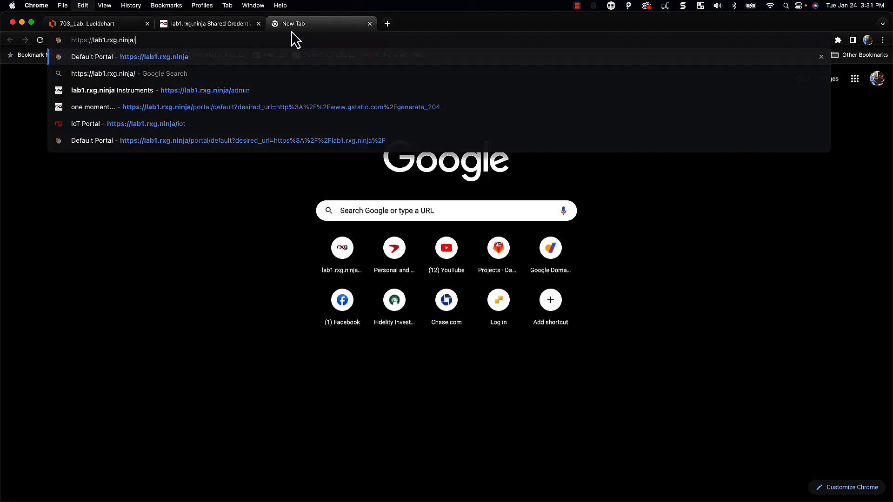
pyautogui.press('Return')
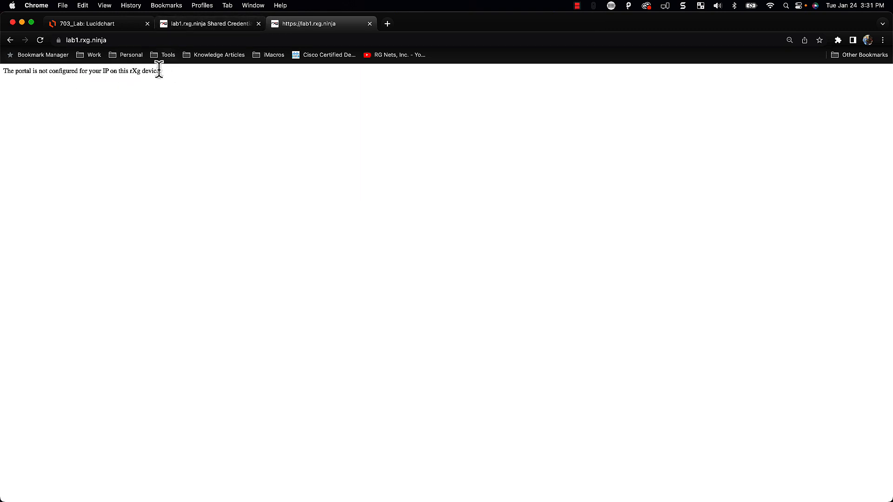
# Duplicate the Shared Credentials tab into another tab
pyautogui.click(201, 26)
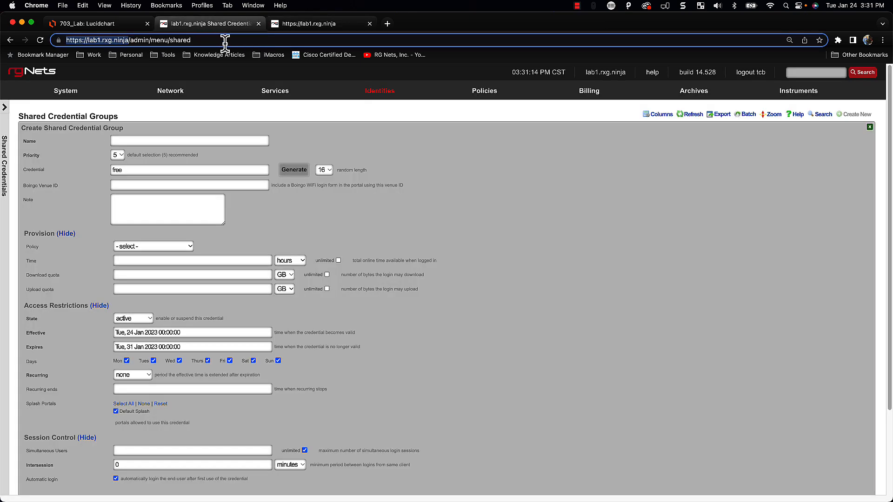
pyautogui.rightClick(240, 27)
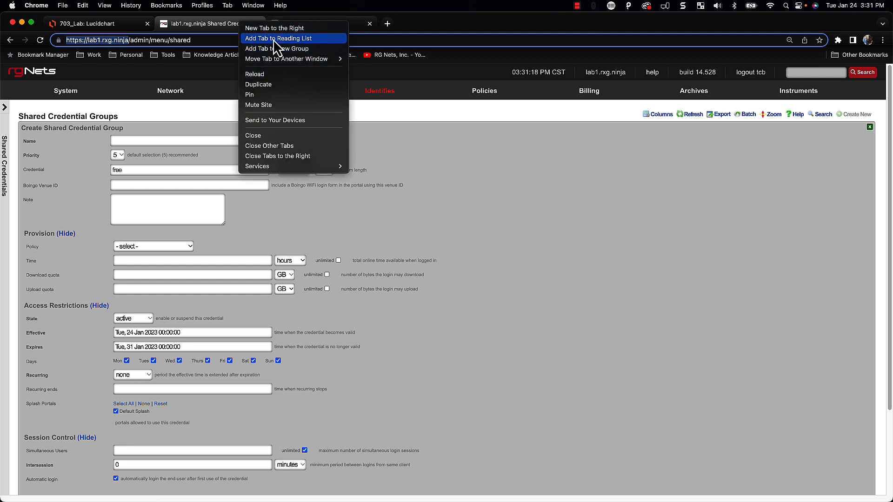
pyautogui.click(271, 84)
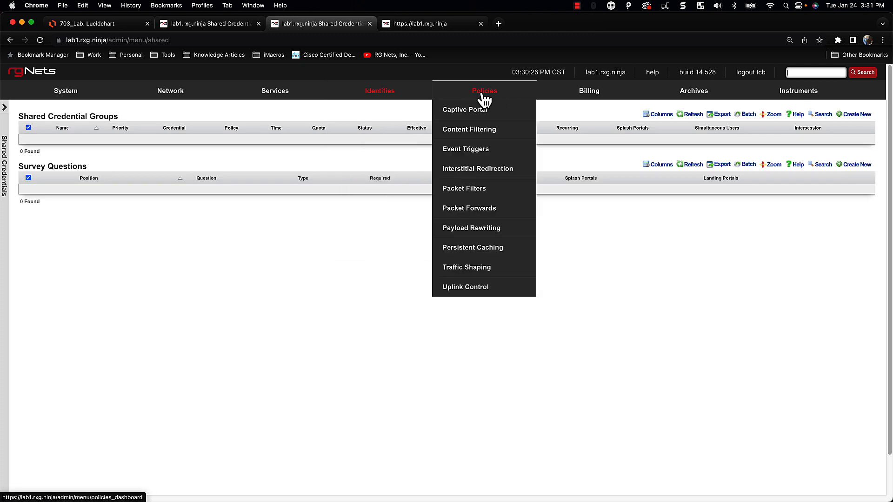
# Delete the Default policy from the policies list
pyautogui.click(485, 99)
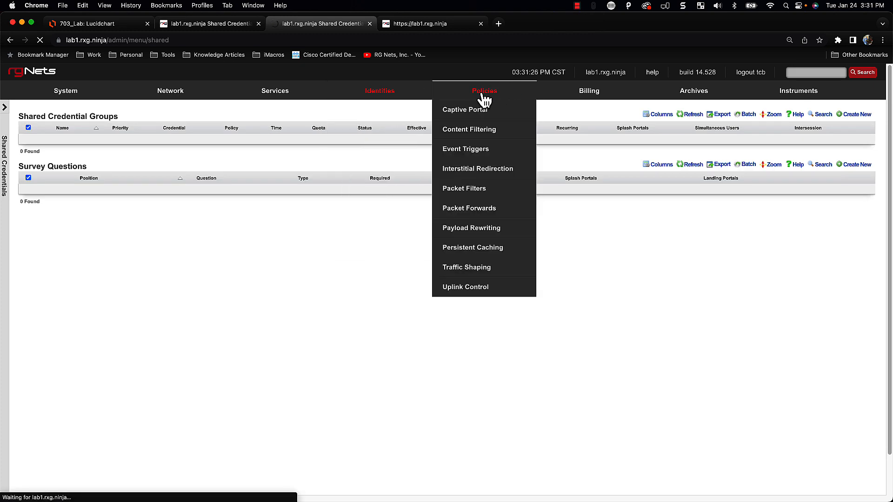
pyautogui.scroll(-7, 336, 244)
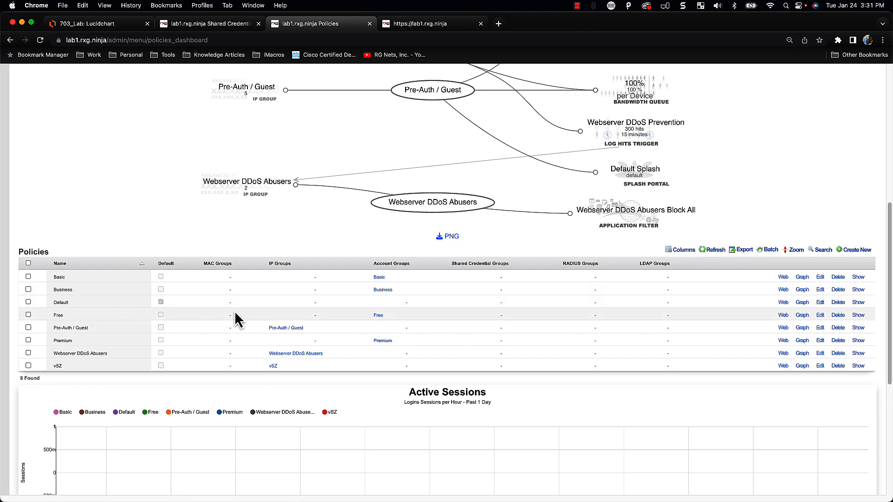
pyautogui.scroll(5, 344, 305)
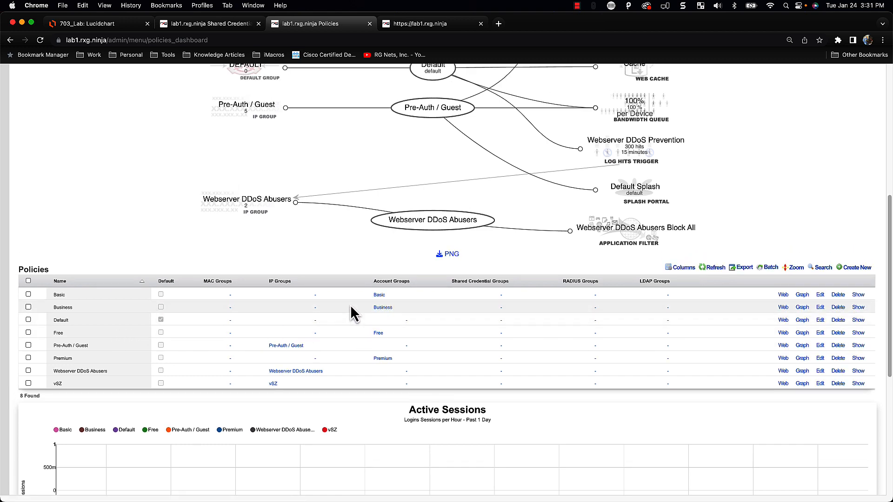
pyautogui.scroll(3, 373, 288)
pyautogui.scroll(-3, 368, 261)
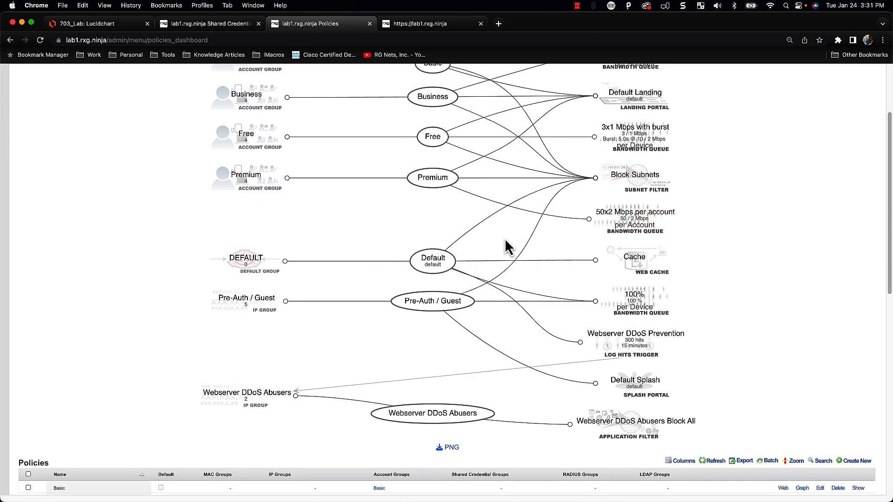
pyautogui.scroll(-1, 477, 297)
pyautogui.scroll(-1, 446, 311)
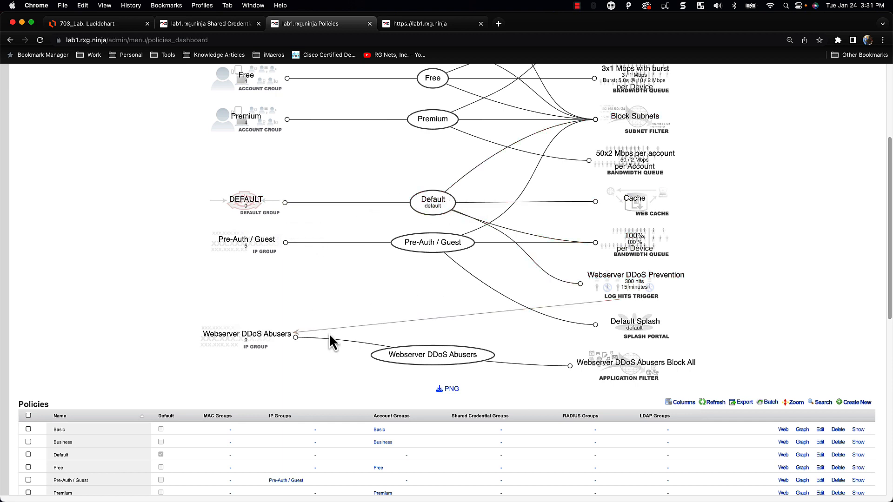
pyautogui.scroll(2, 302, 288)
pyautogui.scroll(1, 278, 171)
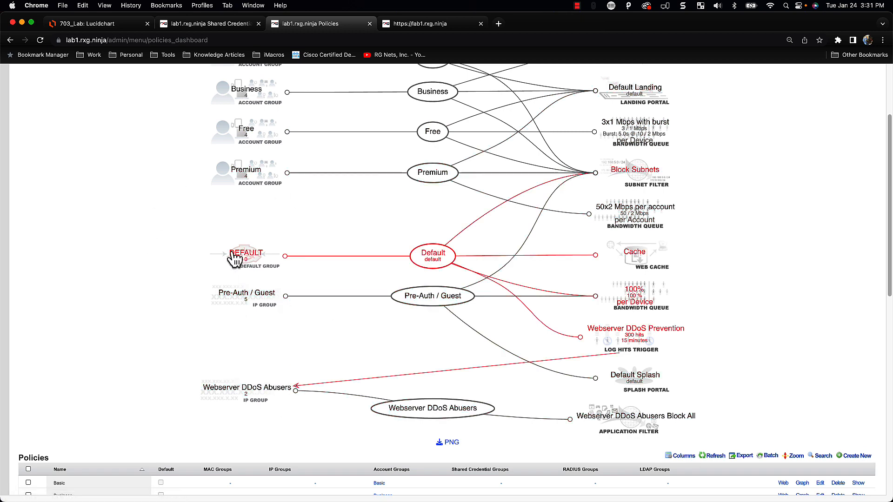
pyautogui.scroll(-5, 290, 399)
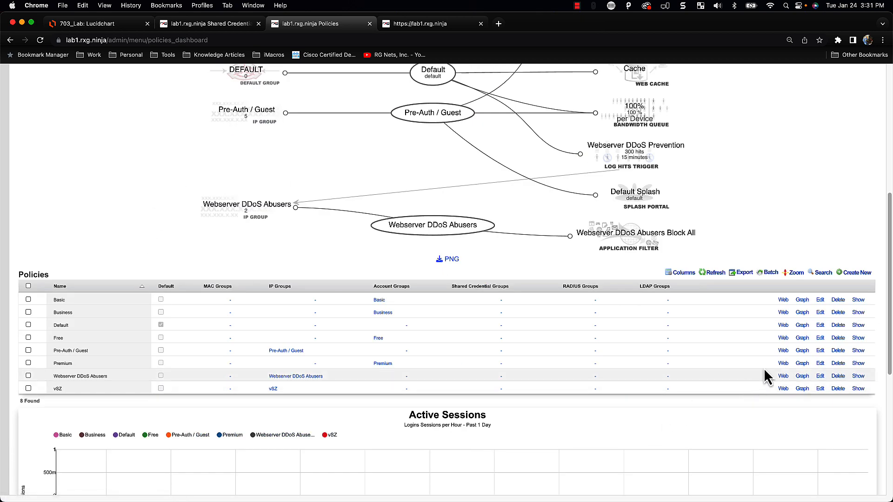
pyautogui.click(836, 326)
pyautogui.click(525, 92)
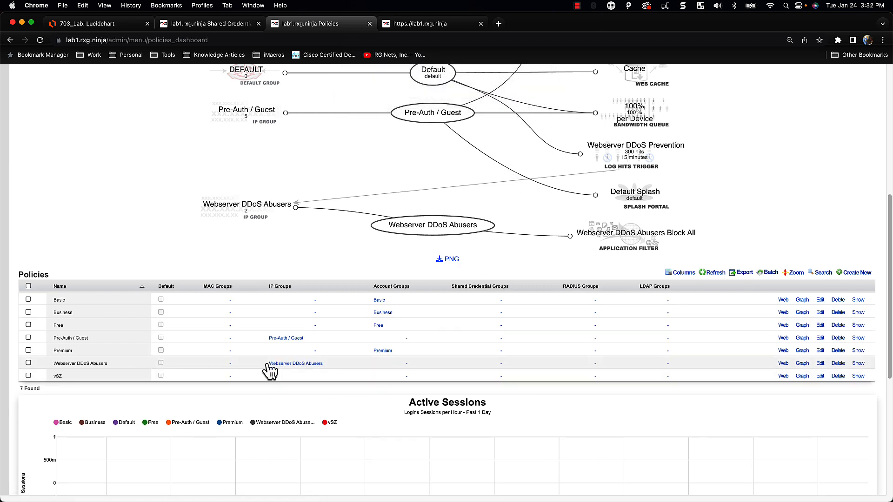
# Mark the Pre-Auth / Guest policy as Default and save it
pyautogui.click(820, 338)
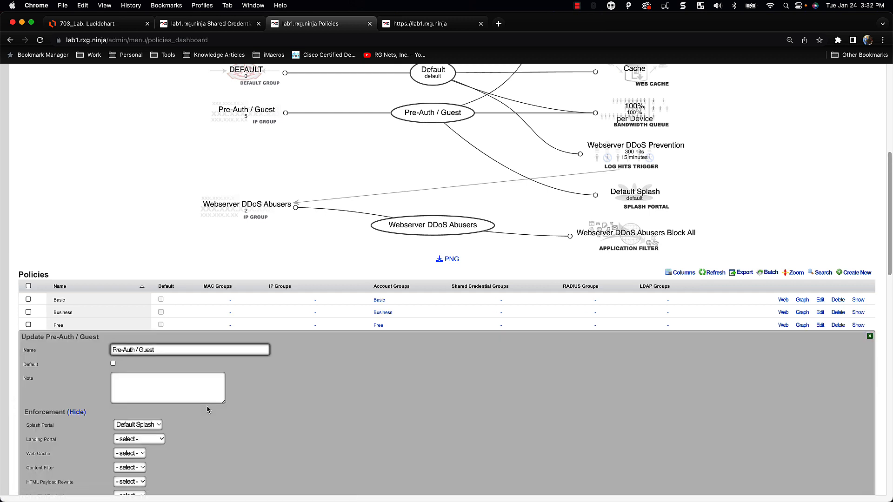
pyautogui.click(113, 364)
pyautogui.scroll(-6, 102, 395)
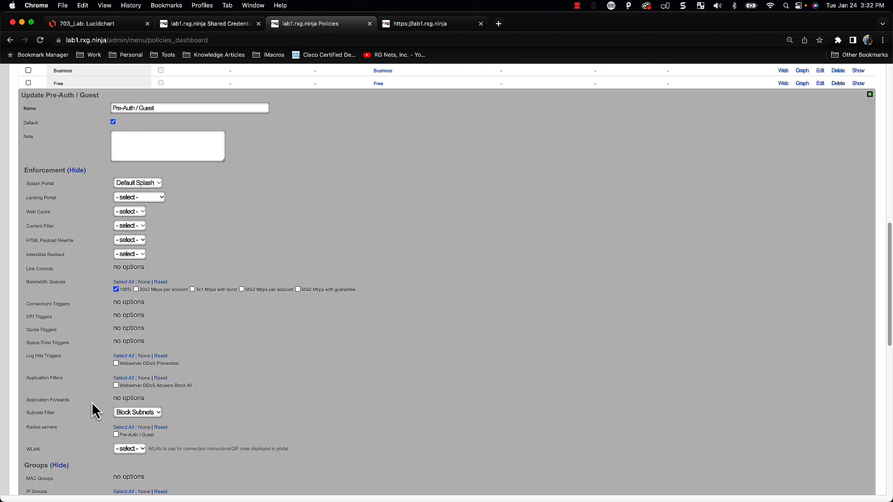
pyautogui.scroll(-3, 79, 437)
pyautogui.click(37, 398)
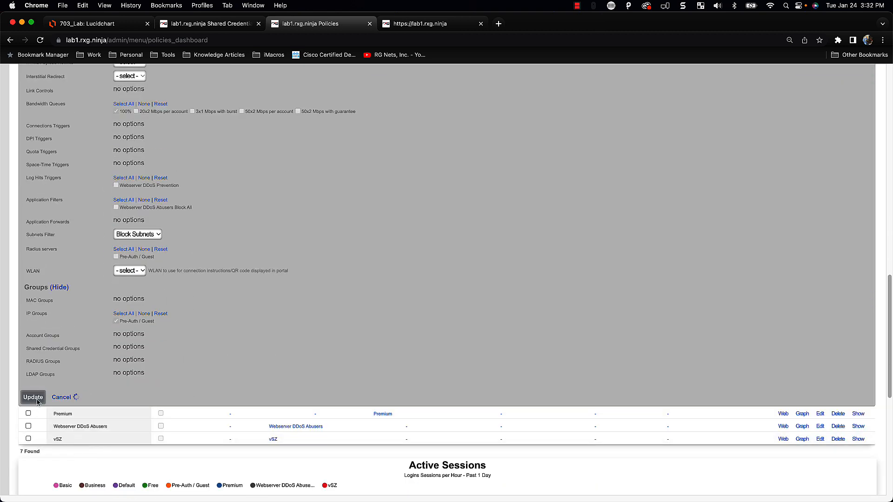
pyautogui.scroll(10, 434, 409)
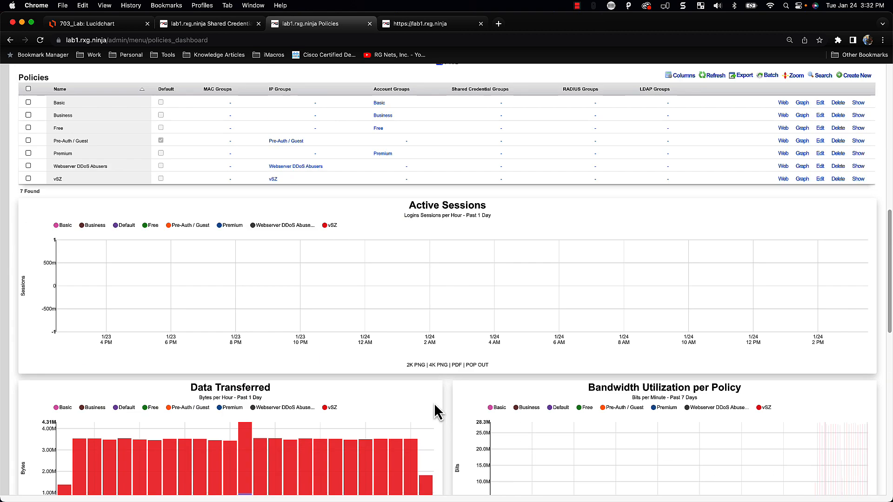
pyautogui.scroll(5, 347, 367)
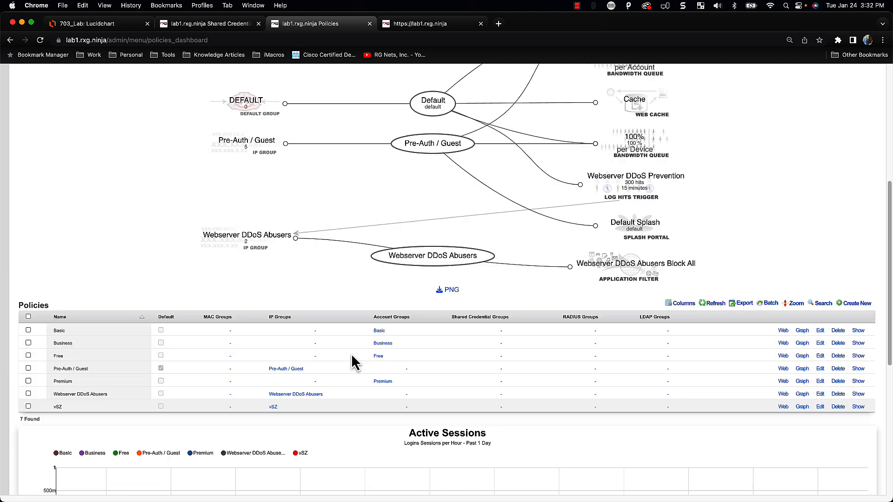
# Open the portal's Create Login form and view the One Month Business Class plan
pyautogui.click(418, 24)
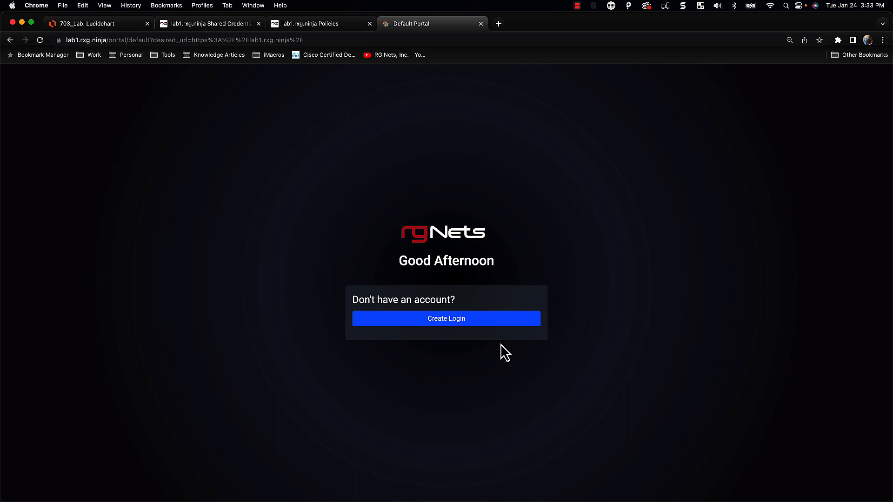
pyautogui.click(468, 331)
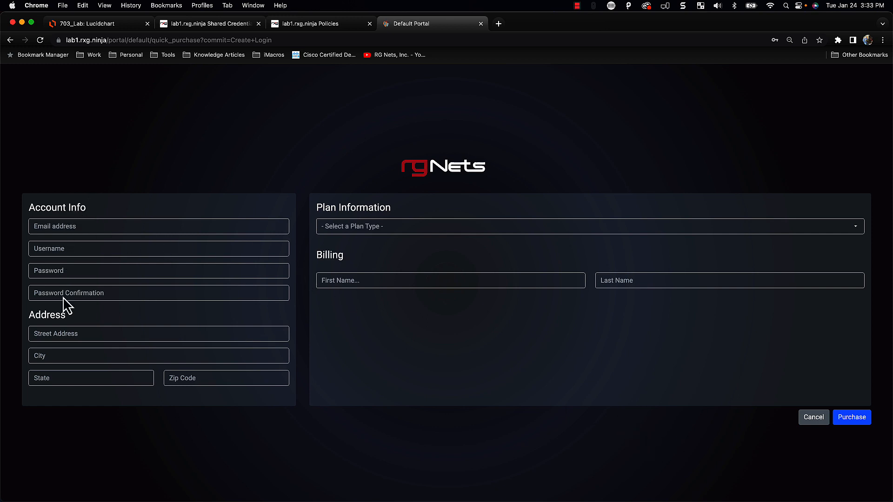
pyautogui.click(342, 227)
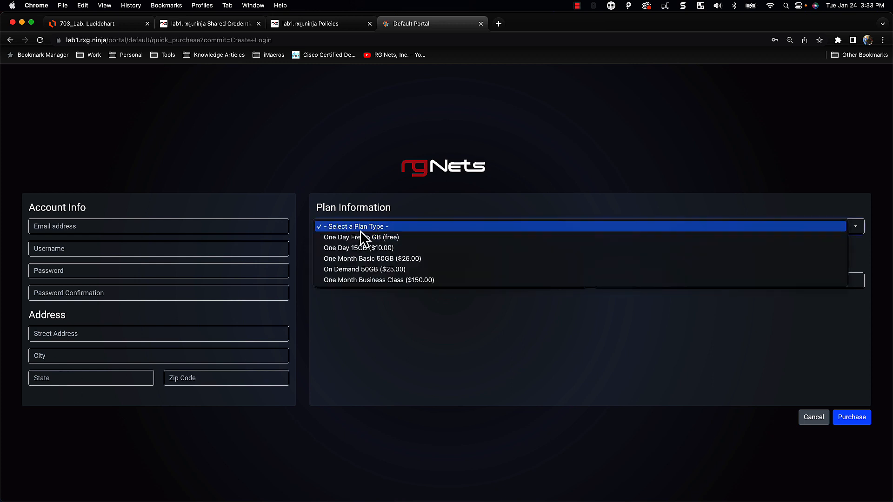
pyautogui.click(442, 280)
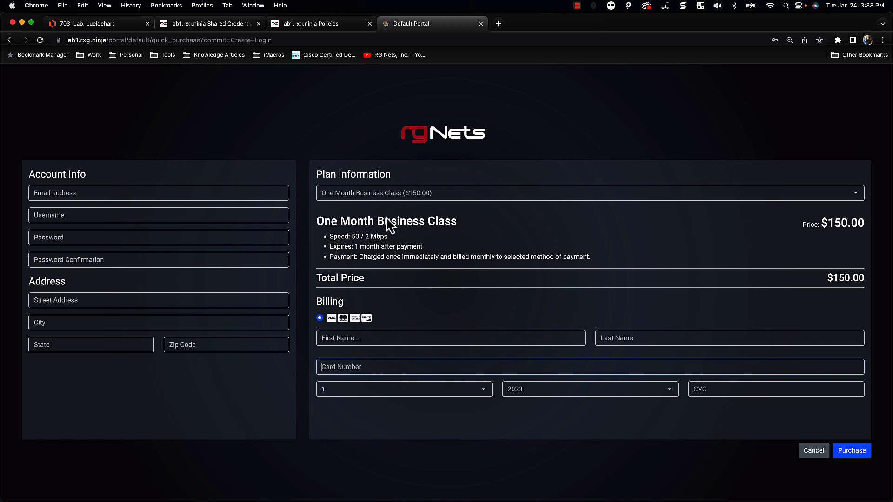
pyautogui.click(345, 338)
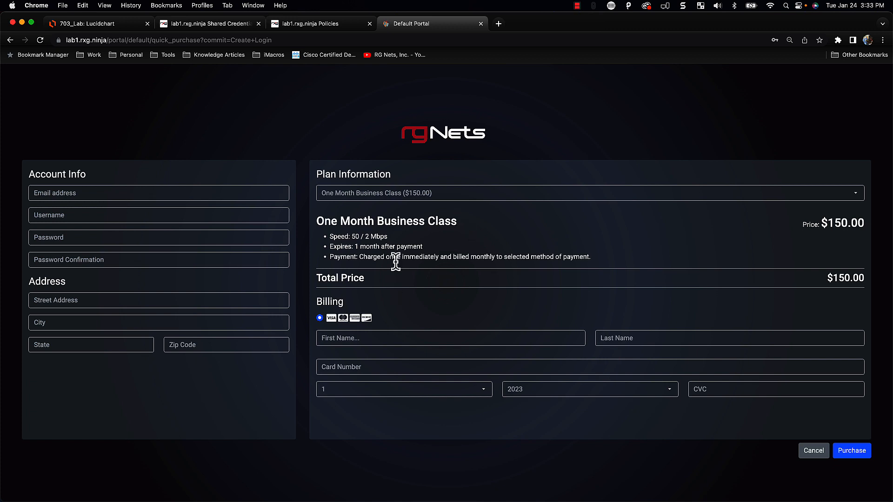
# Compare the One Day Free 5 GB, One Day 15GB and One Month Basic 50GB plans
pyautogui.click(418, 193)
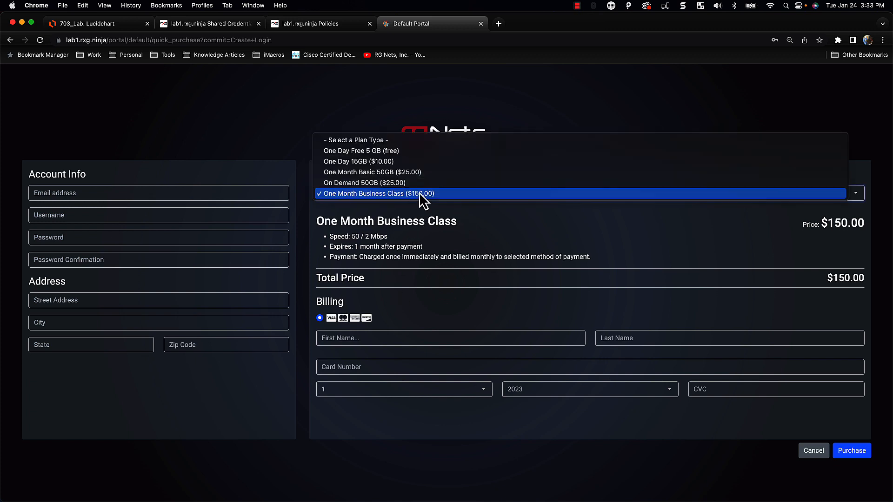
pyautogui.click(382, 155)
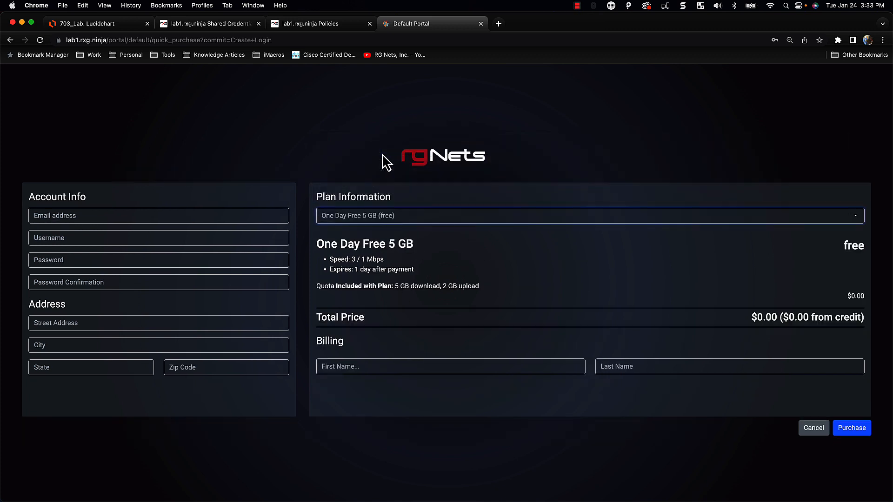
pyautogui.click(387, 223)
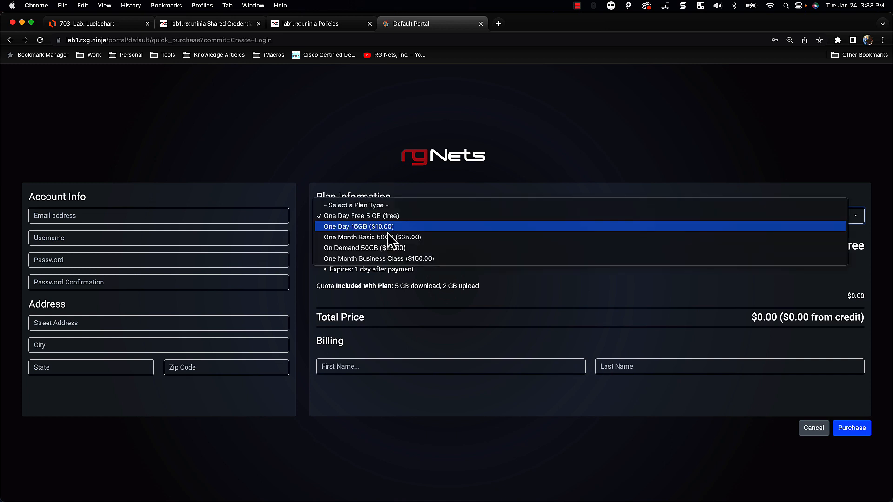
pyautogui.click(389, 225)
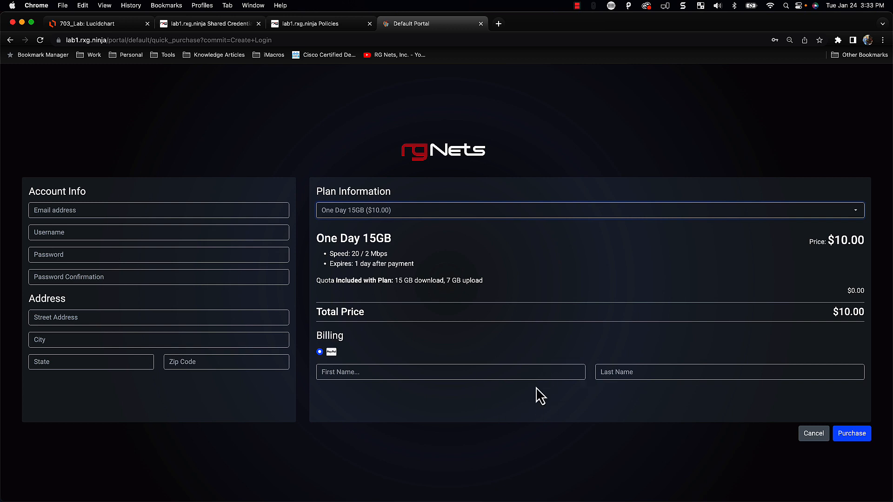
pyautogui.click(352, 211)
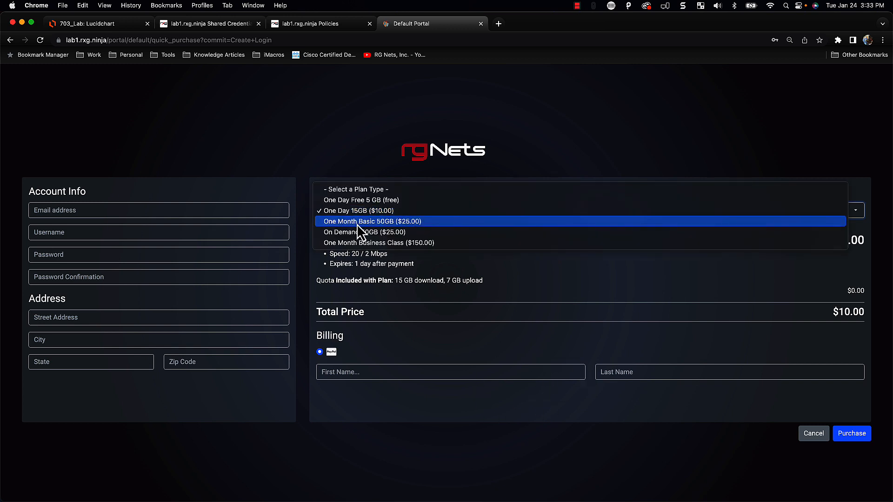
pyautogui.click(357, 224)
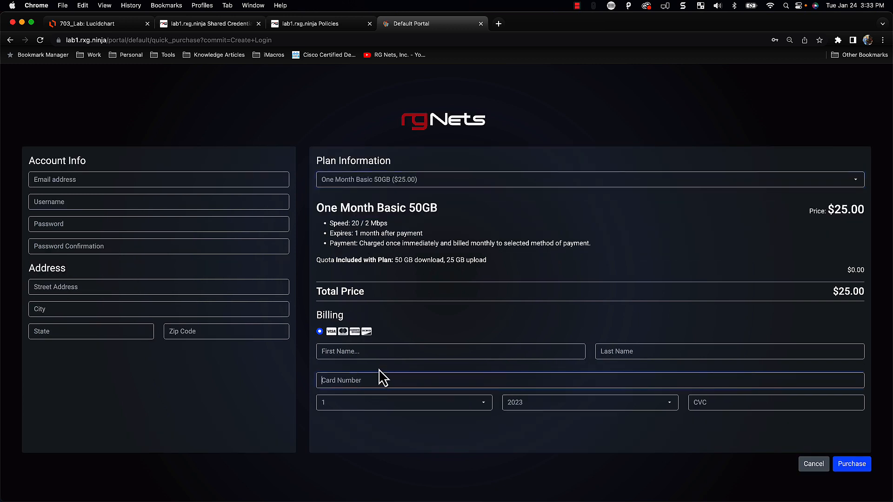
pyautogui.click(349, 181)
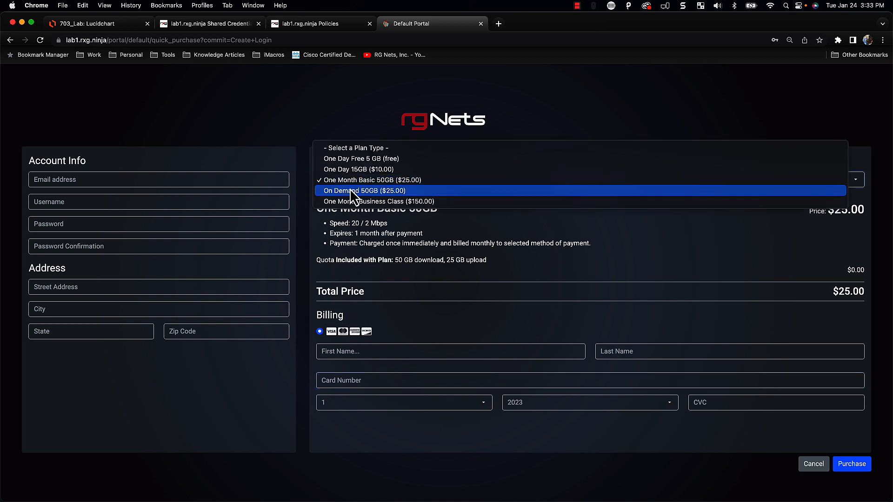
pyautogui.click(350, 172)
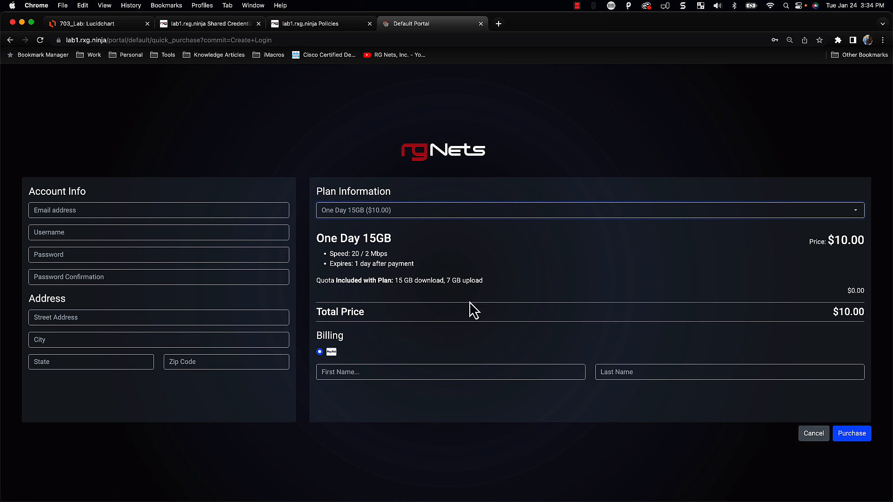
# Recheck the Free 5 GB and Basic 50GB plans, then cancel the signup
pyautogui.click(350, 216)
pyautogui.click(350, 200)
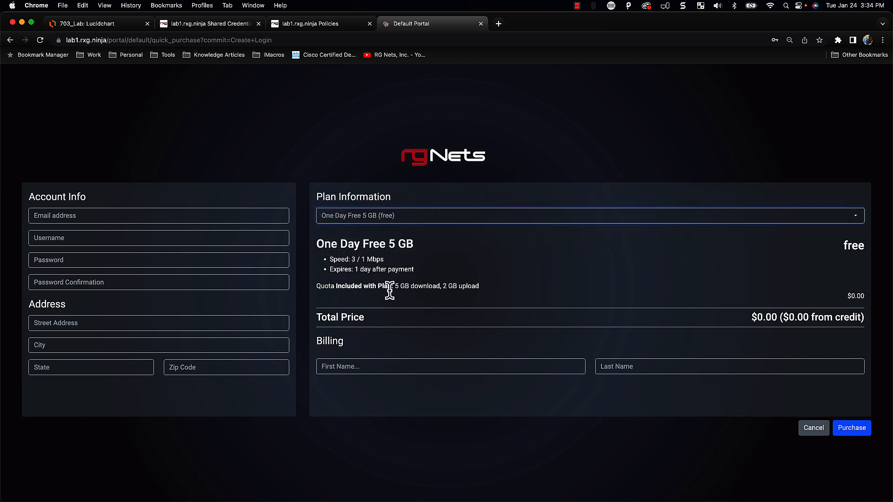
pyautogui.click(357, 219)
pyautogui.click(362, 238)
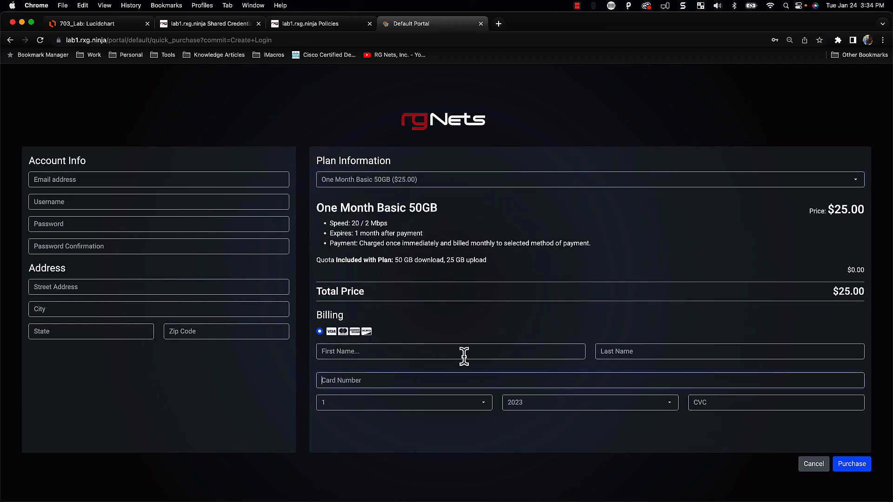
pyautogui.click(814, 467)
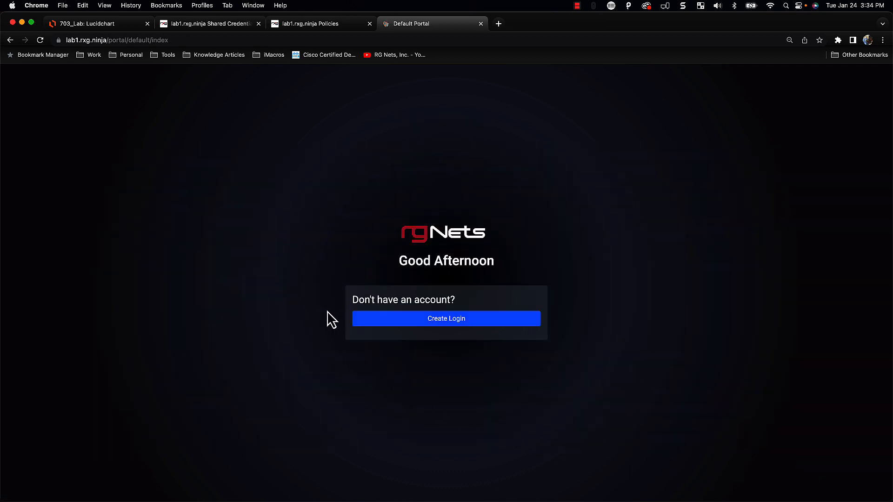
# Name the credential group 'Free', set priority 6 and assign the Free policy
pyautogui.click(296, 25)
pyautogui.click(221, 24)
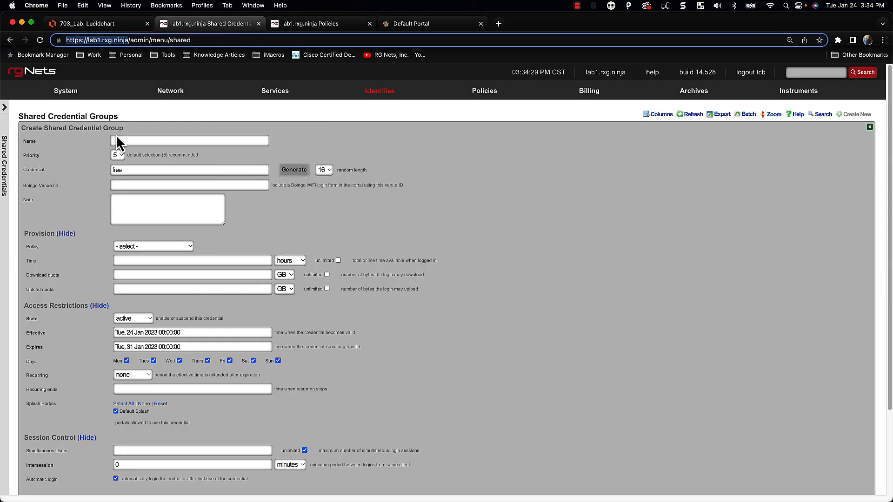
pyautogui.click(128, 139)
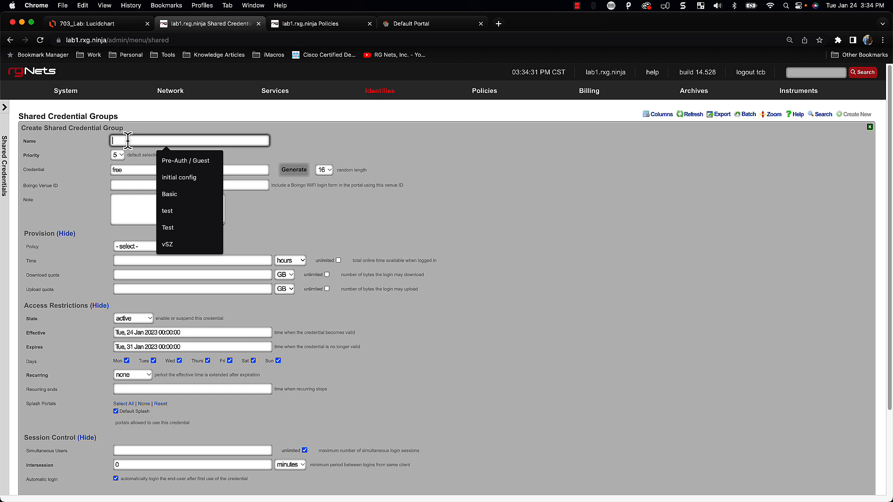
pyautogui.write('Free')
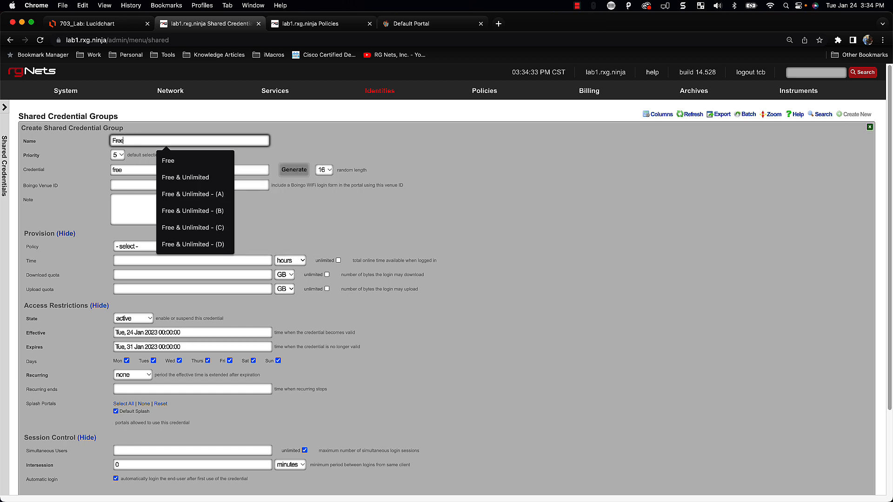
pyautogui.press('Tab')
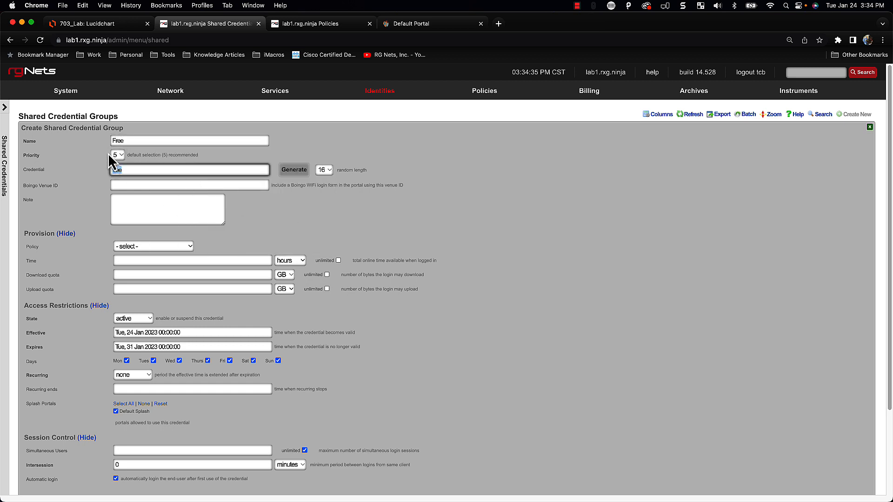
pyautogui.click(119, 158)
pyautogui.click(120, 166)
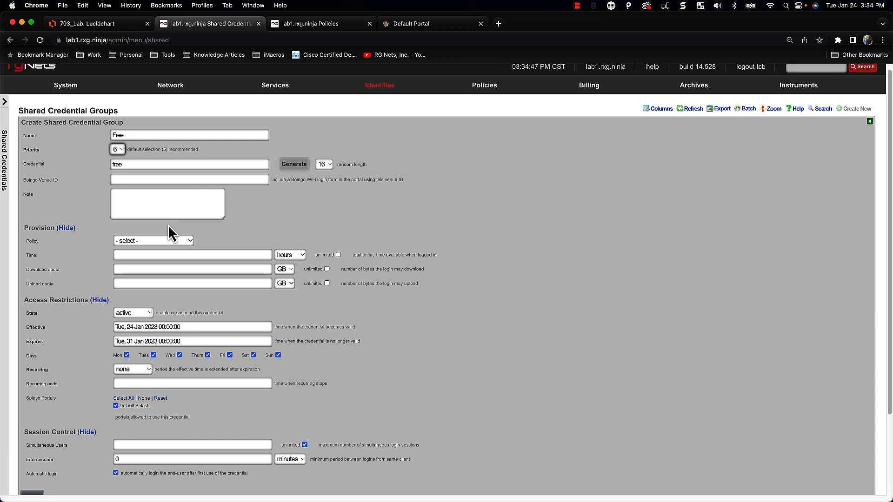
pyautogui.scroll(-2, 169, 224)
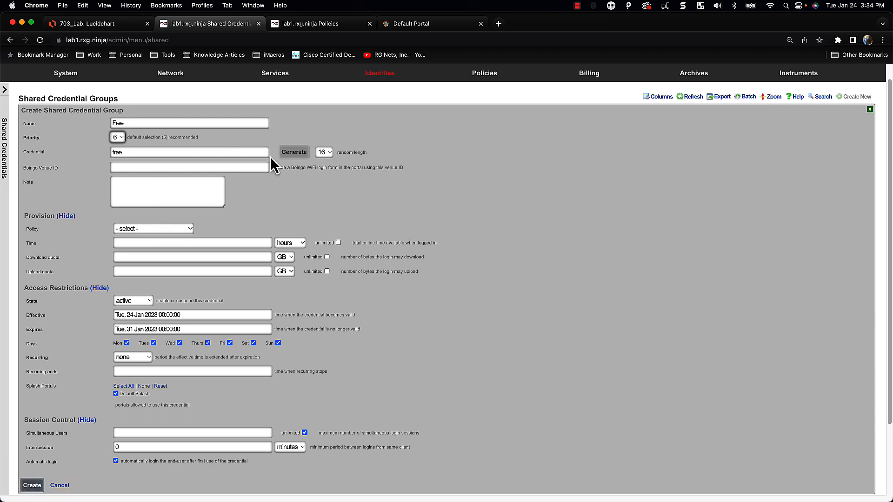
pyautogui.scroll(-3, 160, 174)
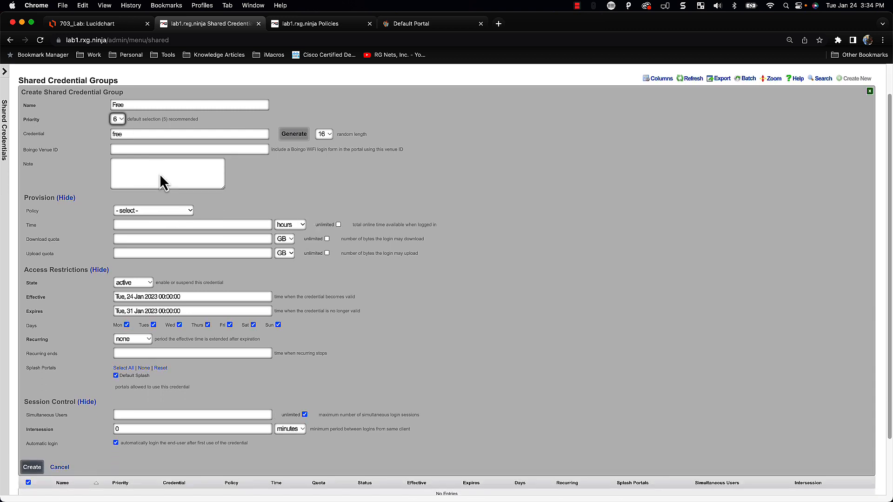
pyautogui.click(157, 199)
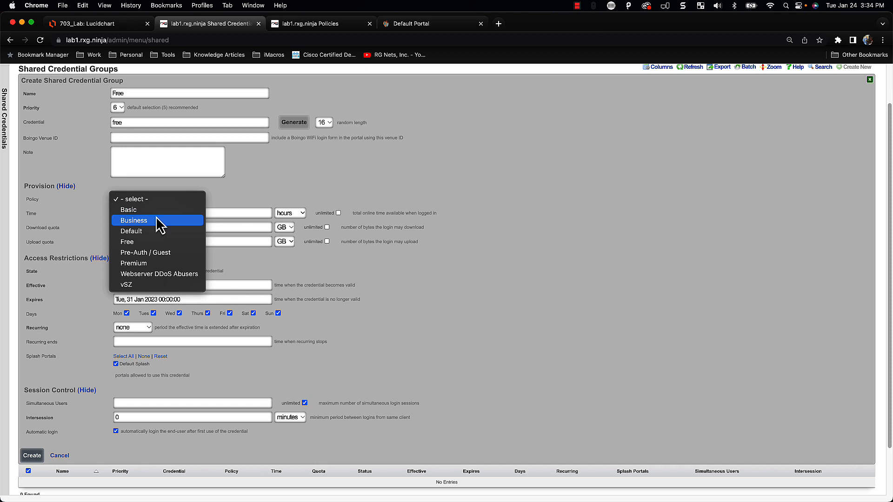
pyautogui.click(158, 241)
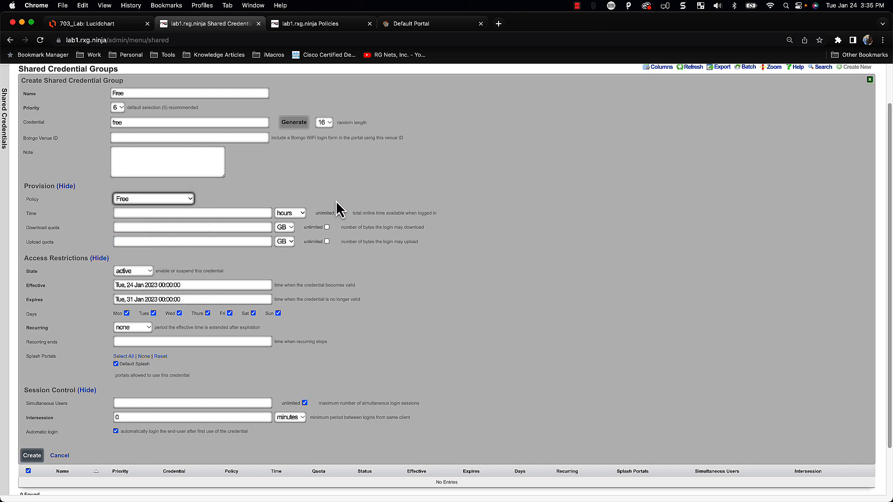
# Allow 1 hour of online time with unlimited download and upload quotas
pyautogui.scroll(-2, 338, 207)
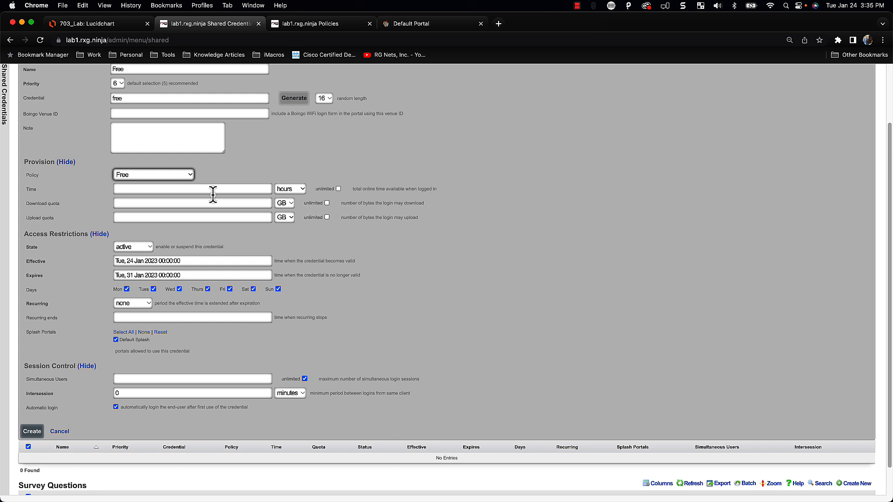
pyautogui.click(212, 193)
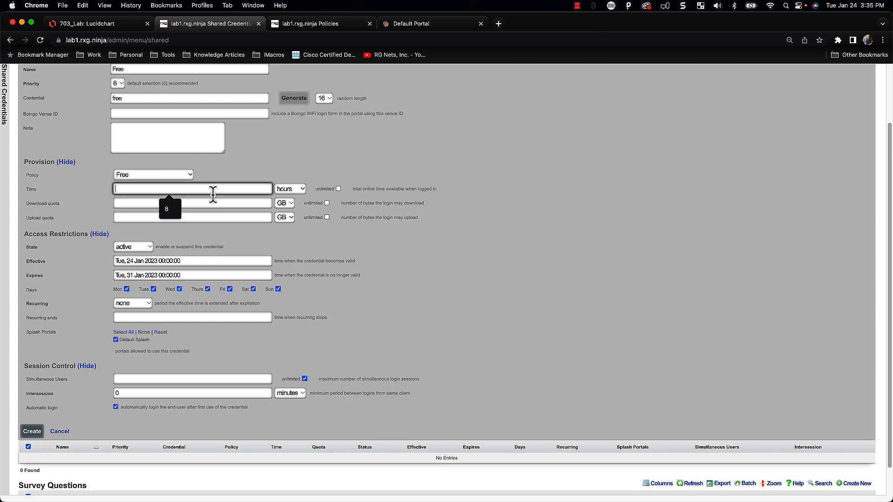
pyautogui.write('1')
pyautogui.scroll(-1, 446, 279)
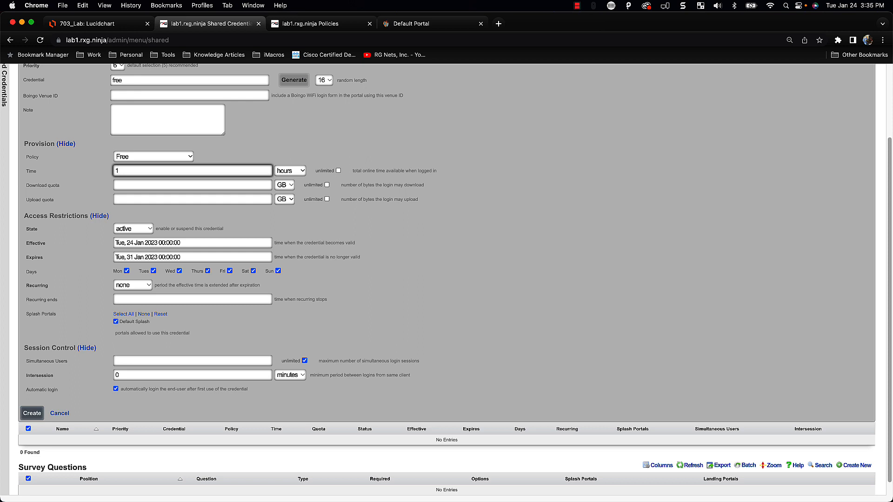
pyautogui.scroll(-1, 446, 279)
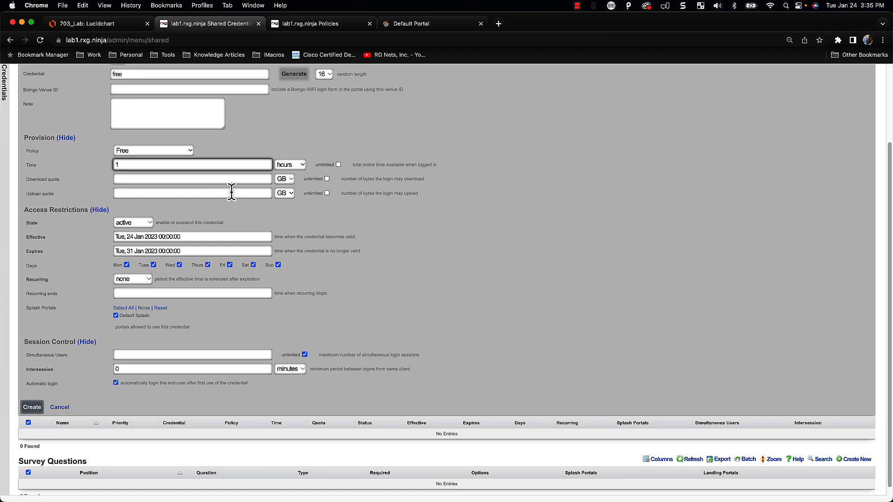
pyautogui.click(327, 179)
pyautogui.click(327, 193)
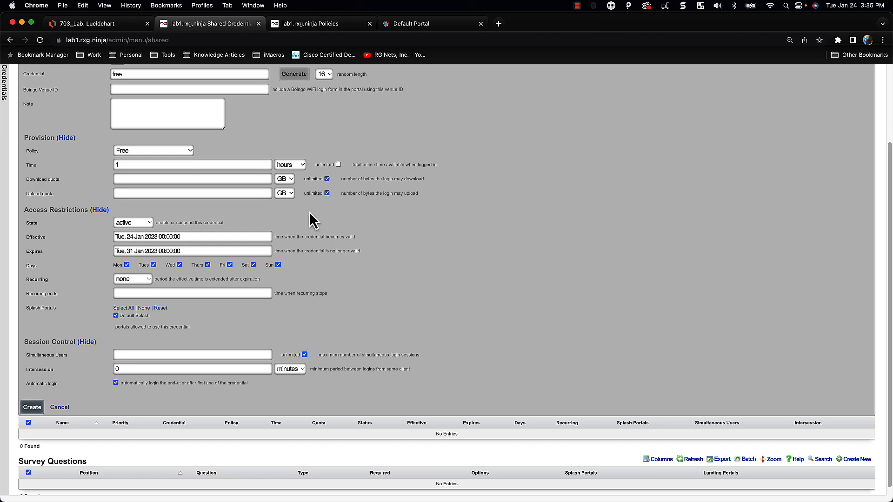
# Change the credential's expiry year to 2024 (31 Jan 2024)
pyautogui.scroll(-1, 313, 220)
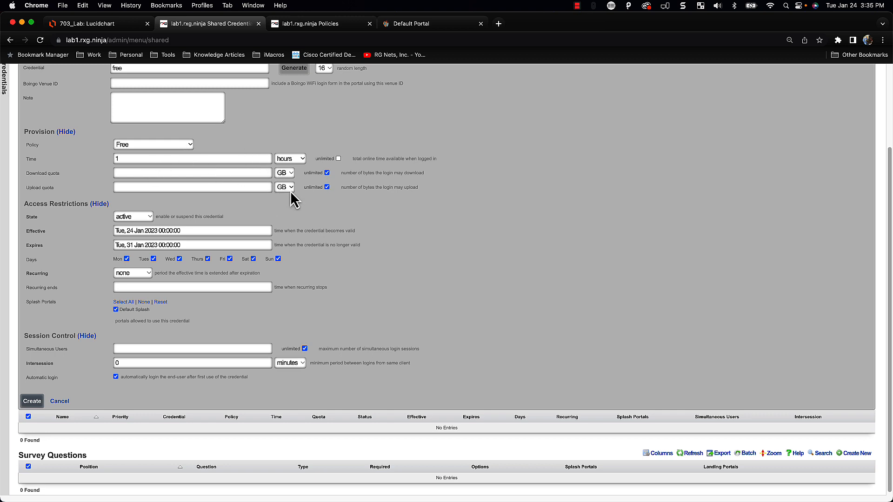
pyautogui.scroll(-1, 172, 243)
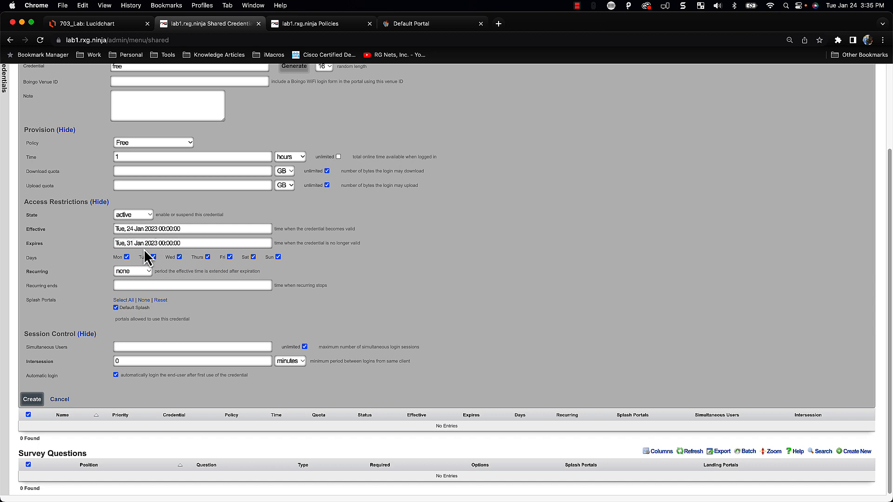
pyautogui.click(156, 242)
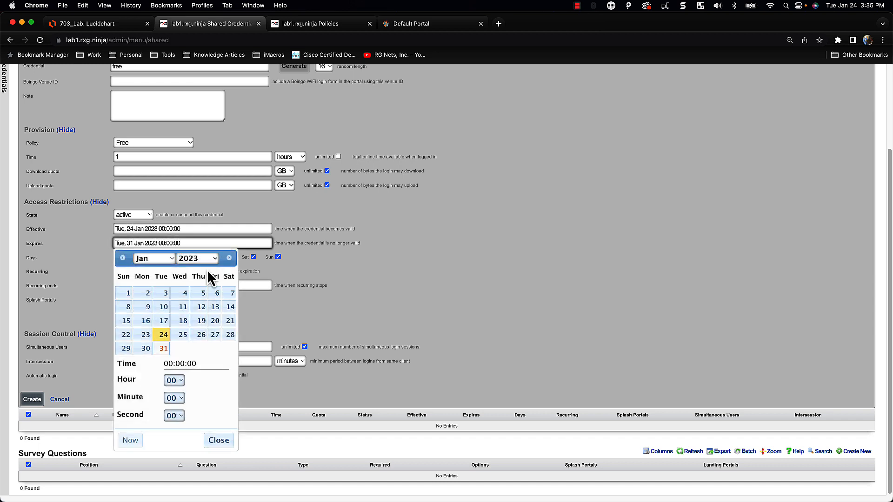
pyautogui.press('BackSpace')
pyautogui.write('4')
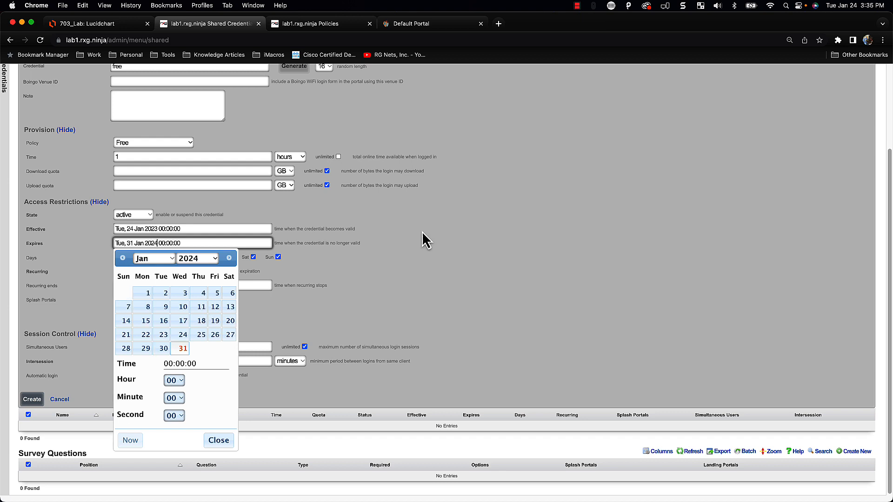
pyautogui.click(340, 305)
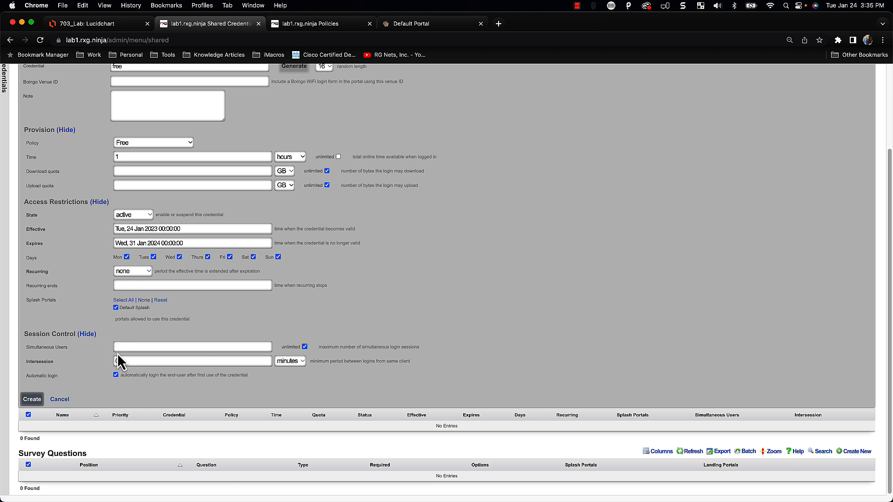
# Give the Free shared credential group a 24-hour intersession and create it
pyautogui.doubleClick(134, 361)
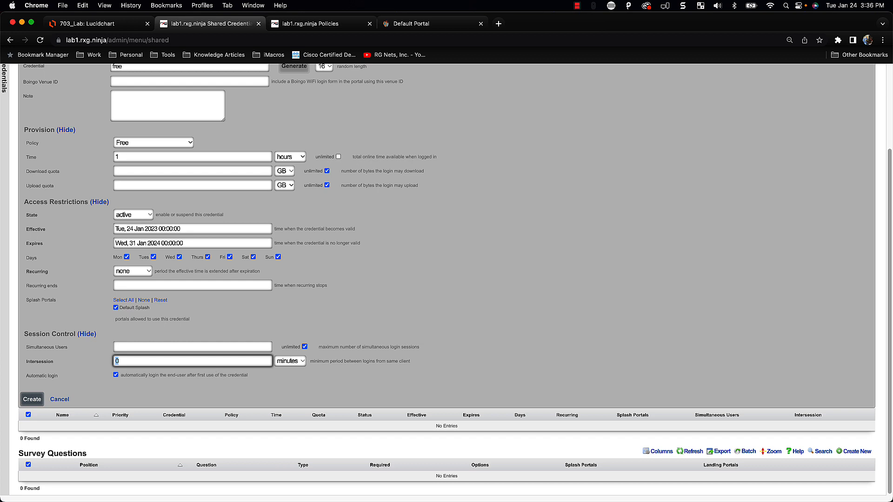
pyautogui.write('24')
pyautogui.press('Tab')
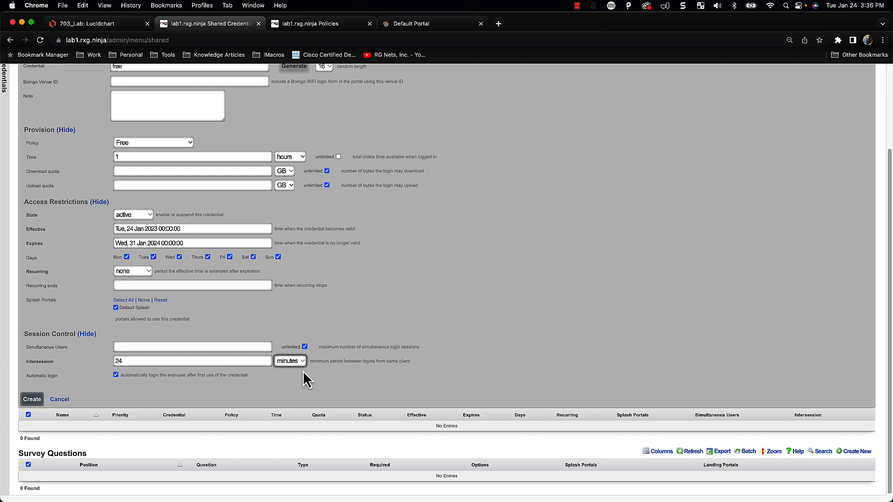
pyautogui.click(297, 364)
pyautogui.click(293, 353)
pyautogui.scroll(3, 217, 339)
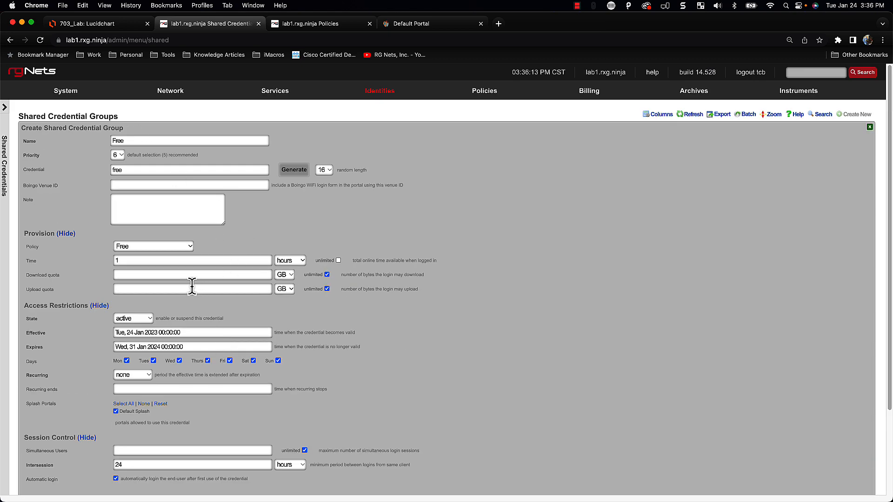
pyautogui.scroll(-1, 177, 257)
pyautogui.scroll(-2, 177, 256)
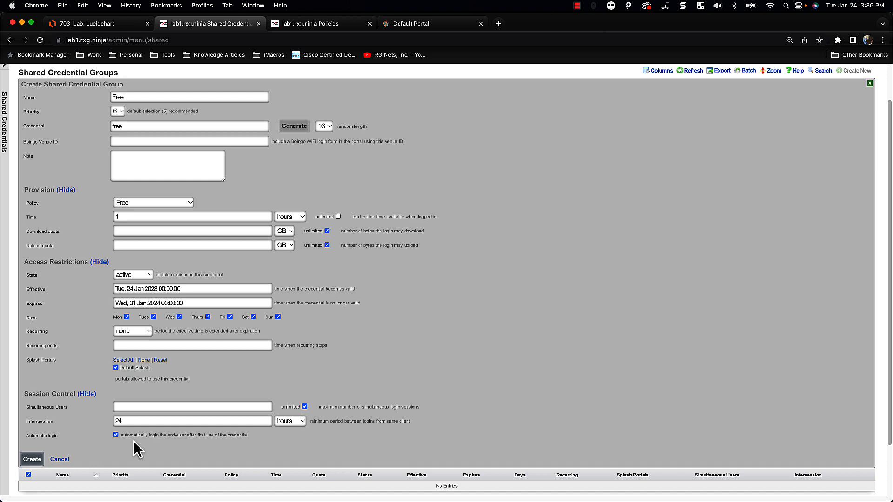
pyautogui.scroll(-3, 410, 347)
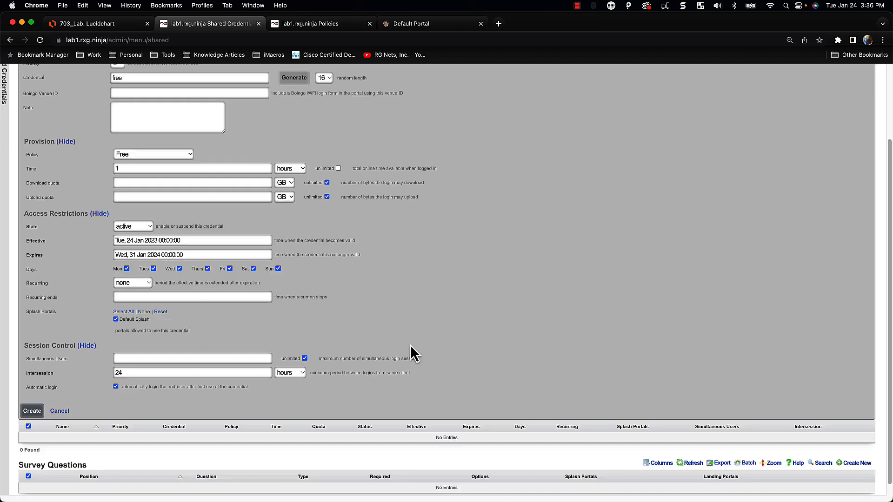
pyautogui.scroll(1, 149, 431)
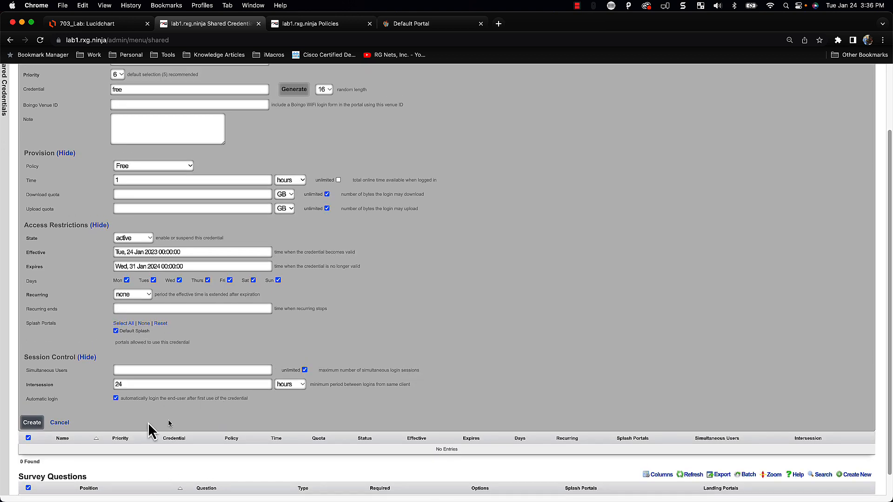
pyautogui.click(33, 423)
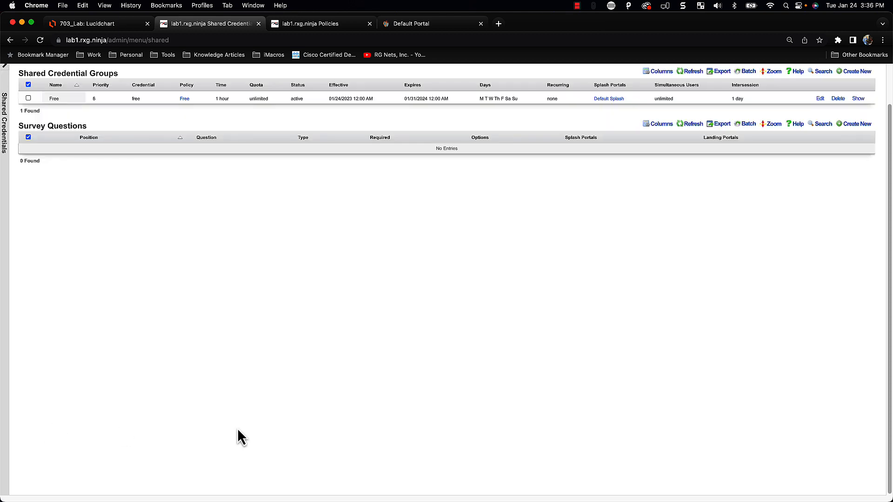
pyautogui.scroll(2, 246, 425)
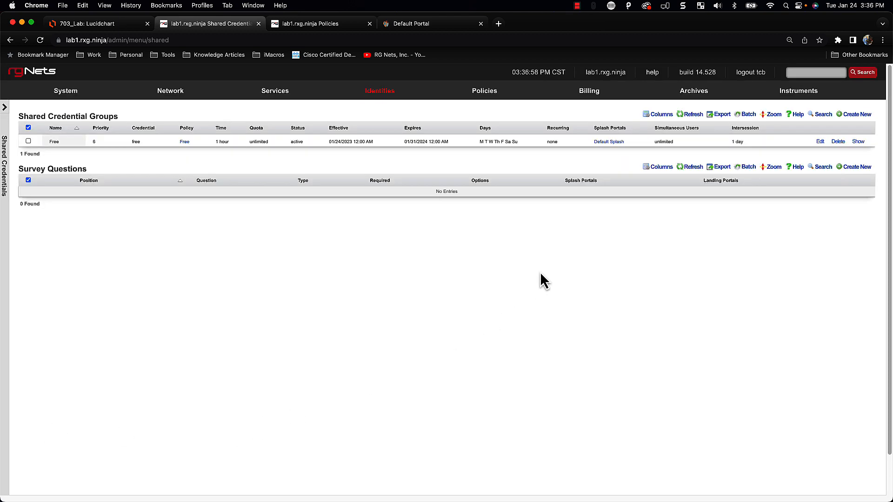
# View the Policies dashboard graph linking the Free shared credential group to the Free policy
pyautogui.click(491, 100)
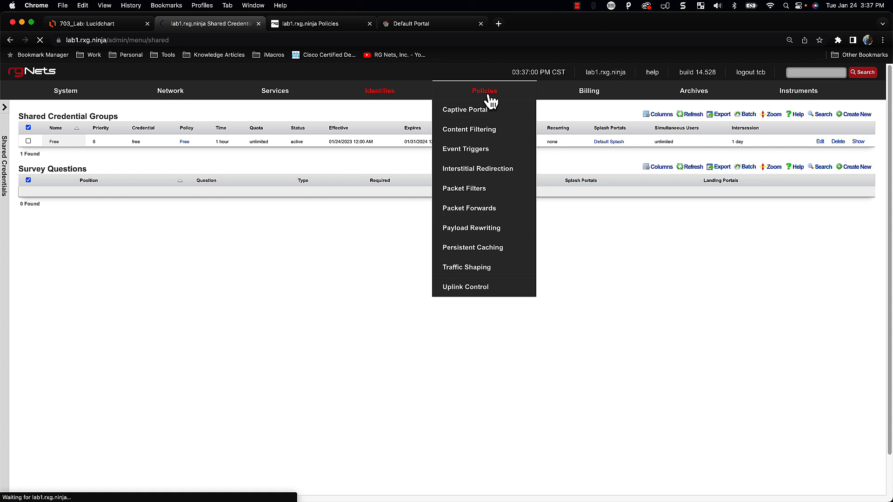
pyautogui.scroll(-1, 534, 375)
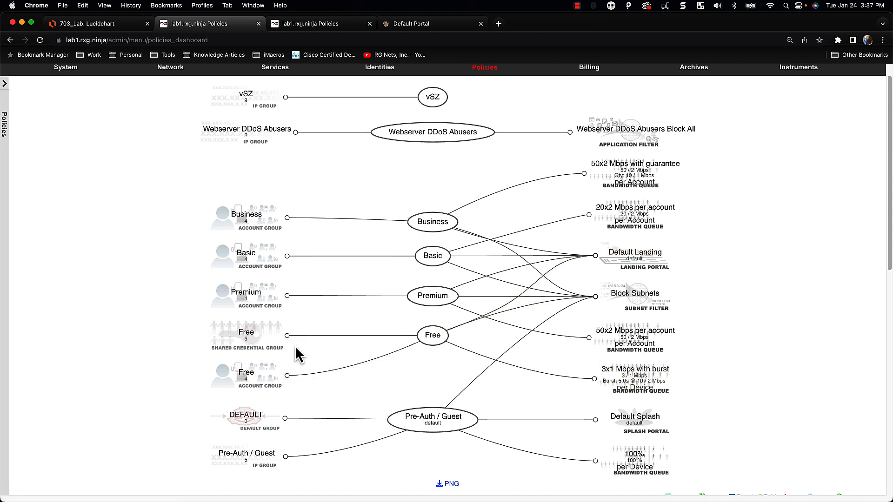
pyautogui.scroll(1, 311, 352)
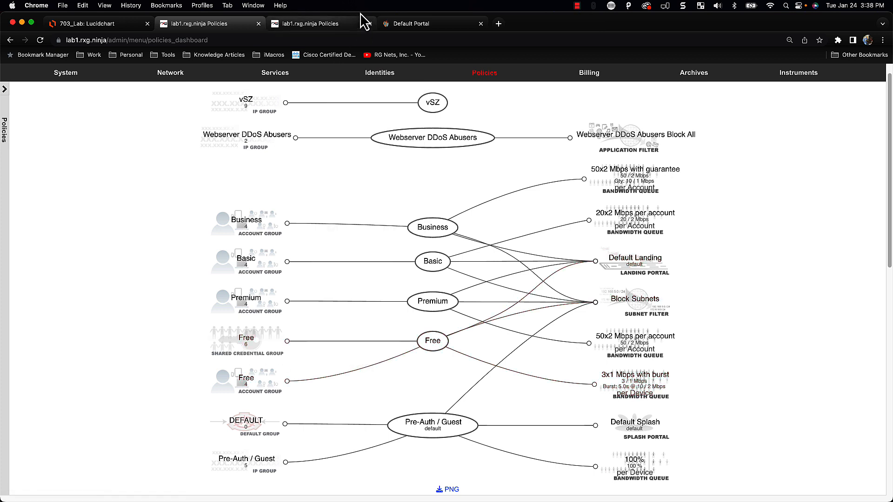
# Reload the Default Portal page so Free Access Connect appears beside Create Login
pyautogui.click(403, 28)
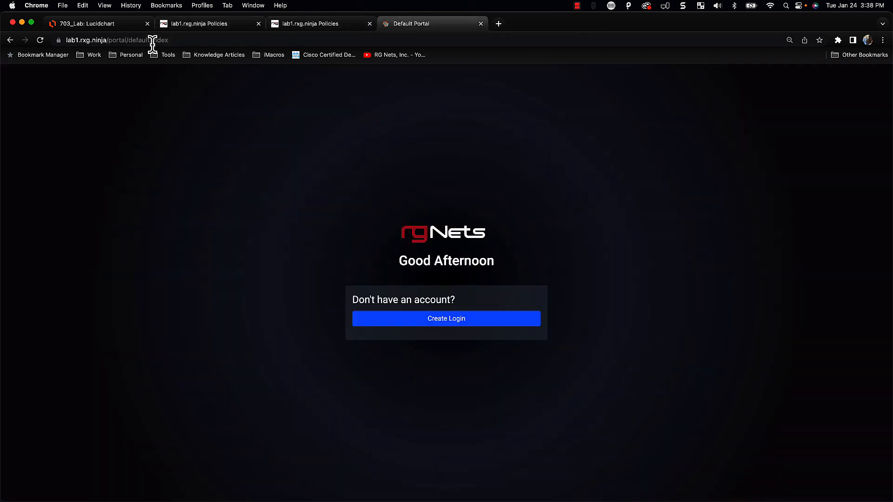
pyautogui.click(41, 41)
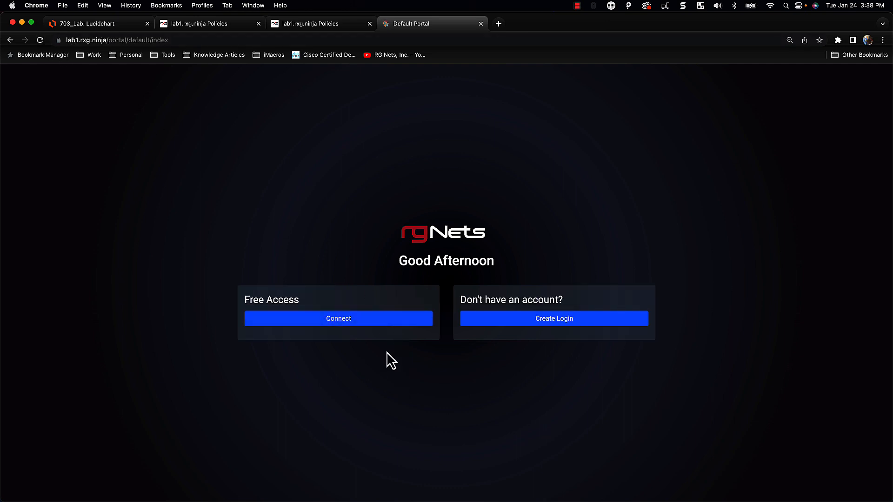
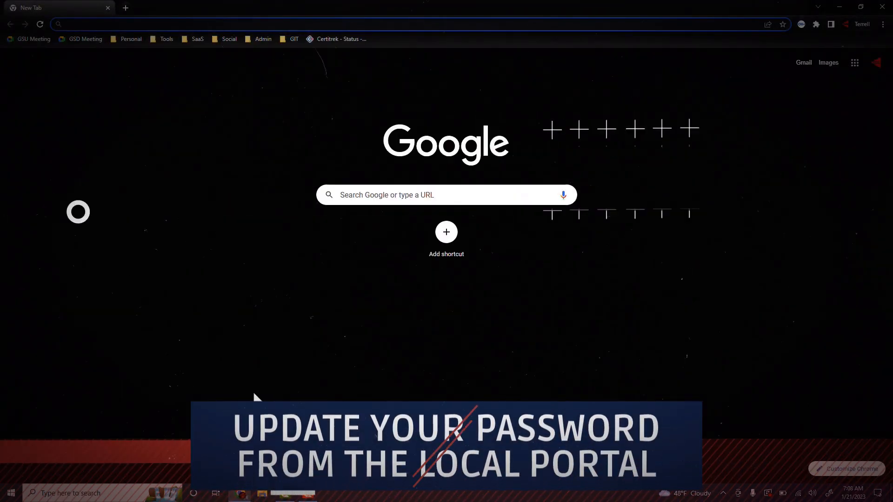
# Load the rXg tenant portal by entering wi.fi in the Chrome address bar
pyautogui.write('wi.')
pyautogui.press('Return')
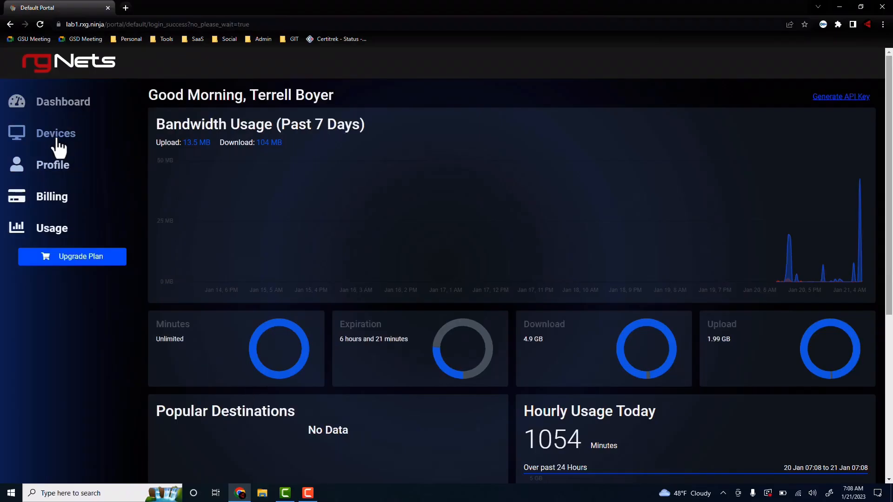
# On the Devices page, replace the Residents wireless pre-shared key with a new passphrase and confirm
pyautogui.click(44, 136)
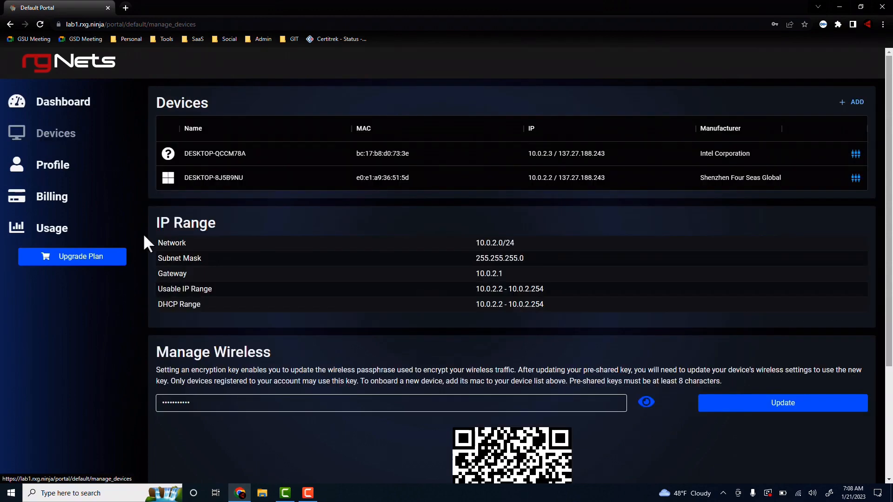
pyautogui.scroll(-3, 241, 364)
pyautogui.click(211, 252)
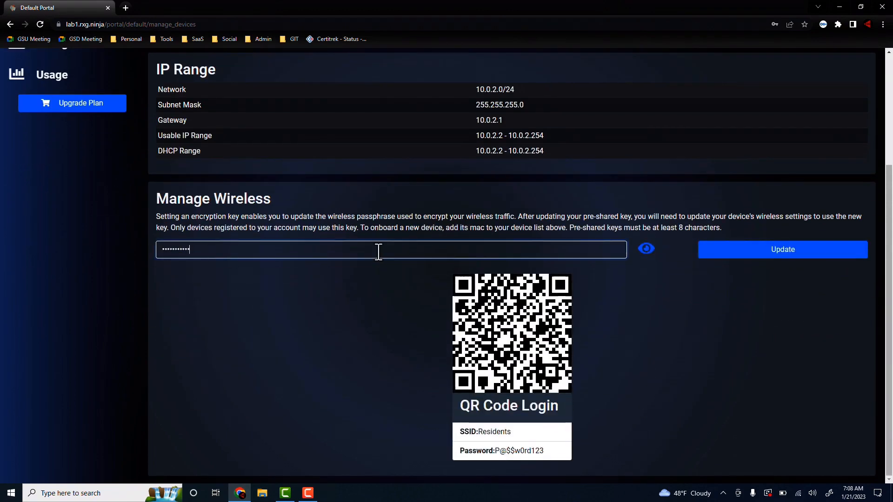
pyautogui.click(646, 249)
pyautogui.moveTo(313, 251); pyautogui.dragTo(124, 251)
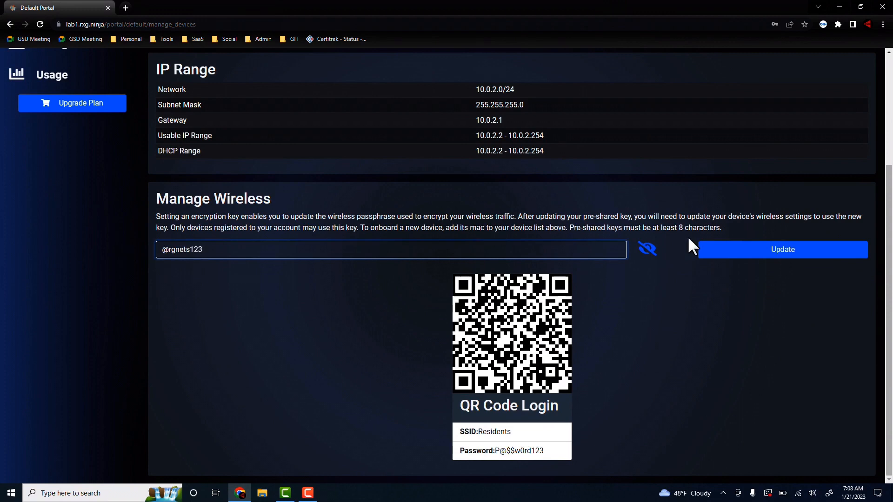
pyautogui.click(742, 254)
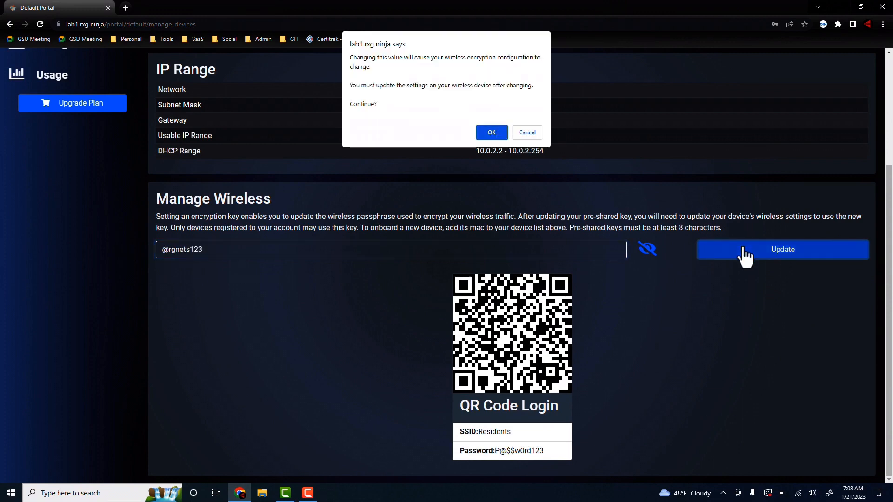
pyautogui.click(486, 134)
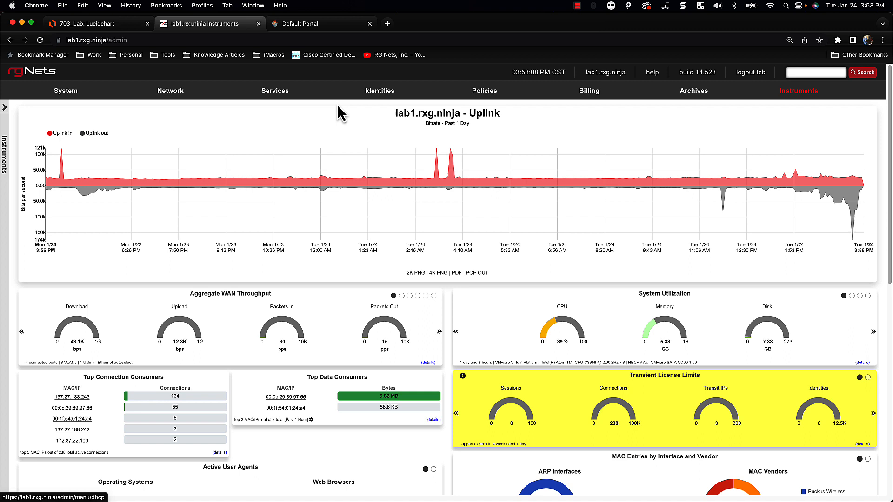
# Go to Services > RADIUS and start a new RADIUS Server Realm
pyautogui.moveTo(295, 100)
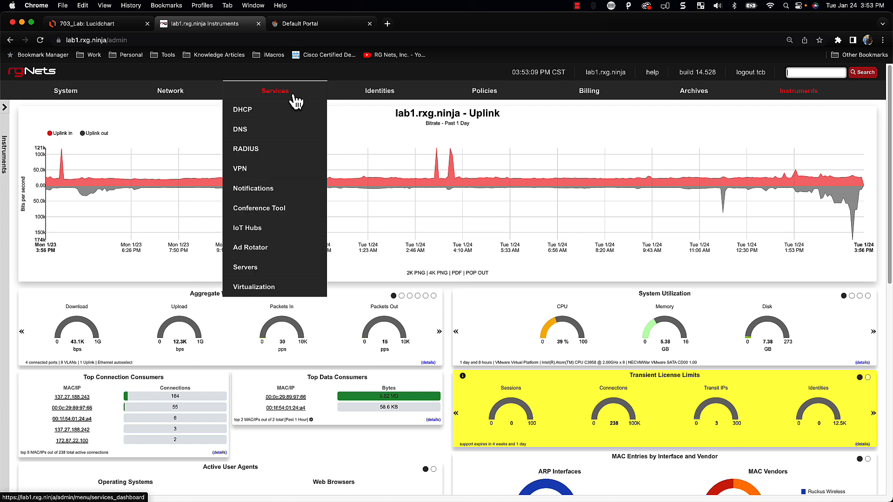
pyautogui.click(258, 154)
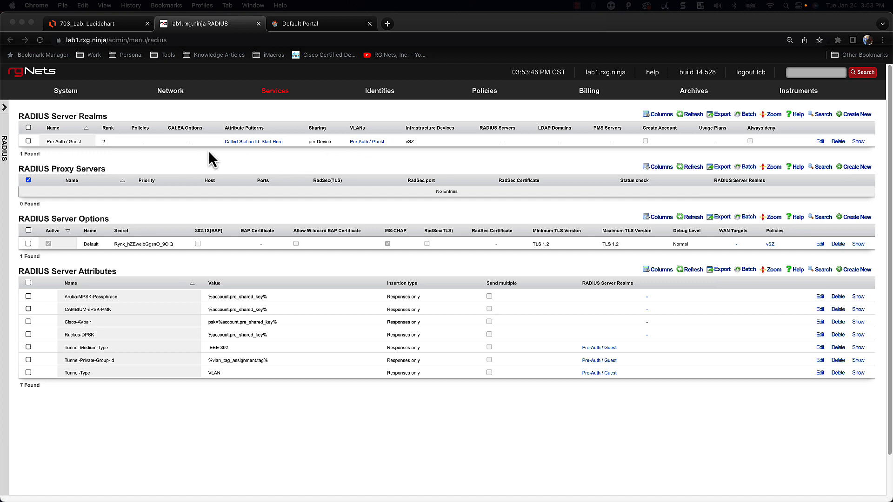
pyautogui.click(854, 117)
pyautogui.click(855, 116)
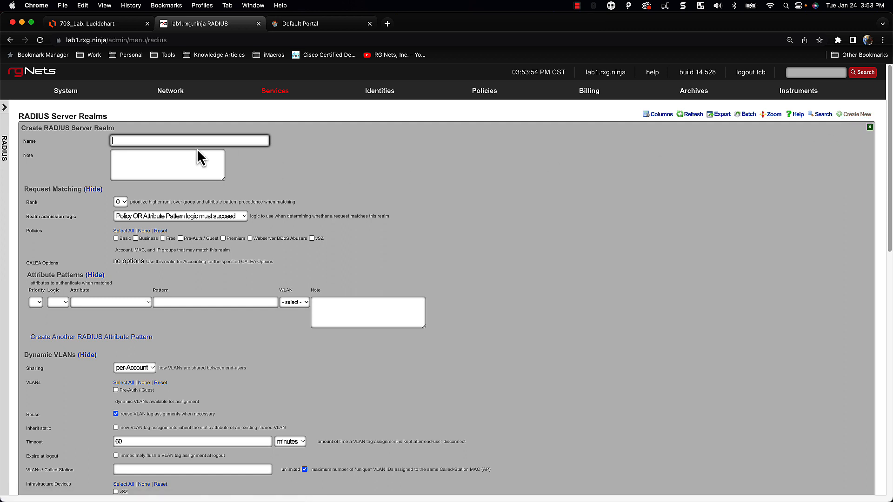
# Enter 'Post-Auth / Accounts' as the new realm's name
pyautogui.write('Post-Aut')
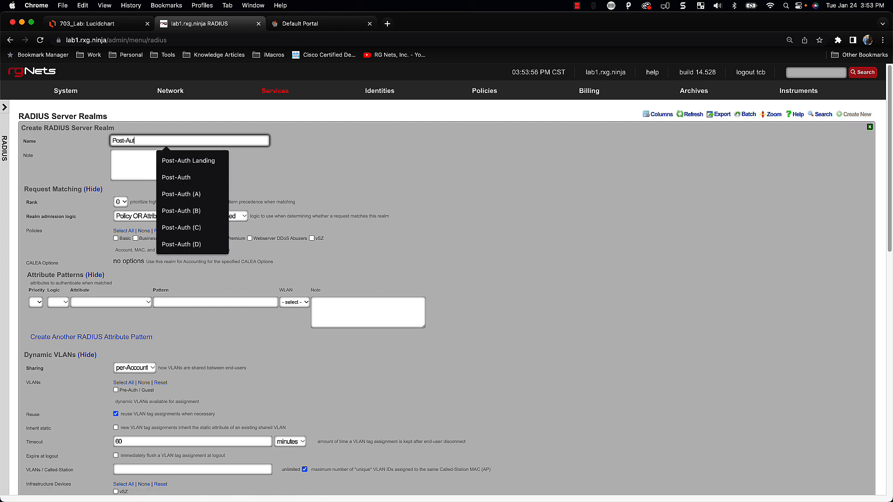
pyautogui.write('h /')
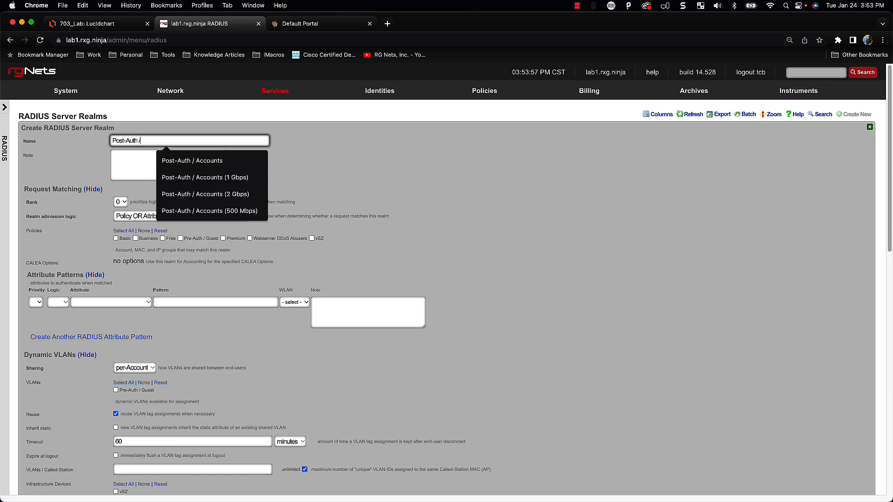
pyautogui.write(' Accounts')
pyautogui.press('Tab')
pyautogui.scroll(-2, 230, 220)
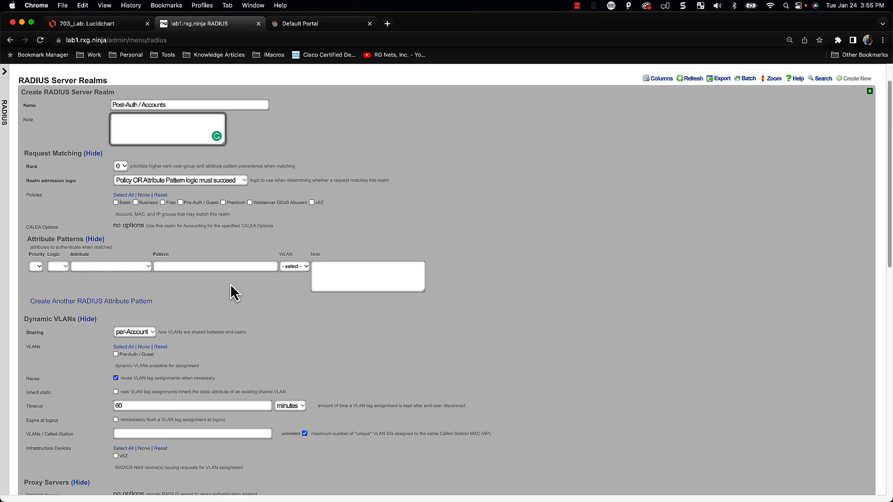
pyautogui.scroll(-1, 225, 285)
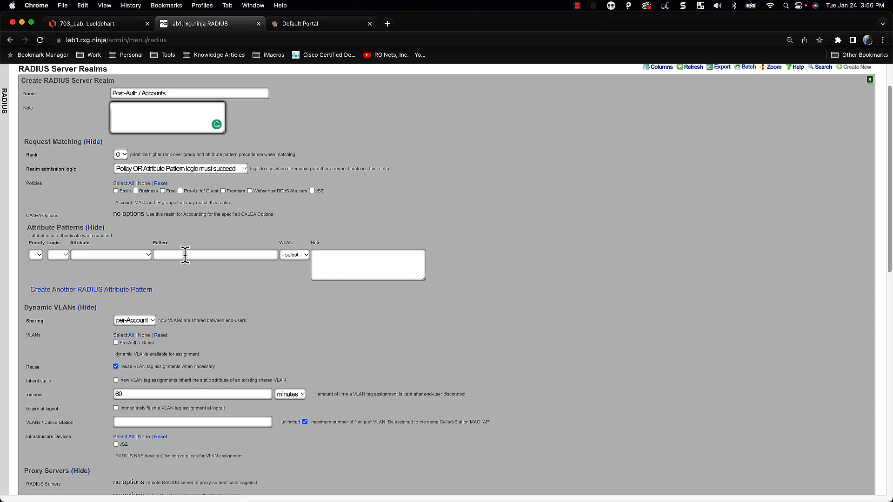
# Select the Basic, Business, Free and Premium policies for the realm
pyautogui.click(115, 191)
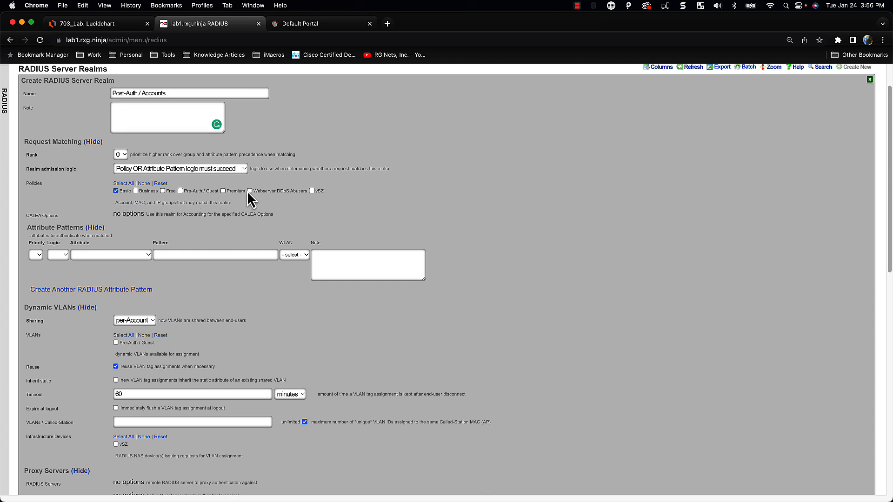
pyautogui.click(146, 193)
pyautogui.click(170, 192)
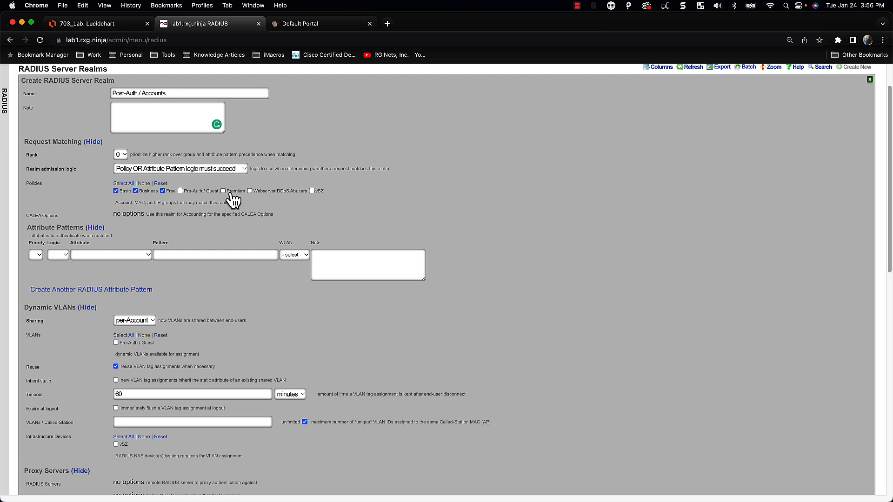
pyautogui.click(236, 191)
pyautogui.scroll(-2, 285, 298)
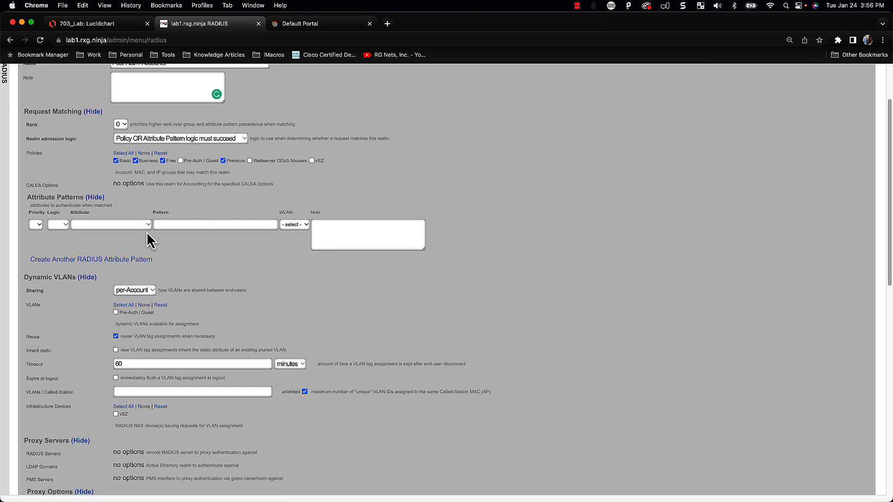
pyautogui.scroll(-4, 186, 264)
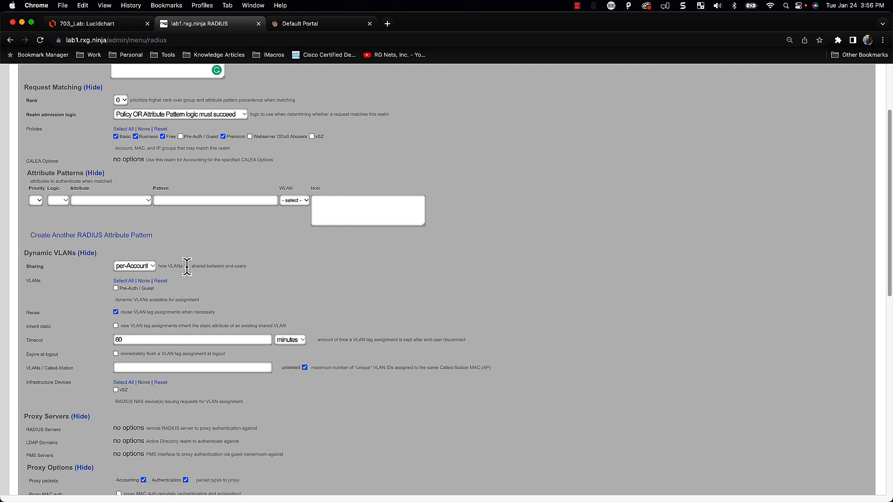
pyautogui.scroll(-1, 107, 260)
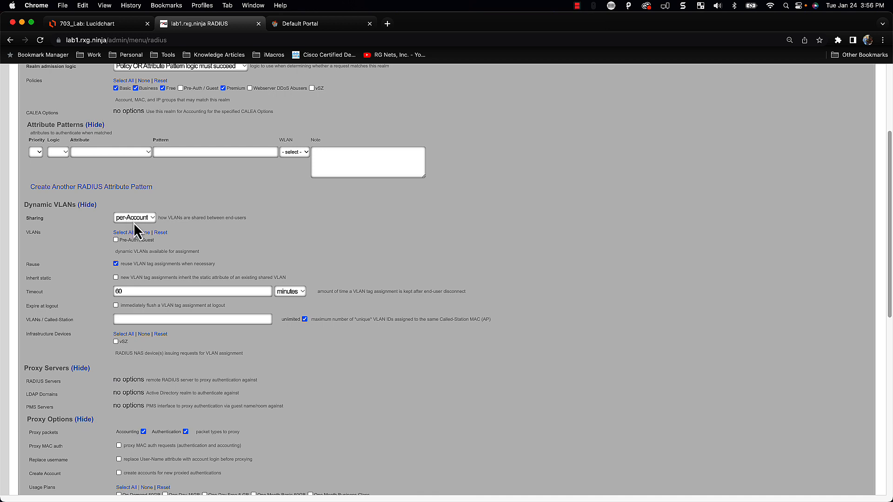
pyautogui.scroll(-1, 137, 255)
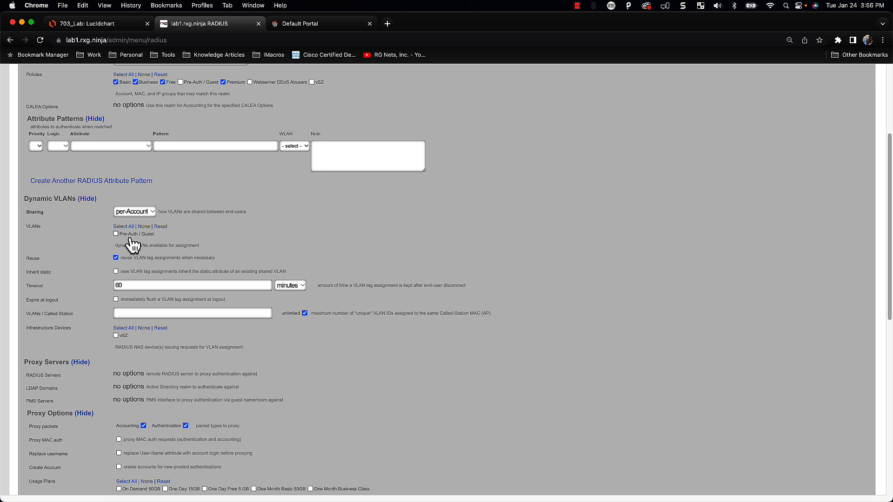
pyautogui.scroll(-3, 132, 244)
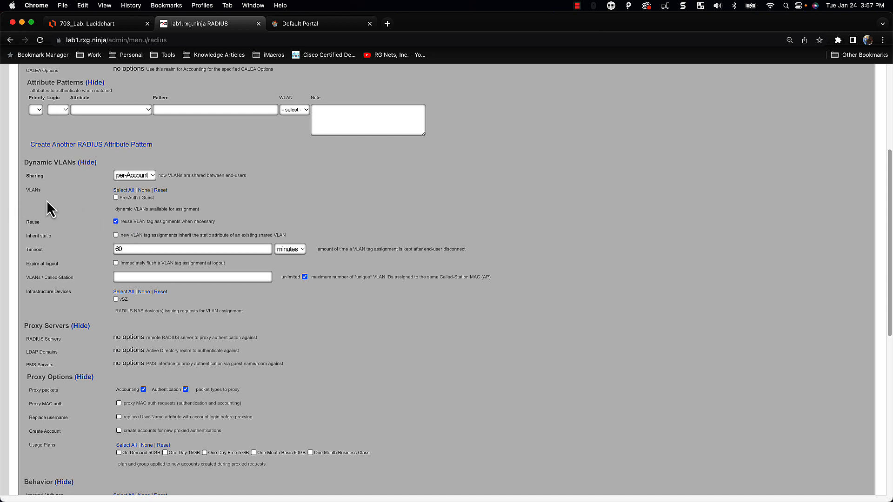
pyautogui.scroll(-1, 74, 230)
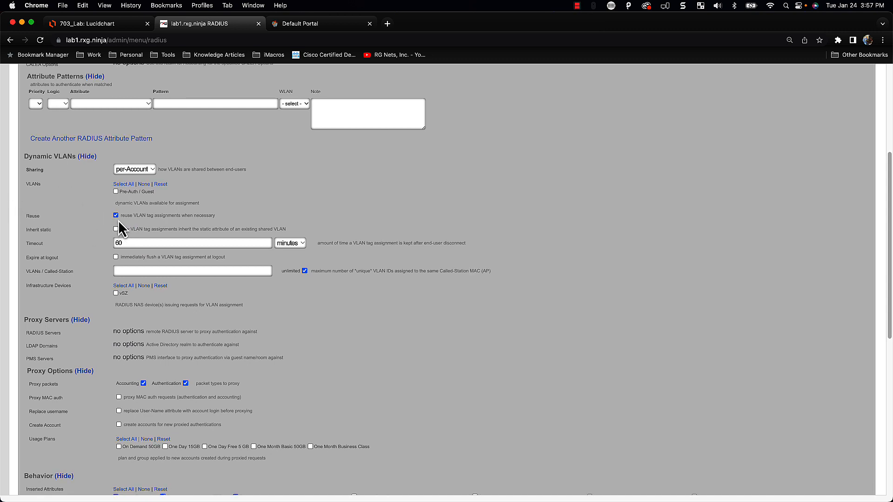
# Untick Reuse under Dynamic VLANs so VLAN tags are not reused
pyautogui.click(115, 215)
pyautogui.scroll(-4, 105, 241)
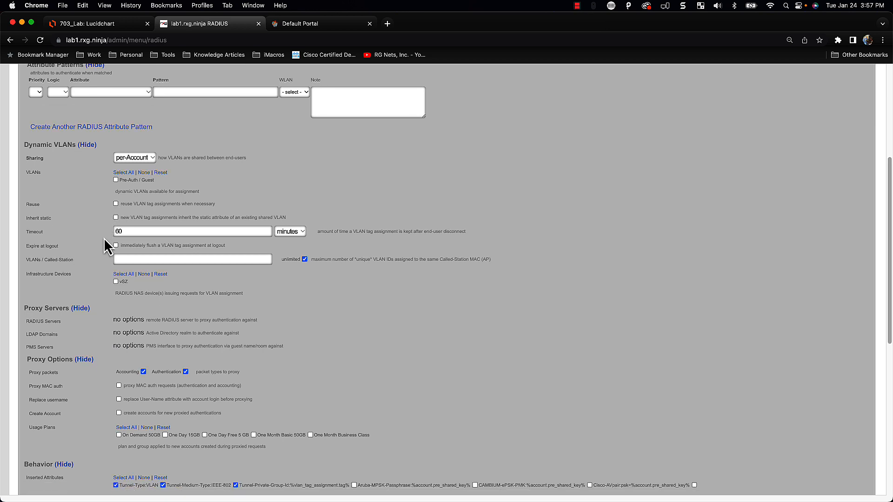
pyautogui.scroll(-5, 100, 240)
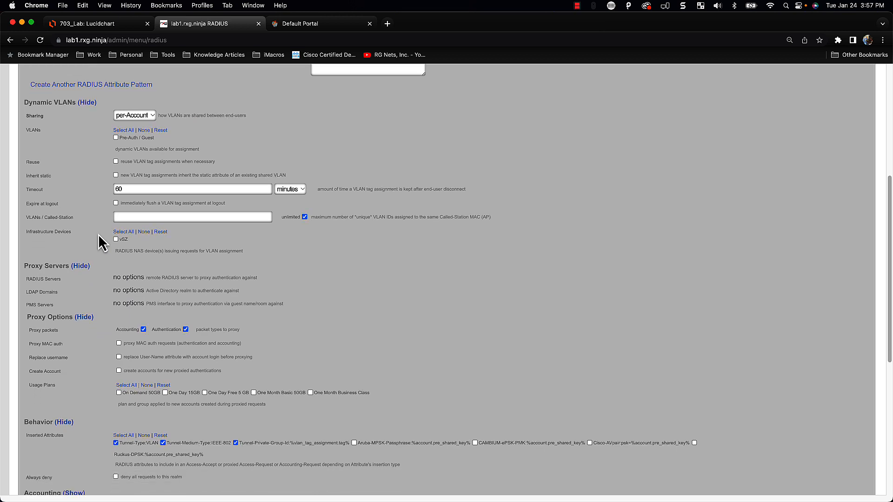
pyautogui.scroll(-1, 98, 236)
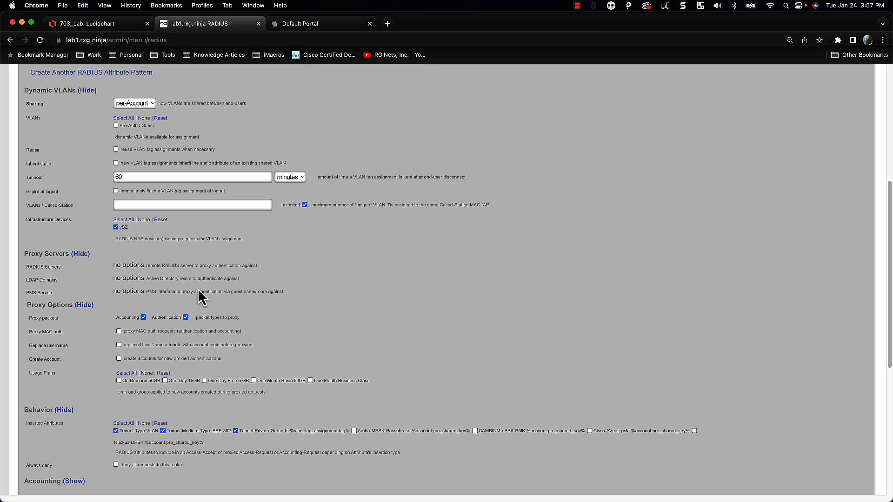
pyautogui.scroll(-3, 198, 297)
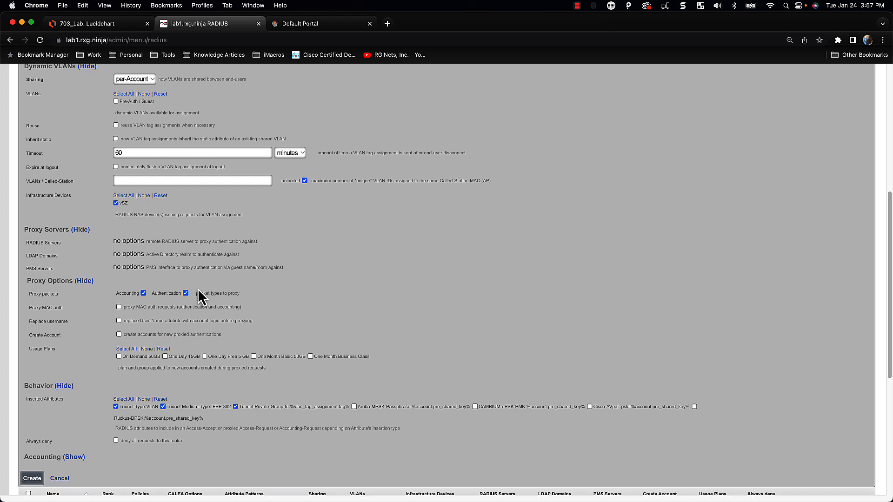
pyautogui.scroll(-3, 198, 289)
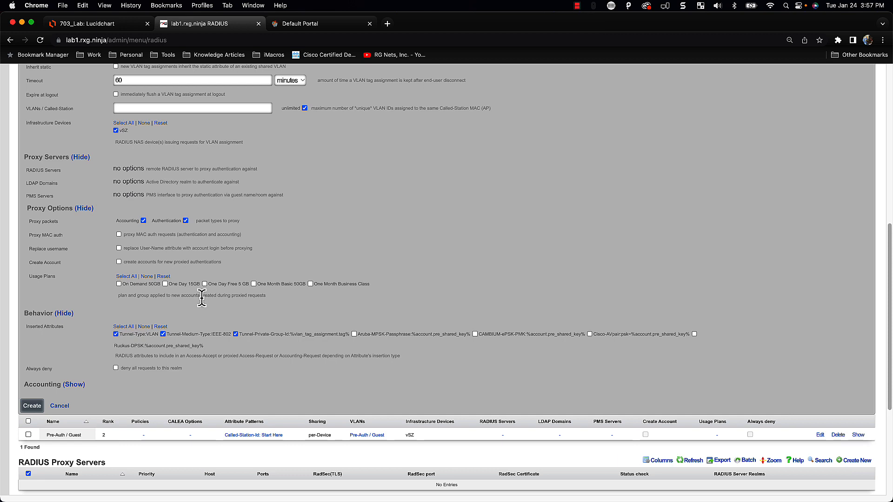
# Submit the Post-Auth / Accounts realm so it is saved at rank 0
pyautogui.scroll(-1, 201, 298)
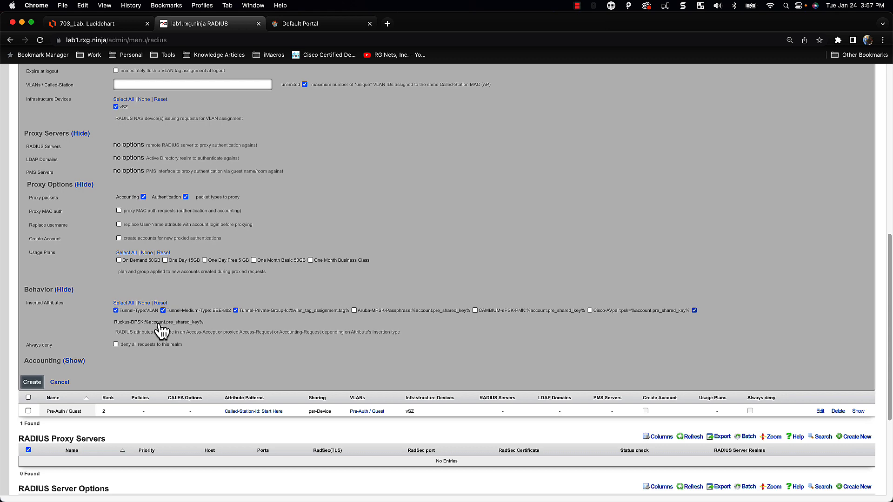
pyautogui.scroll(-1, 200, 337)
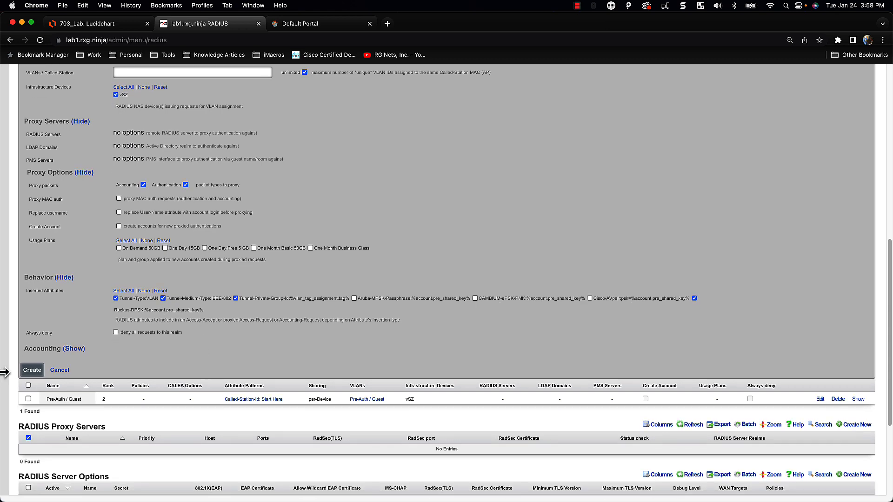
pyautogui.click(31, 372)
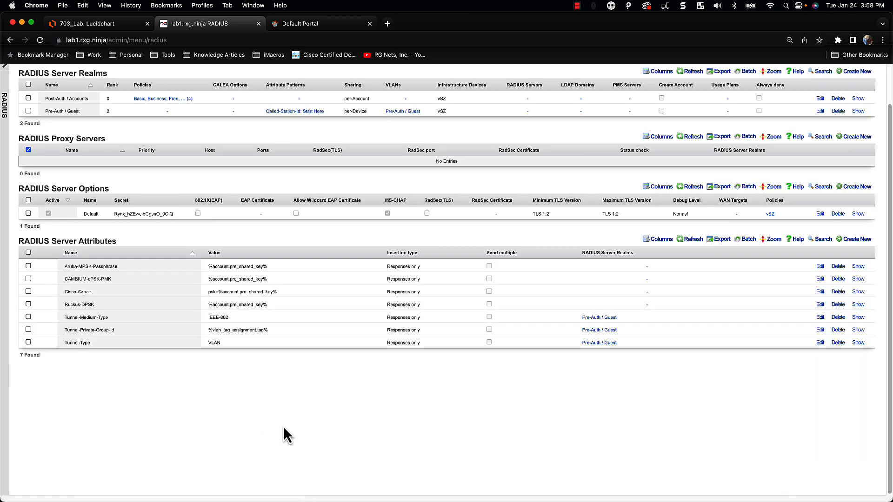
# Return to the top of the RADIUS page and open the Network menu
pyautogui.scroll(2, 283, 426)
pyautogui.scroll(1, 282, 435)
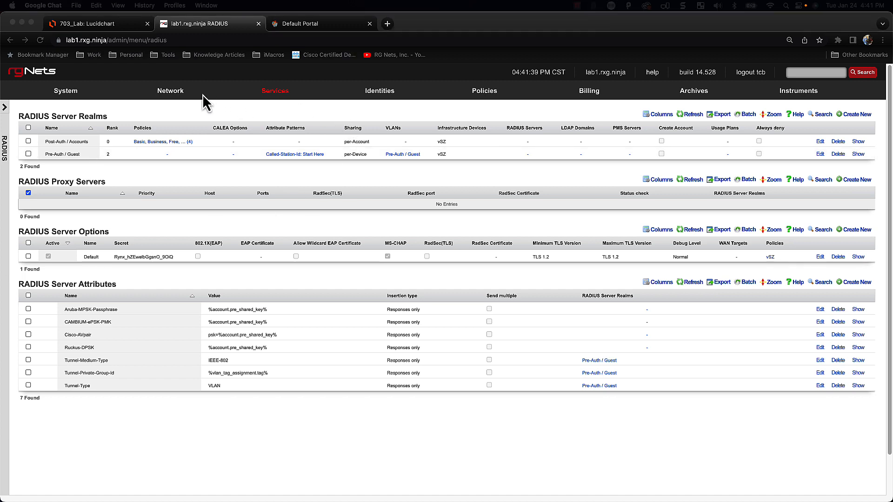
pyautogui.click(174, 93)
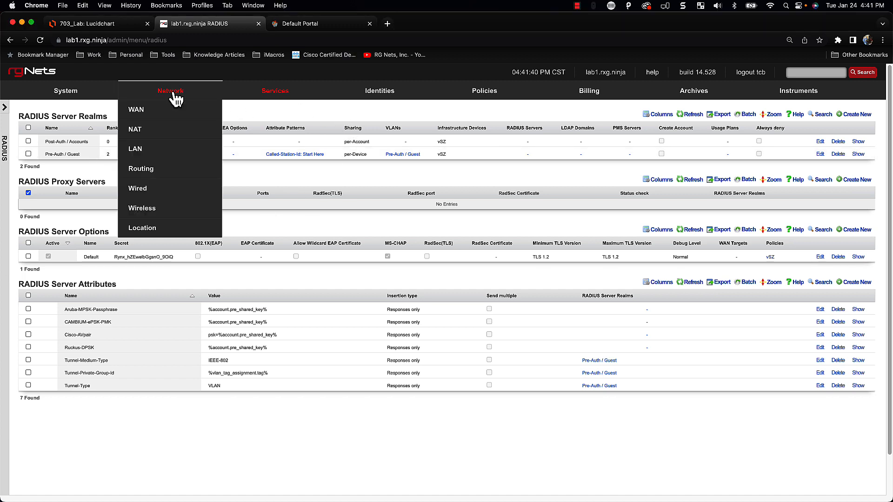
# On the LAN page, note 1107 as the last VLAN ID and start a VLAN interface named 'Post-Auth / Accounts'
pyautogui.click(144, 152)
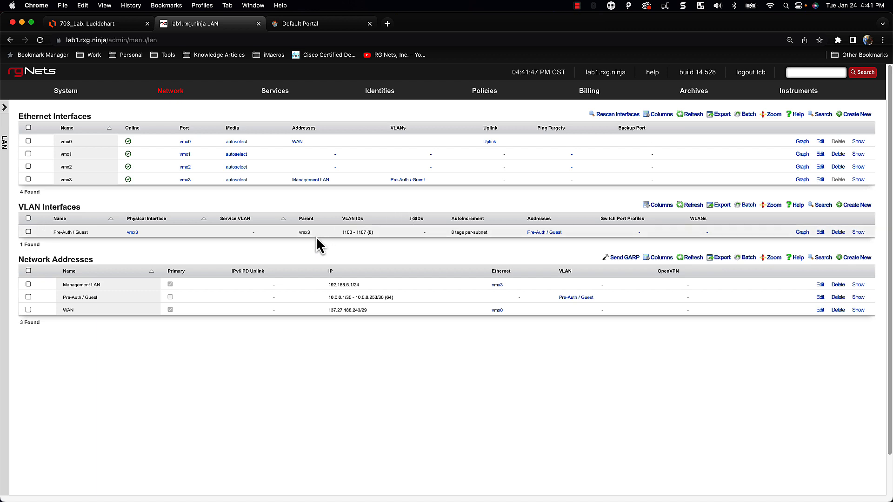
pyautogui.doubleClick(365, 233)
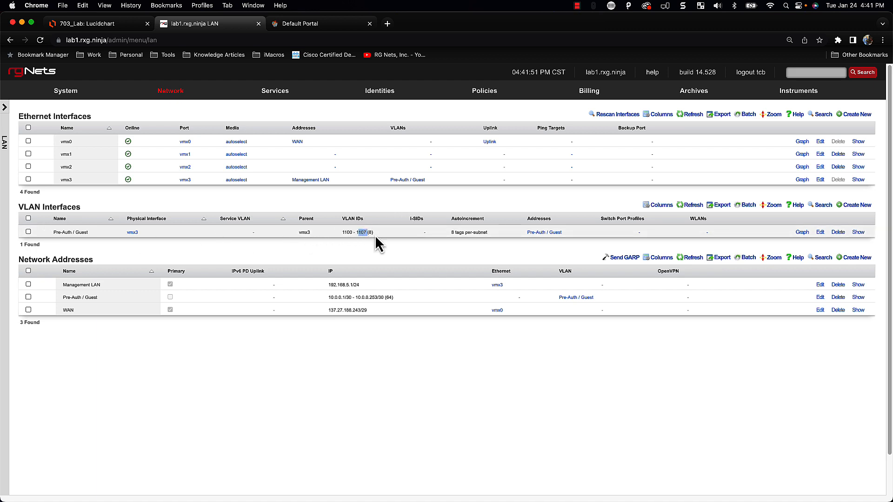
pyautogui.click(856, 205)
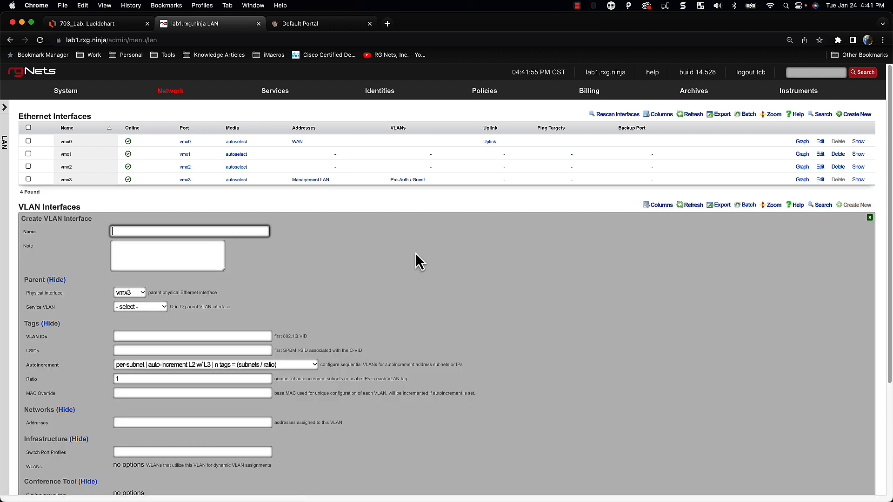
pyautogui.write('Post')
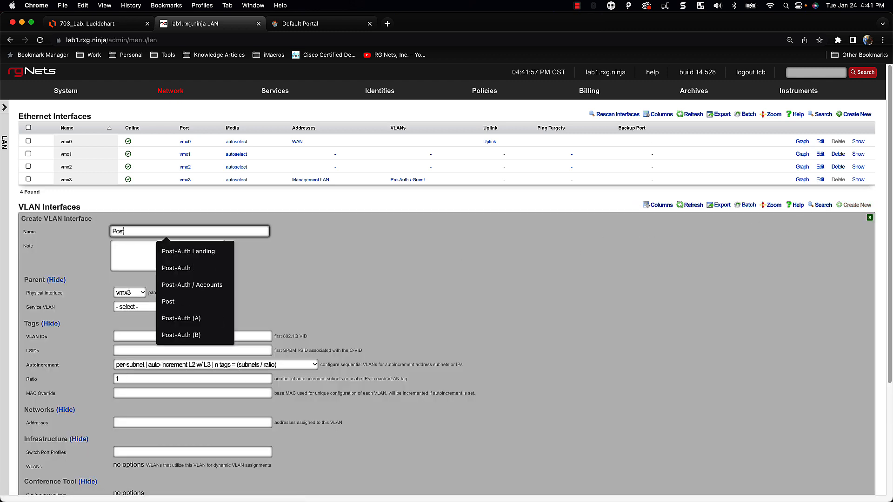
pyautogui.press('Down')
pyautogui.press('Down')
pyautogui.press('Down')
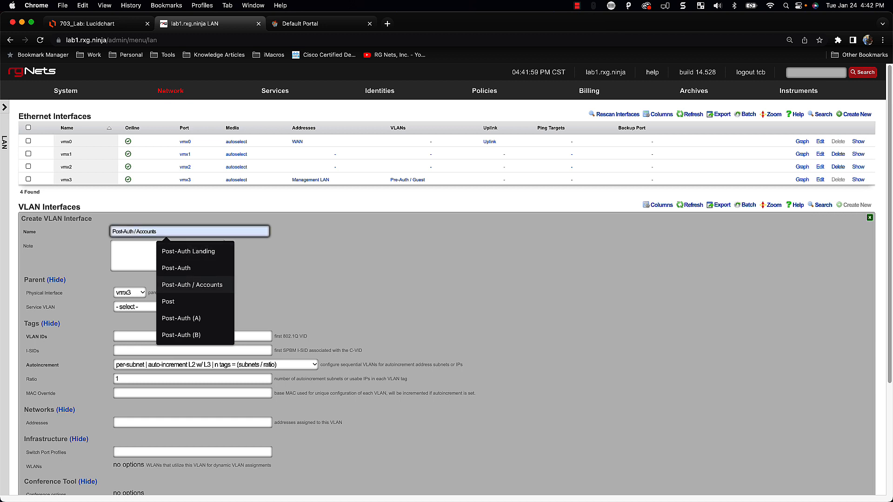
pyautogui.press('Return')
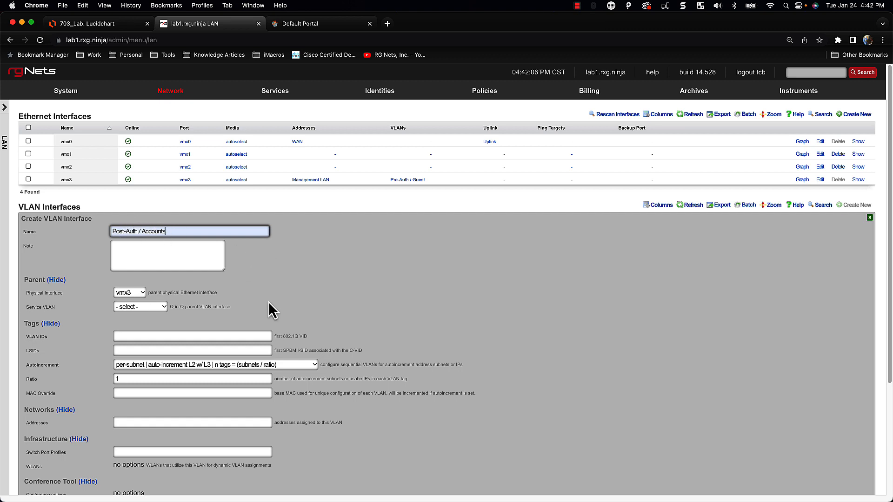
pyautogui.scroll(-1, 270, 309)
pyautogui.scroll(-2, 269, 303)
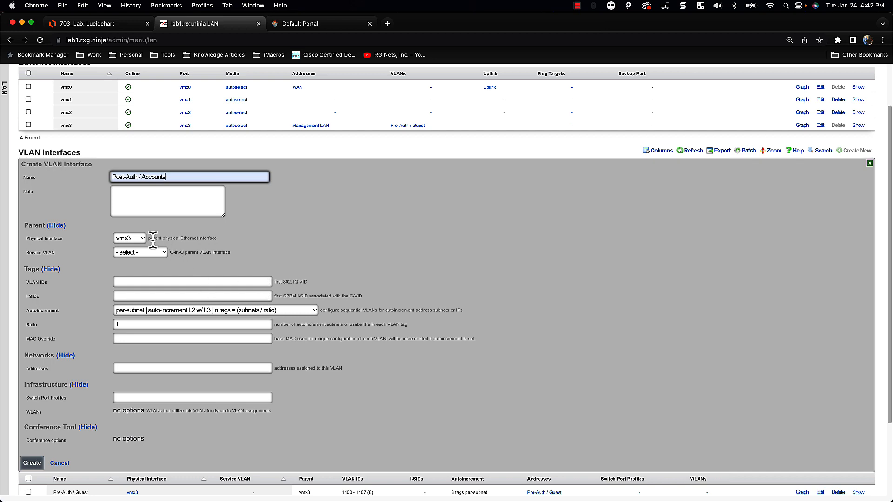
# Switch to the 703_Lab Lucidchart diagram and view The Plan page
pyautogui.click(93, 24)
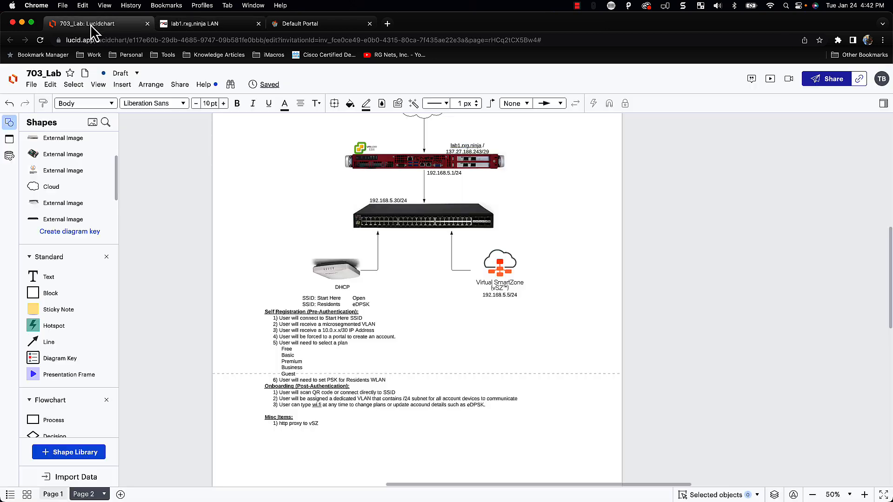
pyautogui.scroll(2, 421, 269)
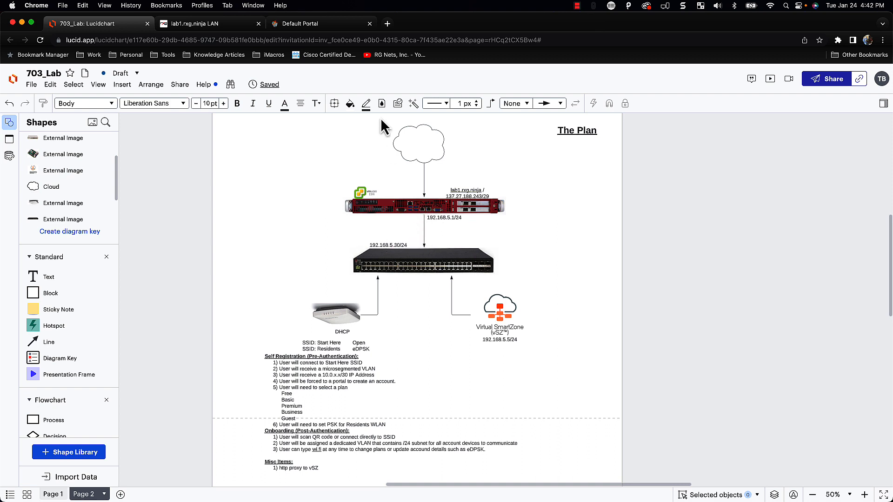
# Set VLAN ID 1108 and create the Post-Auth / Accounts VLAN interface on vmx3
pyautogui.click(195, 24)
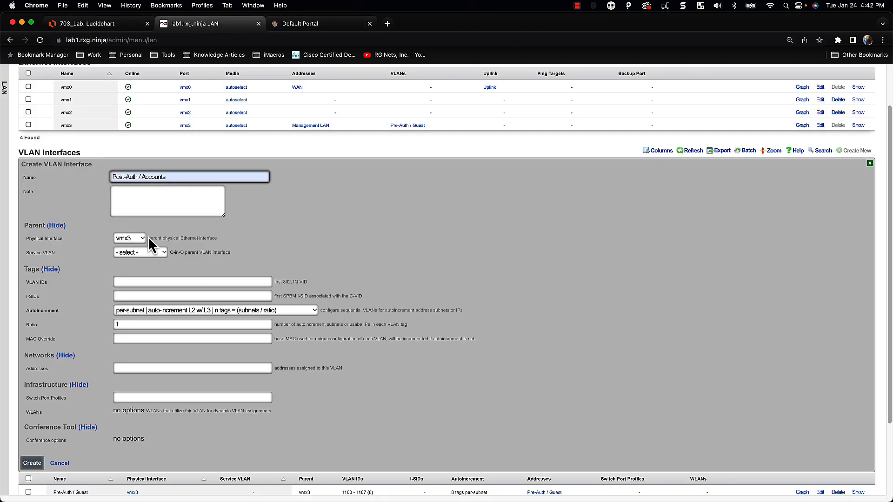
pyautogui.scroll(-1, 102, 252)
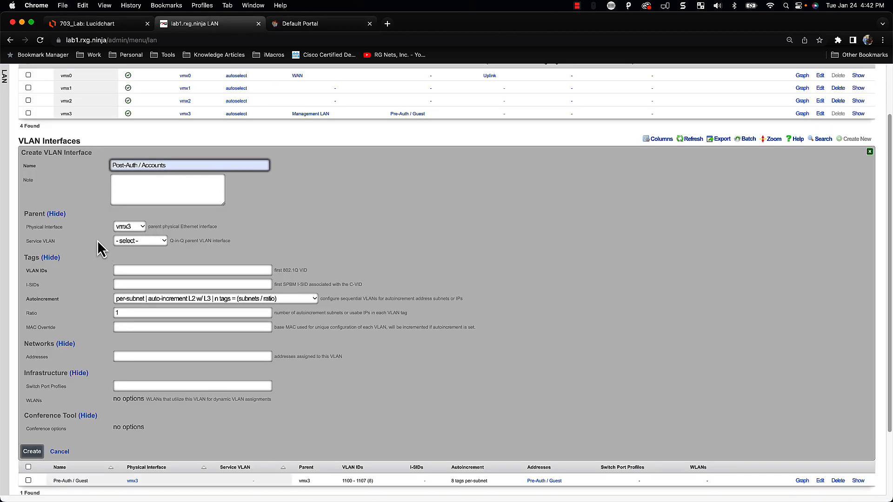
pyautogui.click(154, 270)
pyautogui.write('1')
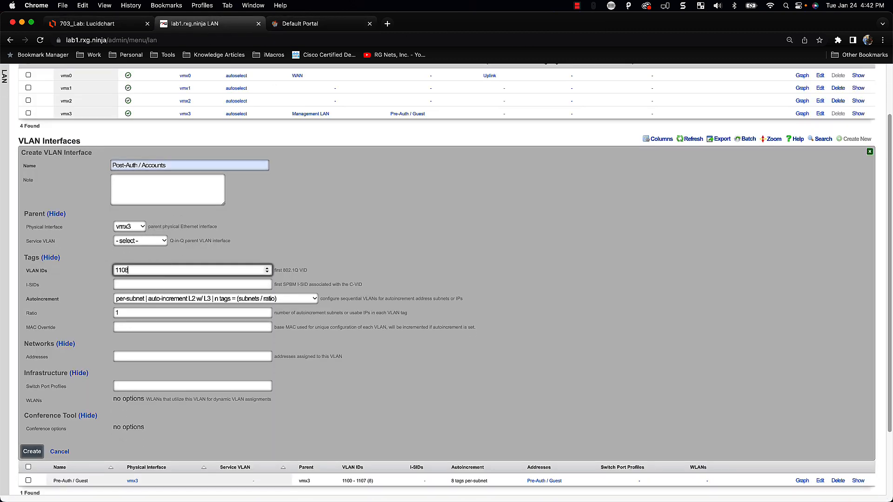
pyautogui.write('108')
pyautogui.press('Tab')
pyautogui.scroll(-2, 256, 323)
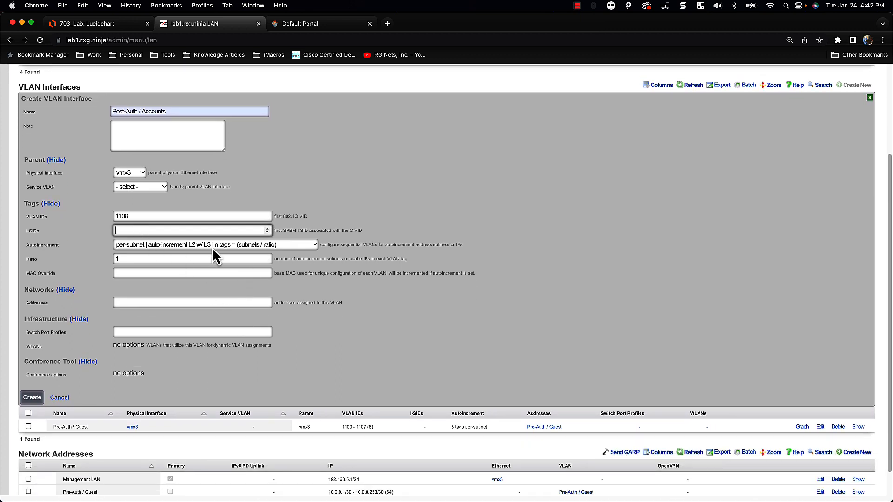
pyautogui.press('Tab')
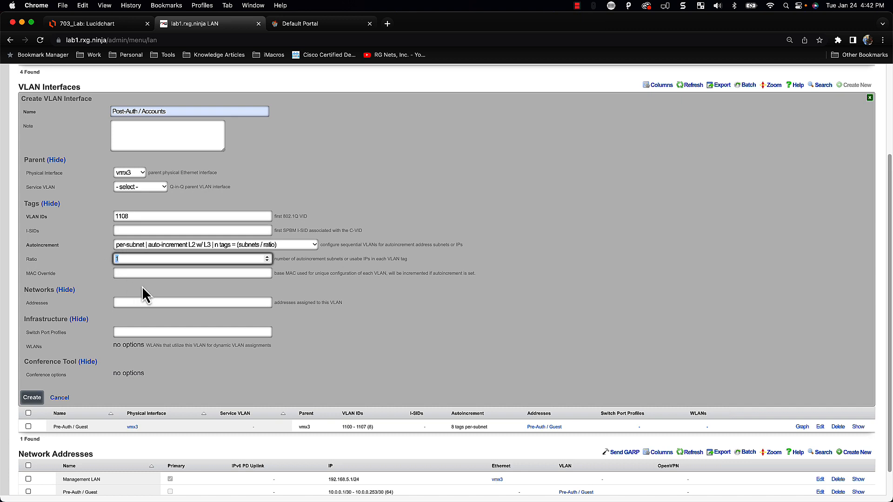
pyautogui.scroll(-1, 143, 288)
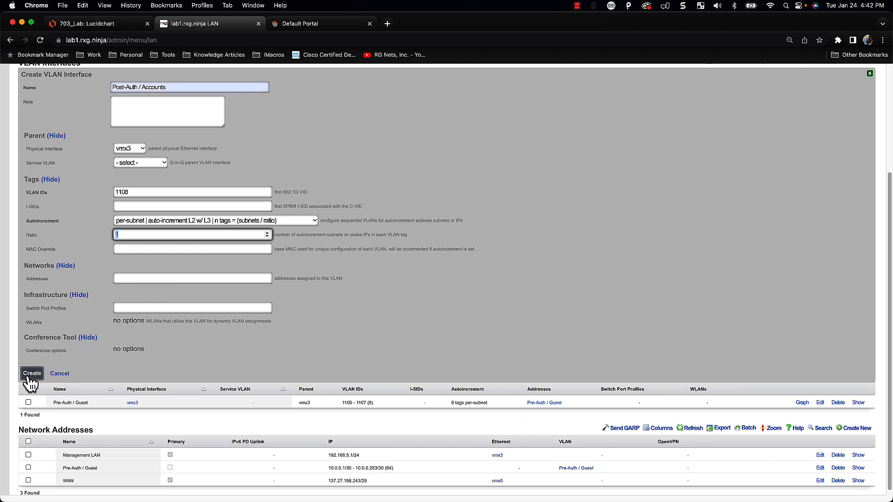
pyautogui.click(29, 375)
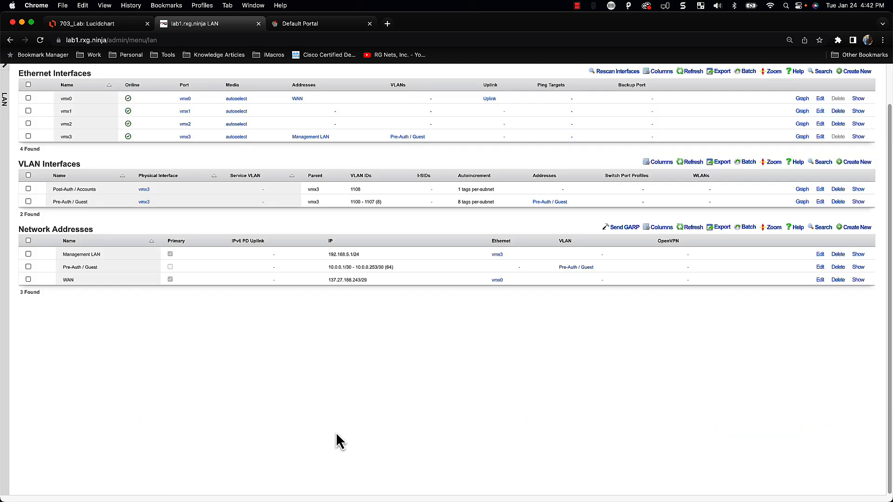
# Start a new network address named Post-Auth / Accounts on the Post-Auth / Accounts VLAN
pyautogui.click(855, 228)
pyautogui.write('Pos')
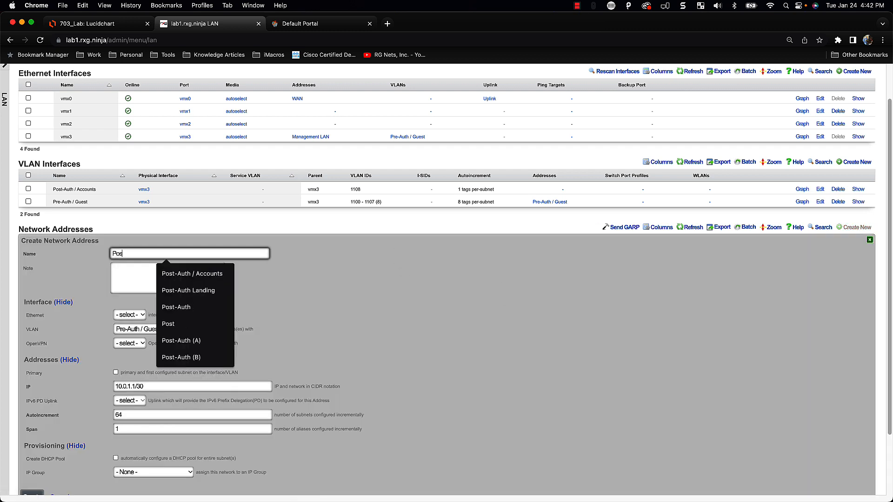
pyautogui.write('t')
pyautogui.press('Down')
pyautogui.press('Return')
pyautogui.scroll(-2, 382, 288)
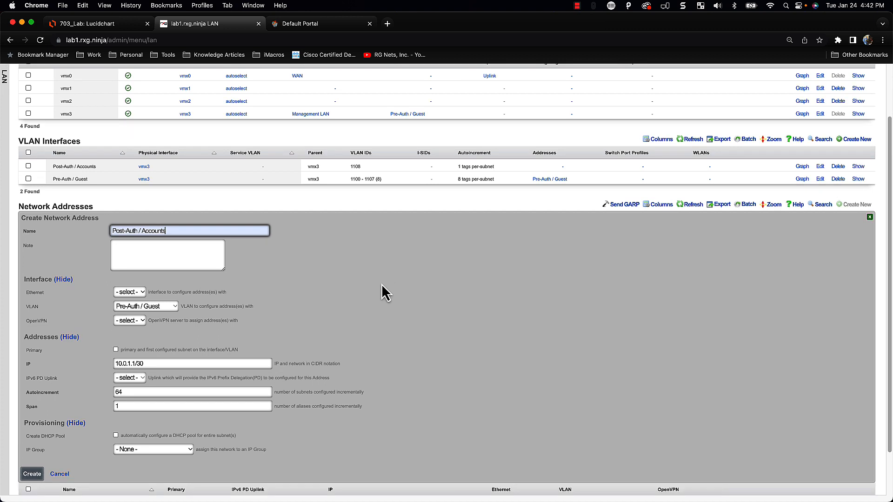
pyautogui.click(160, 288)
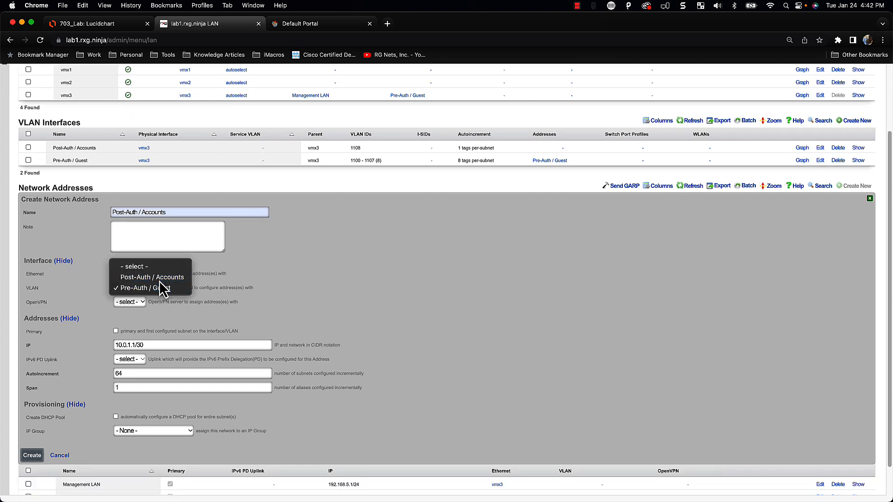
pyautogui.click(158, 278)
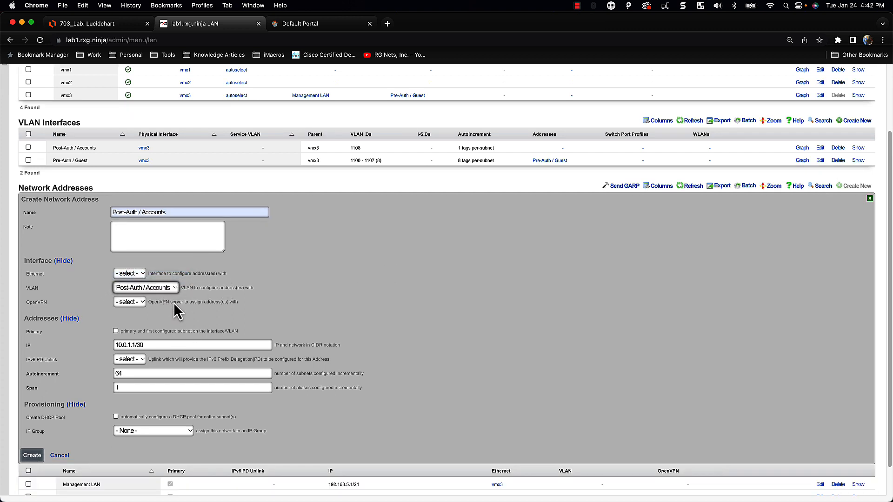
pyautogui.scroll(-1, 158, 321)
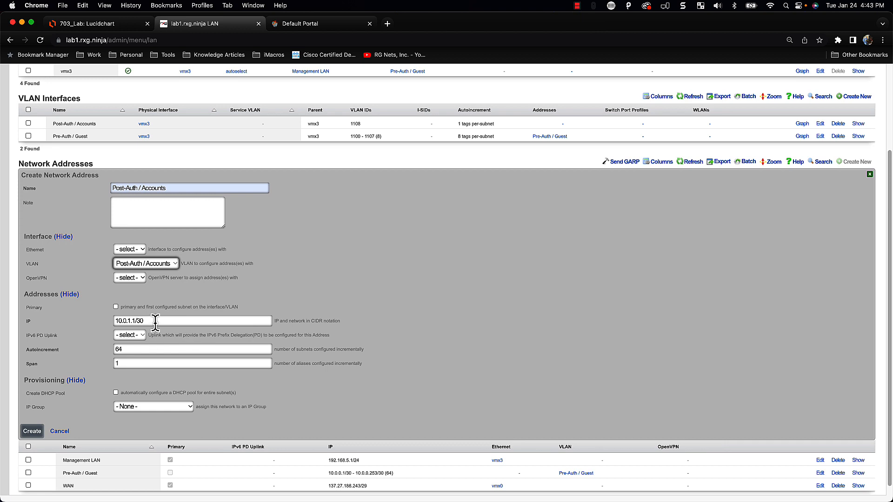
# Change the IP to 10.0.1.1/24, autoincrementing 110 with a span of 1
pyautogui.click(156, 321)
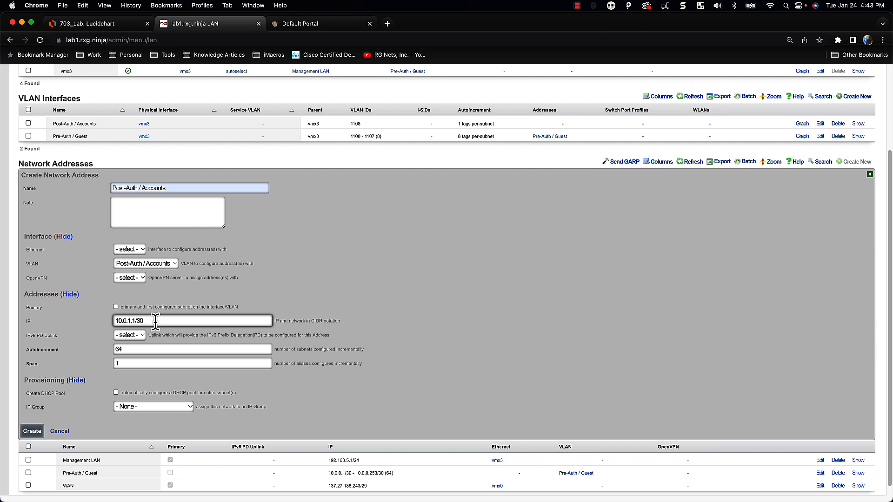
pyautogui.scroll(-1, 155, 321)
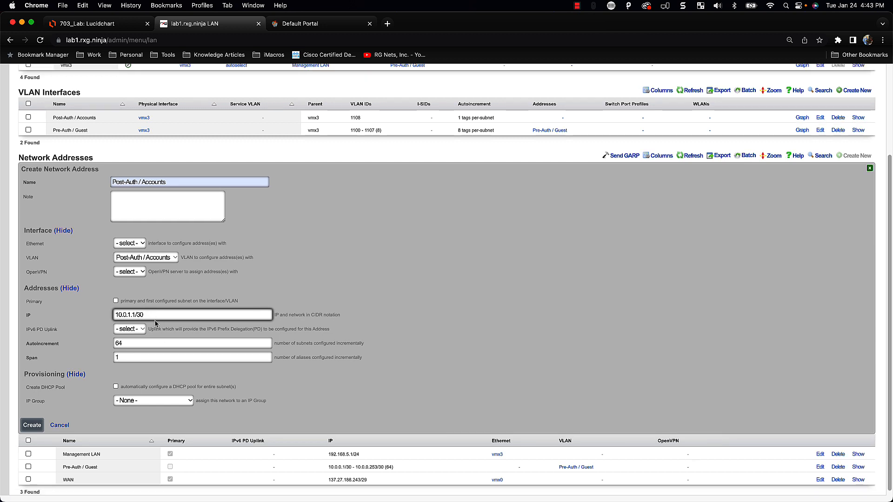
pyautogui.write('24')
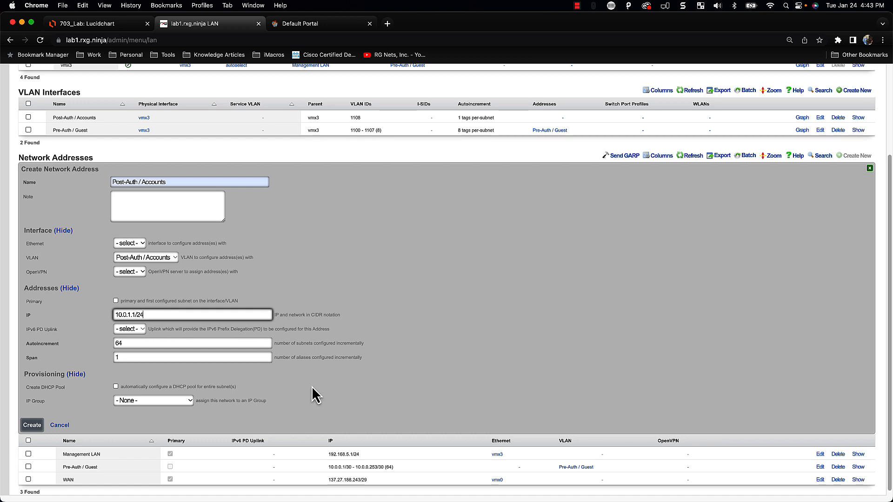
pyautogui.doubleClick(127, 343)
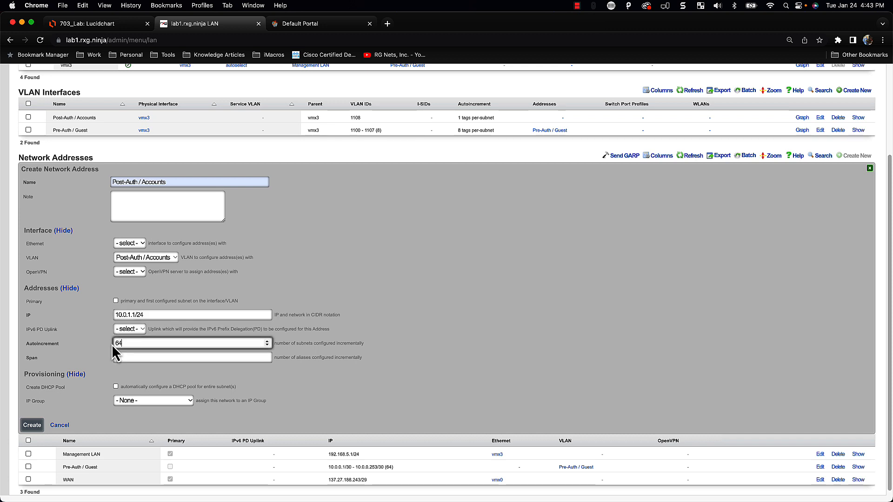
pyautogui.press('BackSpace')
pyautogui.write('110')
pyautogui.press('Tab')
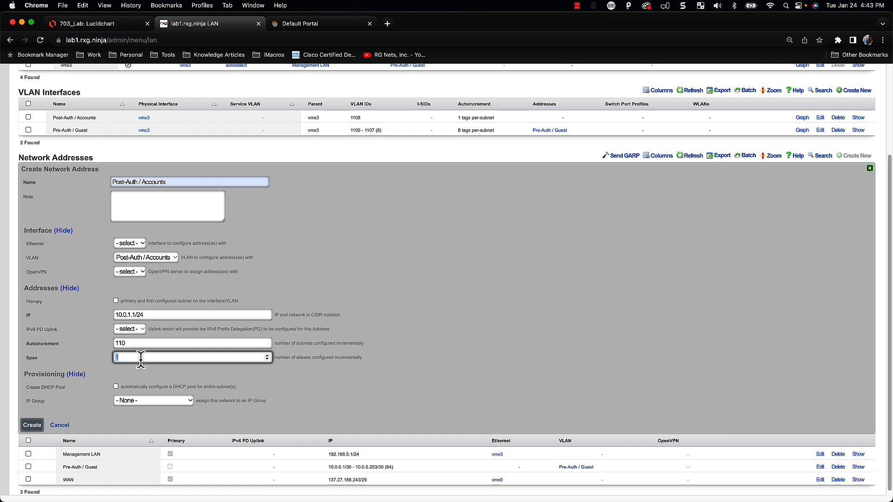
pyautogui.scroll(-1, 152, 379)
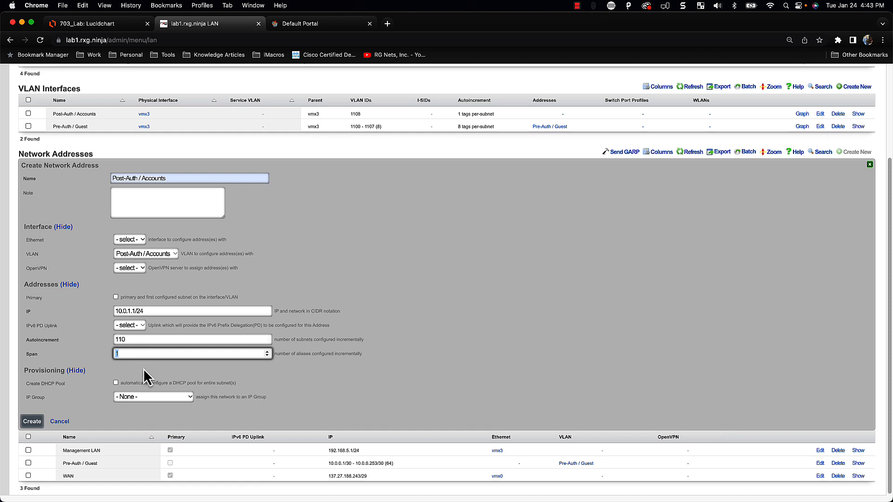
pyautogui.click(139, 375)
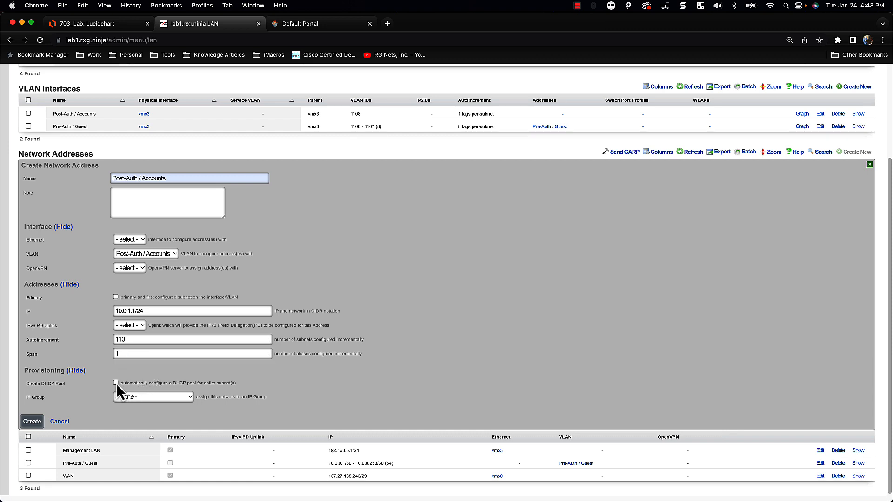
# Have a new IP group made with no policy, and create the network address
pyautogui.click(141, 399)
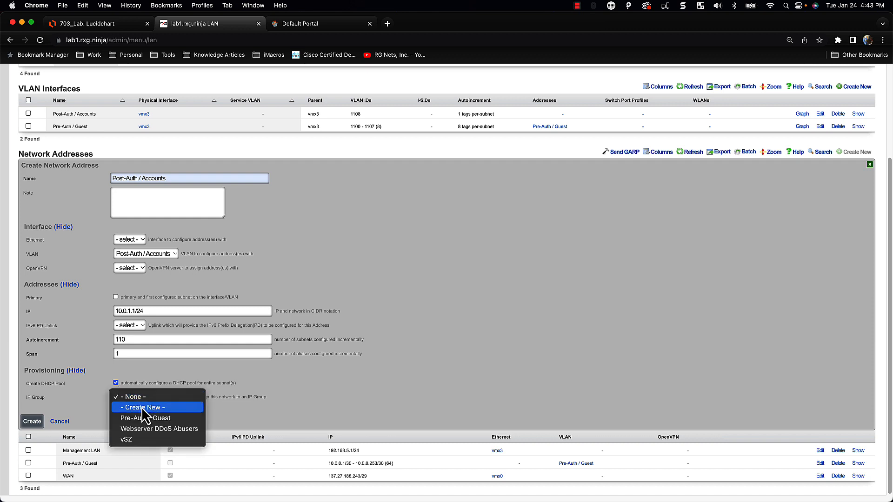
pyautogui.click(145, 407)
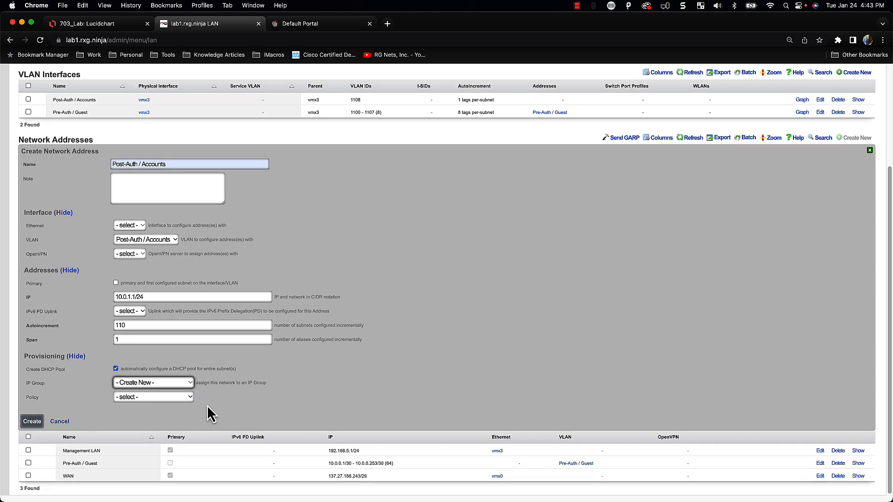
pyautogui.click(160, 398)
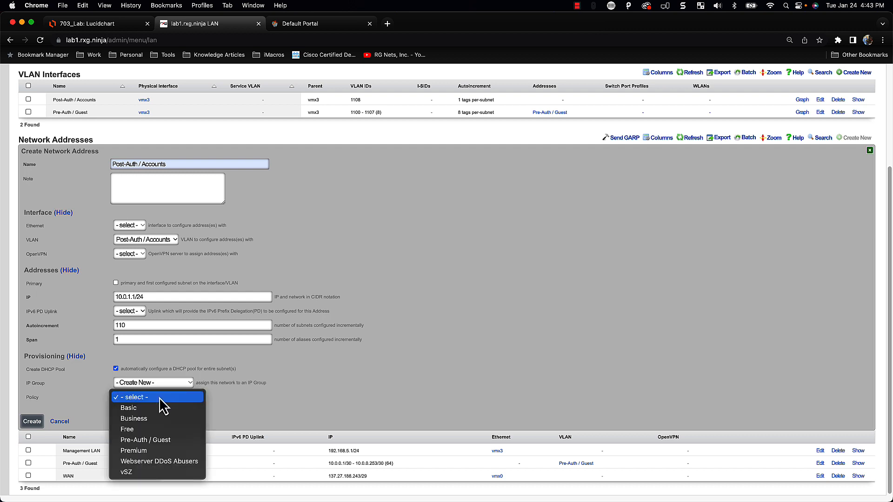
pyautogui.click(251, 400)
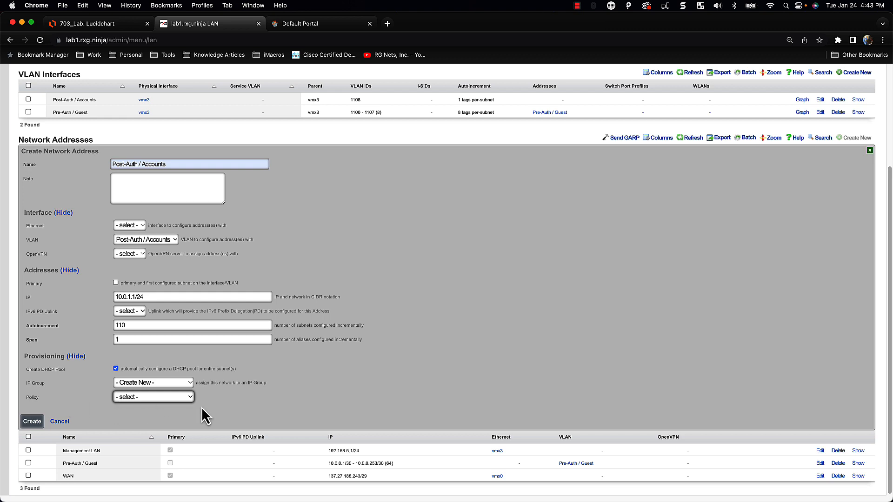
pyautogui.click(31, 421)
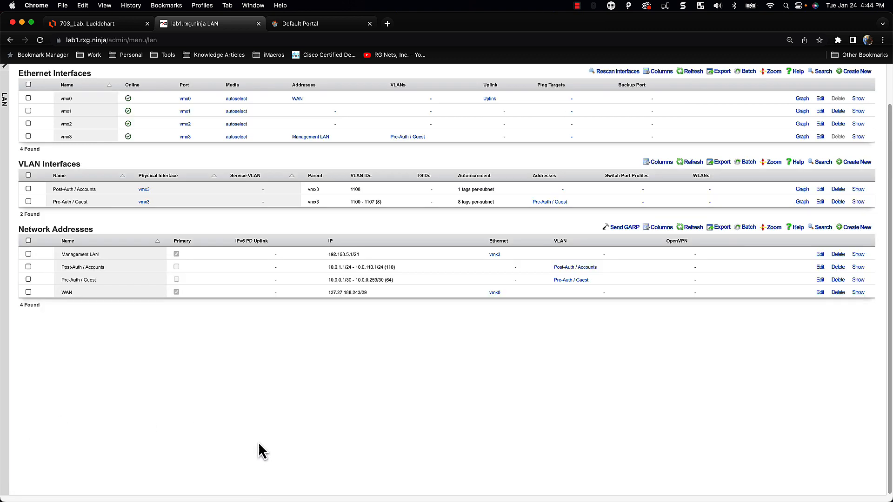
# Check the new Post-Auth / Accounts pool on the Services > DHCP page
pyautogui.scroll(2, 259, 447)
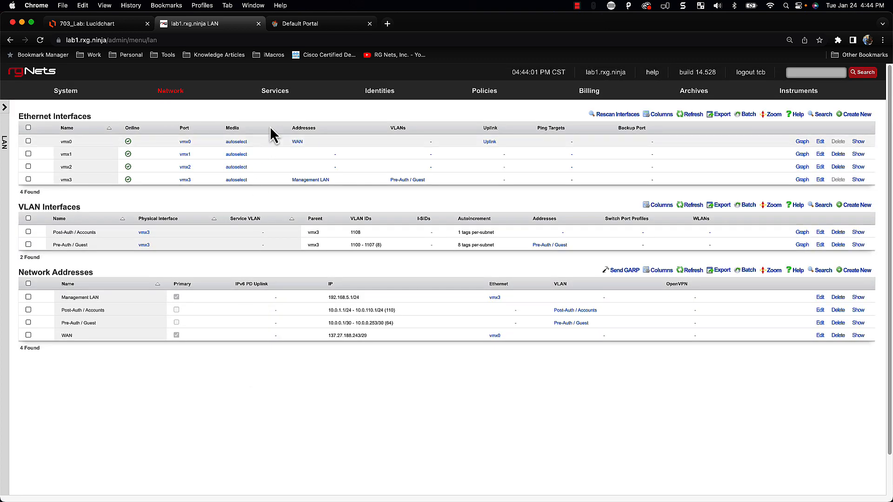
pyautogui.moveTo(272, 95)
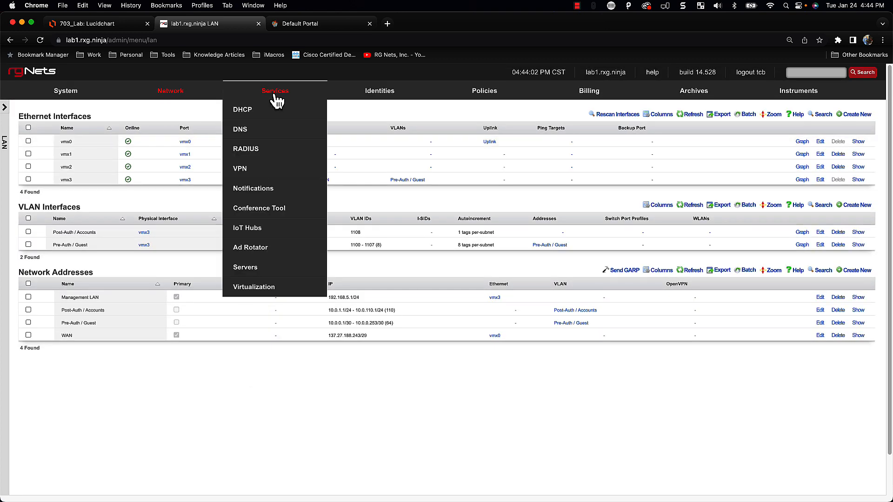
pyautogui.click(248, 119)
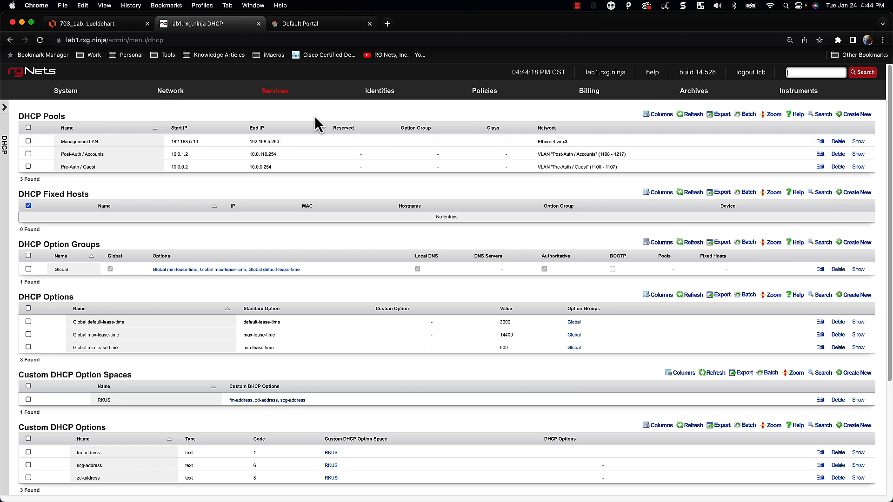
# View the IP Groups table under Identities > Groups
pyautogui.moveTo(389, 92)
pyautogui.click(350, 171)
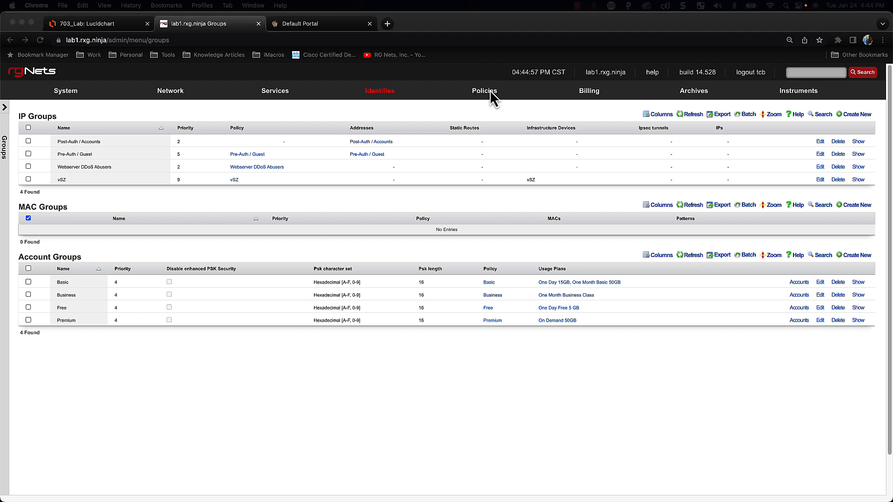
pyautogui.click(486, 90)
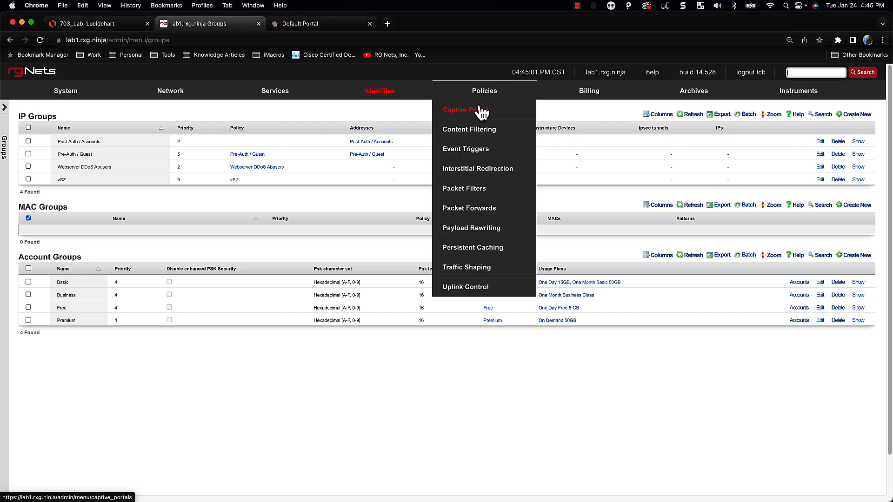
# Add a policy 'Post-Auth Landing' with the Post-Auth / Accounts IP group ticked
pyautogui.click(485, 95)
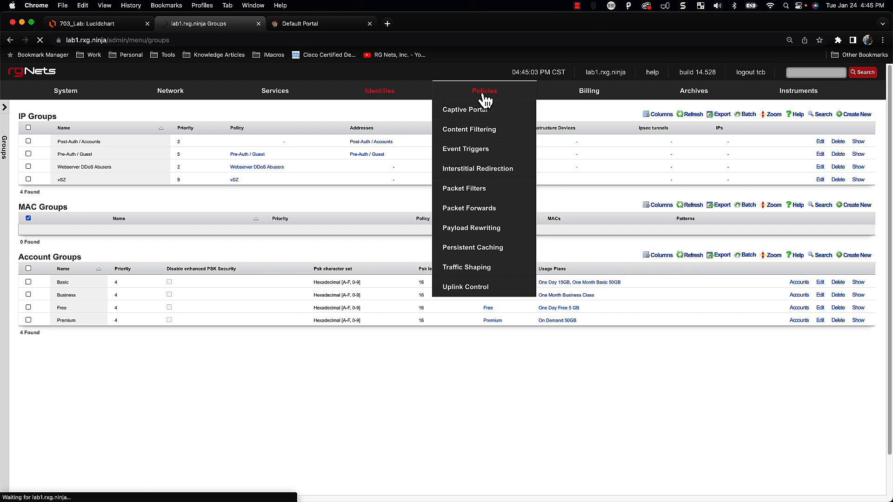
pyautogui.scroll(-6, 604, 279)
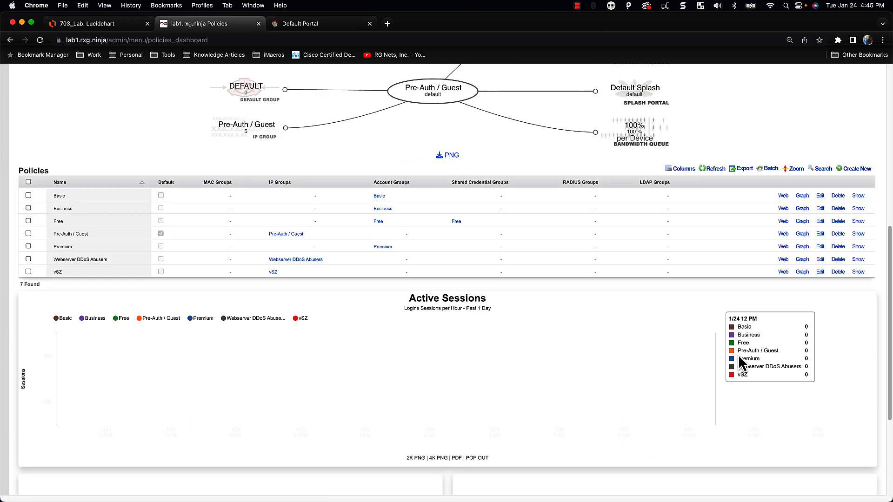
pyautogui.click(858, 169)
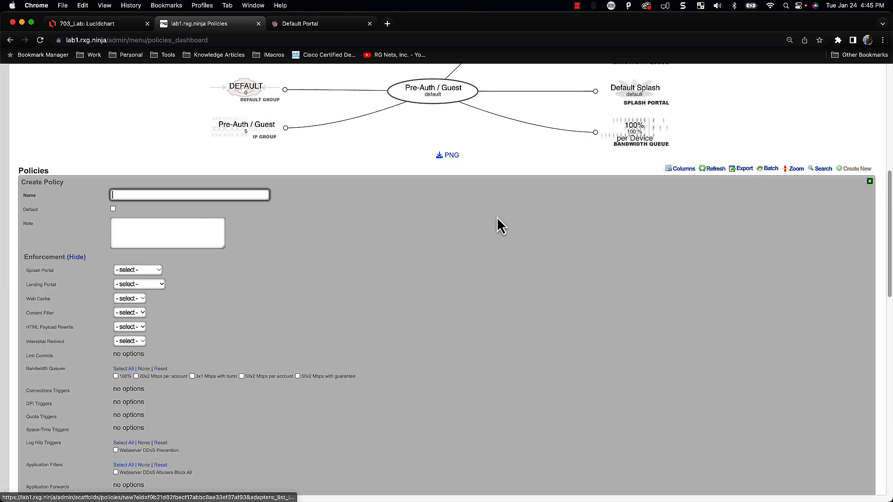
pyautogui.write('POst')
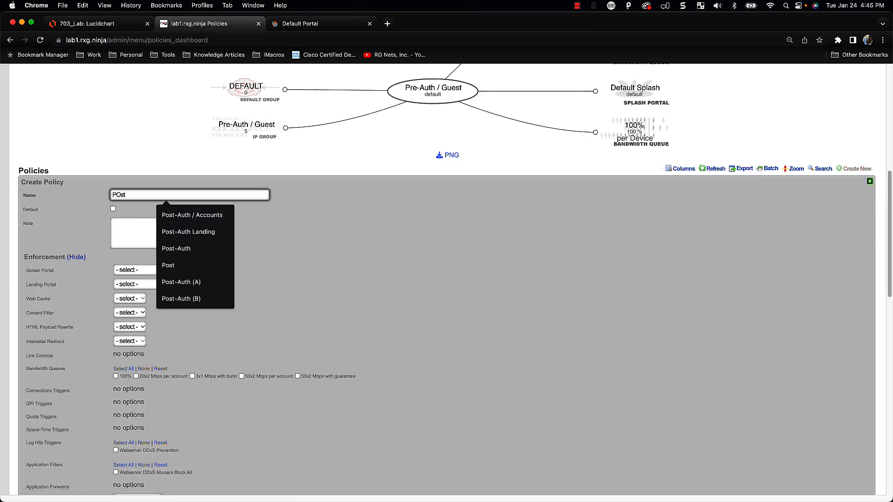
pyautogui.press('Down')
pyautogui.press('Down')
pyautogui.press('Return')
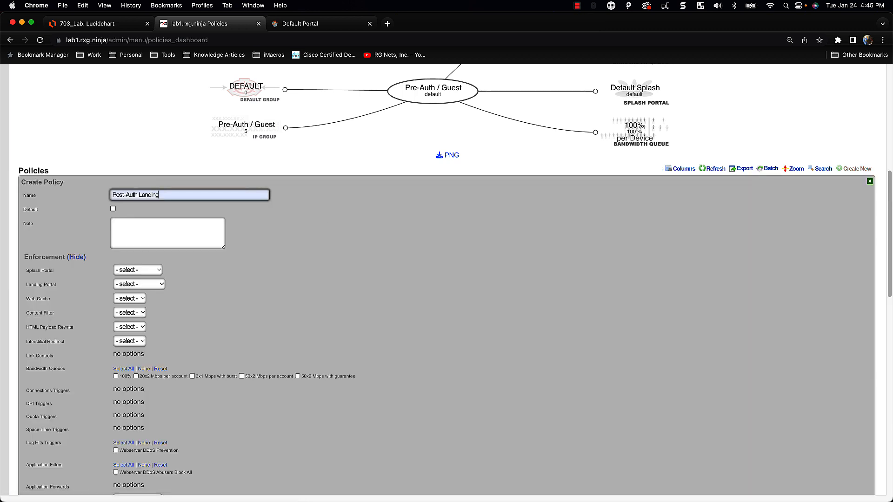
pyautogui.scroll(-5, 209, 421)
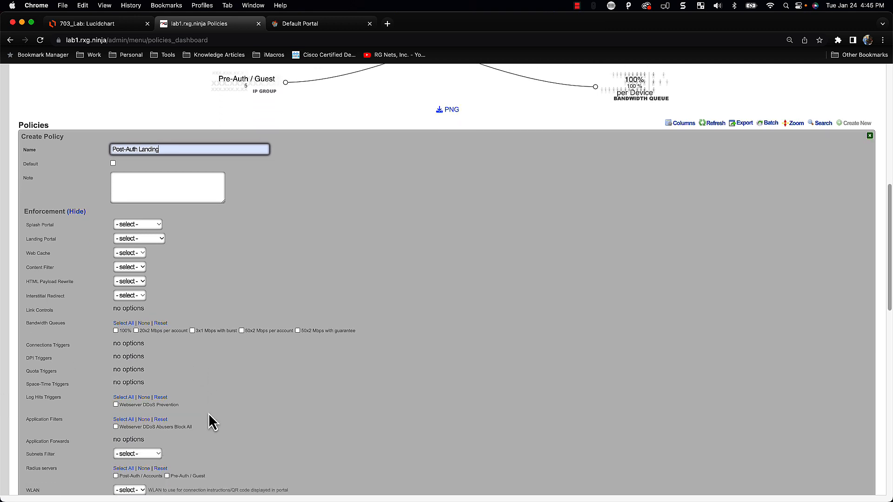
pyautogui.scroll(-1, 190, 412)
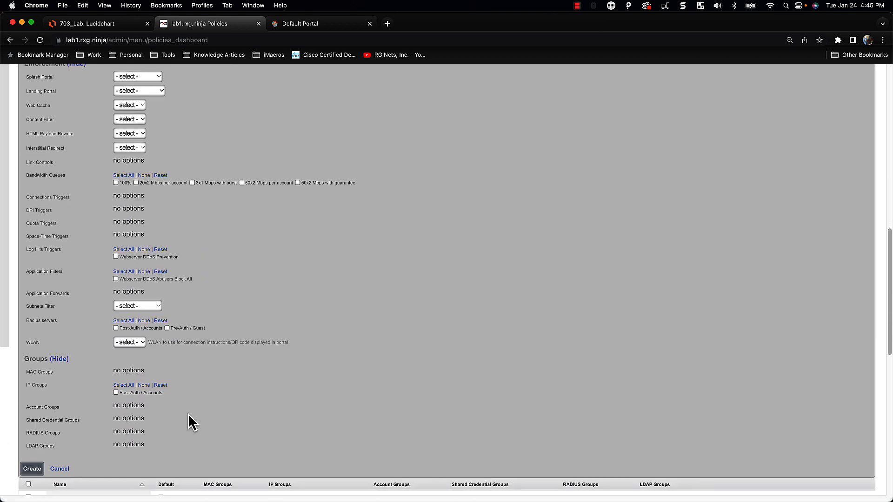
pyautogui.click(115, 393)
pyautogui.click(29, 470)
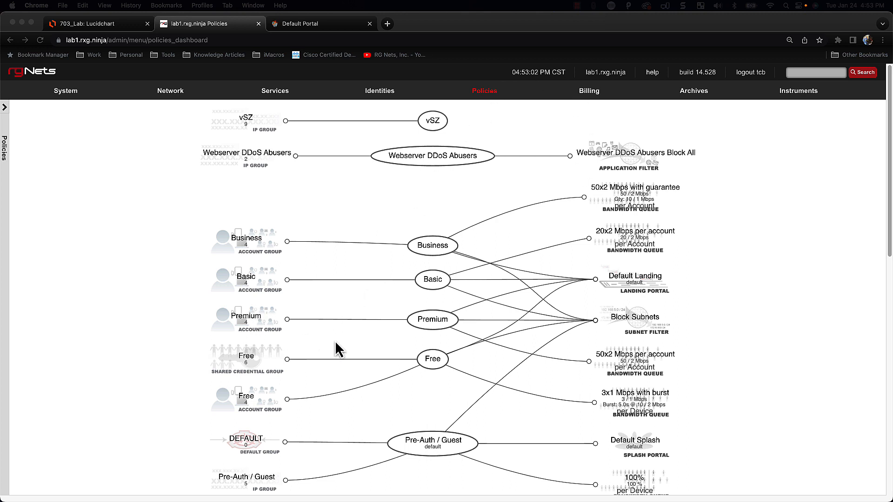
# Start a new landing portal in Captive Portal named Post-Auth Landing
pyautogui.click(483, 93)
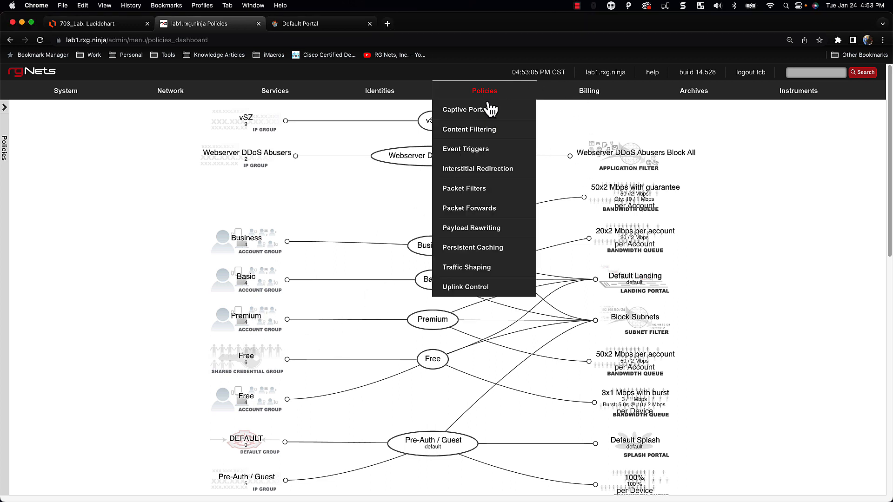
pyautogui.click(471, 116)
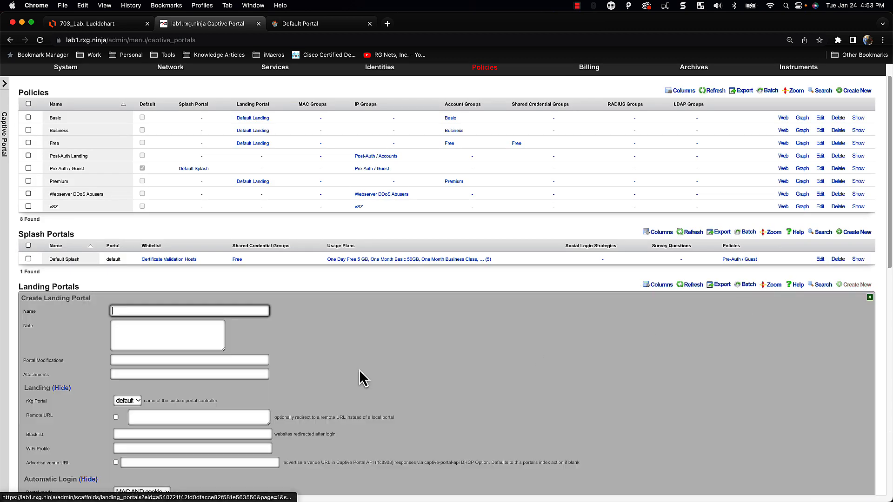
pyautogui.write('Pos')
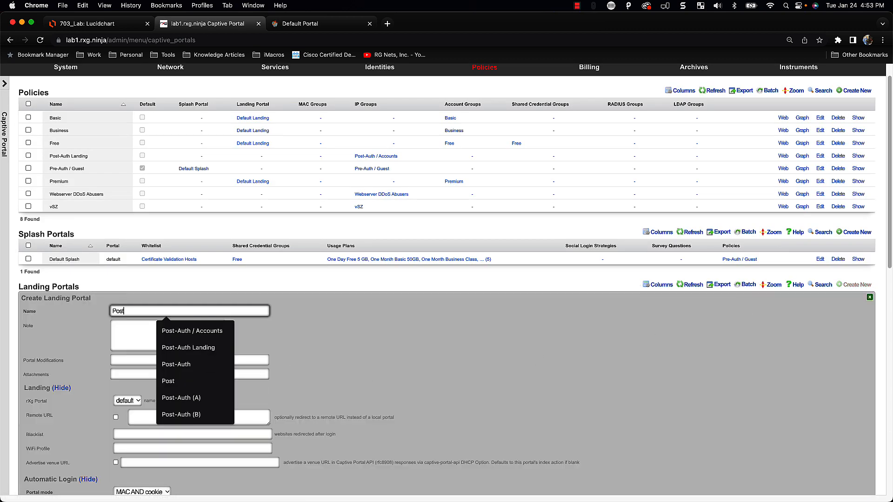
pyautogui.write('t')
pyautogui.press('Down')
pyautogui.press('Down')
pyautogui.press('Return')
pyautogui.press('Tab')
# Set portal mode MAC OR cookie, background mode MAC, tie it to Post-Auth Landing policy, and create
pyautogui.scroll(-1, 233, 432)
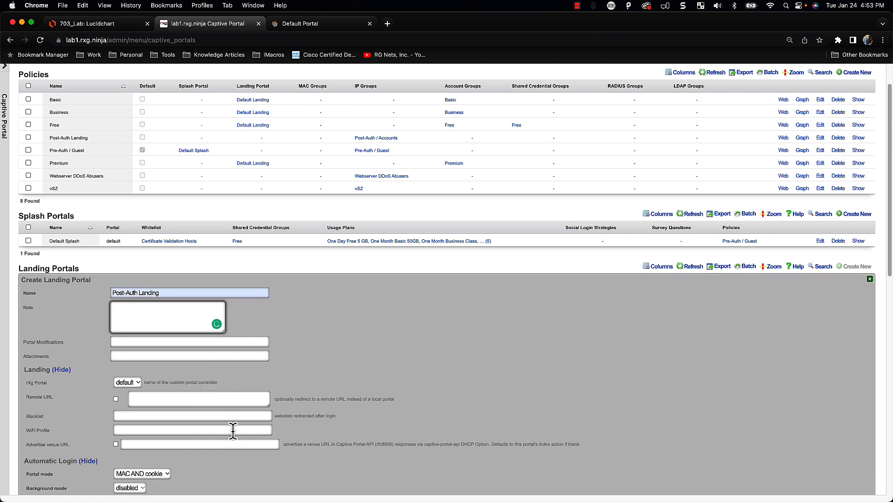
pyautogui.scroll(-3, 233, 432)
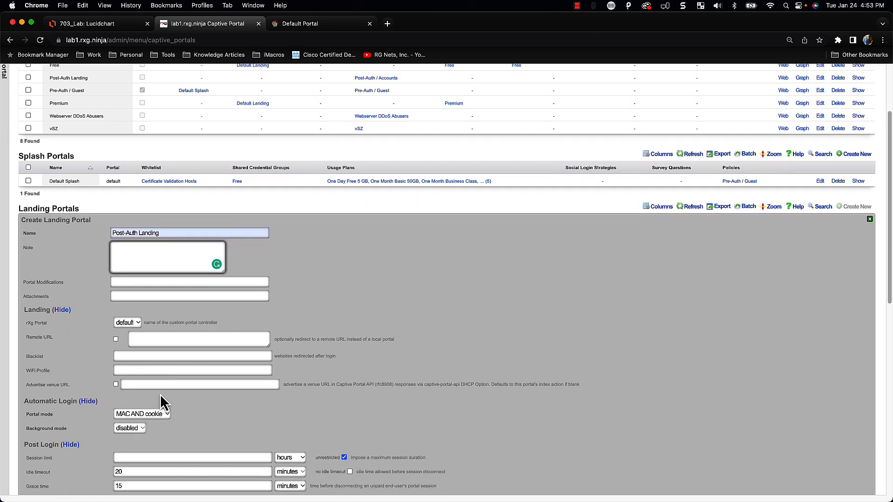
pyautogui.click(141, 414)
pyautogui.click(173, 425)
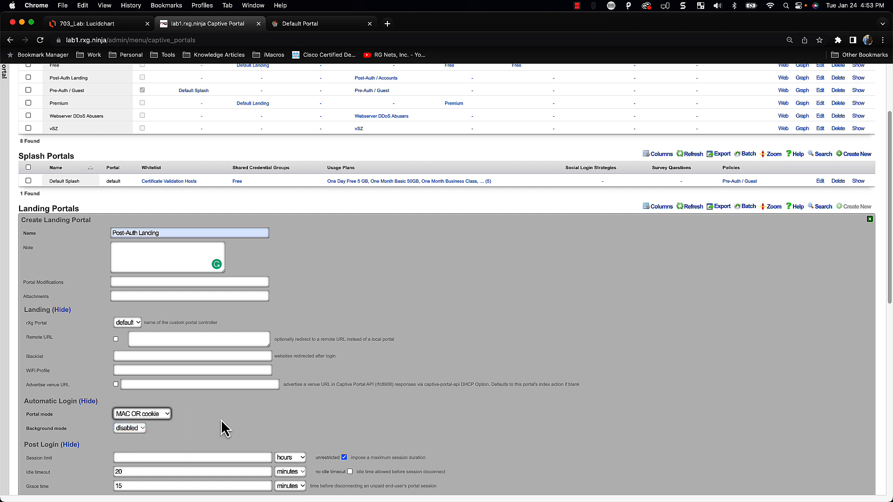
pyautogui.click(123, 428)
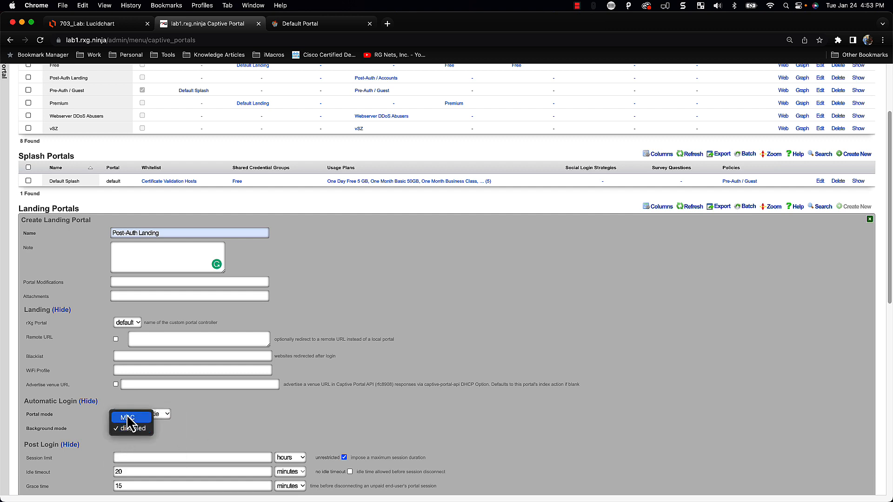
pyautogui.click(128, 420)
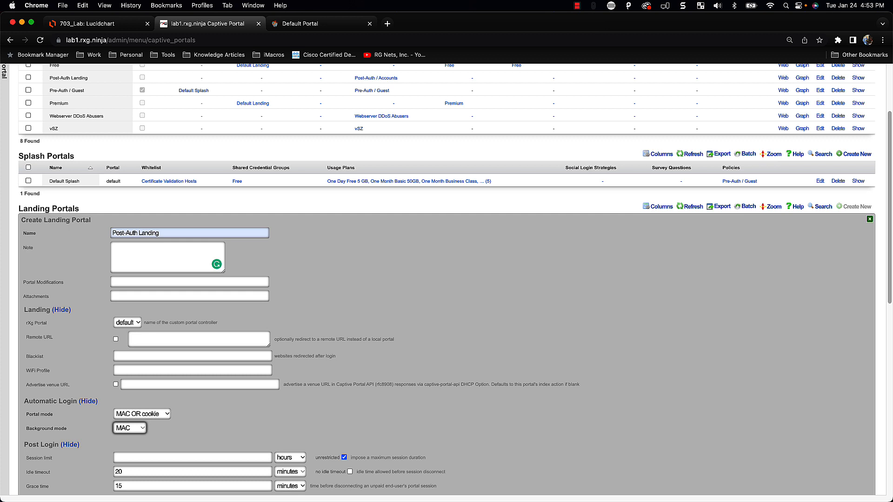
pyautogui.scroll(-5, 158, 445)
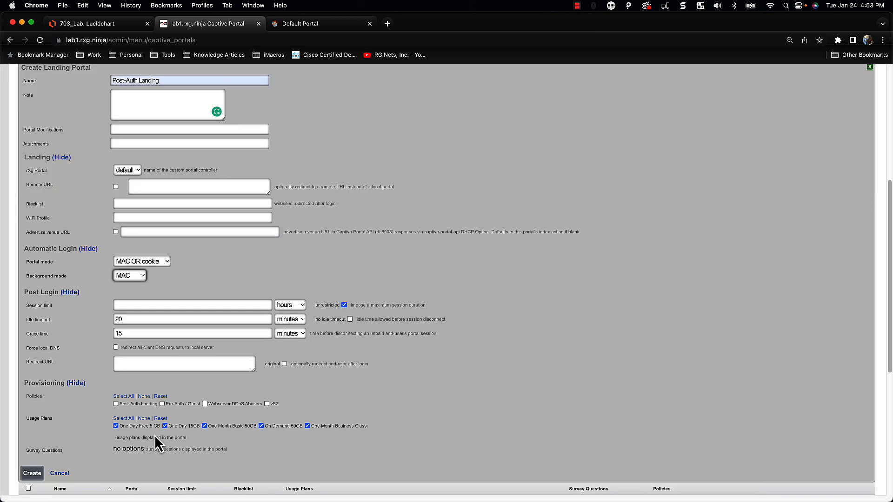
pyautogui.click(142, 410)
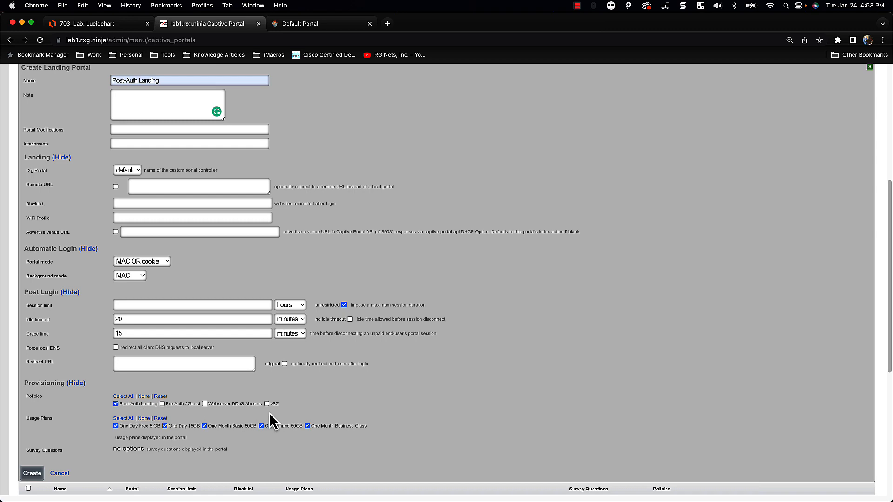
pyautogui.click(30, 476)
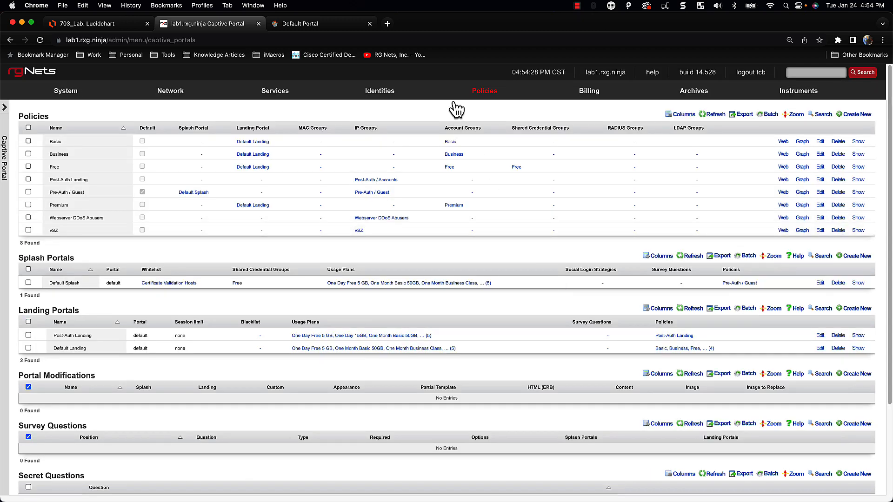
# Open the policies dashboard and scroll through the Policies table and back up
pyautogui.click(478, 95)
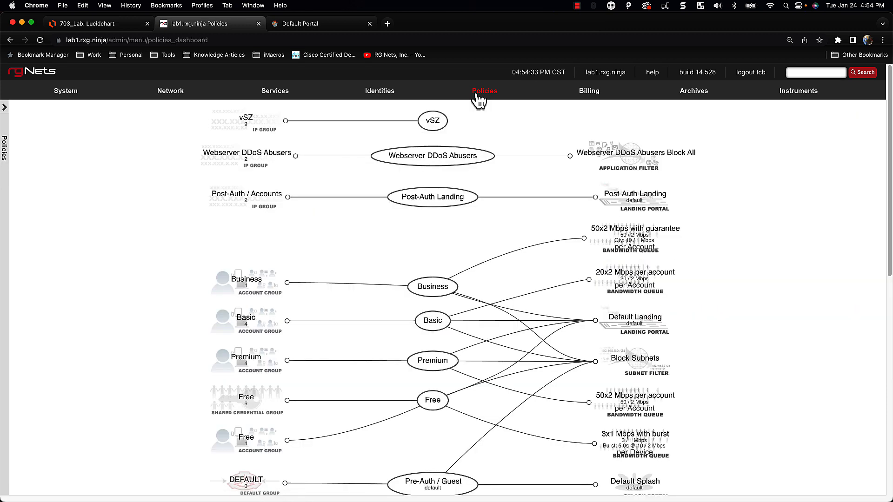
pyautogui.scroll(-1, 353, 410)
pyautogui.scroll(-8, 344, 418)
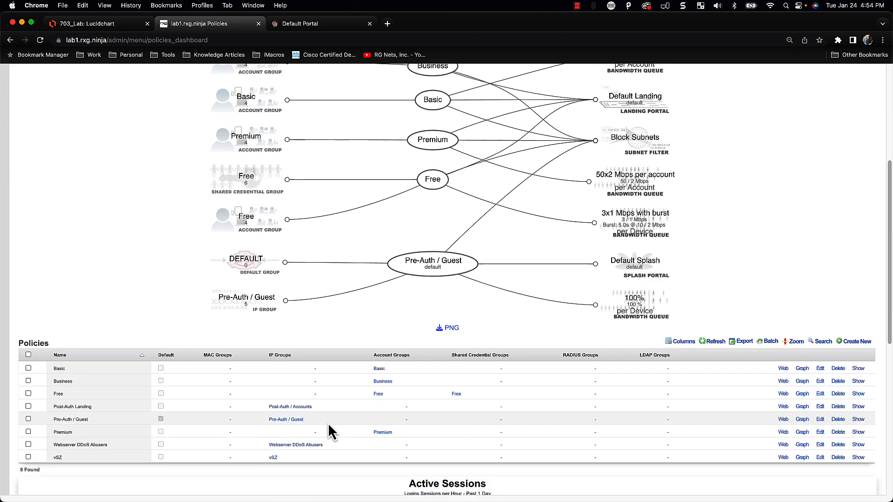
pyautogui.scroll(9, 294, 363)
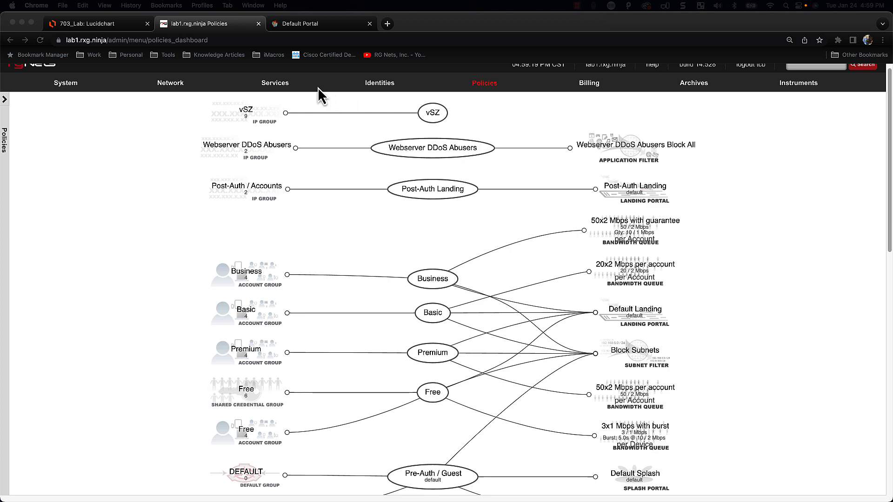
# Add the Post-Auth / Accounts VLAN to the Post-Auth / Accounts RADIUS realm and update it
pyautogui.click(292, 92)
pyautogui.moveTo(292, 92)
pyautogui.click(266, 145)
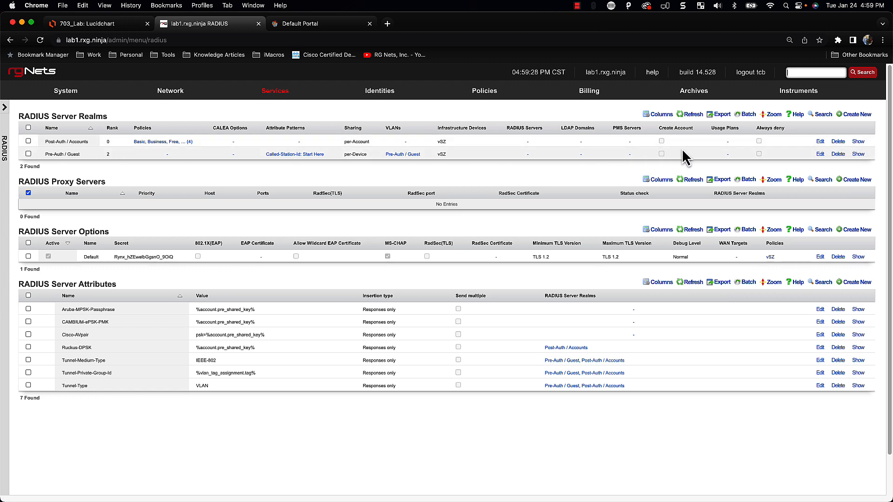
pyautogui.click(820, 141)
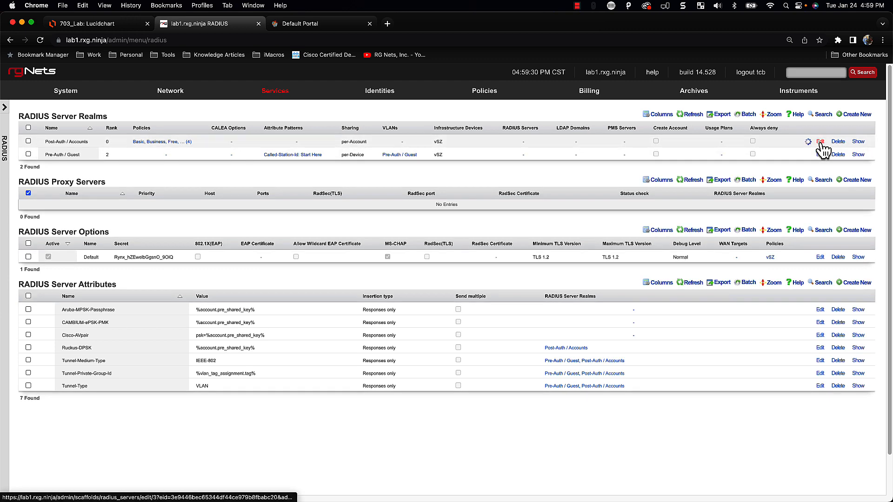
pyautogui.scroll(-1, 225, 271)
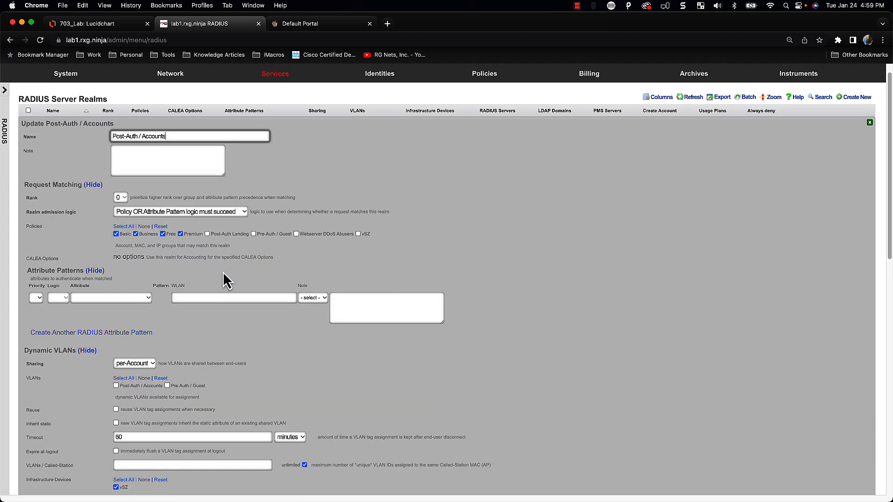
pyautogui.scroll(-1, 222, 272)
pyautogui.click(137, 357)
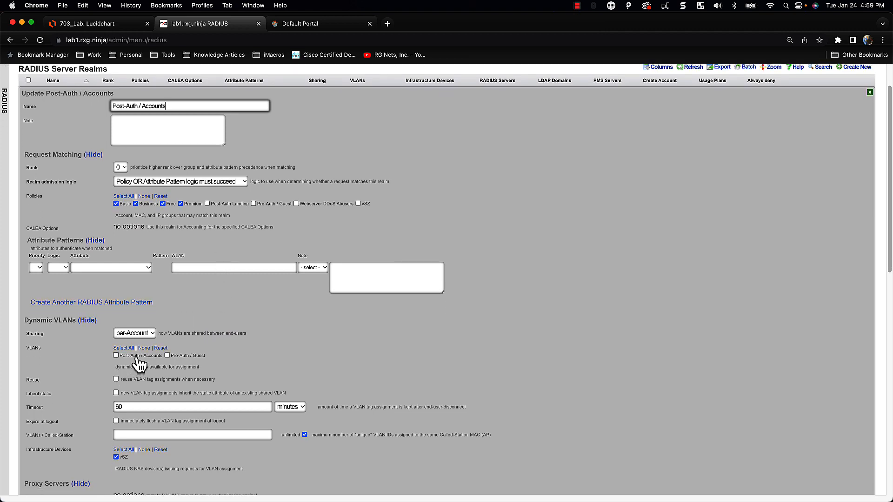
pyautogui.scroll(-4, 291, 362)
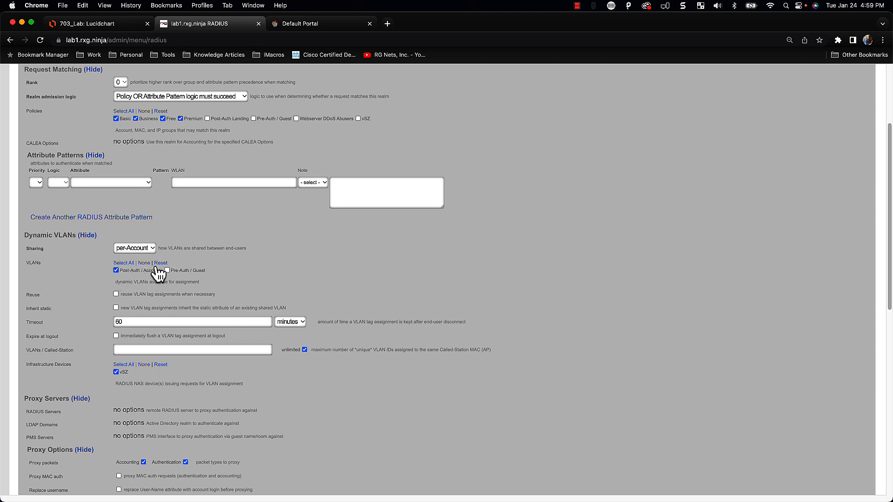
pyautogui.scroll(-4, 187, 383)
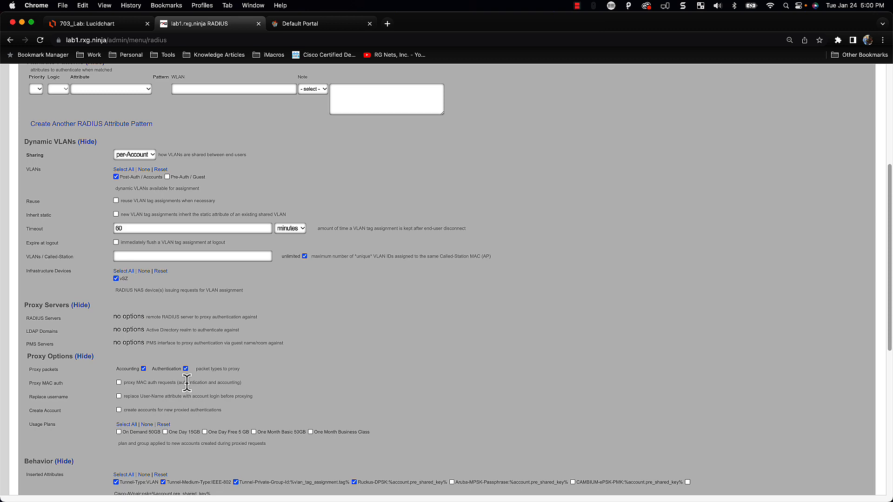
pyautogui.scroll(-10, 186, 382)
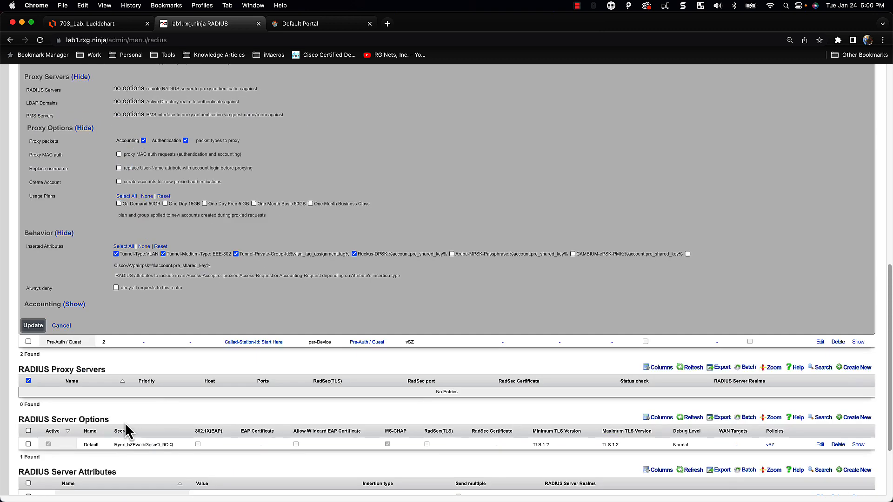
pyautogui.click(34, 325)
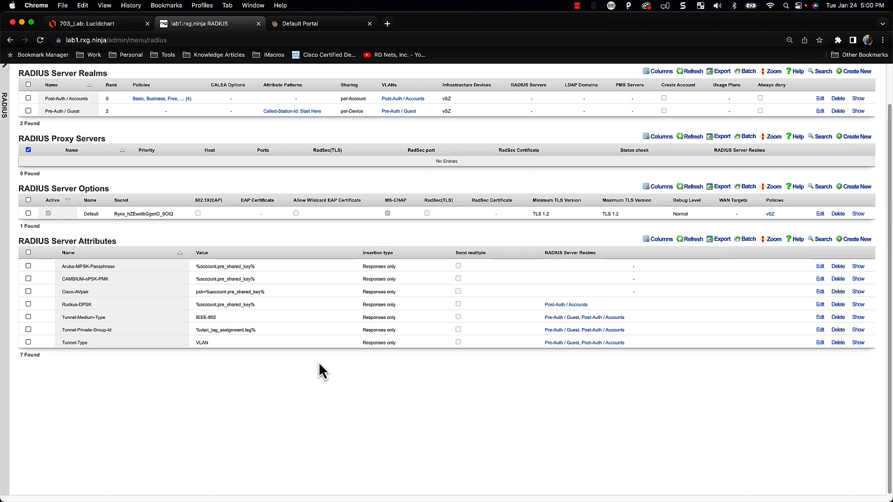
# View the Instruments dashboard, then go to Policies > Captive Portal
pyautogui.scroll(2, 324, 224)
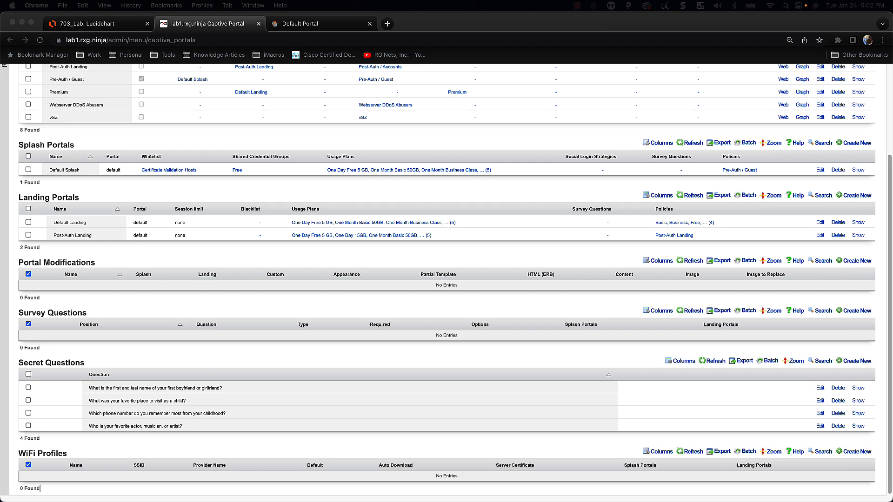
pyautogui.scroll(5, 670, 324)
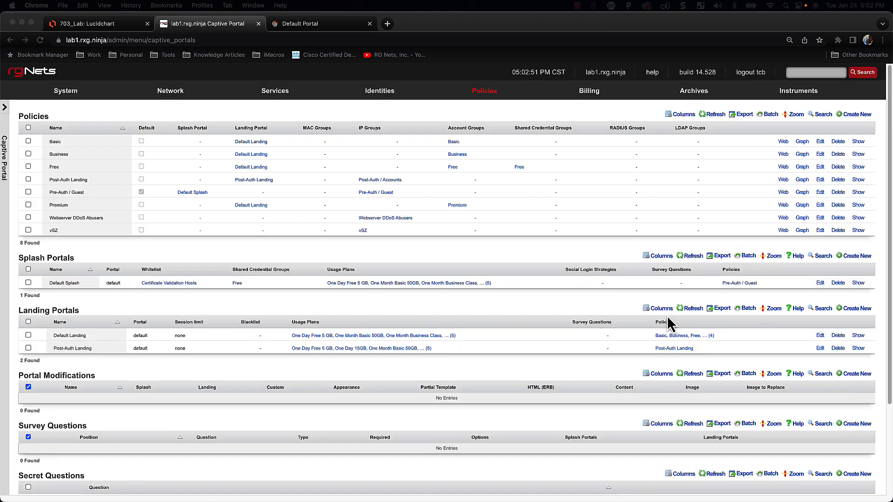
pyautogui.click(799, 108)
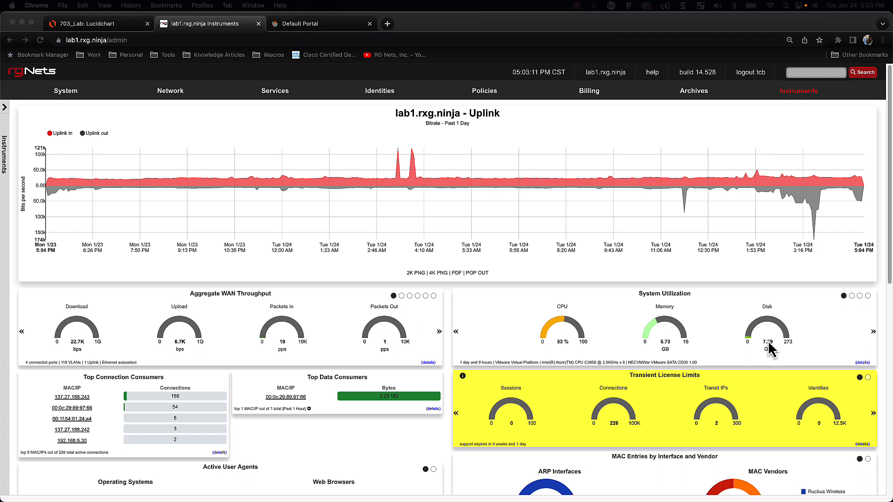
pyautogui.click(484, 101)
pyautogui.moveTo(484, 100)
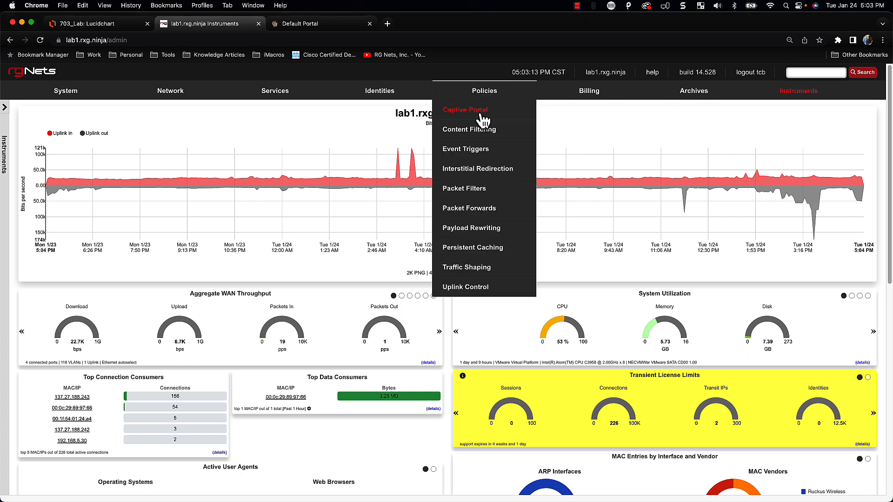
pyautogui.click(482, 118)
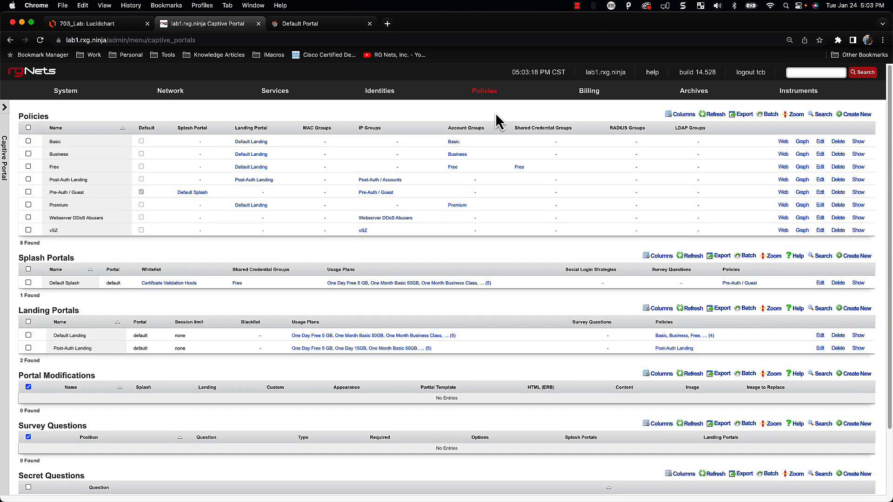
# Set Default Landing to MAC OR cookie portal mode with MAC background mode and update
pyautogui.click(820, 335)
pyautogui.scroll(-10, 372, 385)
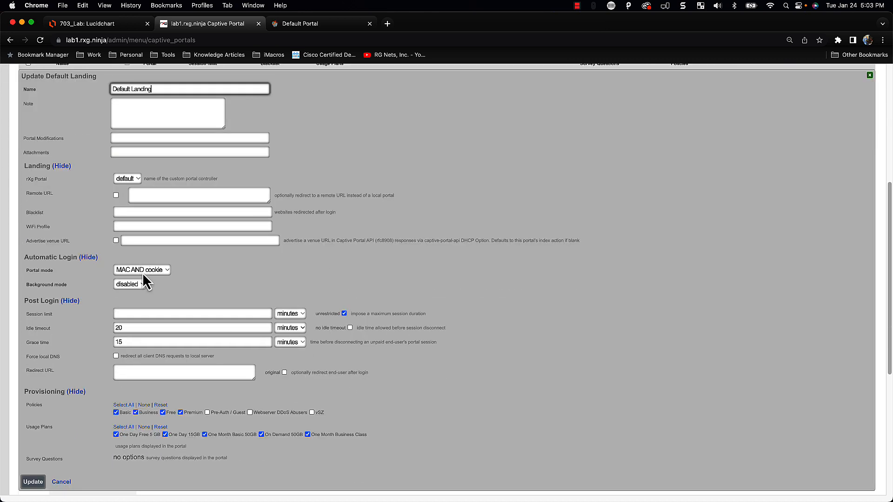
pyautogui.click(142, 273)
pyautogui.click(142, 281)
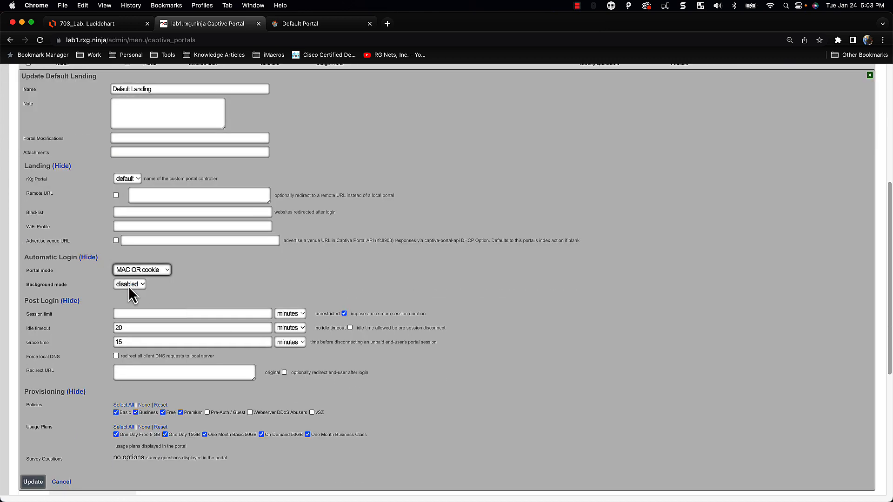
pyautogui.click(132, 286)
pyautogui.click(133, 274)
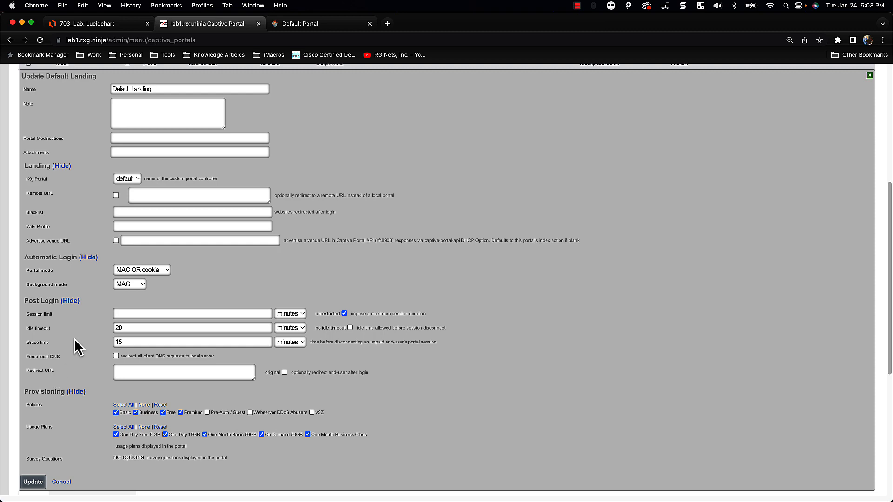
pyautogui.click(31, 484)
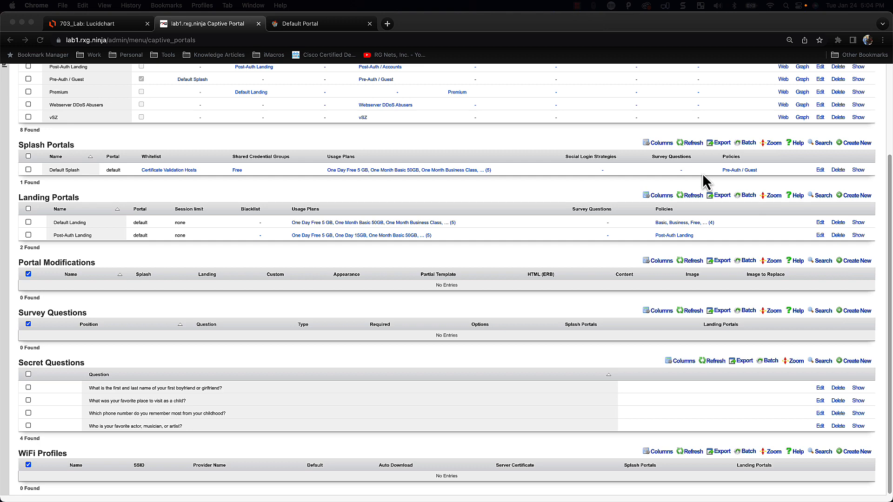
pyautogui.click(209, 293)
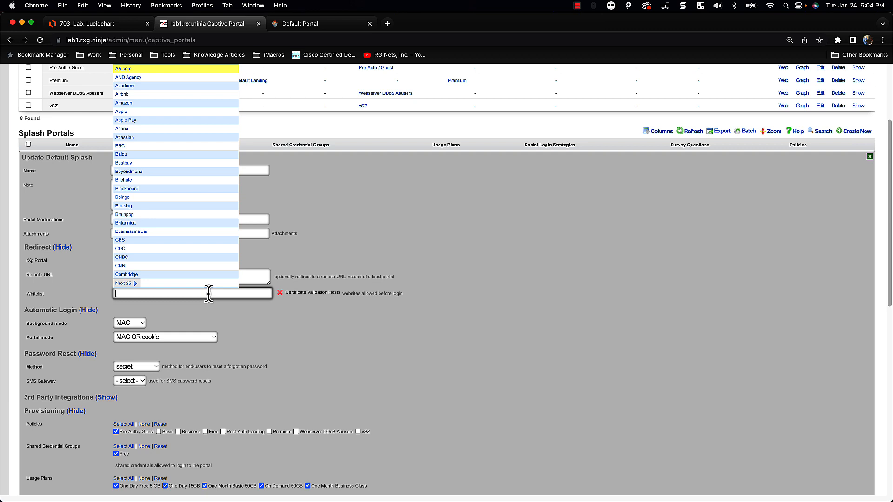
pyautogui.write('pay')
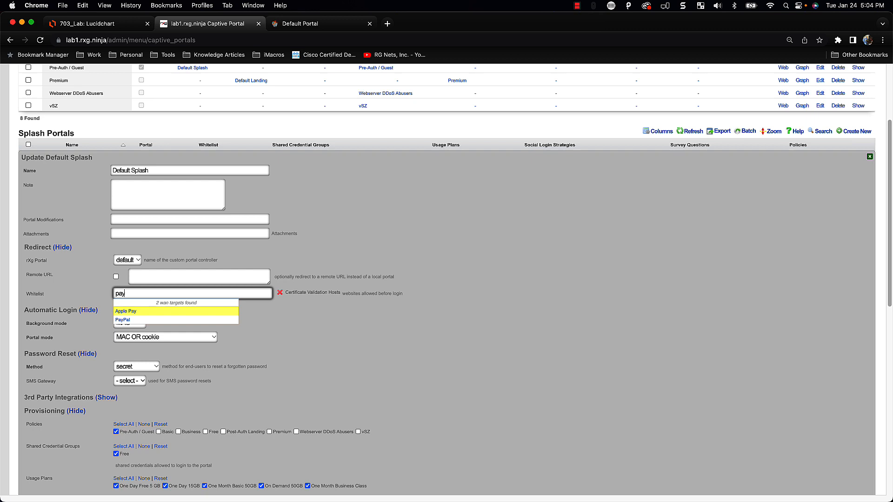
pyautogui.click(128, 320)
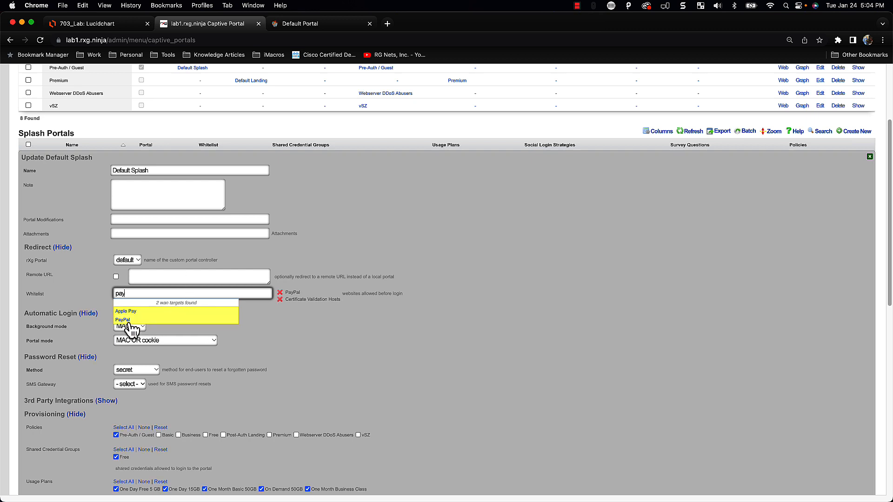
pyautogui.click(517, 382)
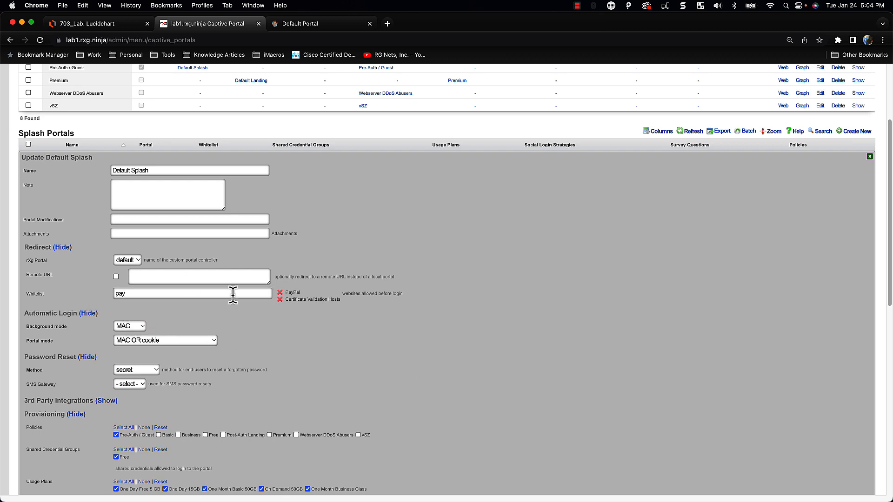
pyautogui.click(118, 294)
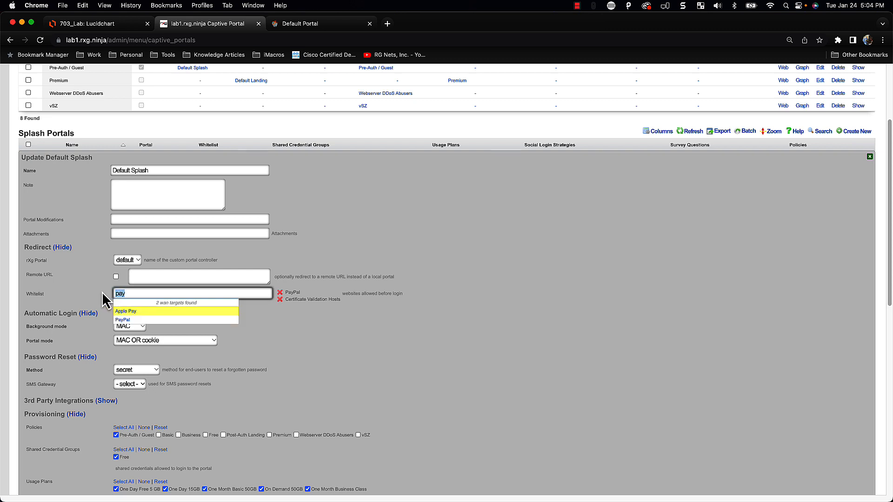
pyautogui.press('BackSpace')
pyautogui.press('BackSpace')
pyautogui.press('BackSpace')
pyautogui.click(378, 328)
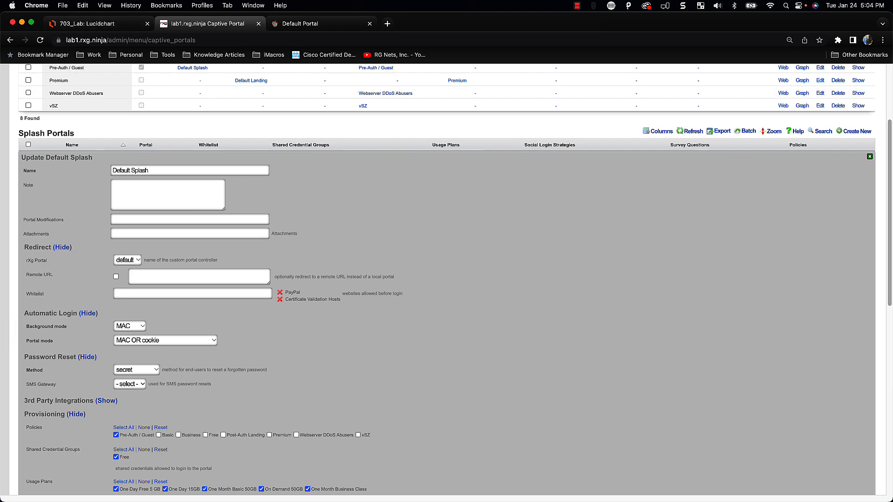
pyautogui.scroll(-6, 279, 400)
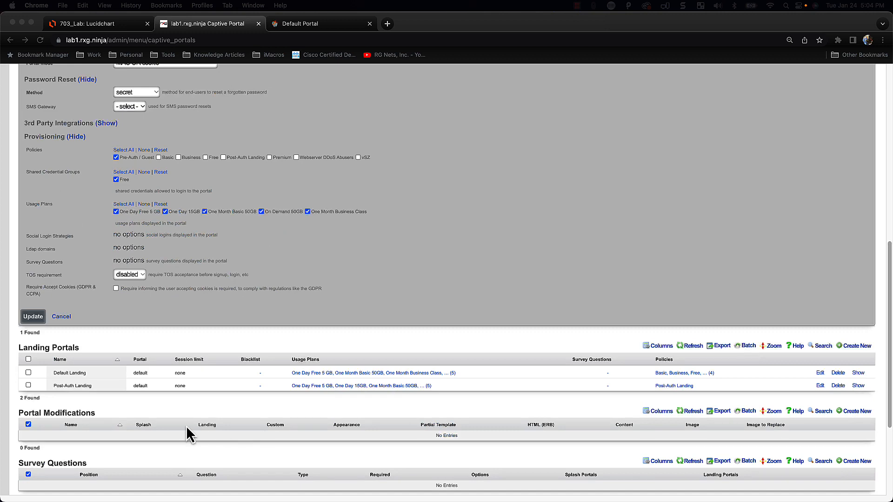
pyautogui.click(33, 317)
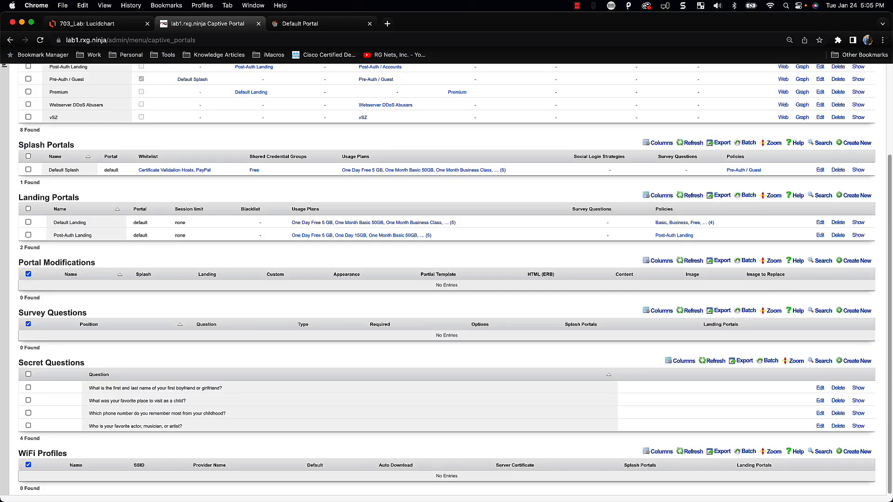
# Go to Identities > Groups and begin a new IP group
pyautogui.scroll(3, 182, 274)
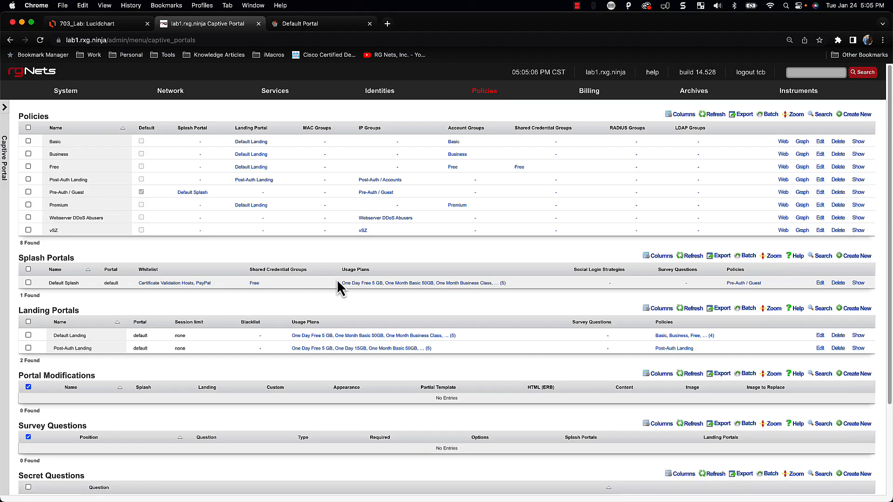
pyautogui.moveTo(370, 132)
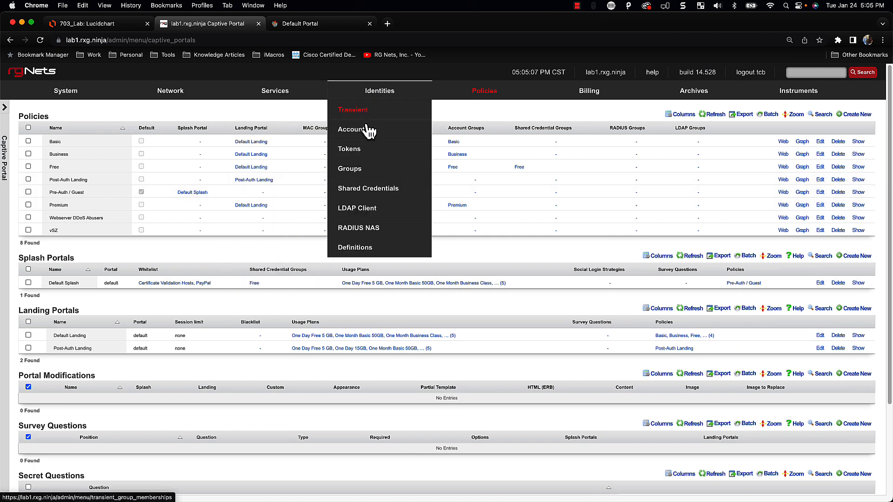
pyautogui.click(352, 175)
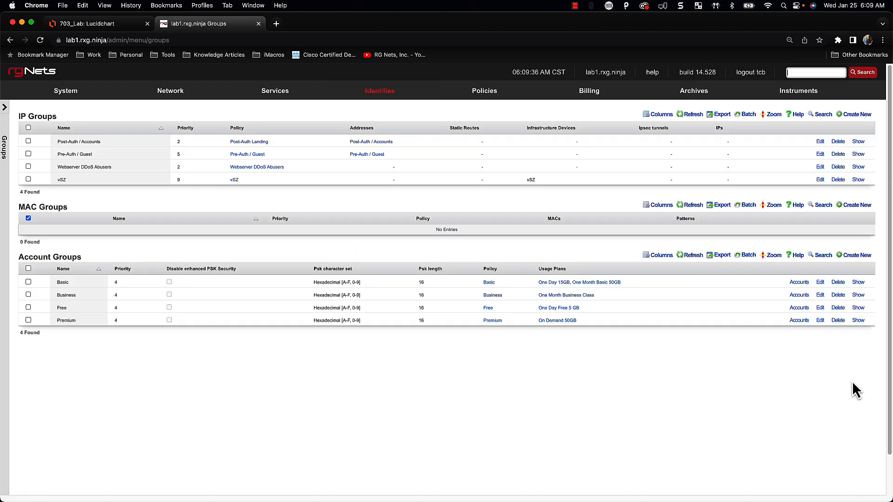
pyautogui.click(862, 117)
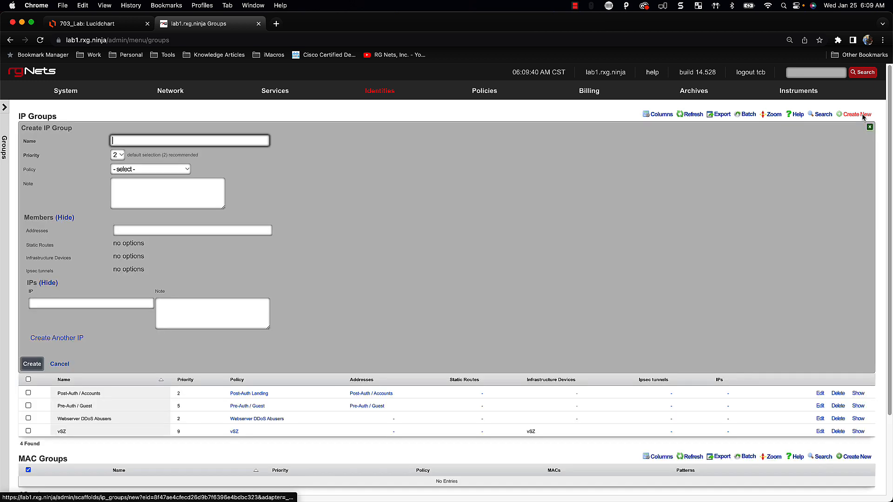
# Add Management LAN to the new IP group's addresses
pyautogui.click(186, 172)
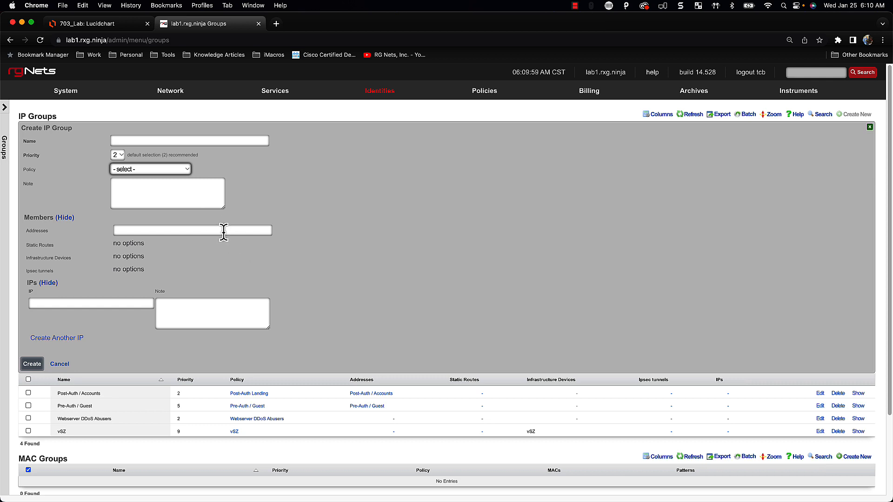
pyautogui.scroll(-5, 343, 292)
pyautogui.scroll(1, 146, 221)
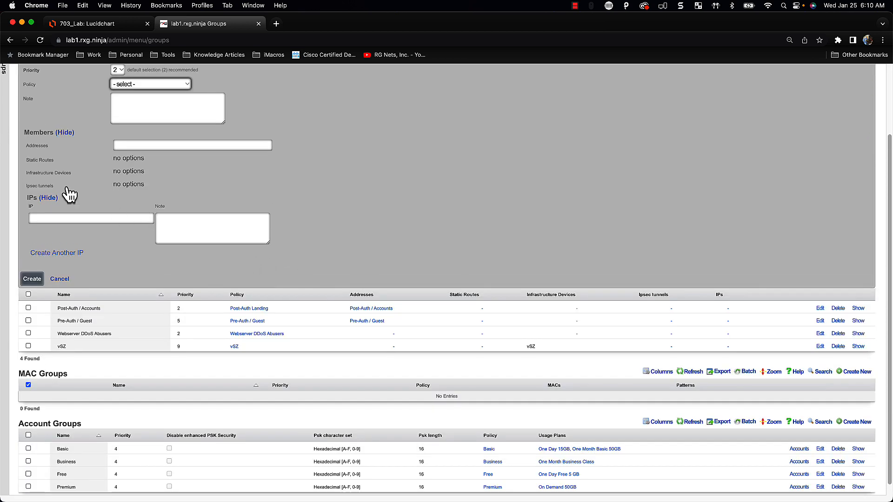
pyautogui.click(194, 146)
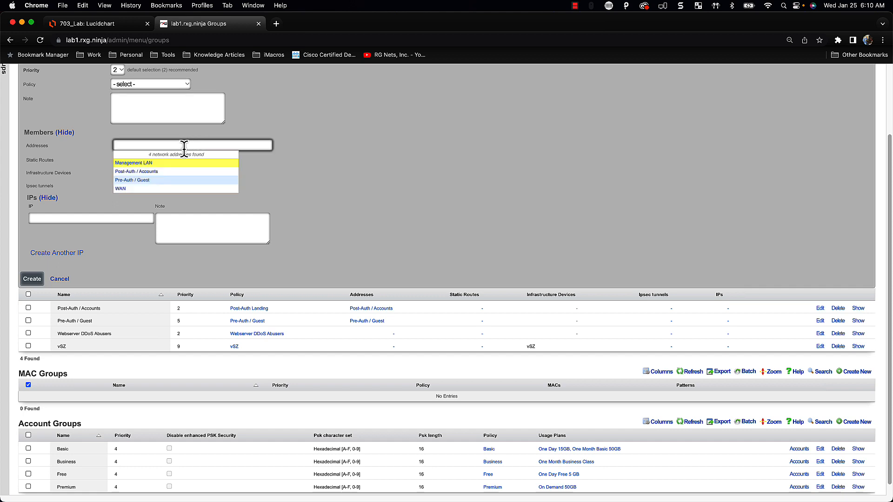
pyautogui.click(173, 180)
pyautogui.click(170, 165)
pyautogui.click(378, 181)
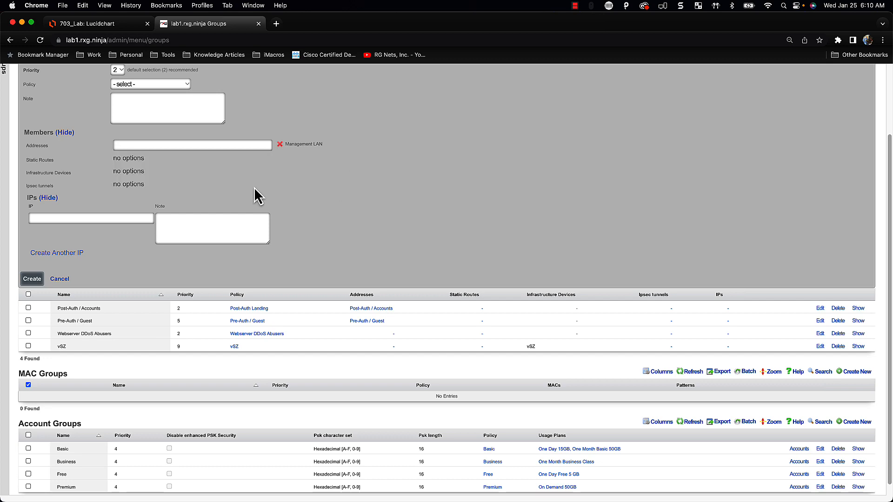
# Name the group Management, give it priority 8, and create it
pyautogui.scroll(3, 187, 211)
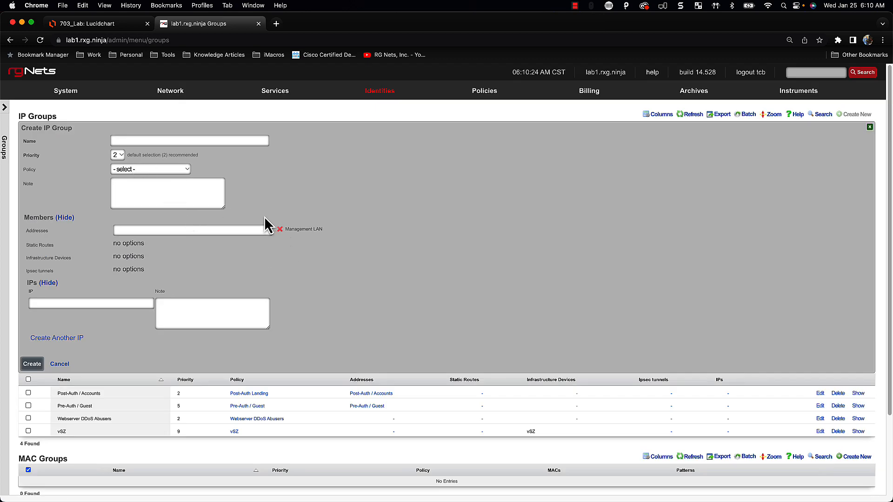
pyautogui.click(151, 141)
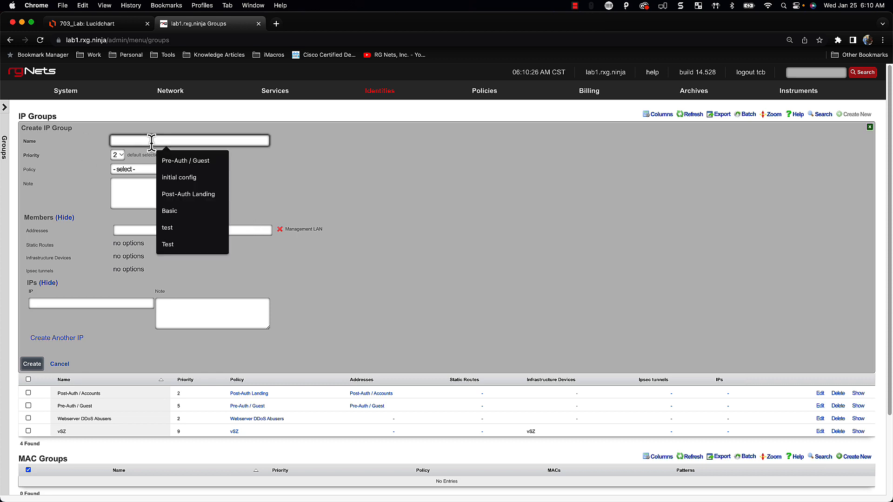
pyautogui.write('Management')
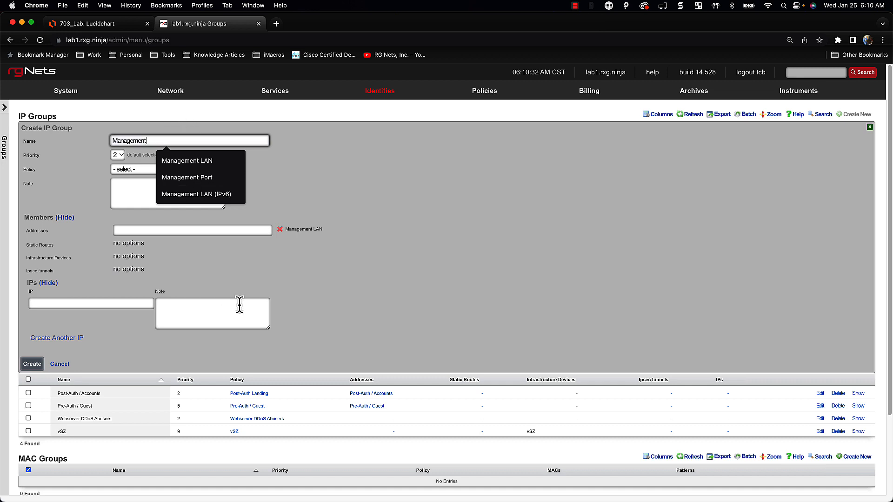
pyautogui.press('BackSpace')
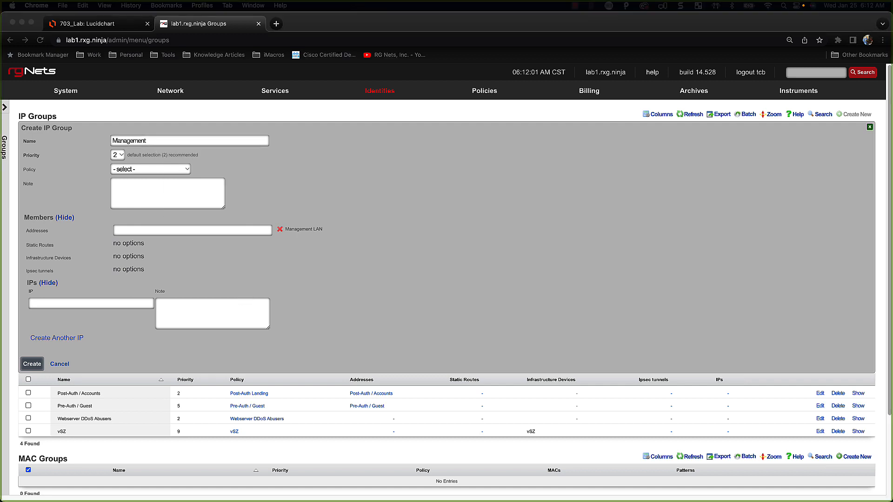
pyautogui.click(118, 154)
pyautogui.click(119, 155)
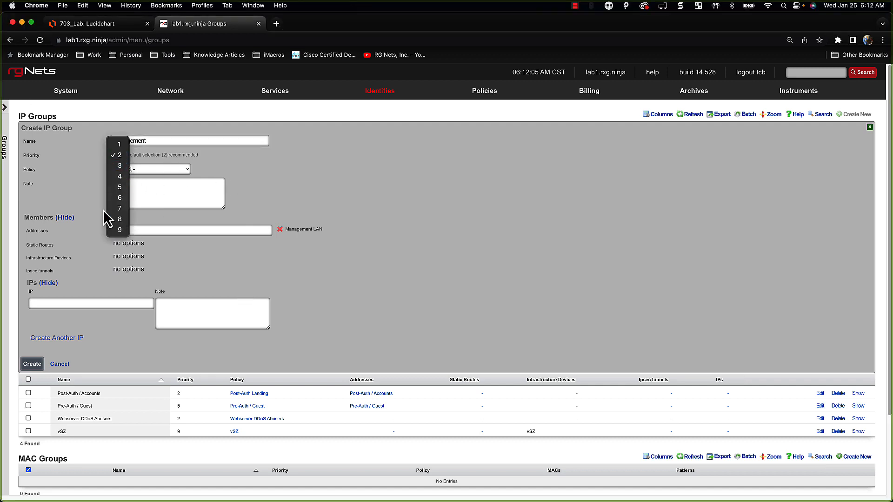
pyautogui.click(120, 219)
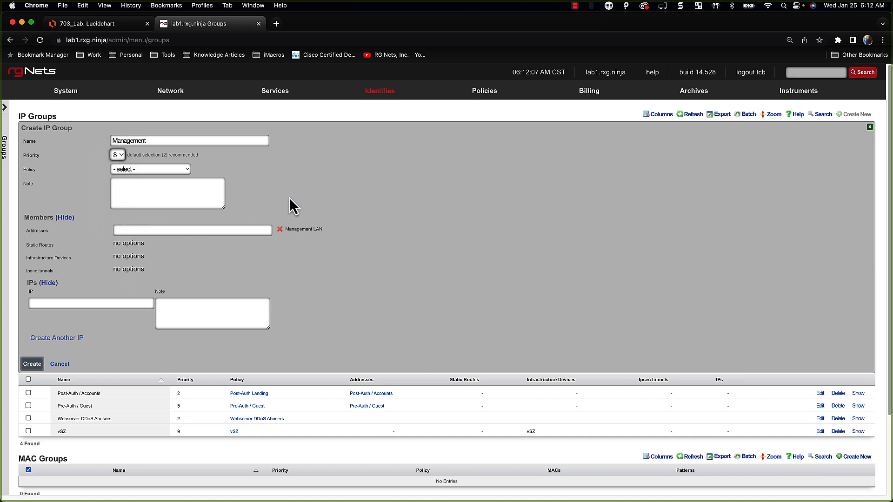
pyautogui.click(28, 368)
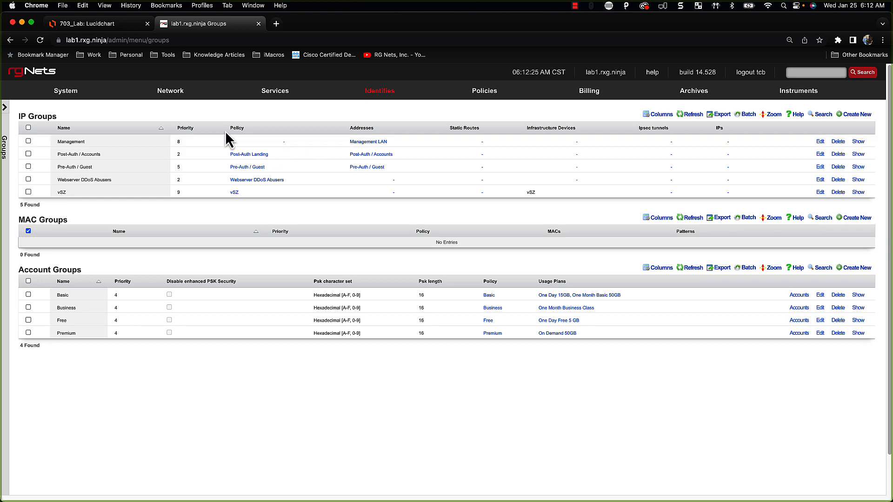
# From the Policies dashboard, start a new policy named Management
pyautogui.click(475, 93)
pyautogui.moveTo(824, 103)
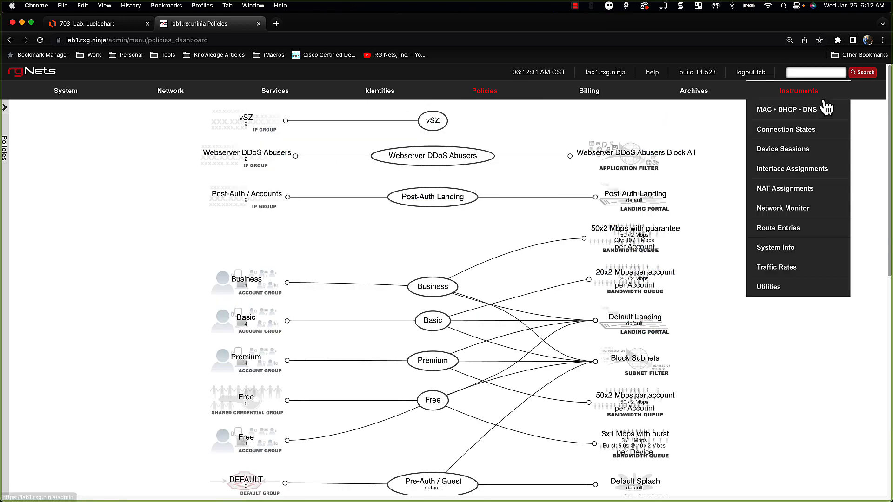
pyautogui.scroll(-5, 738, 224)
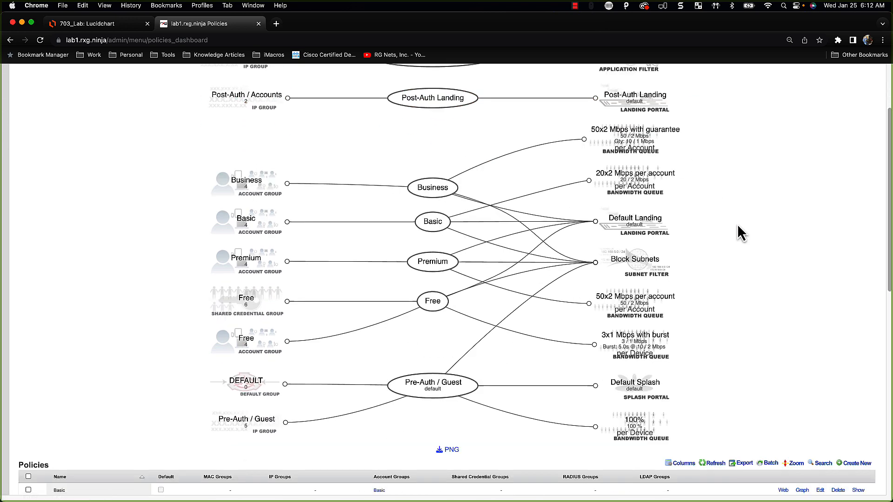
pyautogui.click(865, 316)
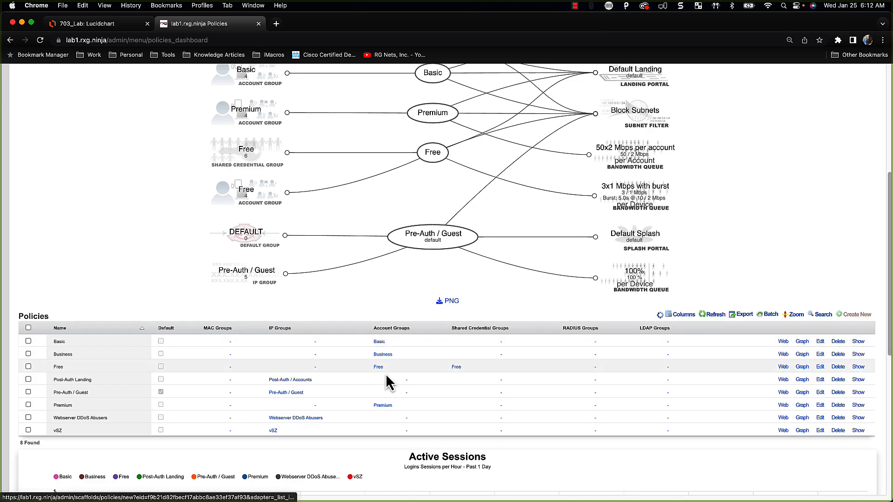
pyautogui.write('Management')
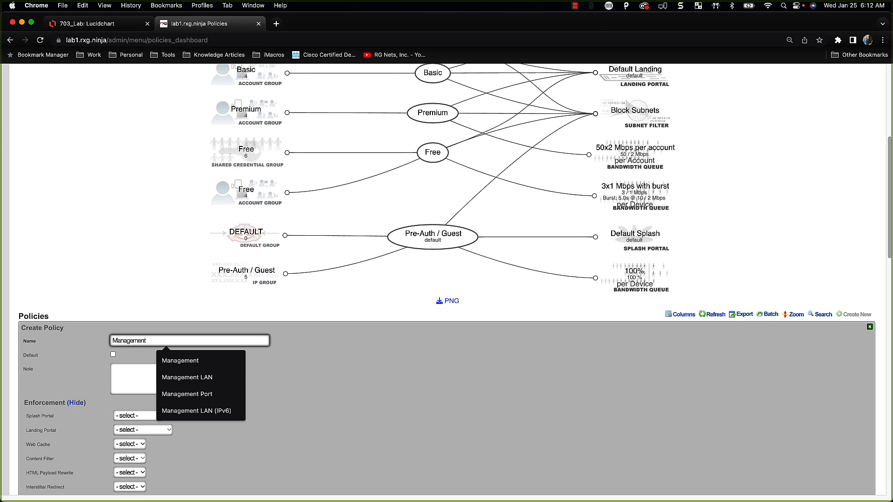
# Attach the Management IP group and the 100% bandwidth queue, then create the policy
pyautogui.scroll(-10, 401, 373)
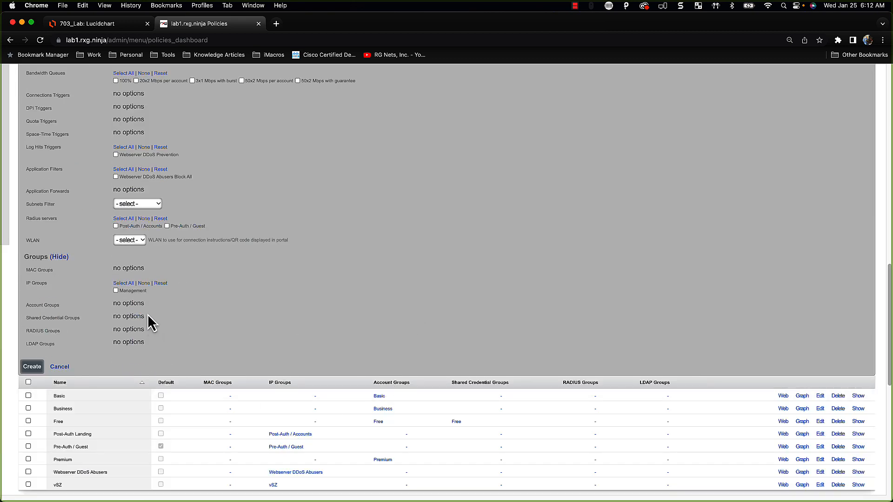
pyautogui.click(132, 290)
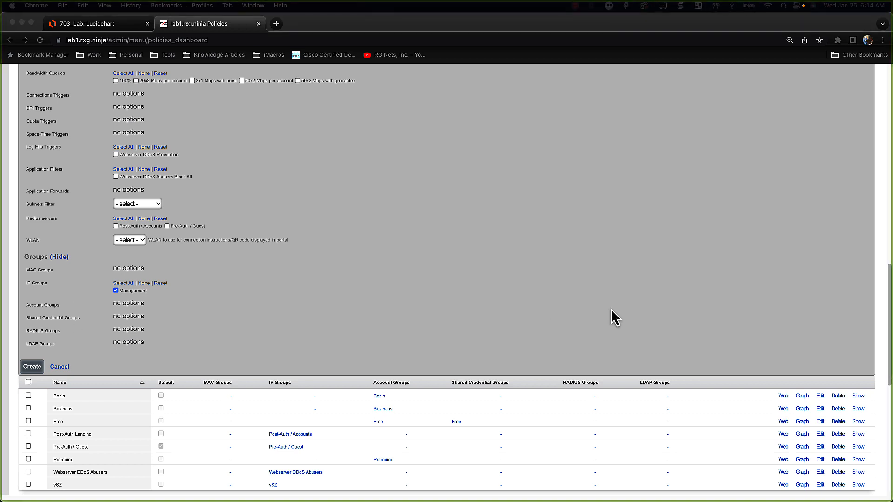
pyautogui.scroll(5, 824, 244)
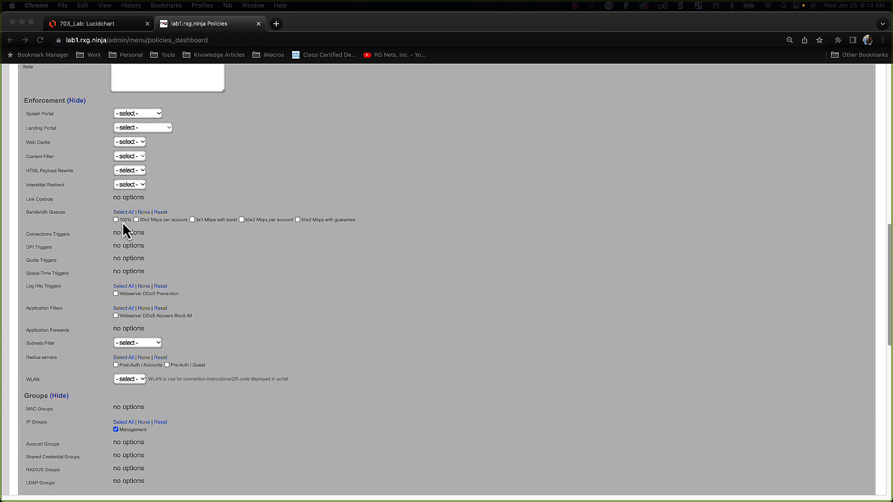
pyautogui.click(116, 220)
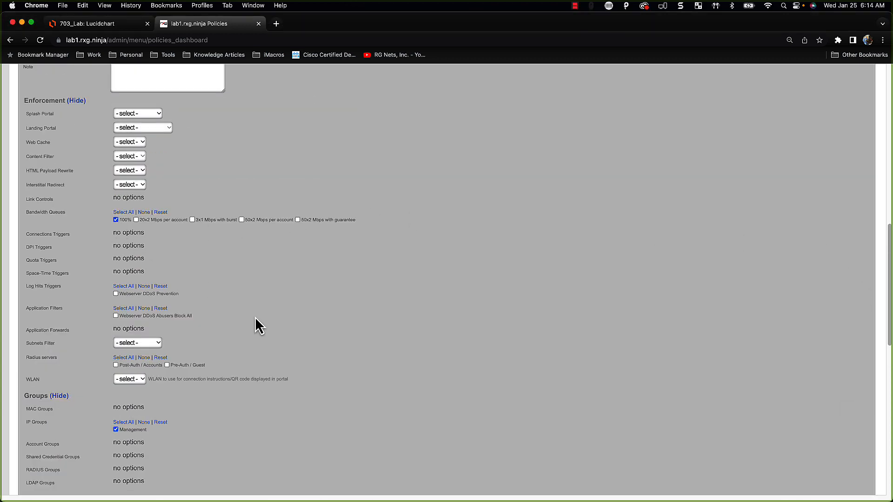
pyautogui.scroll(-3, 255, 318)
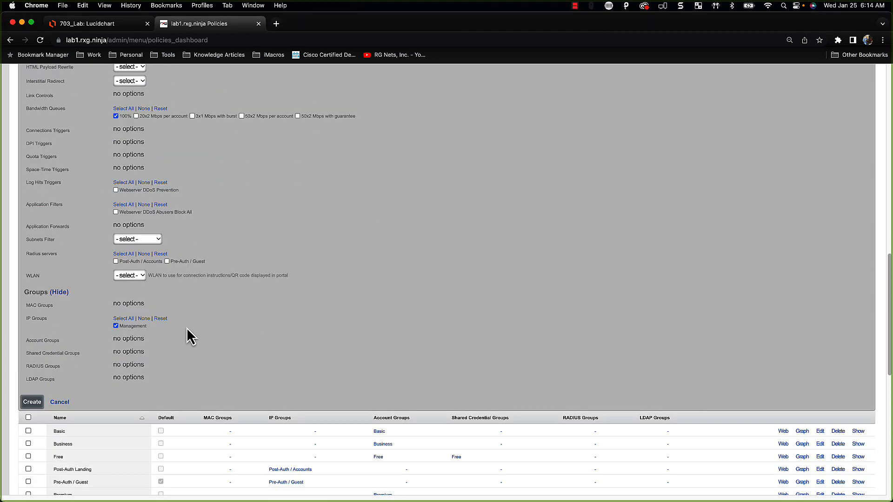
pyautogui.click(29, 402)
pyautogui.scroll(20, 349, 375)
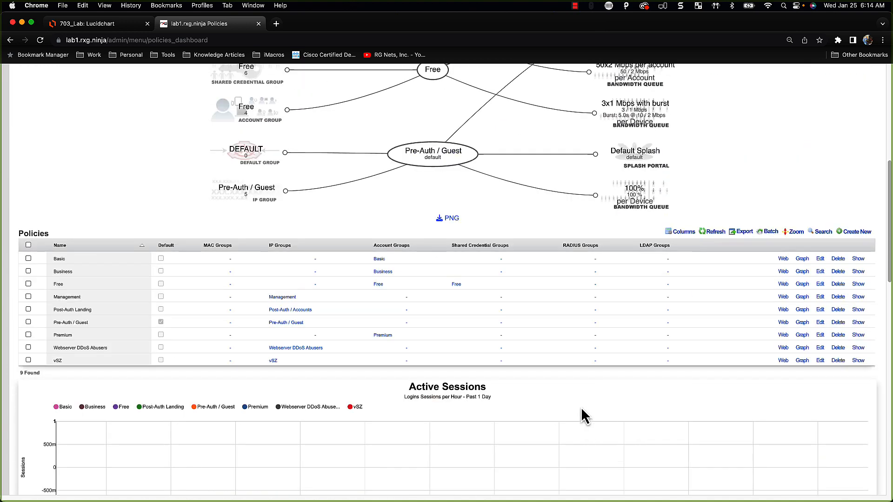
# Update the vSZ policy so it keeps the vSZ IP group and the 100% bandwidth queue
pyautogui.scroll(-2, 576, 401)
pyautogui.scroll(1, 577, 401)
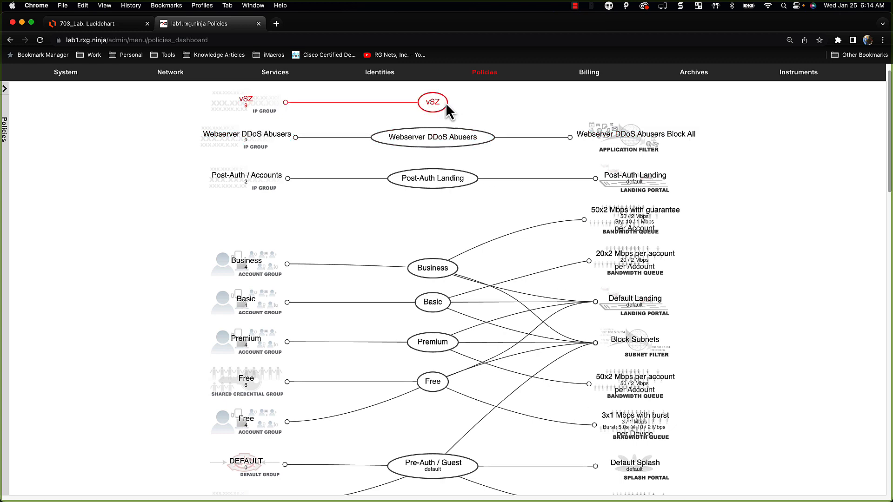
pyautogui.scroll(-10, 383, 309)
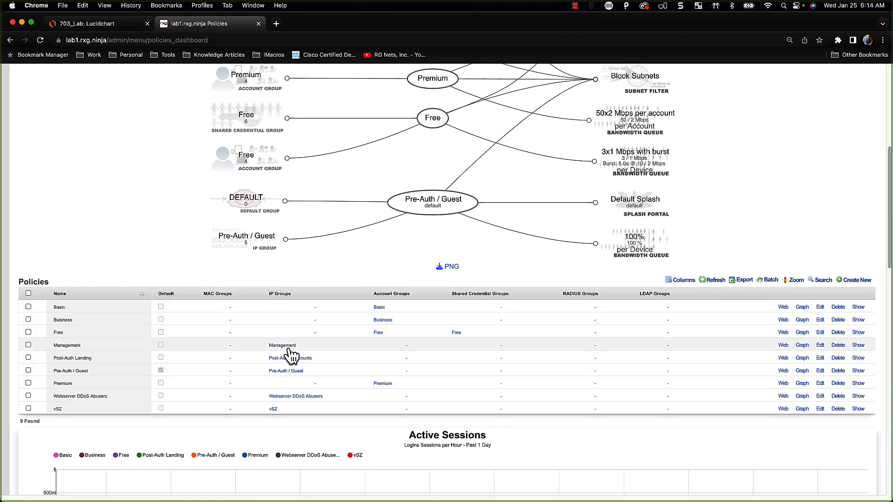
pyautogui.click(820, 409)
pyautogui.scroll(-10, 302, 397)
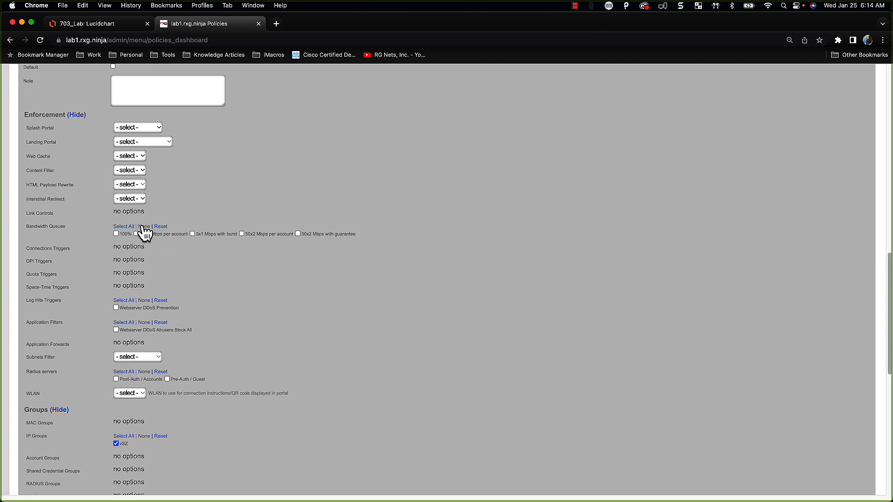
pyautogui.scroll(-5, 110, 345)
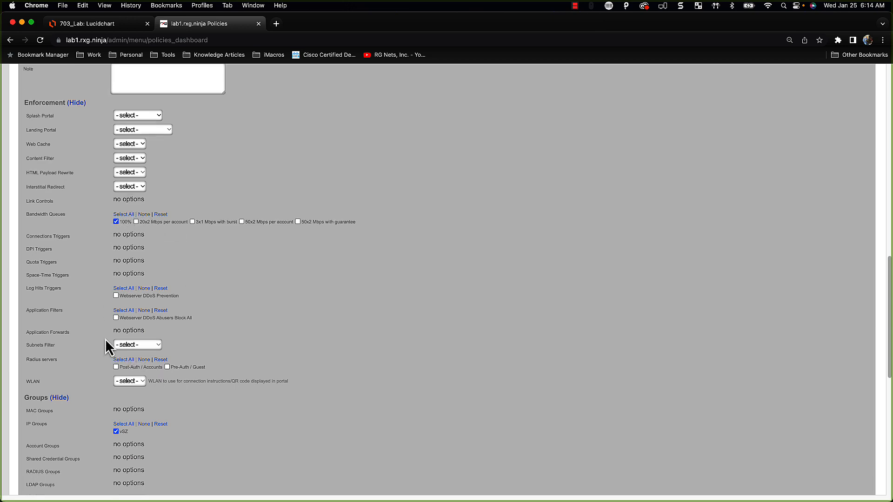
pyautogui.click(33, 329)
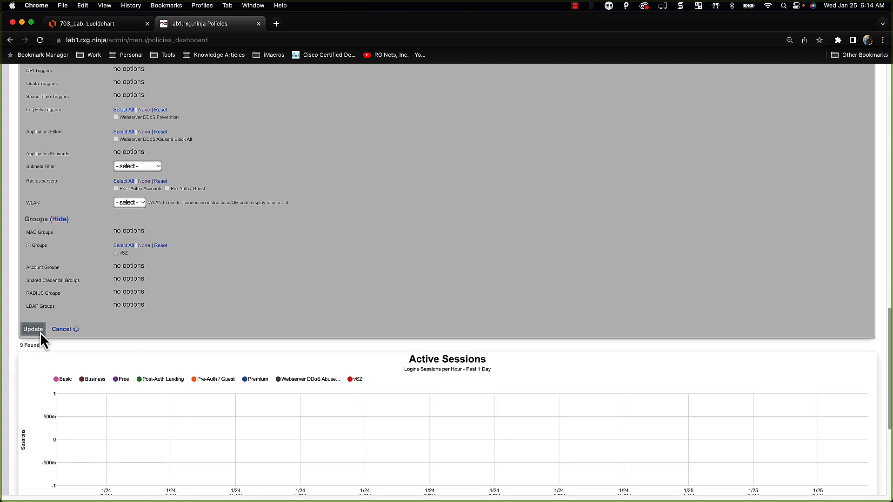
pyautogui.scroll(20, 430, 400)
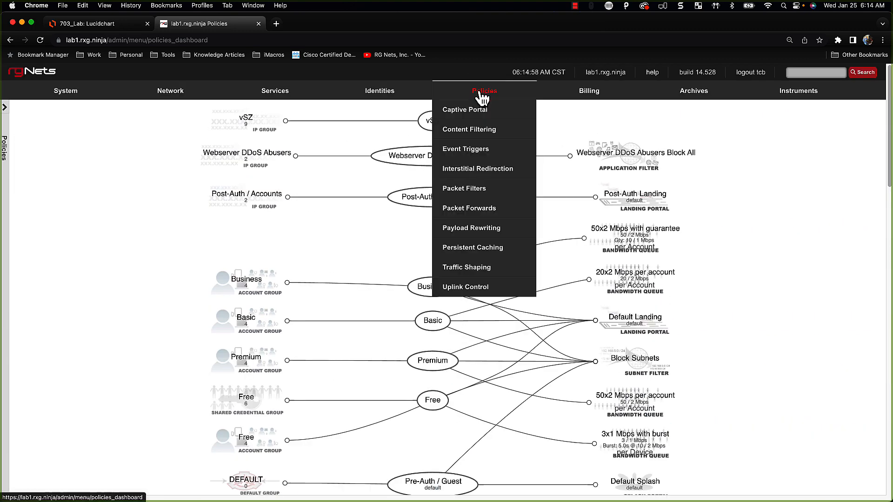
# Open the Post-Auth Landing policy from the Policies table and save it unchanged
pyautogui.click(482, 93)
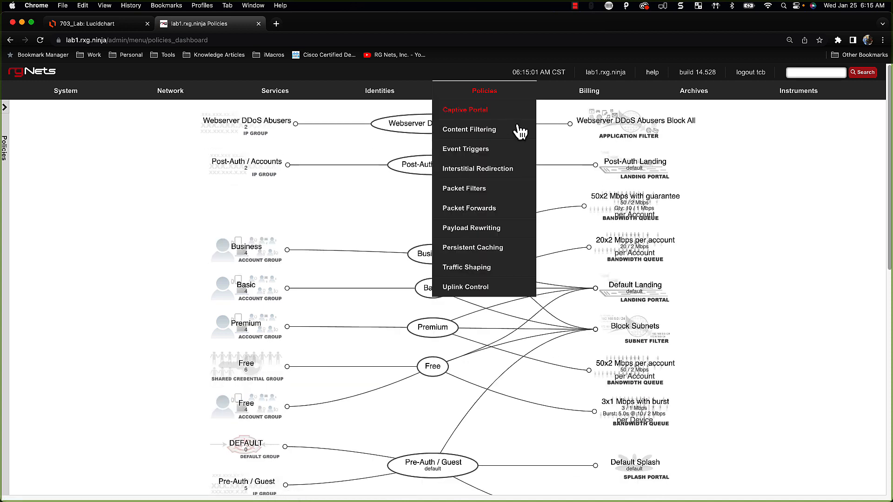
pyautogui.scroll(-1, 493, 215)
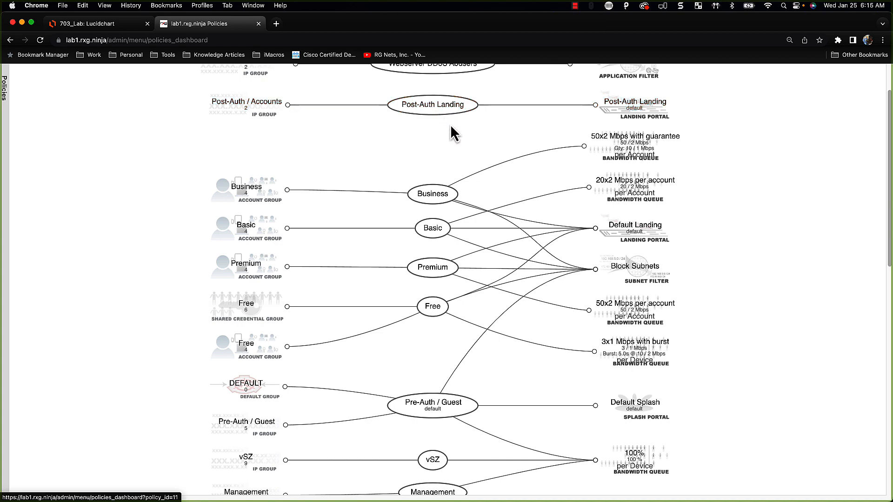
pyautogui.scroll(-7, 647, 329)
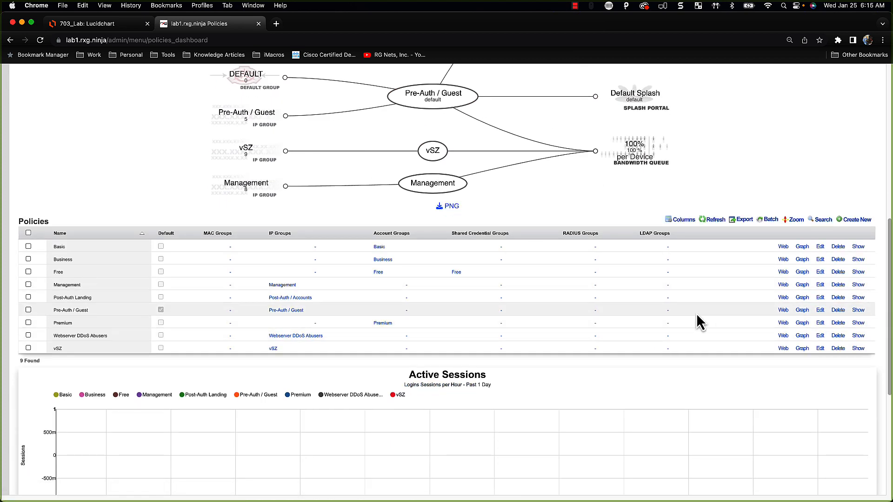
pyautogui.click(820, 297)
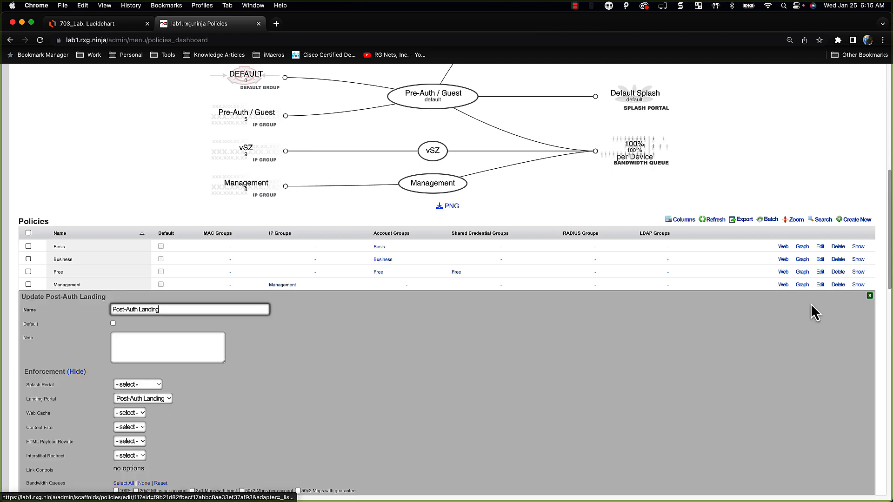
pyautogui.scroll(-10, 309, 375)
pyautogui.click(41, 434)
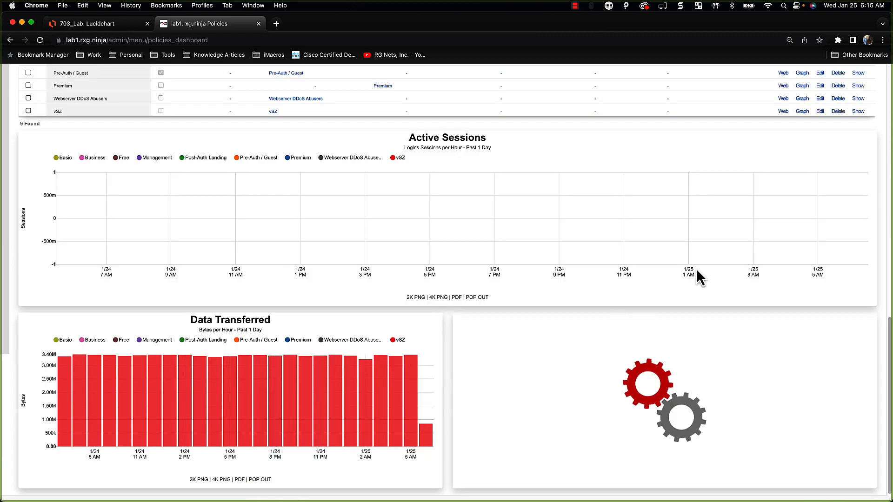
pyautogui.scroll(6, 696, 269)
pyautogui.scroll(5, 703, 233)
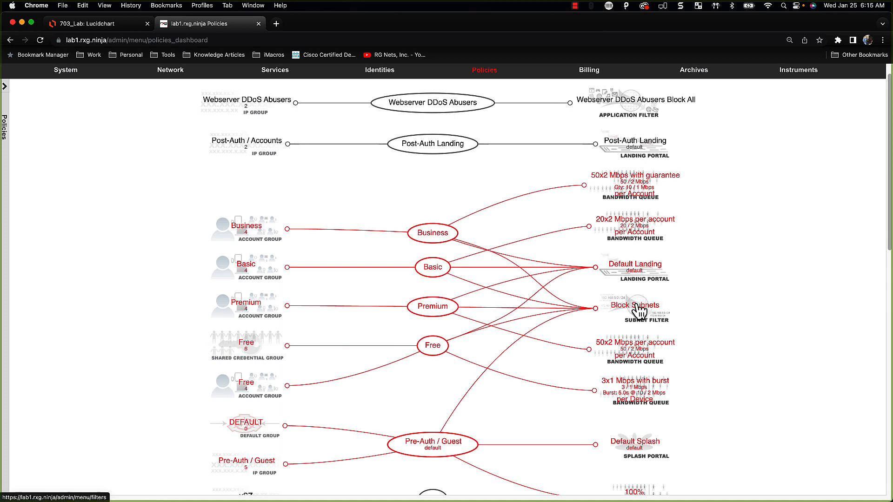
# Reload the policies map and check that Management and vSZ link to the 100% queue
pyautogui.click(490, 76)
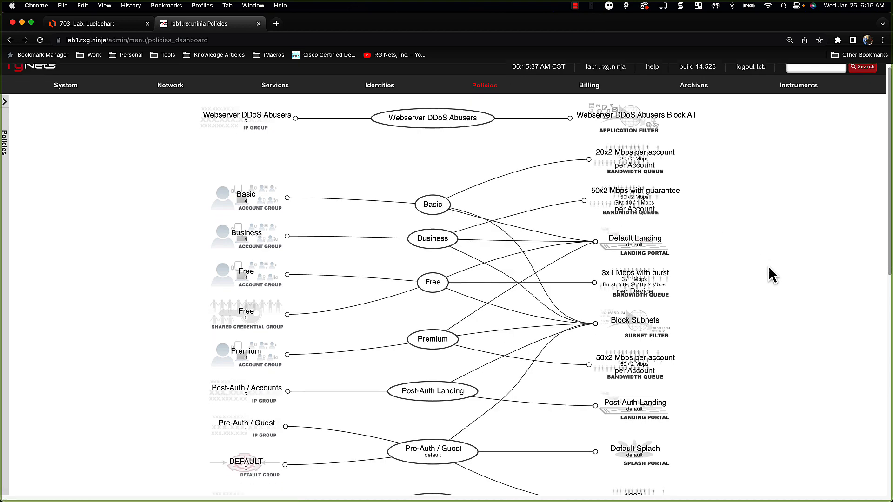
pyautogui.scroll(-1, 691, 254)
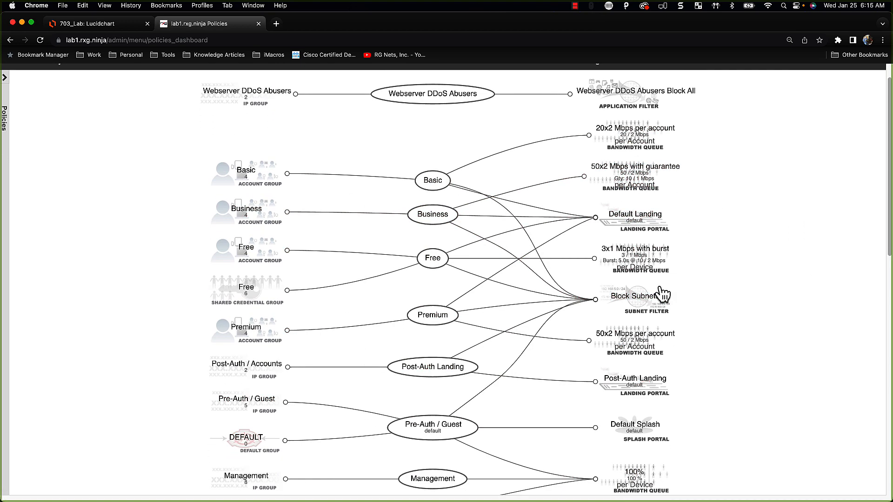
pyautogui.scroll(-1, 659, 307)
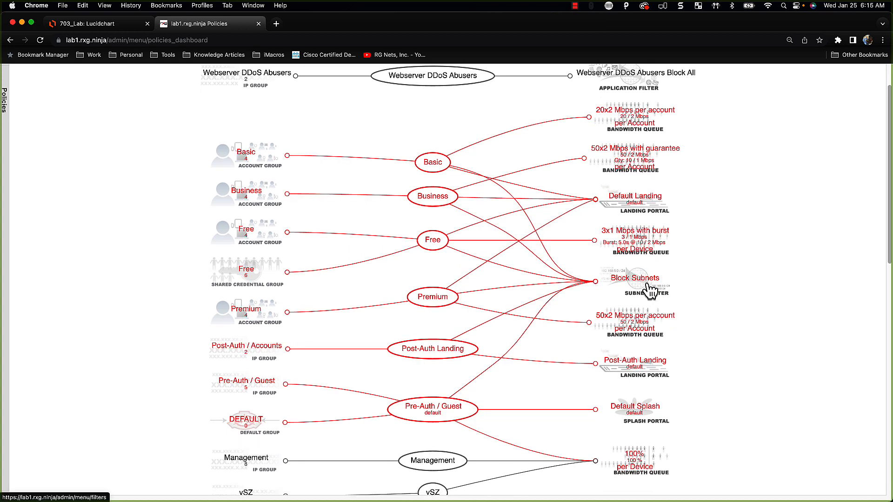
pyautogui.scroll(-2, 650, 291)
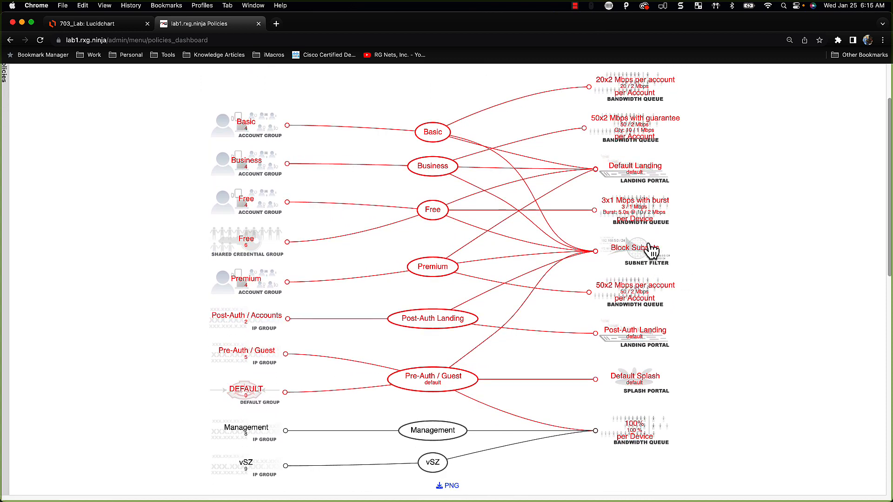
pyautogui.scroll(1, 646, 233)
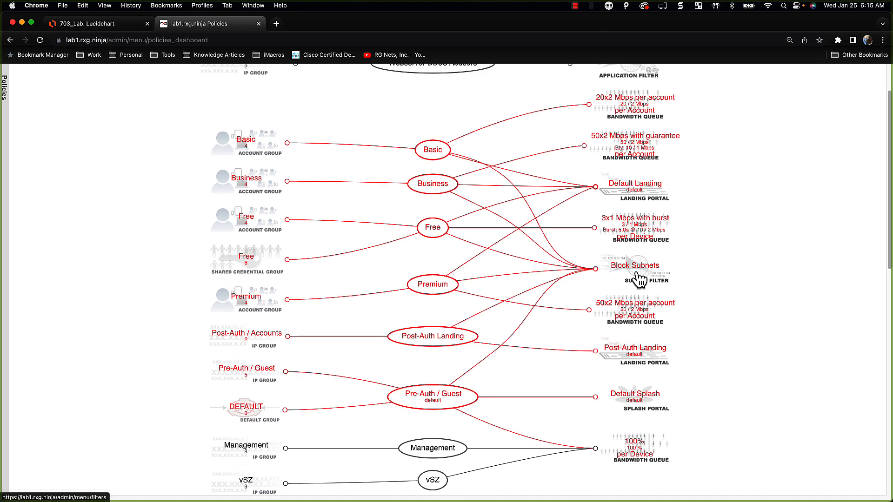
pyautogui.scroll(2, 640, 279)
pyautogui.scroll(-2, 637, 274)
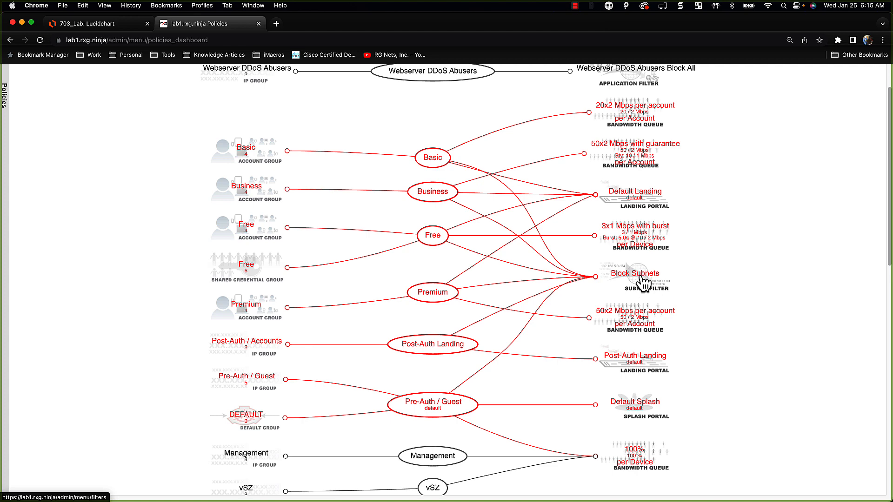
pyautogui.scroll(-1, 645, 282)
pyautogui.scroll(2, 644, 281)
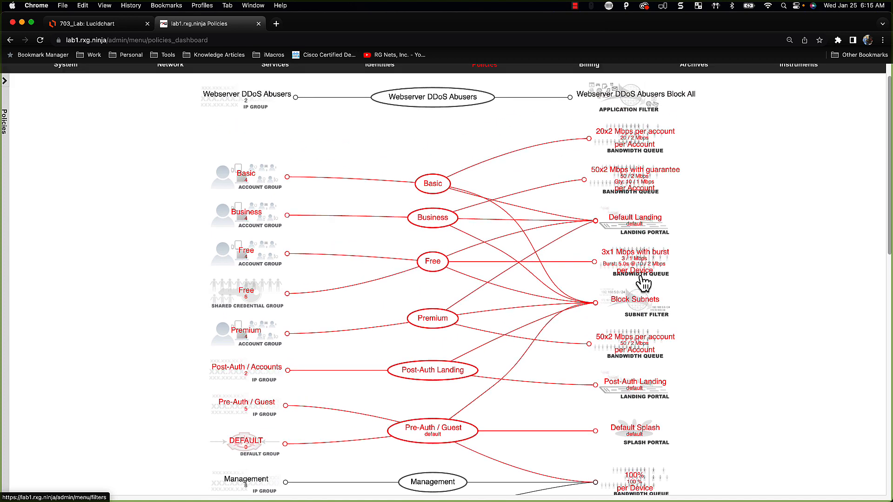
pyautogui.scroll(-3, 644, 281)
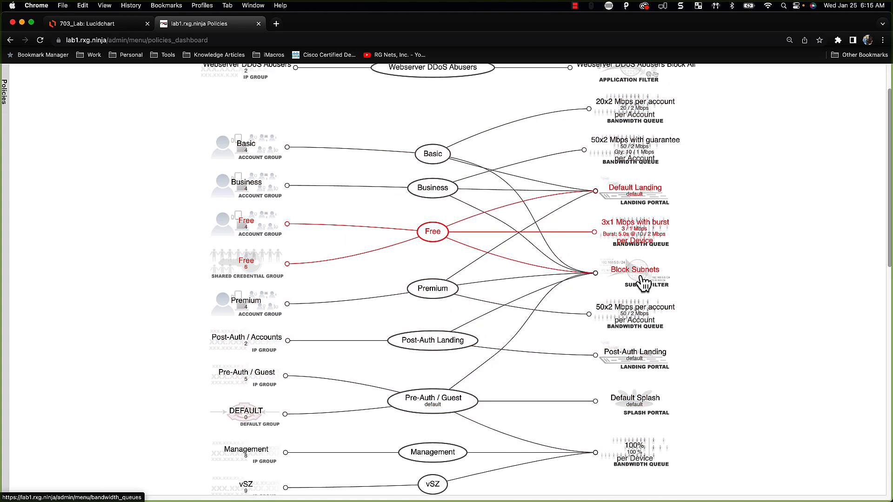
pyautogui.scroll(-1, 644, 281)
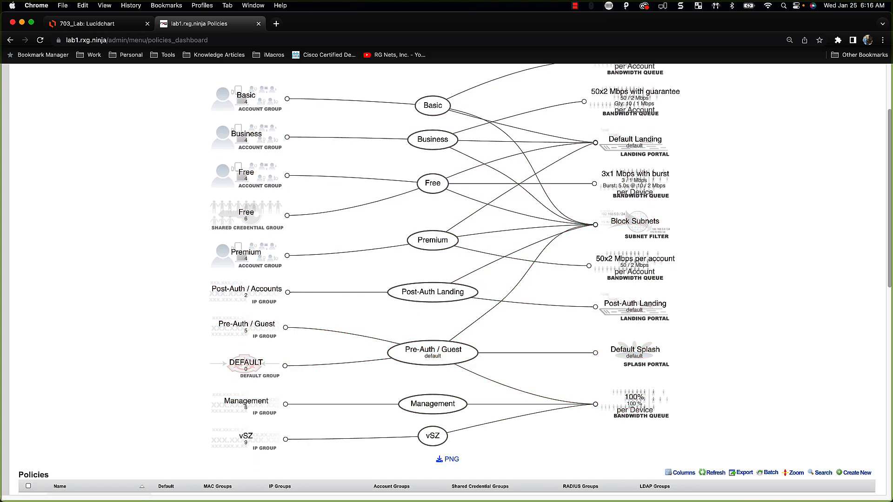
pyautogui.scroll(1, 372, 419)
pyautogui.scroll(-2, 376, 421)
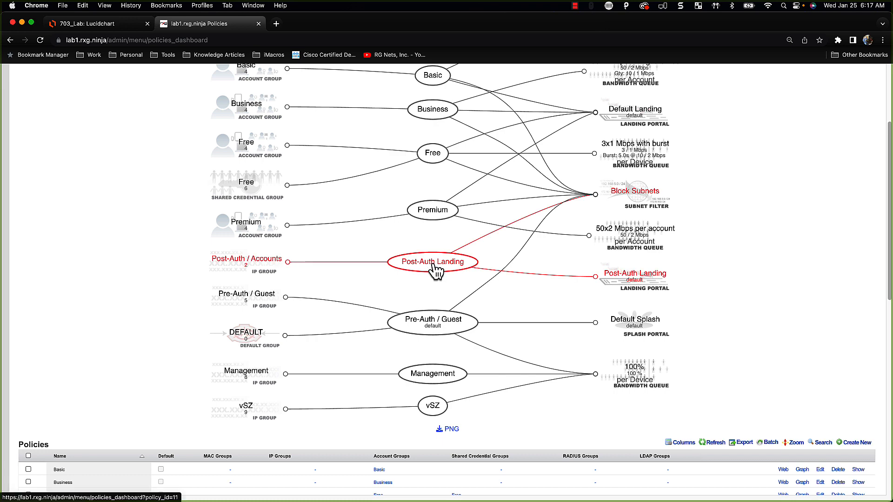
pyautogui.scroll(-2, 455, 286)
pyautogui.scroll(-3, 135, 486)
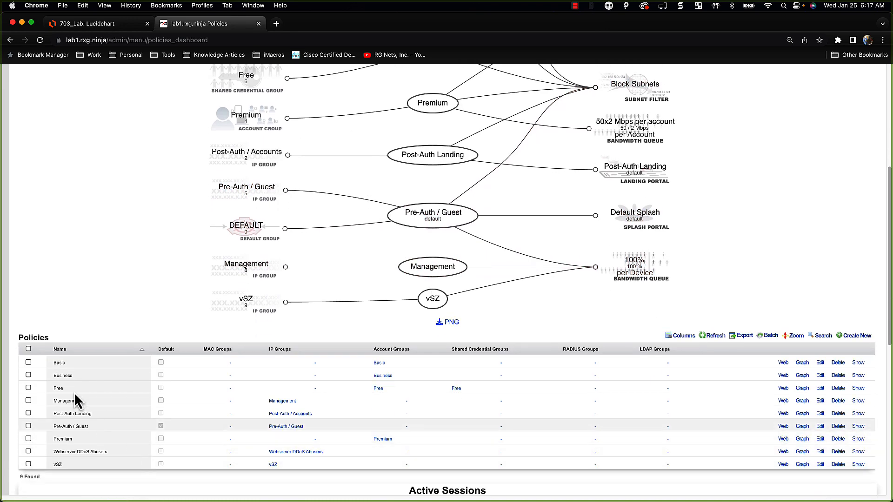
# Tick the 100% bandwidth queue on the Post-Auth Landing policy and save it
pyautogui.click(820, 414)
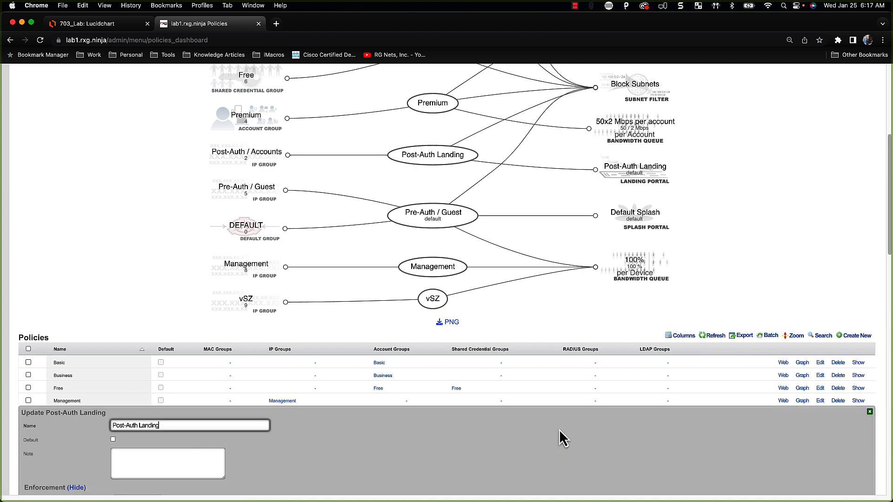
pyautogui.scroll(-10, 460, 419)
pyautogui.scroll(-1, 163, 356)
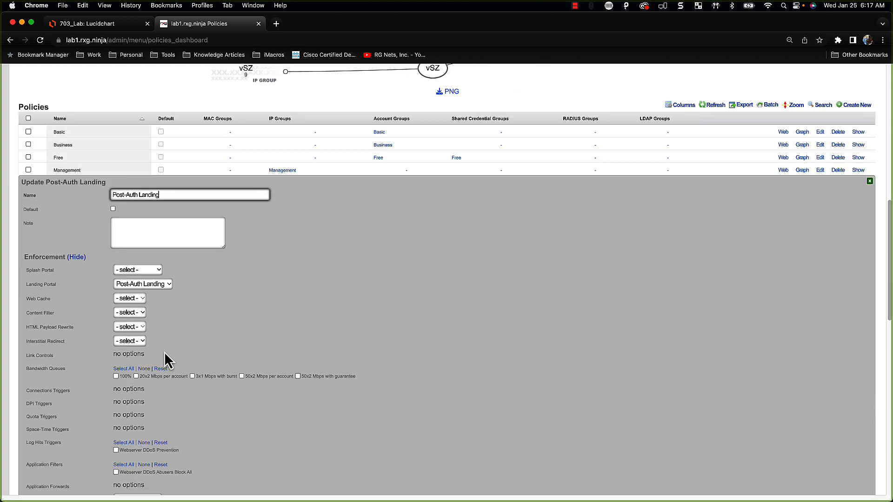
pyautogui.click(117, 377)
pyautogui.scroll(-12, 122, 384)
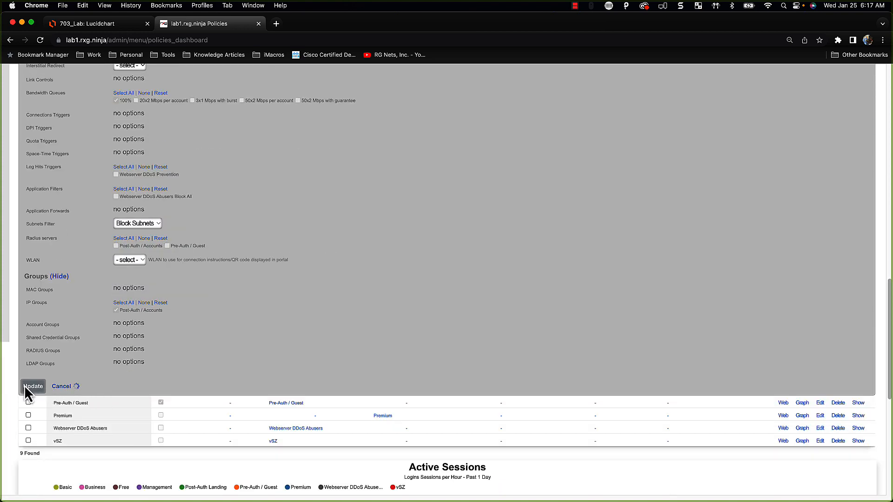
pyautogui.click(26, 387)
pyautogui.scroll(8, 393, 291)
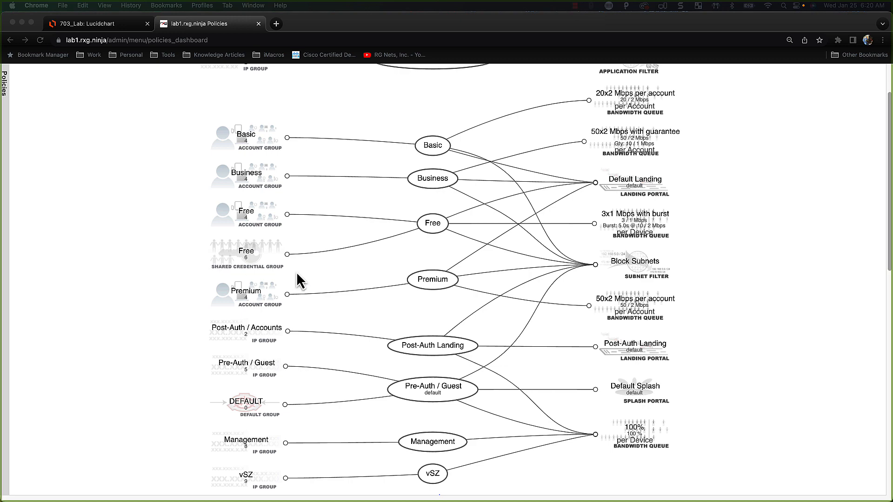
pyautogui.scroll(3, 372, 206)
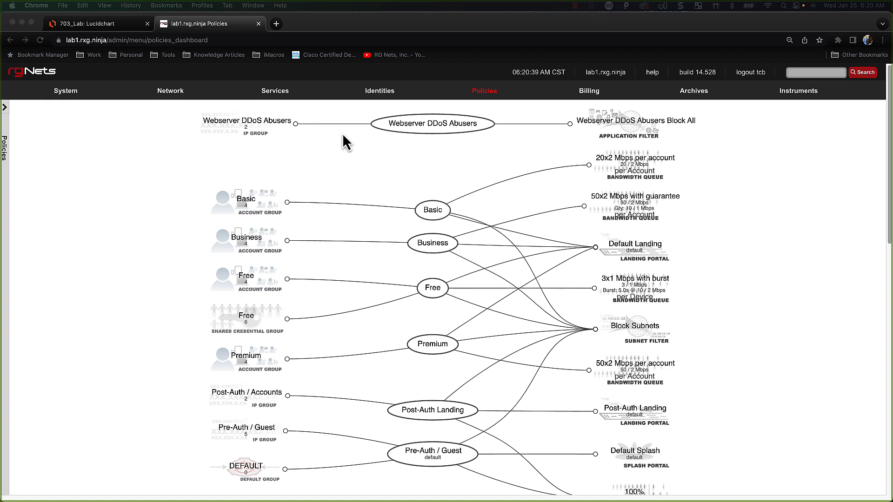
pyautogui.scroll(-5, 518, 264)
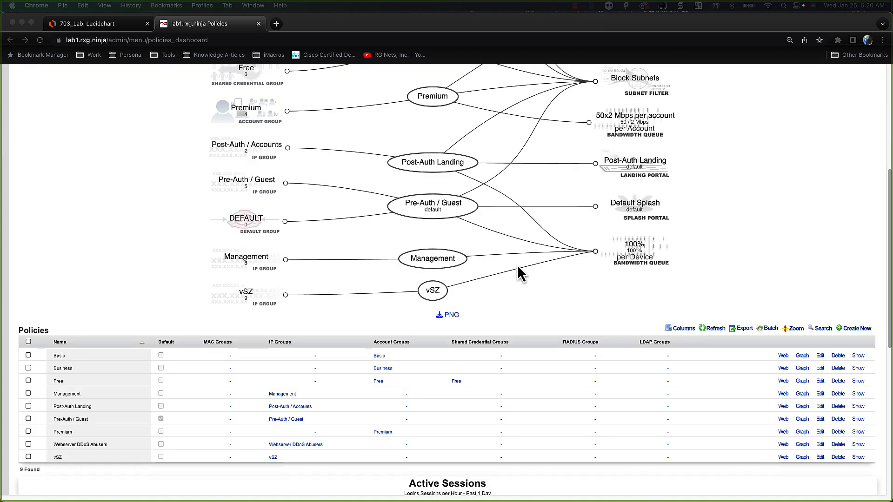
pyautogui.scroll(3, 517, 266)
pyautogui.scroll(3, 517, 264)
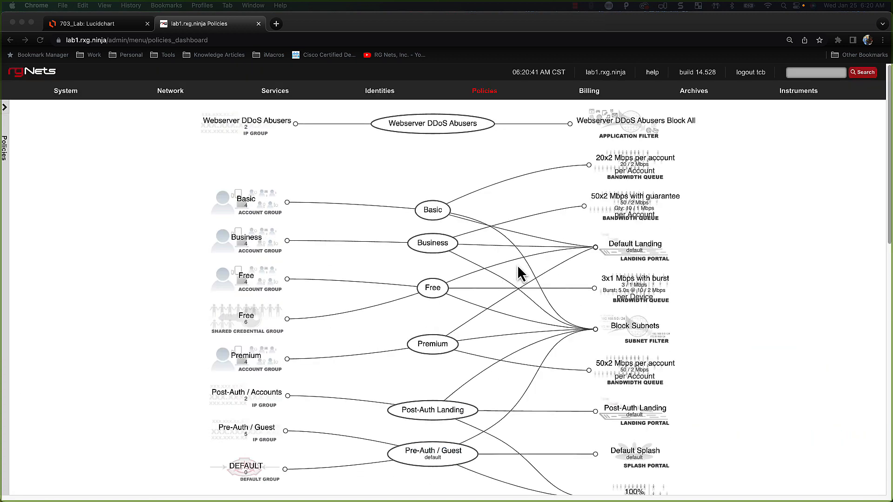
pyautogui.click(488, 92)
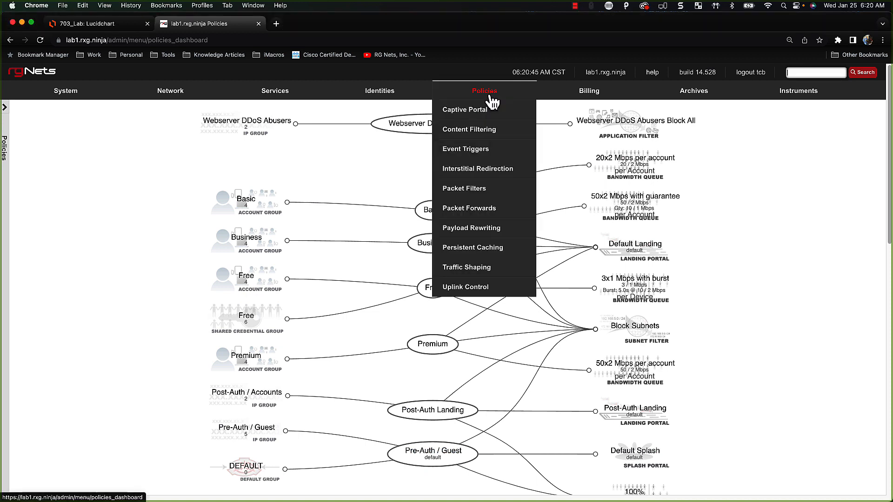
# Under Persistent Caching, delete the web cache named 'Cache' and confirm the deletion
pyautogui.click(472, 251)
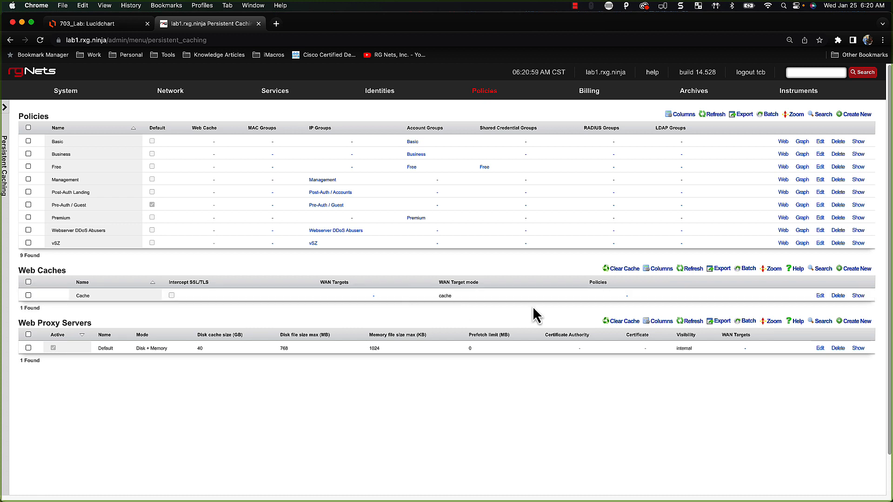
pyautogui.click(838, 297)
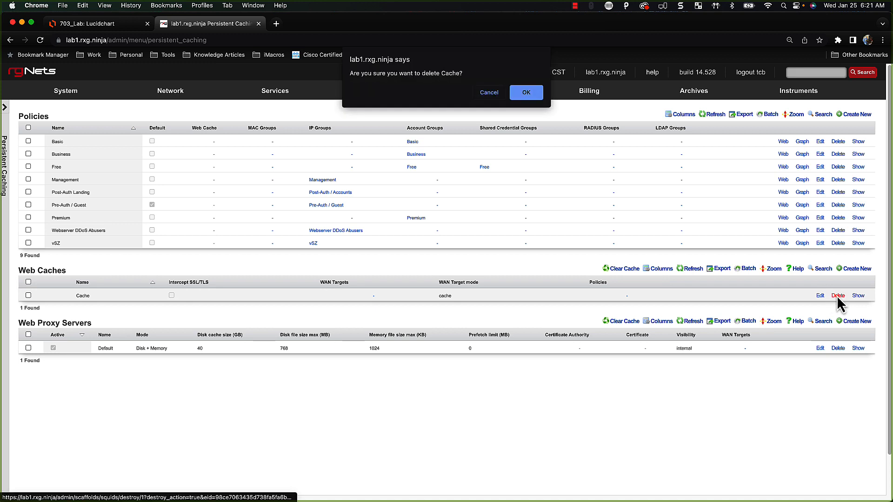
pyautogui.click(532, 94)
pyautogui.moveTo(535, 100)
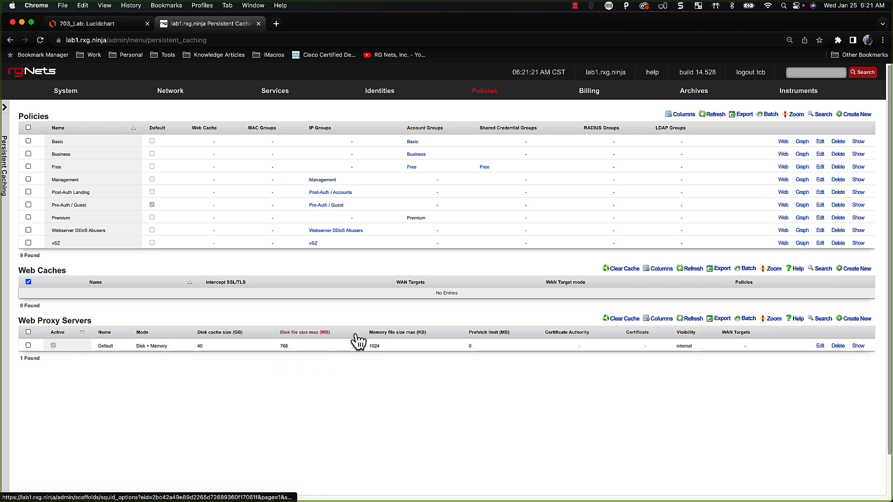
pyautogui.moveTo(84, 96)
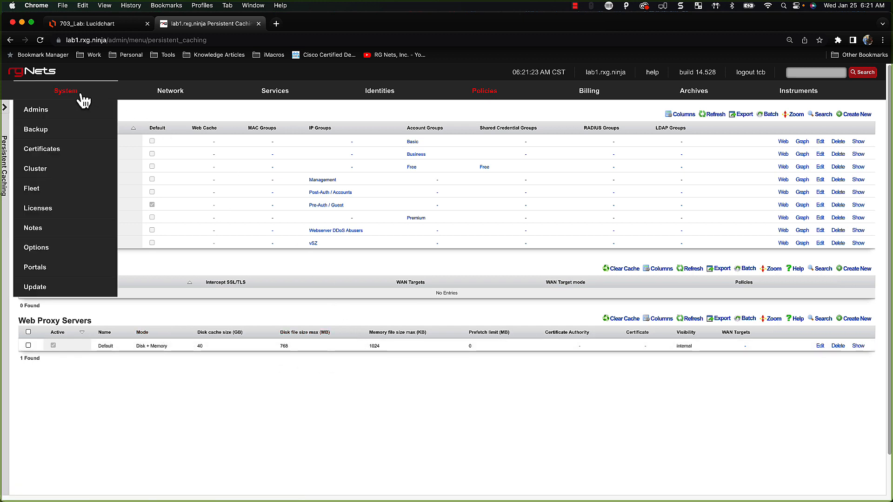
# Go to System > Portals and scroll down to the empty HTTP Virtual Hosts section
pyautogui.click(47, 274)
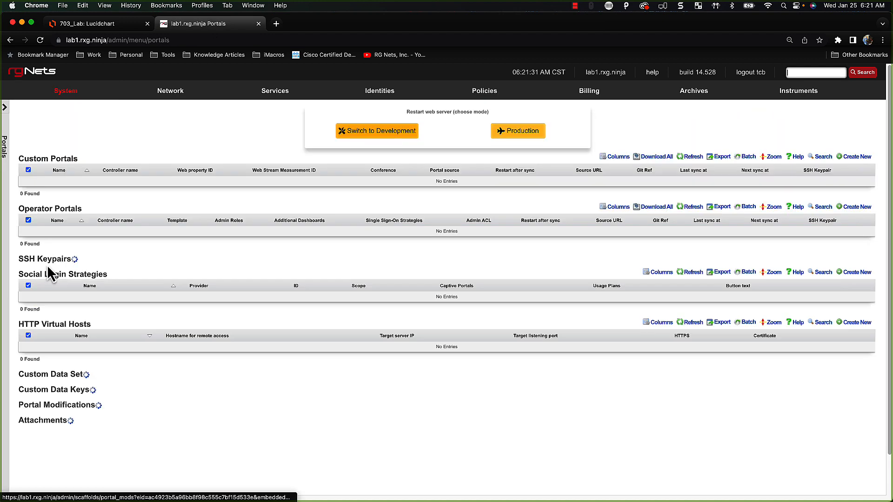
pyautogui.scroll(-3, 414, 375)
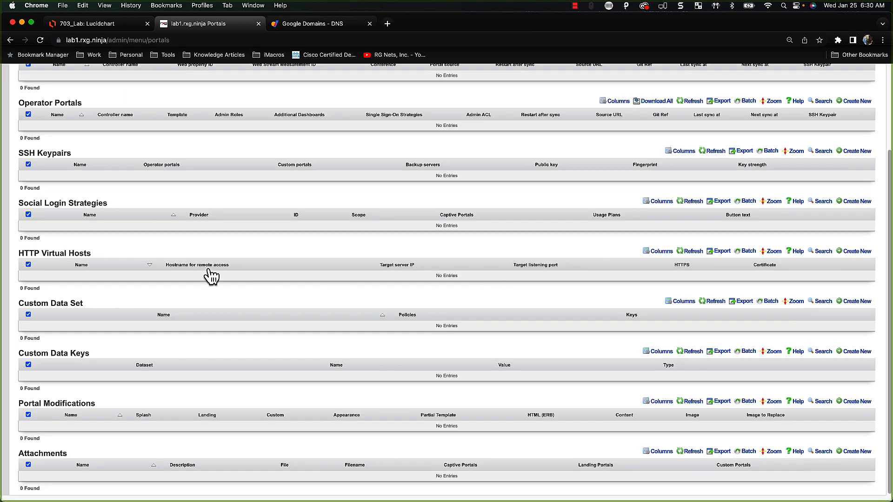
# Start a new HTTP virtual host with name and remote access hostname lab1vsz.rxg.ninja
pyautogui.click(858, 251)
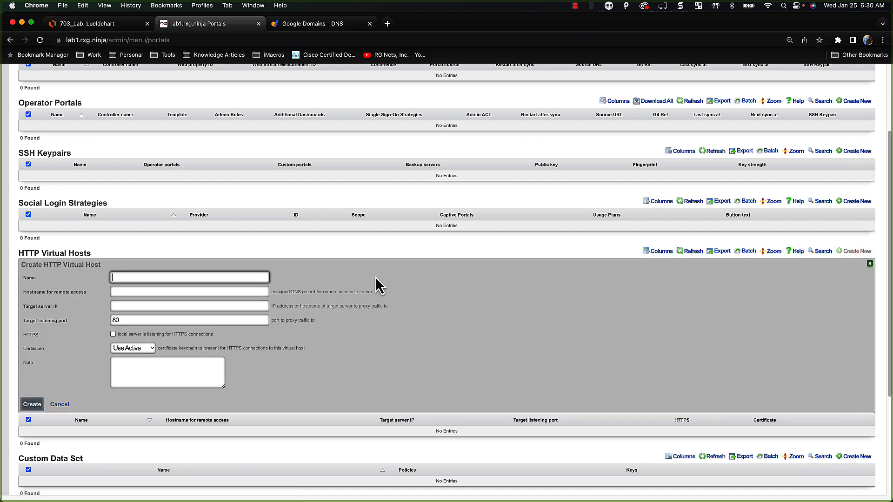
pyautogui.write('lab')
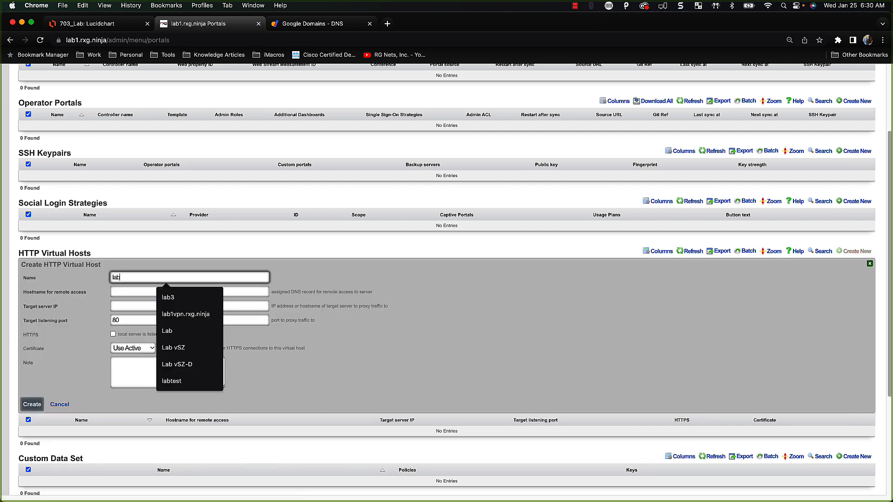
pyautogui.write('1')
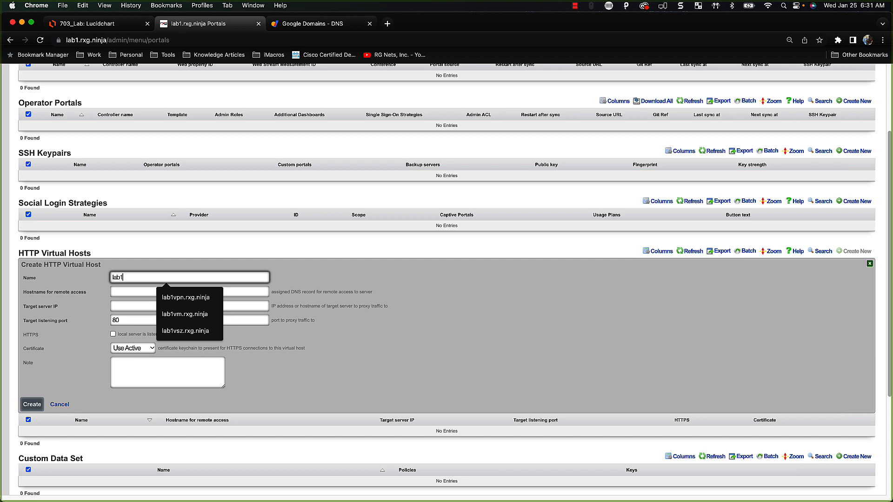
pyautogui.write('vsz.rx')
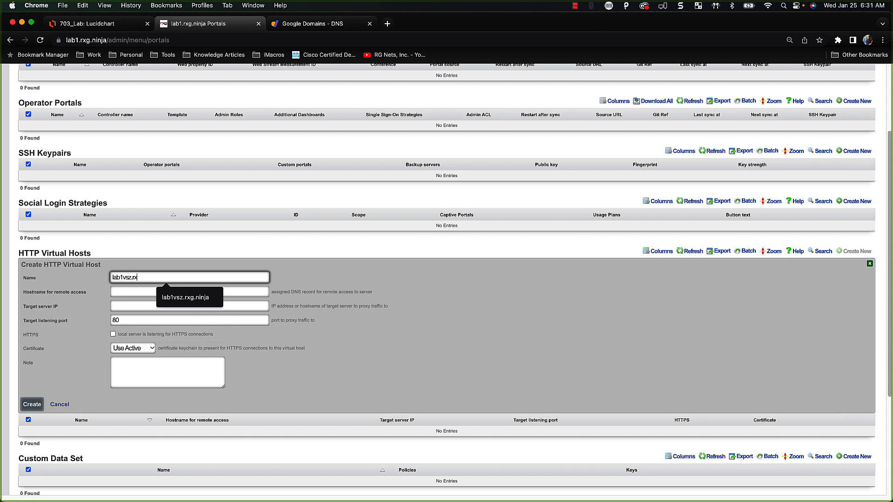
pyautogui.write('g.ninja')
pyautogui.press('super+a')
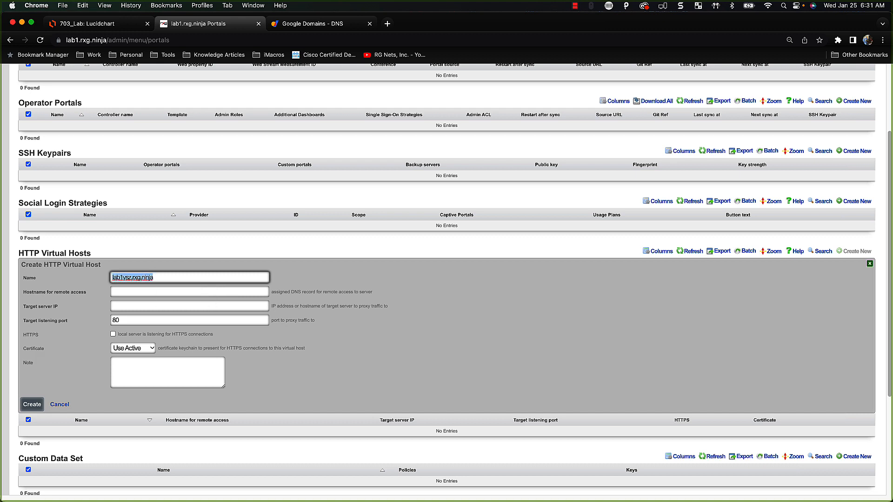
pyautogui.press('super+c')
pyautogui.press('Tab')
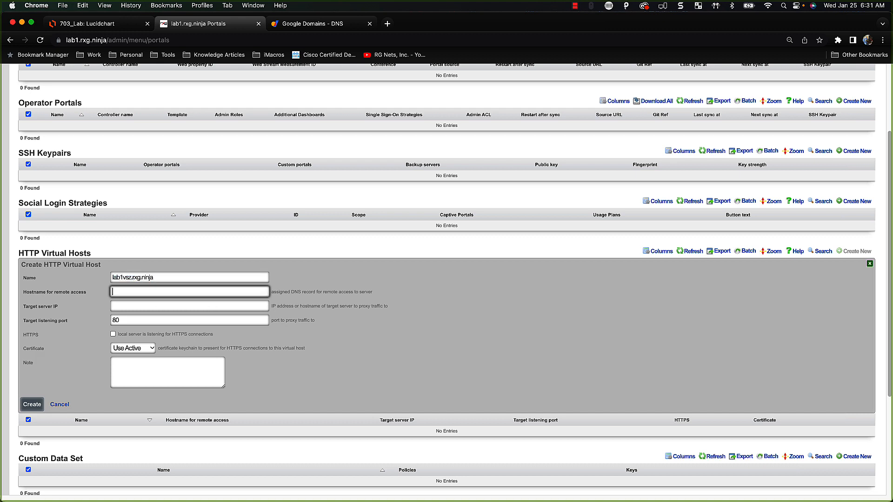
pyautogui.press('super+v')
pyautogui.press('Tab')
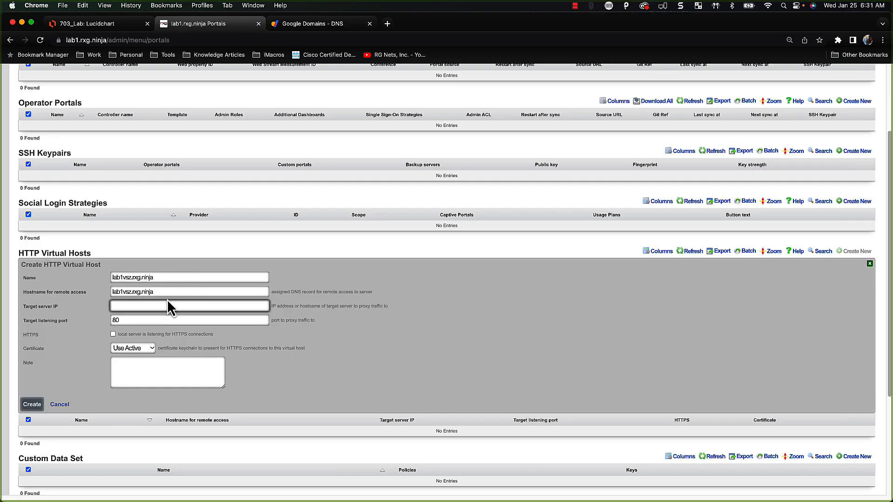
# Target 192.168.5.5 on port 8443 over HTTPS, then view the Google Domains DNS records
pyautogui.click(166, 307)
pyautogui.write('192')
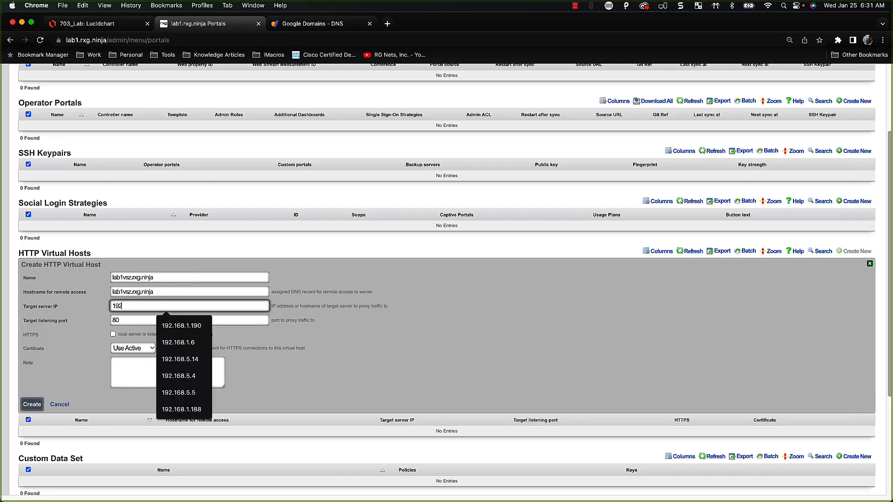
pyautogui.write('.168.5.5')
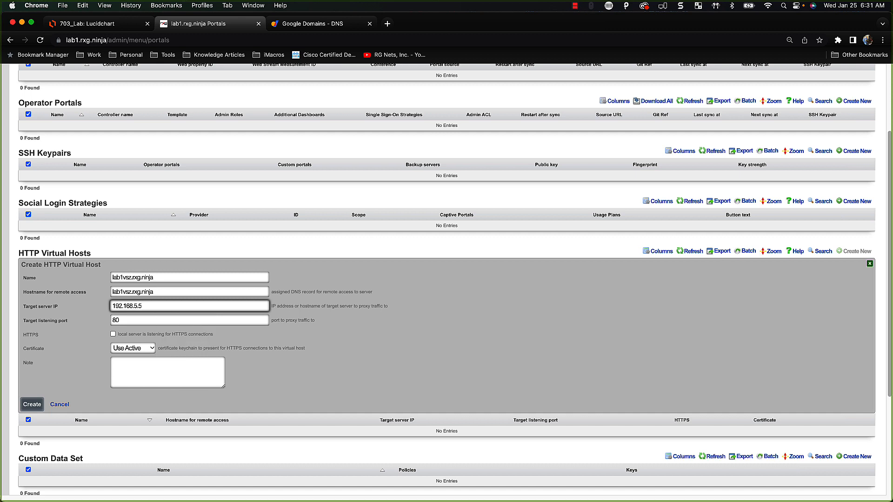
pyautogui.click(150, 320)
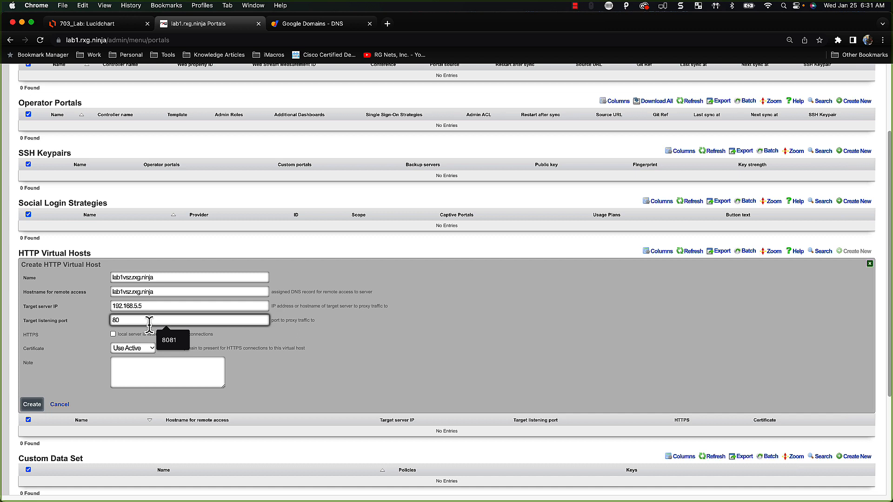
pyautogui.press('BackSpace')
pyautogui.press('BackSpace')
pyautogui.write('8443')
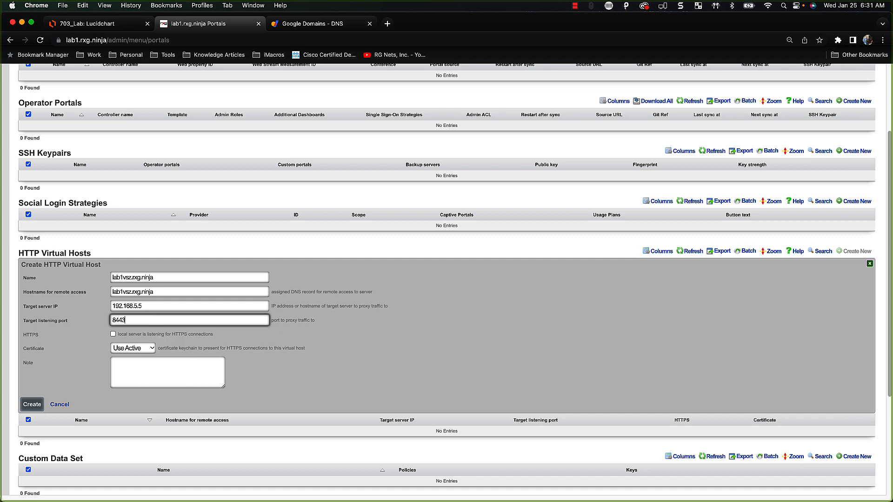
pyautogui.click(113, 334)
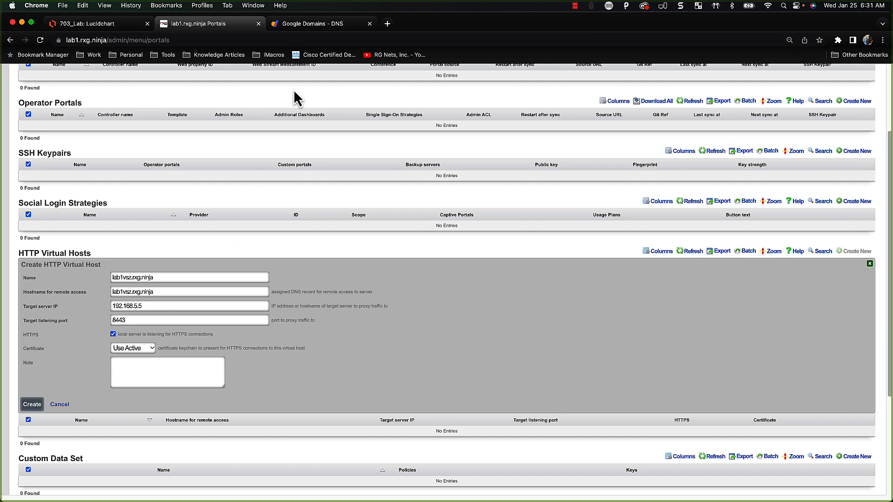
pyautogui.click(312, 25)
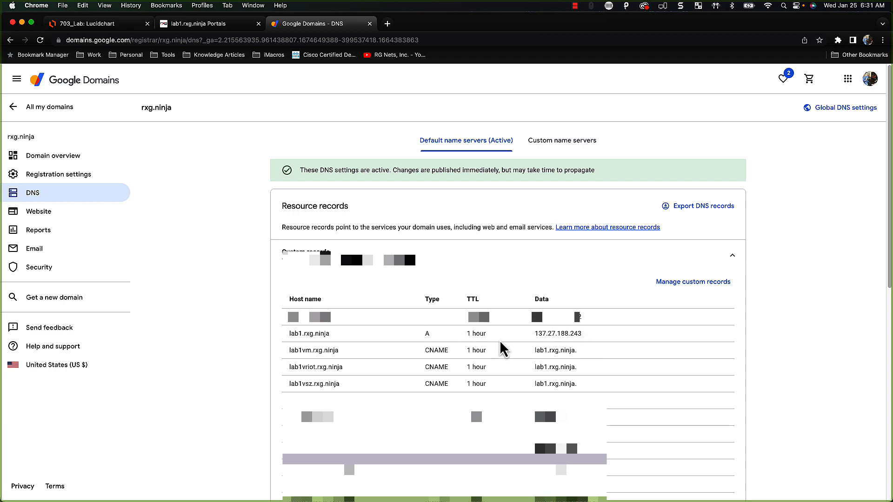
# Confirm the lab1vsz CNAME exists, then return to the lab1.rxg.ninja Portals tab
pyautogui.click(186, 24)
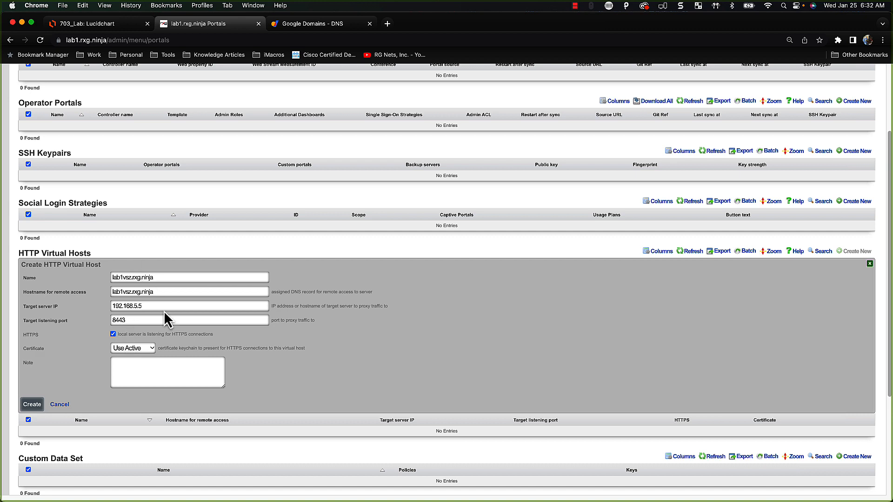
# Create the lab1vsz.rxg.ninja virtual host and copy its name from the HTTP Virtual Hosts table
pyautogui.scroll(2, 164, 311)
pyautogui.scroll(1, 165, 315)
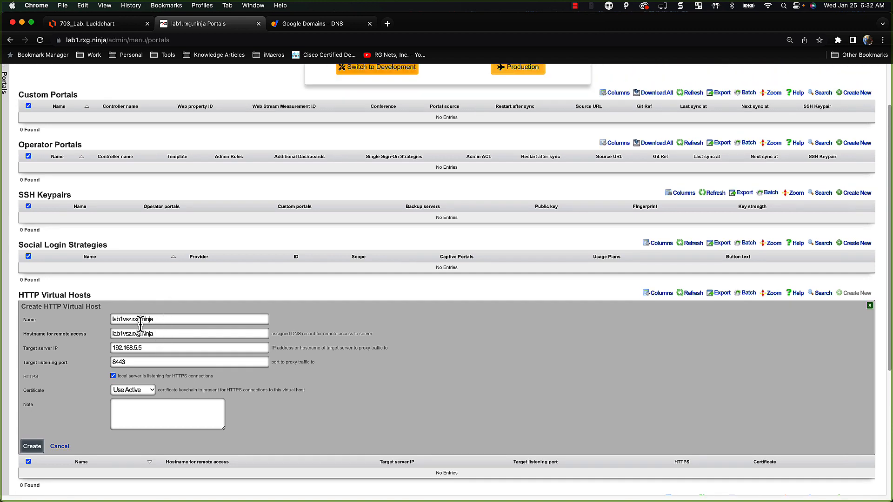
pyautogui.scroll(-1, 107, 374)
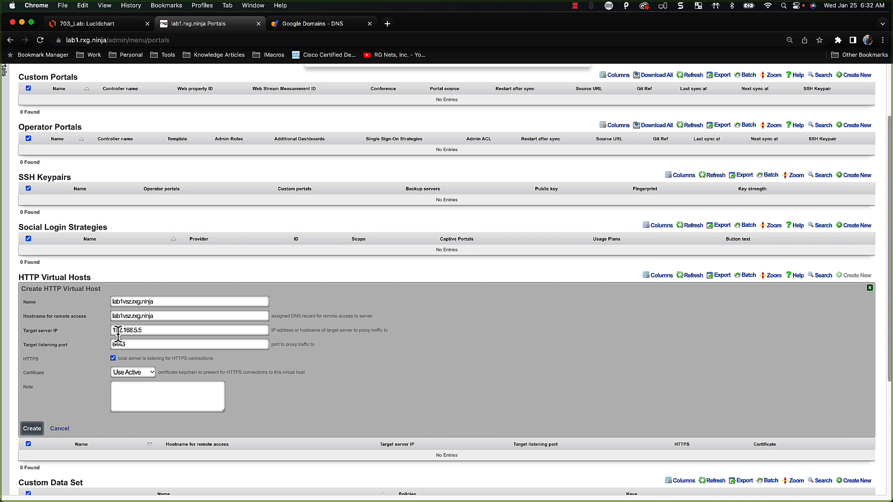
pyautogui.click(33, 428)
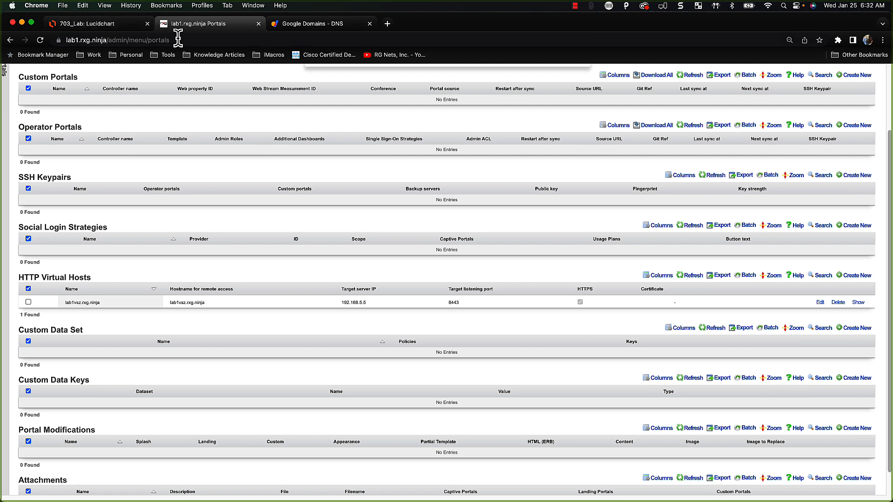
pyautogui.moveTo(124, 306); pyautogui.dragTo(66, 307)
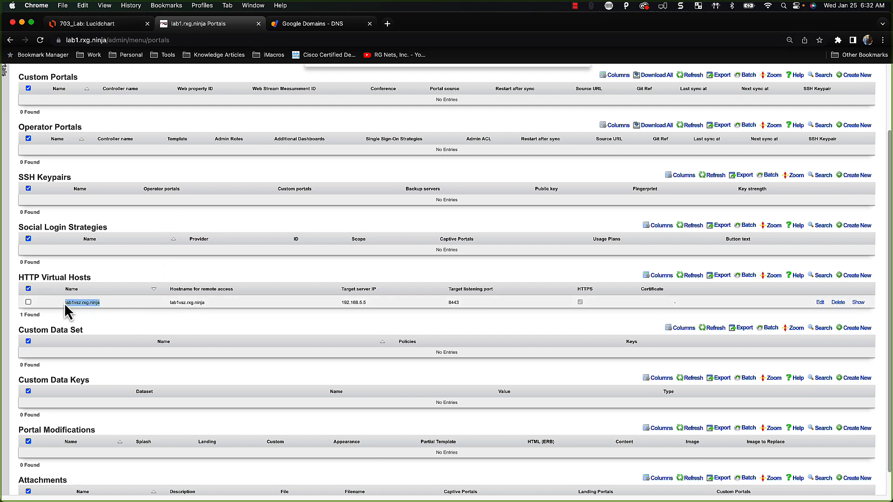
pyautogui.press('super+c')
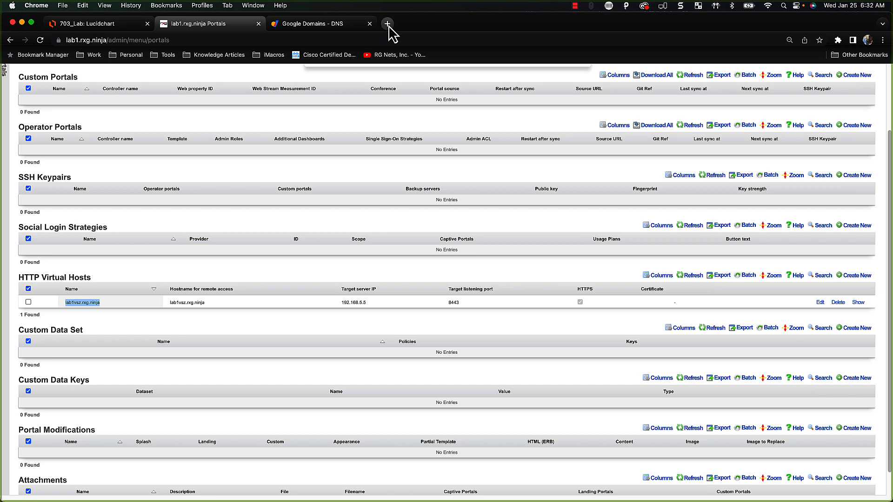
# Load lab1vsz.rxg.ninja in a new tab to reach the SmartZone login, then return to Google Domains
pyautogui.click(387, 23)
pyautogui.press('super+v')
pyautogui.press('Return')
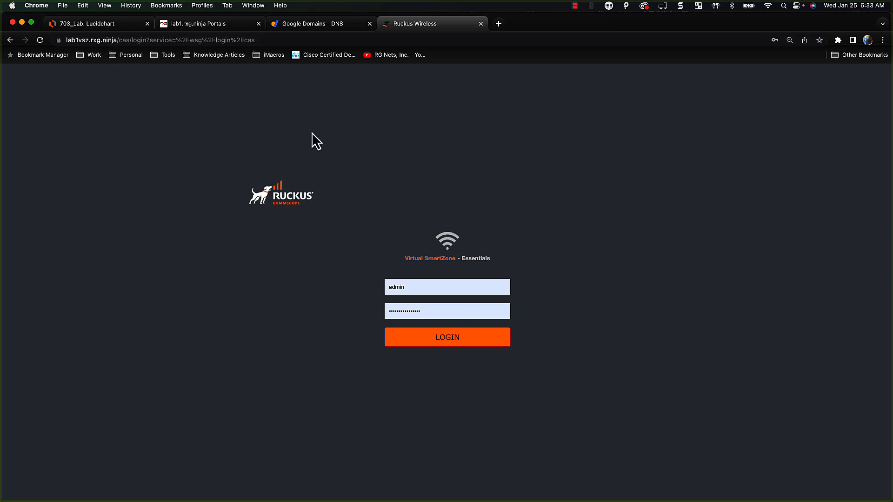
pyautogui.click(326, 23)
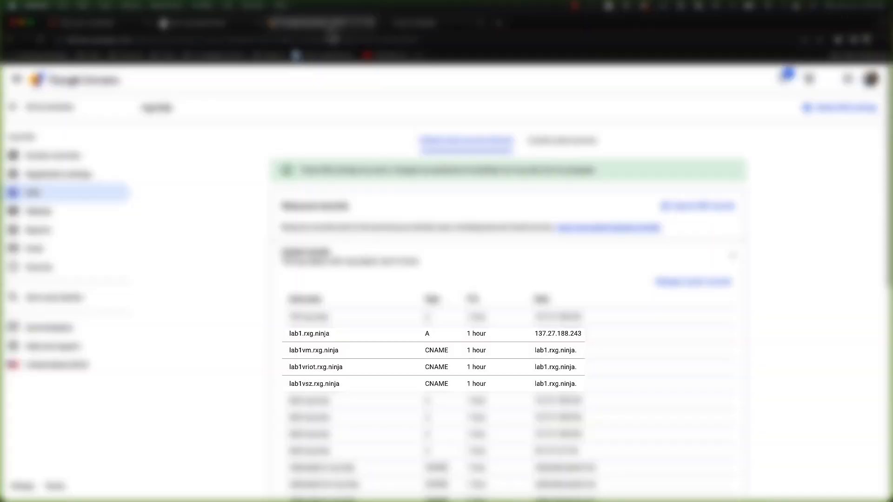
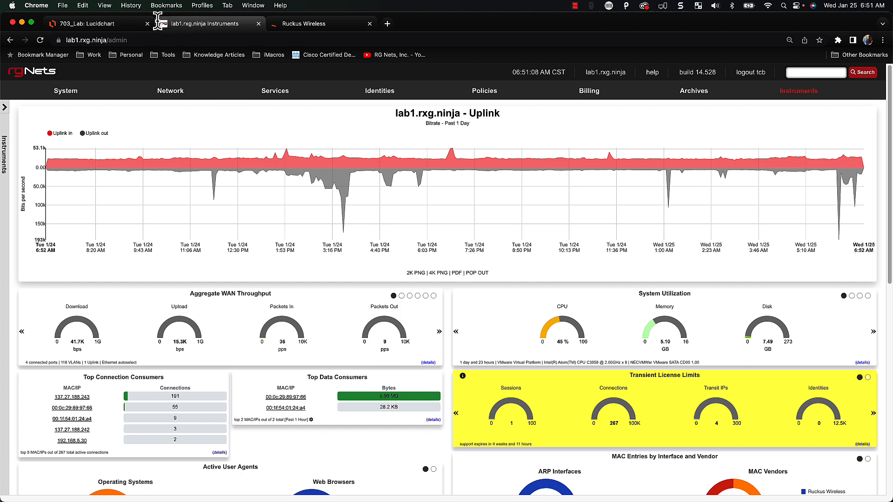
# Go from the LAN page to Network > Wireless to view the vSZ controller and its two Ruckus APs
pyautogui.moveTo(178, 91)
pyautogui.click(140, 150)
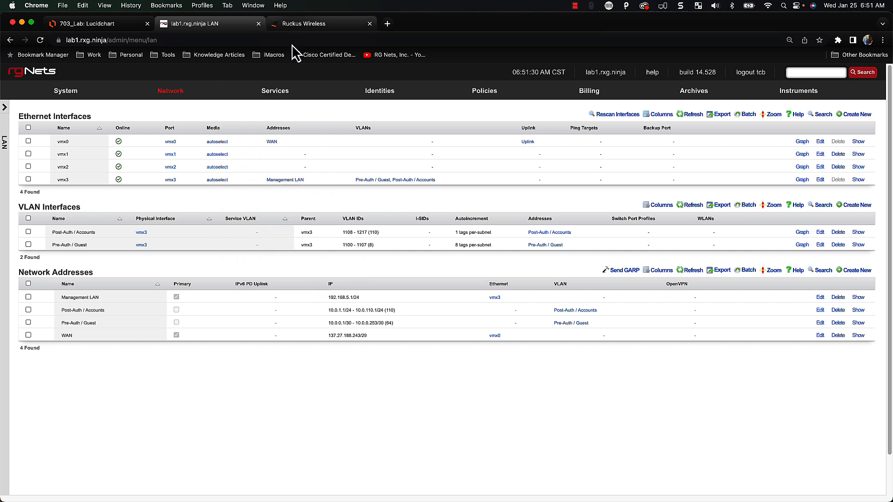
pyautogui.moveTo(165, 97)
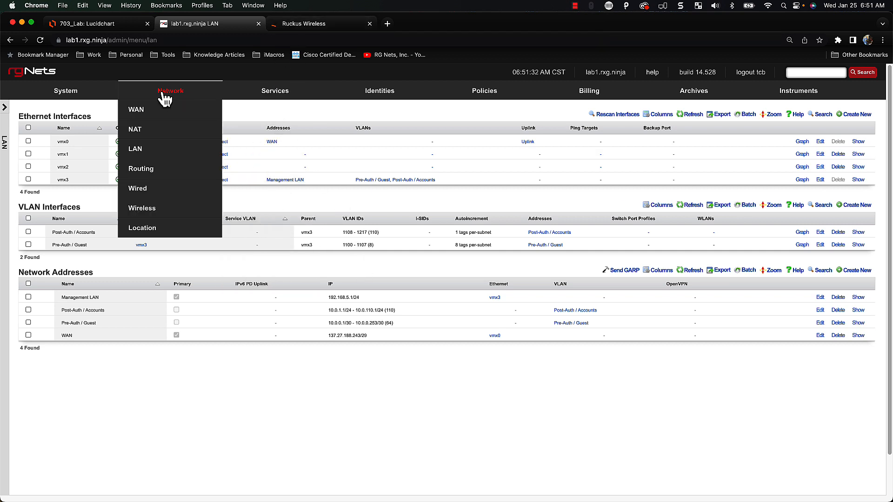
pyautogui.click(154, 212)
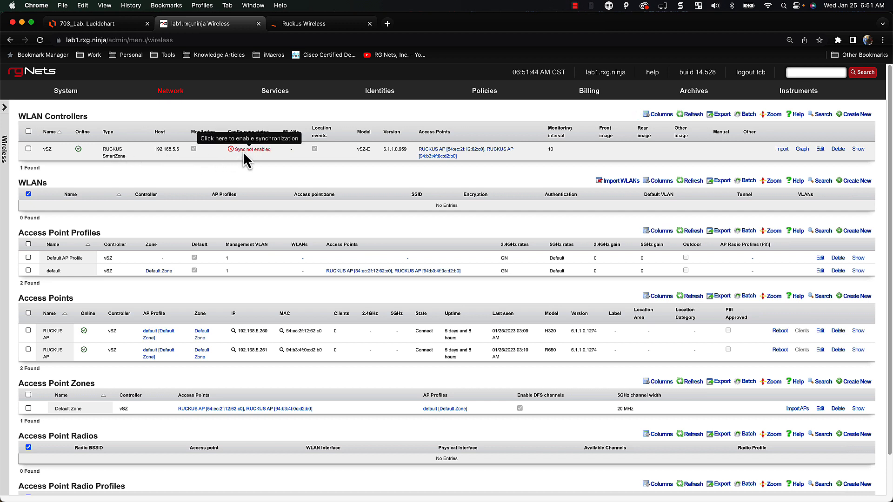
pyautogui.scroll(-2, 224, 384)
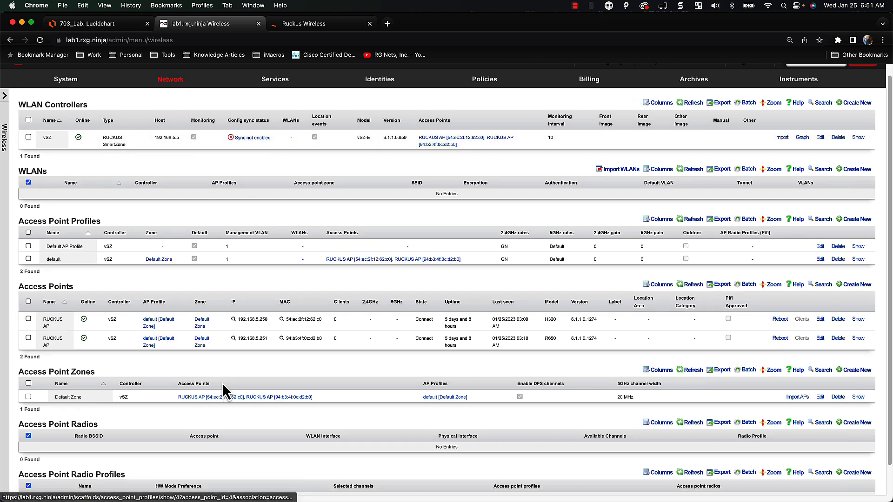
pyautogui.scroll(2, 224, 383)
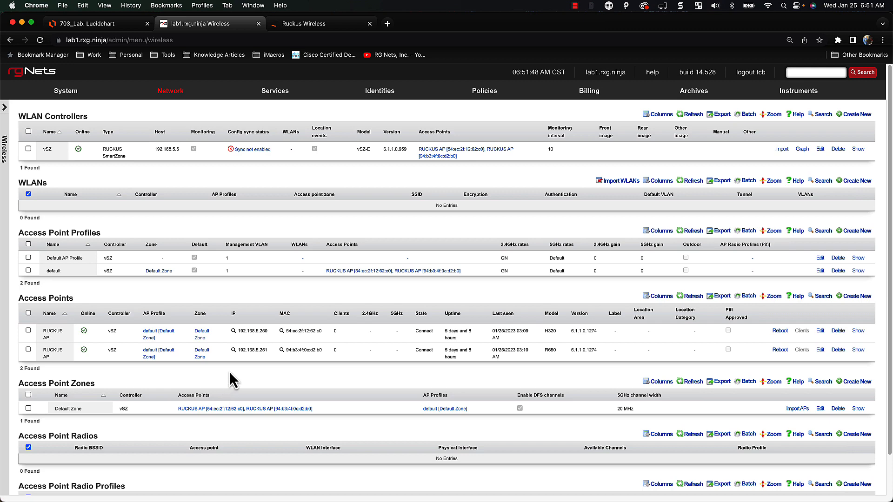
pyautogui.click(257, 150)
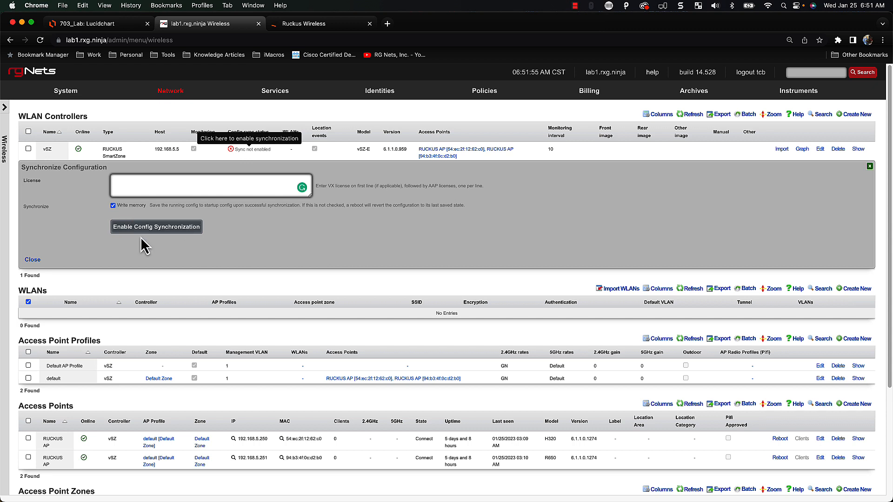
# Enable vSZ config synchronization and accept the warning, so it shows in sync since 01/25/2023 06:52 AM
pyautogui.click(146, 235)
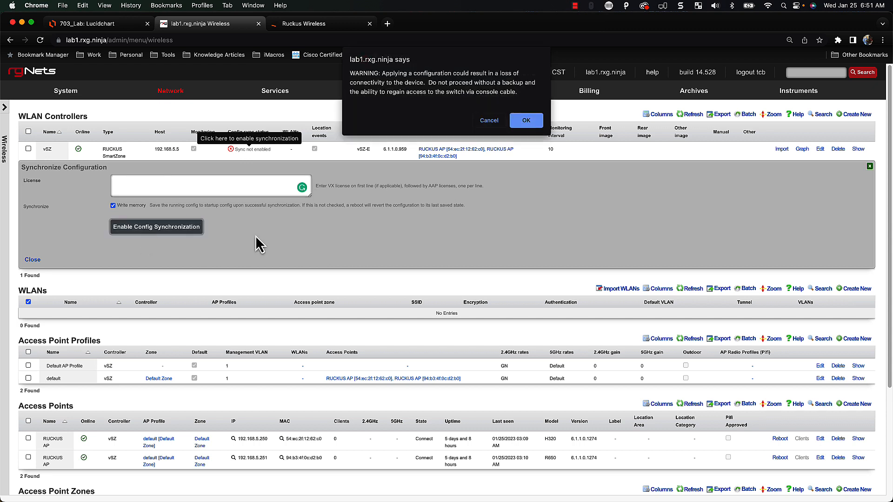
pyautogui.click(521, 123)
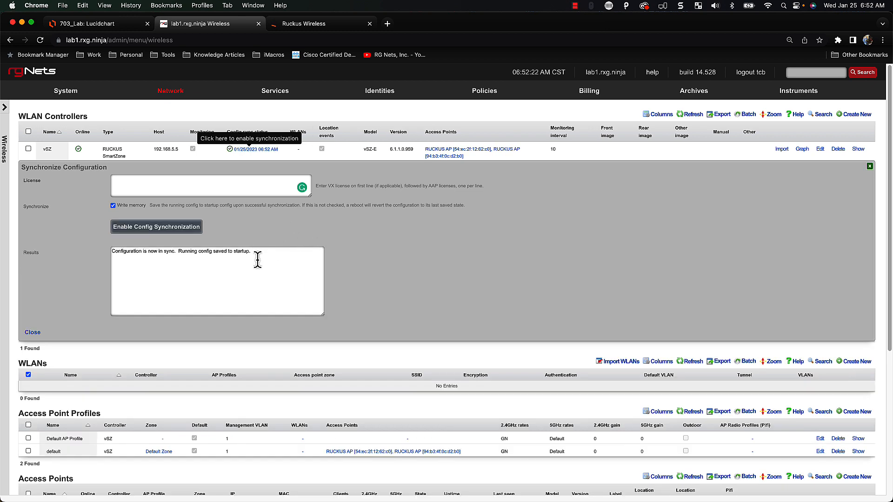
pyautogui.click(32, 333)
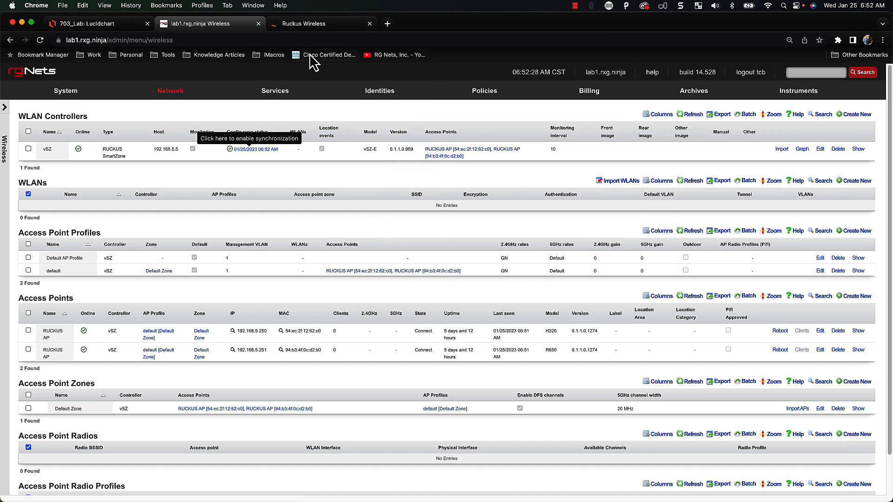
# Place the rXg console and SmartZone in side-by-side windows and attempt the SmartZone login
pyautogui.moveTo(231, 29); pyautogui.dragTo(6, 124)
pyautogui.moveTo(458, 18); pyautogui.dragTo(892, 114)
pyautogui.click(652, 336)
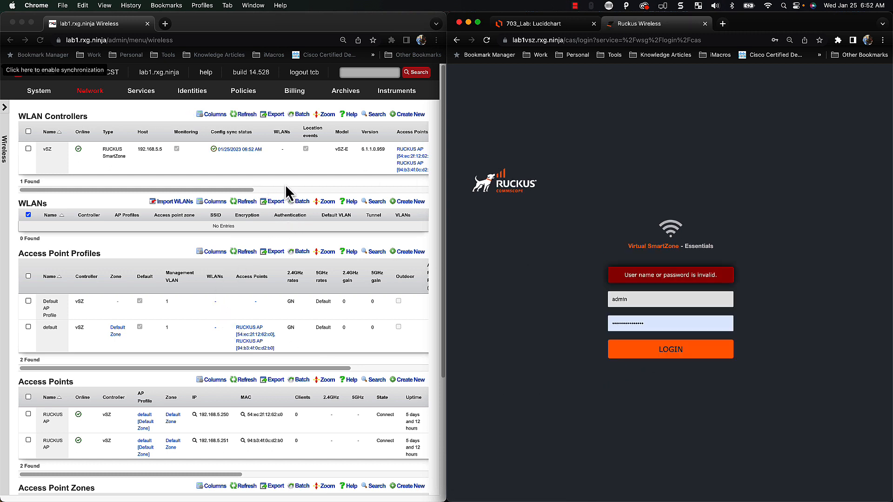
pyautogui.click(649, 352)
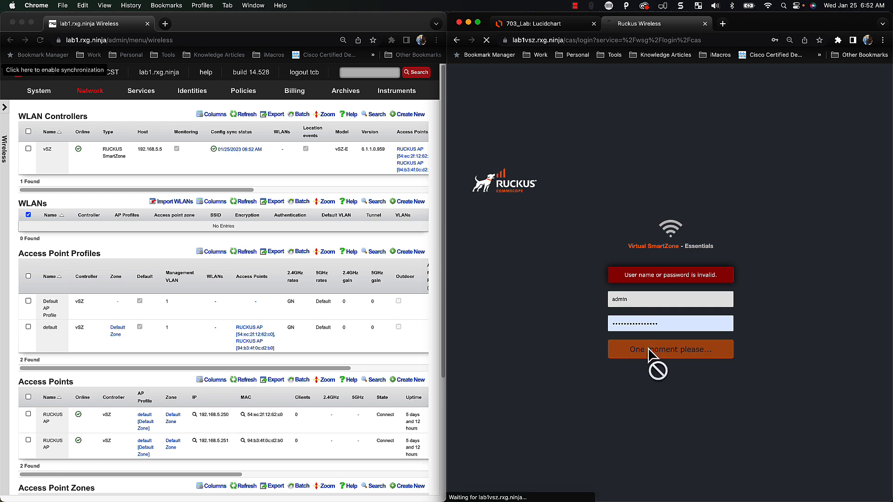
# Re-enter the SmartZone password, log in, and save the updated password in the browser
pyautogui.doubleClick(674, 323)
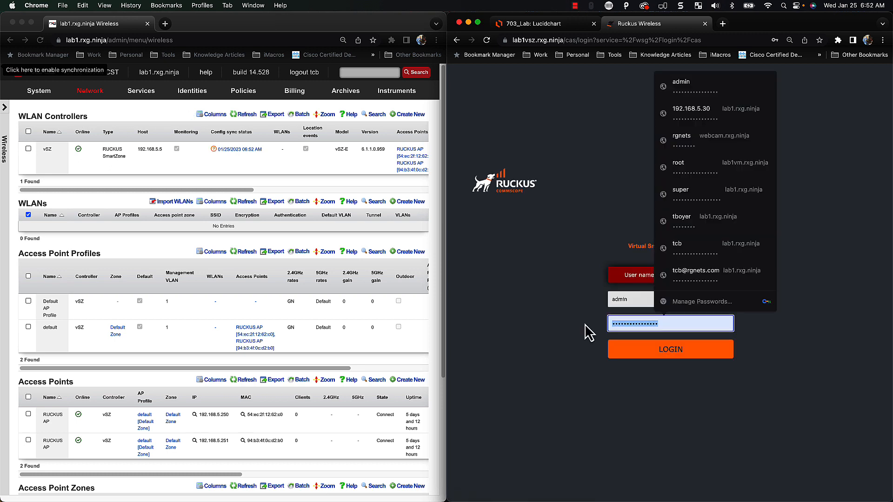
pyautogui.write('••')
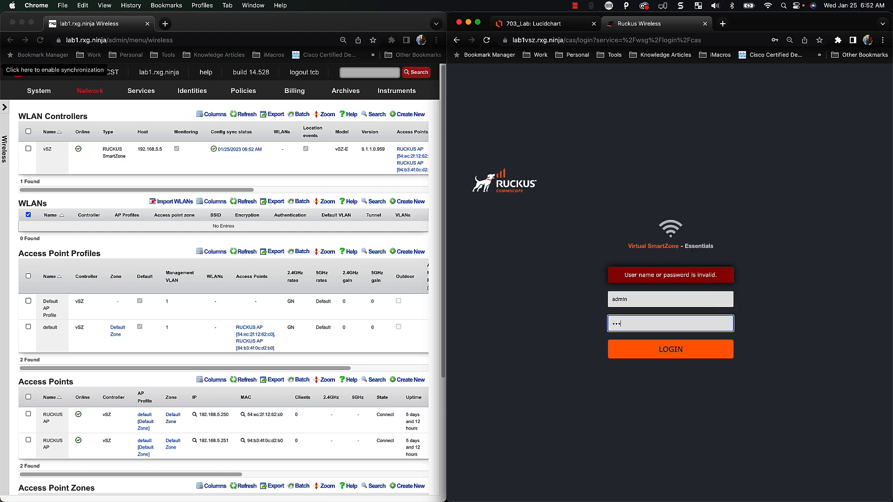
pyautogui.press('BackSpace')
pyautogui.write('•')
pyautogui.press('Return')
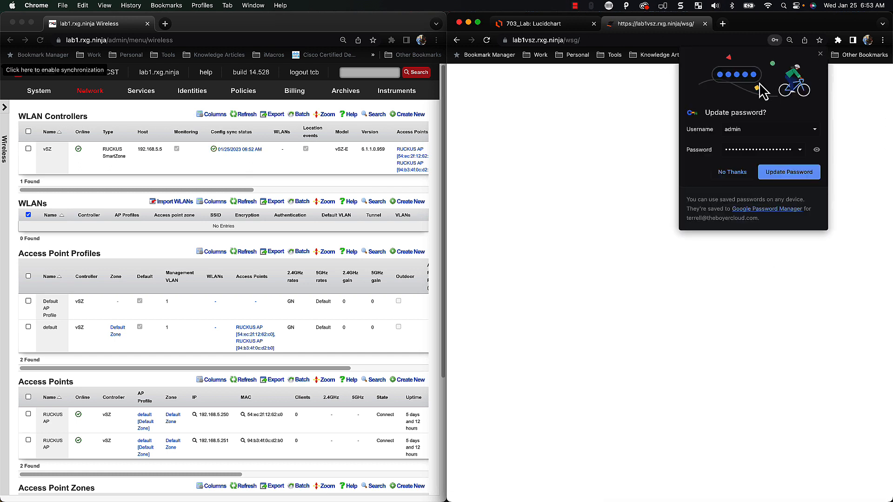
pyautogui.click(763, 173)
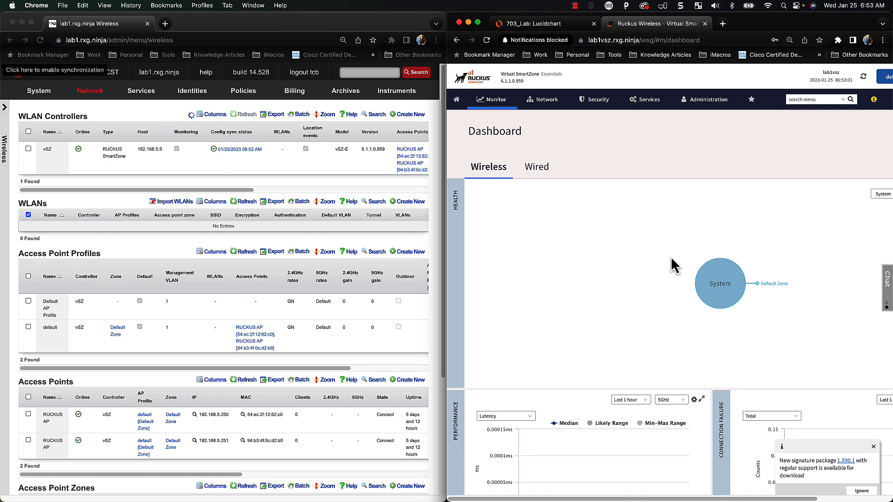
# Look over the SmartZone Wireless LANs list under Network
pyautogui.click(542, 107)
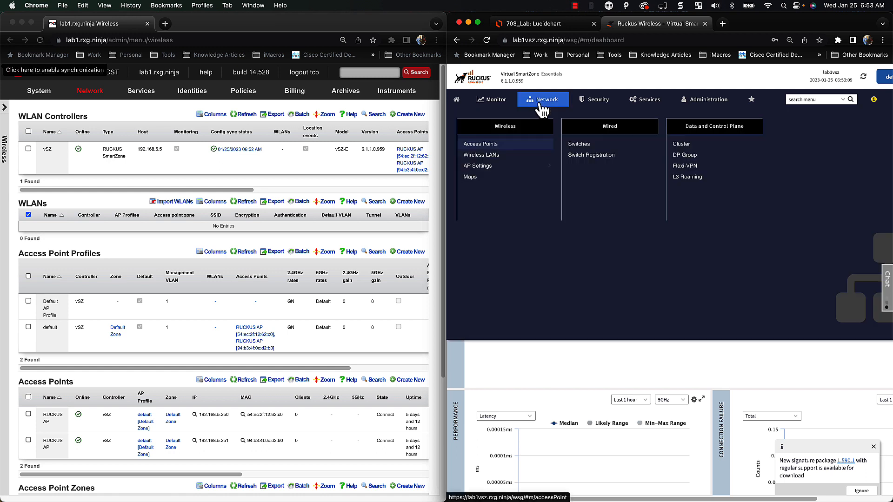
pyautogui.click(501, 156)
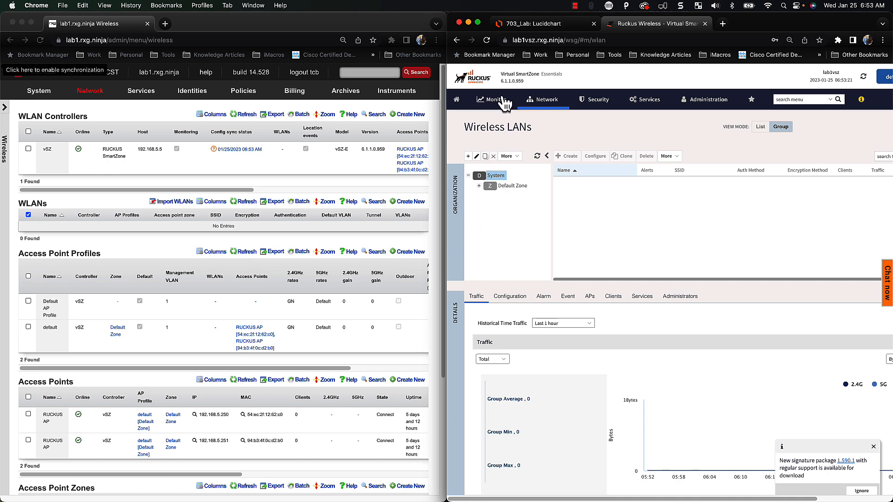
pyautogui.scroll(-6, 593, 261)
pyautogui.scroll(-1, 590, 274)
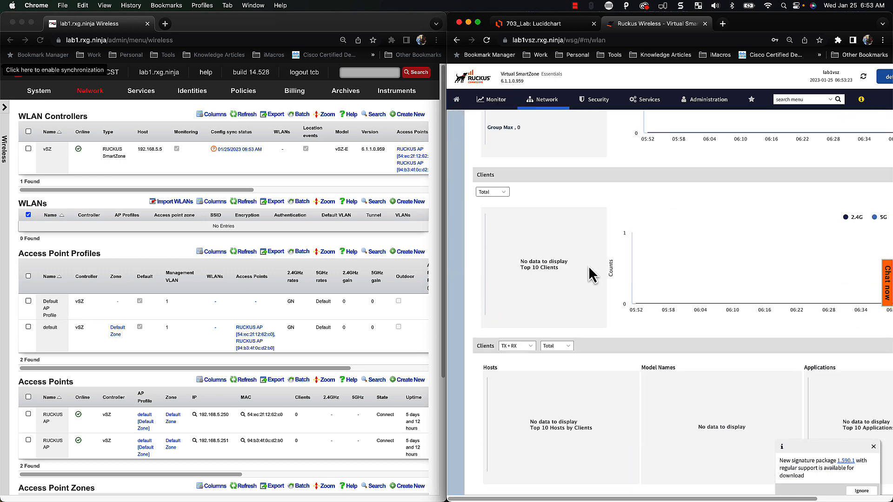
pyautogui.scroll(2, 575, 179)
# Show the Access Points list with Default Zone expanded to its default AP group
pyautogui.click(547, 110)
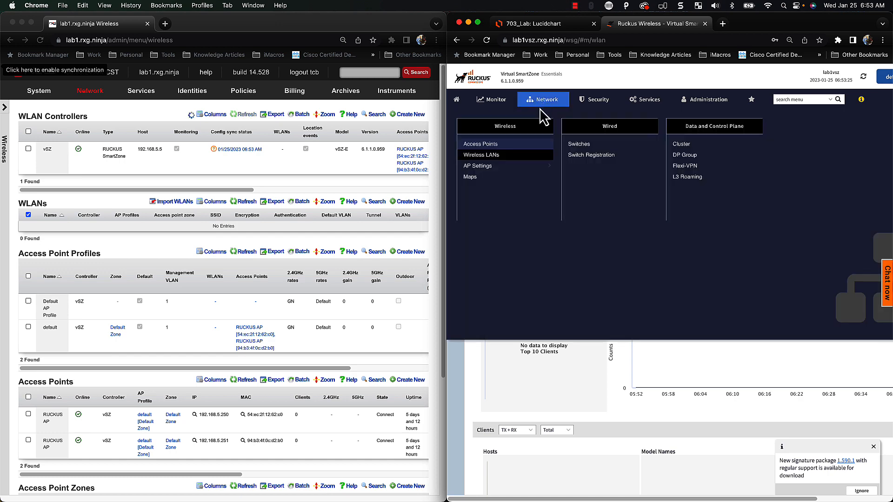
pyautogui.click(501, 152)
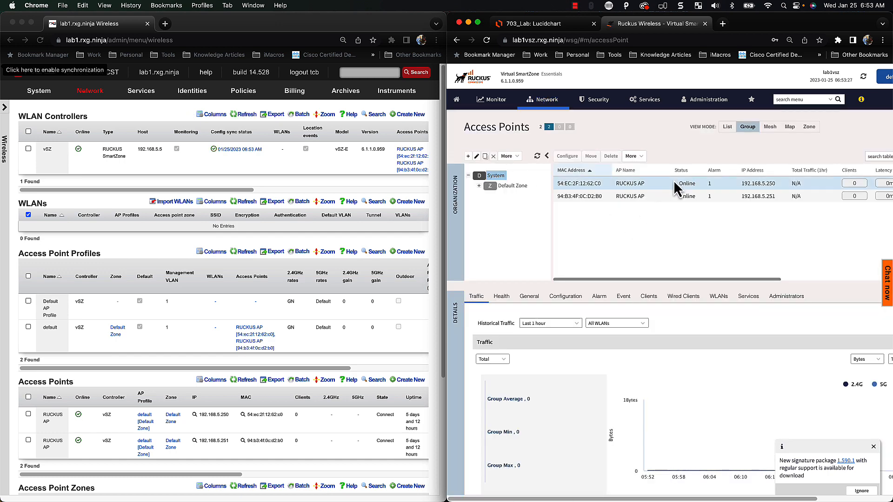
pyautogui.scroll(-4, 349, 354)
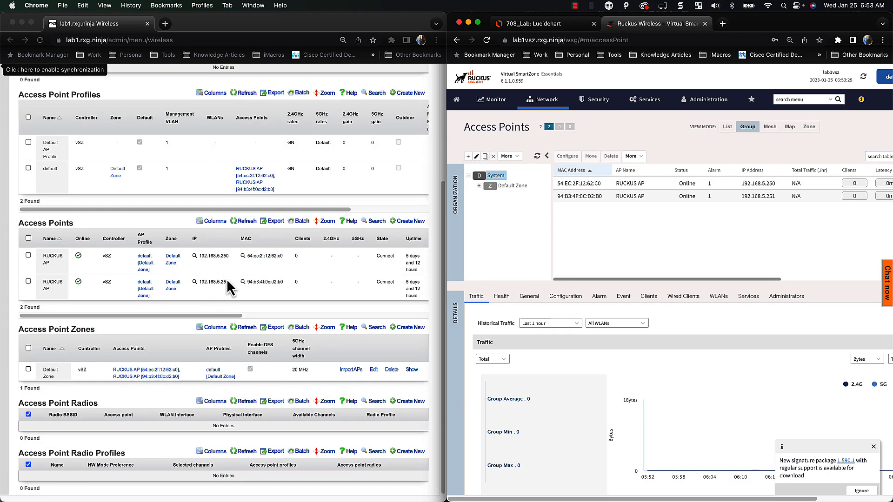
pyautogui.click(479, 186)
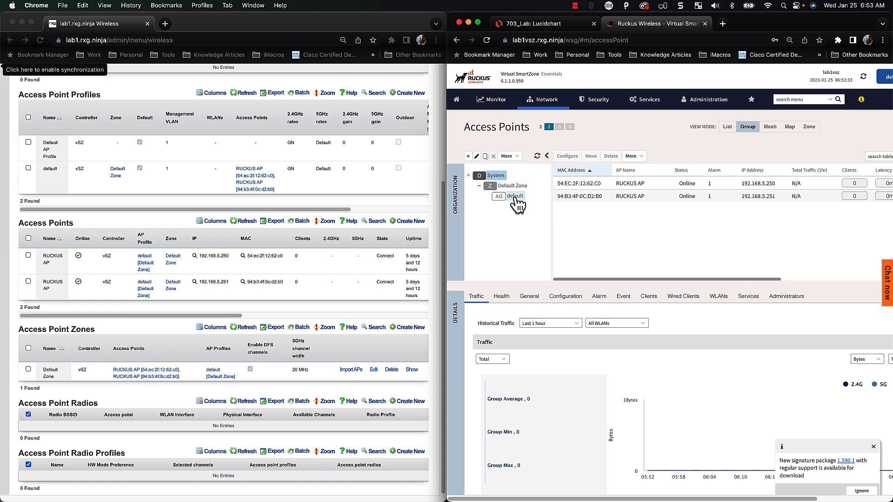
pyautogui.scroll(4, 440, 278)
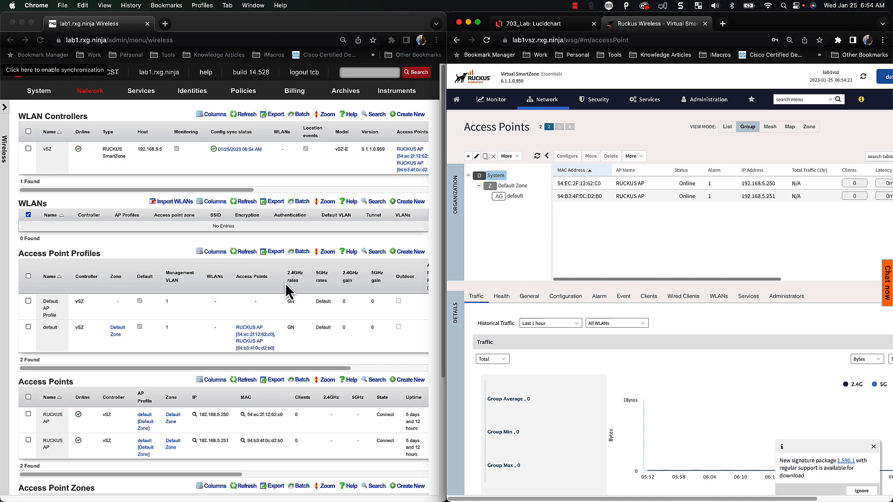
# Refresh the vSZ controller's sync status and start a blank Create WLAN form
pyautogui.scroll(-4, 254, 333)
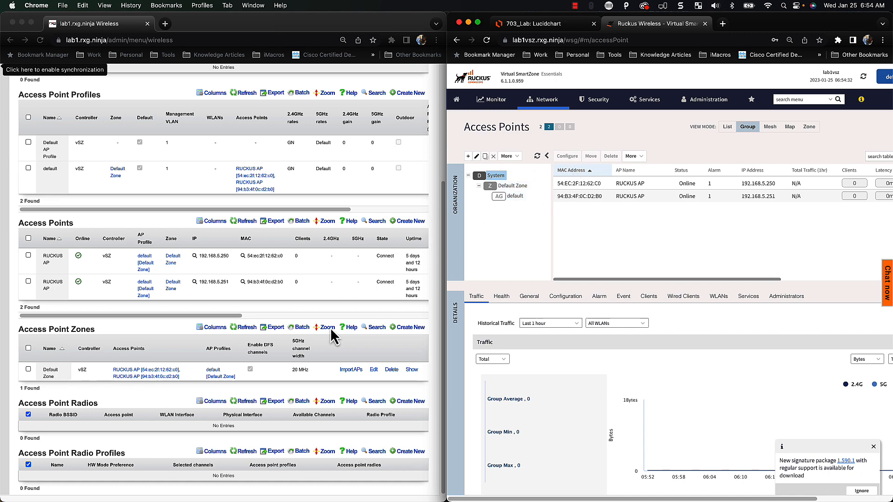
pyautogui.scroll(5, 132, 395)
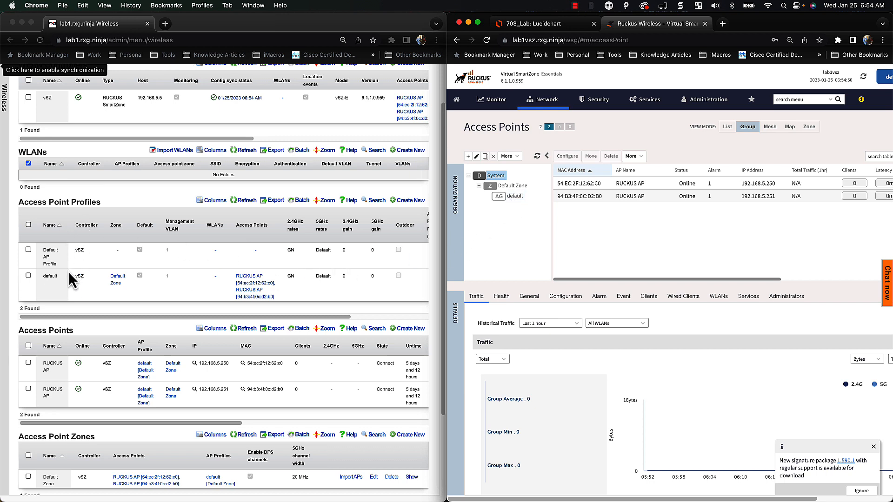
pyautogui.scroll(-2, 69, 271)
pyautogui.scroll(-3, 69, 271)
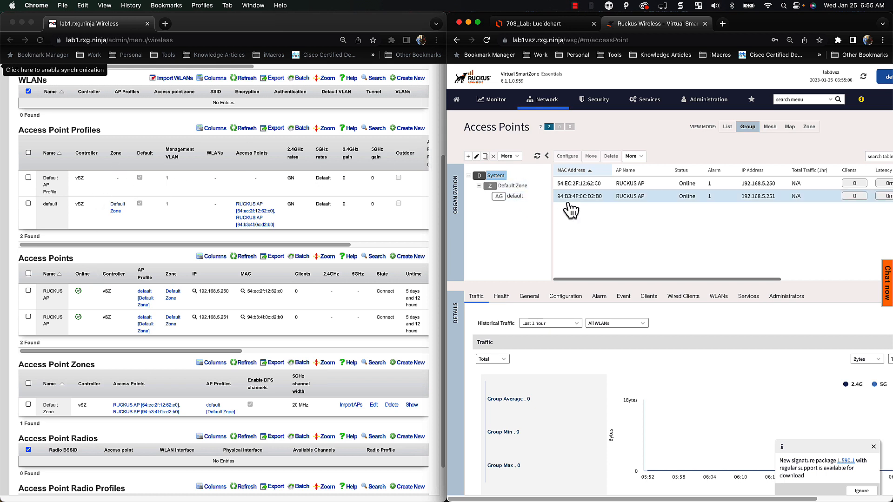
pyautogui.scroll(3, 161, 373)
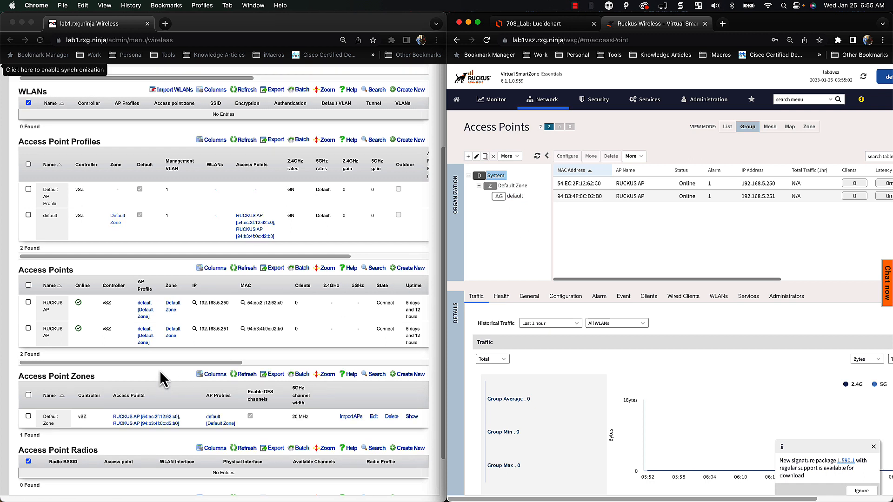
pyautogui.scroll(2, 164, 366)
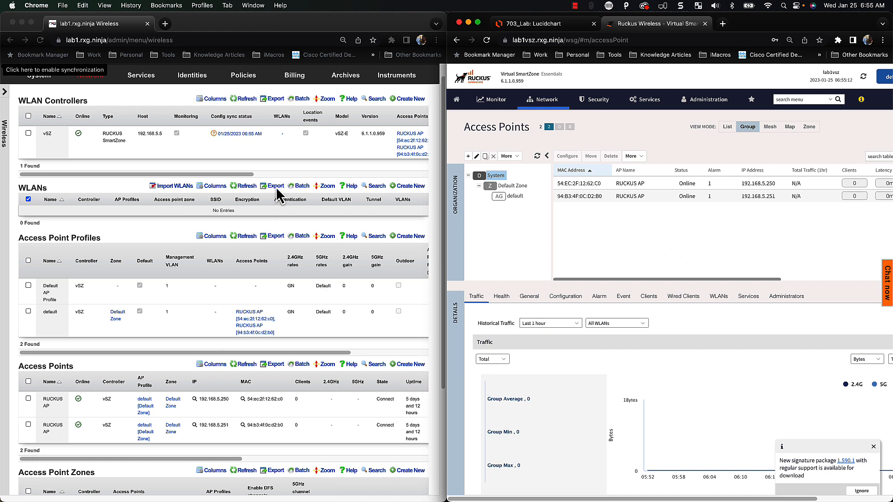
pyautogui.scroll(1, 254, 153)
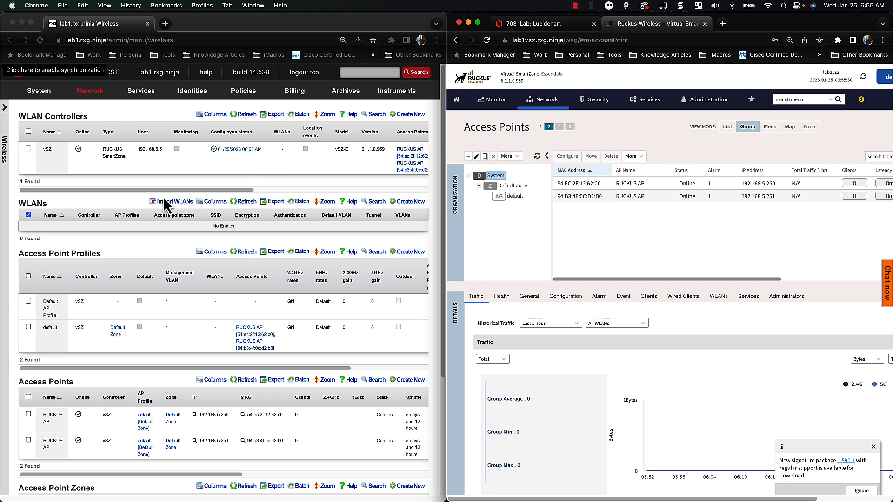
pyautogui.scroll(-2, 180, 371)
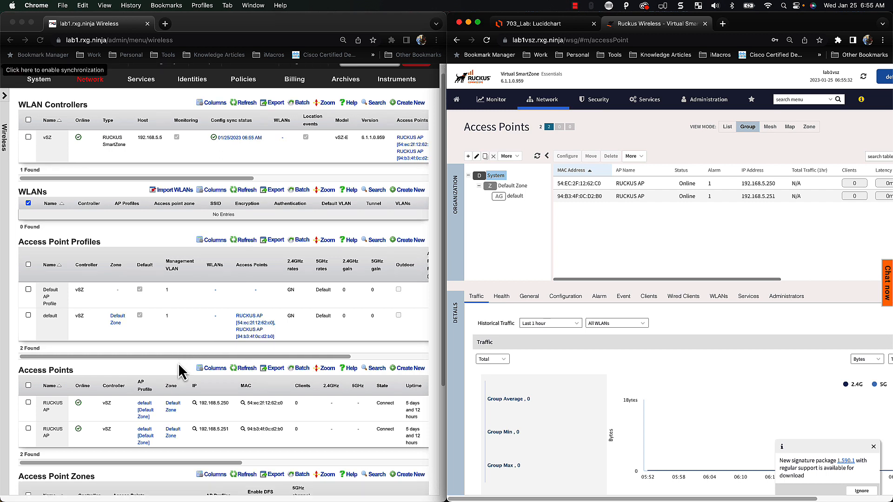
pyautogui.scroll(-1, 178, 363)
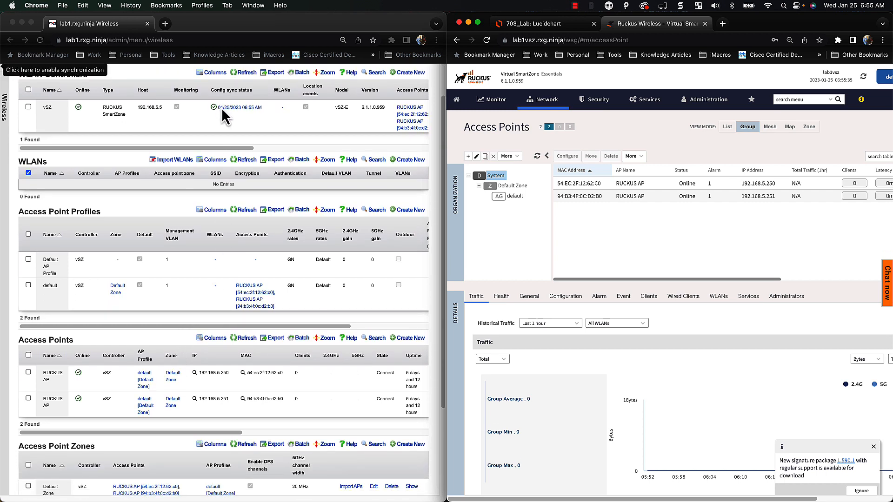
pyautogui.scroll(-1, 193, 342)
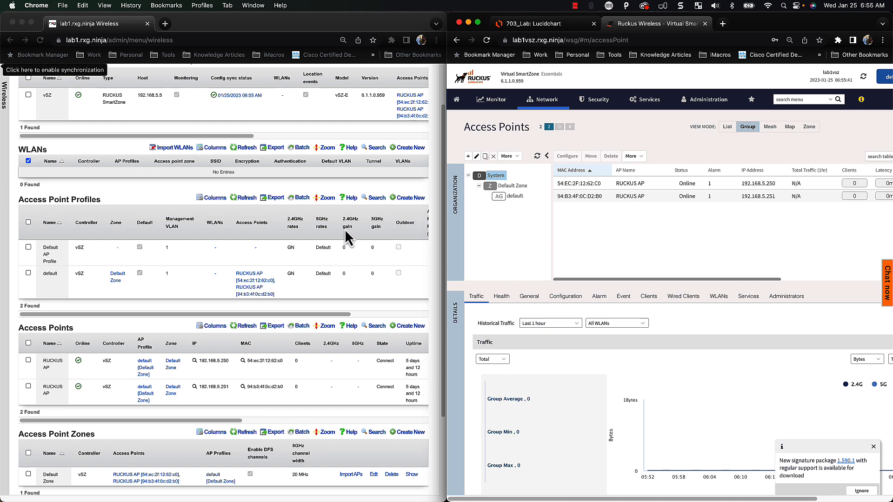
pyautogui.scroll(5, 216, 185)
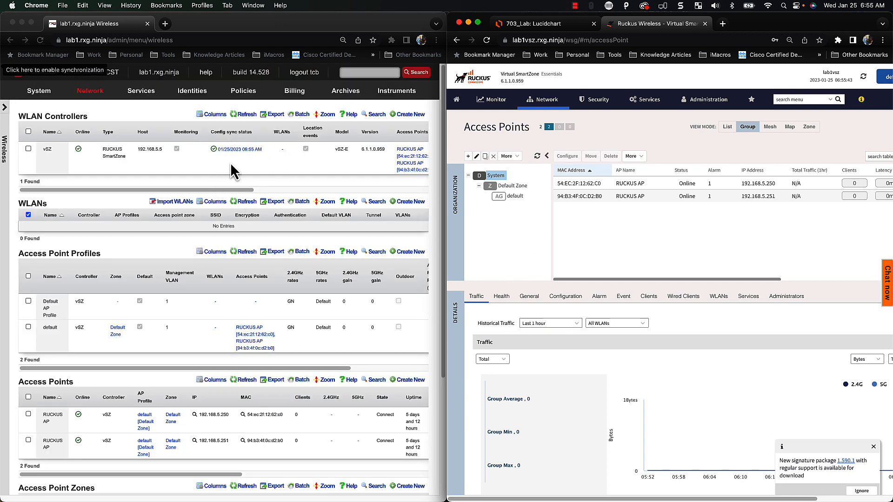
pyautogui.click(245, 114)
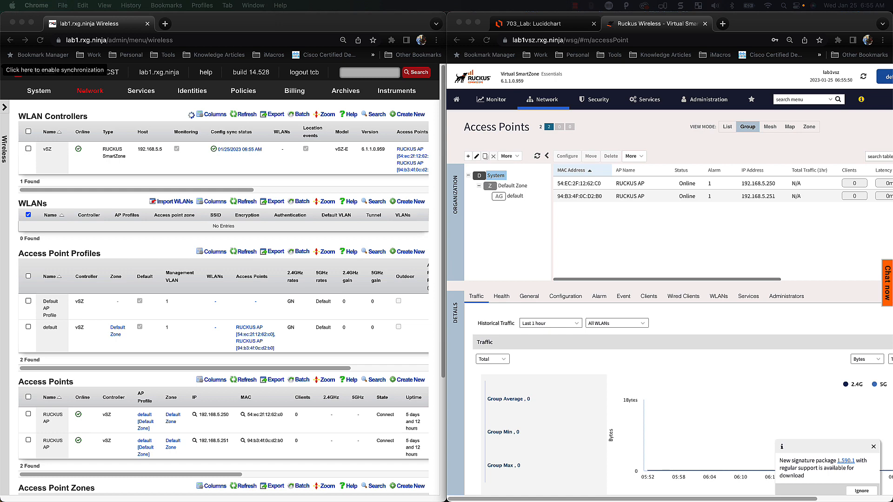
pyautogui.click(411, 201)
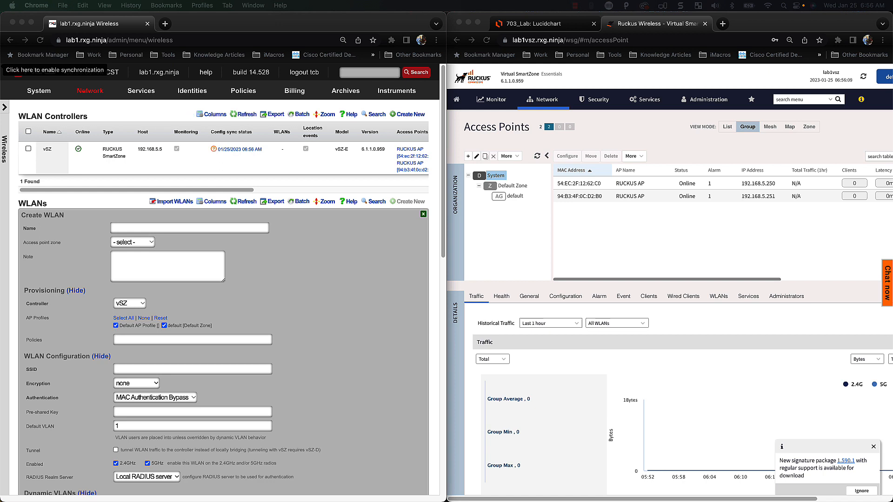
# Name the new WLAN lab1_management and assign it to Default Zone
pyautogui.click(156, 227)
pyautogui.write('lab1_management')
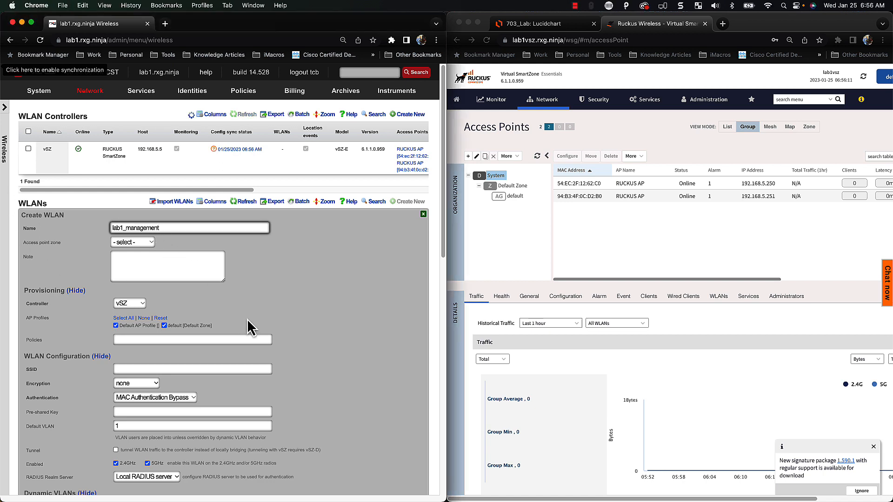
pyautogui.scroll(-1, 249, 308)
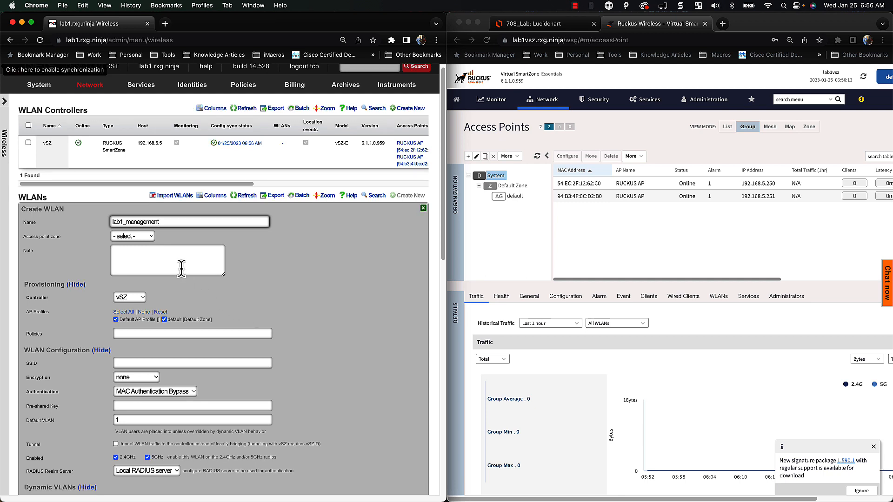
pyautogui.click(133, 236)
pyautogui.click(132, 247)
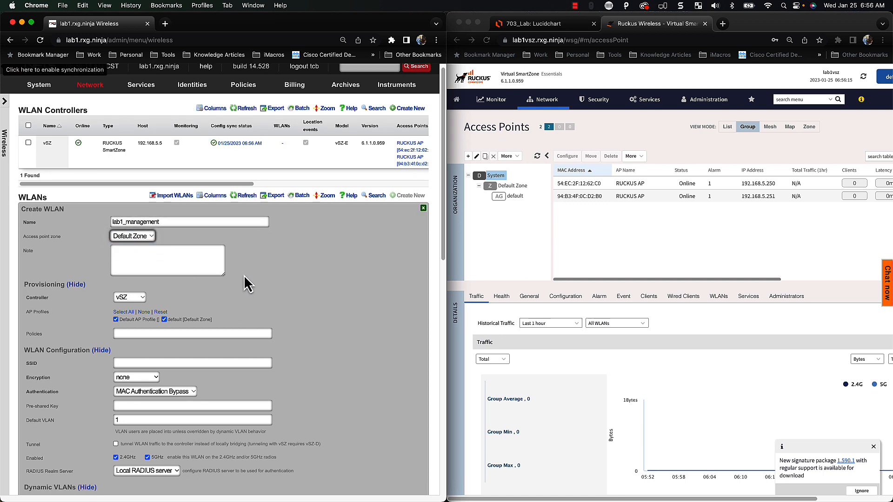
pyautogui.scroll(-3, 250, 278)
pyautogui.scroll(-3, 249, 278)
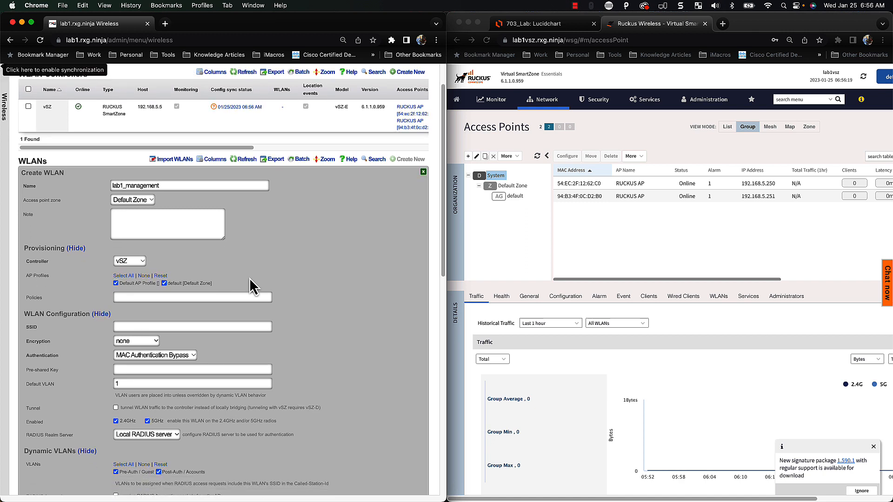
# Set the SSID to lab1_management with WPA2 encryption and no authentication
pyautogui.click(162, 327)
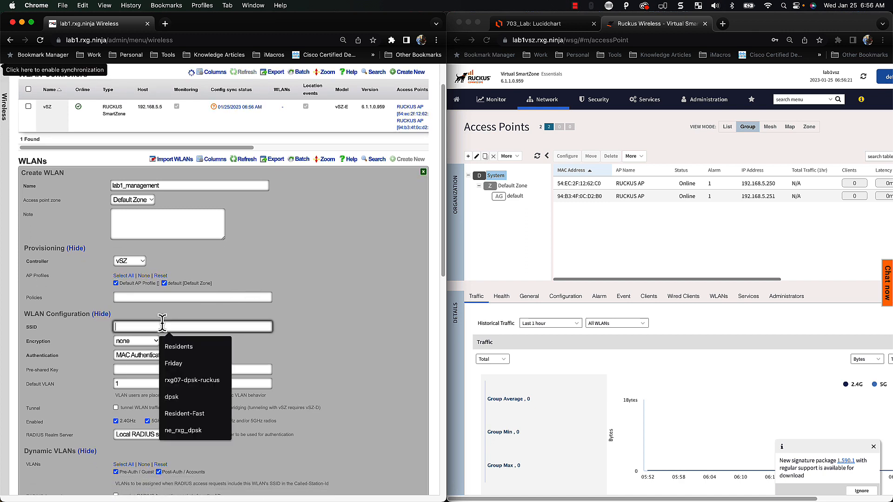
pyautogui.write('lab1_management')
pyautogui.click(316, 307)
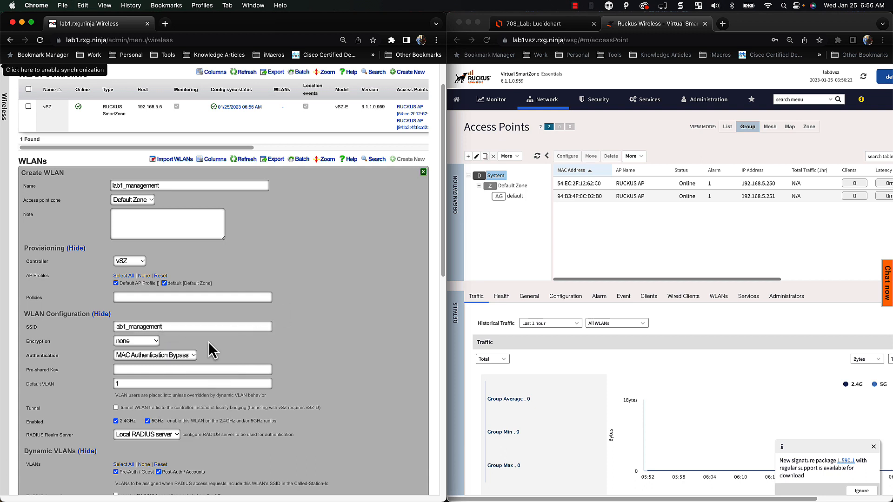
pyautogui.click(145, 345)
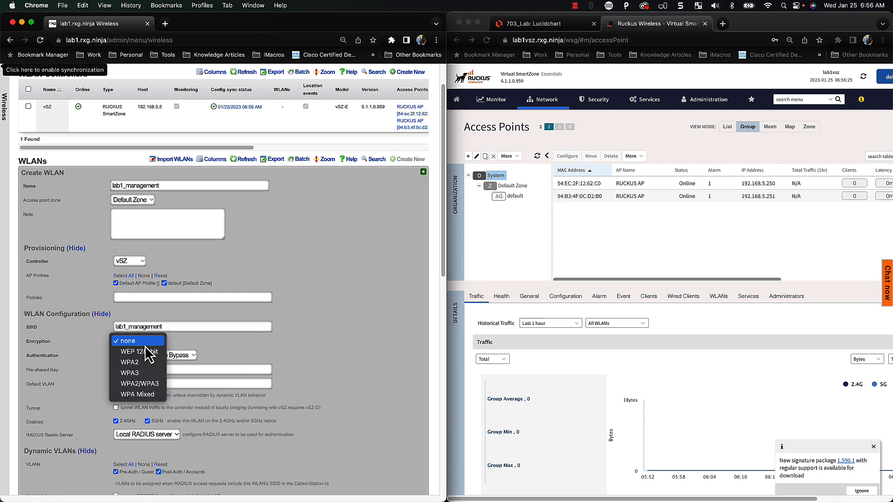
pyautogui.click(143, 365)
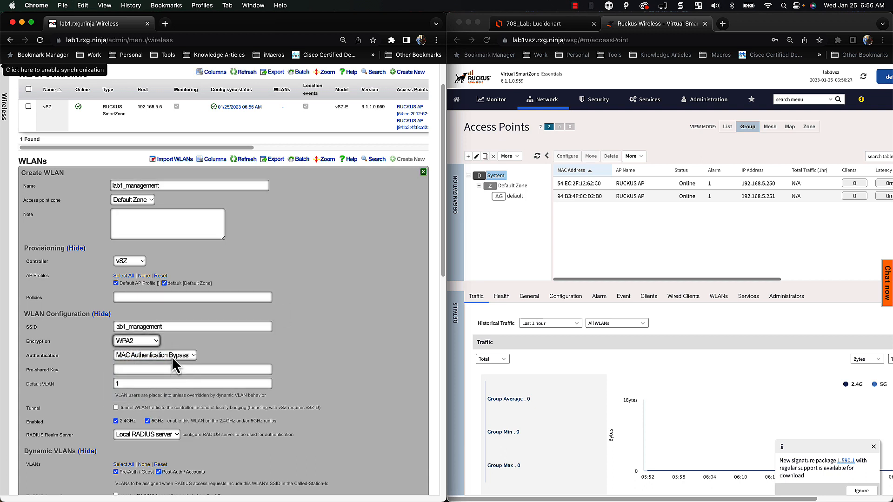
pyautogui.click(171, 356)
pyautogui.click(166, 346)
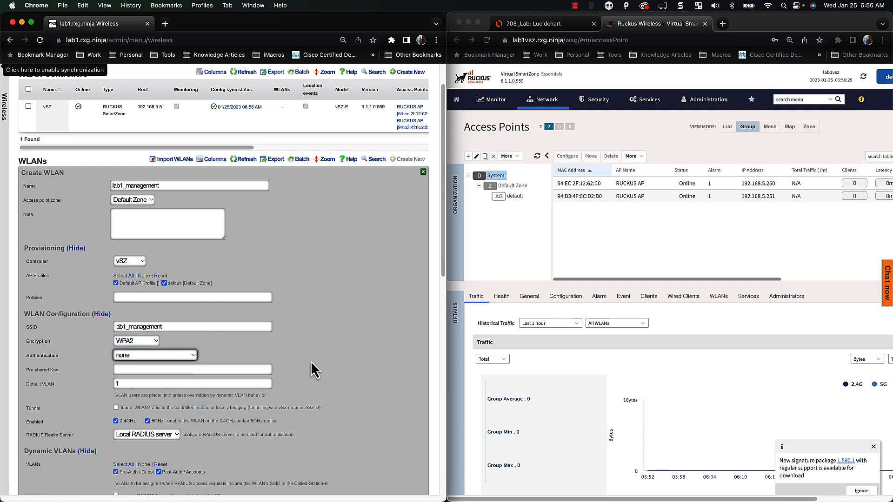
# Enter the WLAN's pre-shared key
pyautogui.scroll(-1, 315, 370)
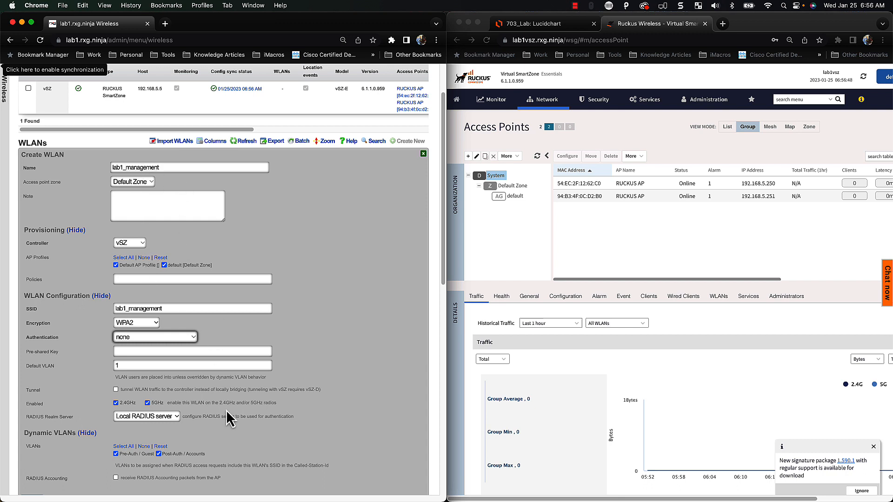
pyautogui.scroll(-2, 230, 416)
pyautogui.scroll(-1, 230, 416)
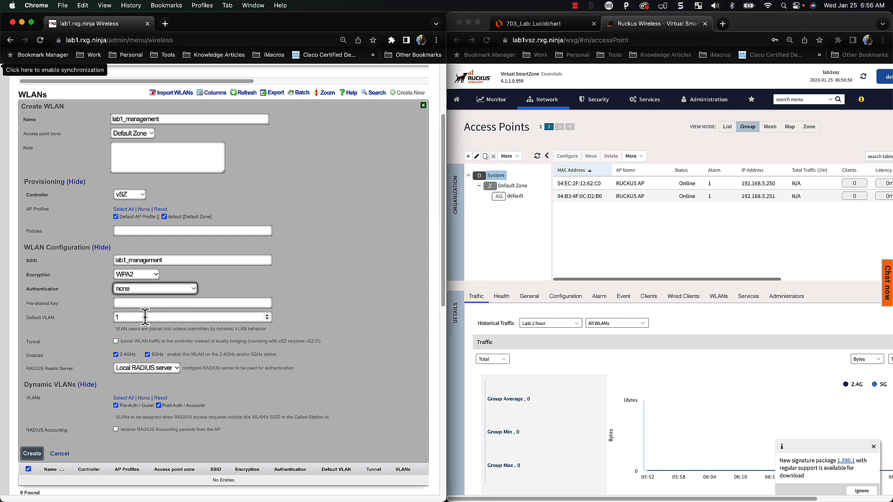
pyautogui.click(202, 303)
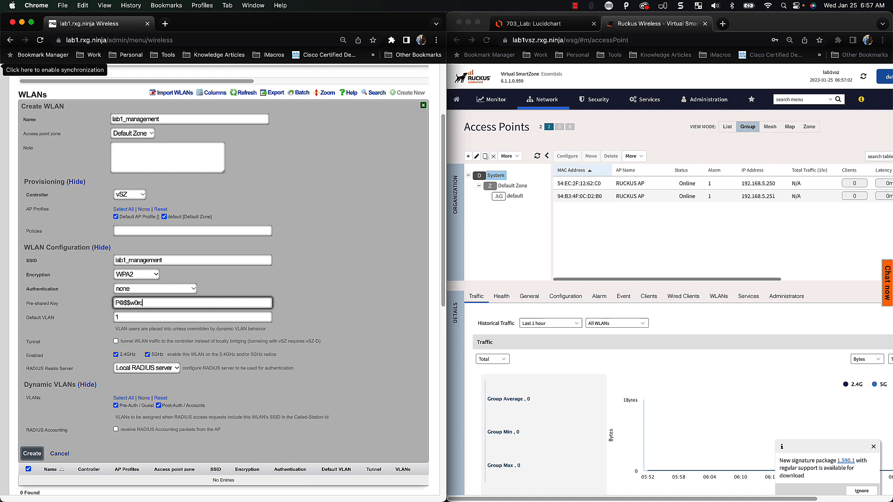
pyautogui.scroll(-3, 244, 326)
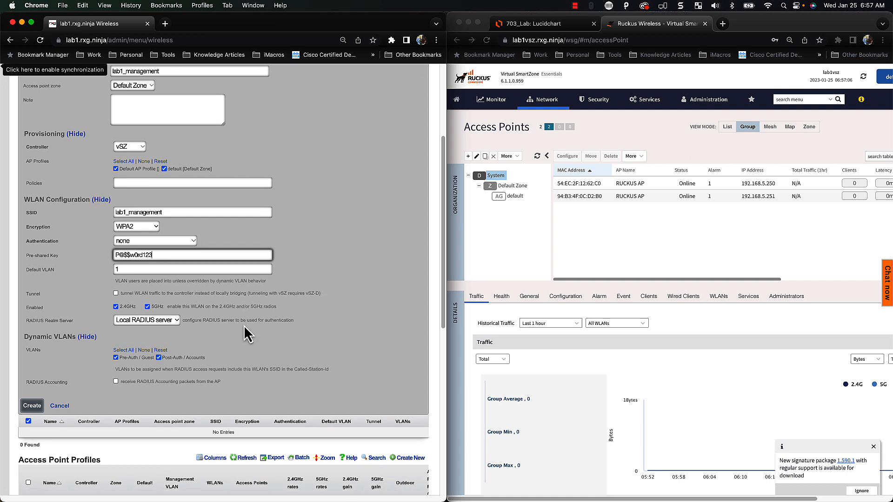
pyautogui.scroll(-1, 123, 314)
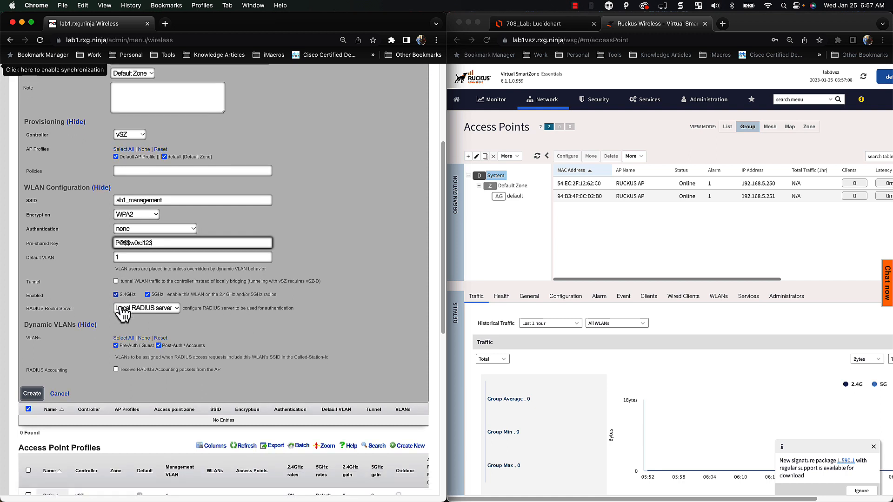
pyautogui.scroll(-1, 179, 313)
pyautogui.scroll(-1, 164, 320)
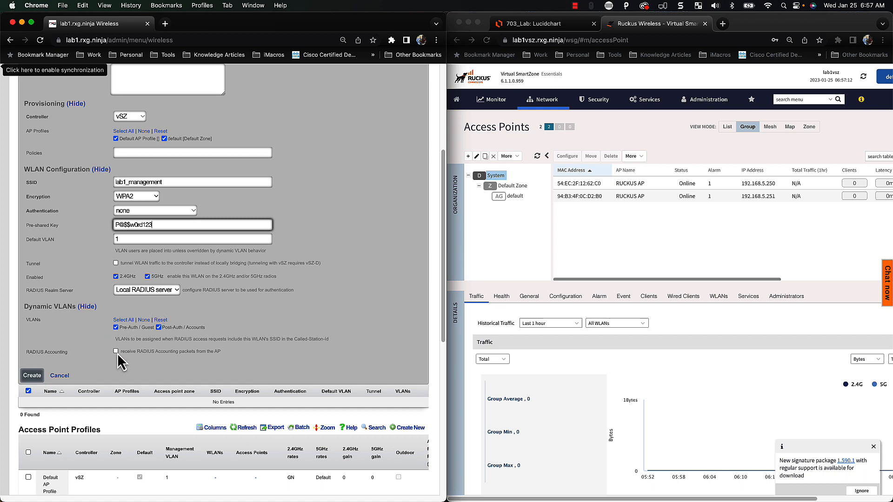
pyautogui.scroll(-1, 205, 372)
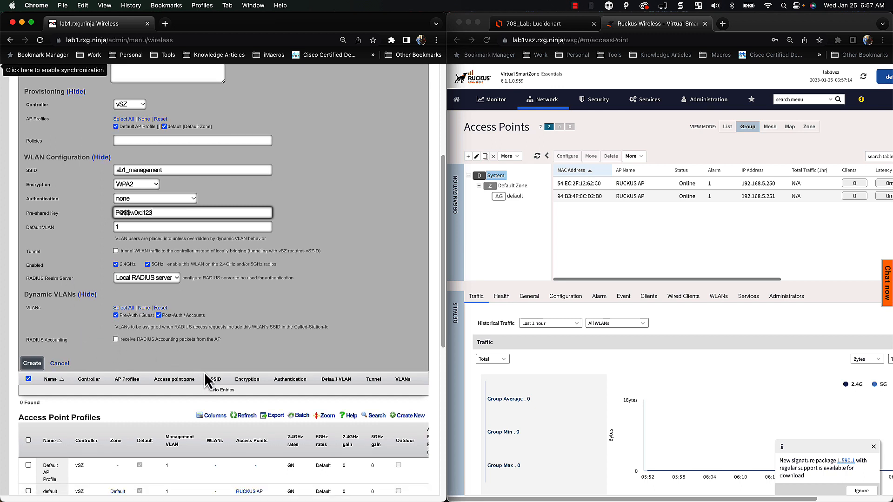
# Attempt to create the WLAN, then untick Default AP Profile after the zone error and review the profiles
pyautogui.click(32, 363)
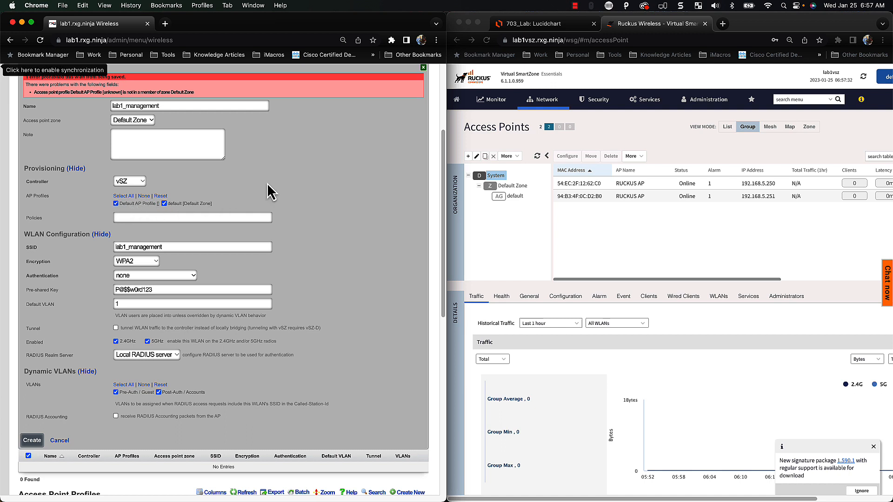
pyautogui.click(124, 205)
pyautogui.scroll(-5, 148, 235)
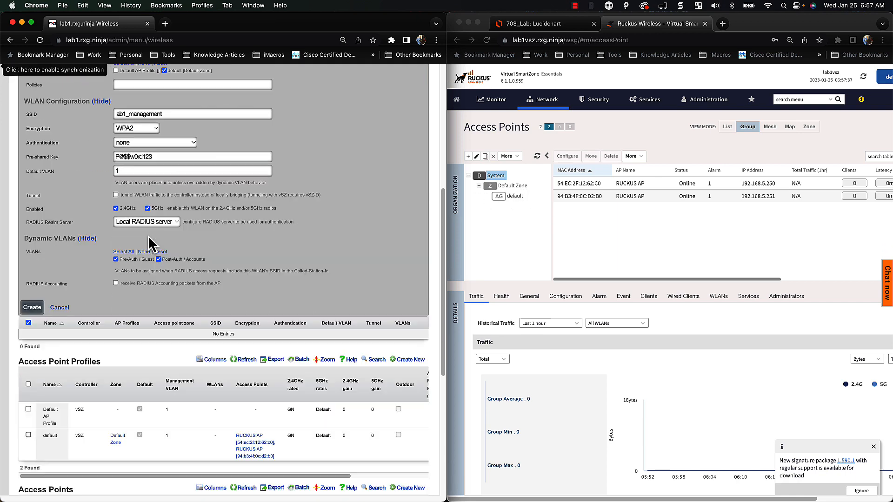
pyautogui.scroll(-4, 148, 236)
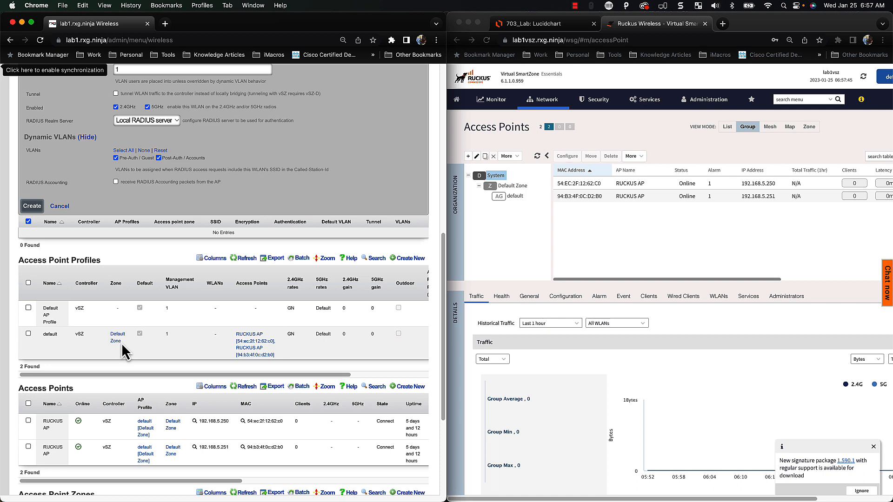
pyautogui.scroll(1, 124, 352)
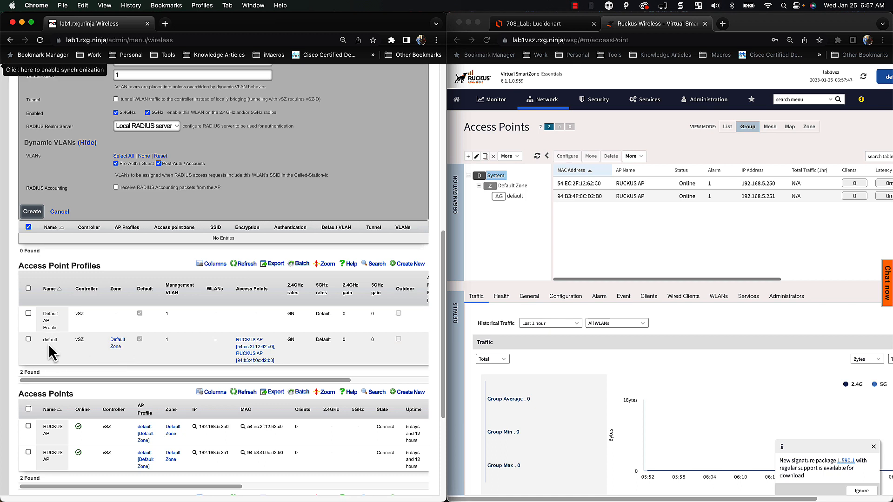
pyautogui.scroll(3, 121, 381)
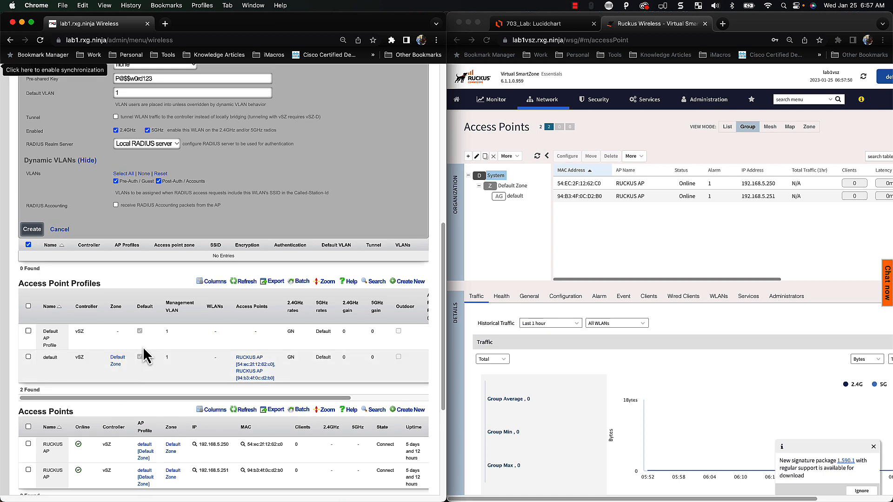
pyautogui.scroll(5, 116, 360)
pyautogui.scroll(15, 116, 361)
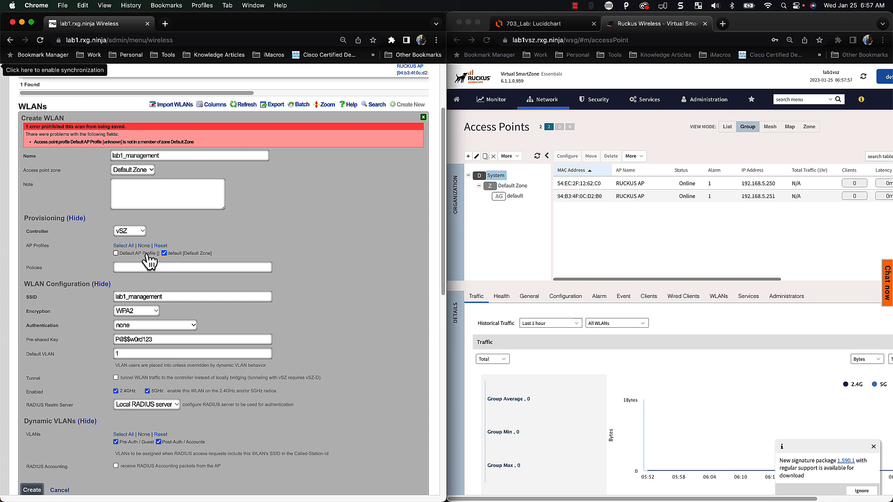
pyautogui.scroll(-1, 95, 275)
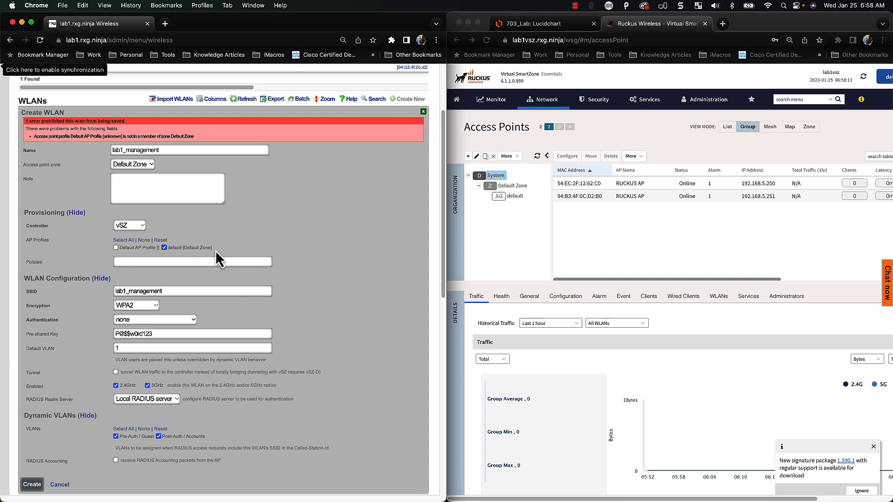
pyautogui.scroll(-3, 189, 255)
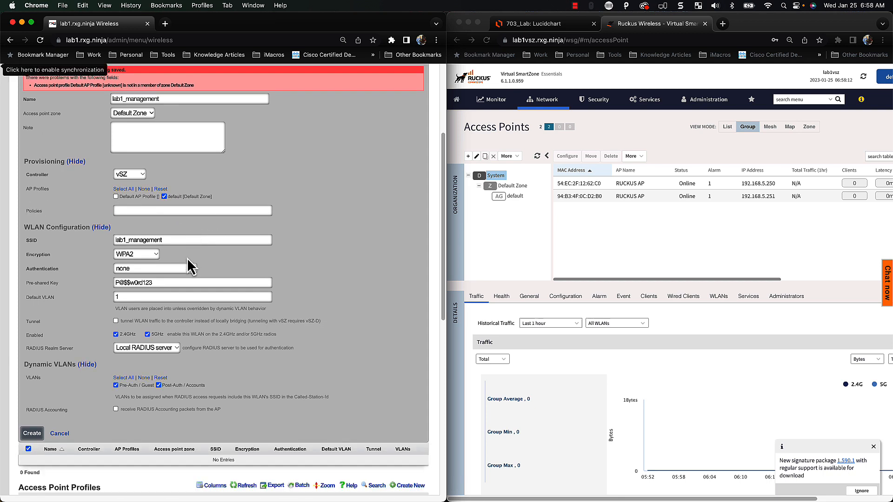
# Resubmit the lab1_management WLAN so it saves successfully
pyautogui.click(33, 436)
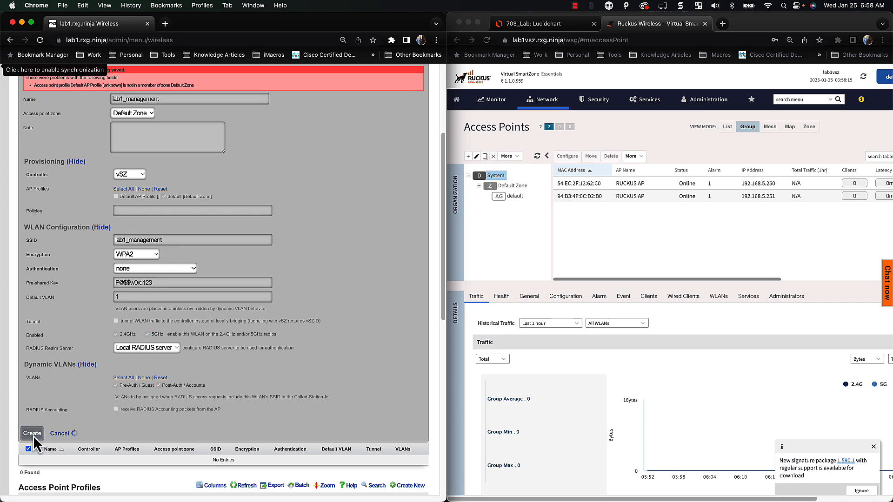
pyautogui.scroll(1, 245, 398)
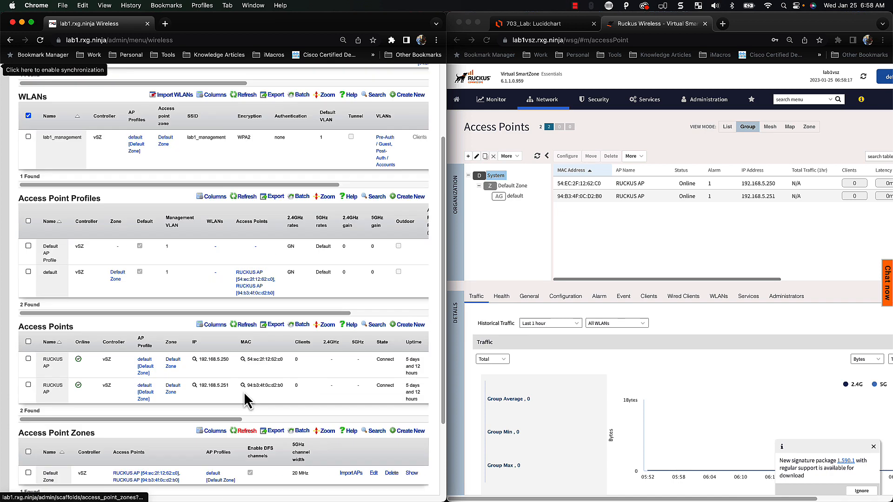
pyautogui.scroll(2, 263, 205)
pyautogui.scroll(2, 263, 204)
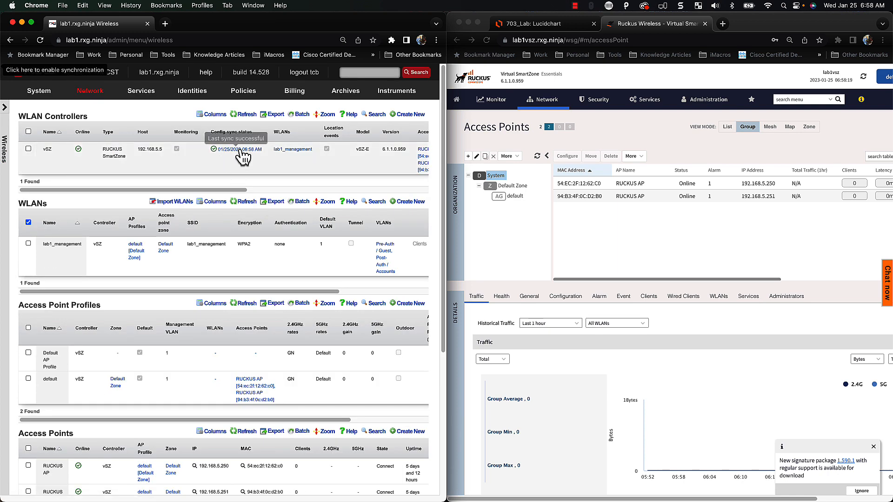
# Check SmartZone's Wireless LANs page for the provisioned lab1_management WLAN
pyautogui.click(538, 161)
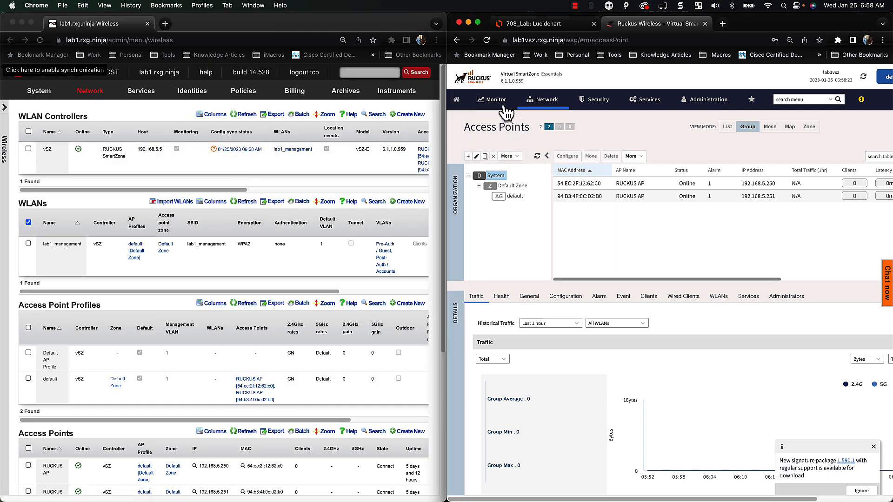
pyautogui.click(534, 106)
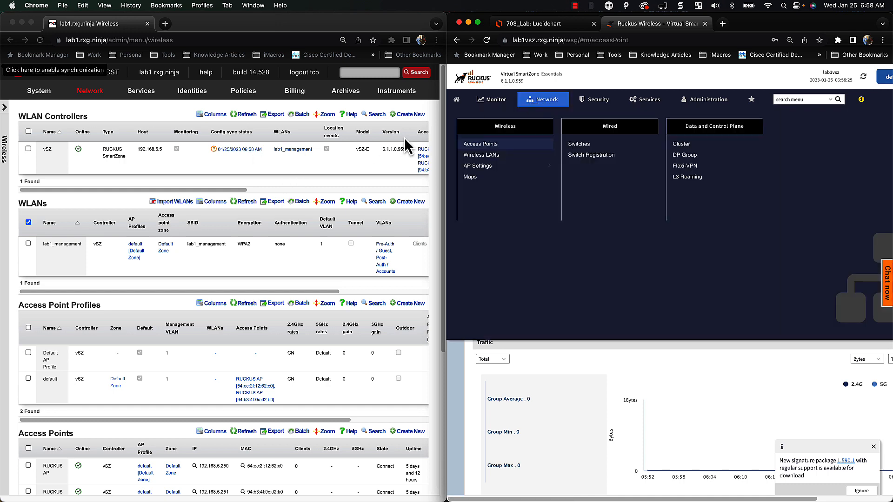
pyautogui.click(483, 157)
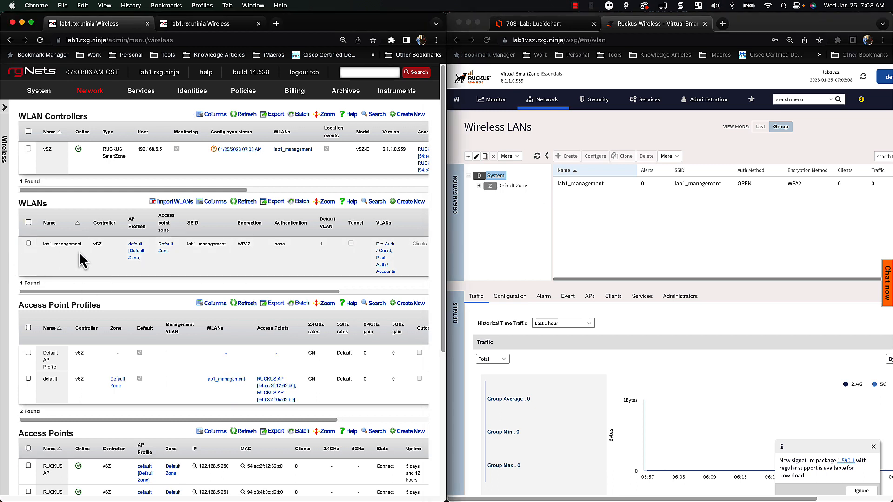
# Start a new WLAN named Residents in Default Zone, excluding the Default AP Profile
pyautogui.click(408, 203)
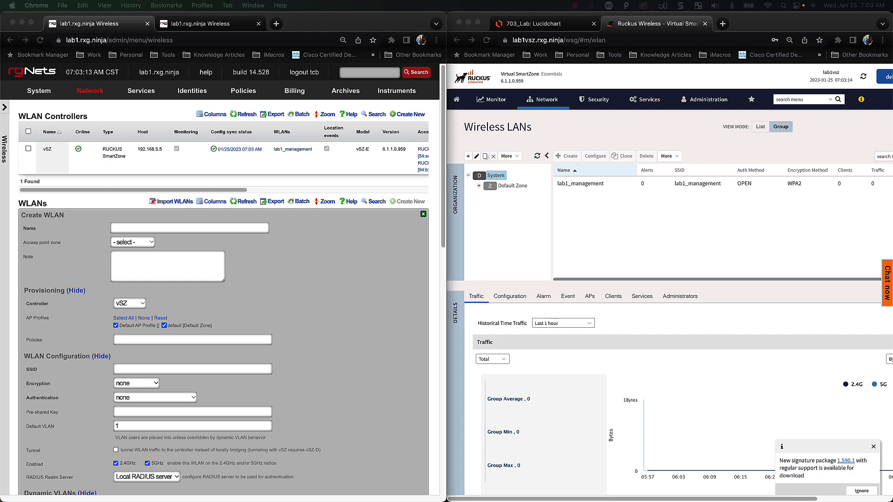
pyautogui.click(192, 230)
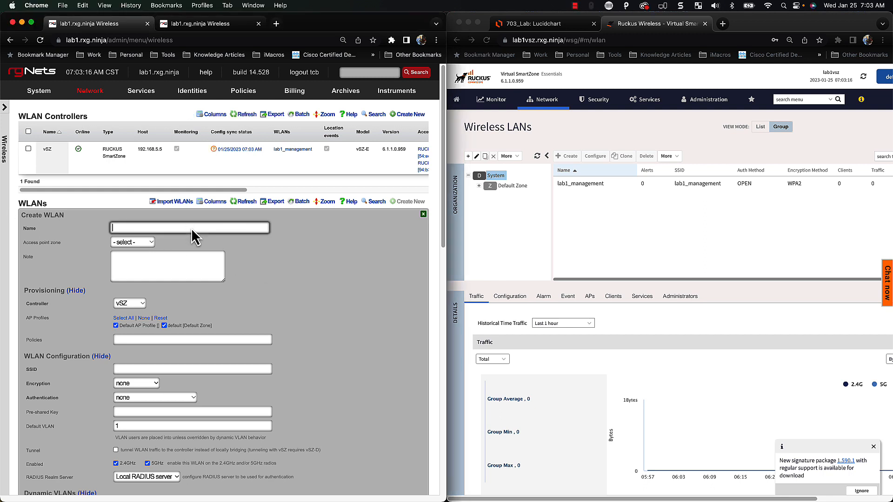
pyautogui.write('Residents')
pyautogui.press('Tab')
pyautogui.click(144, 244)
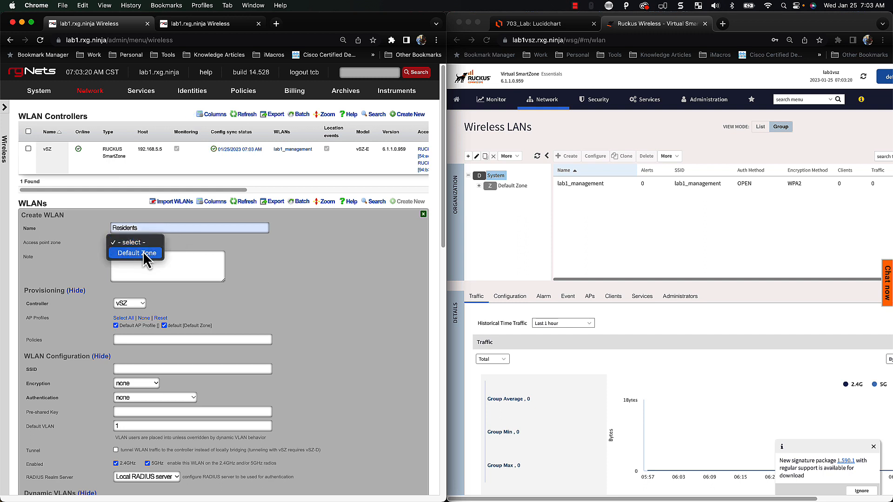
pyautogui.click(147, 256)
pyautogui.scroll(-2, 218, 298)
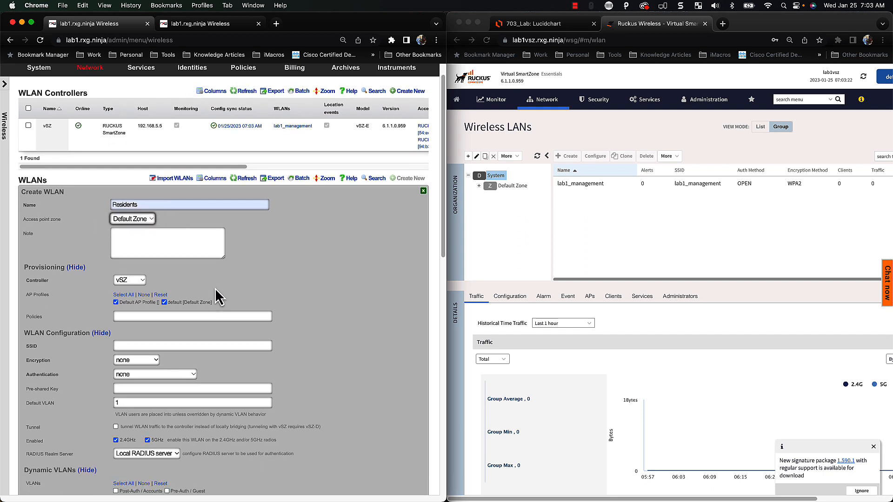
pyautogui.scroll(-1, 137, 294)
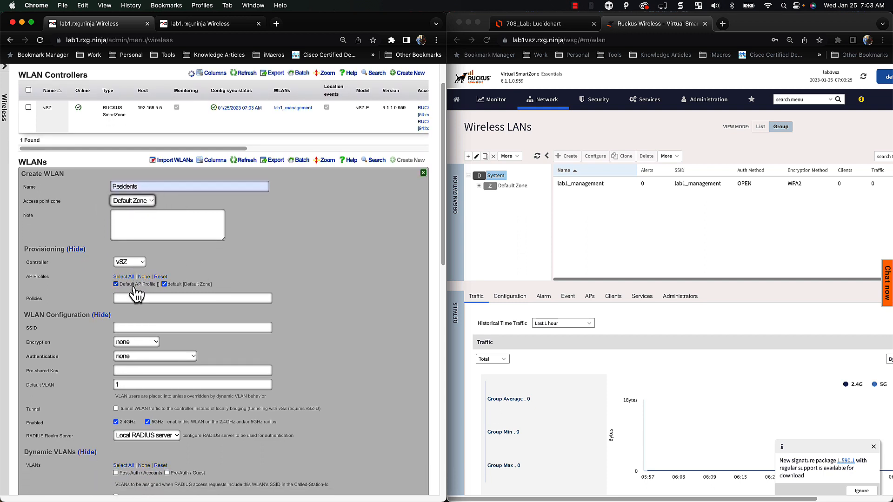
pyautogui.scroll(-1, 137, 294)
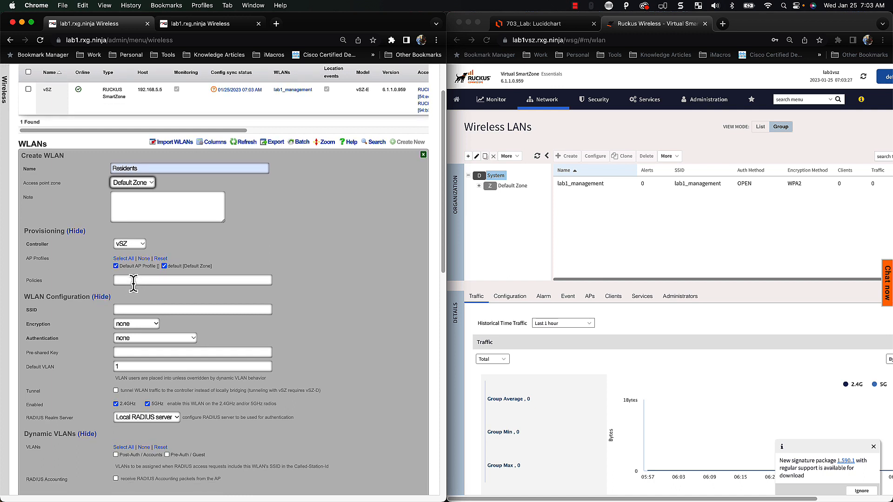
pyautogui.click(138, 276)
pyautogui.click(137, 270)
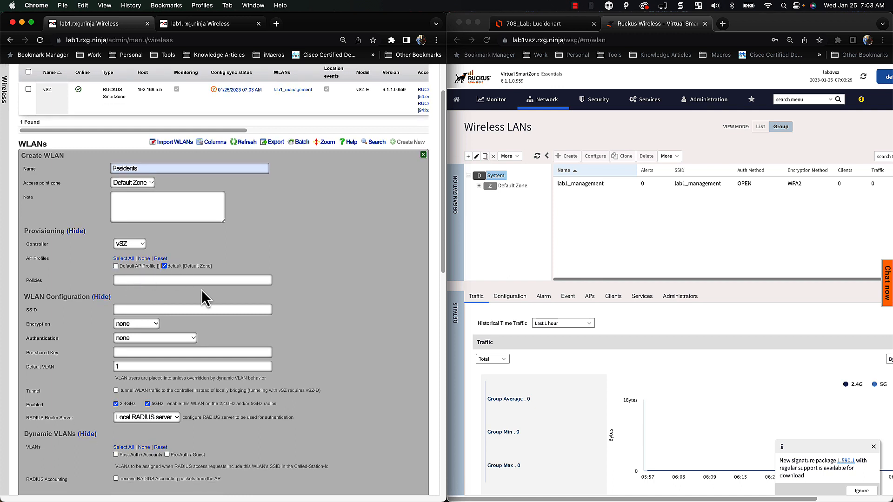
# Add the Free, Premium, Business and Basic policies to the Residents WLAN
pyautogui.scroll(-3, 216, 292)
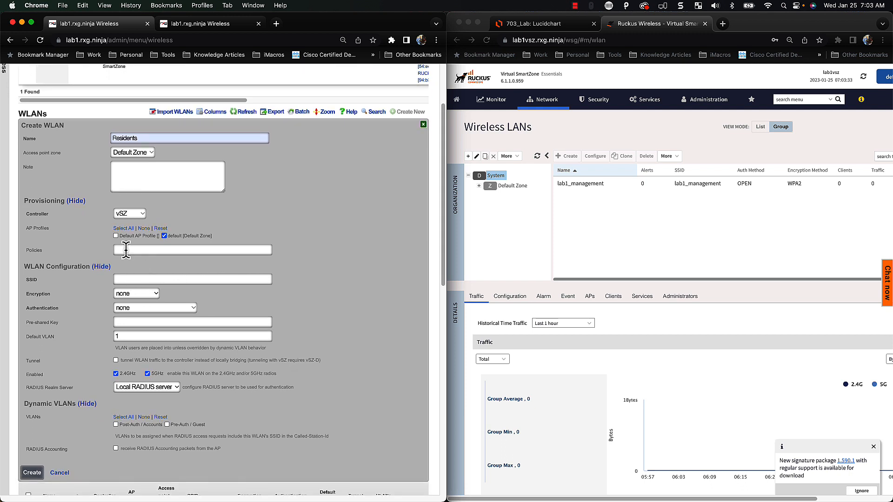
pyautogui.click(126, 250)
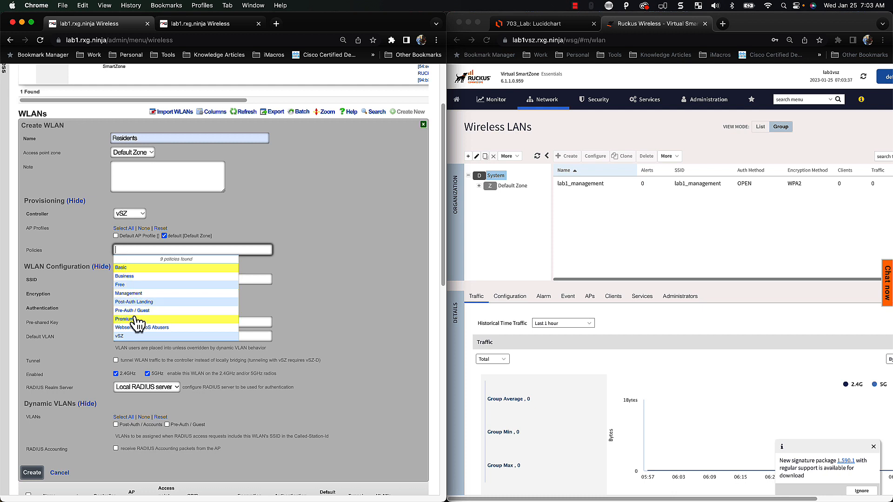
pyautogui.click(128, 285)
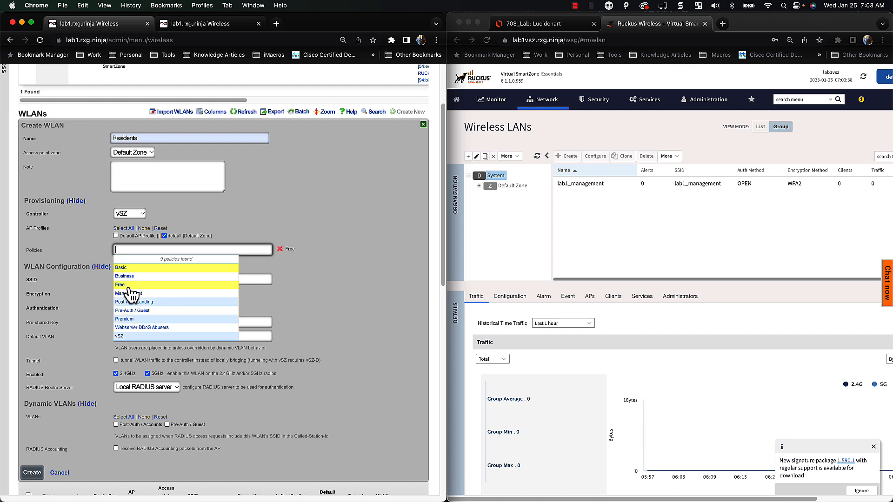
pyautogui.click(135, 320)
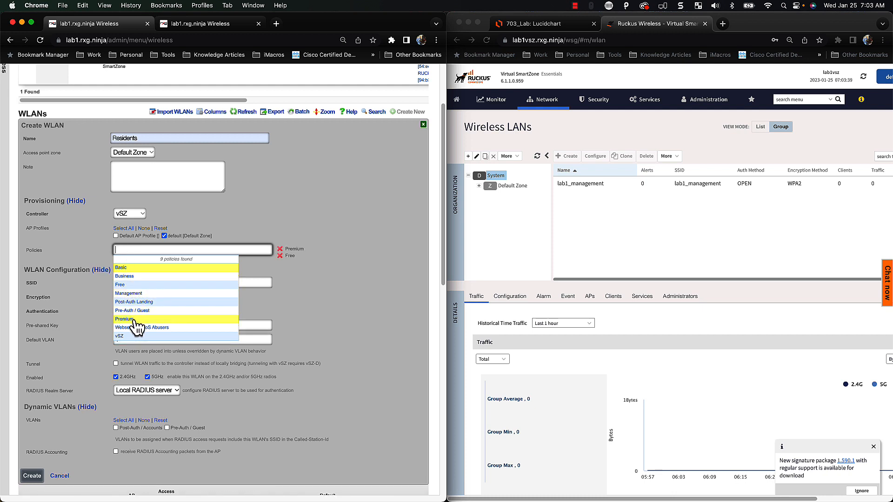
pyautogui.click(126, 277)
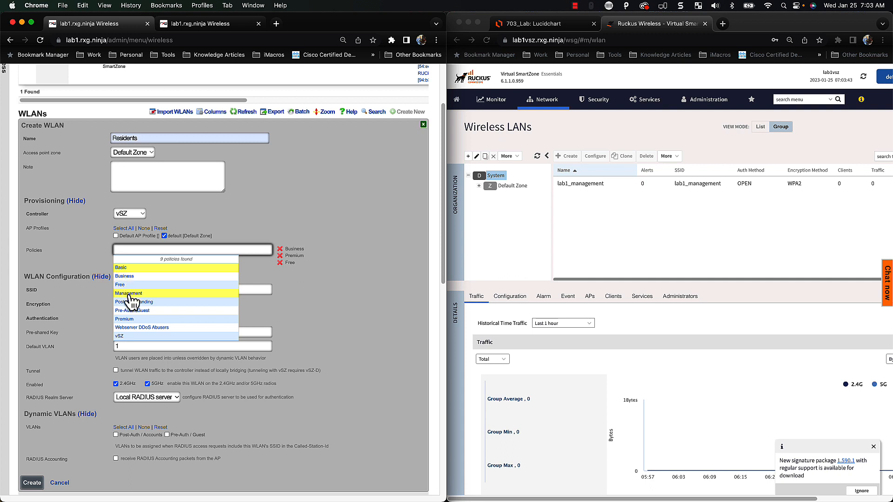
pyautogui.click(122, 268)
pyautogui.click(362, 292)
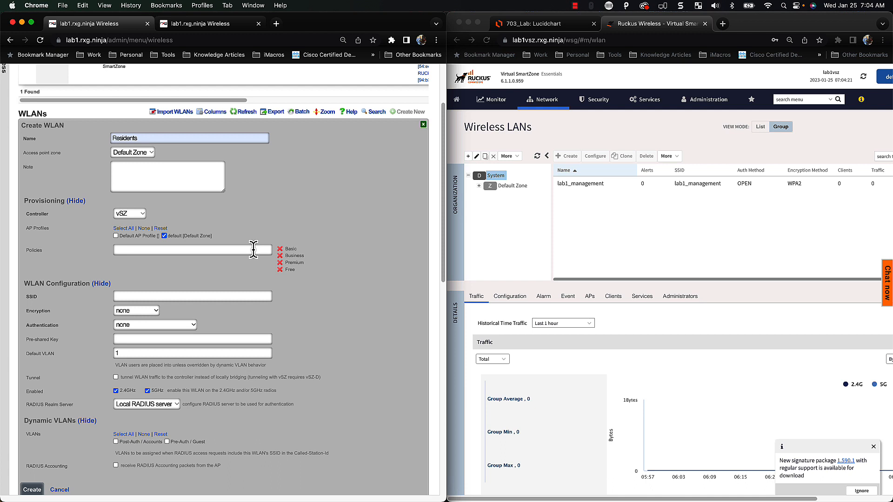
# Set the SSID to Residents with WPA2 encryption and Multiple PSK authentication
pyautogui.scroll(-2, 251, 256)
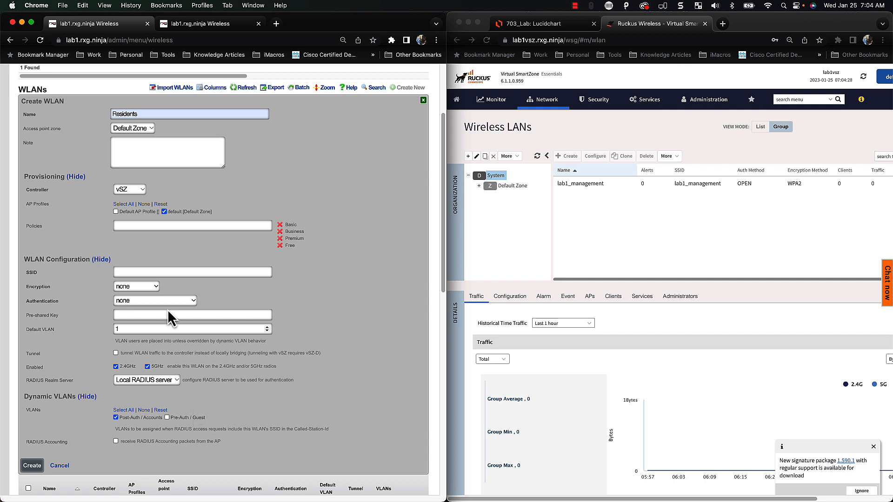
pyautogui.doubleClick(153, 113)
pyautogui.press('cmd+c')
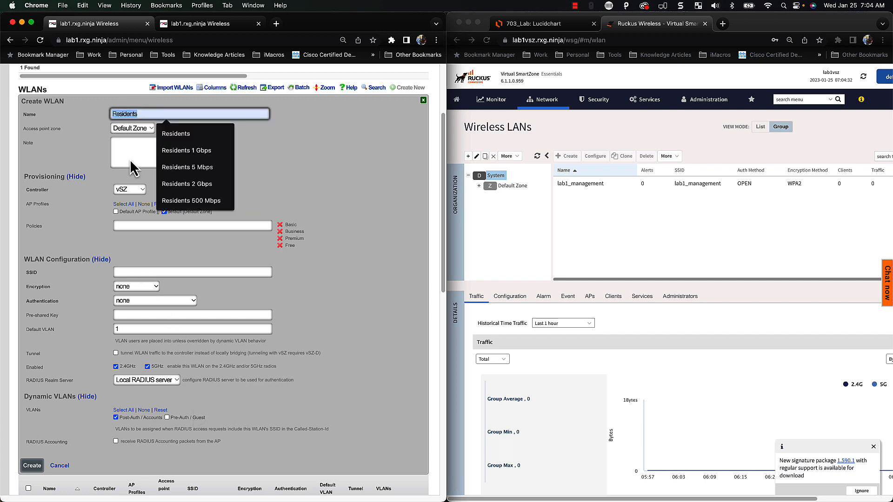
pyautogui.click(128, 272)
pyautogui.press('cmd+v')
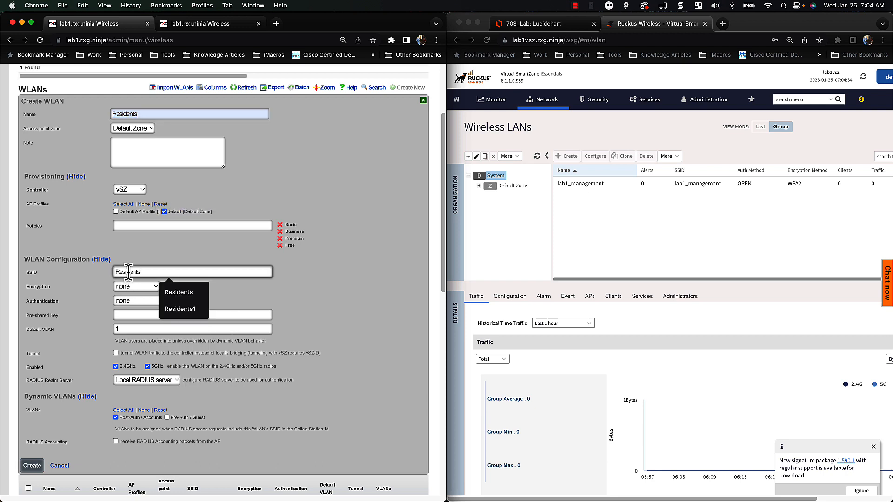
pyautogui.click(135, 286)
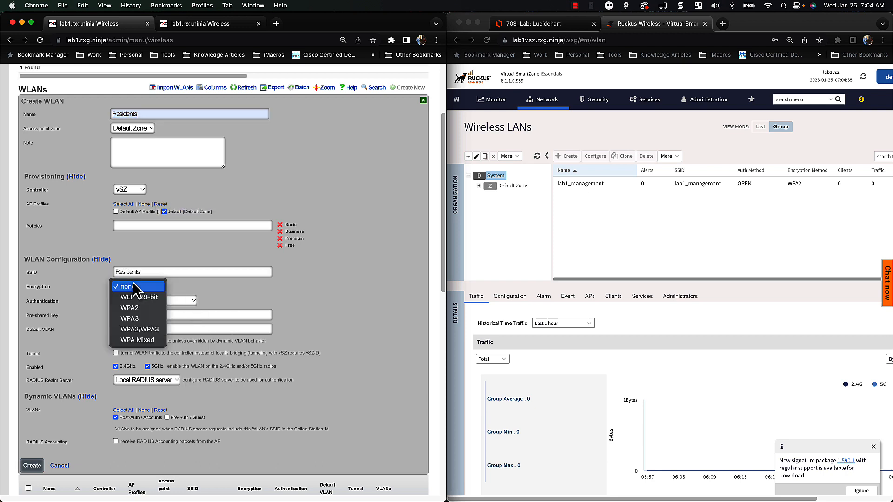
pyautogui.click(145, 311)
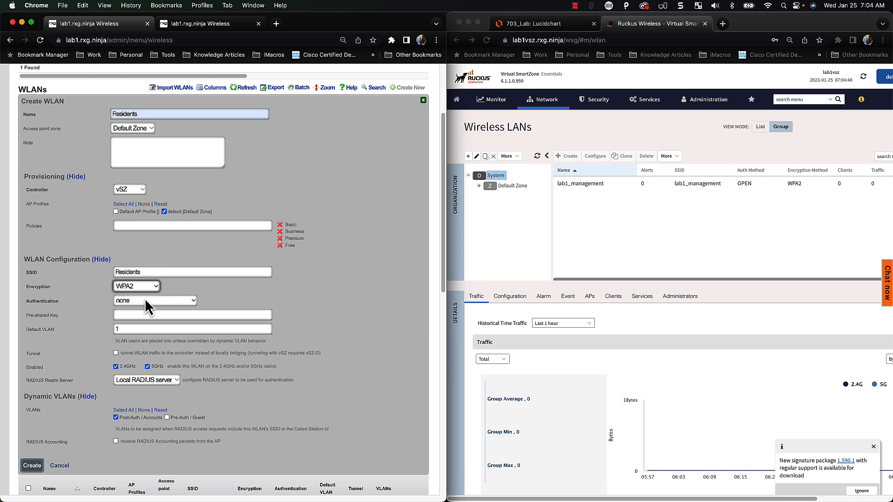
pyautogui.click(146, 303)
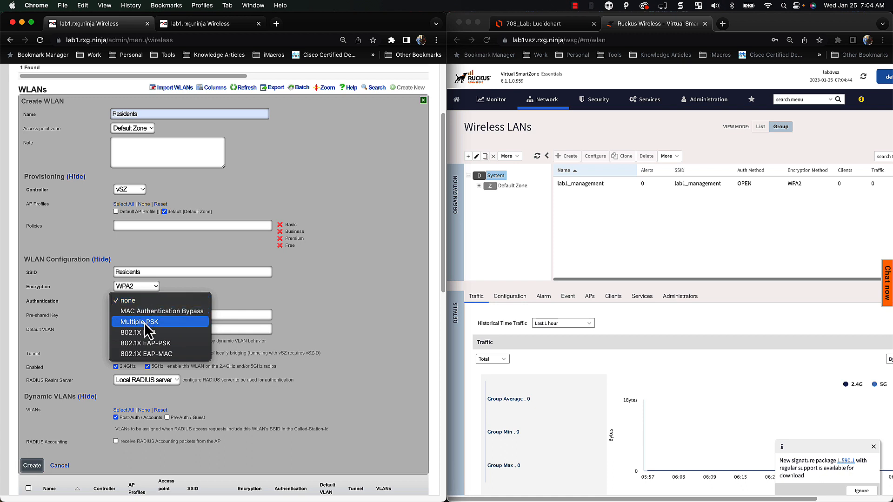
pyautogui.click(147, 322)
pyautogui.click(150, 318)
pyautogui.click(312, 305)
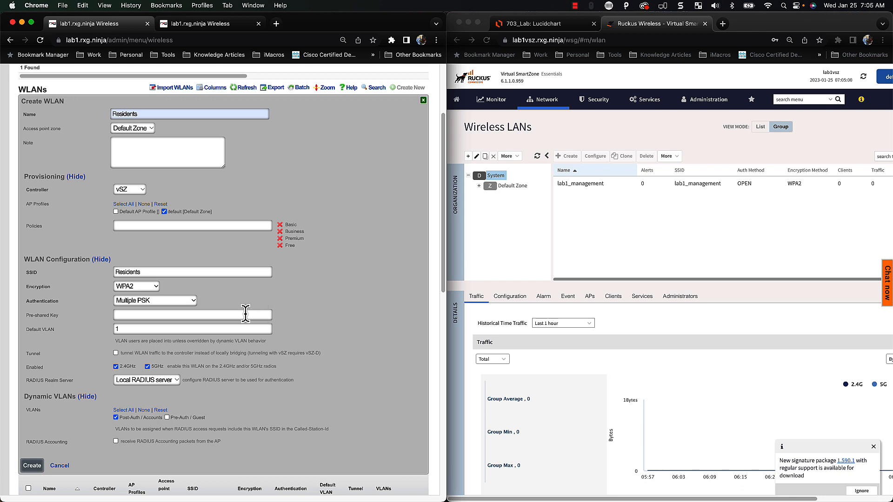
# Keep Local RADIUS server as realm server and enable receiving RADIUS accounting packets
pyautogui.scroll(-1, 279, 320)
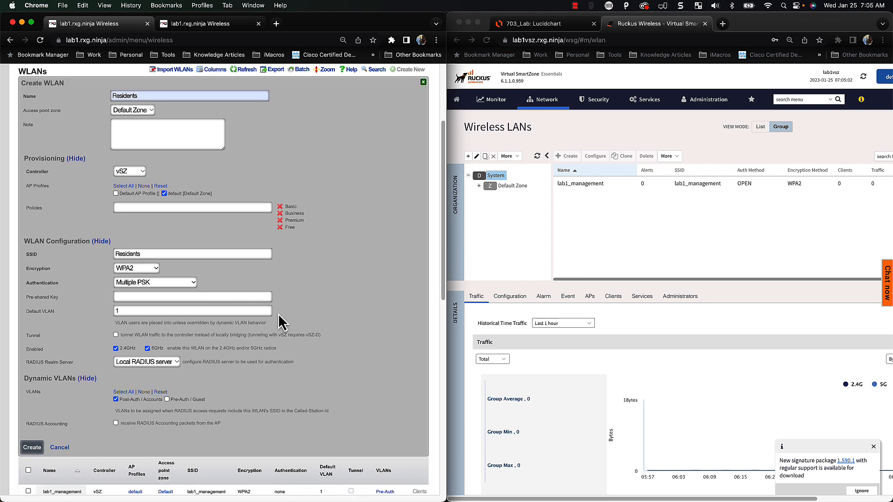
pyautogui.scroll(-1, 281, 322)
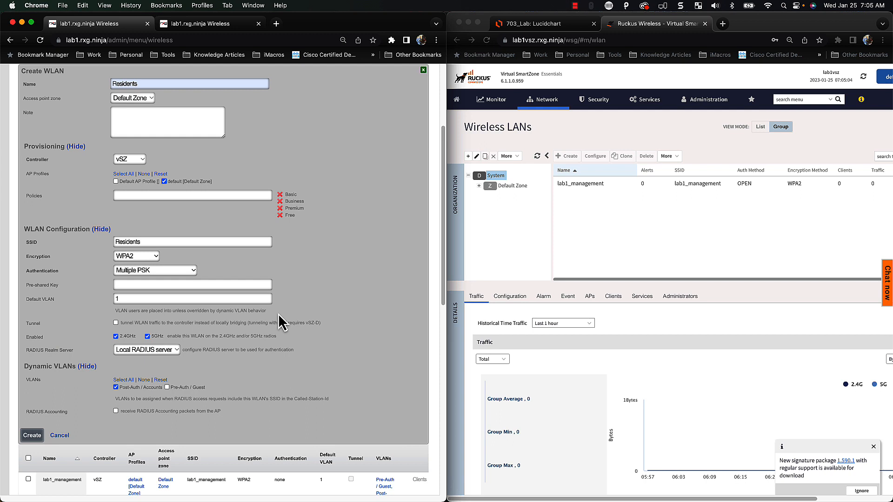
pyautogui.scroll(-1, 278, 314)
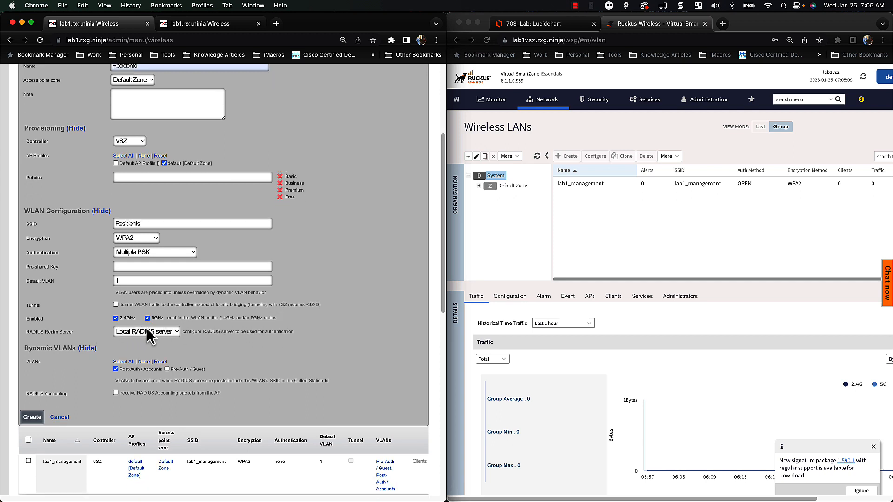
pyautogui.scroll(-1, 170, 352)
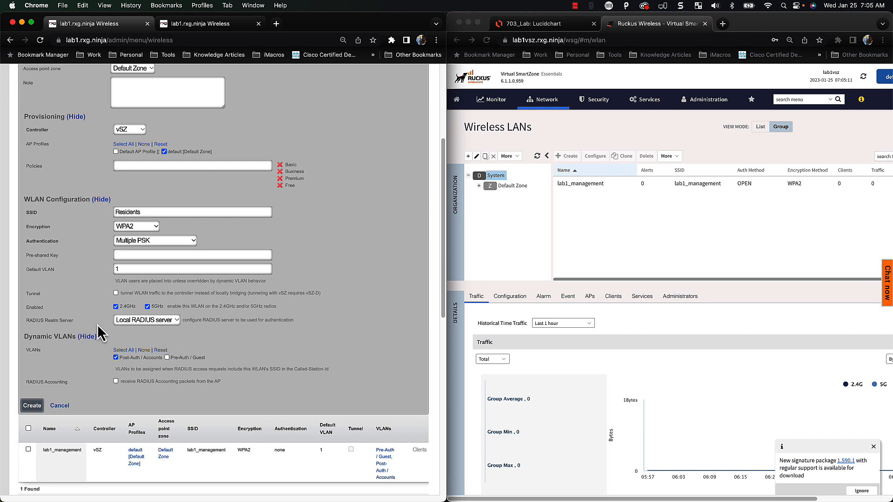
pyautogui.click(175, 326)
pyautogui.click(249, 335)
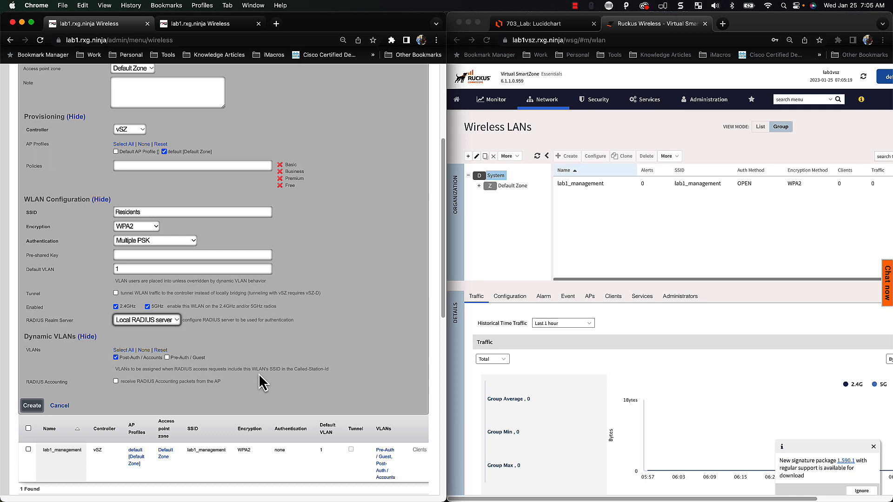
pyautogui.click(116, 381)
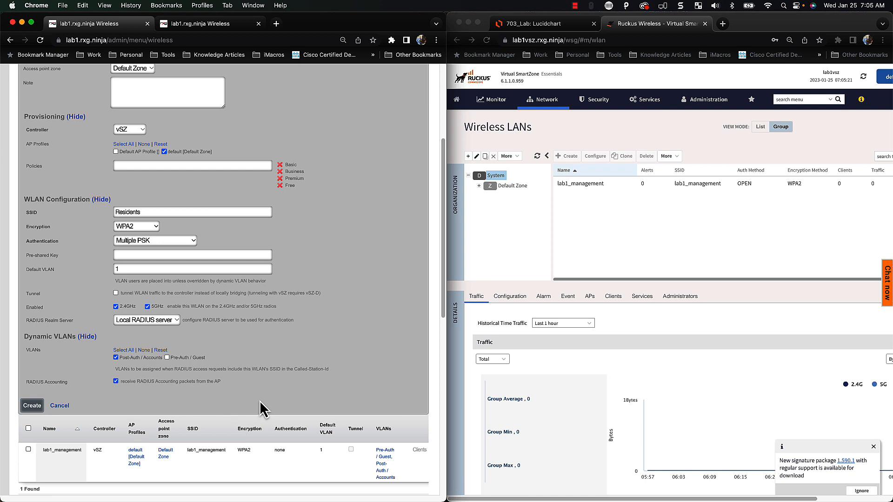
pyautogui.scroll(-1, 260, 410)
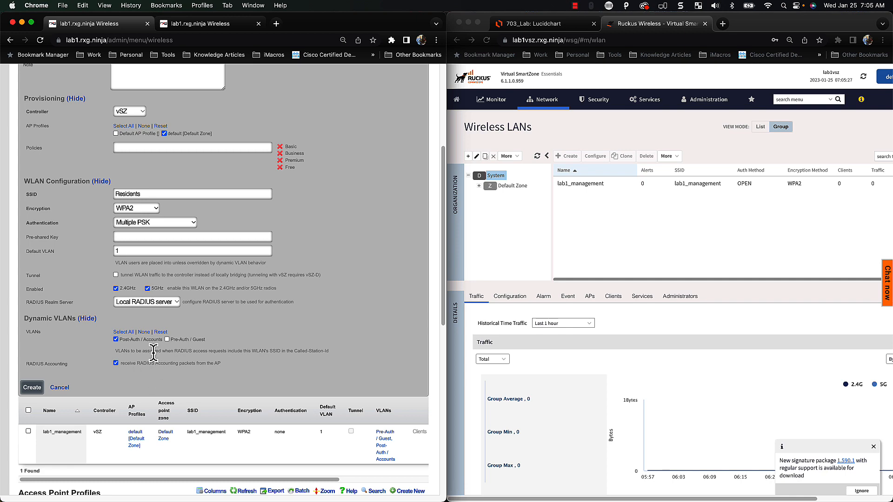
# Save the Residents WLAN so it appears in the WLANs list
pyautogui.click(32, 389)
pyautogui.scroll(4, 188, 392)
pyautogui.scroll(-5, 188, 391)
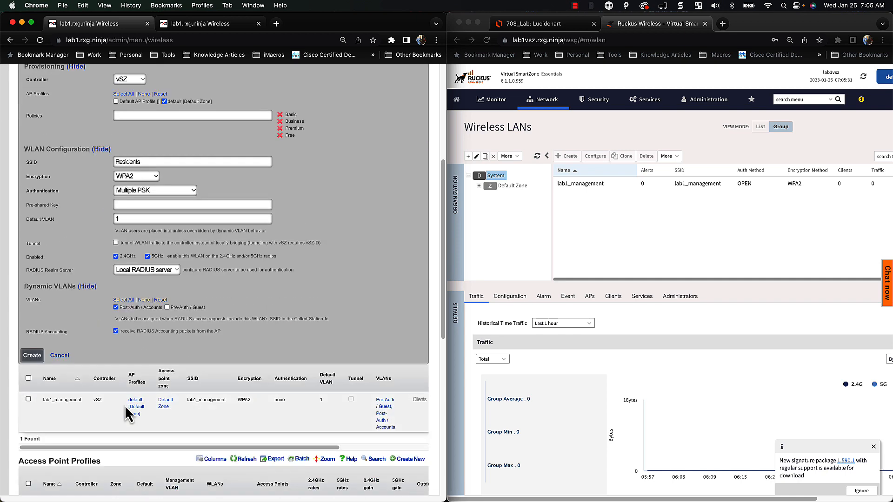
pyautogui.scroll(5, 274, 375)
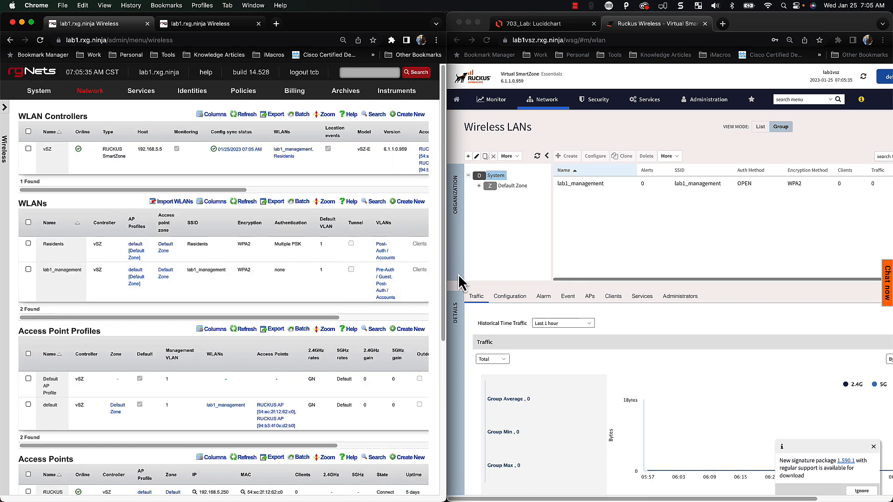
pyautogui.click(538, 158)
# Refresh the Wireless LANs grid until Residents appears beside lab1_management, then select Residents
pyautogui.click(537, 157)
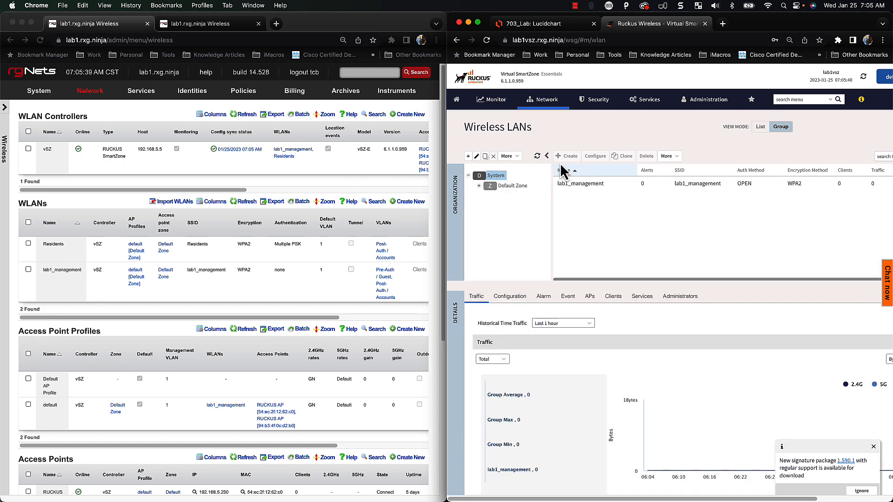
pyautogui.click(537, 157)
pyautogui.click(537, 157)
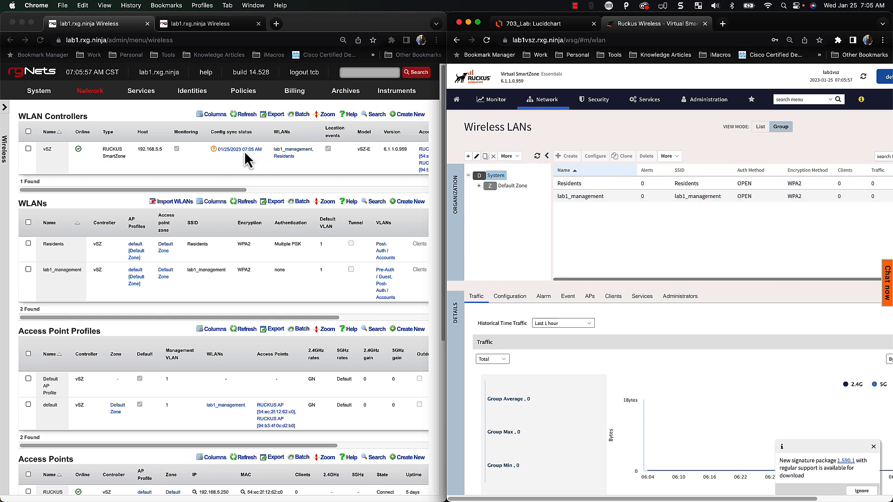
pyautogui.click(537, 157)
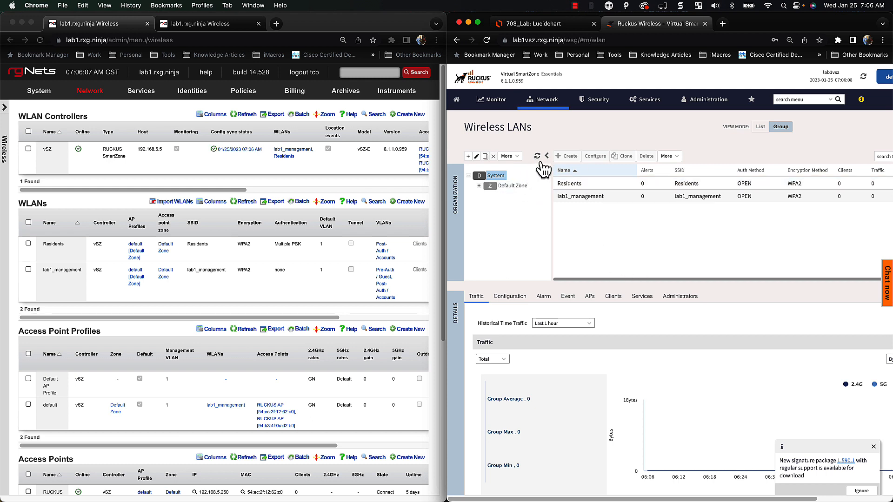
pyautogui.click(538, 157)
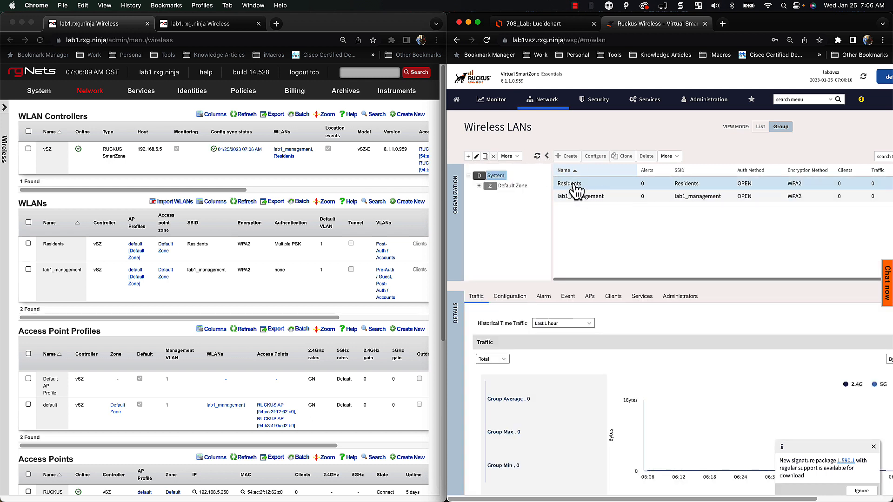
pyautogui.click(571, 184)
pyautogui.click(593, 157)
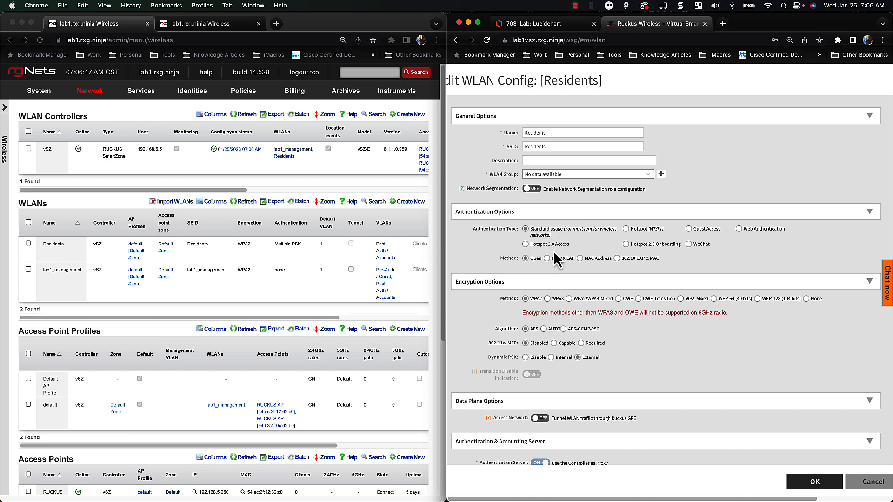
pyautogui.scroll(-1, 567, 269)
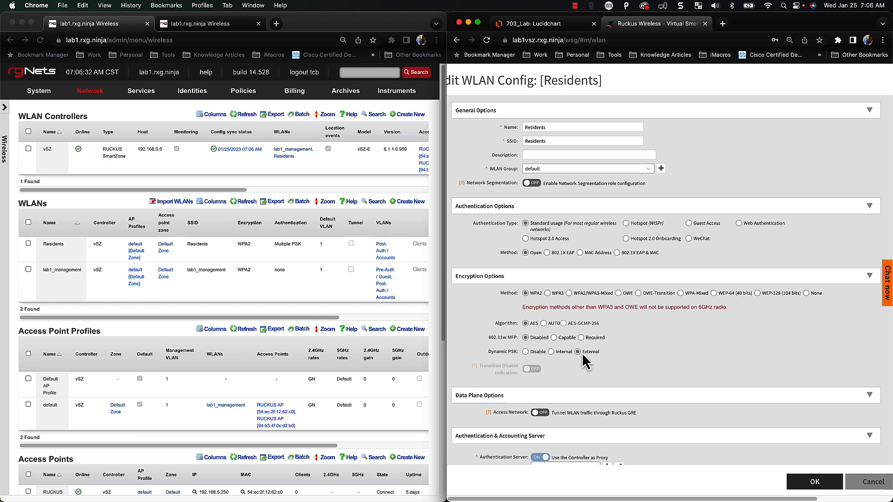
pyautogui.scroll(-1, 583, 362)
pyautogui.scroll(-1, 607, 340)
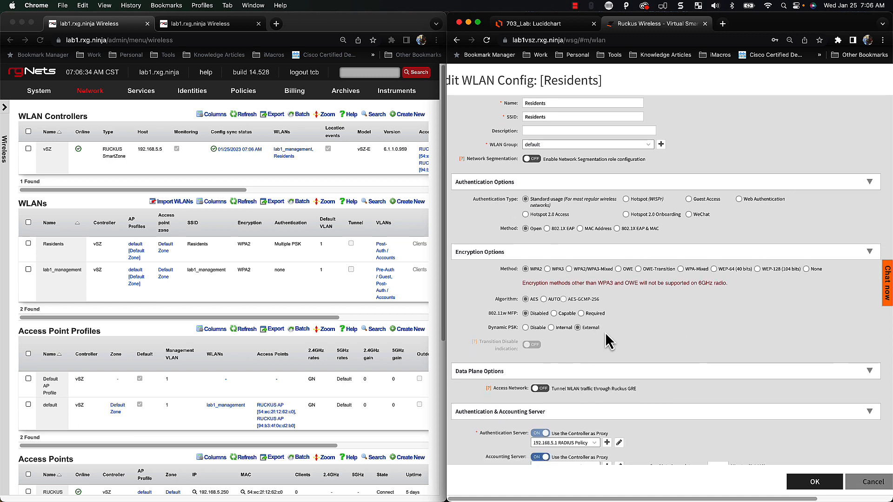
pyautogui.scroll(-3, 606, 342)
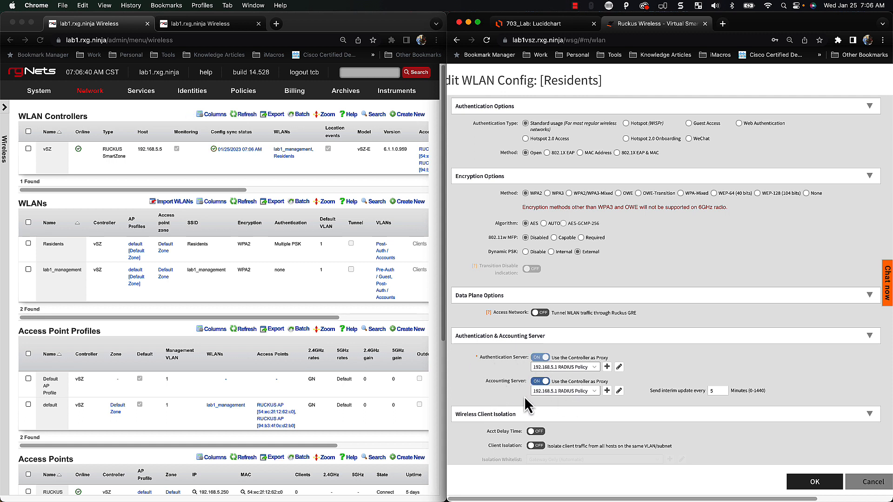
pyautogui.scroll(-1, 576, 406)
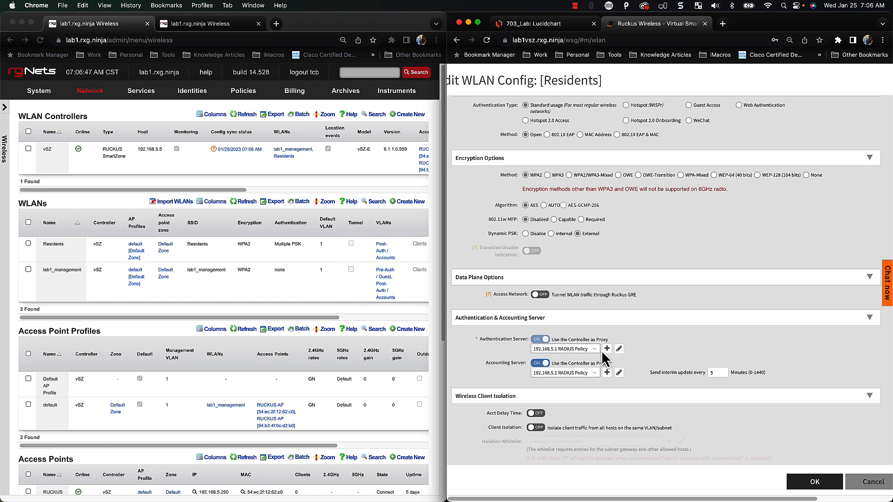
pyautogui.scroll(-1, 586, 370)
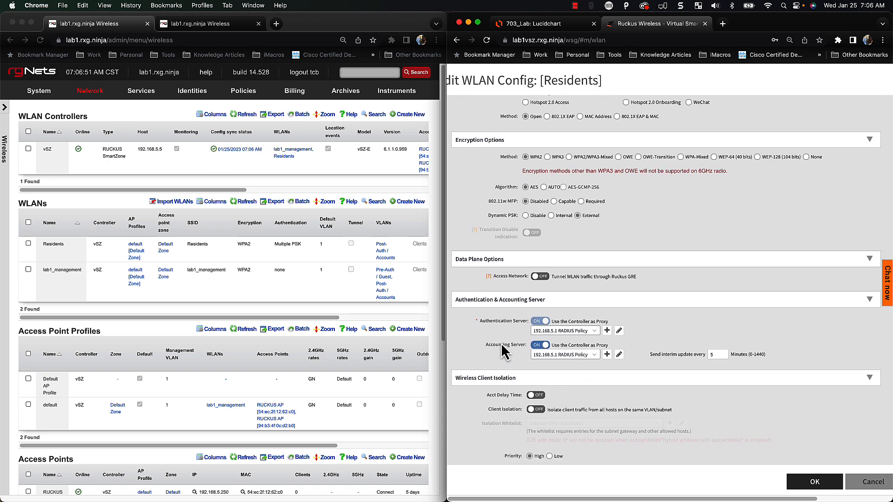
pyautogui.scroll(-1, 642, 370)
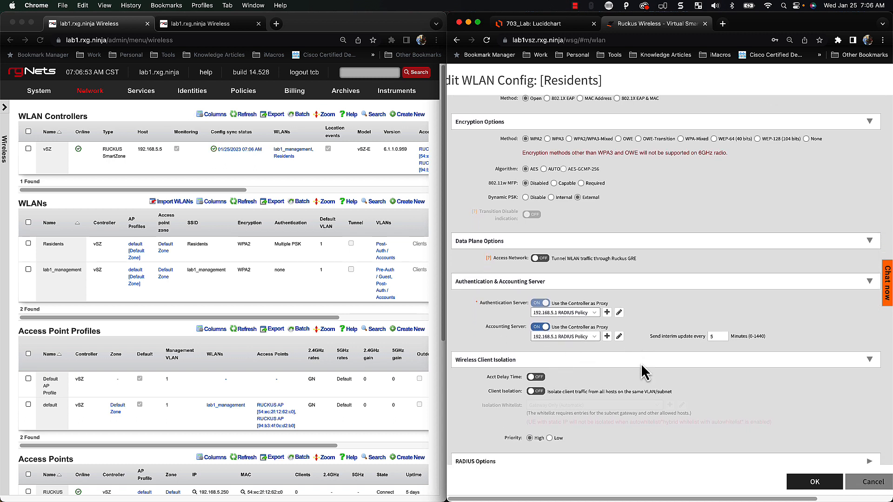
pyautogui.scroll(-4, 642, 372)
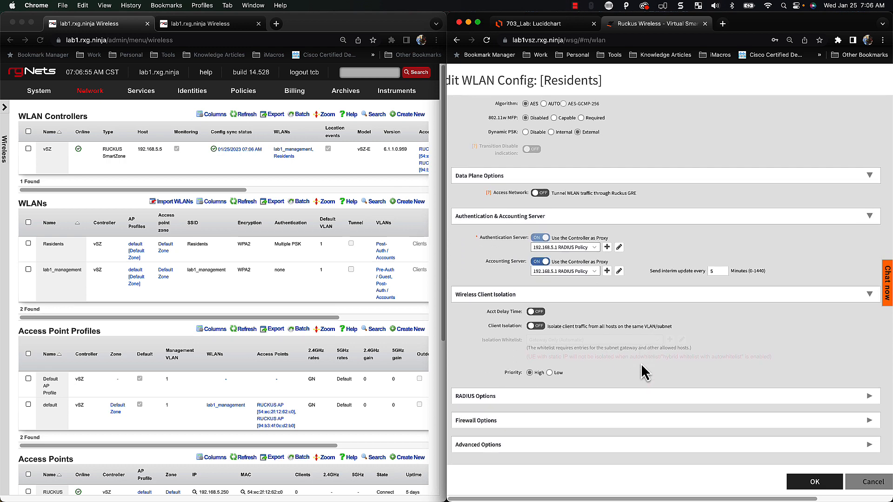
pyautogui.scroll(13, 598, 394)
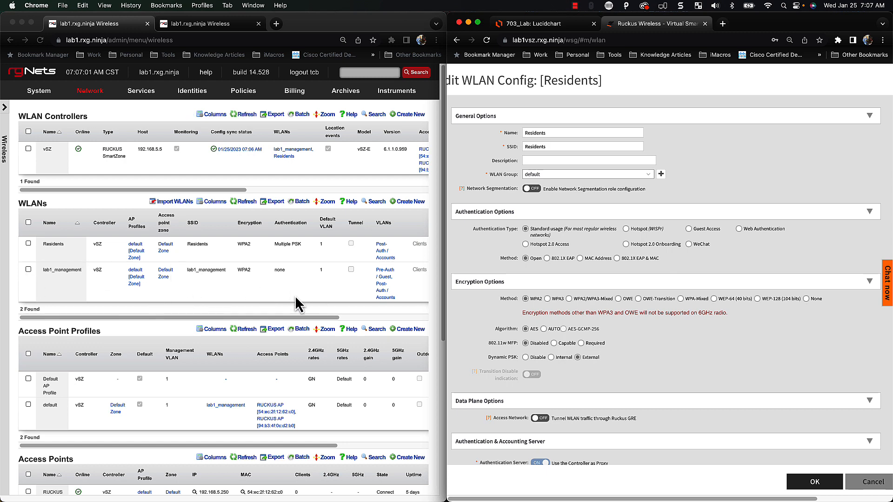
pyautogui.click(870, 484)
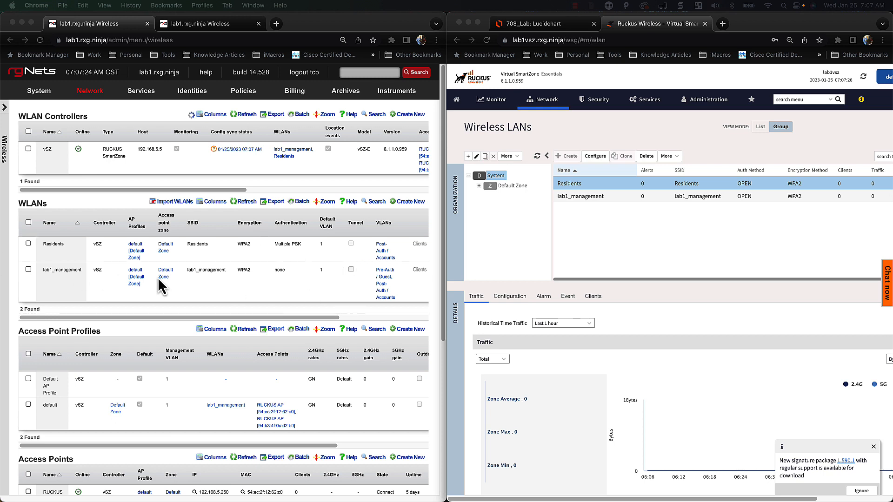
# Start a new WLAN named 'Start Here' in the Default Zone
pyautogui.click(410, 202)
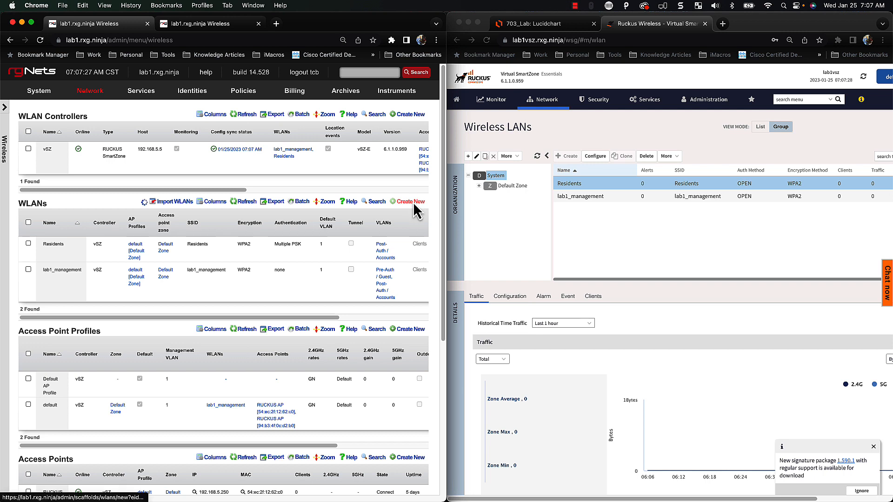
pyautogui.write('Start H')
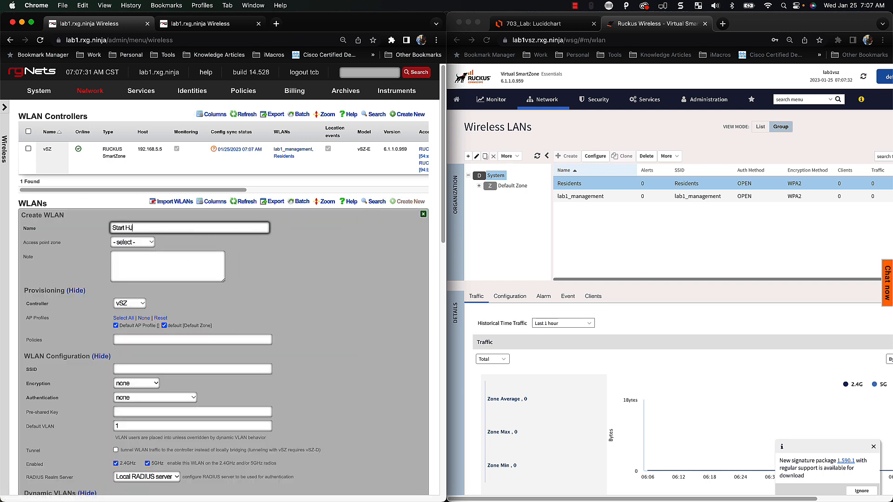
pyautogui.write('ere')
pyautogui.press('Tab')
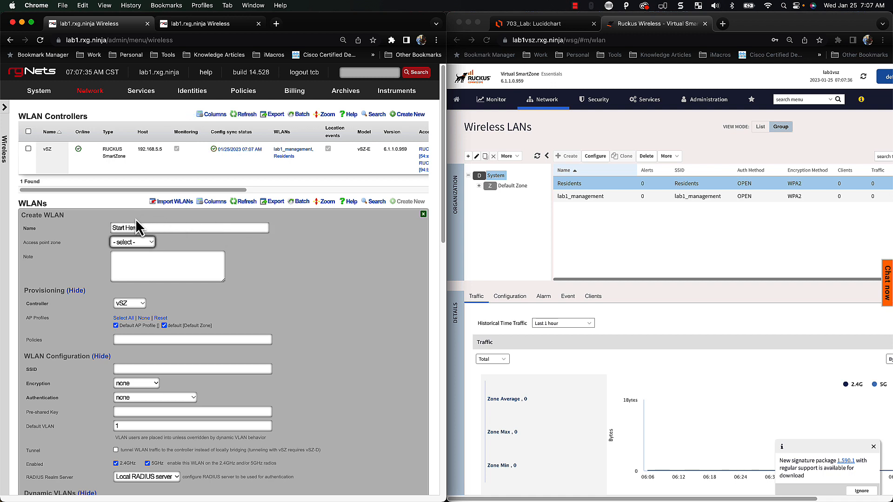
pyautogui.click(133, 242)
pyautogui.click(127, 252)
pyautogui.scroll(-3, 236, 291)
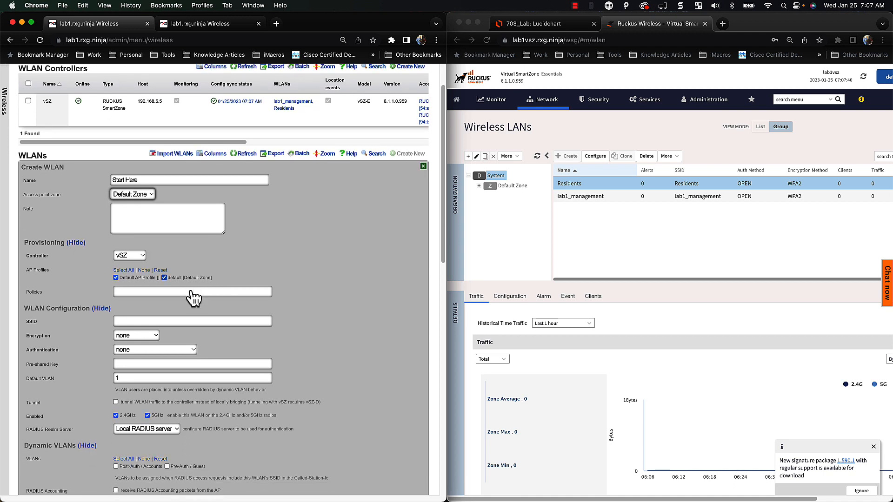
pyautogui.scroll(-1, 190, 294)
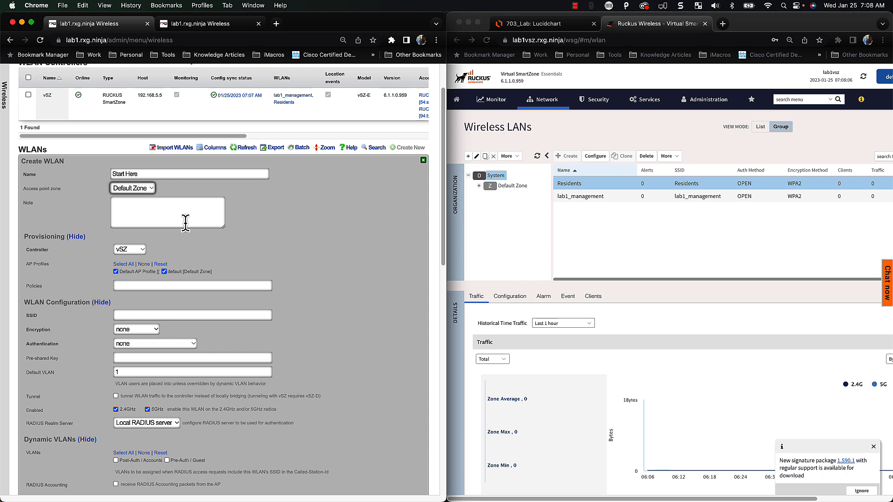
pyautogui.scroll(-2, 196, 248)
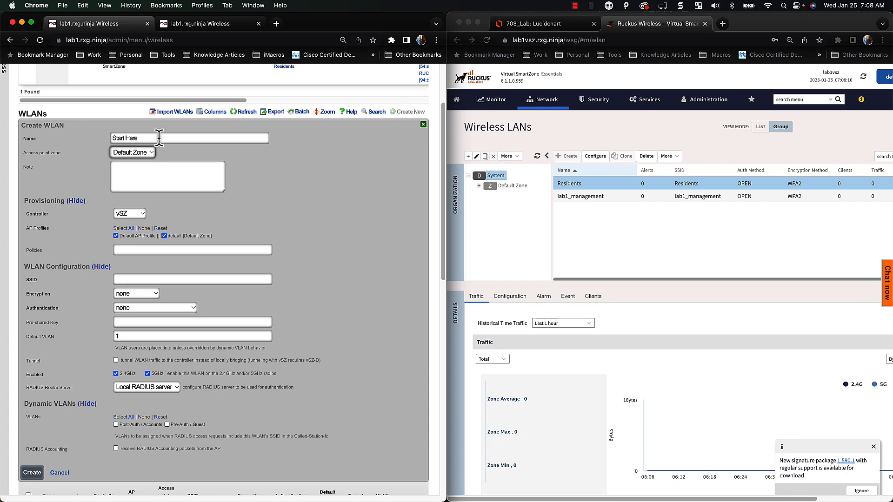
# Set the SSID to 'Start Here' and add the Pre-Auth / Guest policy
pyautogui.hotkey('shift', 'Tab')
pyautogui.press('super+c')
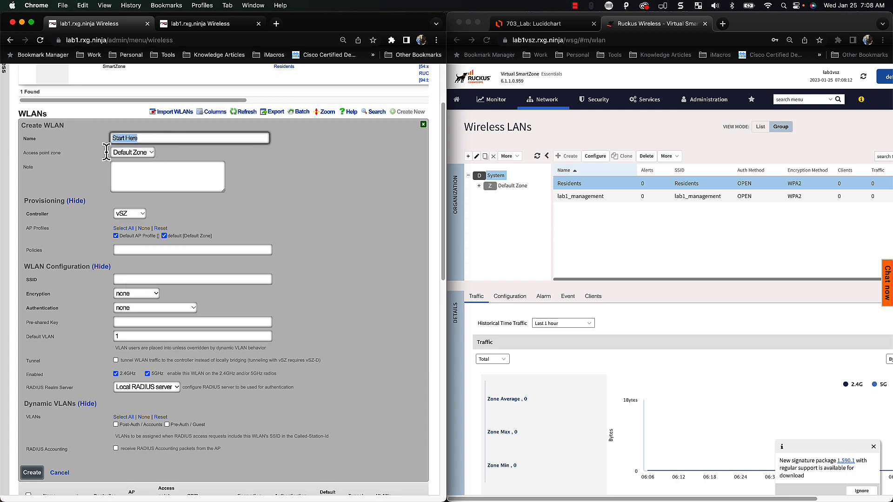
pyautogui.click(126, 250)
pyautogui.click(127, 250)
pyautogui.click(338, 258)
pyautogui.click(148, 279)
pyautogui.press('super+v')
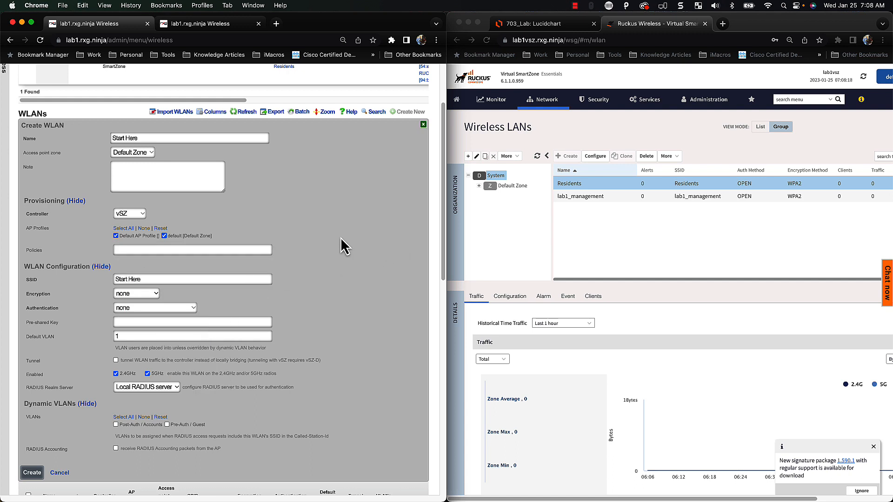
pyautogui.click(157, 250)
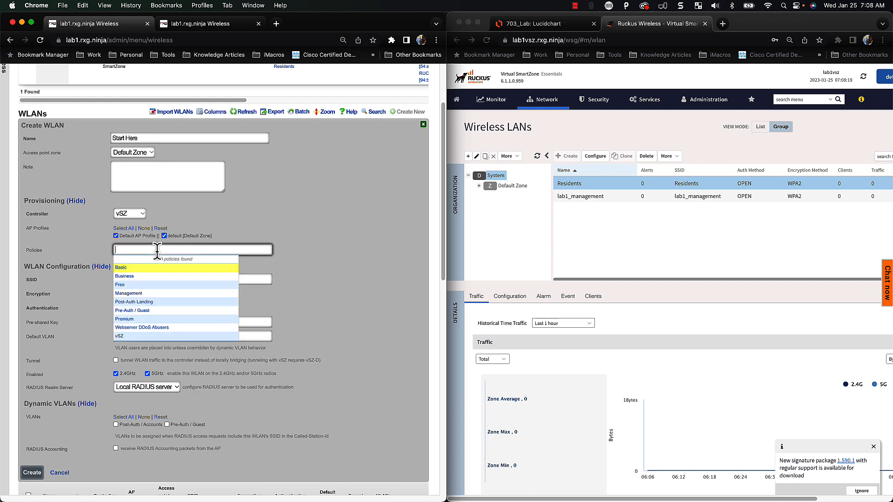
pyautogui.click(144, 312)
# Set the WLAN authentication method to MAC Authentication Bypass
pyautogui.scroll(-2, 342, 331)
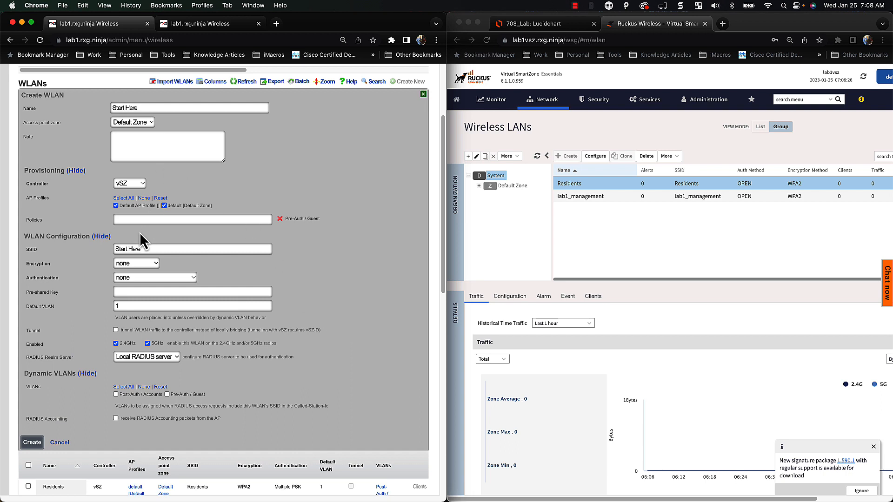
pyautogui.click(124, 276)
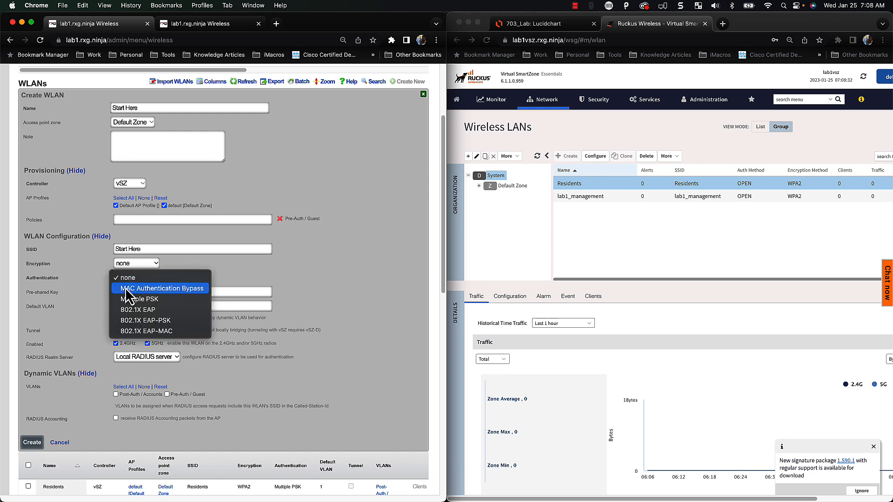
pyautogui.click(126, 289)
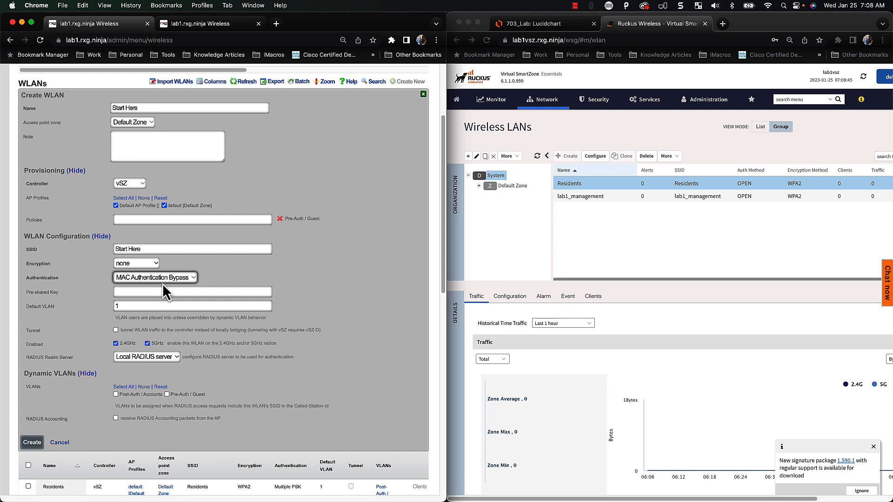
pyautogui.scroll(-1, 205, 284)
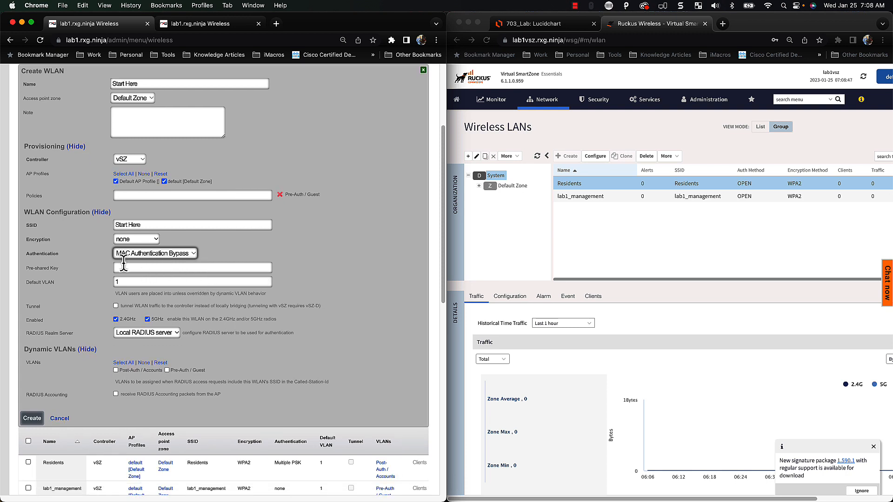
pyautogui.click(132, 281)
pyautogui.click(230, 272)
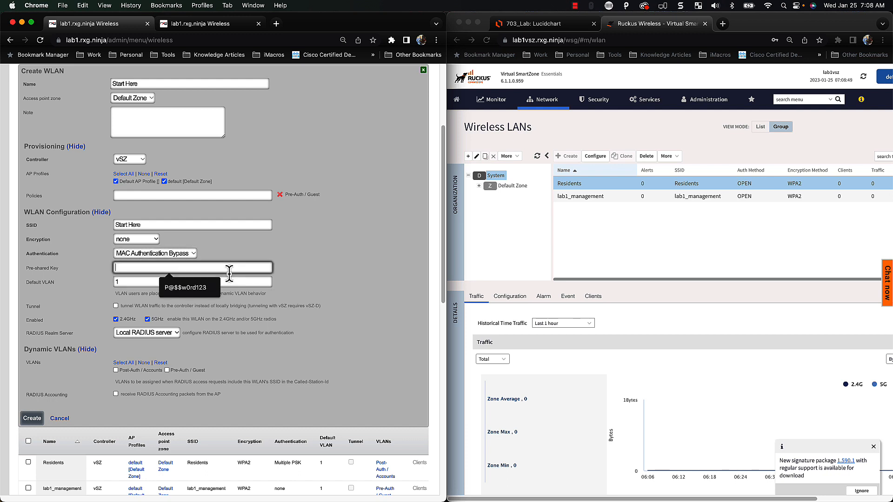
# Assign the Pre-Auth / Guest VLAN and enable RADIUS accounting for Start Here
pyautogui.scroll(-1, 357, 295)
pyautogui.scroll(-1, 300, 309)
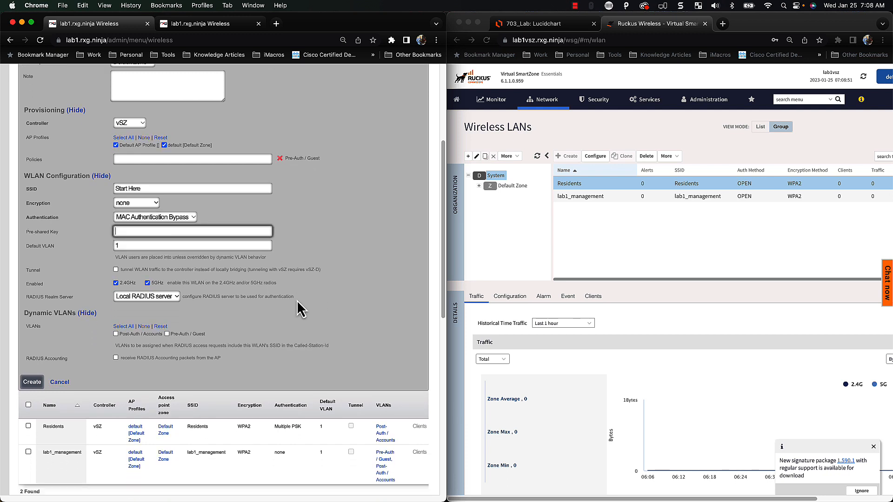
pyautogui.scroll(-1, 300, 309)
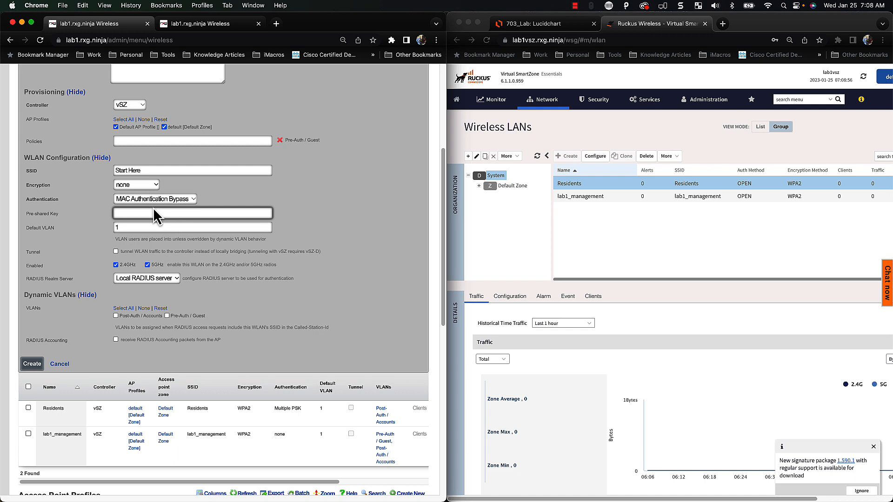
pyautogui.scroll(1, 165, 226)
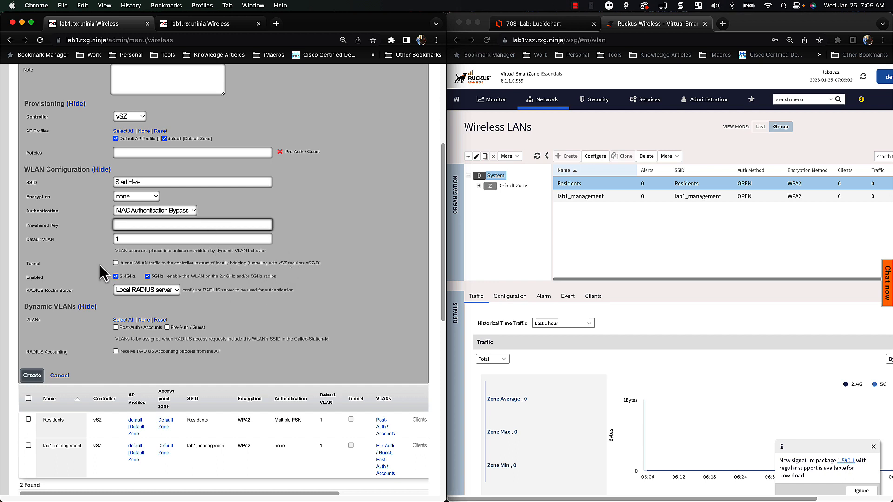
pyautogui.scroll(-1, 185, 312)
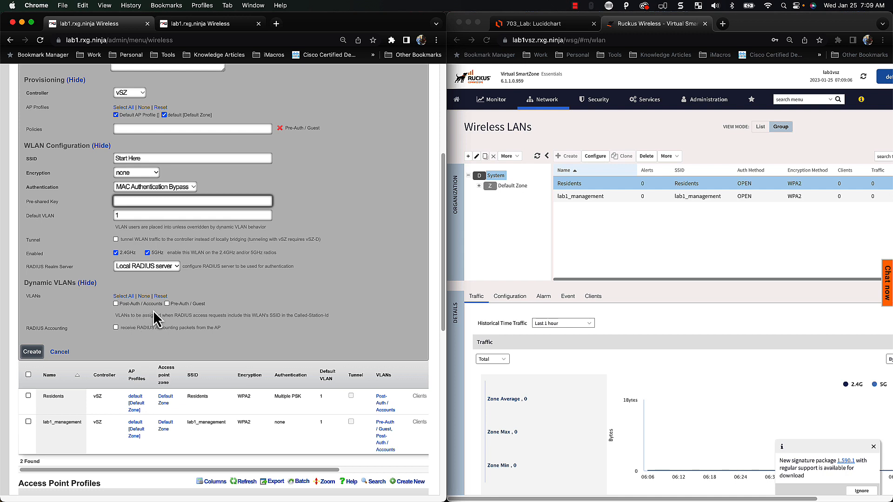
pyautogui.click(188, 305)
pyautogui.scroll(-1, 232, 349)
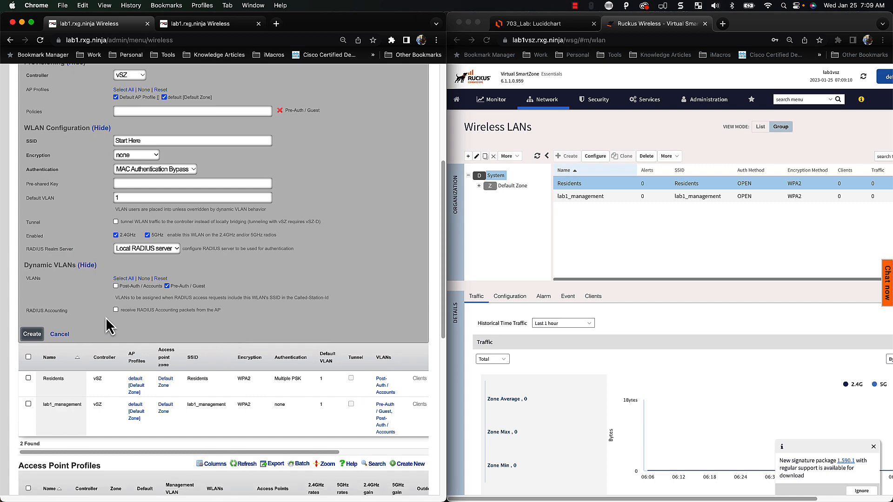
pyautogui.click(115, 309)
pyautogui.scroll(10, 277, 329)
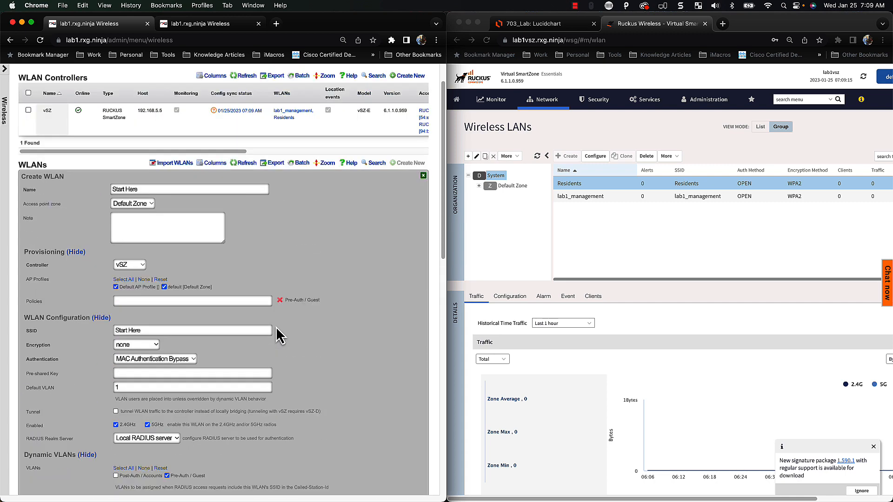
pyautogui.scroll(-10, 198, 264)
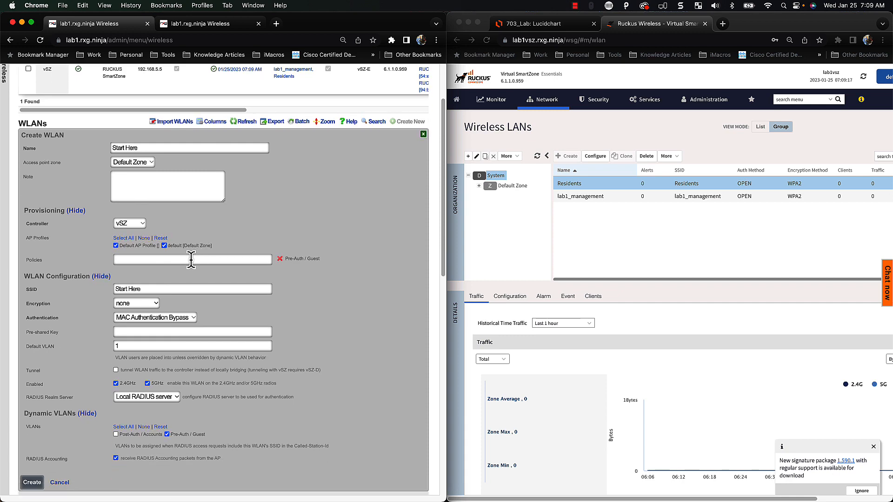
# Save the Start Here WLAN, unticking Default AP Profile after the error
pyautogui.click(34, 329)
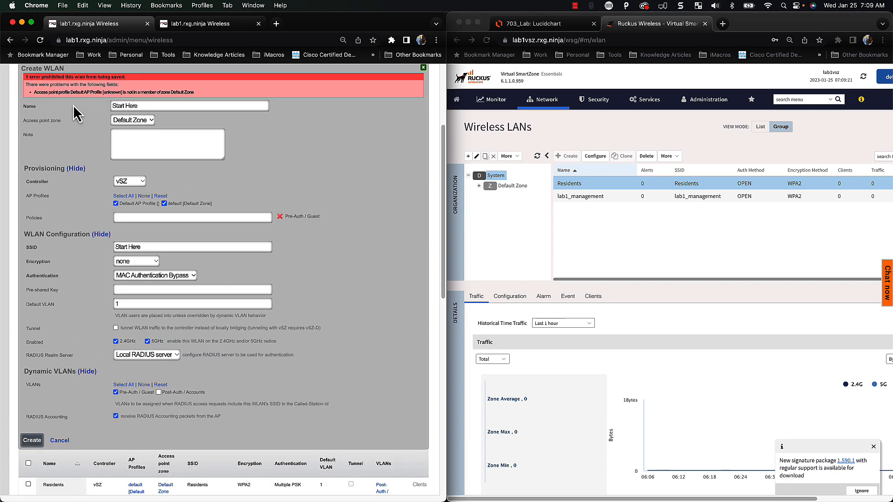
pyautogui.click(145, 205)
pyautogui.click(33, 441)
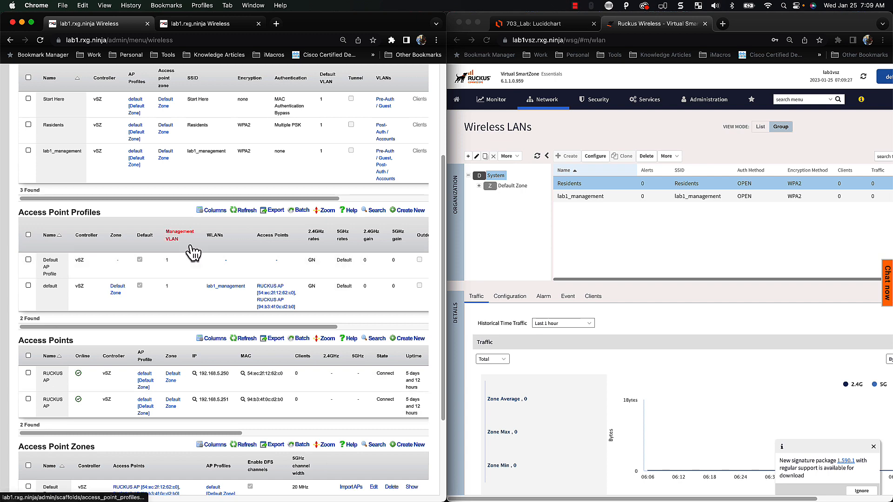
pyautogui.scroll(1, 193, 253)
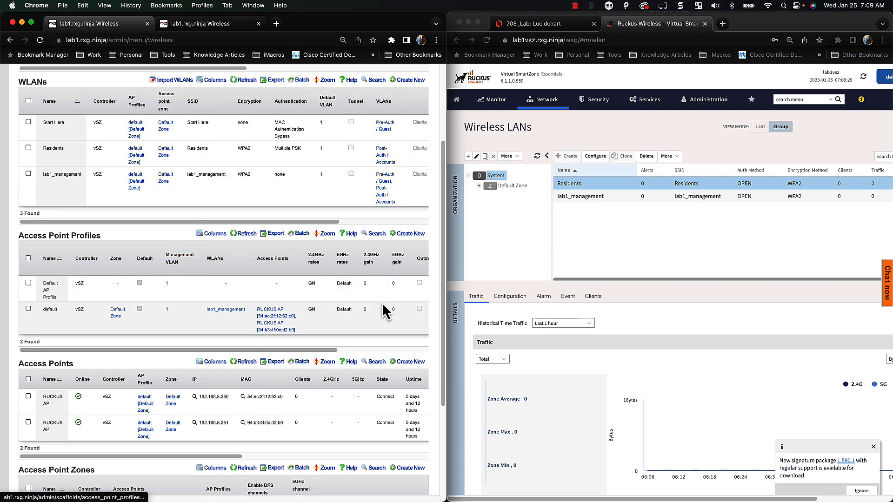
pyautogui.scroll(3, 383, 307)
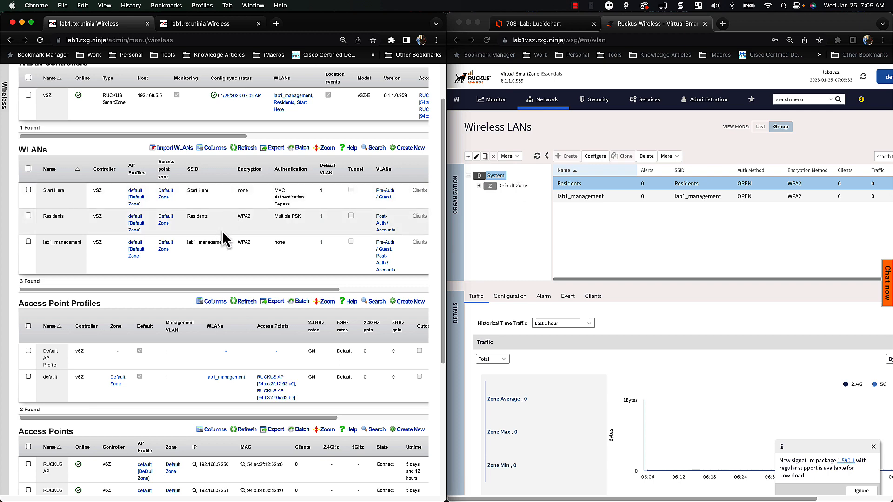
pyautogui.scroll(2, 280, 235)
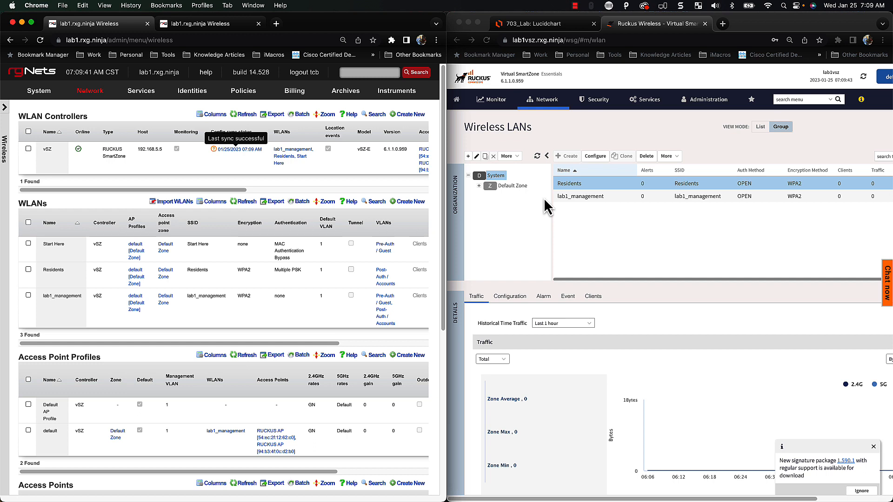
# Refresh SmartZone's Wireless LANs list and select the synced Start Here WLAN
pyautogui.click(537, 157)
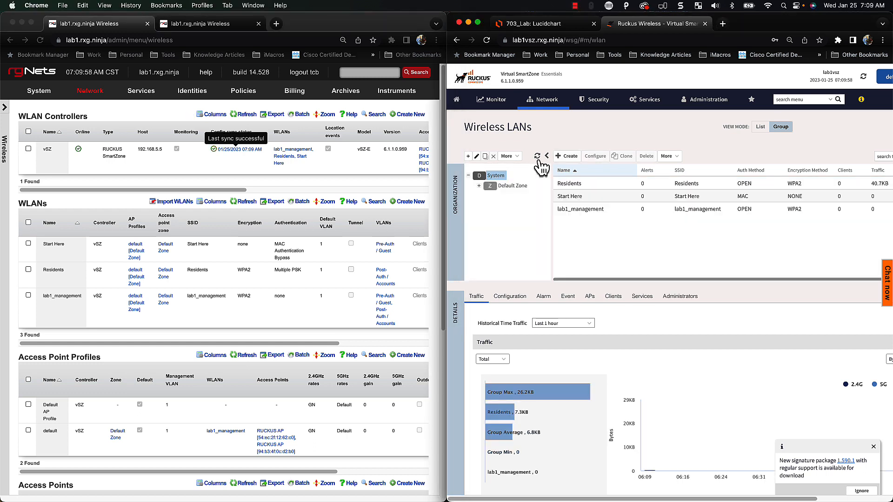
pyautogui.click(591, 198)
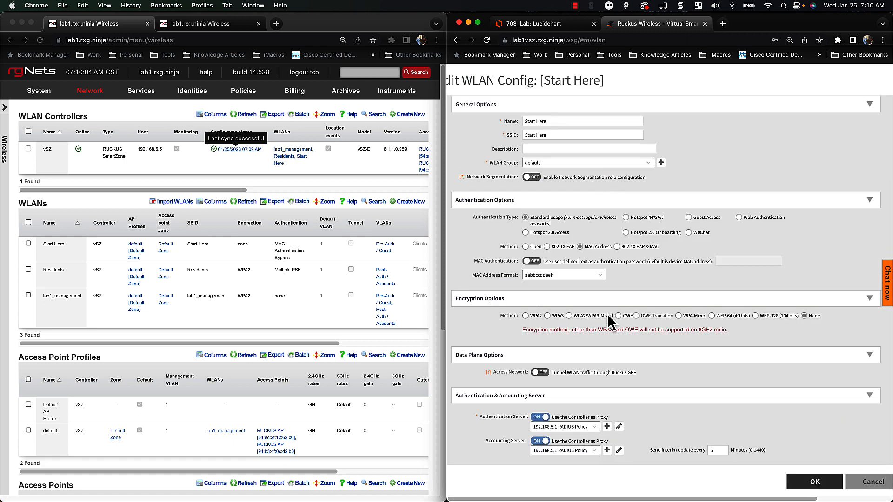
pyautogui.scroll(-1, 642, 309)
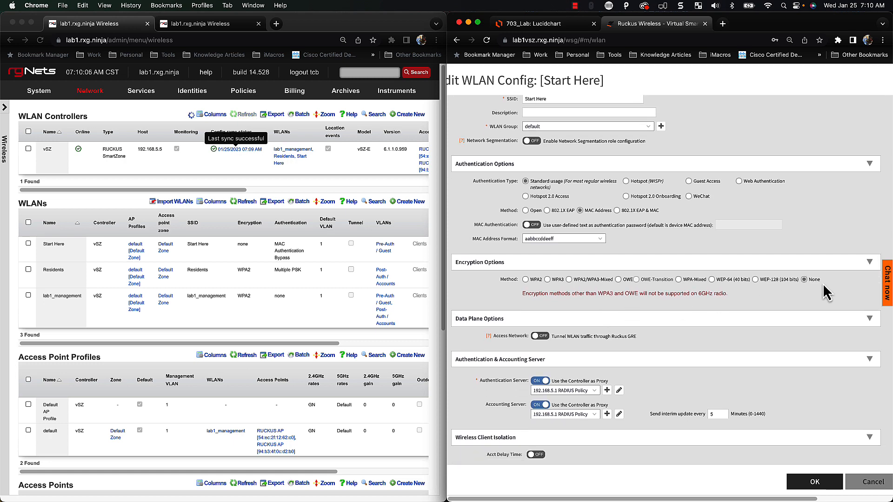
pyautogui.scroll(-7, 674, 311)
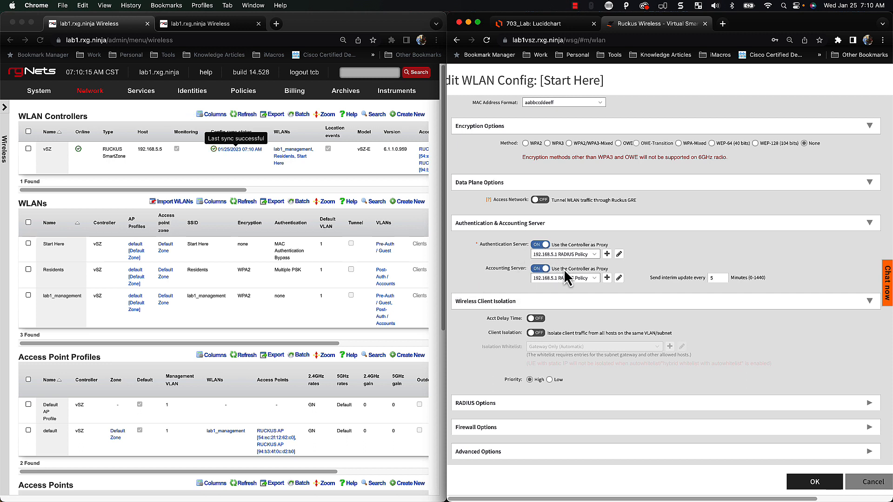
pyautogui.scroll(-1, 565, 274)
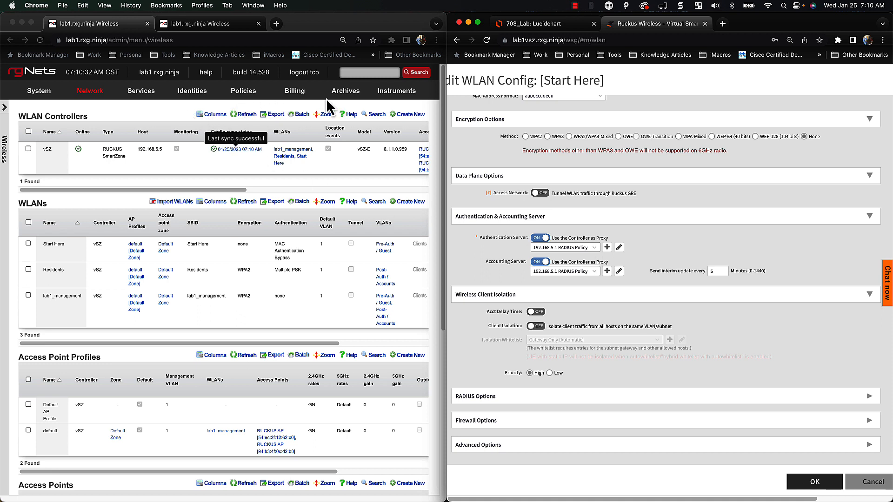
pyautogui.click(139, 94)
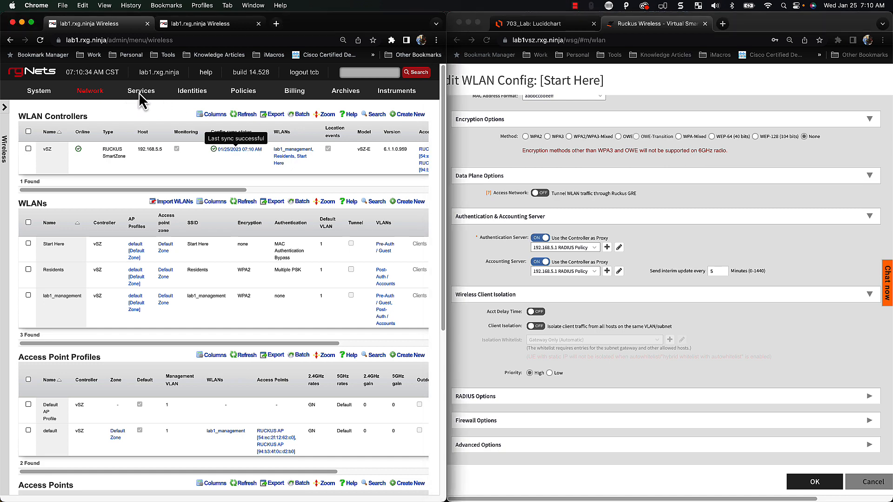
# Tick Management under the Default RADIUS Server Option's Service Visibility Policies and update it
pyautogui.moveTo(152, 98)
pyautogui.click(149, 154)
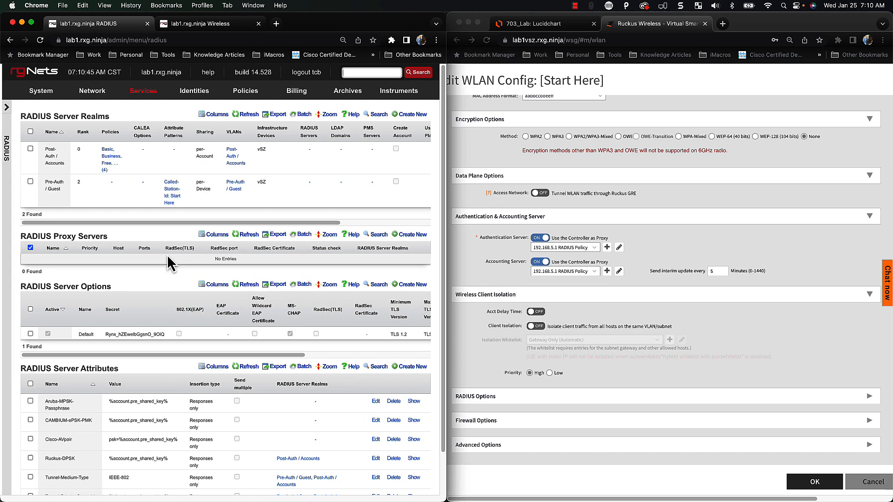
pyautogui.scroll(-2, 168, 261)
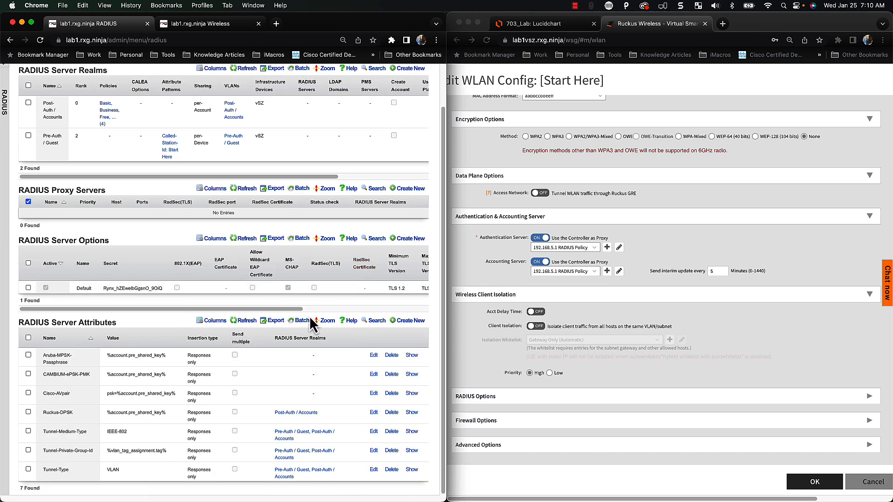
pyautogui.moveTo(295, 310); pyautogui.dragTo(407, 310)
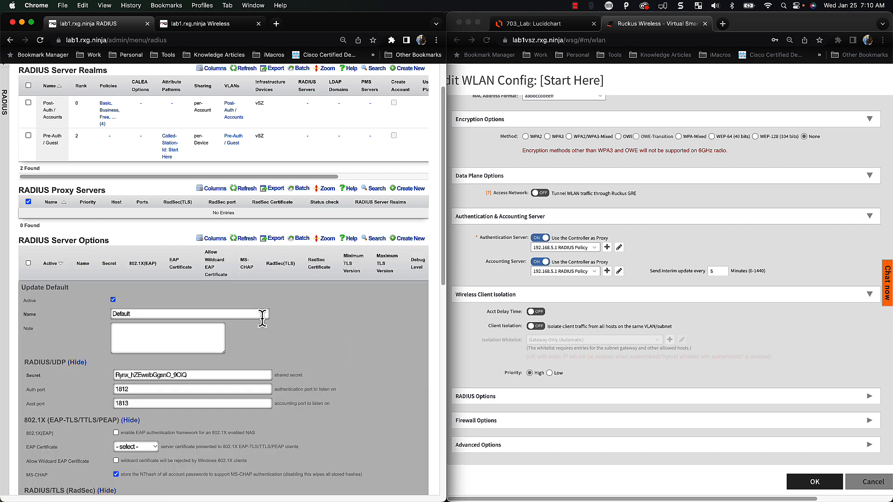
pyautogui.scroll(-9, 307, 324)
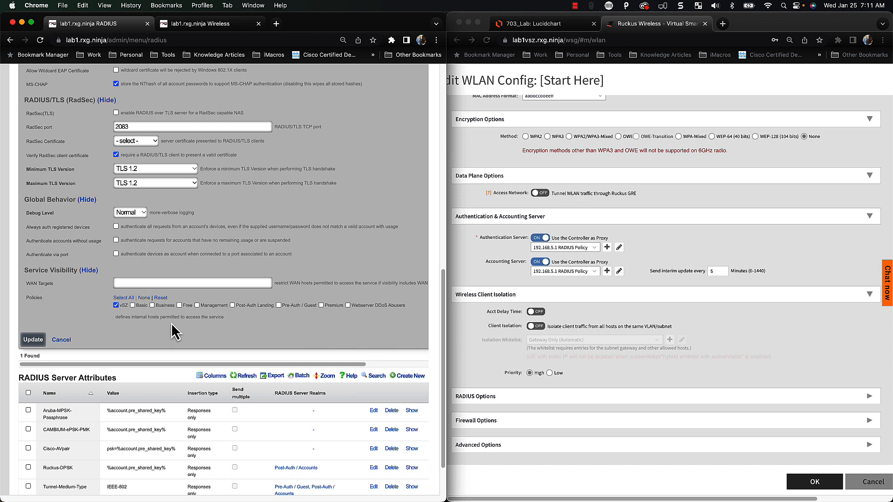
pyautogui.click(198, 306)
pyautogui.click(61, 340)
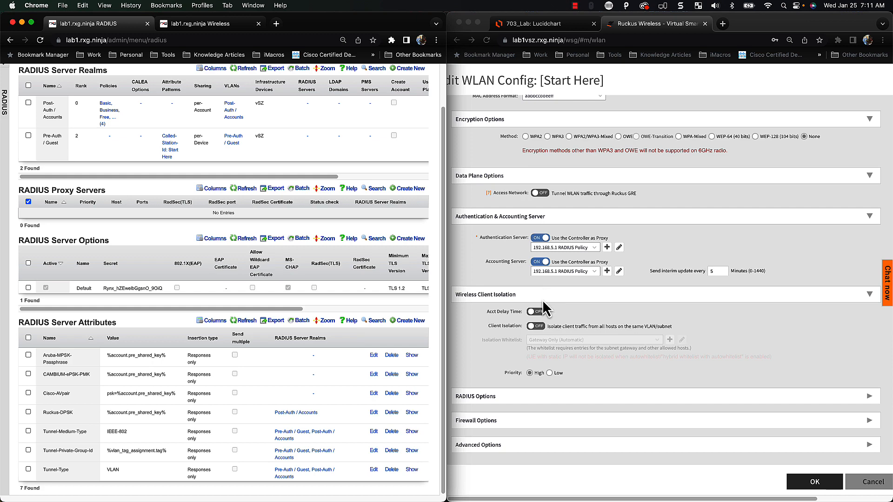
pyautogui.scroll(3, 544, 389)
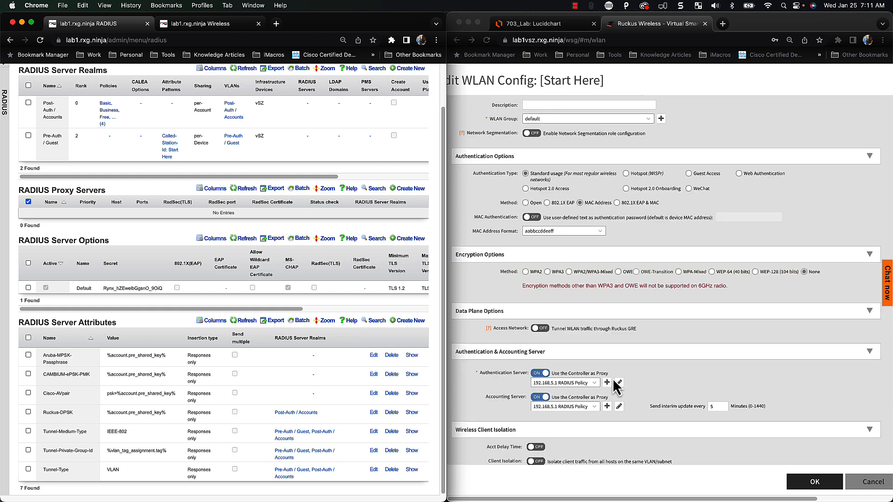
# Cancel the Start Here Edit WLAN Config dialog without saving changes
pyautogui.click(864, 487)
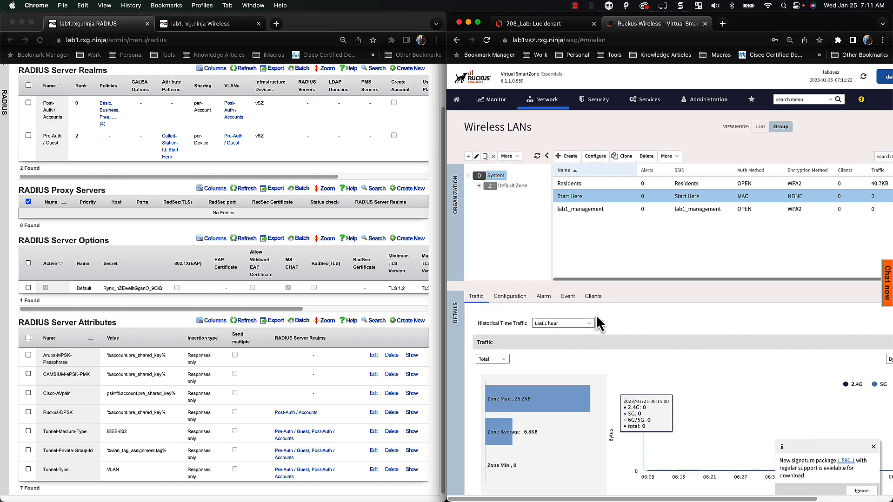
pyautogui.scroll(2, 207, 307)
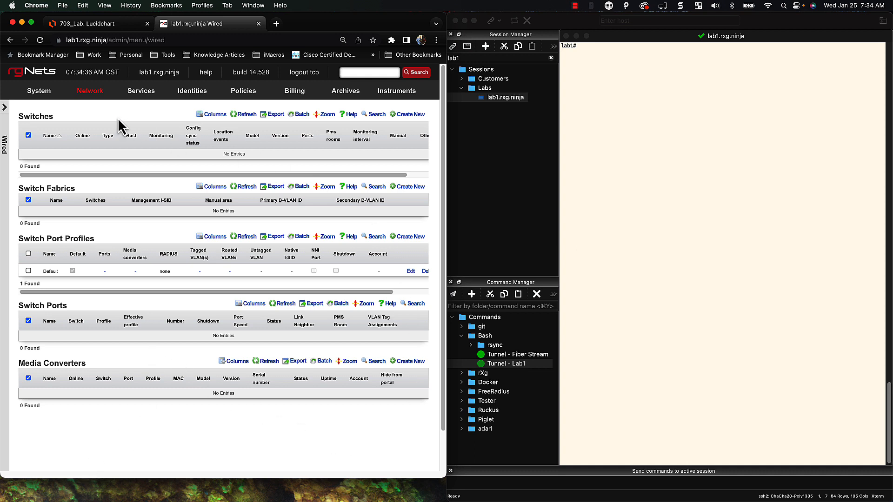
# Start a new switch named Ruckus ICX with type RUCKUS ICX Switch
pyautogui.moveTo(78, 91)
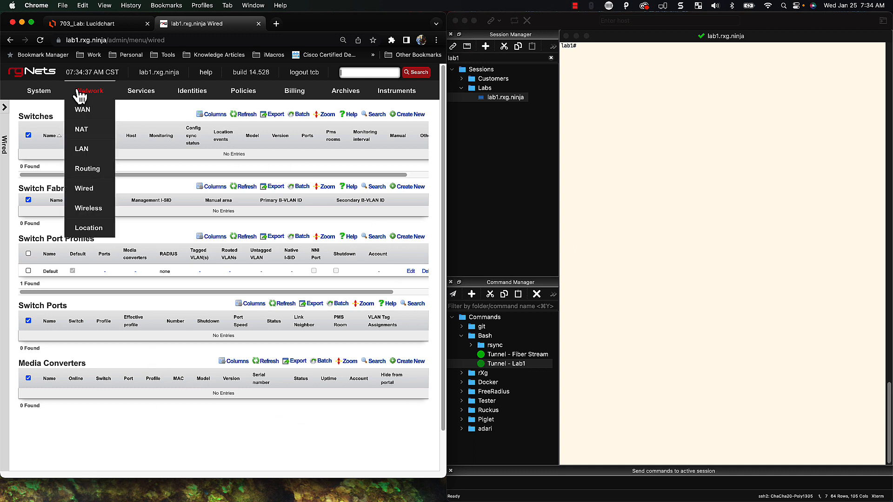
pyautogui.click(88, 190)
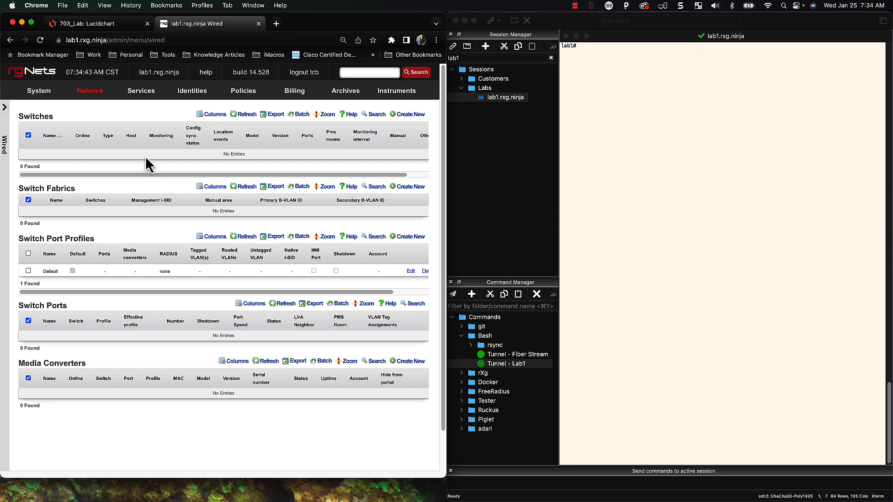
pyautogui.click(418, 116)
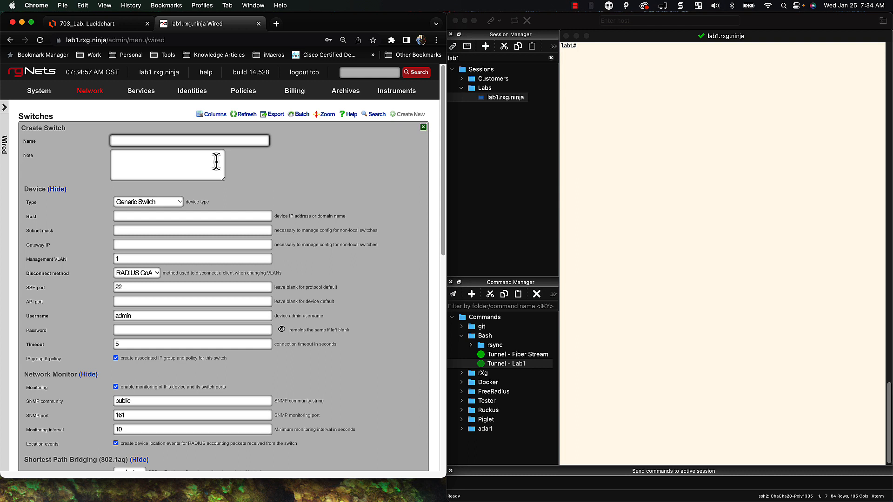
pyautogui.write('Ru')
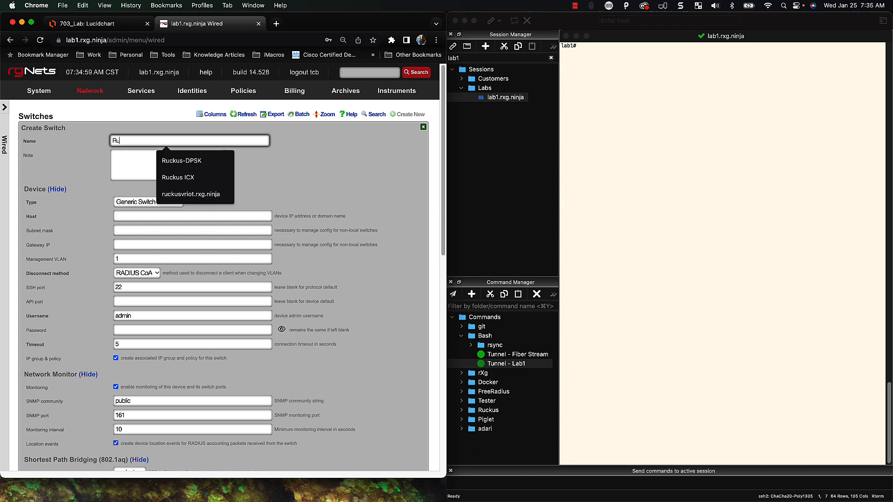
pyautogui.press('Down')
pyautogui.press('Down')
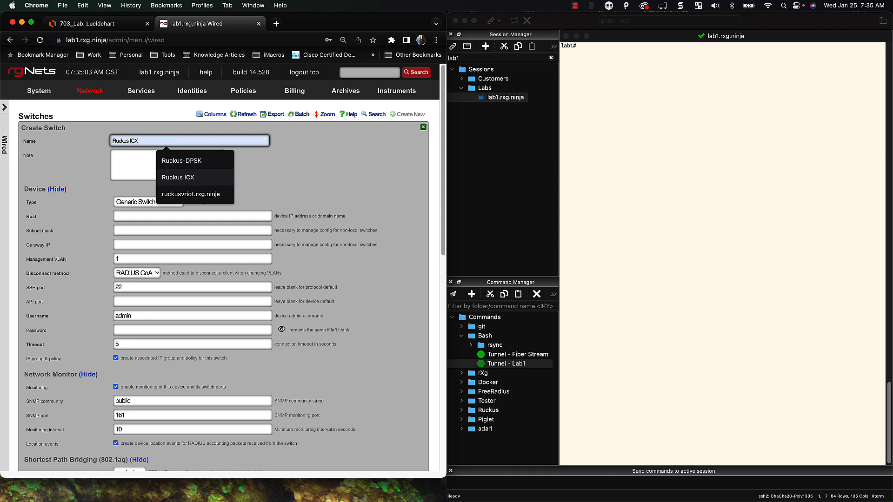
pyautogui.press('Return')
pyautogui.press('Tab')
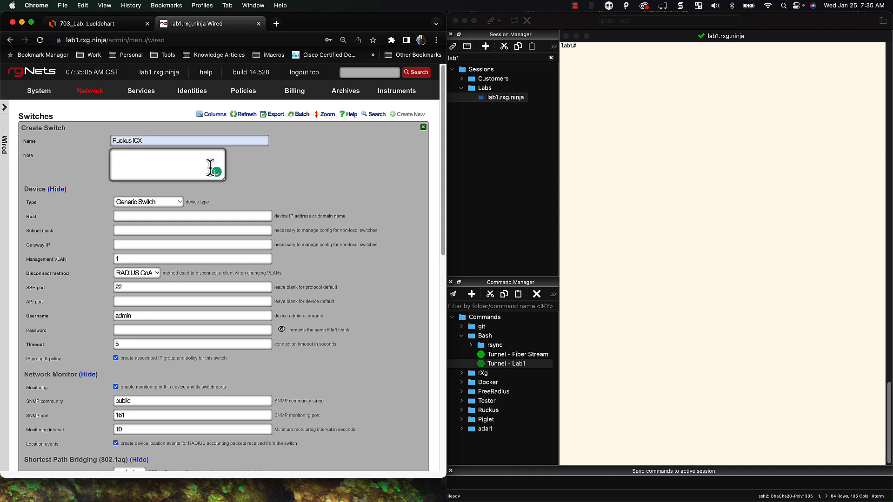
pyautogui.click(163, 202)
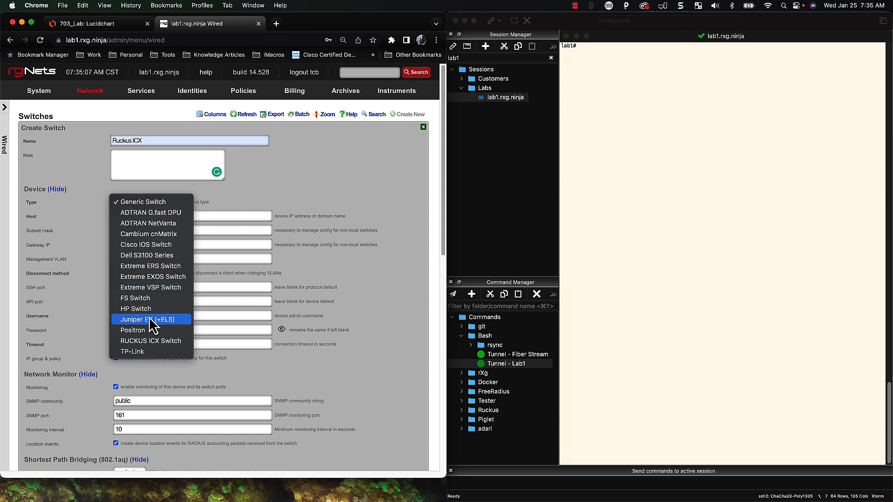
pyautogui.click(148, 341)
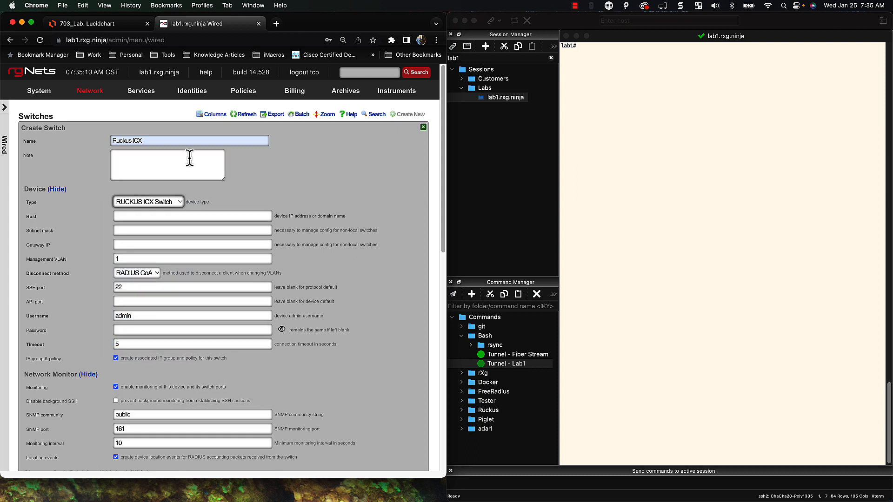
# Set the switch host to 192.168.5.31 and enter admin username super and its password
pyautogui.click(157, 216)
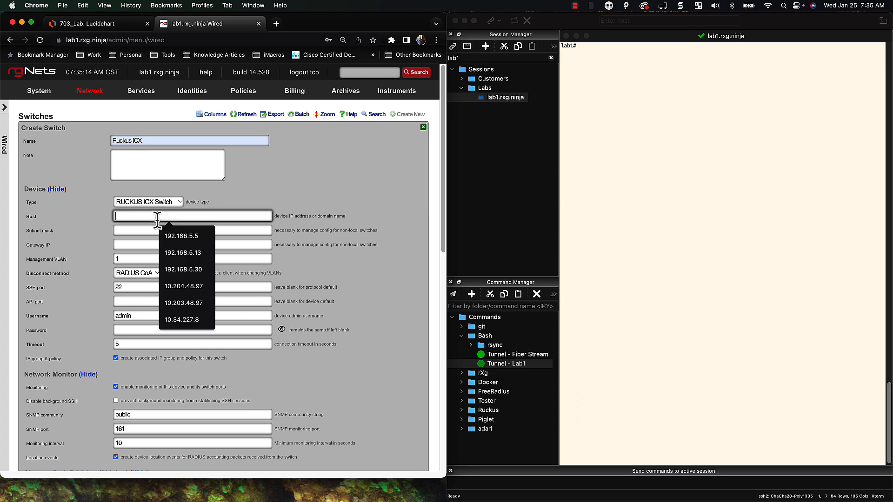
pyautogui.write('192')
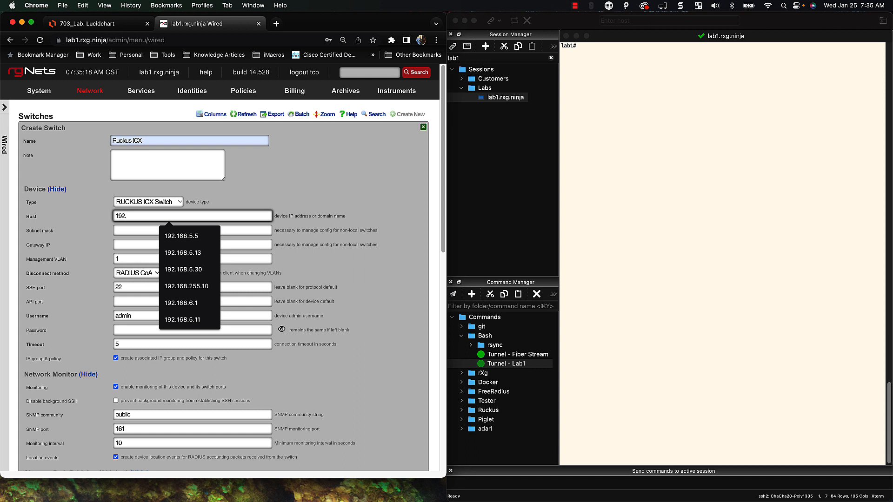
pyautogui.write('.168.5.31')
pyautogui.press('Tab')
pyautogui.scroll(-1, 158, 226)
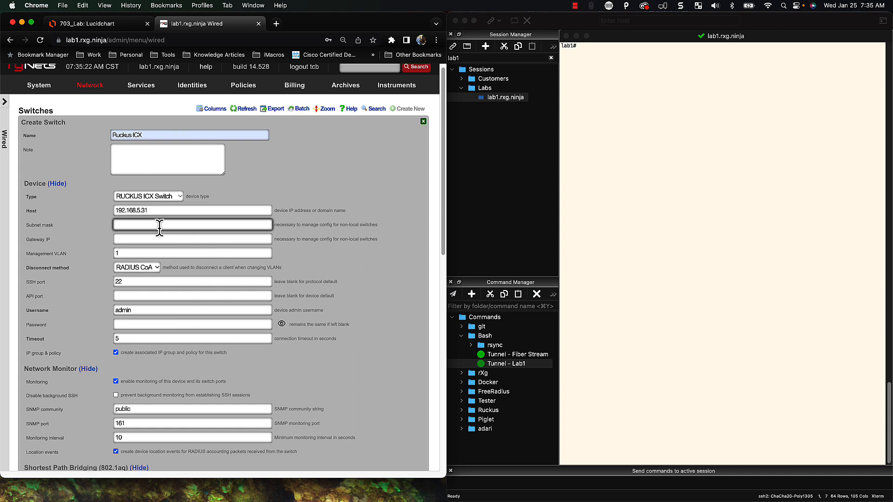
pyautogui.scroll(-1, 160, 226)
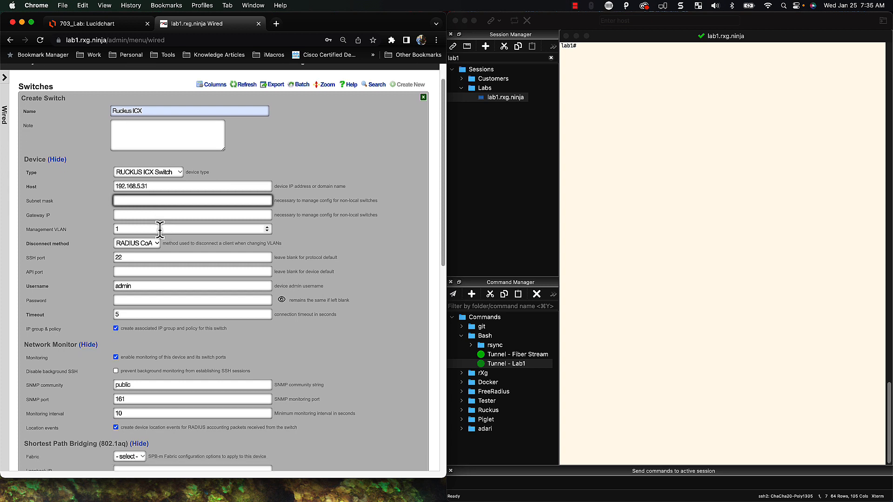
pyautogui.doubleClick(135, 285)
pyautogui.write('s')
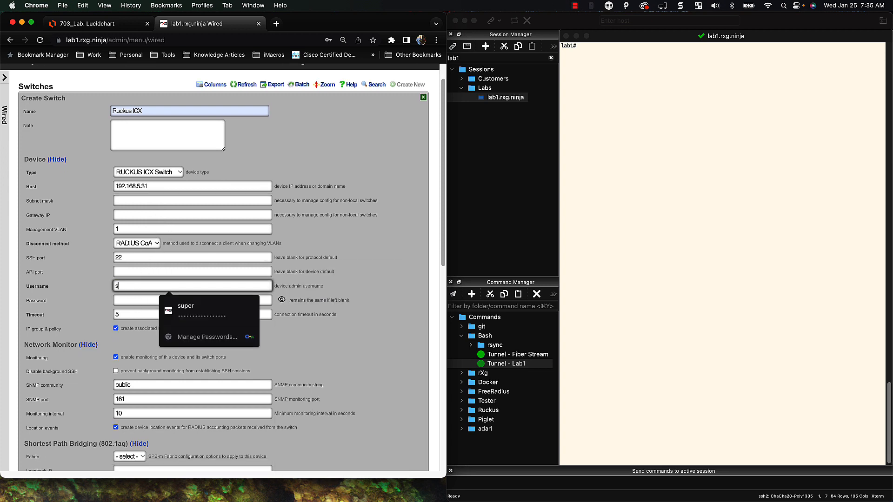
pyautogui.write('uper')
pyautogui.press('Tab')
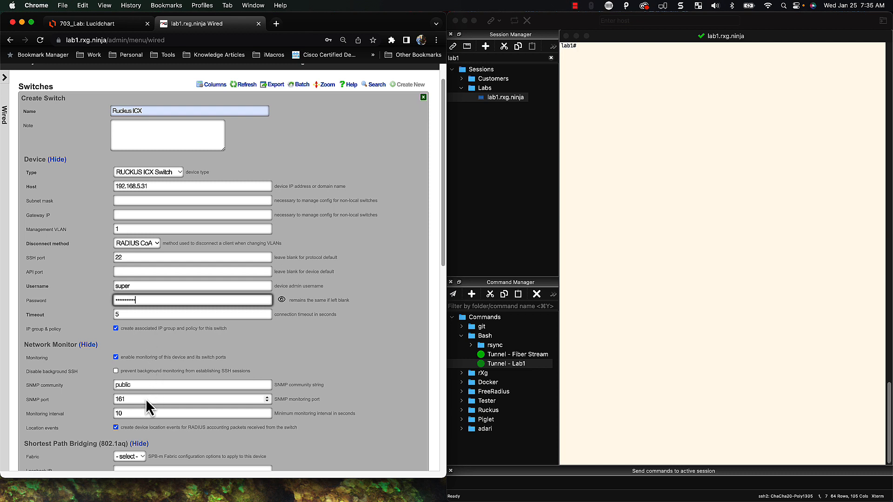
pyautogui.click(353, 421)
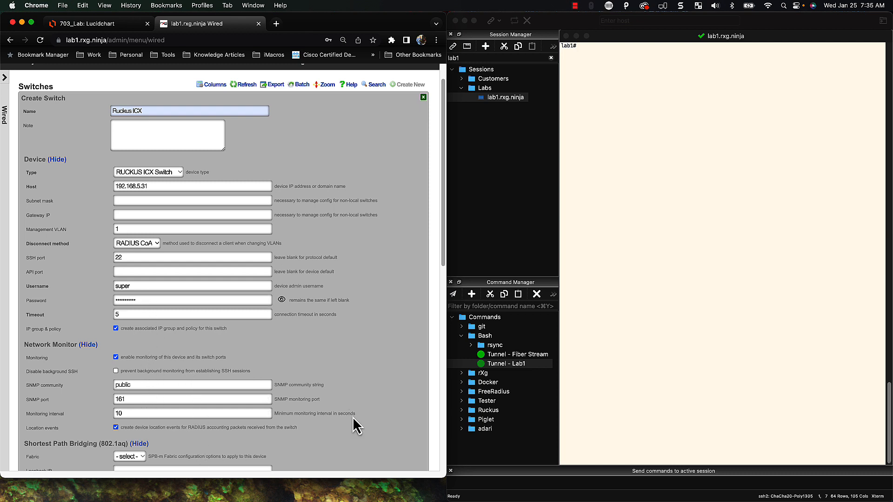
pyautogui.scroll(-3, 352, 426)
pyautogui.scroll(-5, 186, 426)
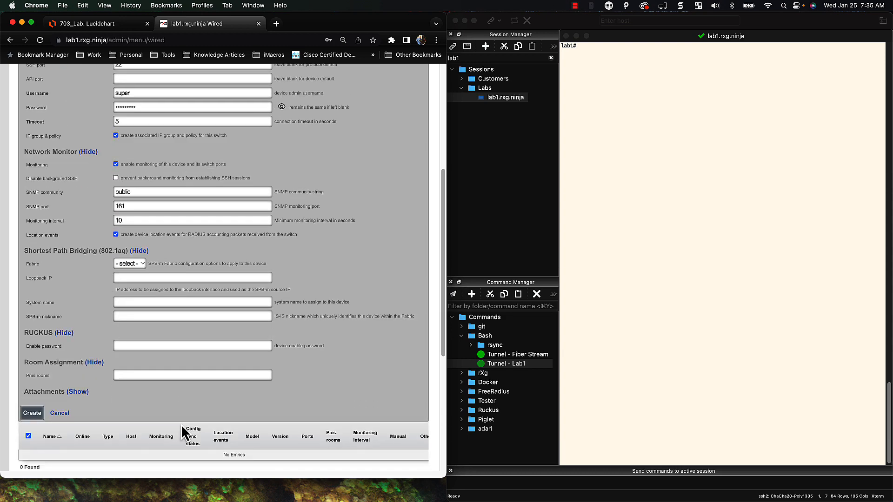
# Save the Ruckus ICX switch and open its Generate Bootstrap Configuration panel
pyautogui.click(30, 412)
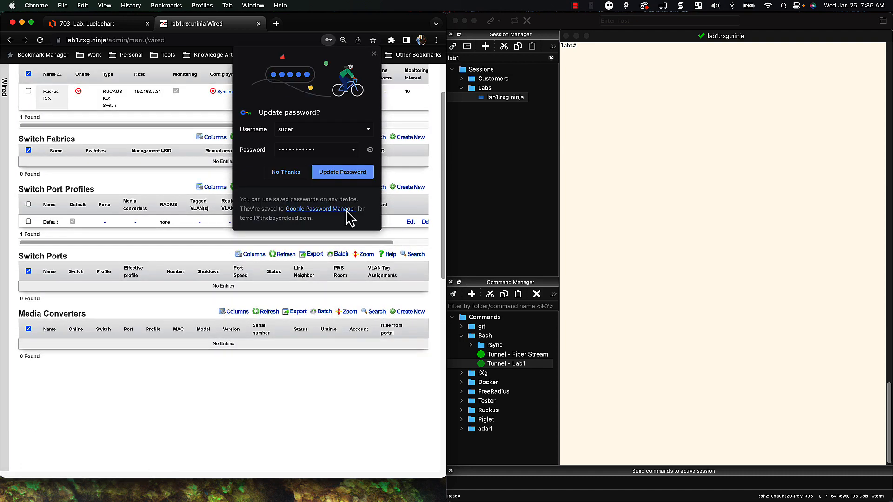
pyautogui.click(373, 54)
pyautogui.scroll(1, 351, 68)
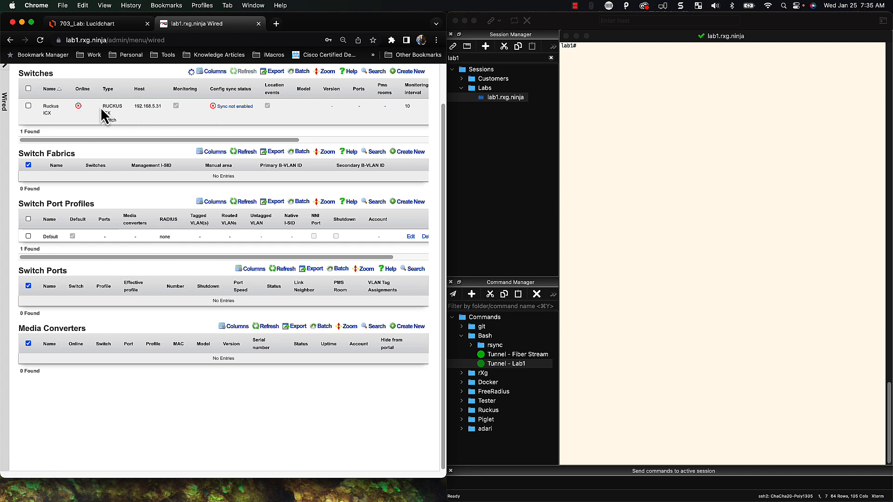
pyautogui.click(235, 108)
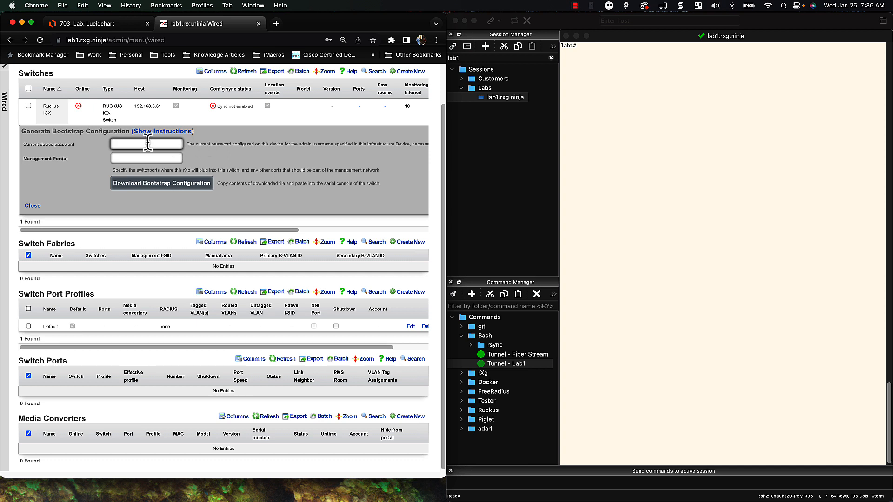
pyautogui.click(292, 154)
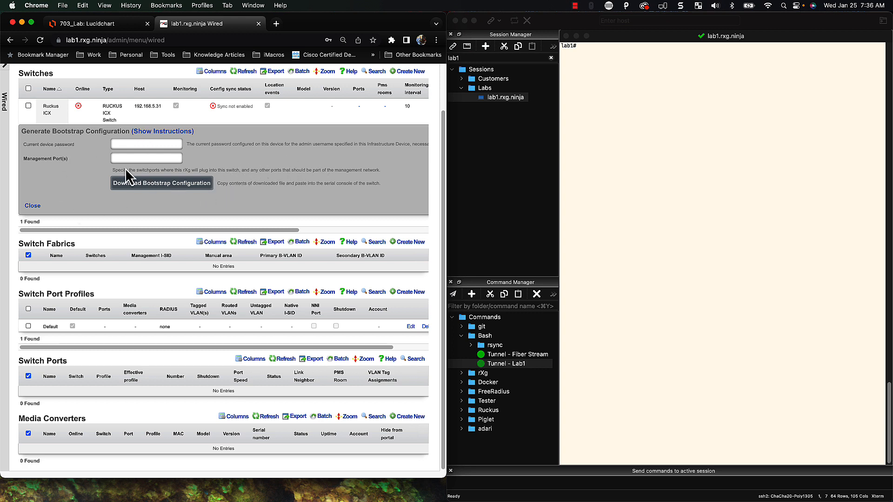
# Download the Ruckus ICX bootstrap configuration and open the .txt file in TextEdit
pyautogui.click(161, 191)
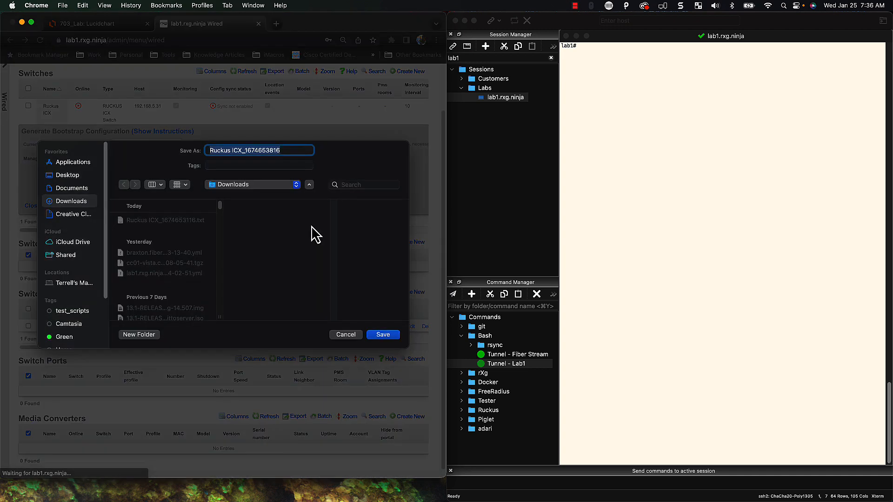
pyautogui.click(383, 335)
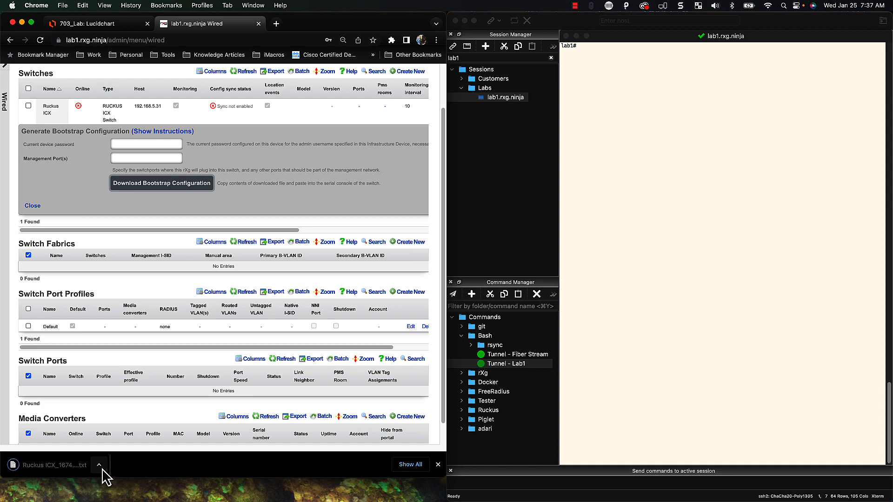
pyautogui.click(102, 469)
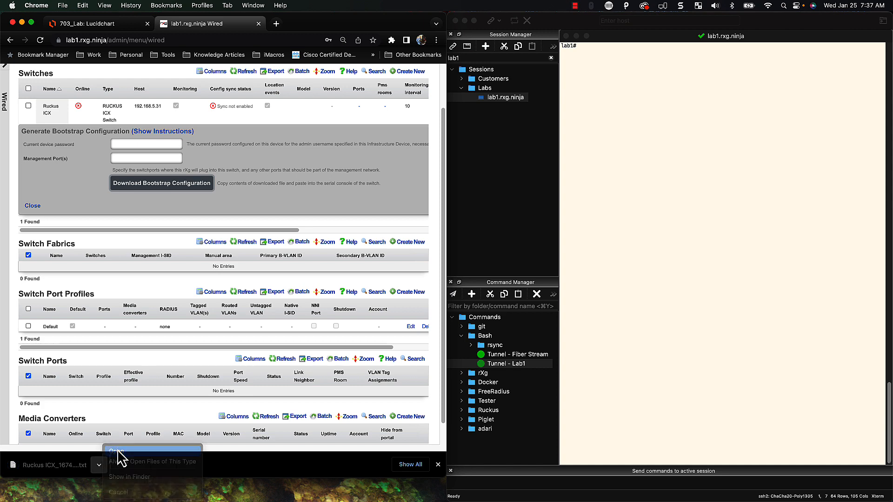
pyautogui.click(118, 449)
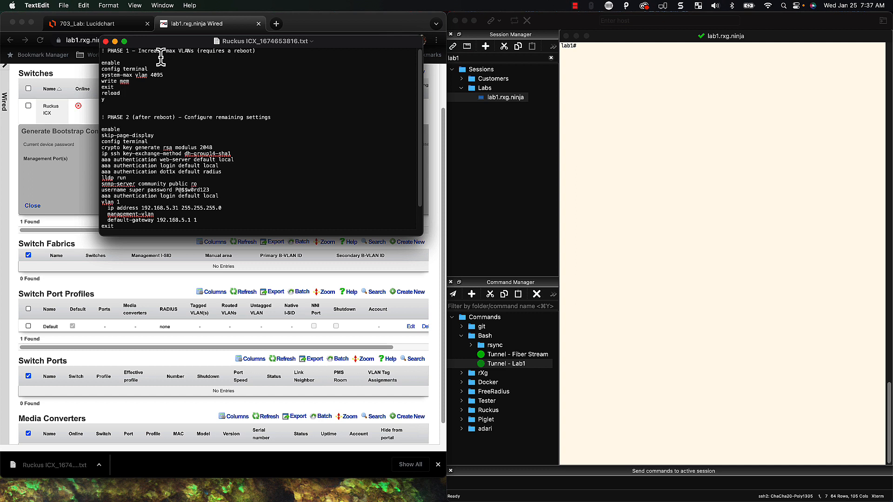
# Scroll through the bootstrap commands, then close TextEdit and the bootstrap panel
pyautogui.scroll(-1, 164, 89)
pyautogui.scroll(1, 165, 89)
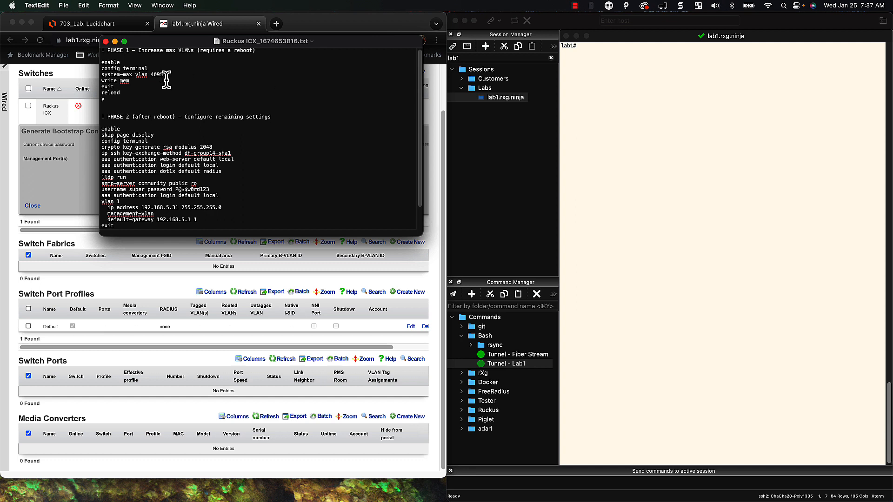
pyautogui.scroll(-1, 172, 88)
pyautogui.scroll(-2, 172, 88)
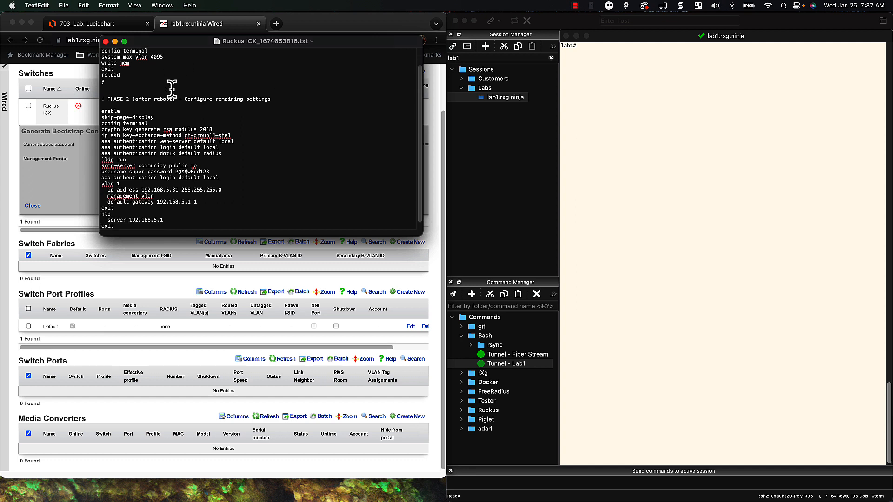
pyautogui.scroll(-1, 139, 95)
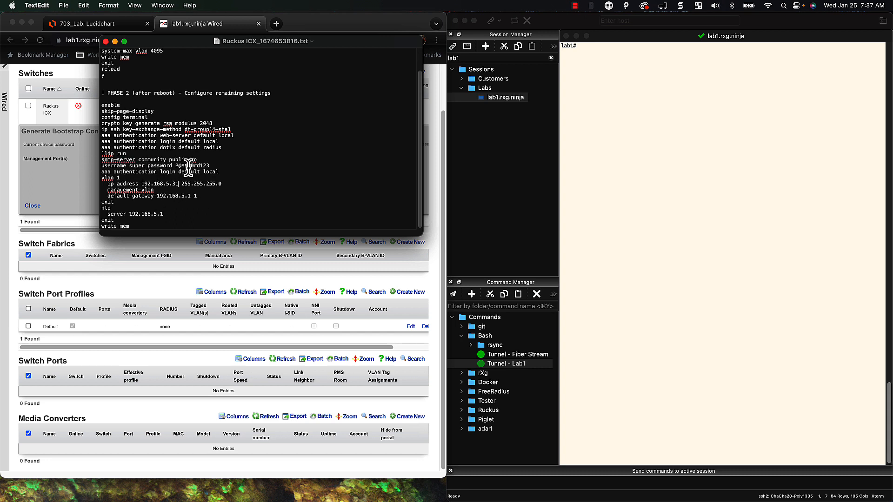
pyautogui.scroll(1, 221, 170)
pyautogui.scroll(1, 221, 170)
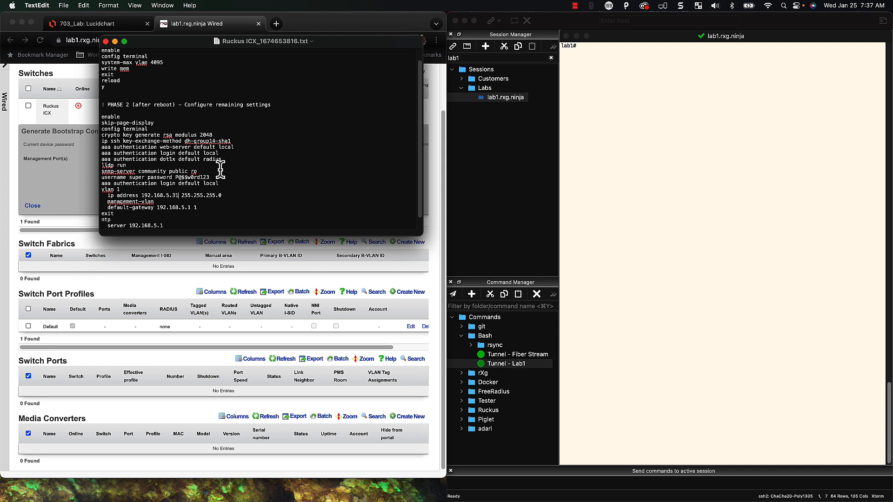
pyautogui.scroll(2, 220, 169)
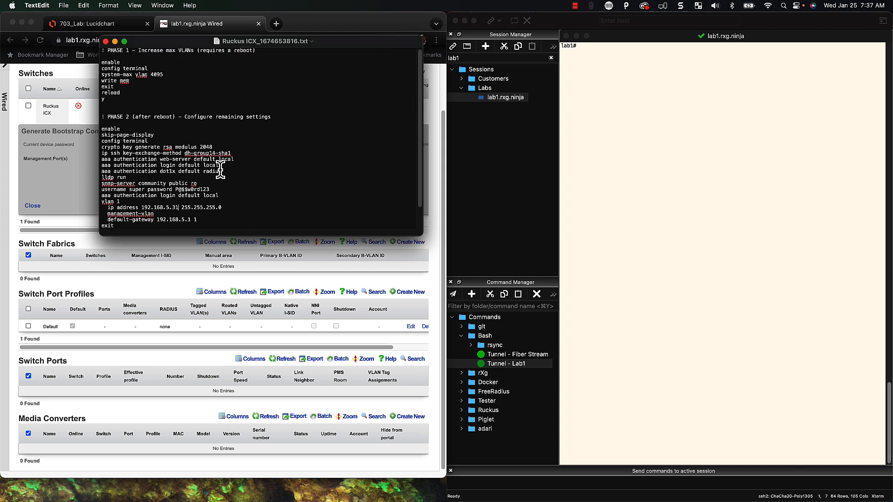
pyautogui.scroll(-2, 220, 170)
pyautogui.scroll(1, 220, 170)
pyautogui.scroll(1, 217, 96)
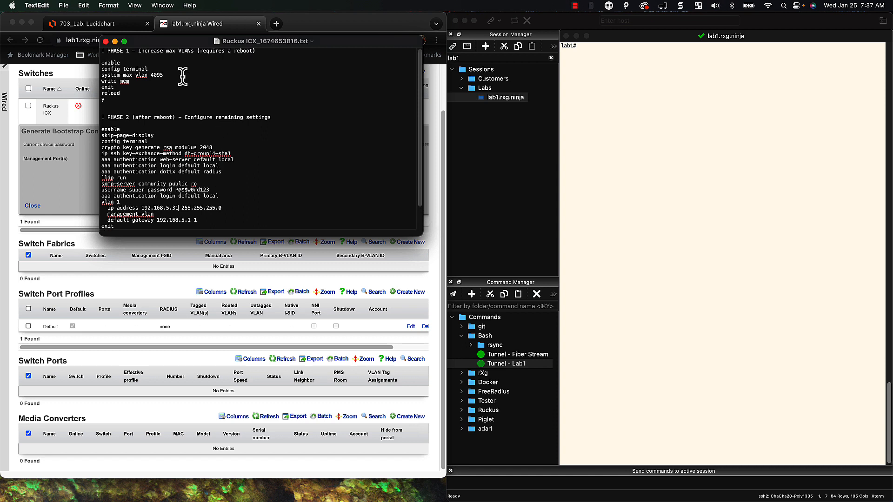
pyautogui.scroll(-4, 177, 114)
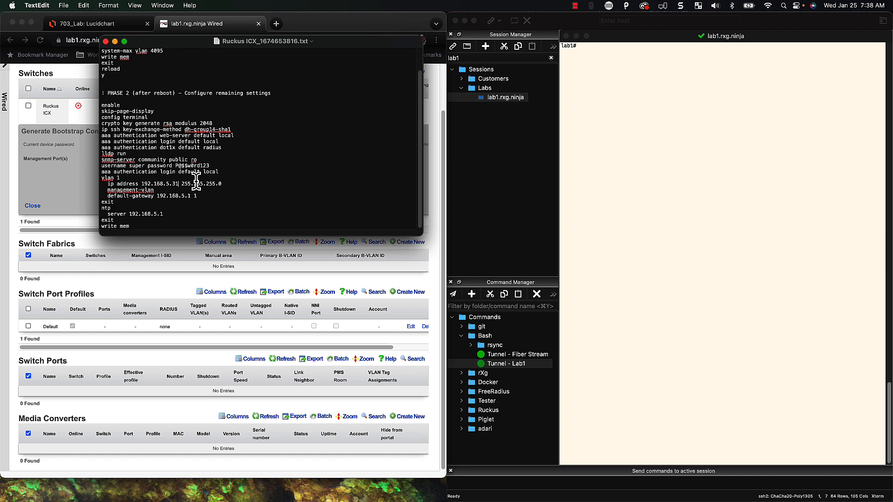
pyautogui.click(106, 41)
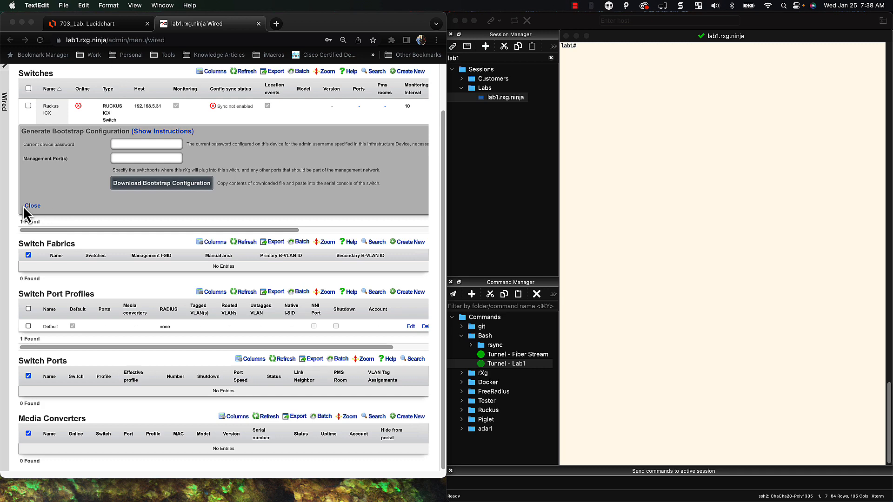
pyautogui.click(39, 212)
pyautogui.click(35, 207)
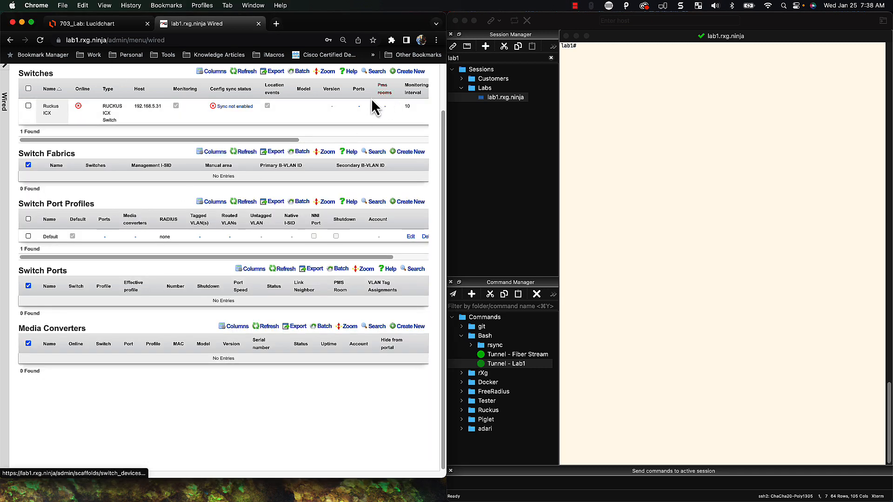
# Change the Ruckus ICX switch host to 192.168.5.30 and save it
pyautogui.moveTo(228, 139); pyautogui.dragTo(427, 137)
pyautogui.click(393, 106)
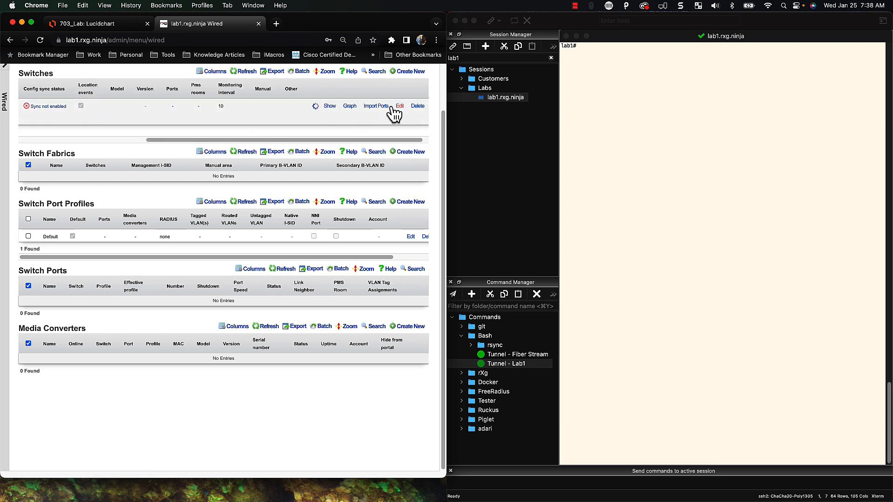
pyautogui.click(134, 201)
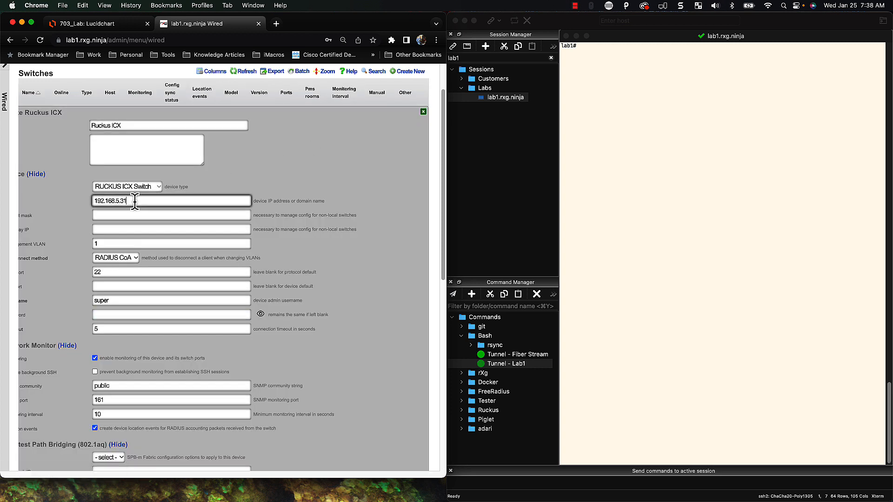
pyautogui.press('BackSpace')
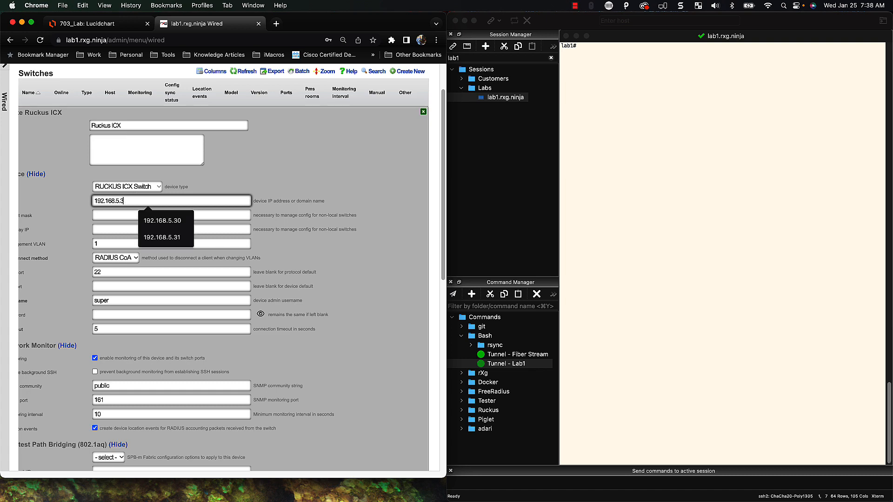
pyautogui.write('0')
pyautogui.scroll(-6, 159, 229)
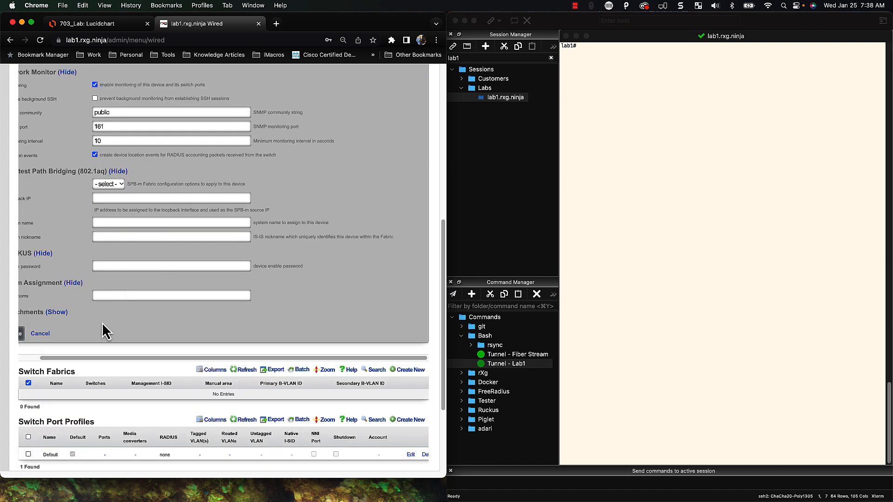
pyautogui.moveTo(44, 365); pyautogui.dragTo(20, 365)
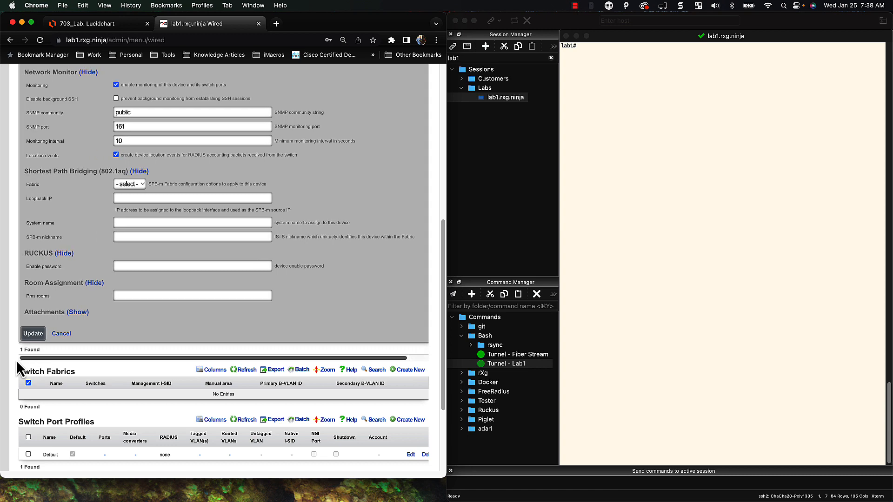
pyautogui.click(32, 334)
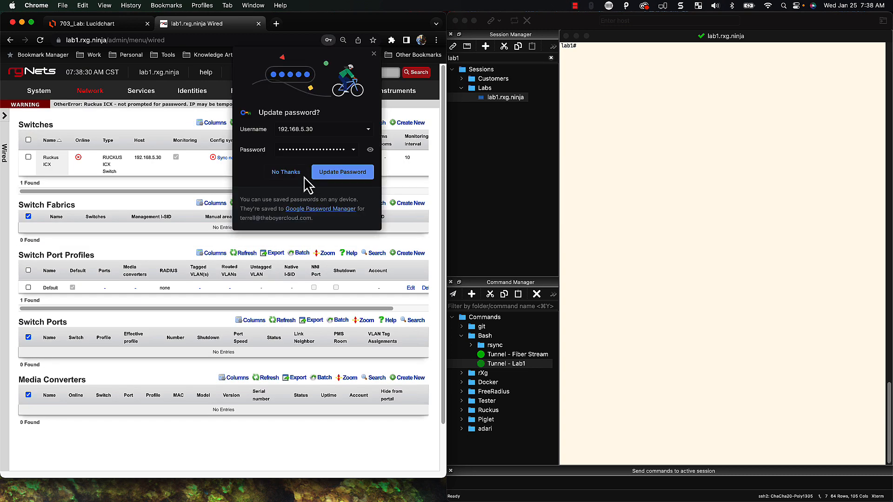
pyautogui.click(374, 54)
# Refresh the switches list until the model is detected, then begin an SSH login in SecureCRT
pyautogui.moveTo(338, 128)
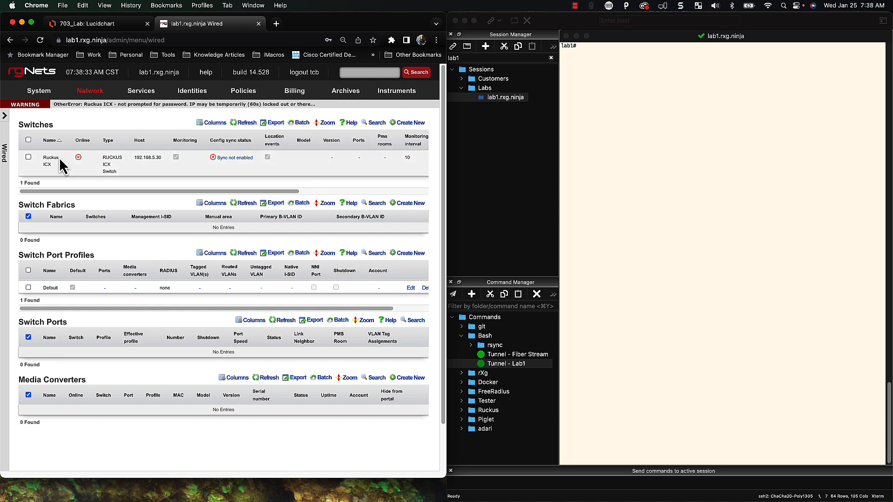
pyautogui.click(248, 124)
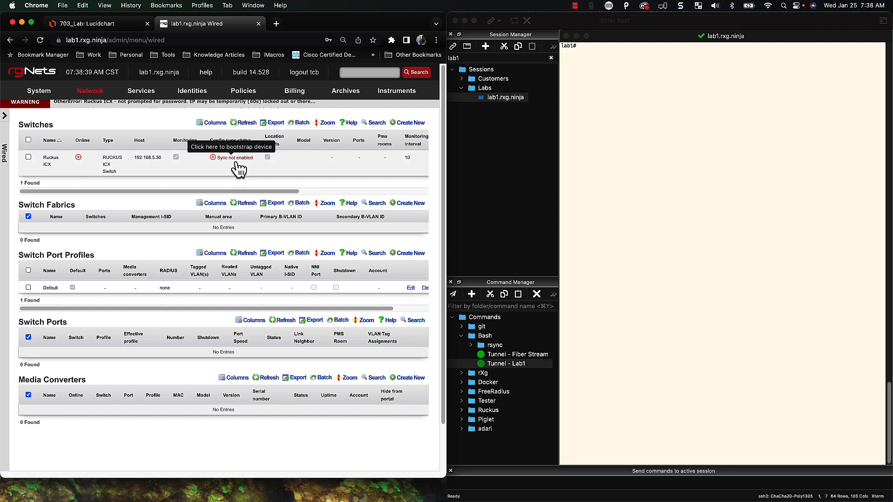
pyautogui.click(249, 123)
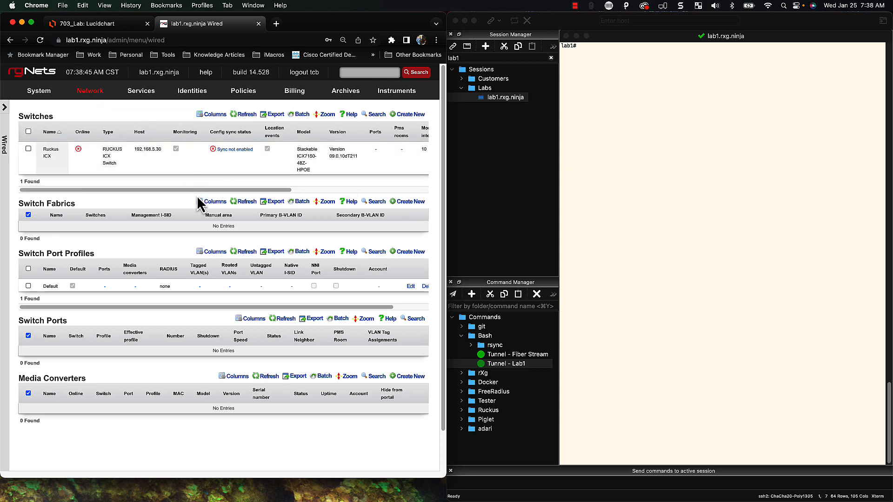
pyautogui.click(249, 121)
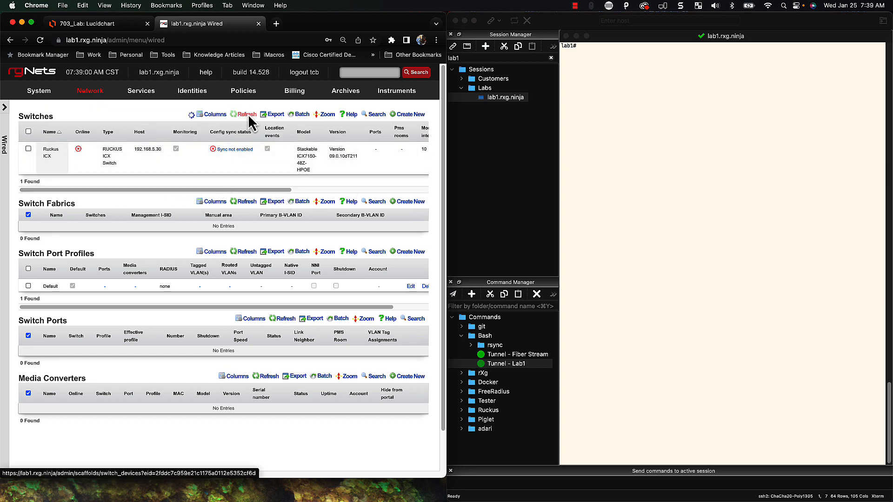
pyautogui.click(653, 135)
pyautogui.write('ssh super@')
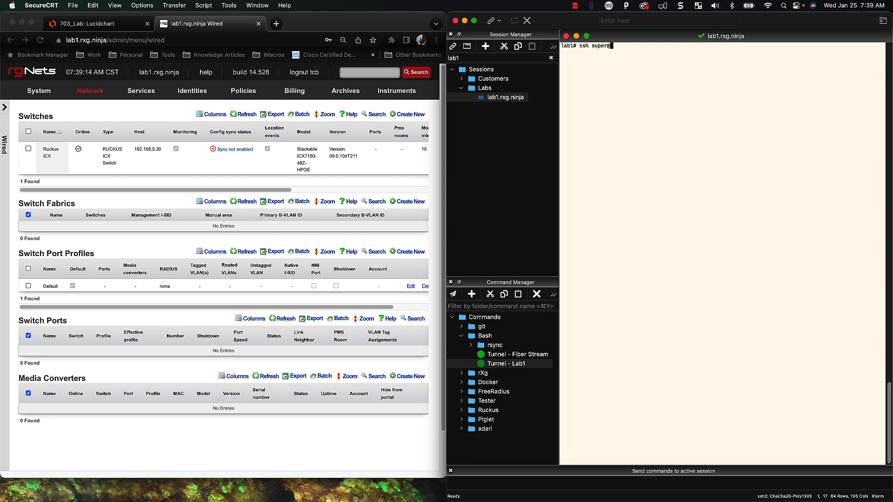
pyautogui.write('2.168')
pyautogui.write('.5.30')
pyautogui.press('Return')
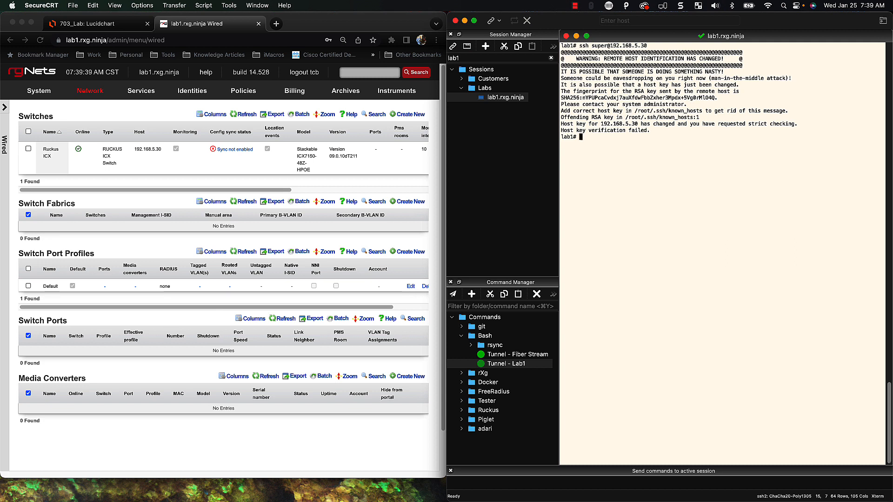
pyautogui.write('rm ')
pyautogui.write('/.ss')
pyautogui.write('.s')
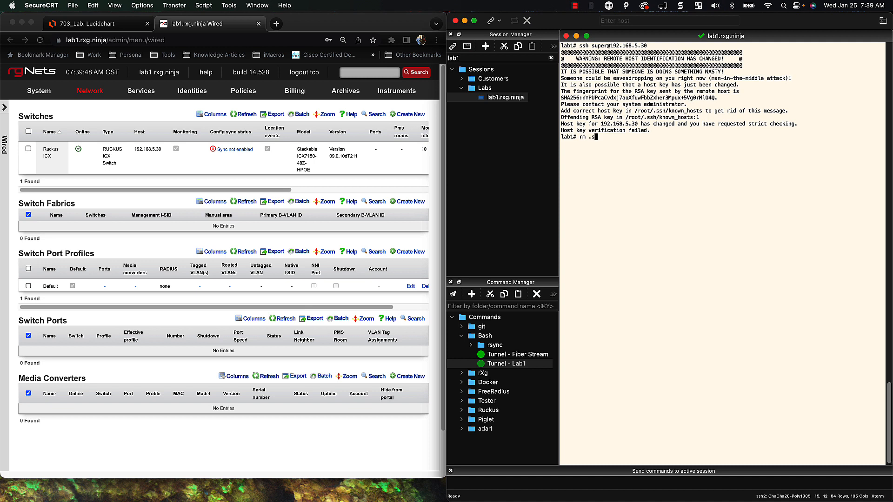
pyautogui.write('sh/known_hosts')
pyautogui.press('Return')
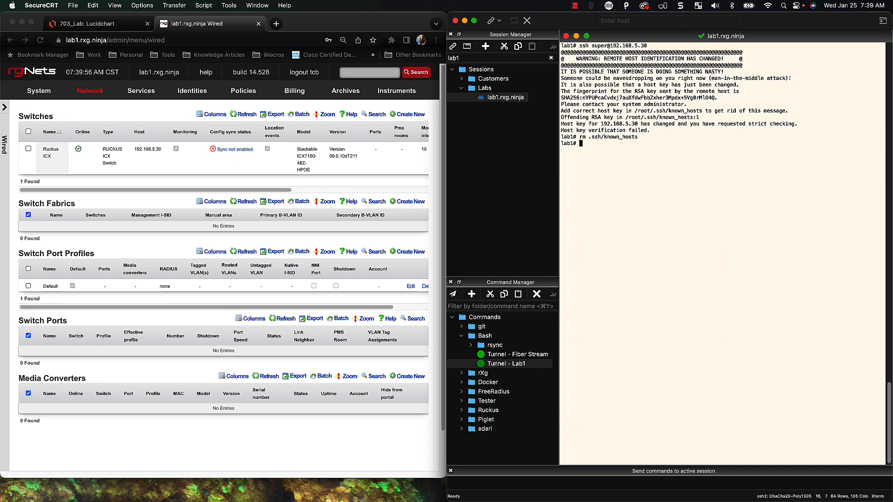
# Reconnect to 192.168.5.30, accept the new host key with 'yes', and log in
pyautogui.press('Up')
pyautogui.press('Up')
pyautogui.press('Return')
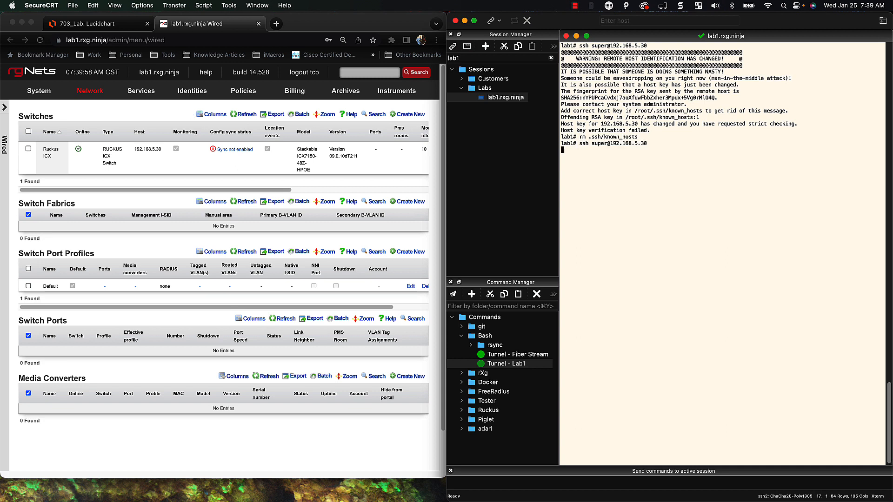
pyautogui.write('yes')
pyautogui.press('Return')
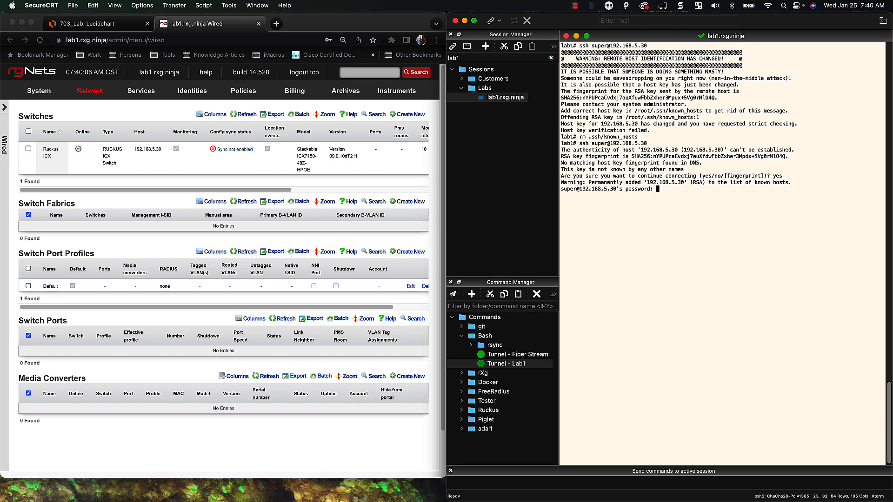
pyautogui.press('Return')
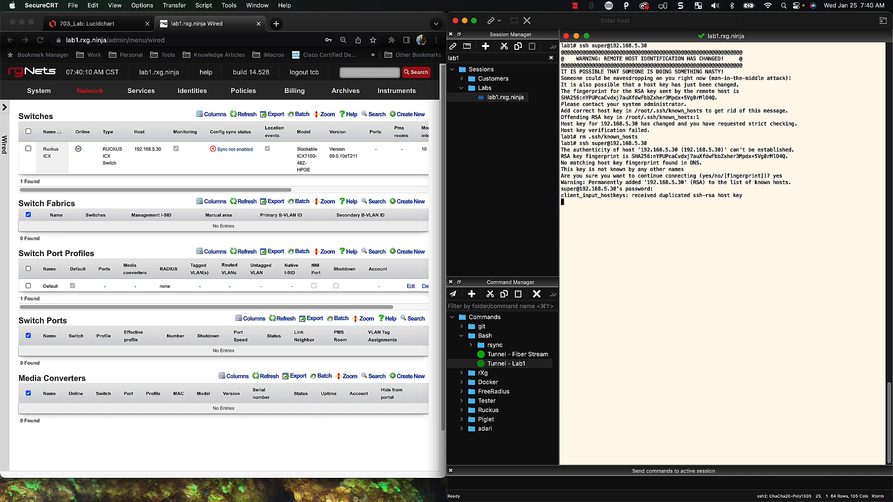
# Enter privileged mode with en and page through the full show running-config output
pyautogui.write('en')
pyautogui.press('Return')
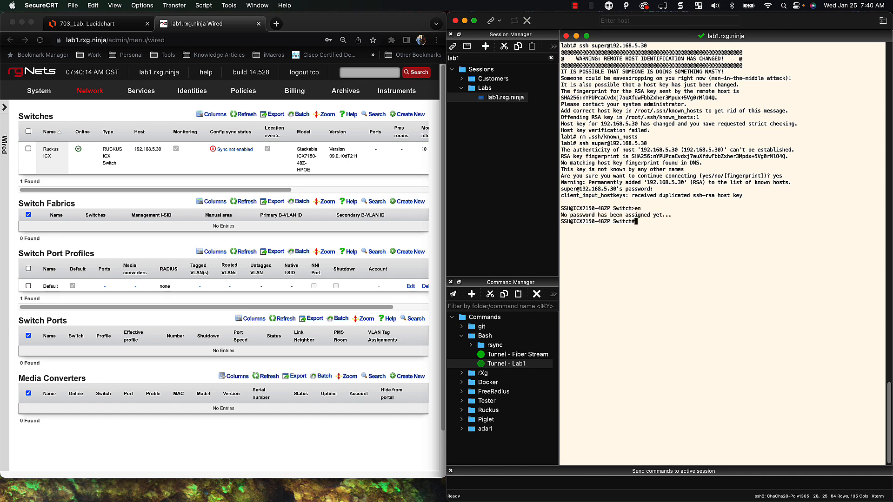
pyautogui.write('show run')
pyautogui.press('Tab')
pyautogui.press('Return')
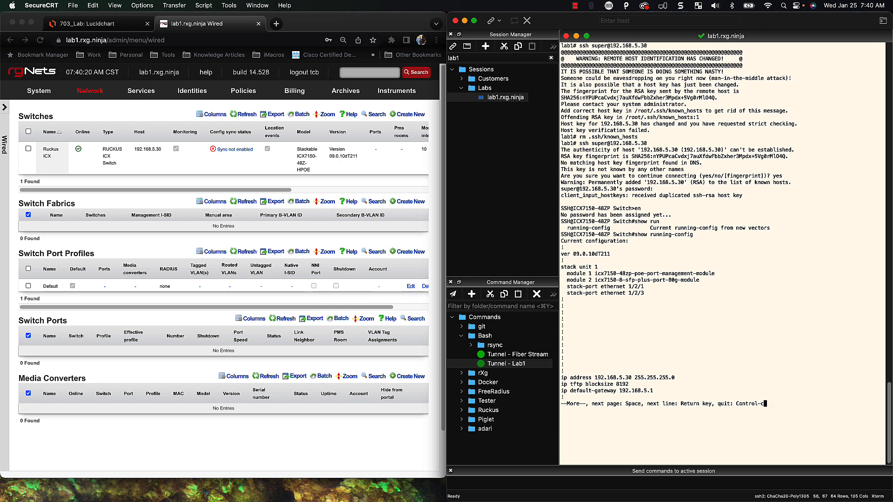
pyautogui.press('space')
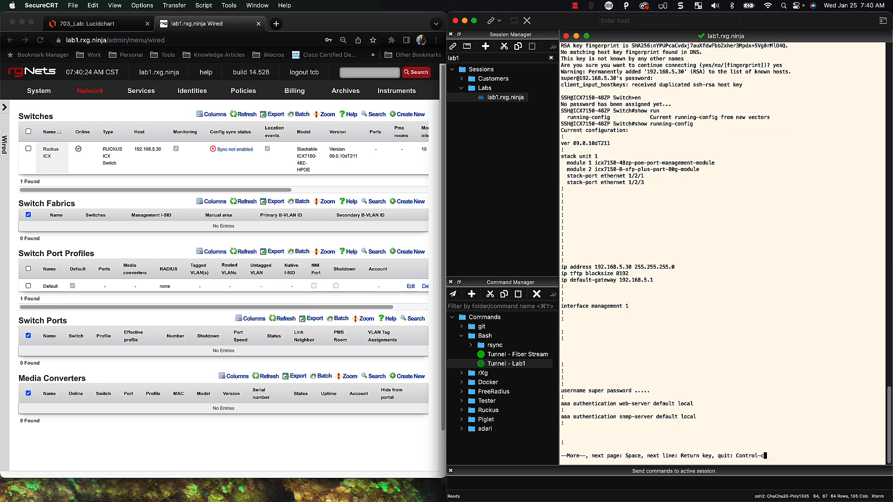
pyautogui.press('space')
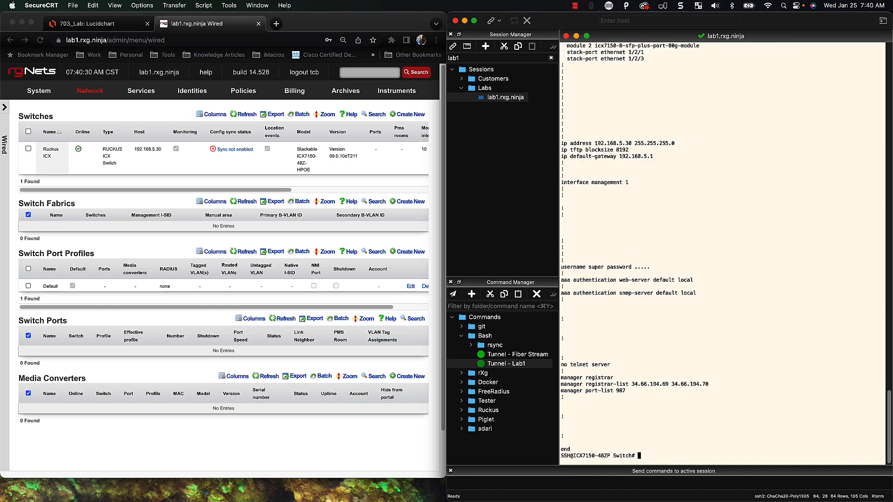
pyautogui.scroll(5, 705, 167)
pyautogui.scroll(4, 705, 167)
pyautogui.scroll(-10, 705, 166)
# From the switch's 'Sync not enabled' link, generate the diff to enable sync
pyautogui.click(231, 195)
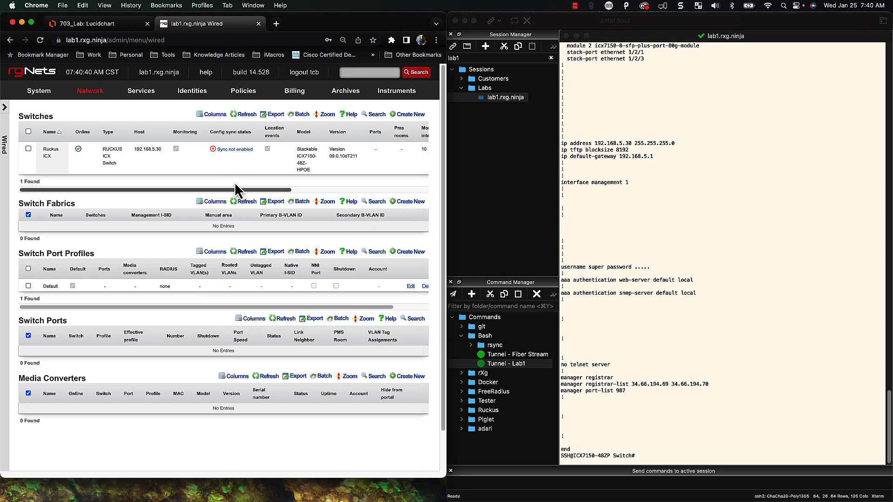
pyautogui.click(235, 153)
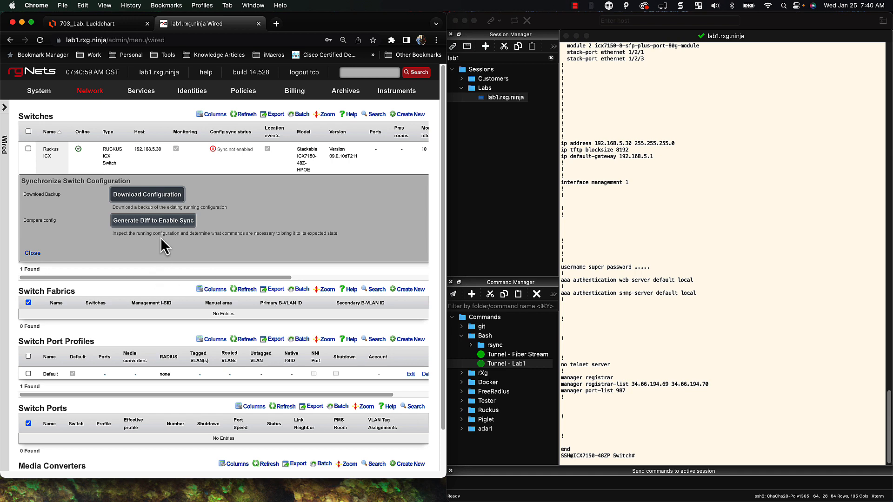
pyautogui.click(179, 227)
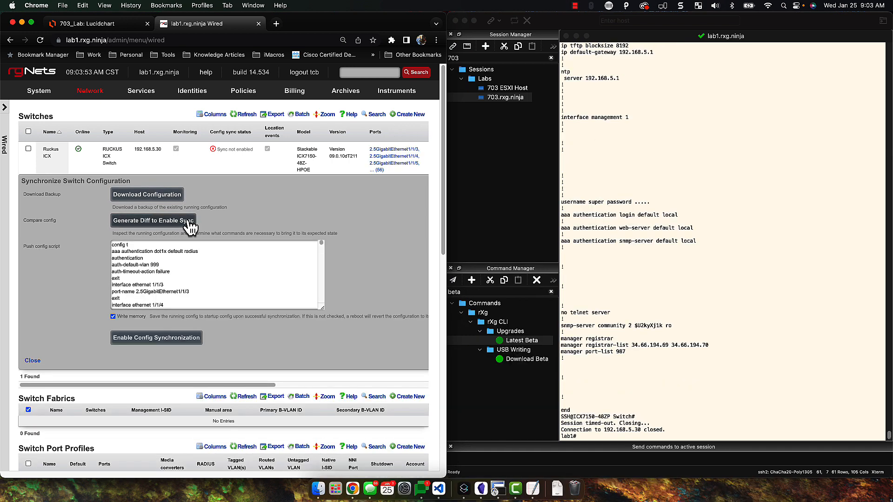
# Review the generated push config script of port-name, RADIUS and SNMP commands
pyautogui.scroll(-3, 169, 259)
pyautogui.scroll(-3, 172, 279)
pyautogui.scroll(-5, 177, 291)
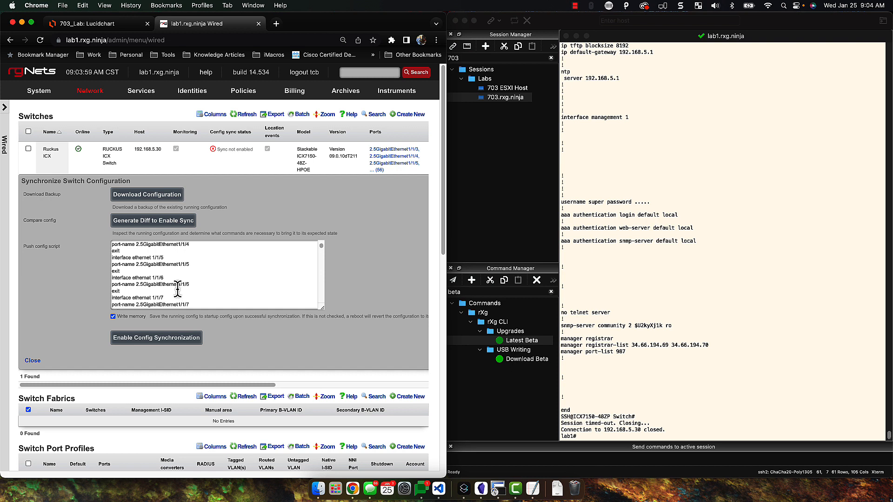
pyautogui.scroll(-2, 177, 288)
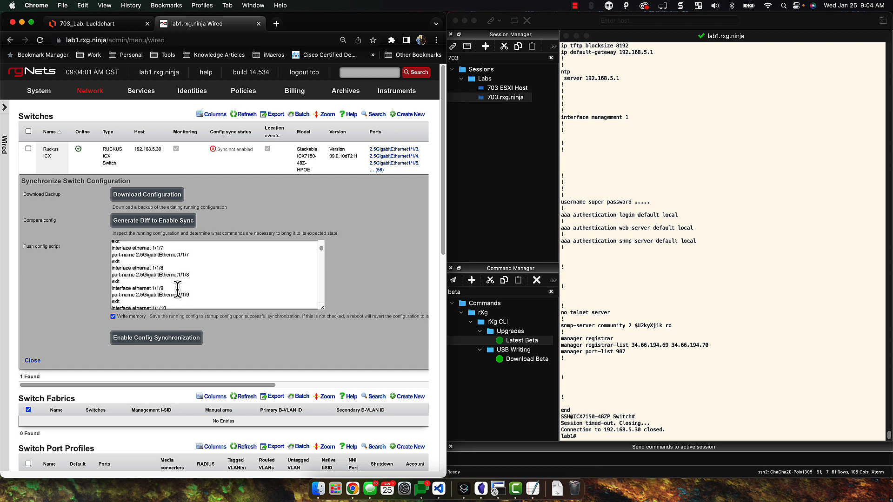
pyautogui.scroll(5, 177, 288)
pyautogui.scroll(5, 146, 284)
pyautogui.scroll(-15, 148, 283)
pyautogui.scroll(-15, 148, 284)
pyautogui.scroll(-15, 148, 284)
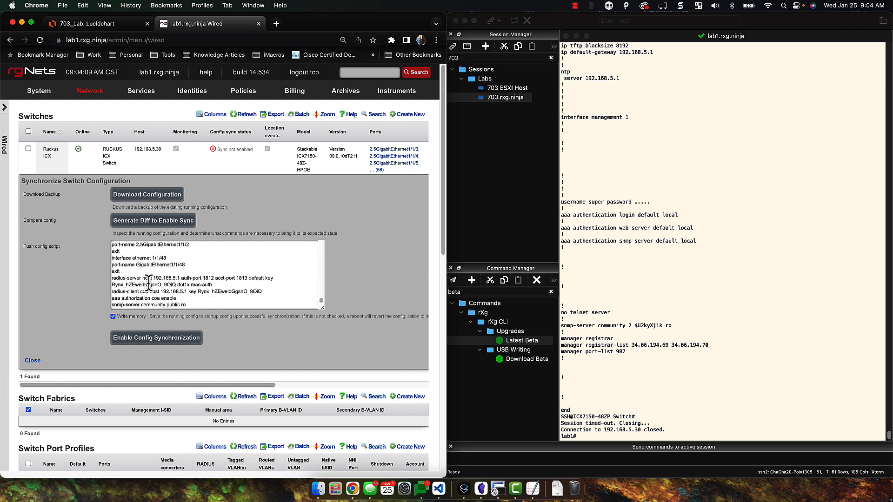
pyautogui.scroll(-1, 148, 284)
pyautogui.scroll(15, 198, 292)
pyautogui.scroll(10, 208, 285)
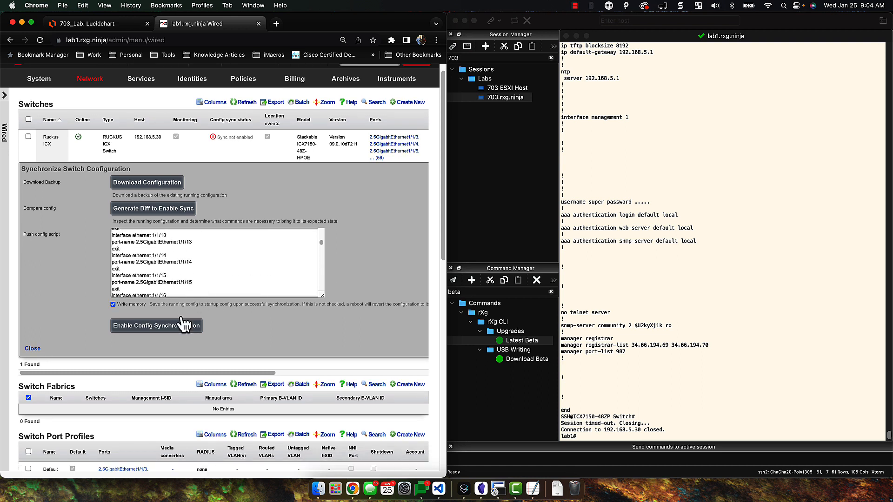
# Enable and confirm configuration synchronization for the Ruckus ICX switch
pyautogui.click(172, 330)
pyautogui.click(303, 120)
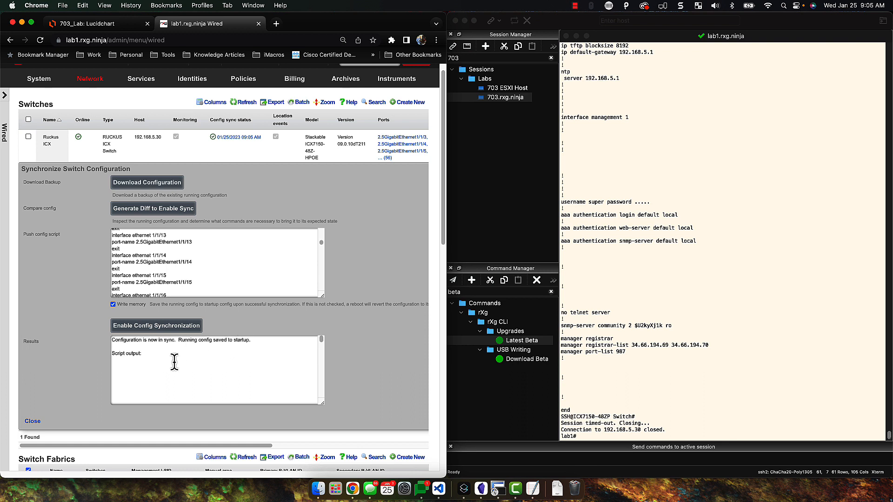
pyautogui.scroll(-1, 295, 379)
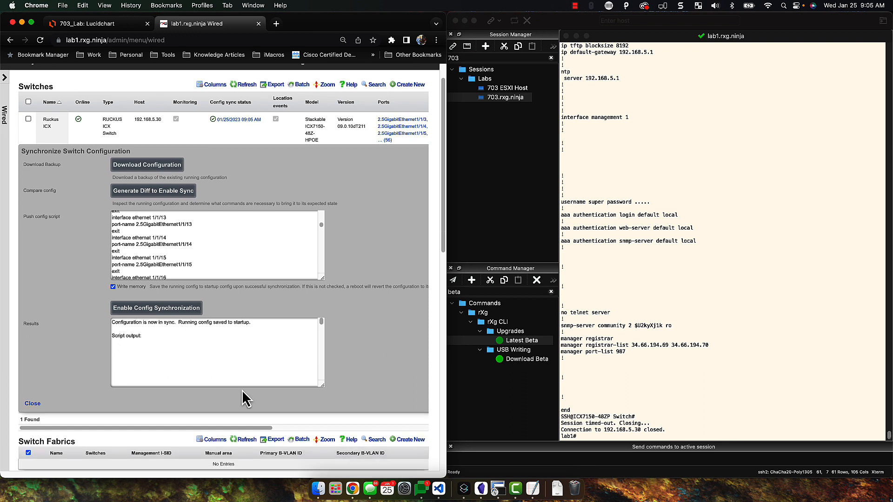
# Close the sync results panel and scroll down to the Switch Ports table
pyautogui.click(31, 404)
pyautogui.scroll(-2, 338, 259)
pyautogui.scroll(3, 239, 123)
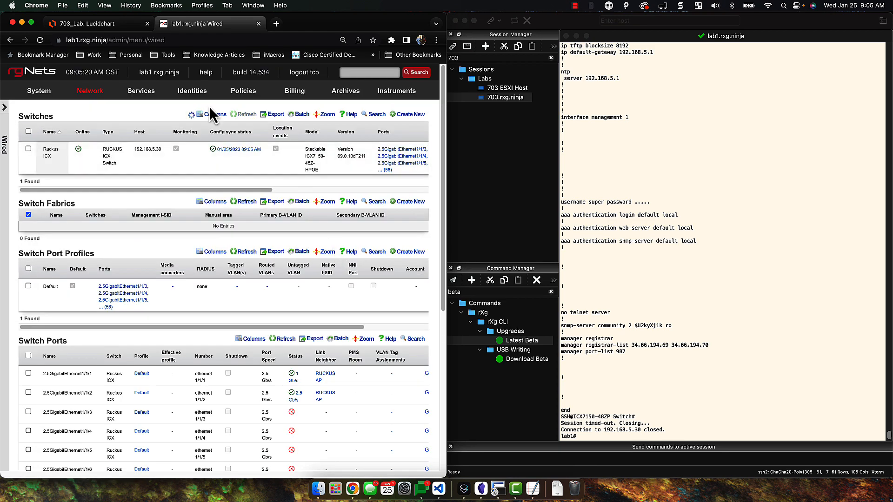
pyautogui.scroll(-4, 232, 372)
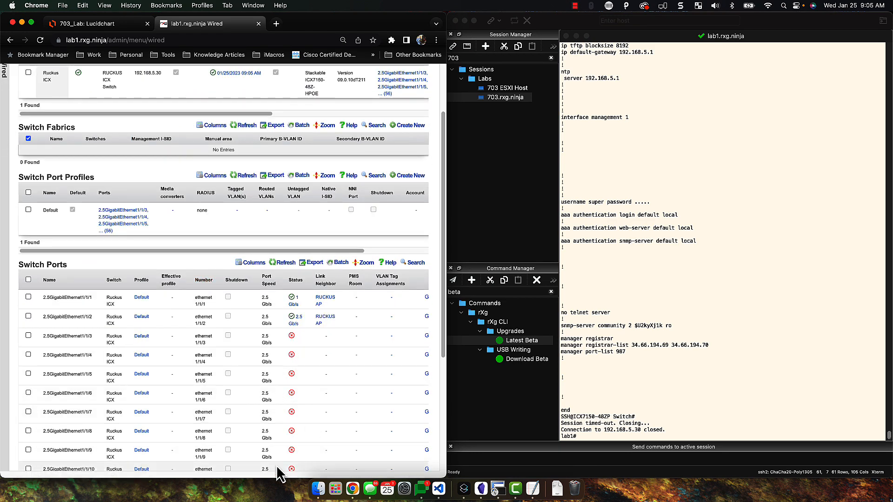
pyautogui.scroll(-7, 144, 465)
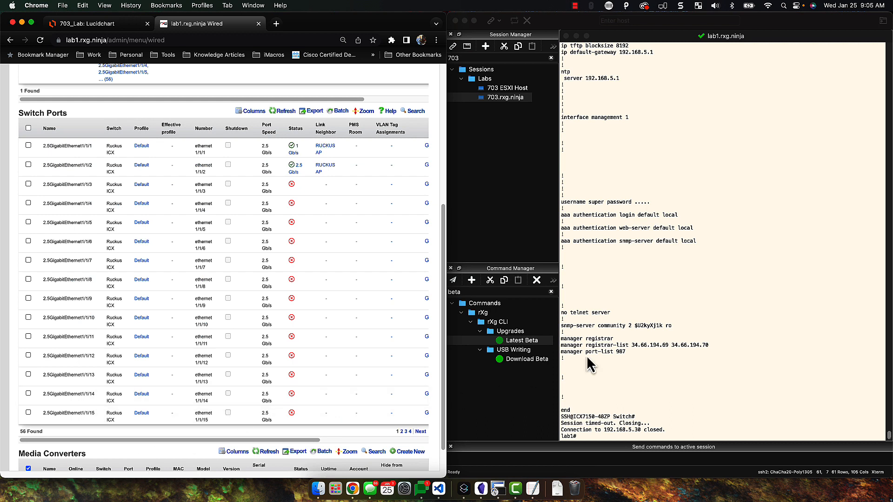
pyautogui.scroll(1, 724, 351)
pyautogui.scroll(-1, 725, 351)
# Reconnect by SSH to the switch at 192.168.5.30, log in and enter privileged mode
pyautogui.click(700, 354)
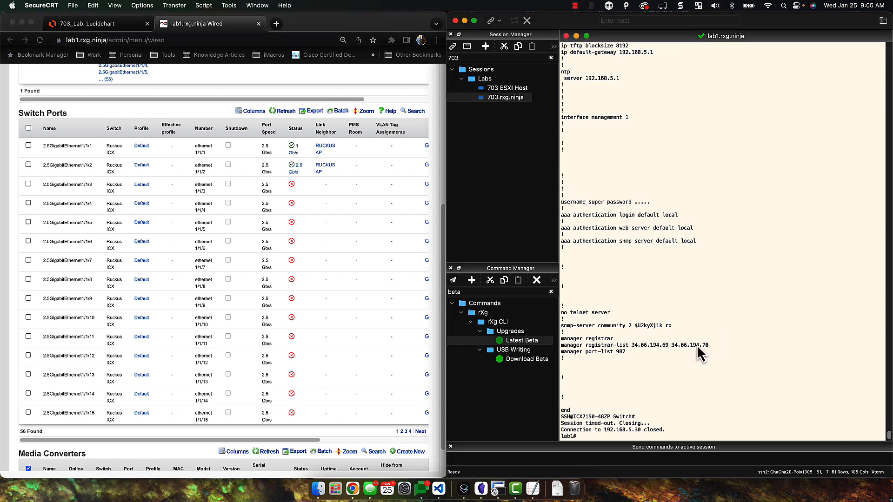
pyautogui.press('Up')
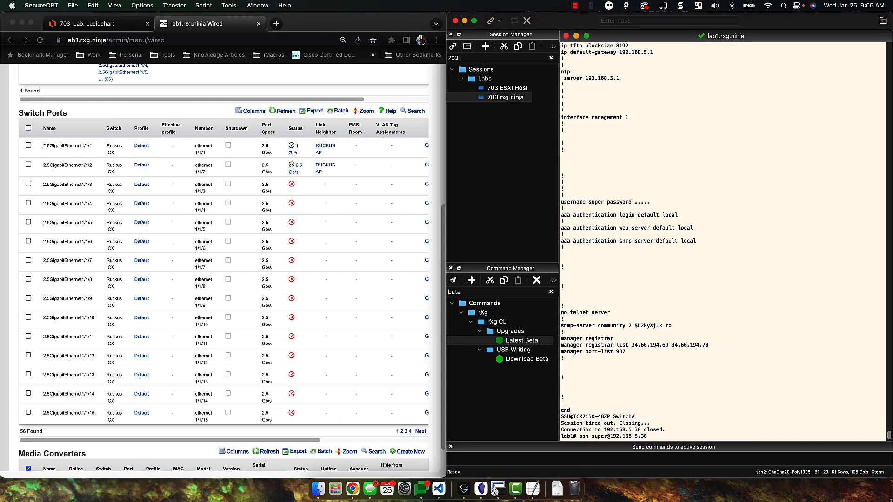
pyautogui.press('Return')
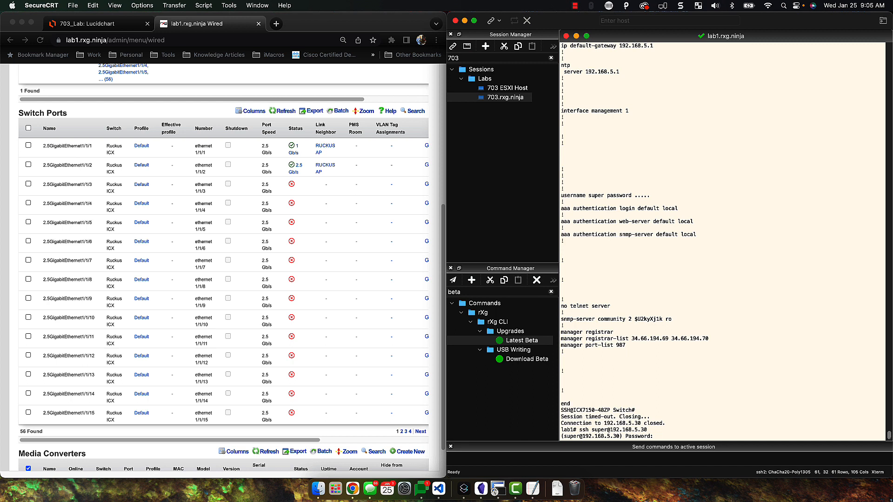
pyautogui.press('Return')
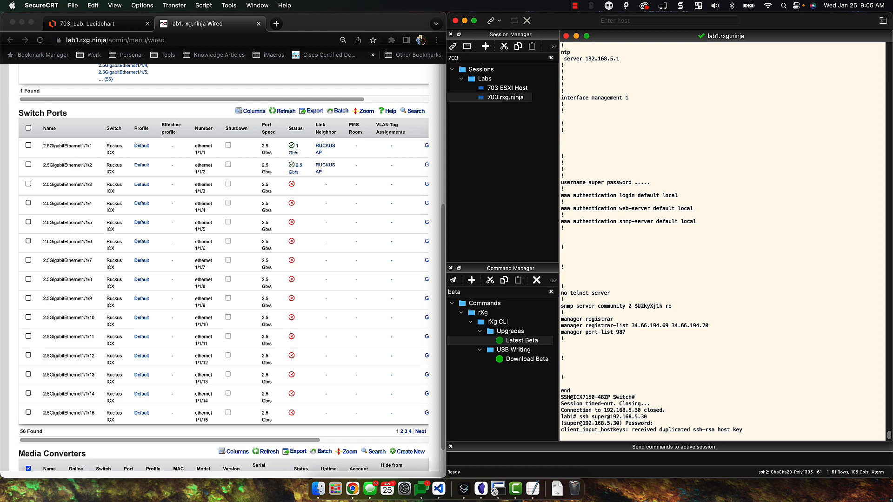
pyautogui.write('en')
pyautogui.press('Return')
# Page through show running-config, checking interfaces now carry only the synced port names
pyautogui.write('show run')
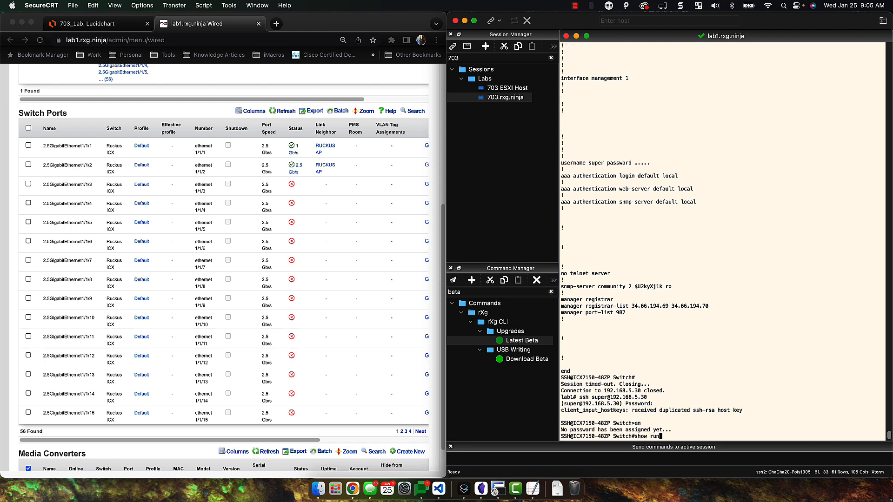
pyautogui.press('Tab')
pyautogui.press('Return')
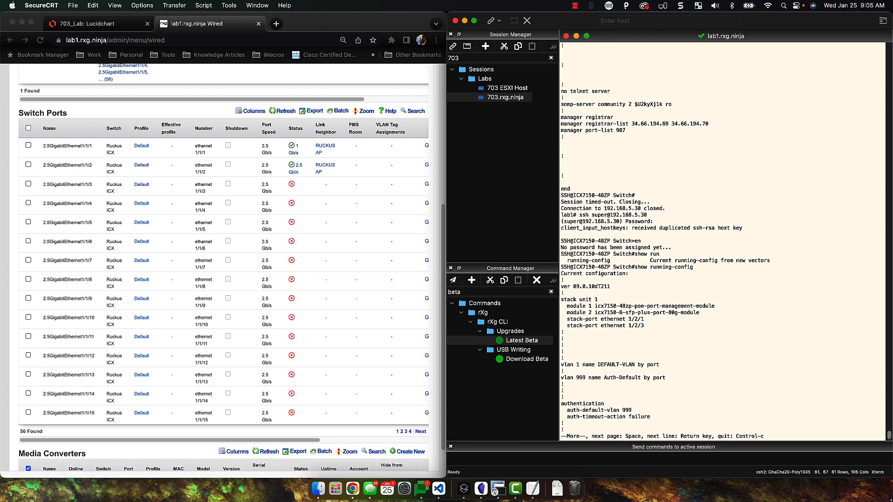
pyautogui.press('space')
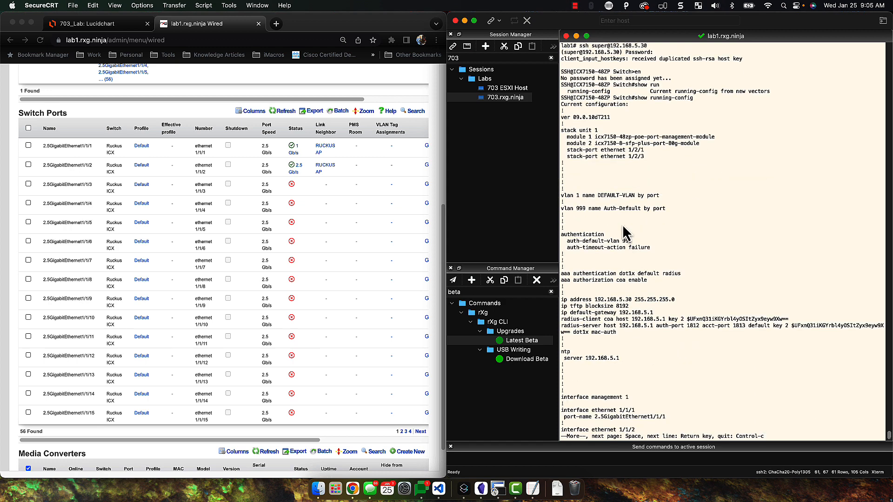
pyautogui.press('space')
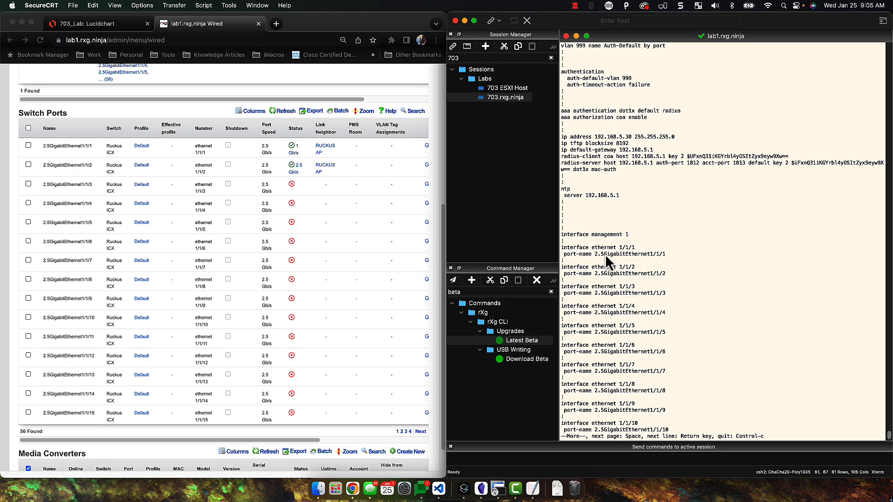
pyautogui.press('space')
pyautogui.press('space')
pyautogui.press('space')
pyautogui.press('space')
pyautogui.press('space')
pyautogui.press('space')
pyautogui.press('space')
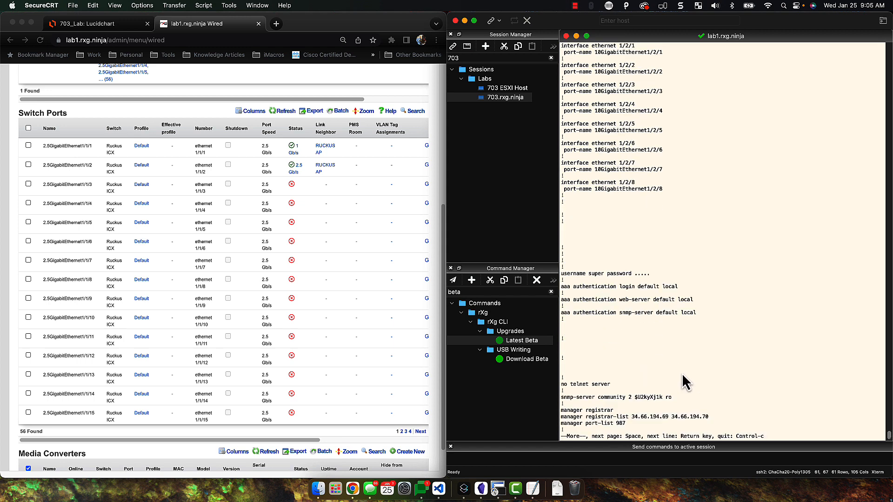
pyautogui.press('space')
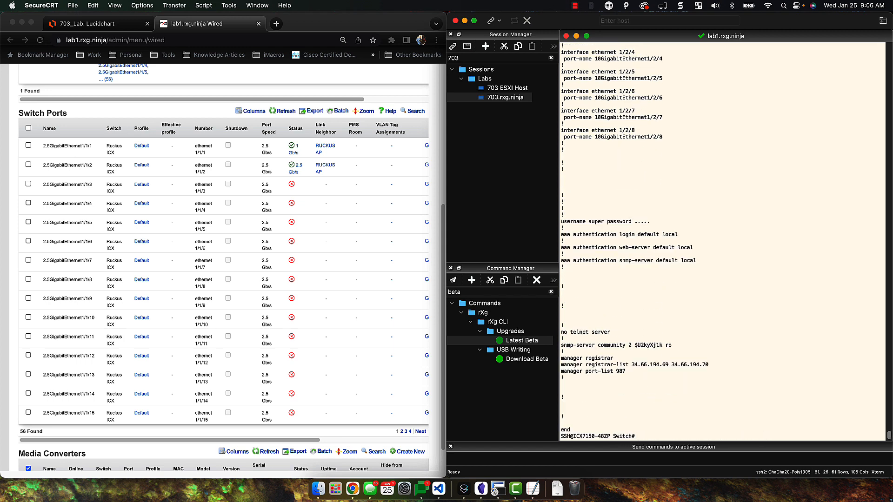
pyautogui.scroll(20, 757, 260)
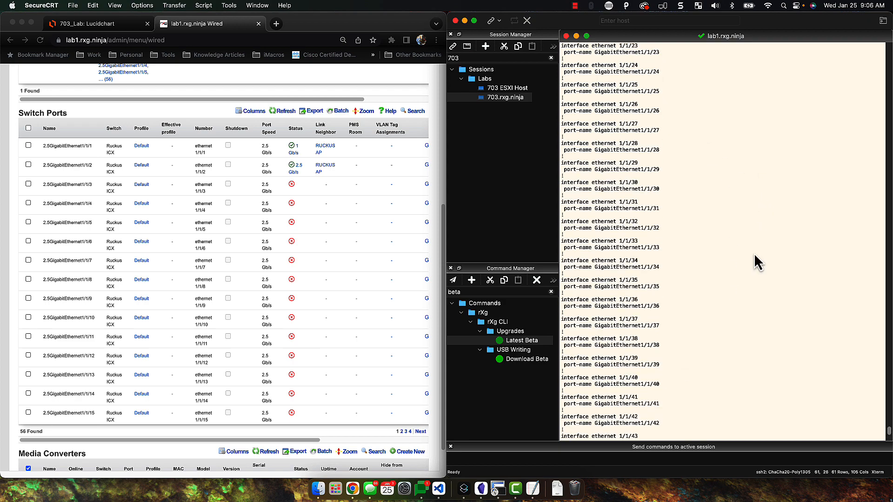
pyautogui.scroll(-20, 757, 259)
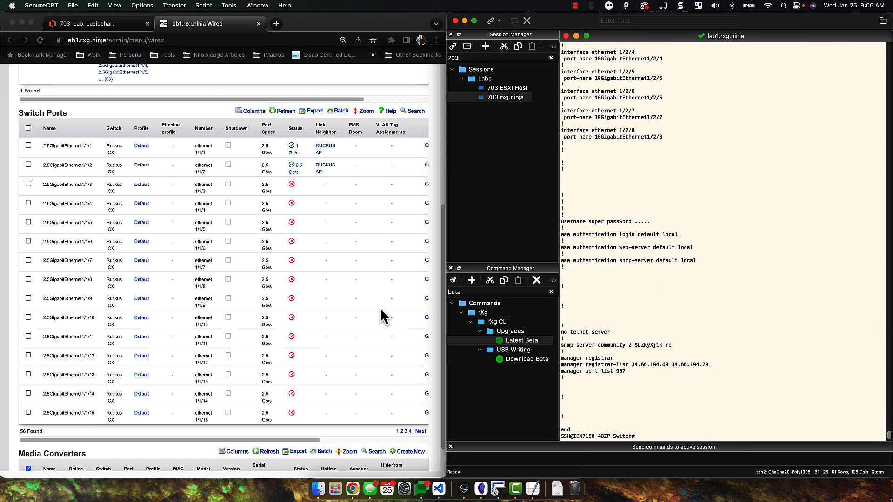
pyautogui.scroll(5, 346, 303)
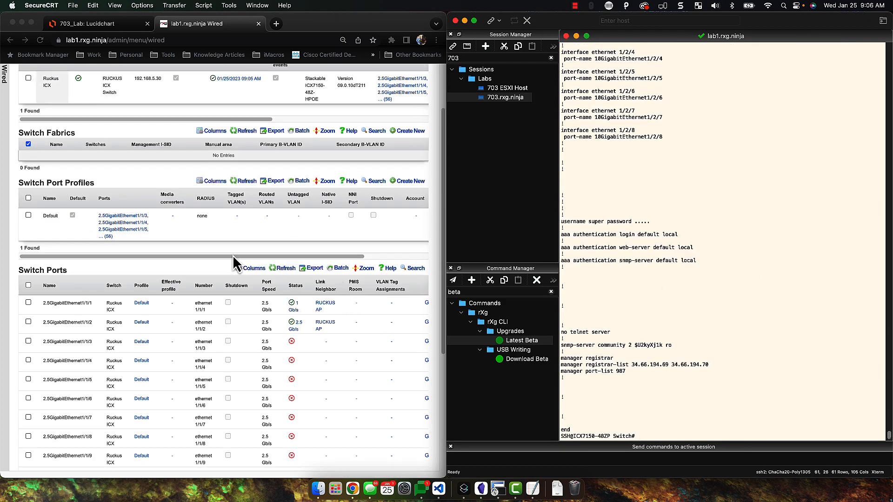
pyautogui.scroll(1, 227, 249)
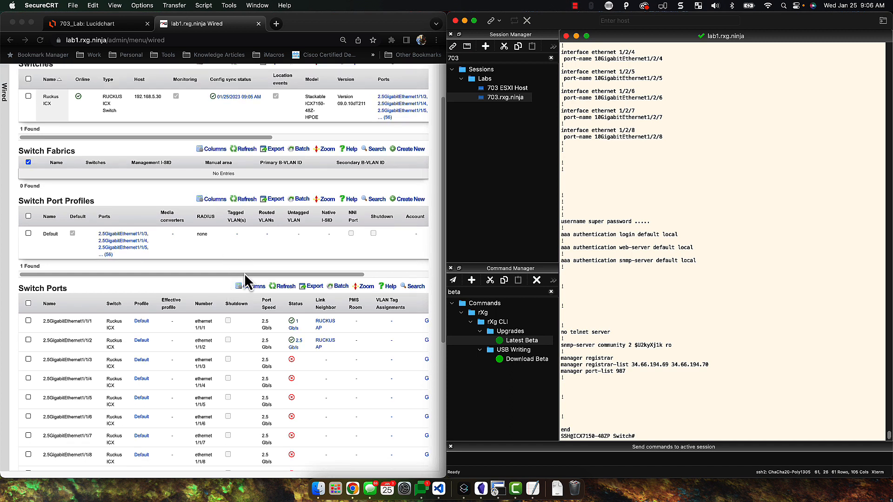
pyautogui.moveTo(244, 275); pyautogui.dragTo(305, 275)
# Start a new switch port profile named 'Trunk Port'
pyautogui.click(410, 199)
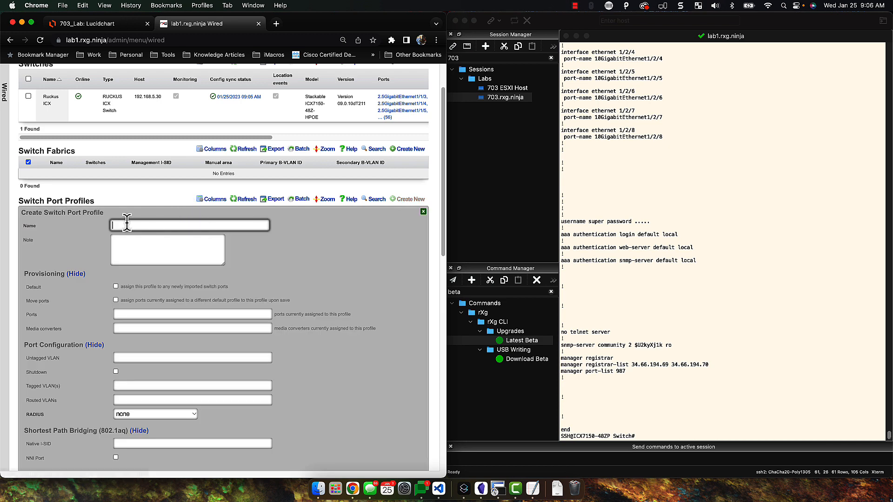
pyautogui.write('Tunk')
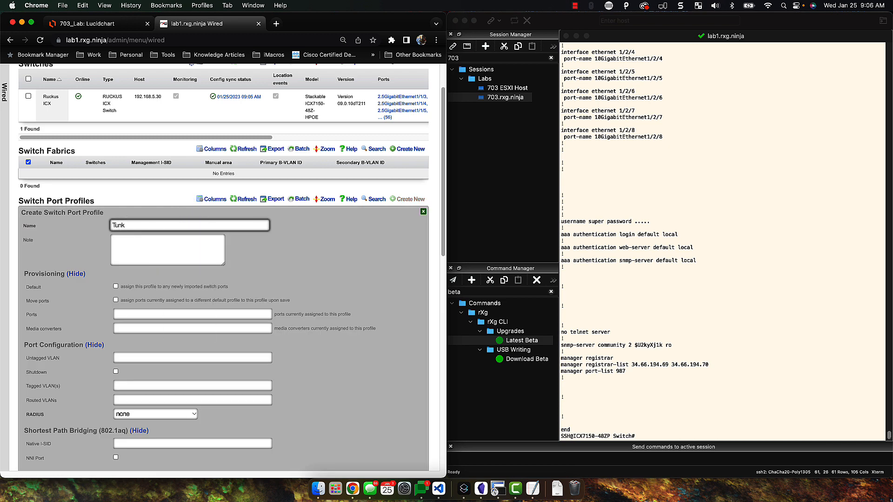
pyautogui.press('BackSpace')
pyautogui.press('BackSpace')
pyautogui.write('runk P')
pyautogui.scroll(-1, 122, 297)
# Add ports 2.5GigabitEthernet1/1/1 and 1/1/2 from the Ports suggestions, paging through the port list
pyautogui.click(123, 297)
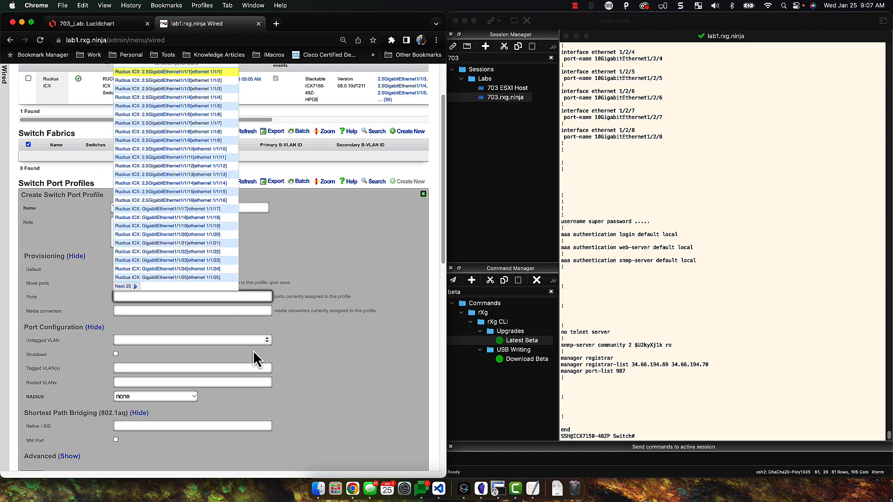
pyautogui.scroll(-5, 251, 354)
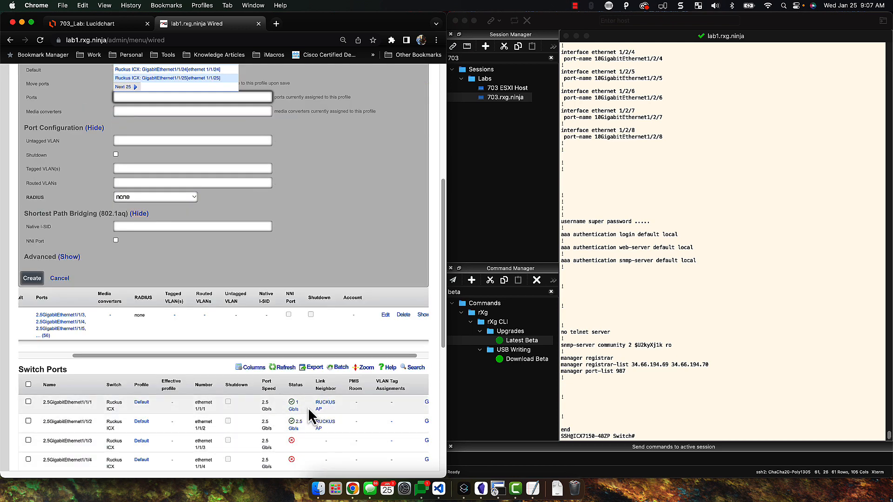
pyautogui.scroll(7, 283, 303)
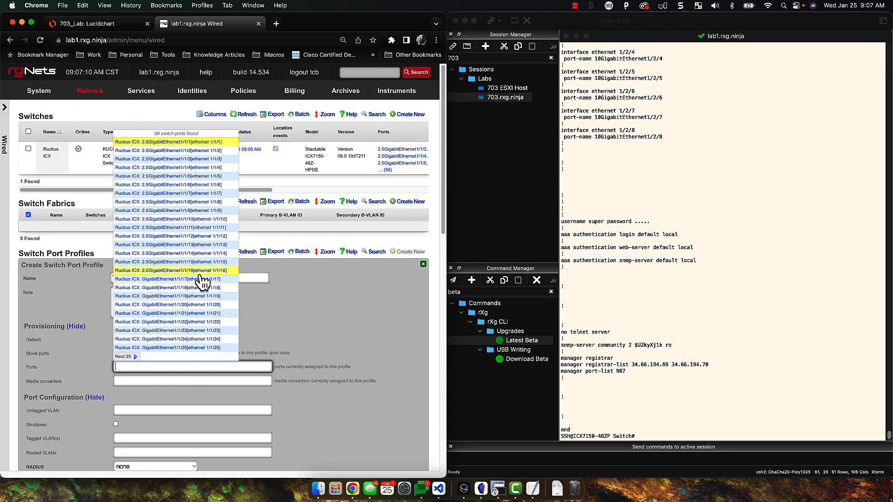
pyautogui.click(195, 150)
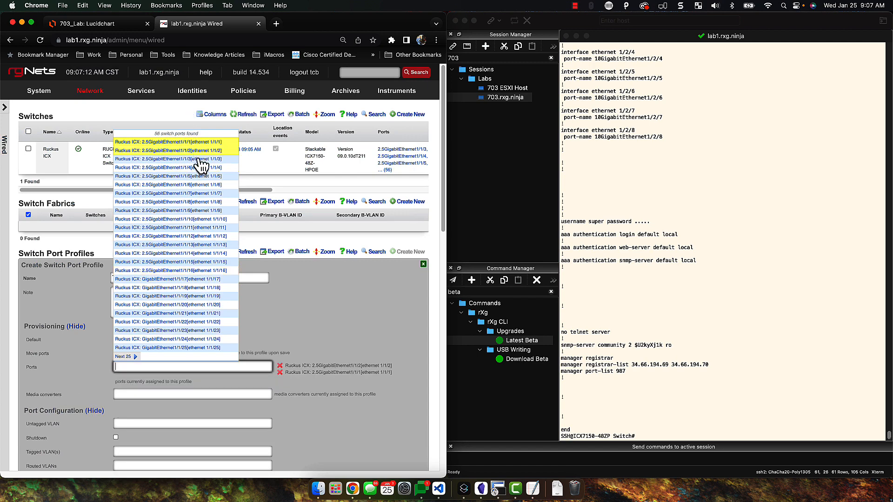
pyautogui.scroll(-10, 319, 389)
pyautogui.scroll(-1, 326, 440)
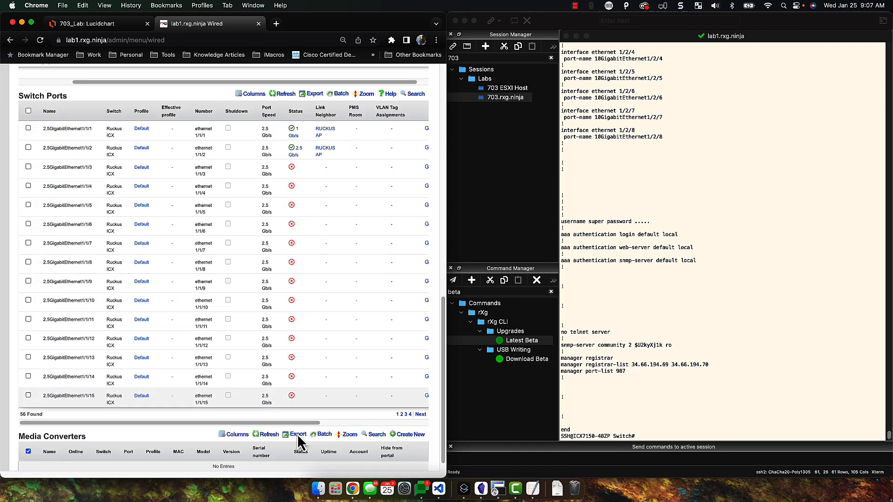
pyautogui.click(401, 414)
pyautogui.click(406, 415)
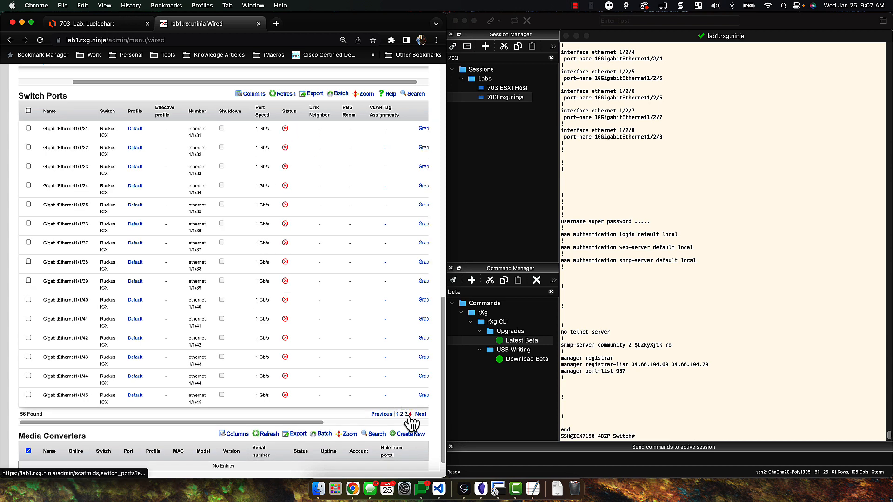
pyautogui.click(409, 415)
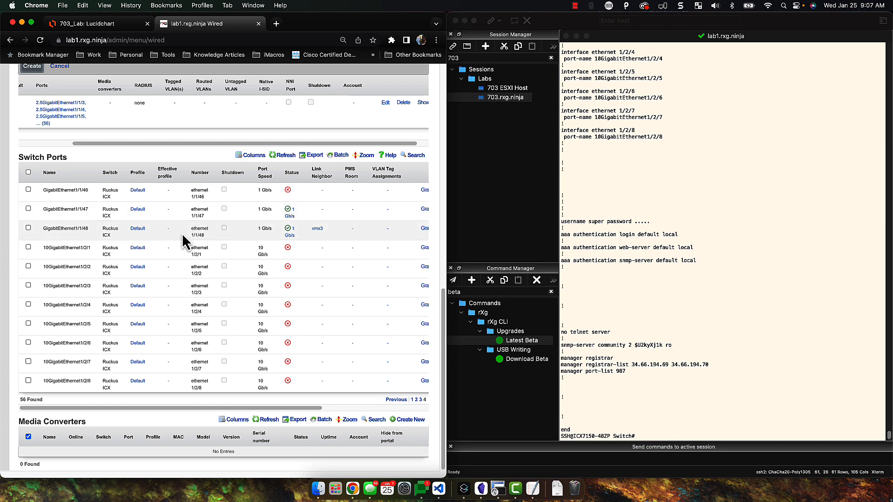
pyautogui.scroll(10, 298, 261)
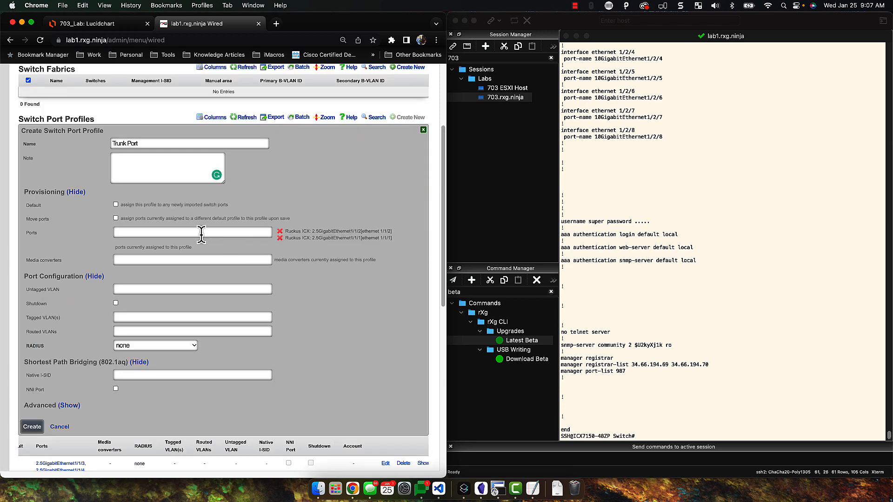
# Page the port suggestions with Next 25 and add GigabitEthernet1/1/48 to the profile
pyautogui.click(200, 245)
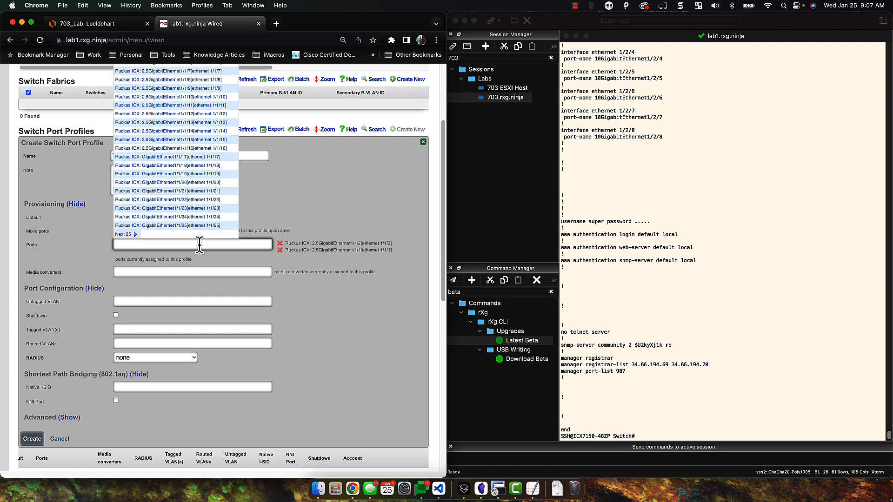
pyautogui.scroll(1, 201, 242)
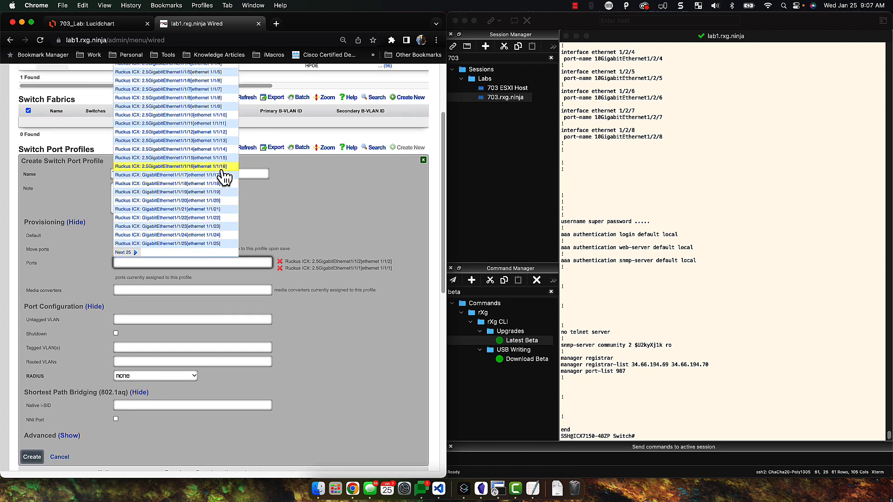
pyautogui.scroll(2, 220, 176)
pyautogui.scroll(1, 221, 176)
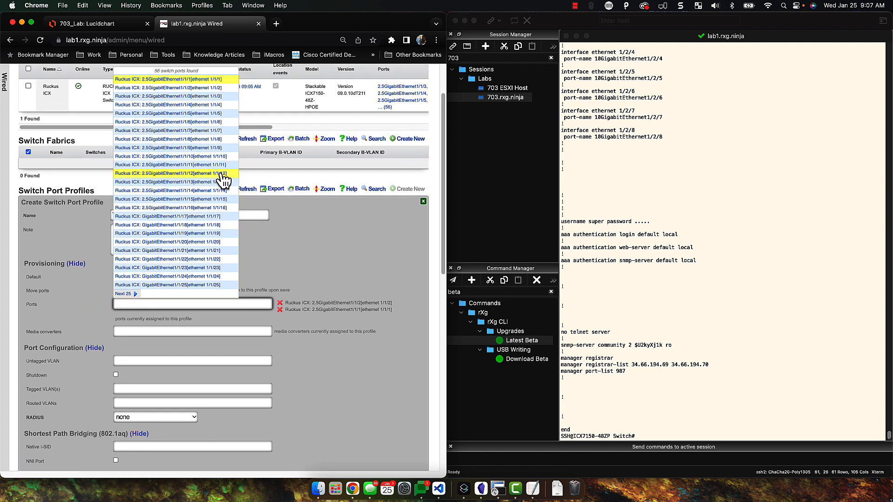
pyautogui.scroll(-1, 206, 271)
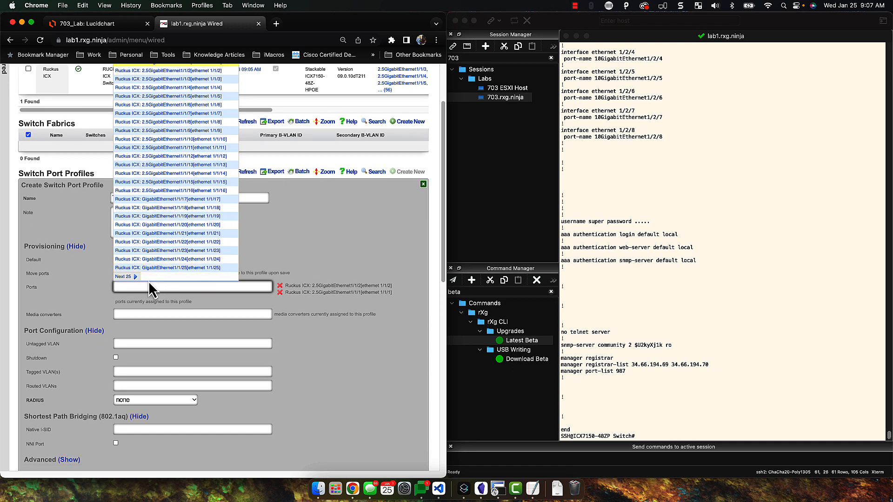
pyautogui.click(132, 278)
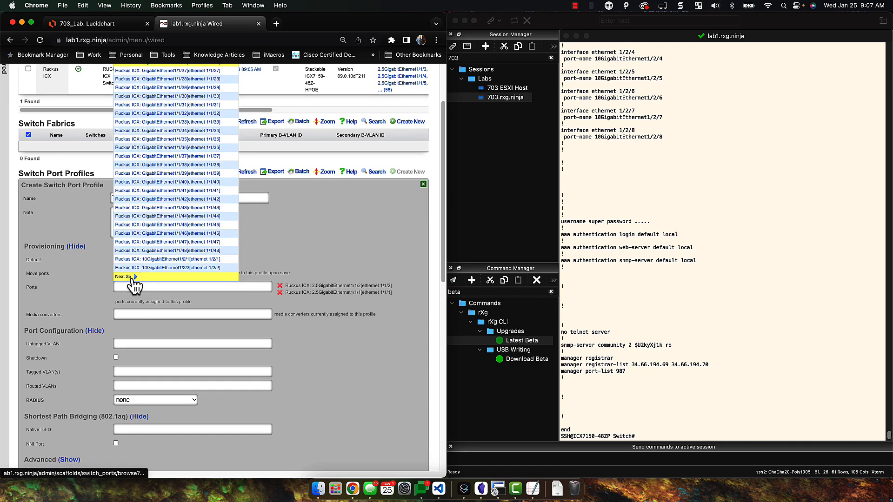
pyautogui.click(207, 251)
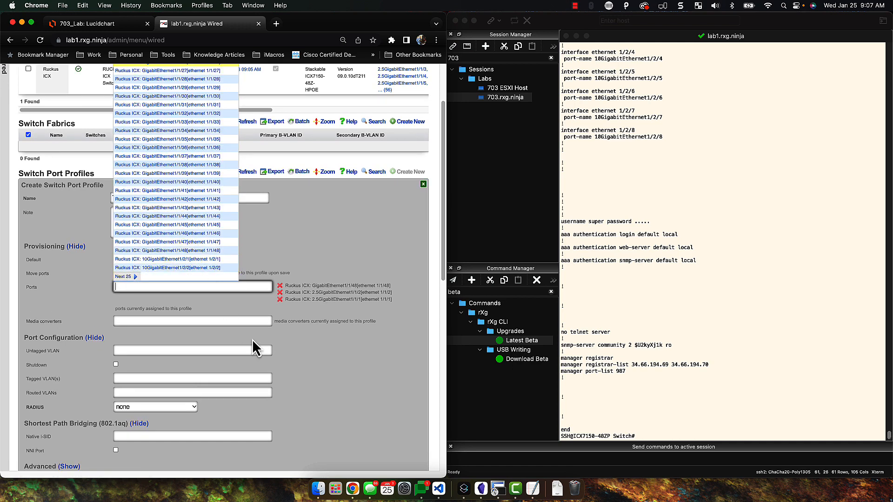
pyautogui.click(344, 381)
pyautogui.scroll(-1, 250, 342)
pyautogui.scroll(-5, 236, 349)
pyautogui.scroll(1, 139, 323)
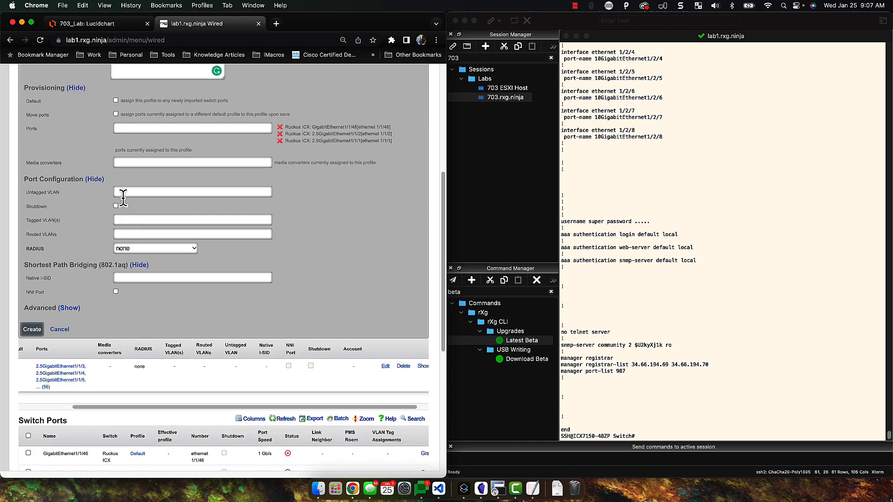
# Tag the Post-Auth / Accounts and Pre-Auth / Guest VLANs and create the Trunk Port profile
pyautogui.click(117, 220)
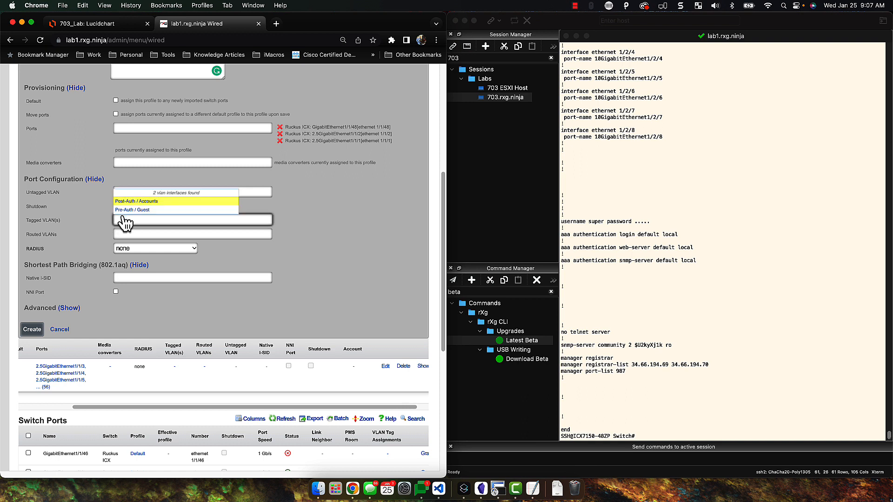
pyautogui.click(129, 203)
pyautogui.click(131, 211)
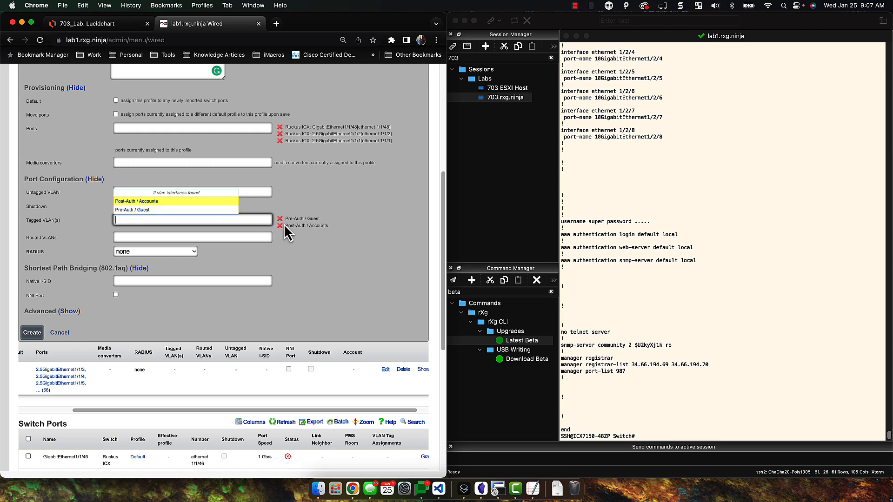
pyautogui.click(324, 268)
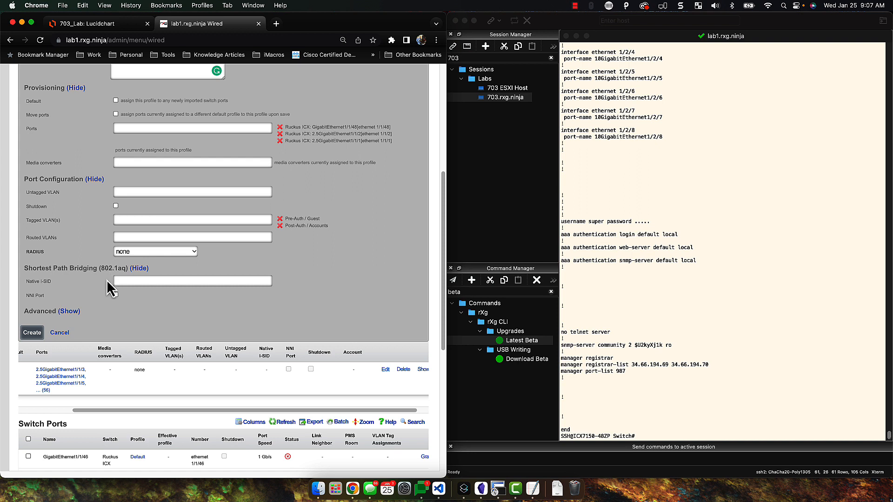
pyautogui.click(33, 334)
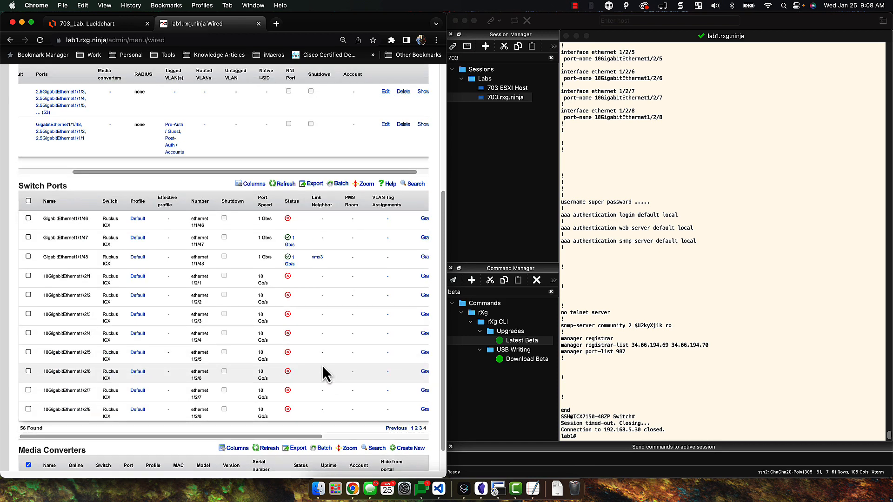
# Return to page 1 of Switch Ports and sort by Link Neighbor to show the Trunk Port uplinks
pyautogui.scroll(1, 293, 293)
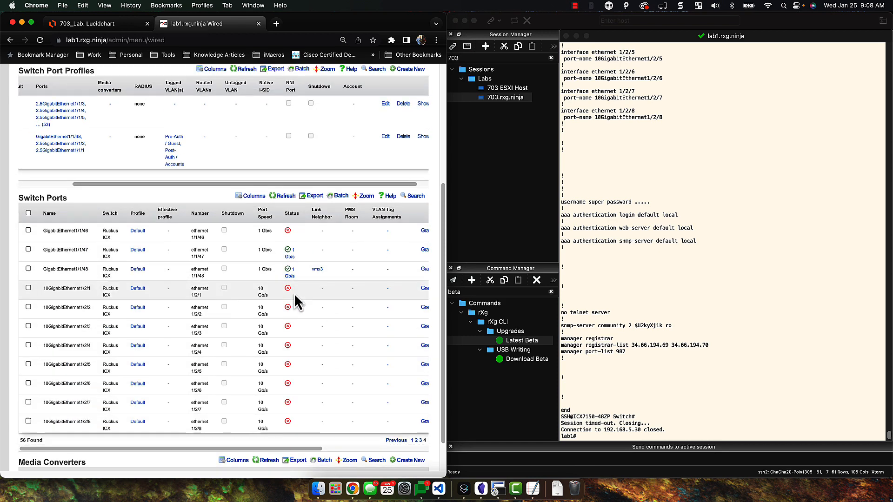
pyautogui.scroll(2, 300, 284)
pyautogui.scroll(-3, 396, 417)
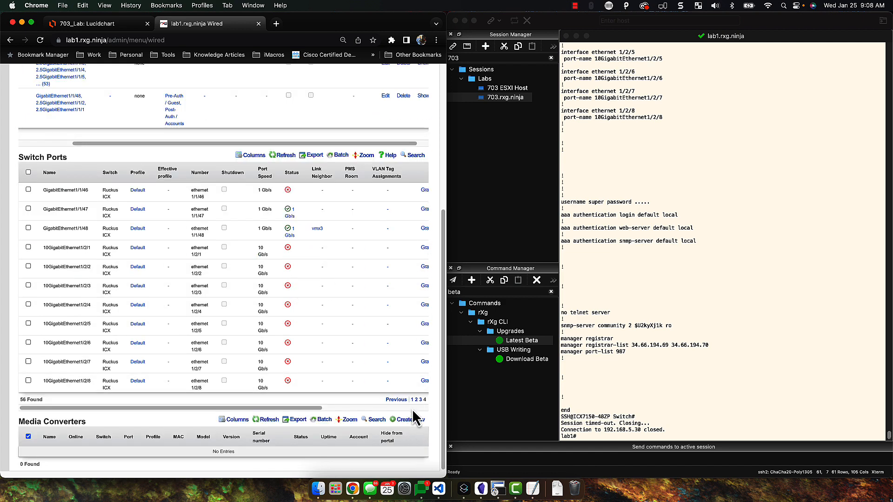
pyautogui.click(412, 400)
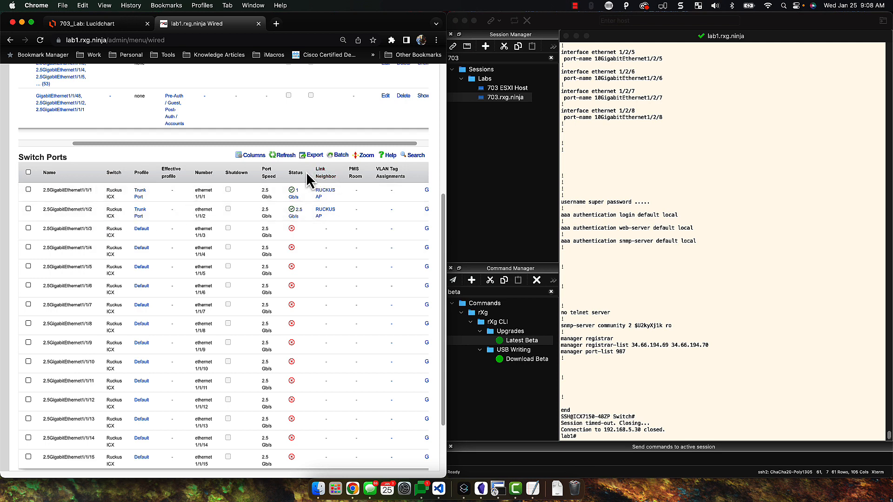
pyautogui.click(323, 179)
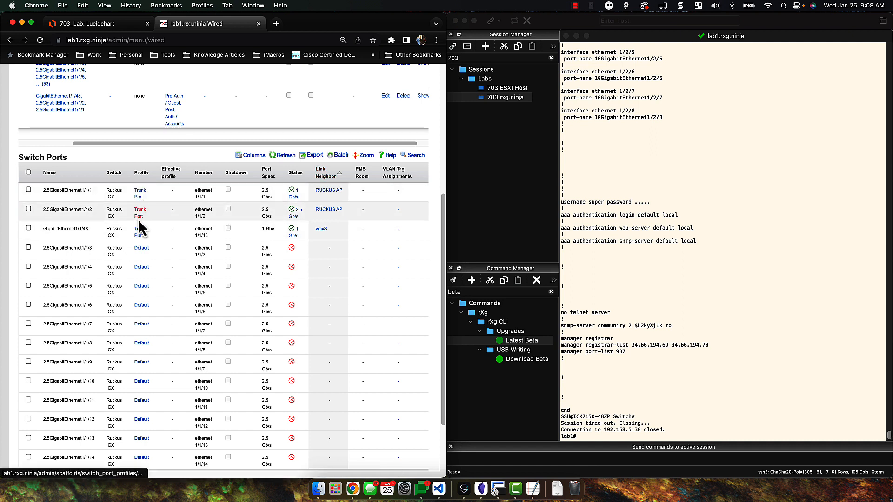
pyautogui.click(698, 361)
pyautogui.write('ssh super@192.168.5.30')
pyautogui.press('Return')
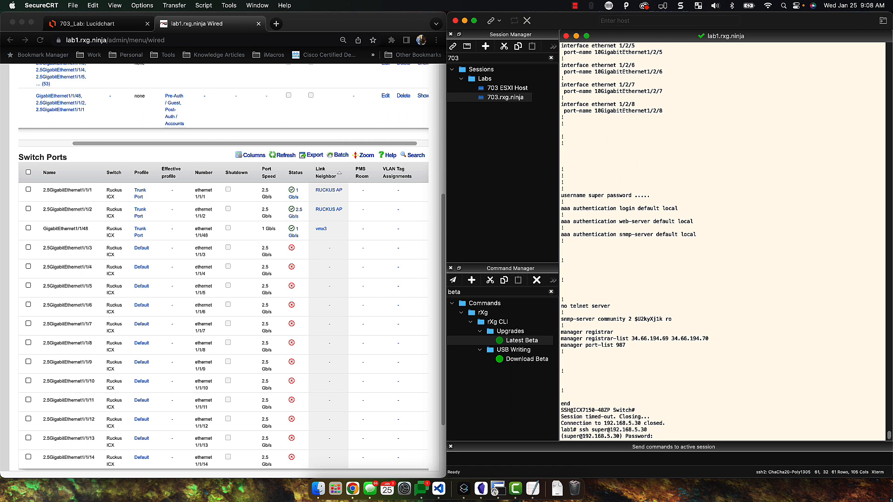
# Log into the switch, enter privileged mode and run show running-config
pyautogui.press('Return')
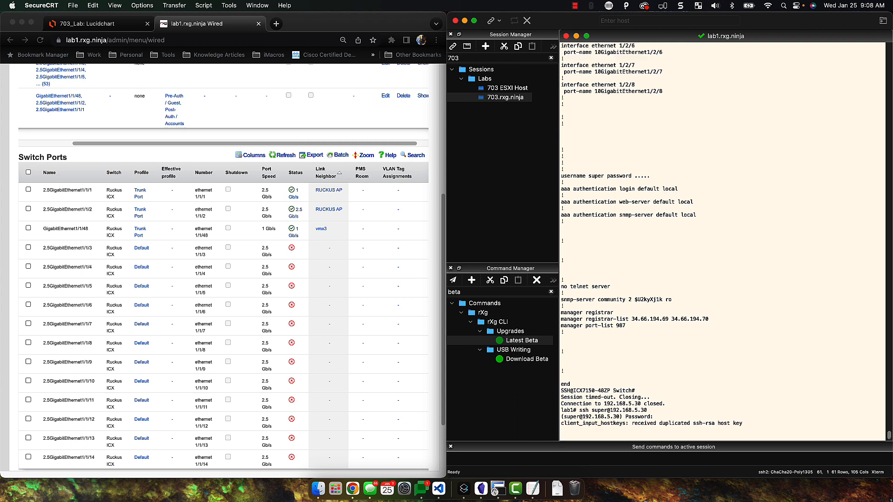
pyautogui.write('en')
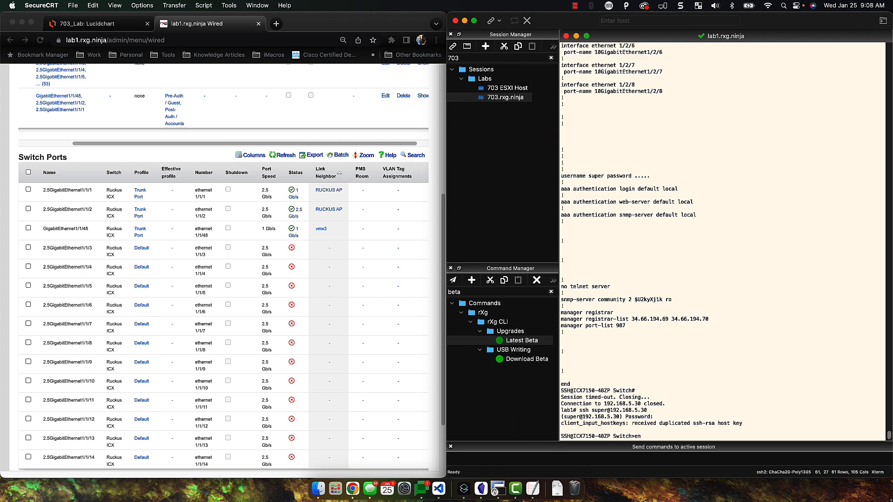
pyautogui.press('Return')
pyautogui.write('show run')
pyautogui.press('Tab')
pyautogui.press('Return')
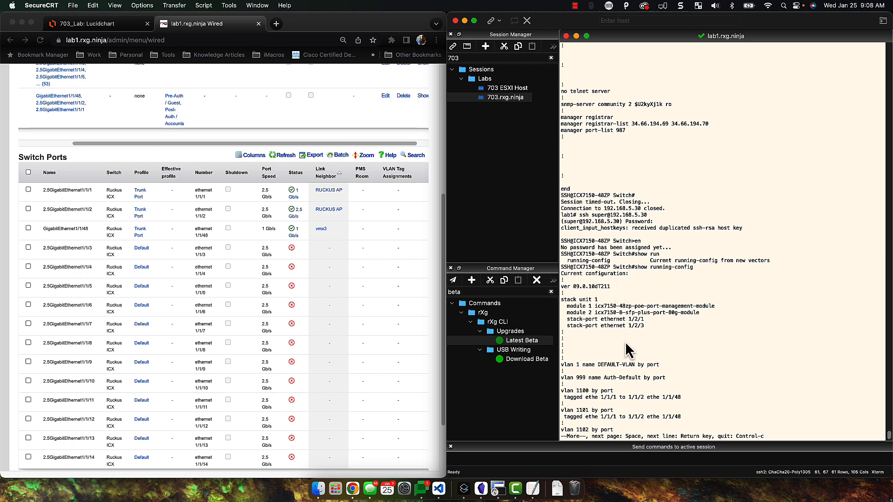
# Page to the end, confirming VLANs 1141–1148 are tagged on ethernet 1/1/1, 1/1/2 and 1/1/48
pyautogui.press('Return')
pyautogui.press('Return')
pyautogui.press('Return')
pyautogui.press('Return')
pyautogui.press('Return')
pyautogui.press('Return')
pyautogui.press('Return')
pyautogui.press('Return')
pyautogui.press('Return')
pyautogui.press('Return')
pyautogui.press('Return')
pyautogui.press('Return')
pyautogui.press('Return')
pyautogui.press('Return')
pyautogui.press('Return')
pyautogui.press('Return')
pyautogui.press('Return')
pyautogui.press('Return')
pyautogui.press('Return')
pyautogui.press('Return')
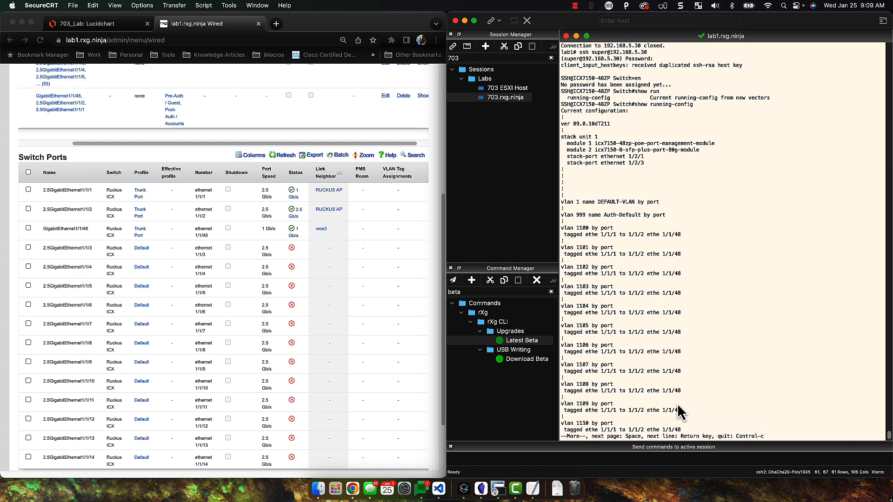
pyautogui.press('space')
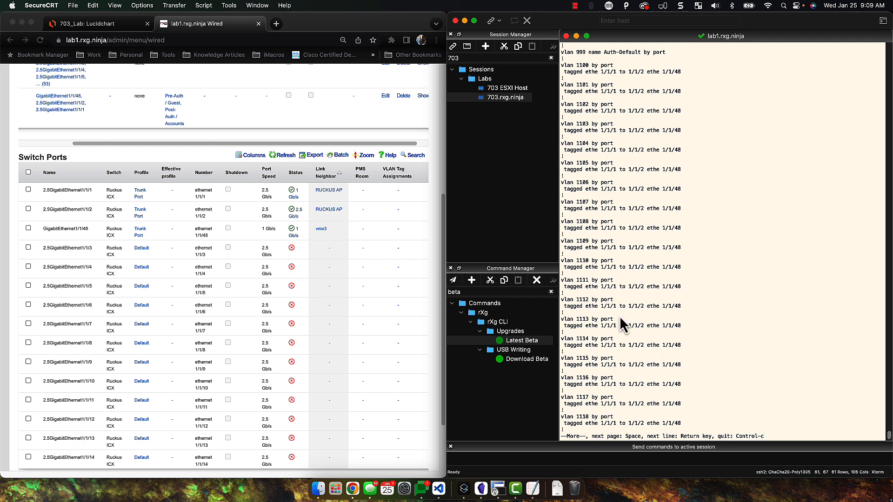
pyautogui.press('space')
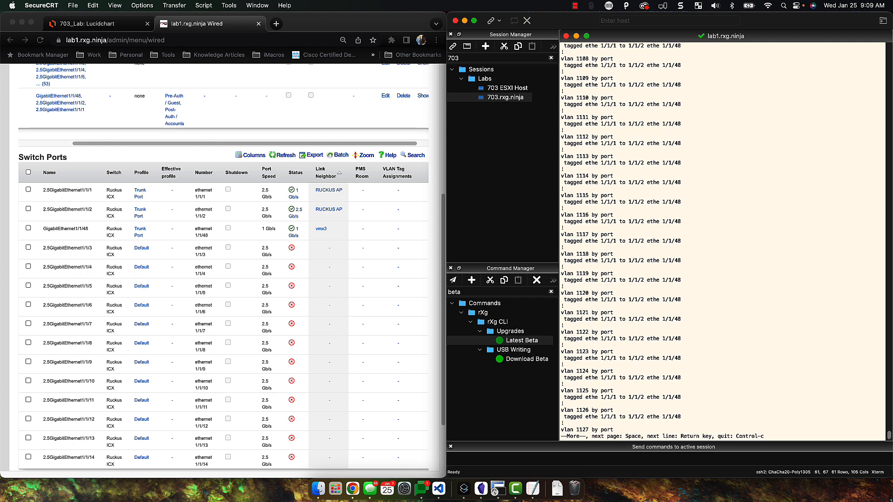
pyautogui.press('space')
pyautogui.press('space')
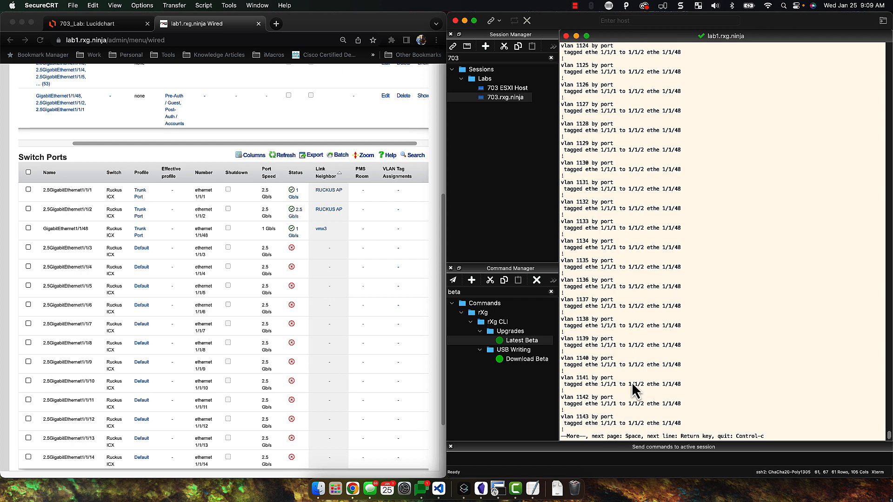
pyautogui.press('space')
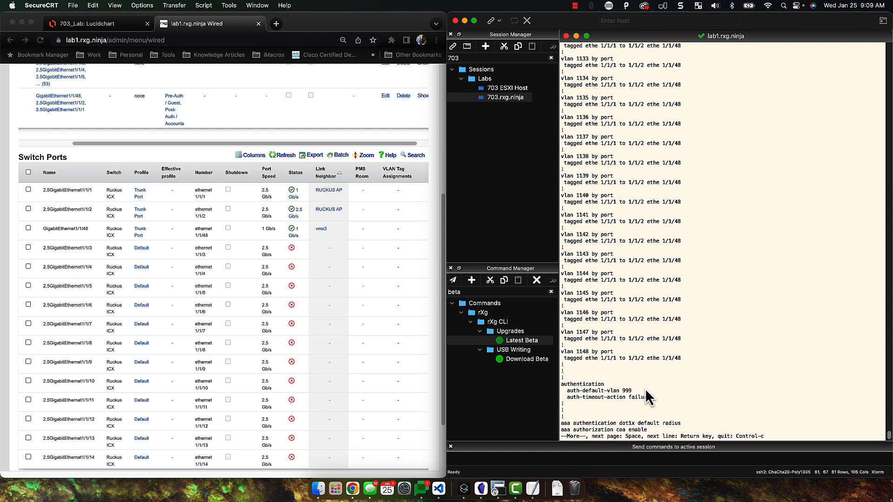
pyautogui.press('space')
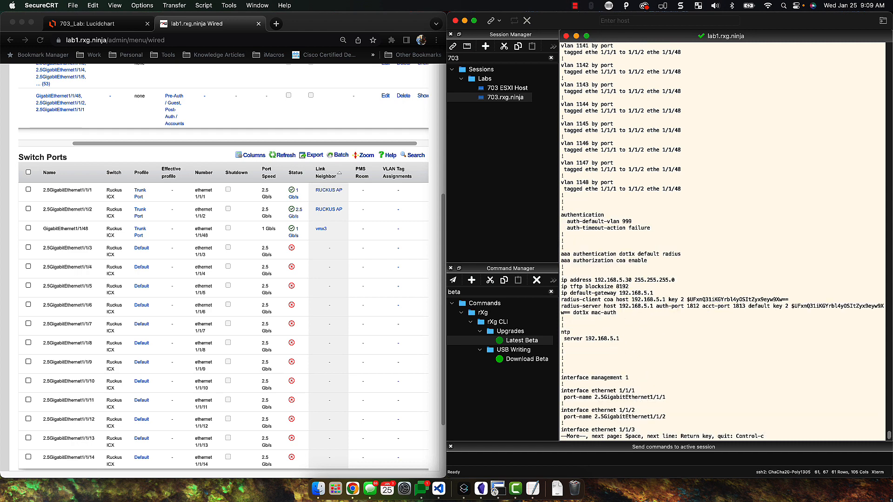
pyautogui.press('space')
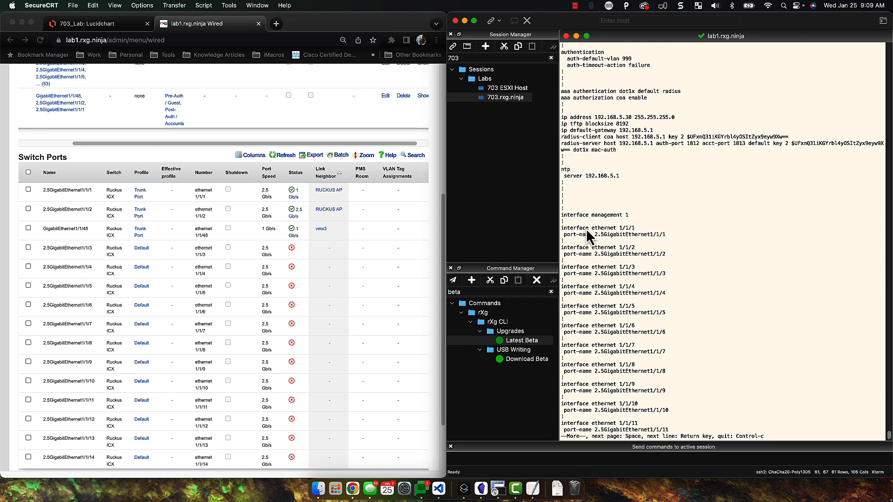
pyautogui.press('space')
pyautogui.press('space')
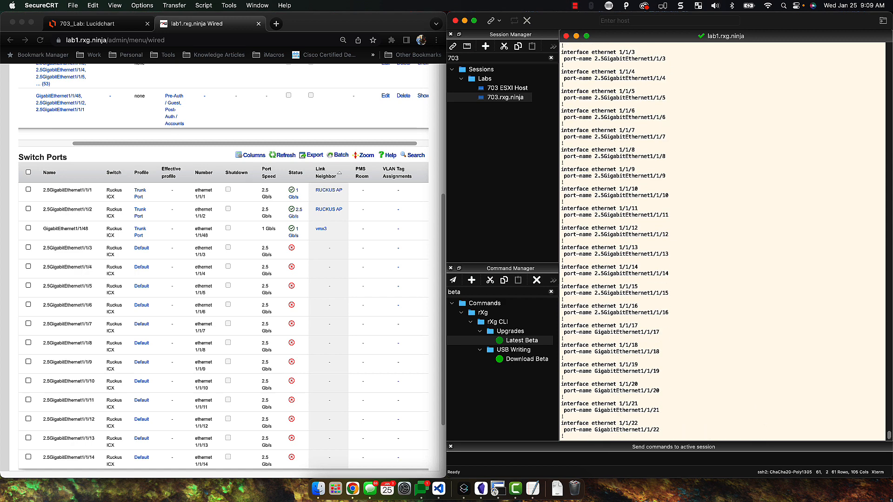
pyautogui.press('space')
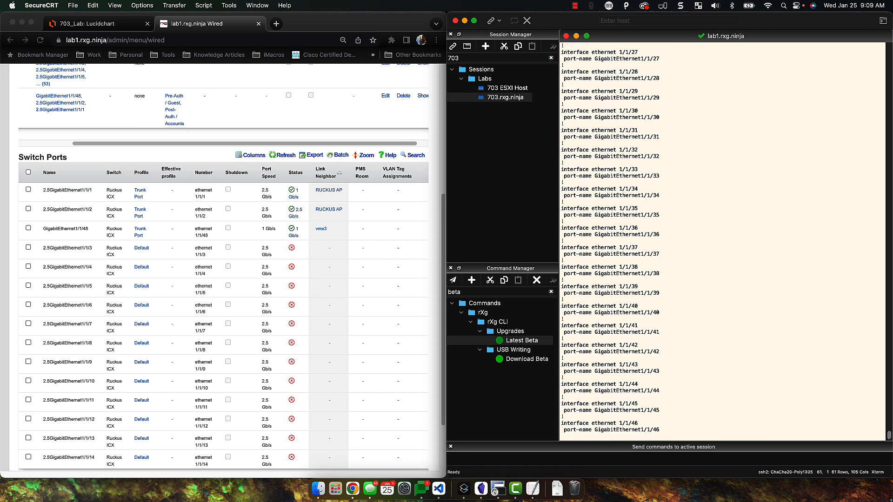
pyautogui.press('space')
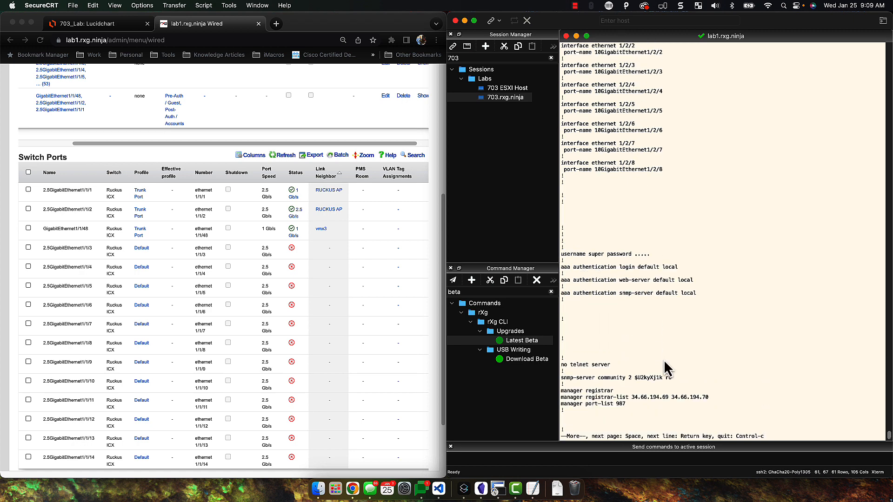
pyautogui.press('space')
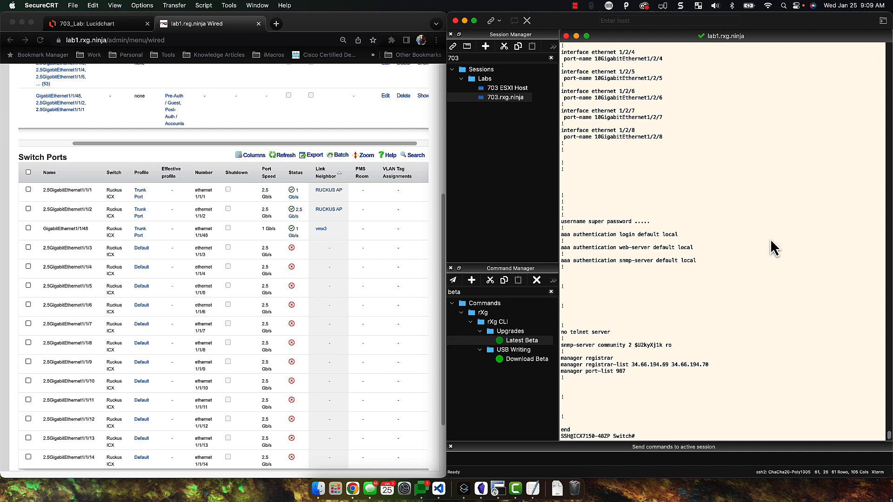
pyautogui.scroll(10, 777, 246)
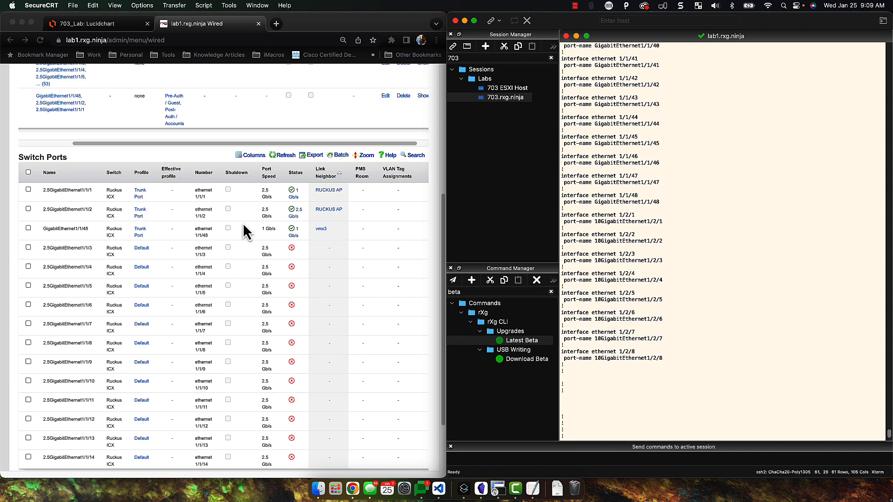
pyautogui.scroll(8, 187, 202)
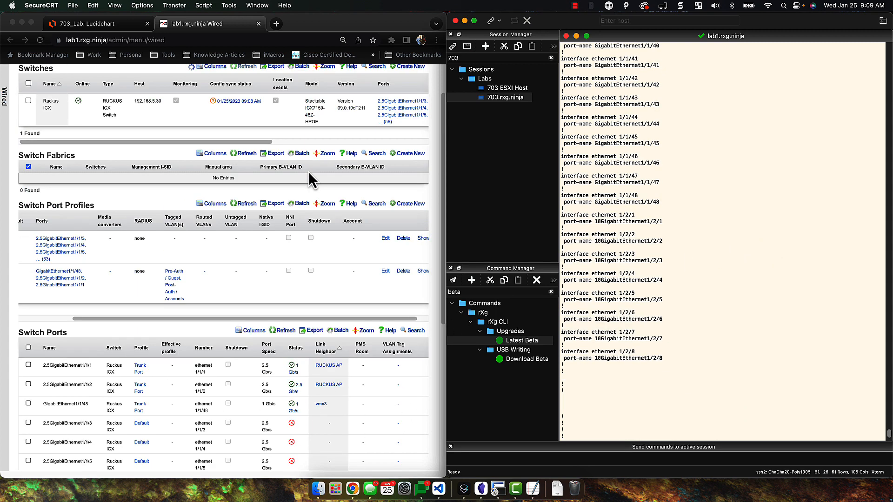
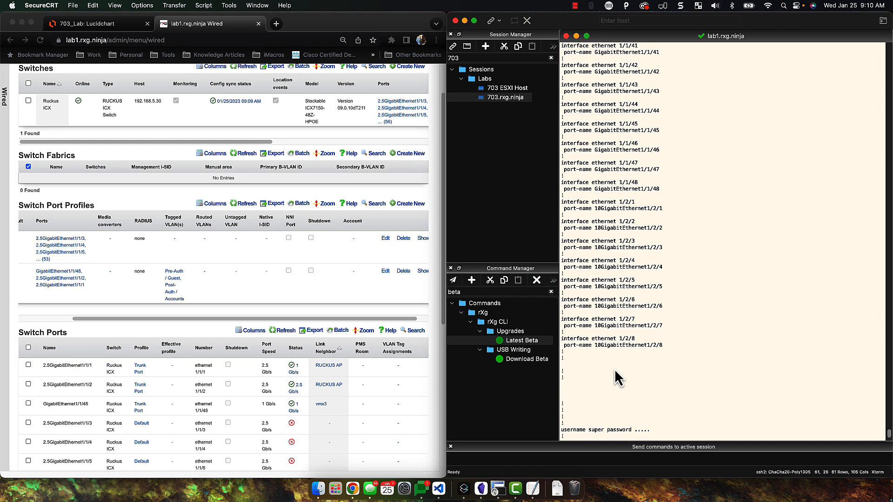
# Create a Users switch port profile for 2.5GigabitEthernet1/1/10 with MAC Authentication Bypass RADIUS
pyautogui.click(242, 326)
pyautogui.moveTo(241, 320); pyautogui.dragTo(110, 315)
pyautogui.moveTo(444, 292); pyautogui.dragTo(444, 279)
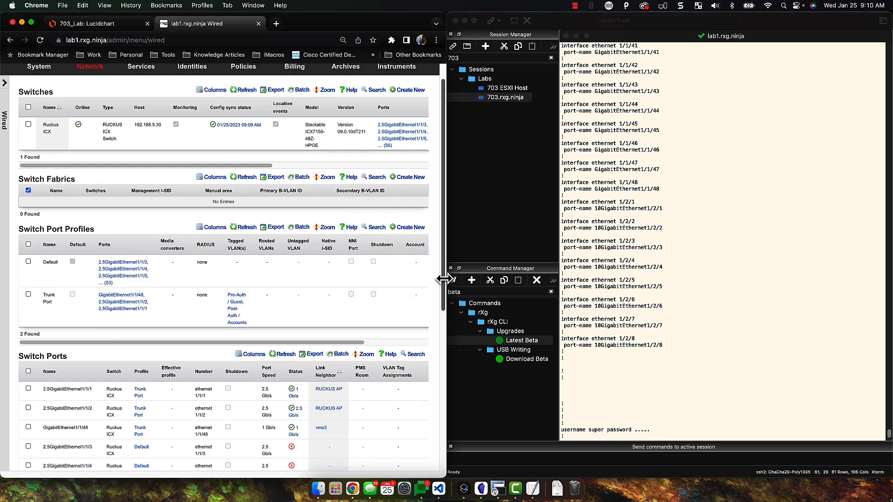
pyautogui.click(408, 228)
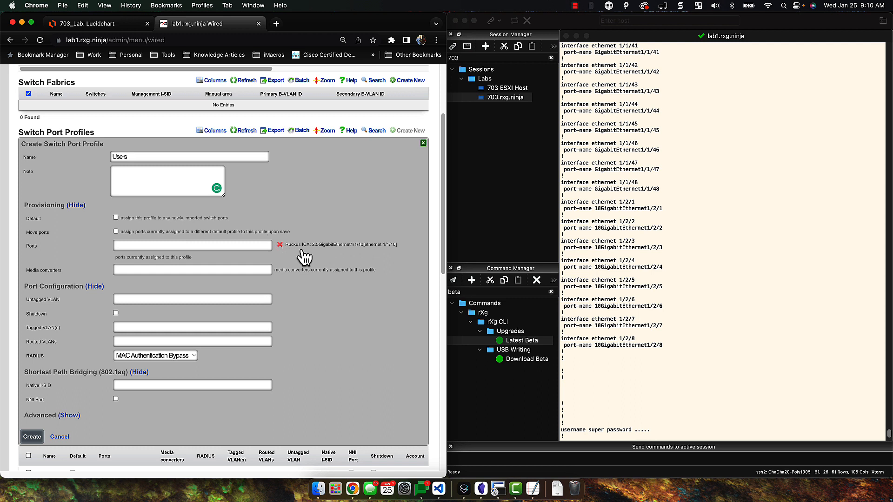
pyautogui.scroll(-1, 185, 315)
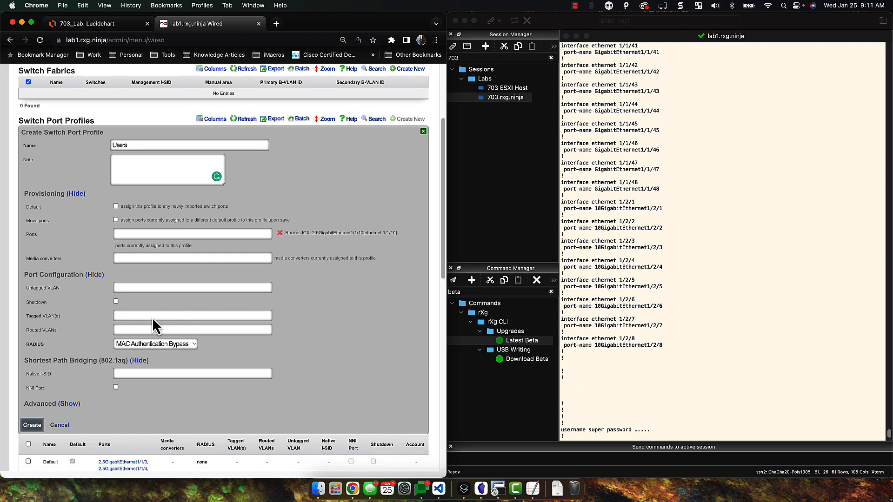
pyautogui.scroll(-2, 158, 316)
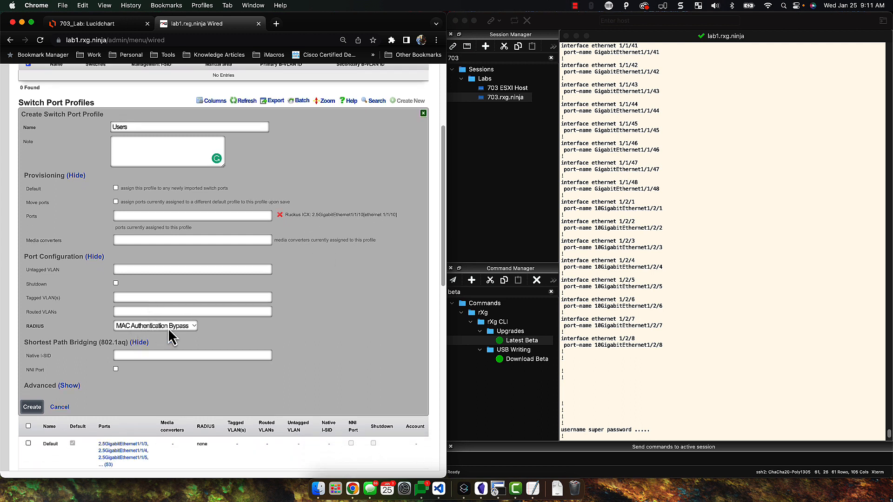
pyautogui.scroll(-3, 168, 335)
pyautogui.click(32, 383)
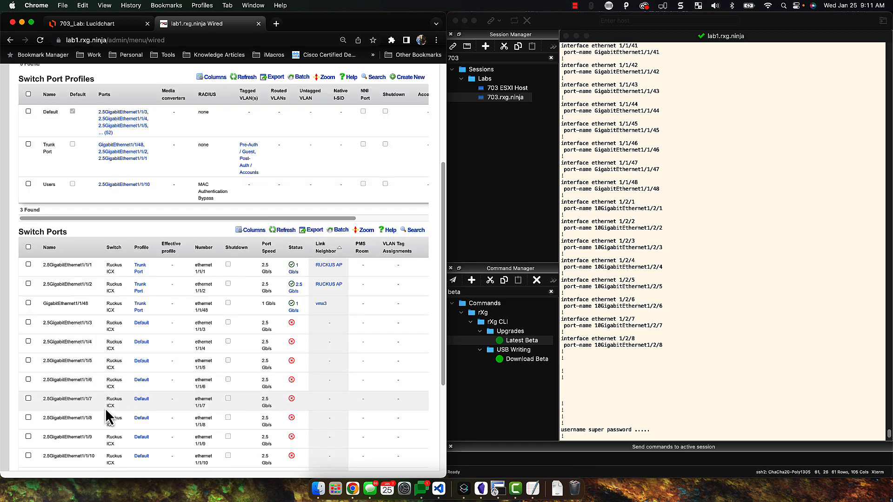
# Refresh the switch ports list to confirm port 1/1/10 now uses the Users profile
pyautogui.scroll(-1, 106, 451)
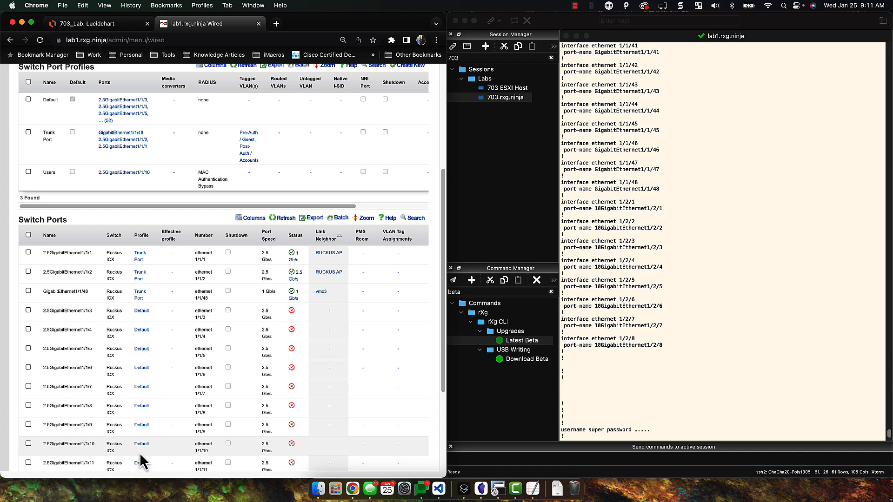
pyautogui.click(284, 218)
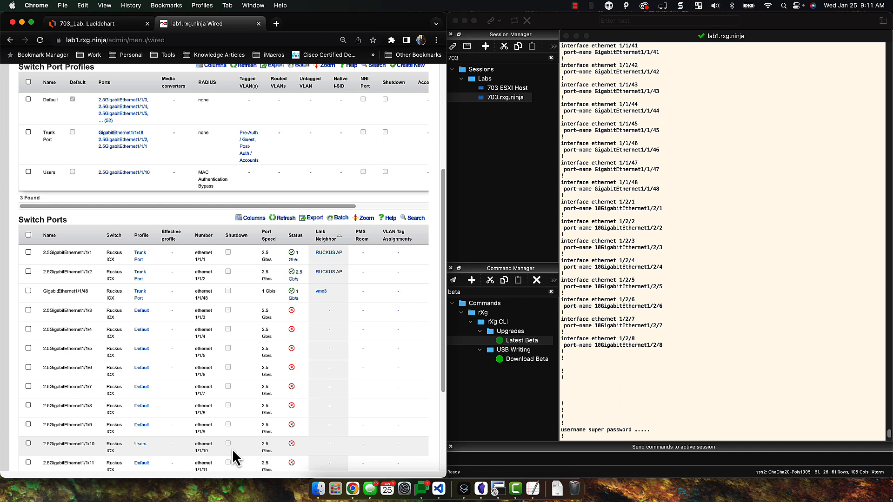
pyautogui.scroll(2, 624, 339)
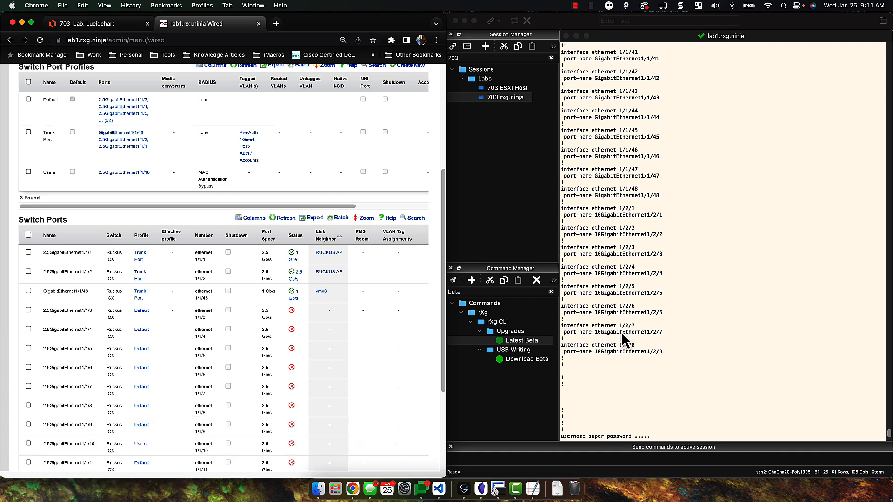
pyautogui.scroll(5, 338, 365)
pyautogui.scroll(2, 338, 365)
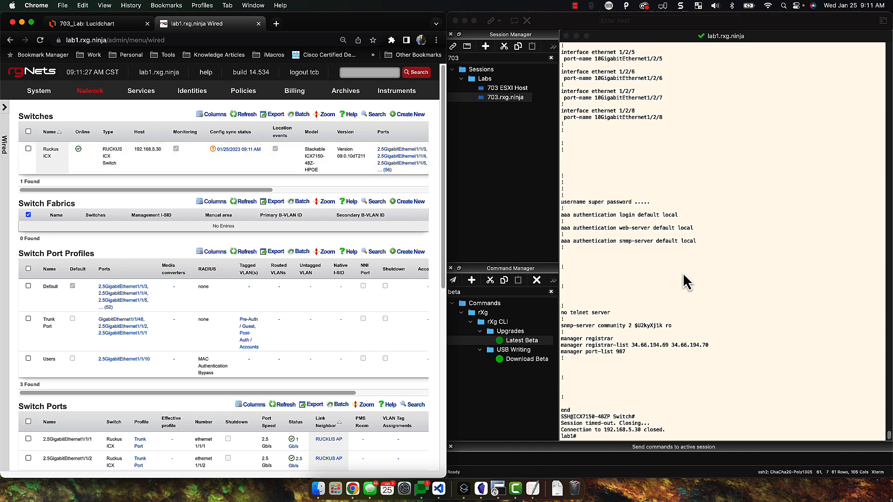
# In Services > RADIUS, tick Ruckus ICX for the Pre-Auth / Guest realm and update it
pyautogui.moveTo(141, 90)
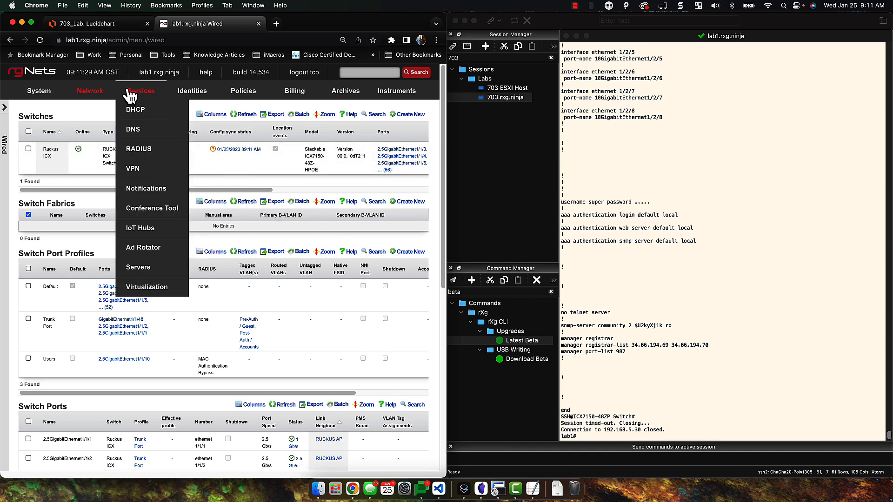
pyautogui.click(148, 160)
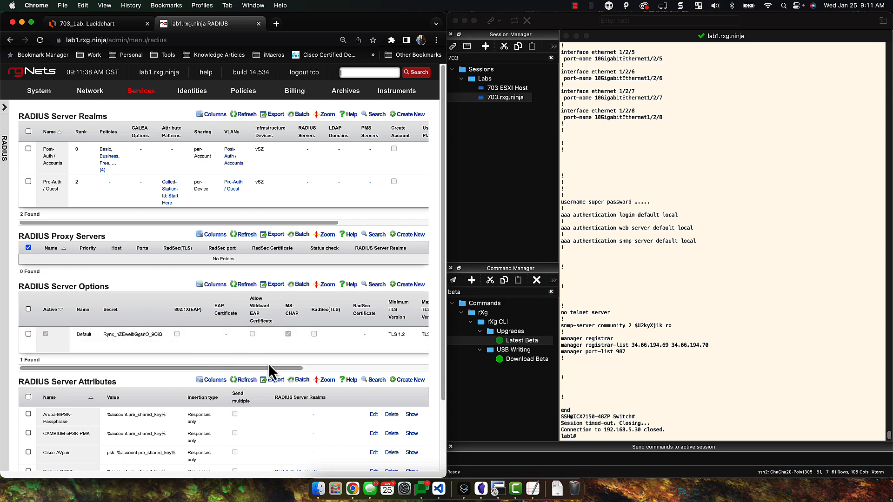
pyautogui.click(396, 368)
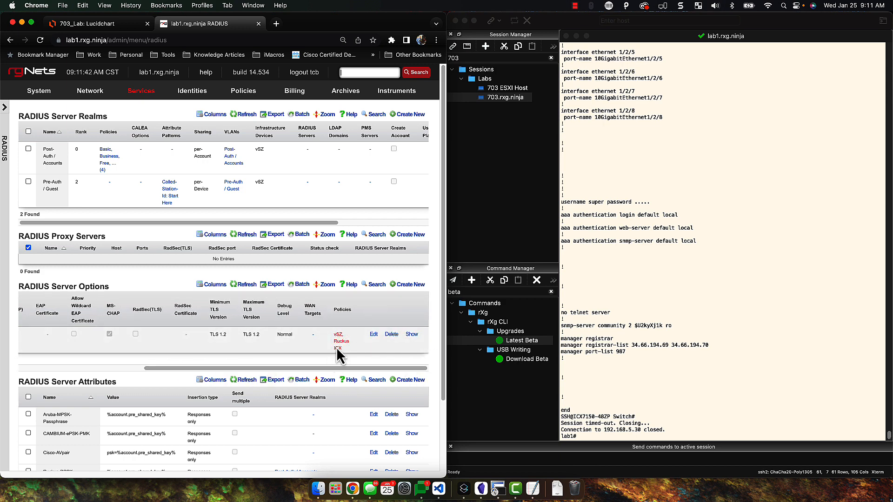
pyautogui.moveTo(333, 370); pyautogui.dragTo(175, 377)
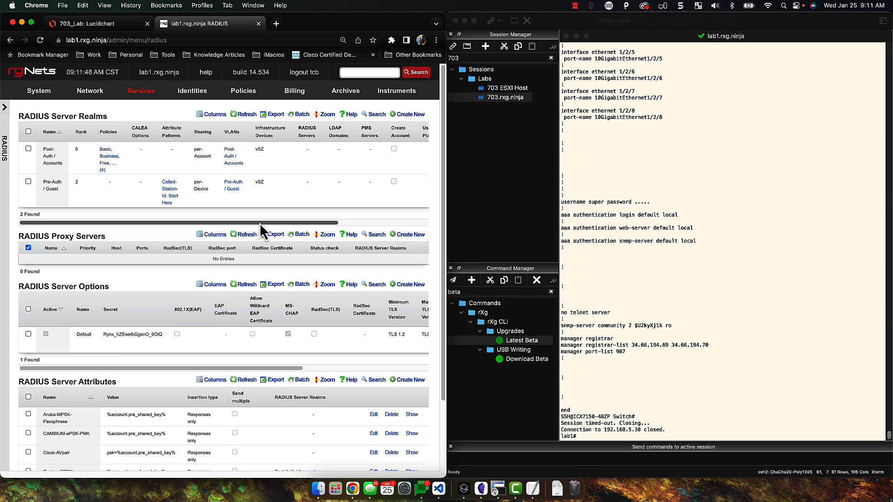
pyautogui.moveTo(263, 223); pyautogui.dragTo(367, 224)
pyautogui.click(373, 182)
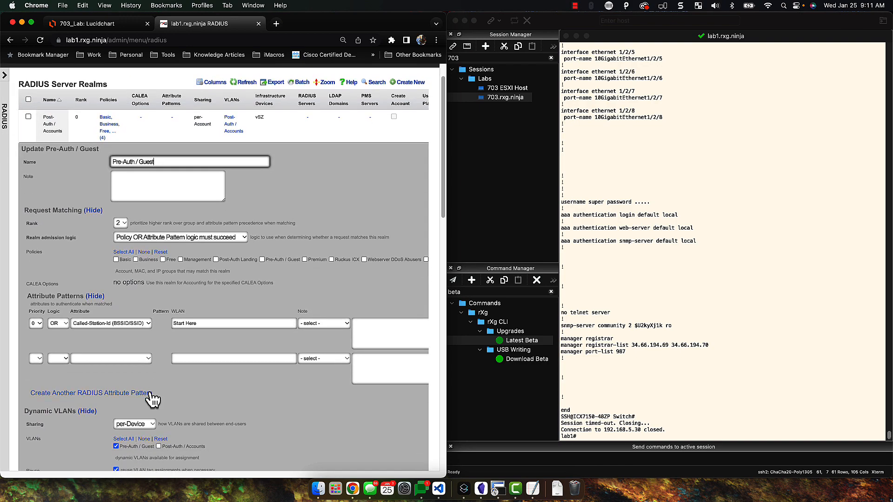
pyautogui.scroll(-3, 150, 391)
pyautogui.scroll(-4, 149, 394)
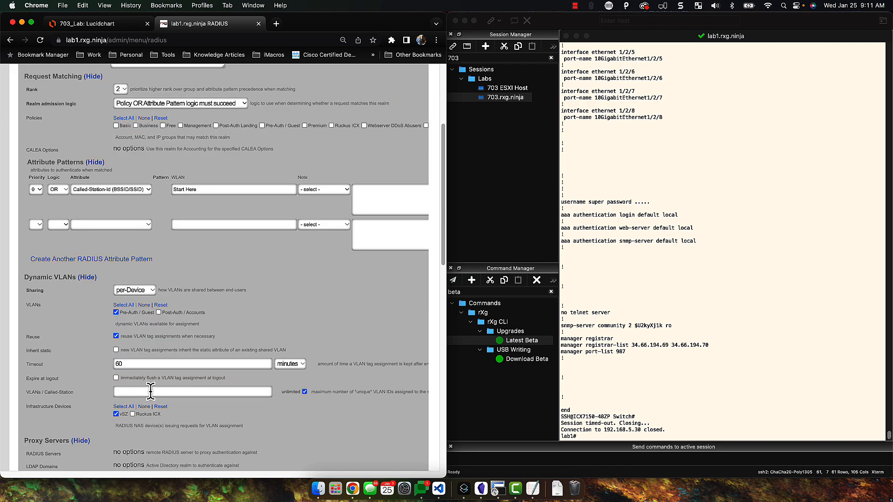
pyautogui.scroll(-10, 139, 391)
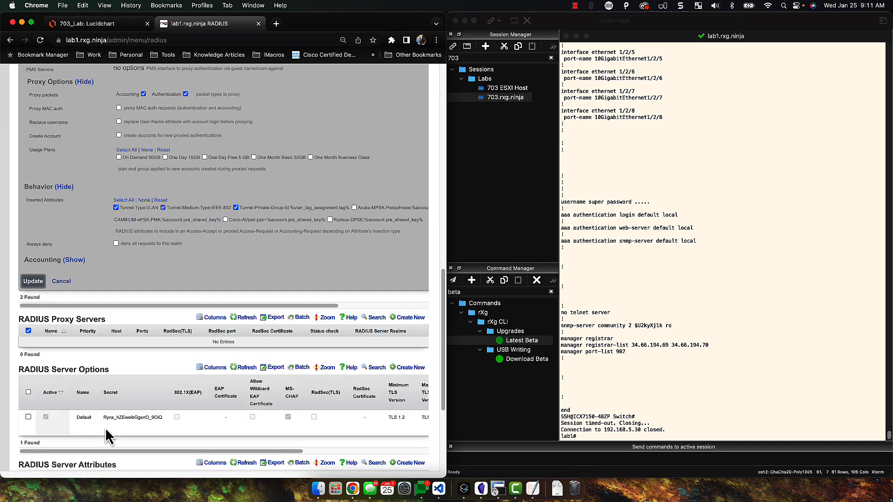
pyautogui.click(32, 281)
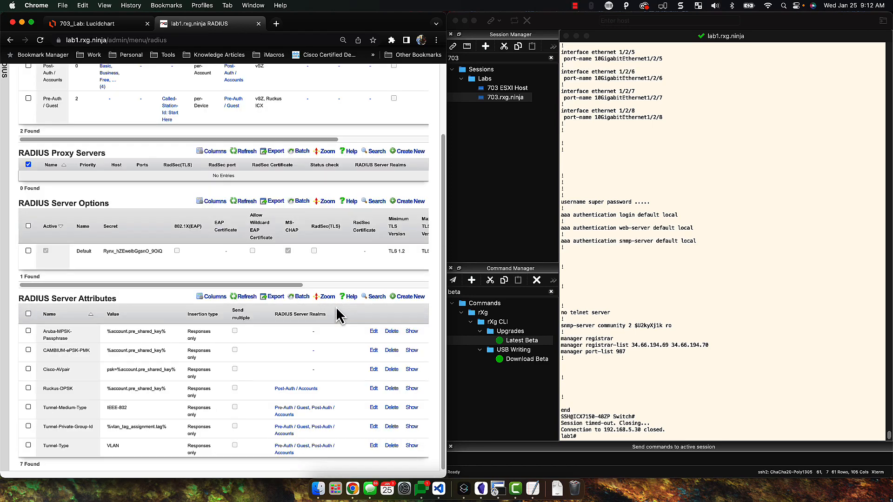
# Tick Ruckus ICX as an infrastructure device on the Post-Auth / Accounts realm and update it
pyautogui.hscroll(5, 333, 179)
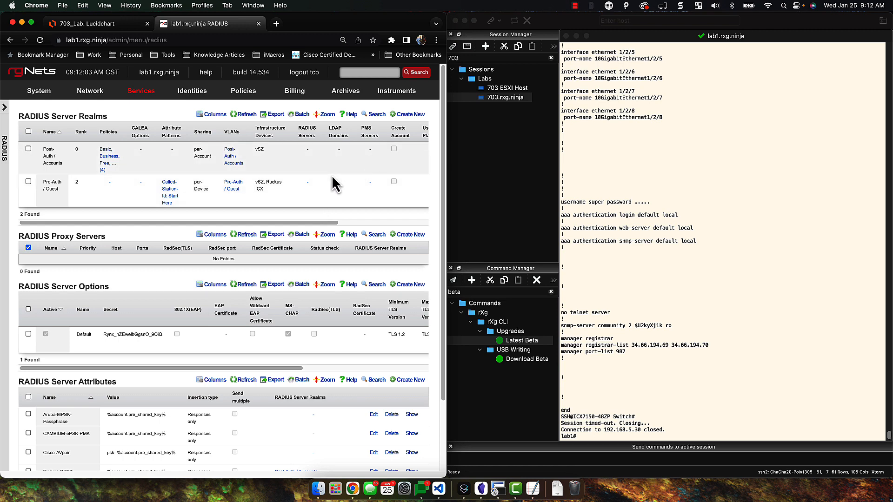
pyautogui.click(374, 150)
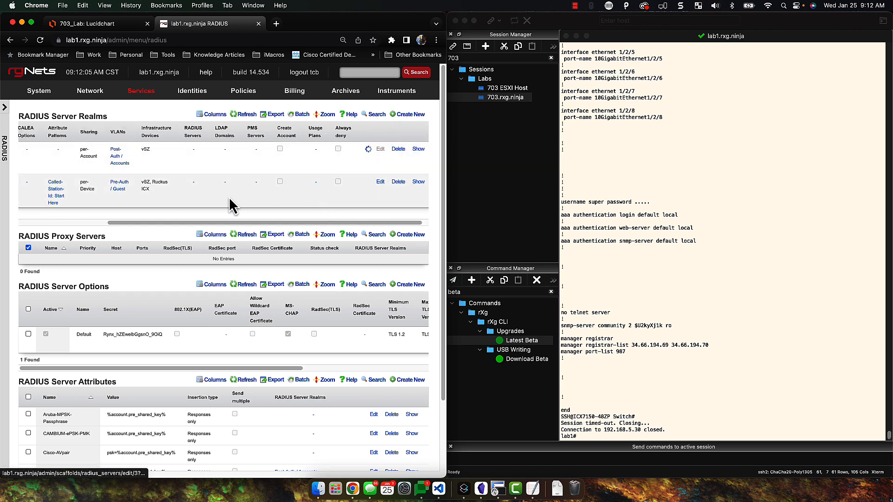
pyautogui.scroll(-5, 179, 252)
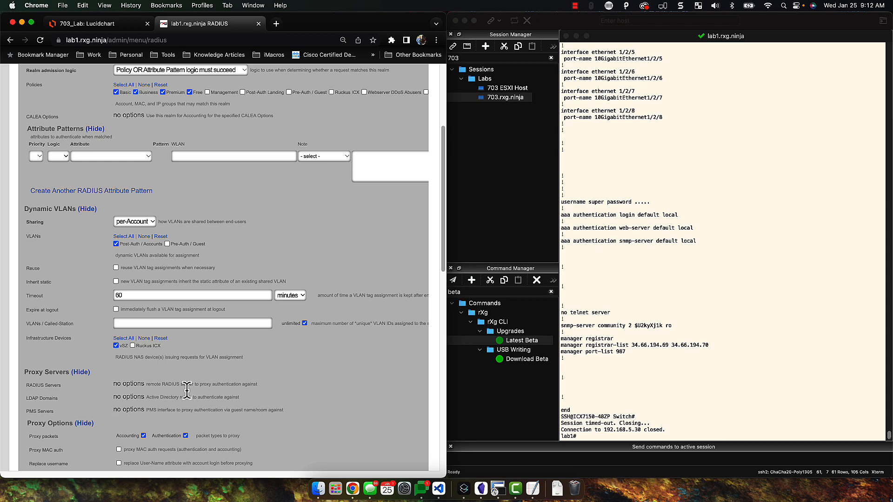
pyautogui.click(144, 347)
pyautogui.scroll(-4, 158, 358)
pyautogui.scroll(-7, 92, 417)
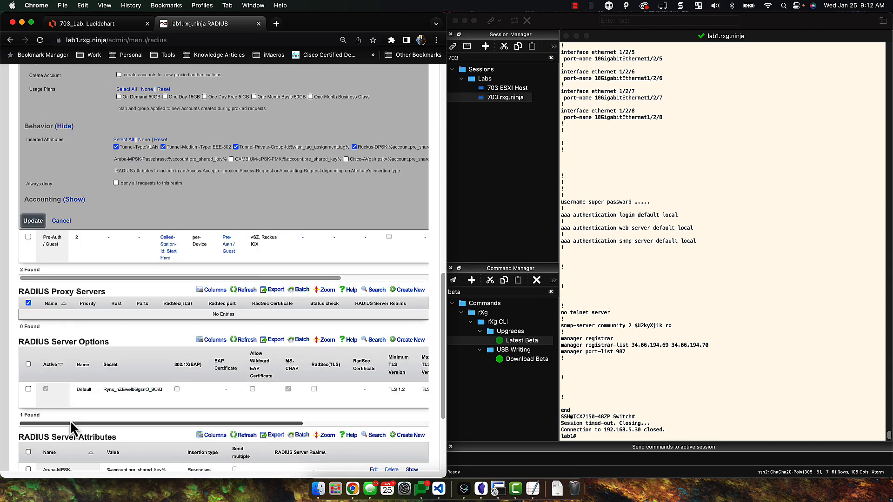
pyautogui.click(32, 225)
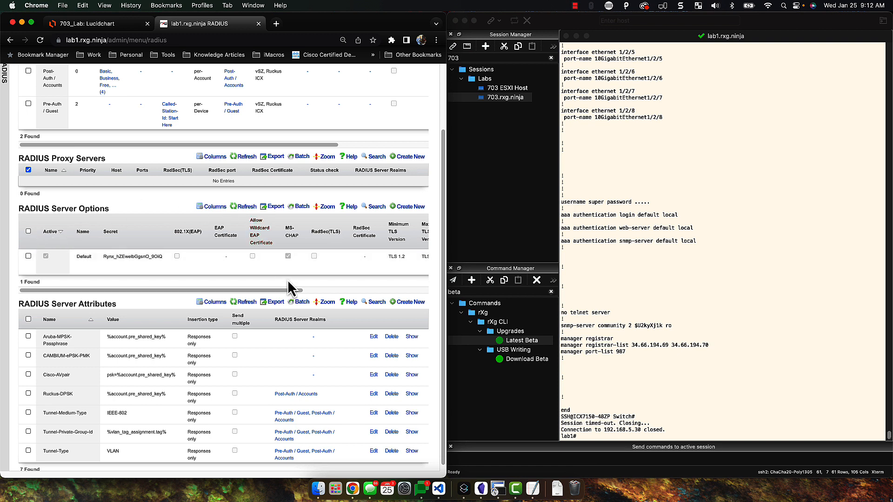
# Review the realm list, confirming both realms show vSZ and Ruckus ICX
pyautogui.moveTo(295, 293); pyautogui.dragTo(372, 293)
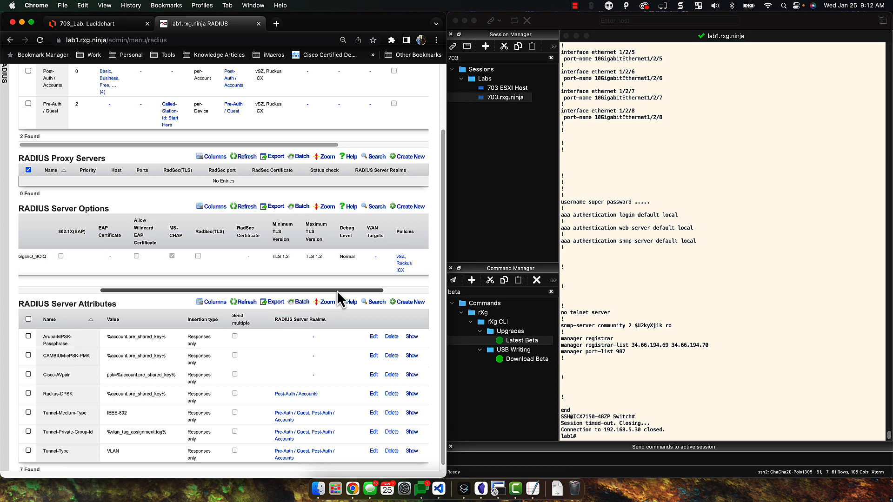
pyautogui.moveTo(340, 292); pyautogui.dragTo(380, 292)
pyautogui.scroll(1, 380, 295)
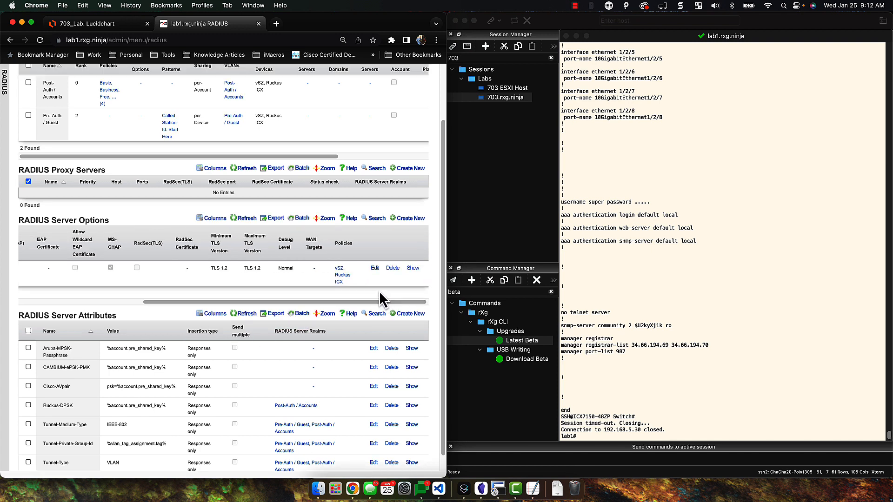
pyautogui.moveTo(384, 300); pyautogui.dragTo(423, 298)
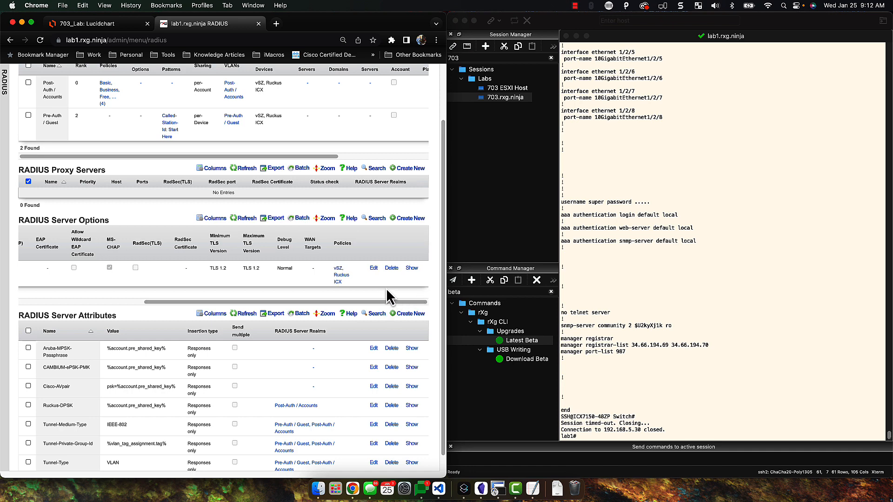
pyautogui.scroll(3, 386, 292)
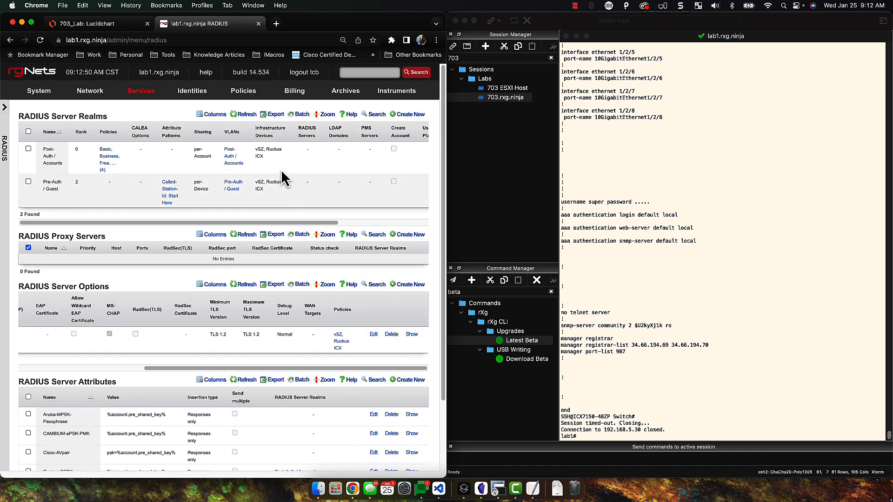
pyautogui.moveTo(235, 96)
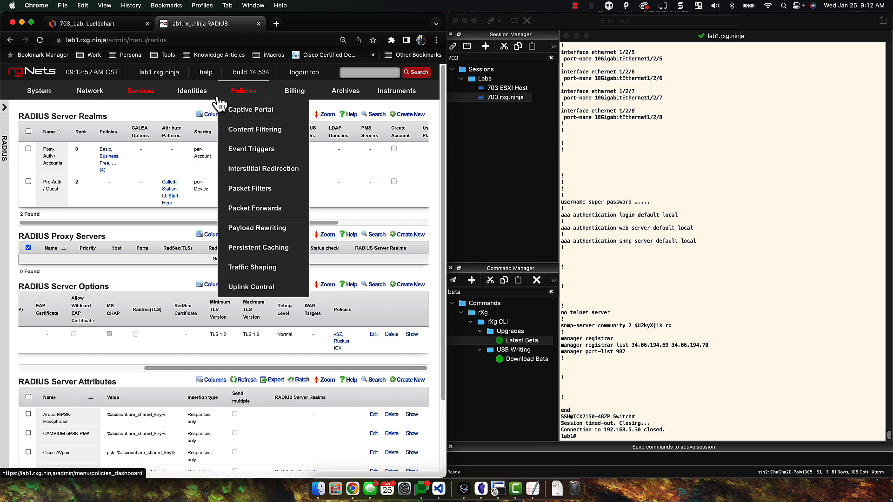
# Open Identities > Groups to view the six IP groups, including Ruckus ICX and vSZ
pyautogui.moveTo(92, 100)
pyautogui.moveTo(196, 93)
pyautogui.click(183, 173)
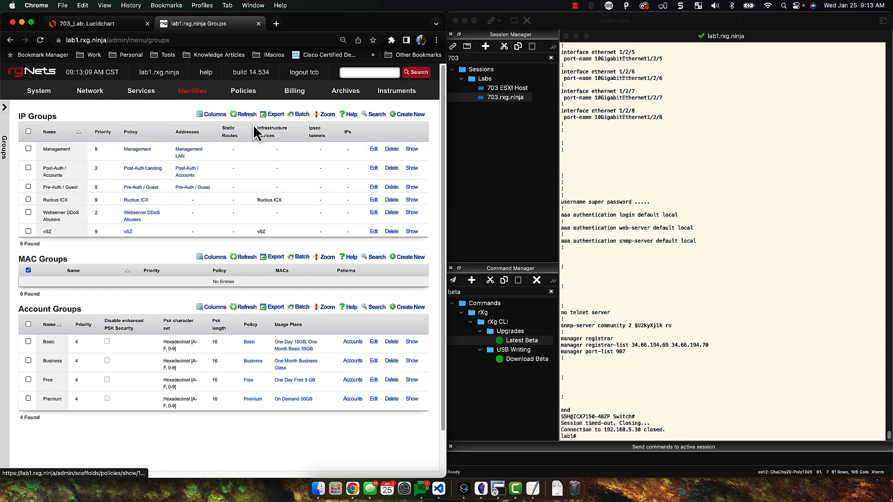
pyautogui.click(296, 115)
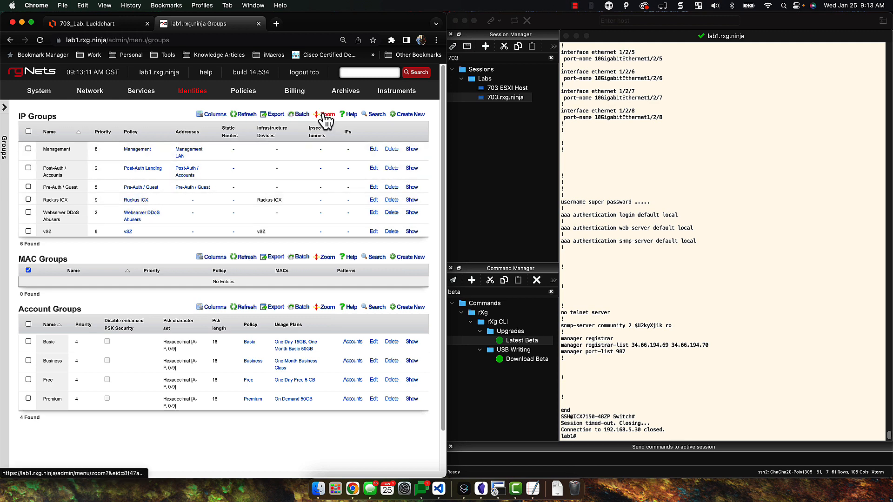
# Edit the Ruckus ICX policy to use the 100% bandwidth queue and update it
pyautogui.click(245, 95)
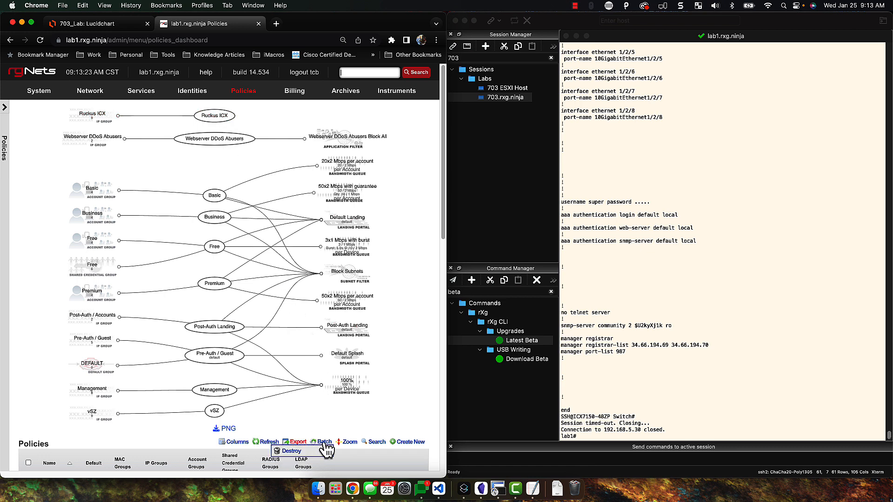
pyautogui.scroll(-6, 326, 442)
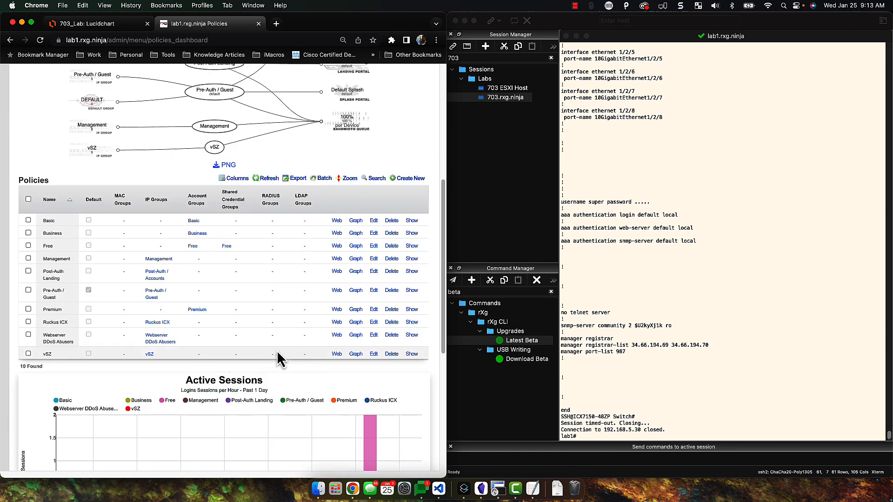
pyautogui.click(373, 323)
pyautogui.scroll(-3, 135, 372)
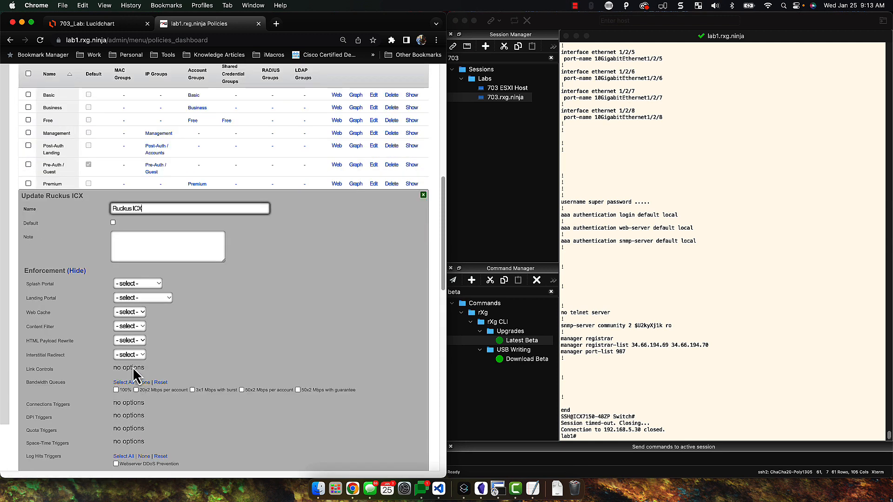
pyautogui.click(116, 391)
pyautogui.scroll(-3, 172, 400)
pyautogui.scroll(-6, 51, 384)
pyautogui.click(34, 316)
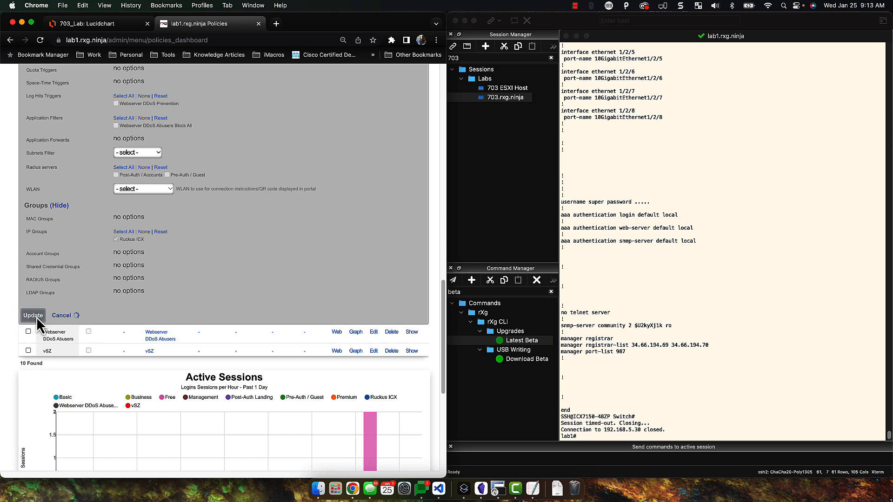
# Reload the Policies dashboard and look over its contents
pyautogui.scroll(7, 192, 306)
pyautogui.click(244, 95)
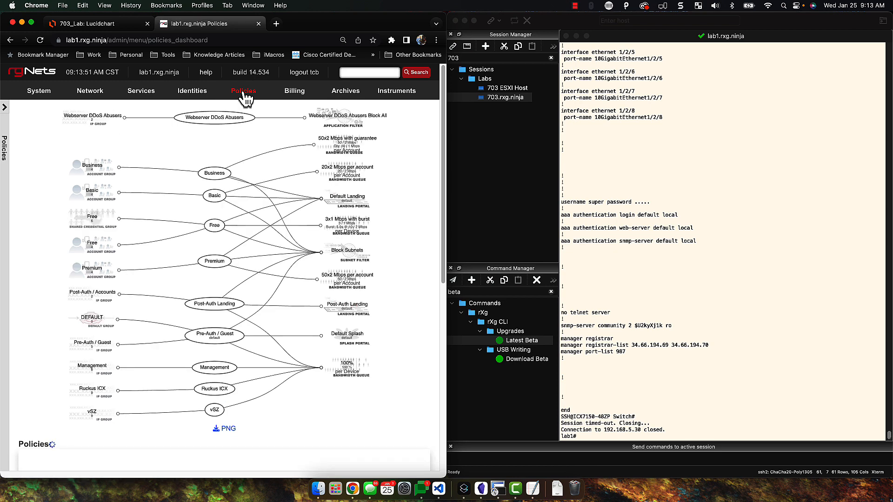
pyautogui.scroll(-1, 276, 343)
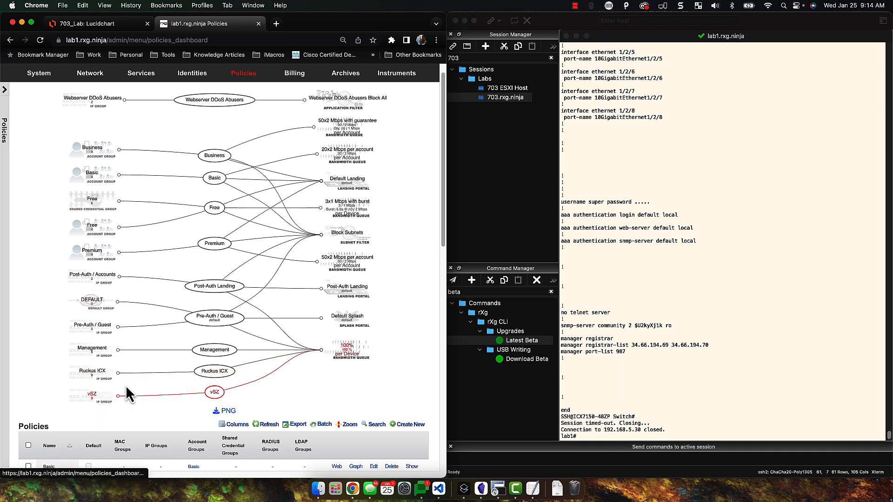
pyautogui.scroll(1, 257, 393)
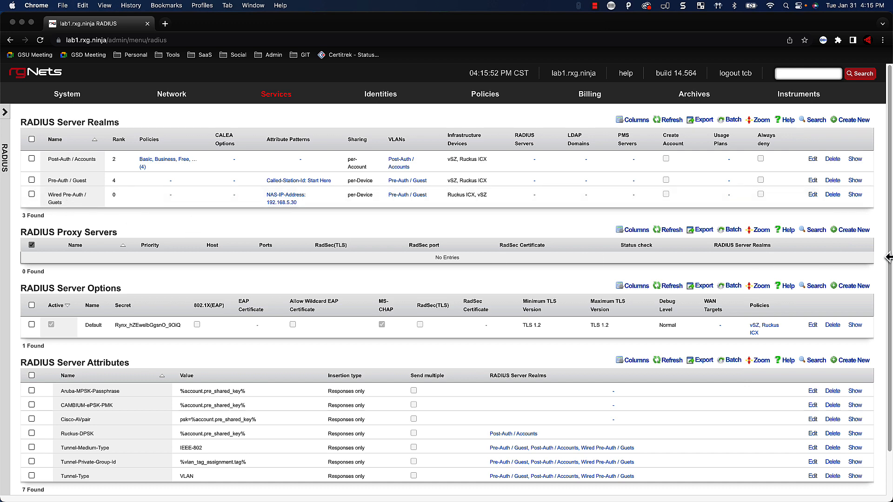
pyautogui.click(813, 195)
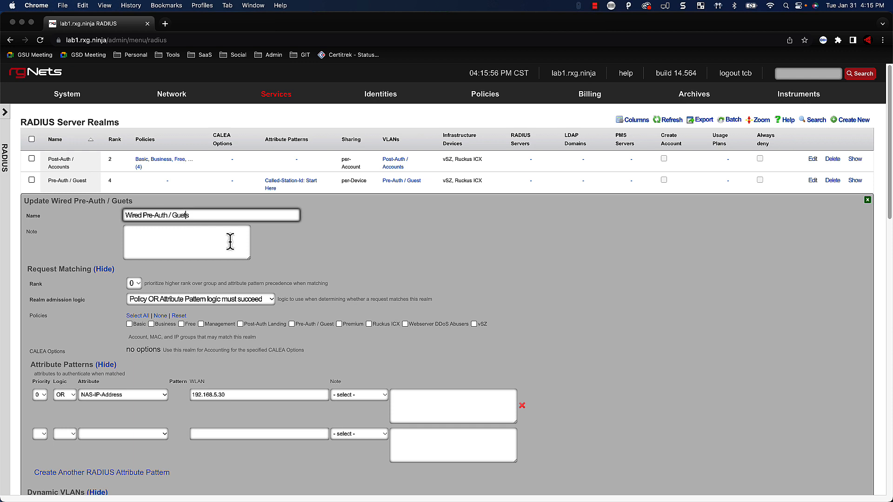
pyautogui.press('Left')
pyautogui.write('s')
pyautogui.scroll(-1, 237, 300)
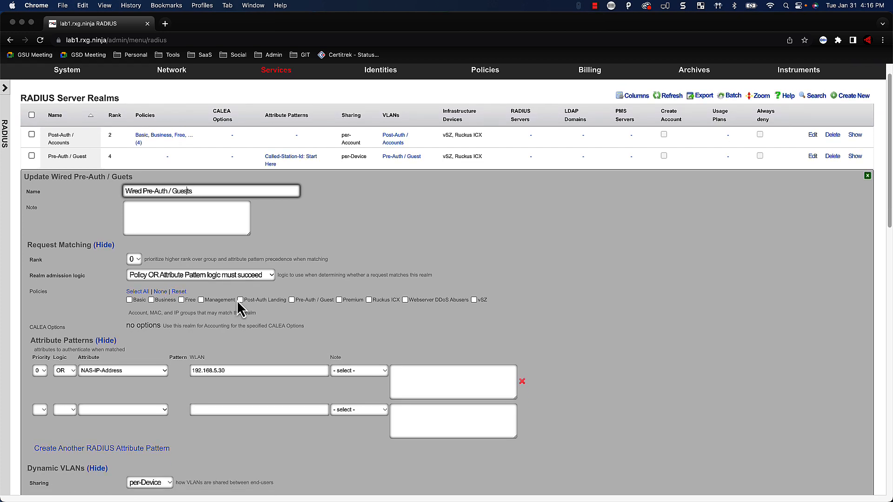
pyautogui.scroll(-15, 236, 300)
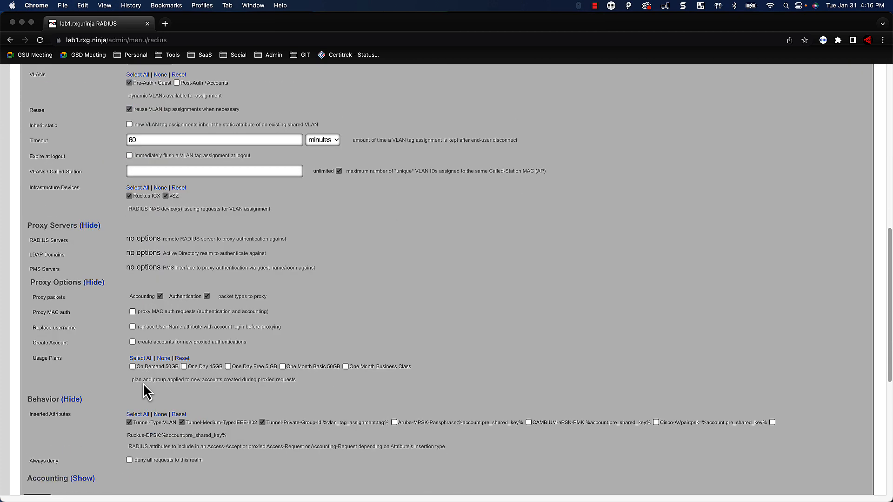
pyautogui.scroll(-3, 143, 384)
pyautogui.click(71, 443)
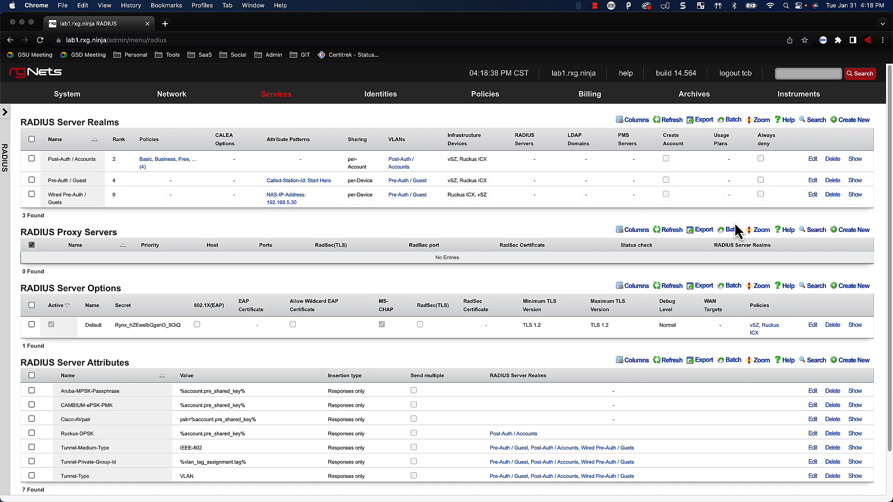
# Fix the realm name from 'Guets' to 'Wired Pre-Auth / Guests' and update the realm
pyautogui.click(813, 195)
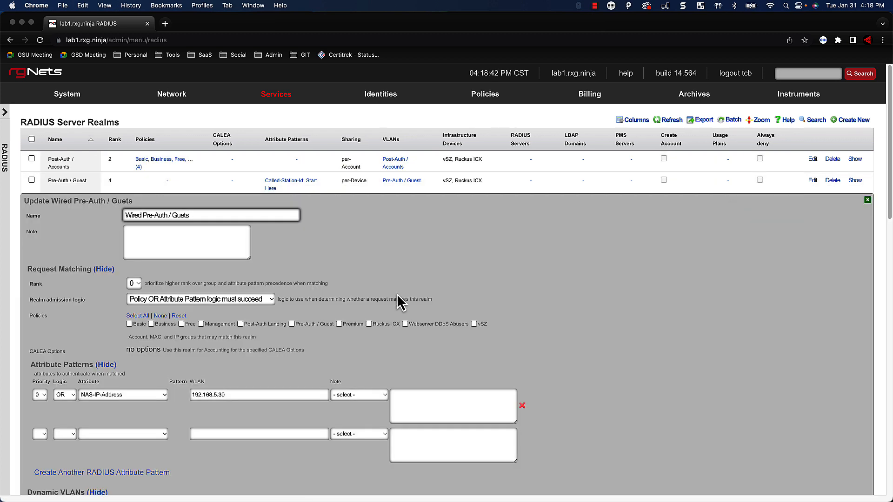
pyautogui.scroll(-2, 398, 309)
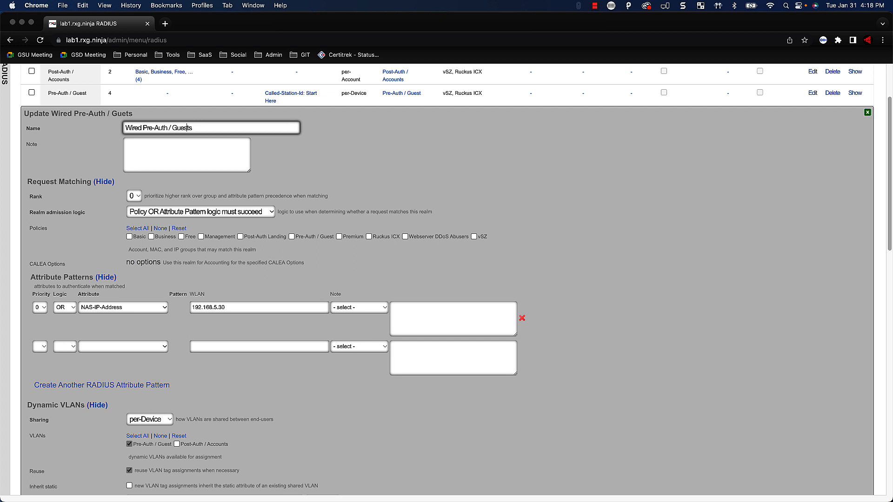
pyautogui.click(426, 182)
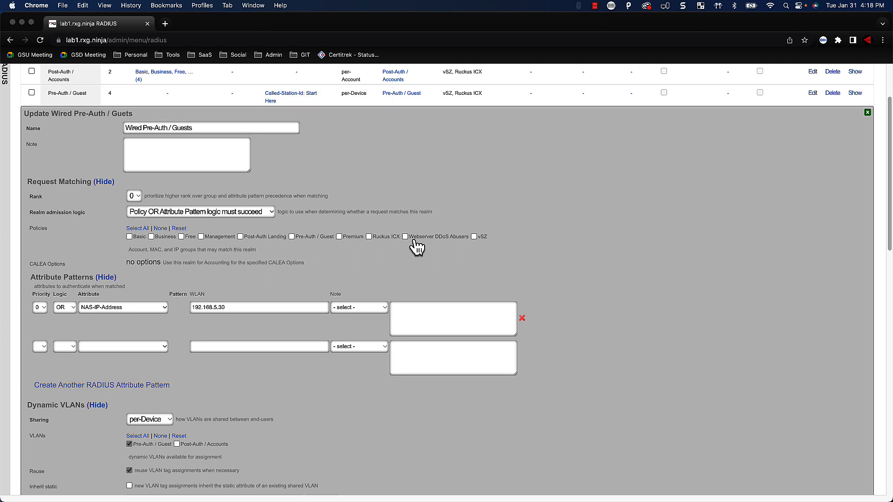
pyautogui.scroll(-1, 417, 246)
pyautogui.scroll(-1, 415, 240)
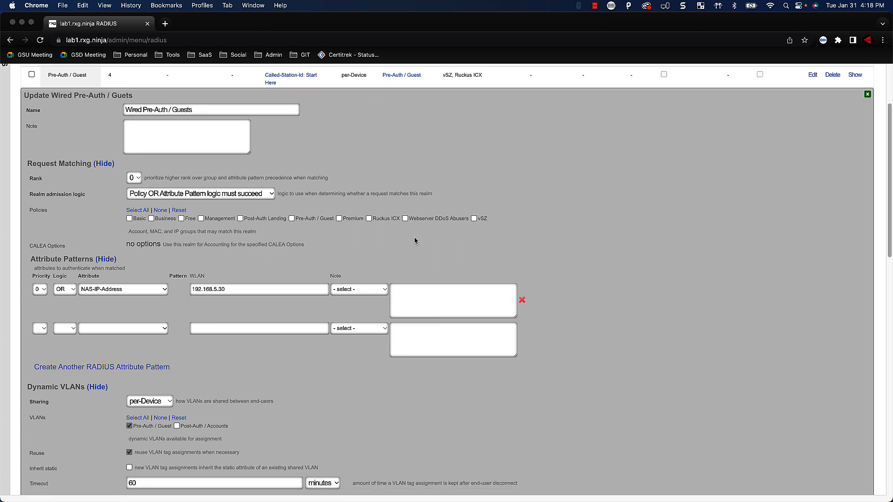
pyautogui.scroll(-1, 415, 241)
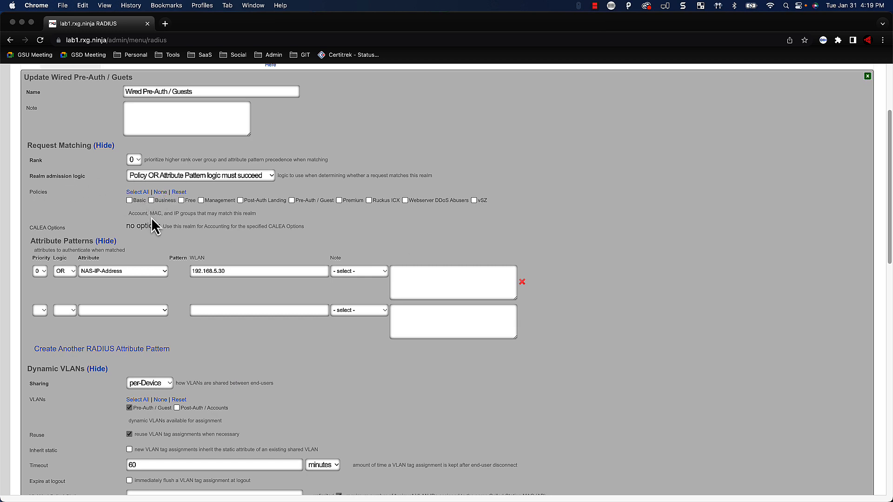
pyautogui.scroll(-1, 153, 225)
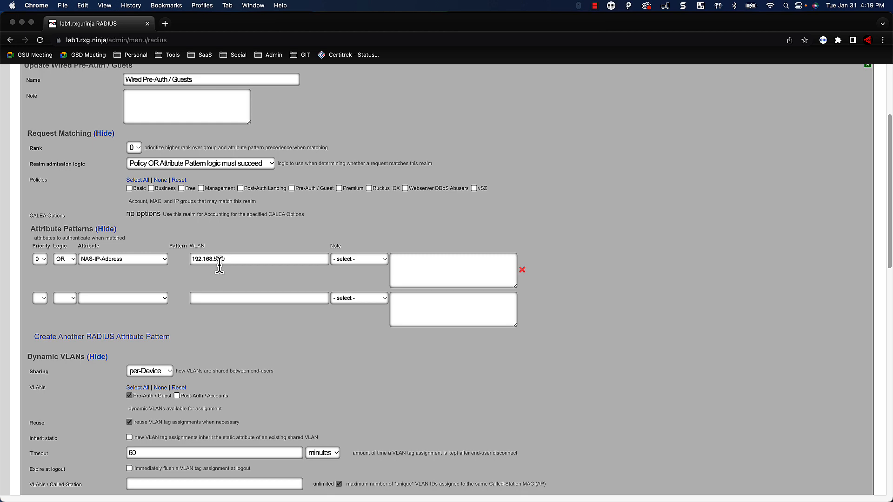
pyautogui.scroll(-3, 220, 265)
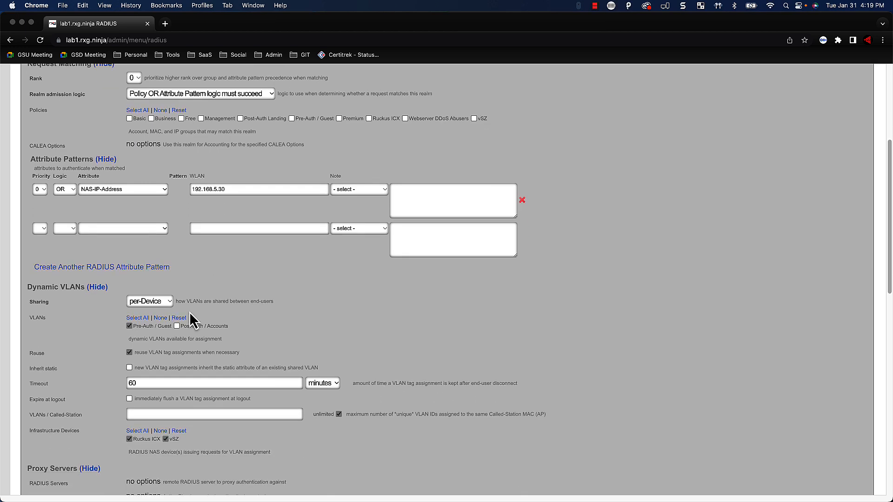
pyautogui.scroll(5, 139, 305)
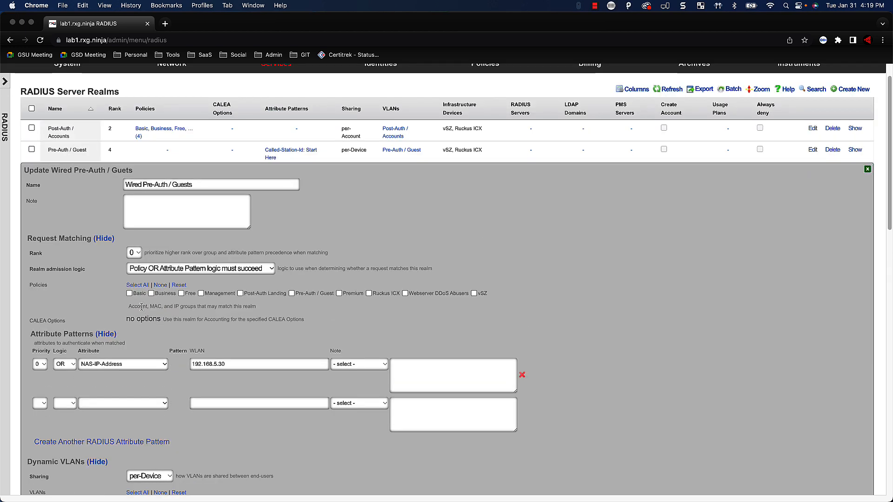
pyautogui.scroll(-3, 144, 307)
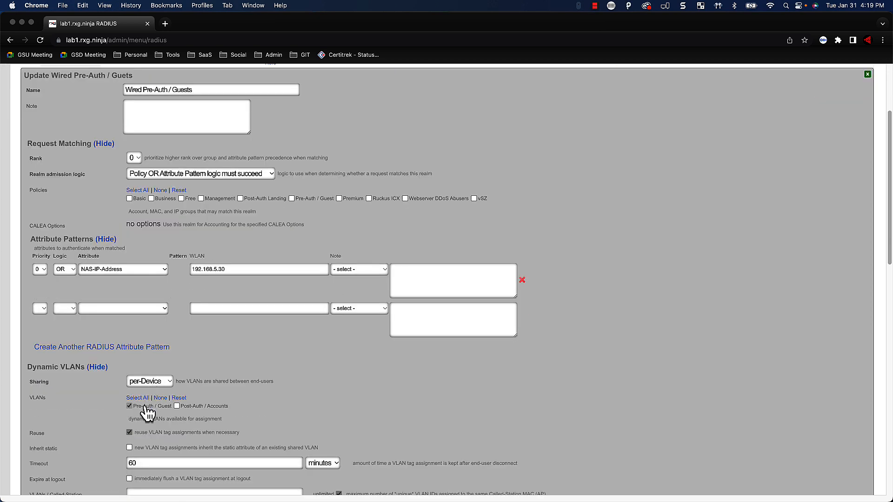
pyautogui.scroll(-2, 145, 405)
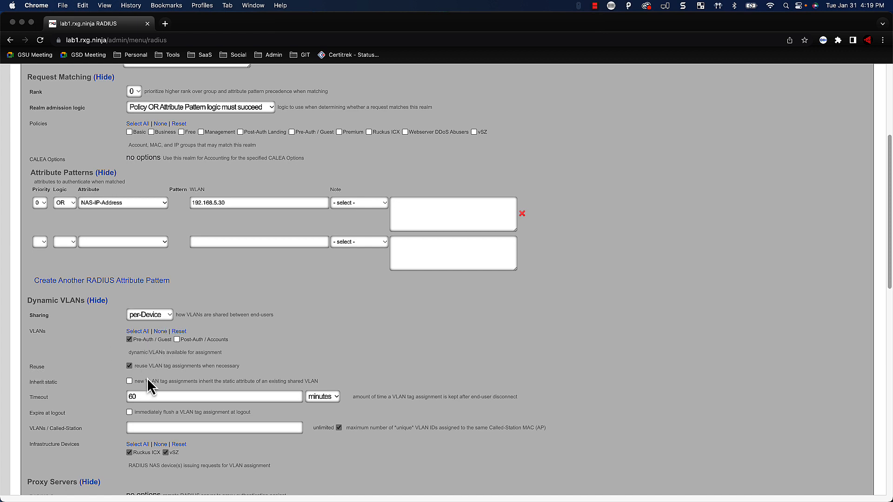
pyautogui.scroll(-2, 153, 382)
pyautogui.scroll(-1, 154, 385)
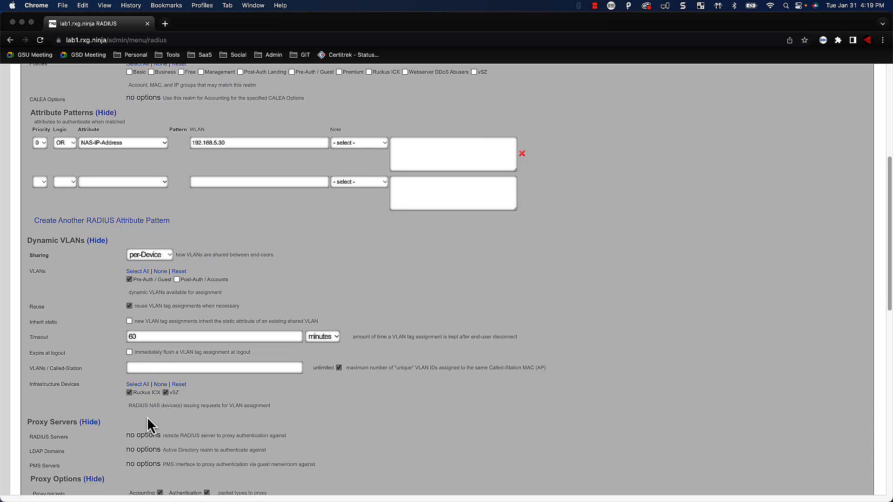
pyautogui.scroll(-2, 148, 418)
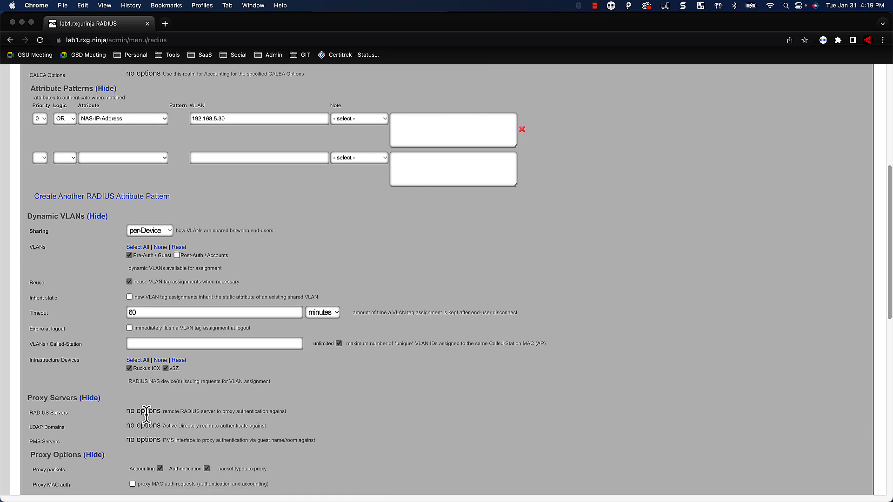
pyautogui.scroll(-2, 149, 412)
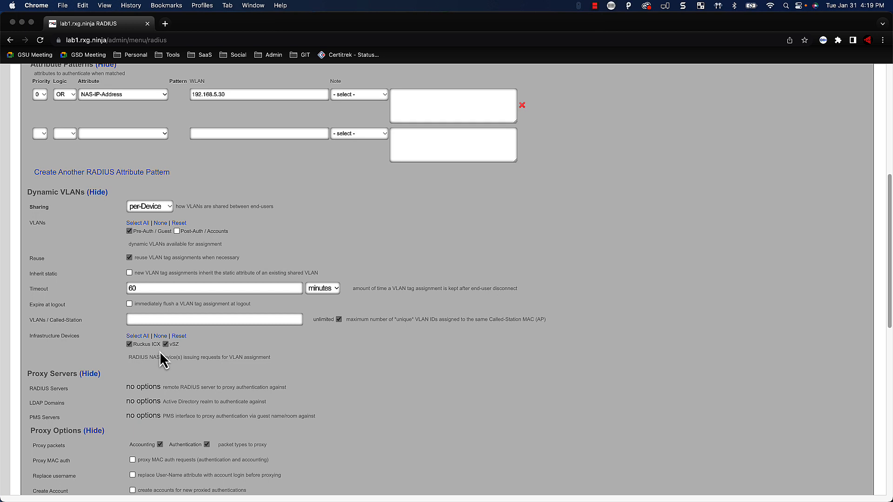
pyautogui.scroll(-2, 159, 352)
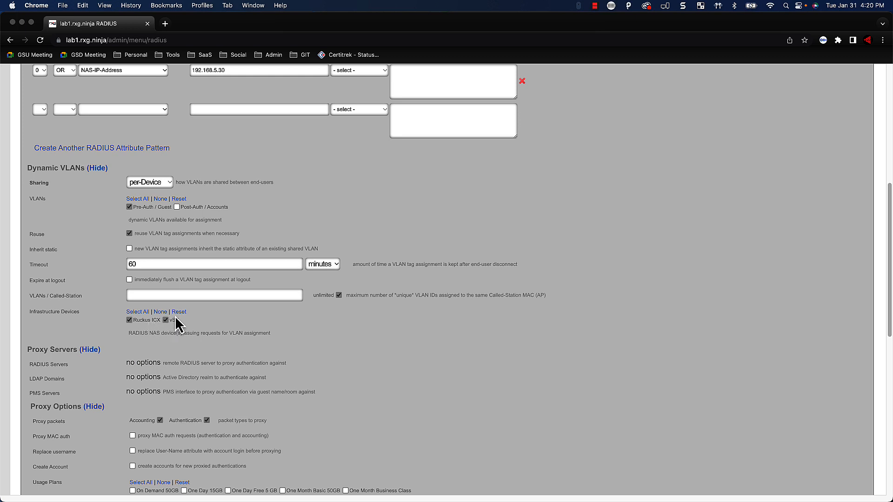
pyautogui.scroll(-3, 128, 386)
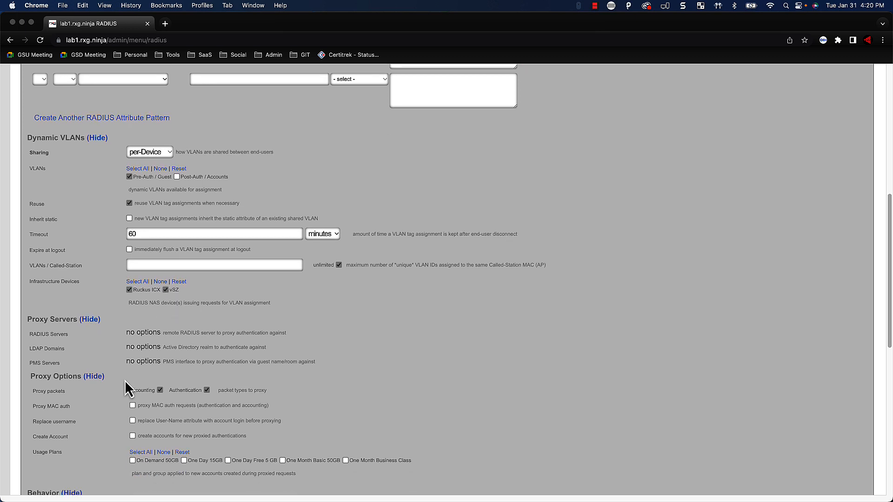
pyautogui.scroll(-3, 125, 381)
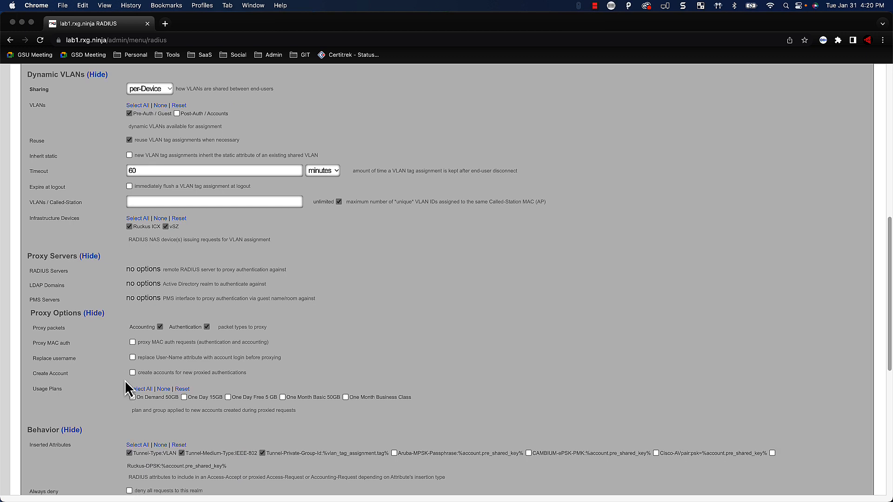
pyautogui.scroll(-2, 124, 382)
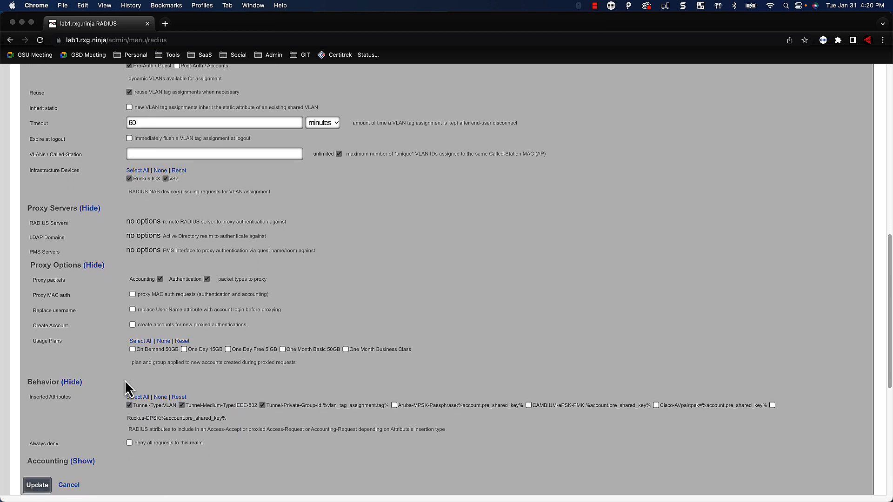
pyautogui.scroll(-2, 282, 400)
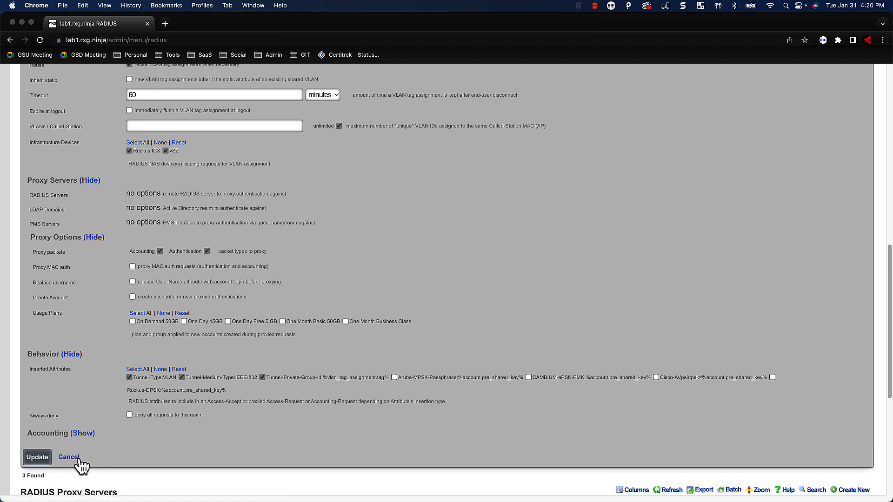
pyautogui.click(47, 458)
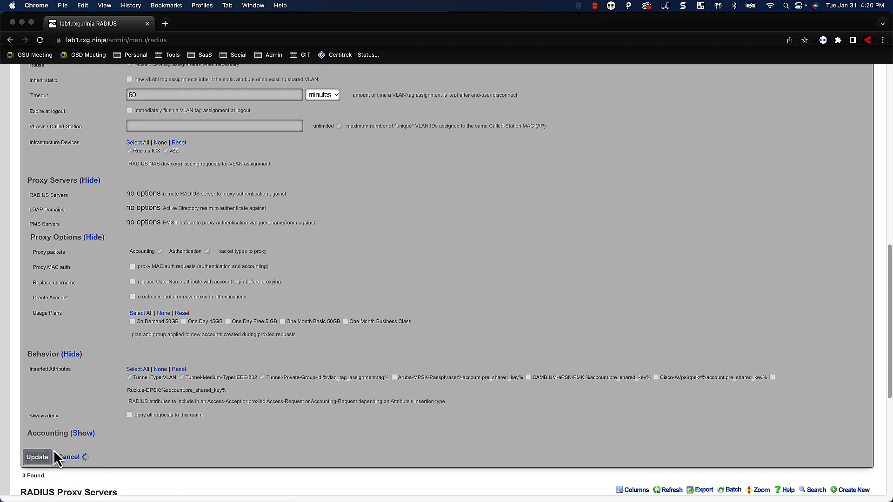
pyautogui.scroll(2, 59, 451)
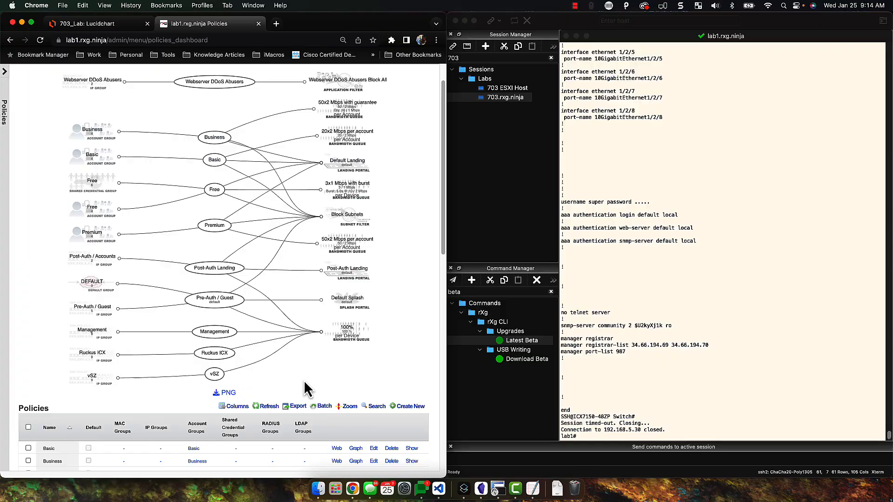
# Scroll up to the Policies graph linking Ruckus ICX and vSZ to the 100% queue
pyautogui.scroll(3, 303, 379)
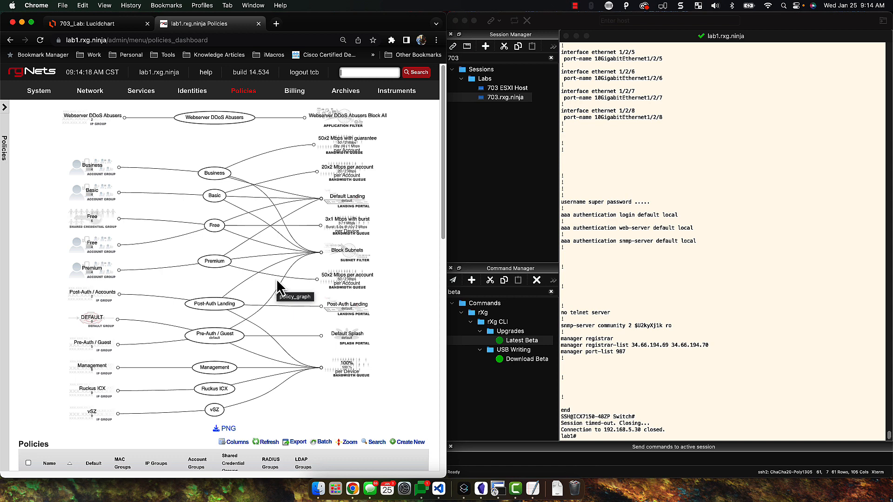
# Scroll down to the Policies table and back up to the graph
pyautogui.scroll(-5, 368, 372)
pyautogui.scroll(4, 367, 382)
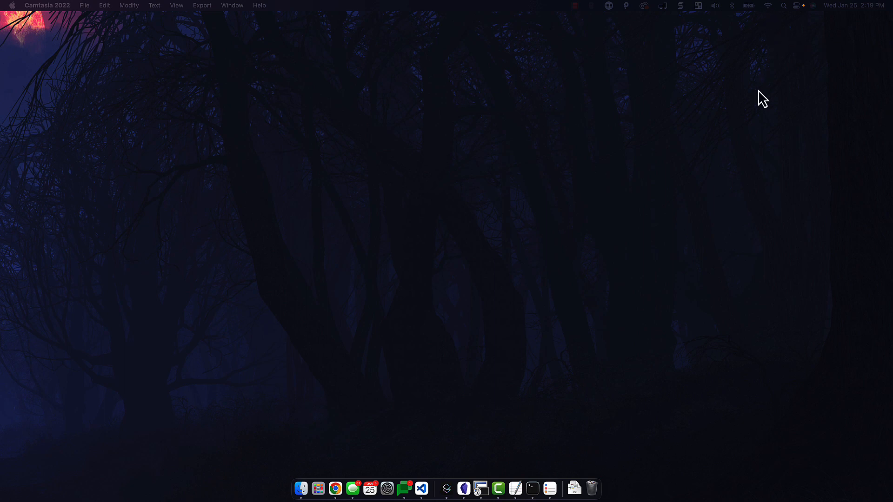
# Join the Start Here Wi-Fi network from Other Networks in the menu-bar Wi-Fi list
pyautogui.click(767, 6)
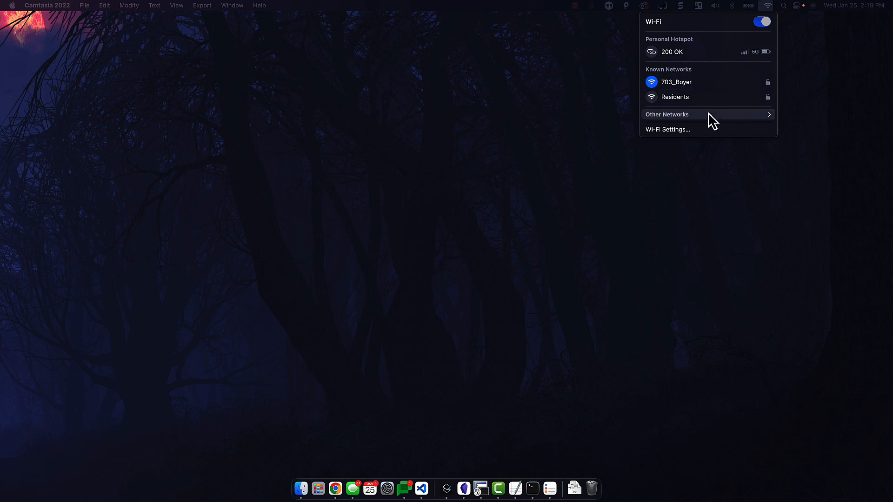
pyautogui.click(747, 119)
pyautogui.click(695, 232)
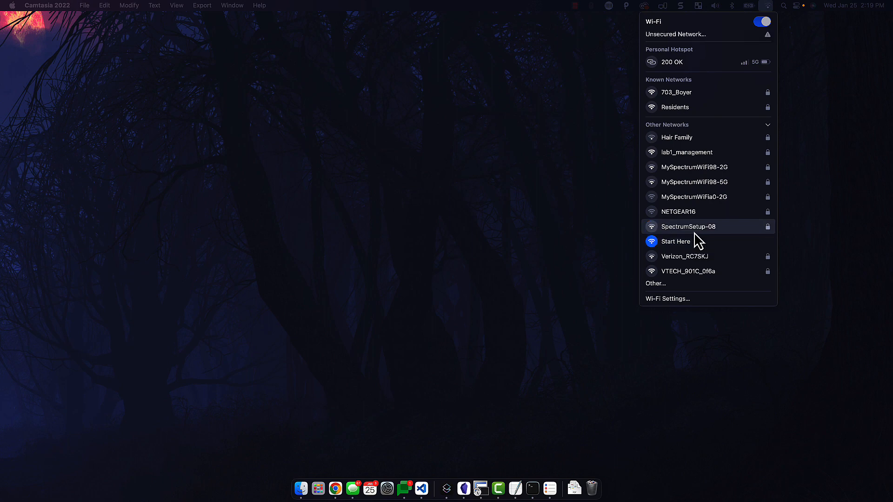
pyautogui.click(487, 204)
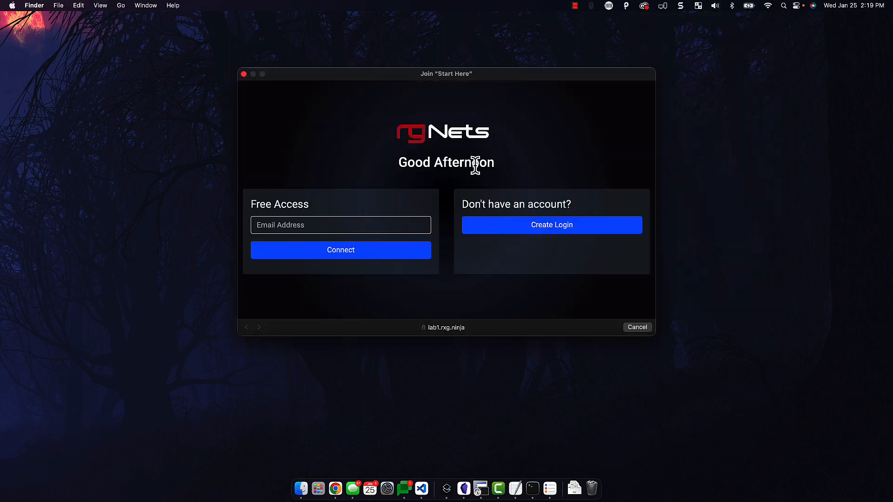
# Start Create Login and enter the account's e-mail address, username and password
pyautogui.click(515, 234)
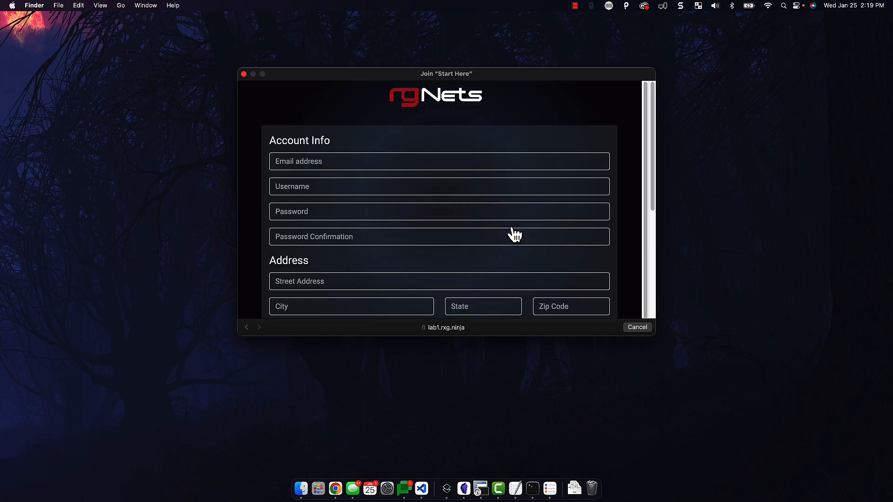
pyautogui.click(352, 164)
pyautogui.press('Tab')
pyautogui.write('tcb')
pyautogui.press('Tab')
pyautogui.write('••••••••')
pyautogui.press('Tab')
pyautogui.write('••••••••')
pyautogui.press('Tab')
# Choose the One Day Free 5 GB plan, enter the billing name and purchase
pyautogui.scroll(-5, 364, 250)
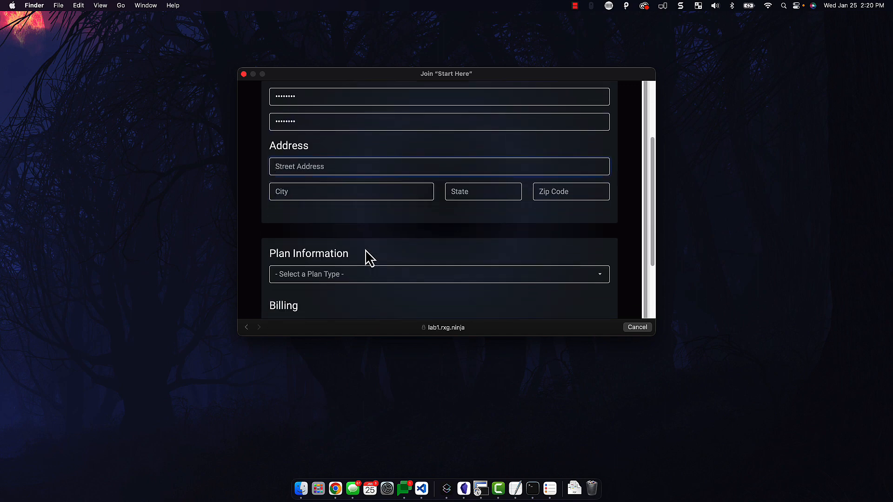
pyautogui.click(364, 255)
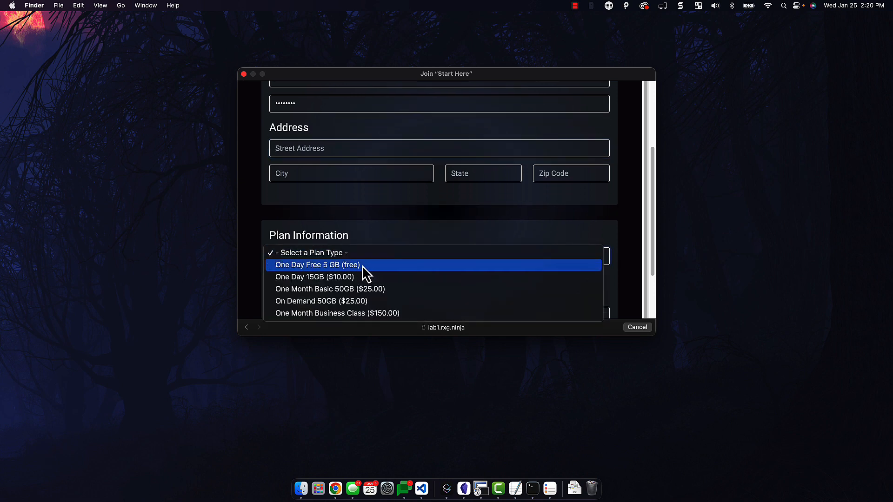
pyautogui.click(363, 265)
pyautogui.scroll(-8, 362, 266)
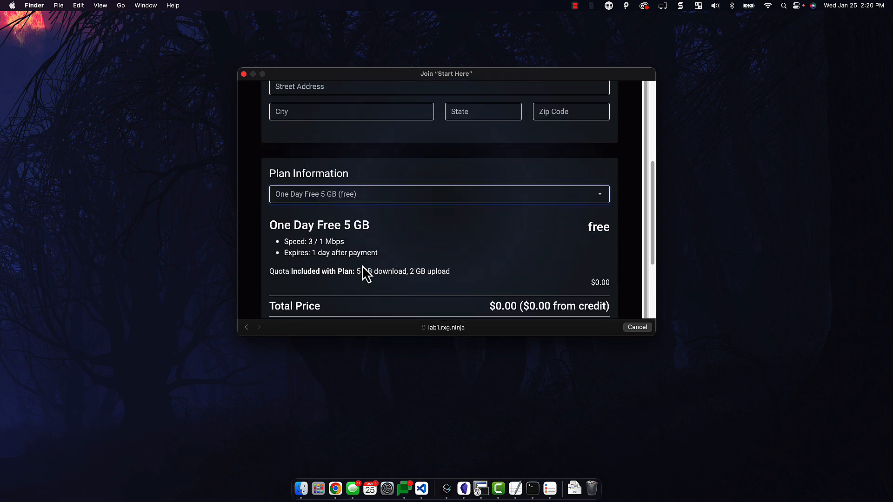
pyautogui.scroll(-2, 362, 265)
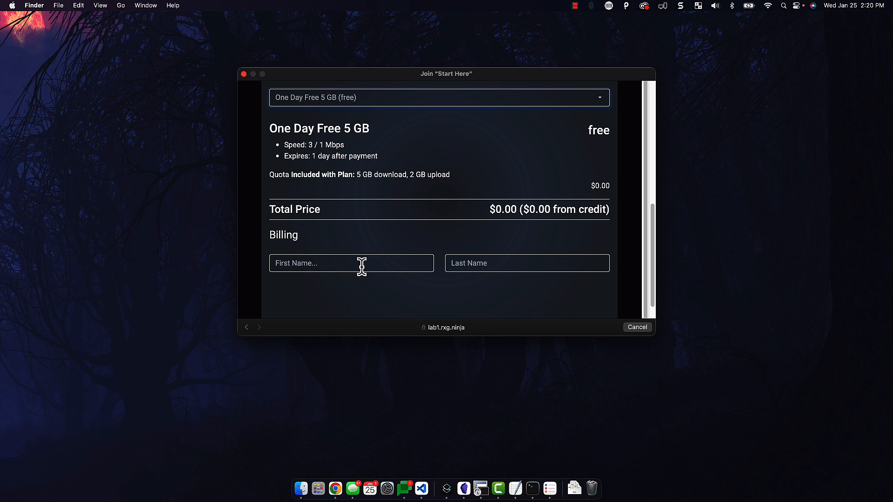
pyautogui.write('T')
pyautogui.write('Boyer')
pyautogui.click(596, 311)
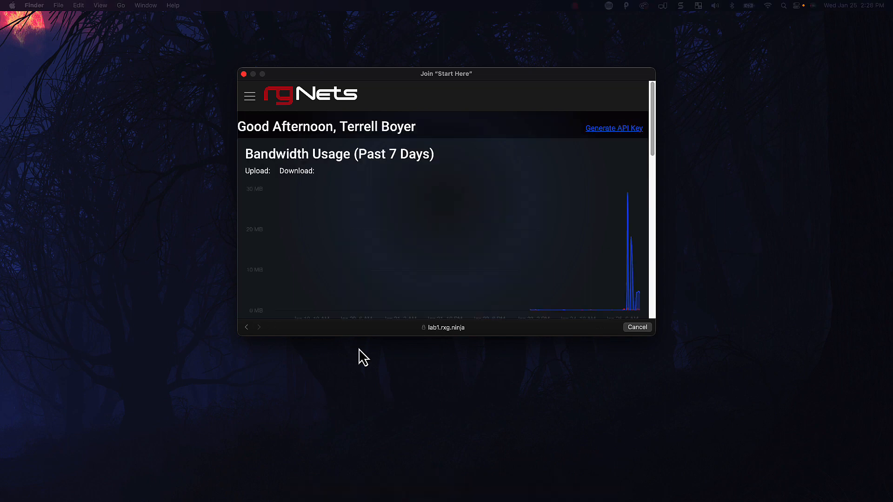
# Go to the account's Devices page in the portal and scroll toward Manage Wireless
pyautogui.click(250, 99)
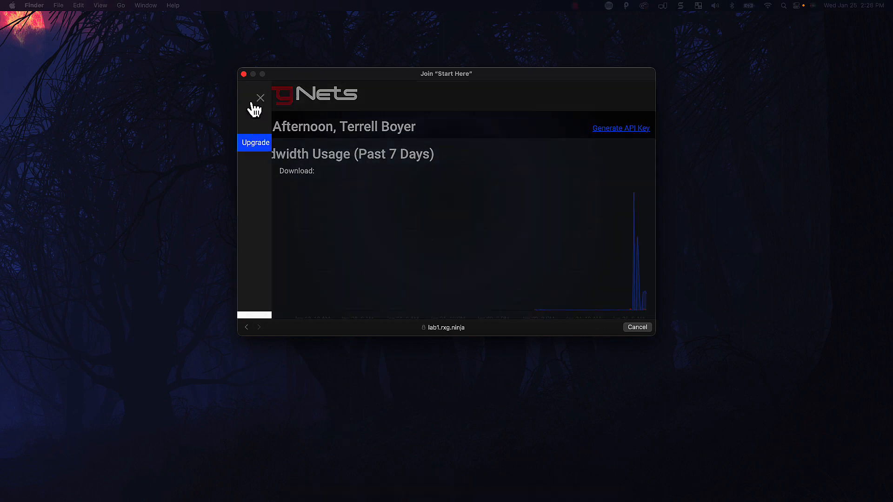
pyautogui.click(310, 180)
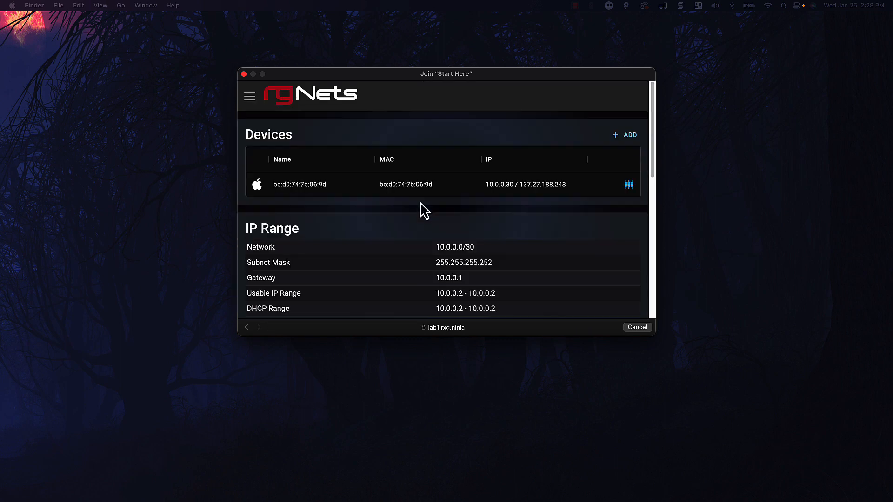
pyautogui.scroll(-1, 423, 210)
pyautogui.scroll(-10, 421, 205)
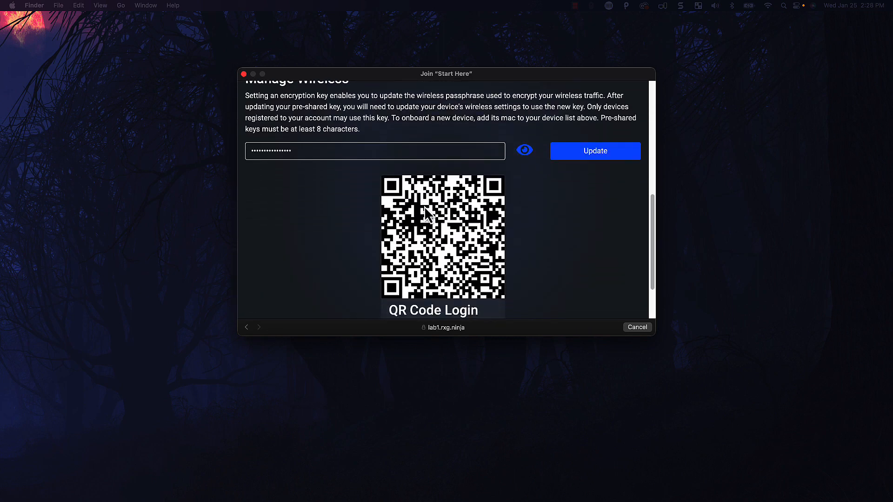
pyautogui.scroll(-2, 424, 207)
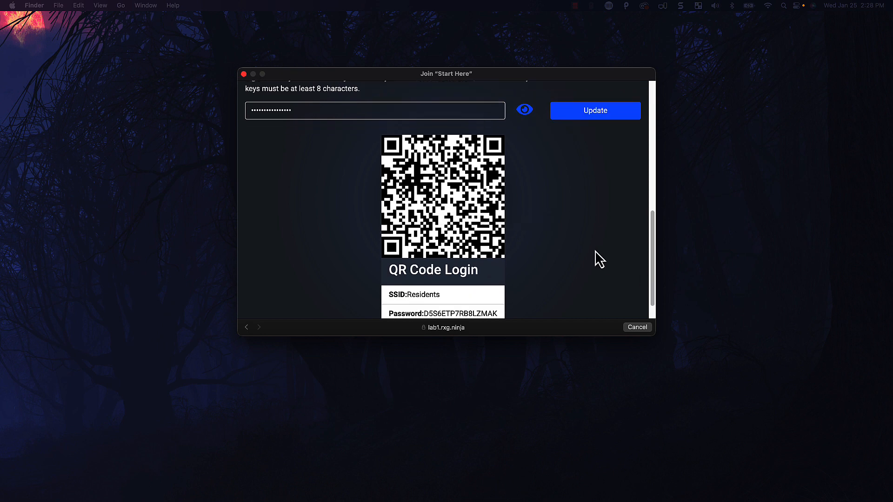
pyautogui.scroll(12, 599, 259)
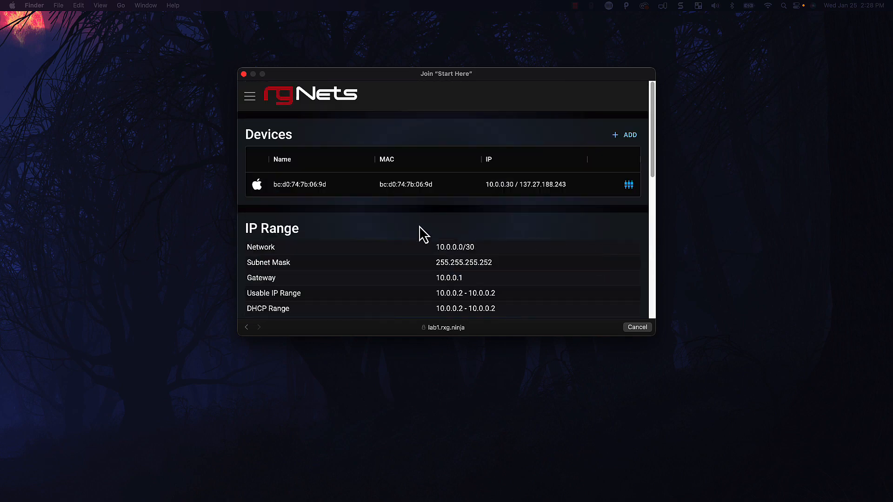
pyautogui.scroll(-1, 529, 201)
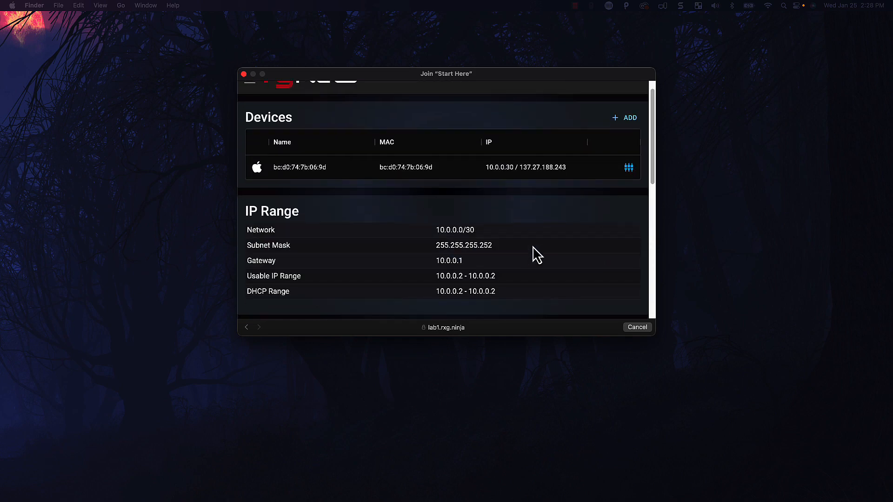
pyautogui.scroll(-10, 560, 236)
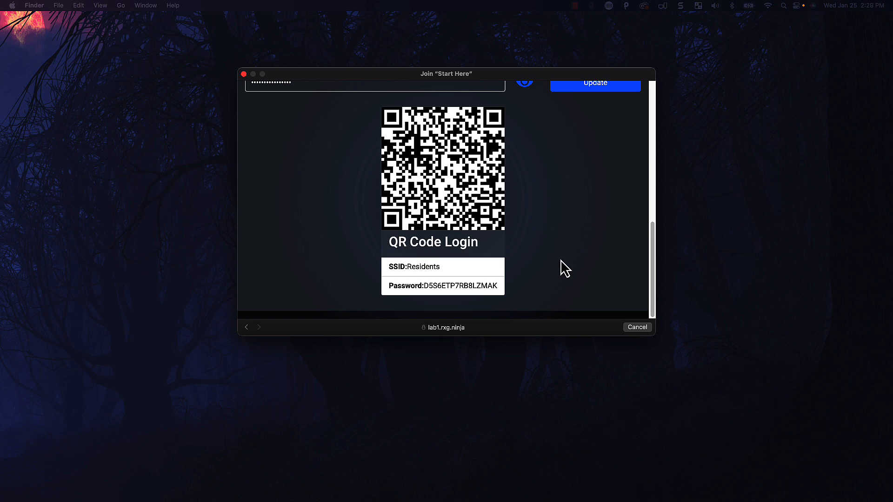
# Reveal the Residents Wi-Fi pre-shared key in plain text and select it
pyautogui.scroll(1, 565, 268)
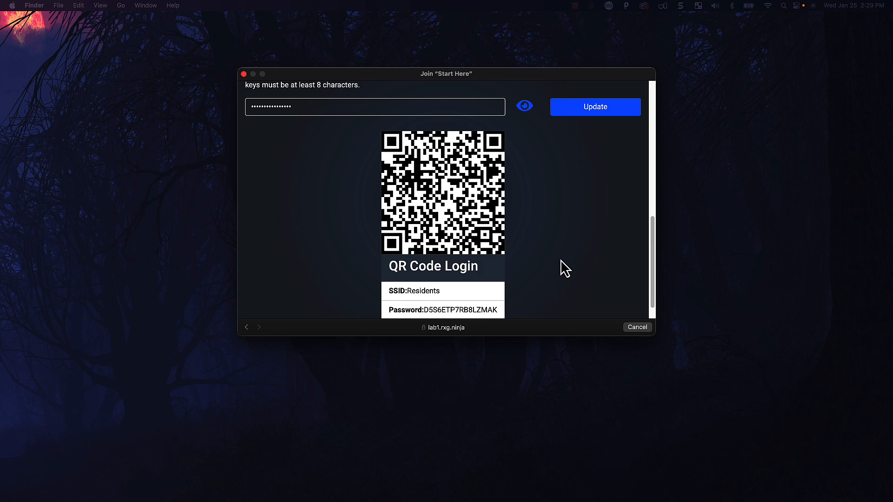
pyautogui.scroll(10, 566, 269)
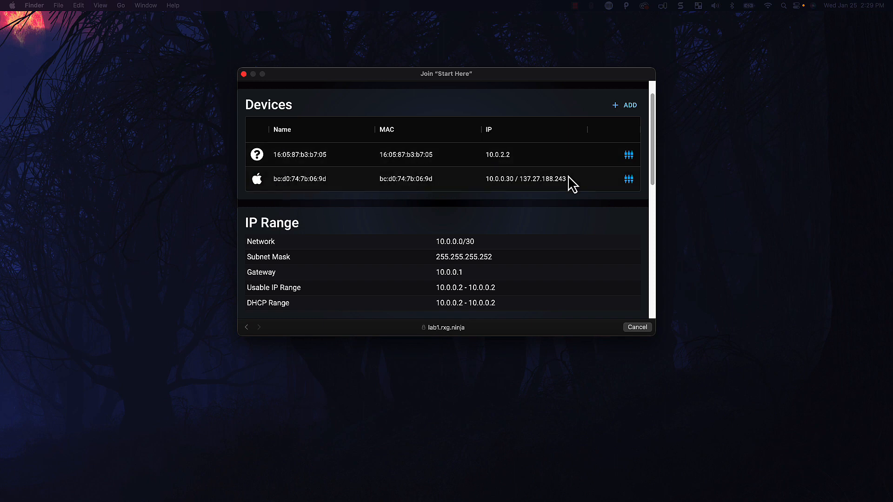
pyautogui.scroll(-10, 538, 261)
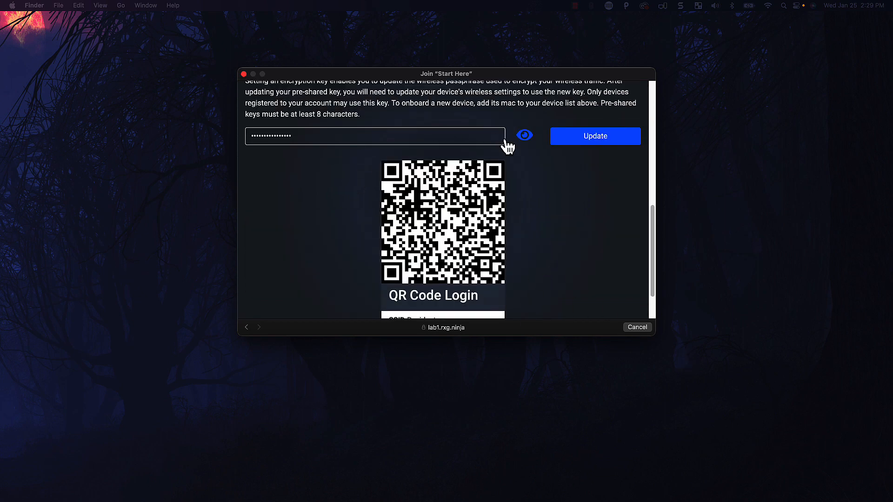
pyautogui.click(523, 136)
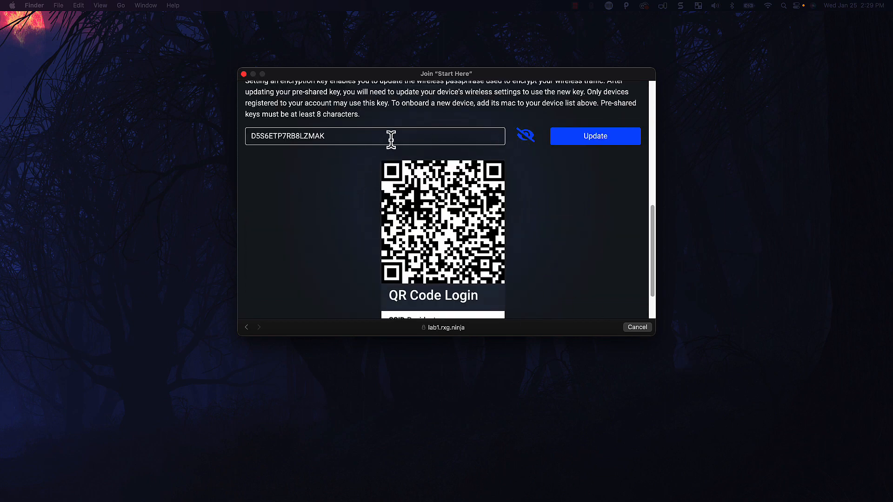
pyautogui.doubleClick(338, 138)
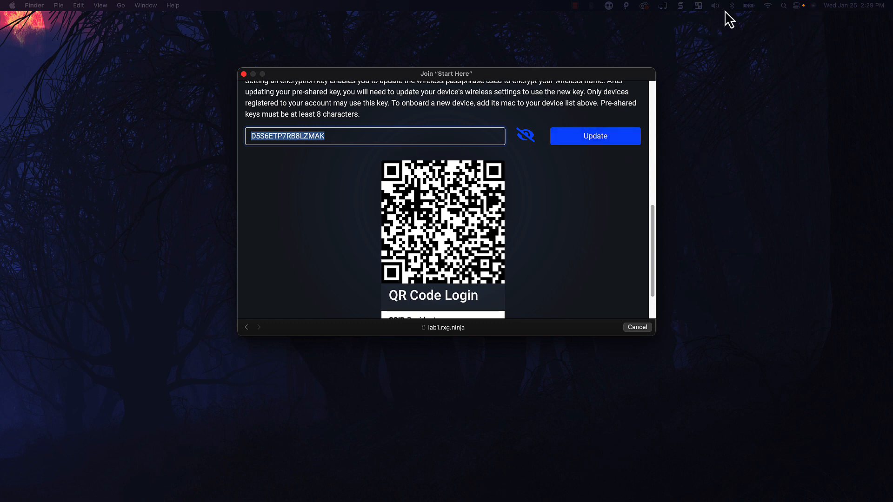
# Join the Residents Wi-Fi network and confirm WPA2 Personal, IP 10.0.2.3, router 10.0.2.1
pyautogui.click(772, 6)
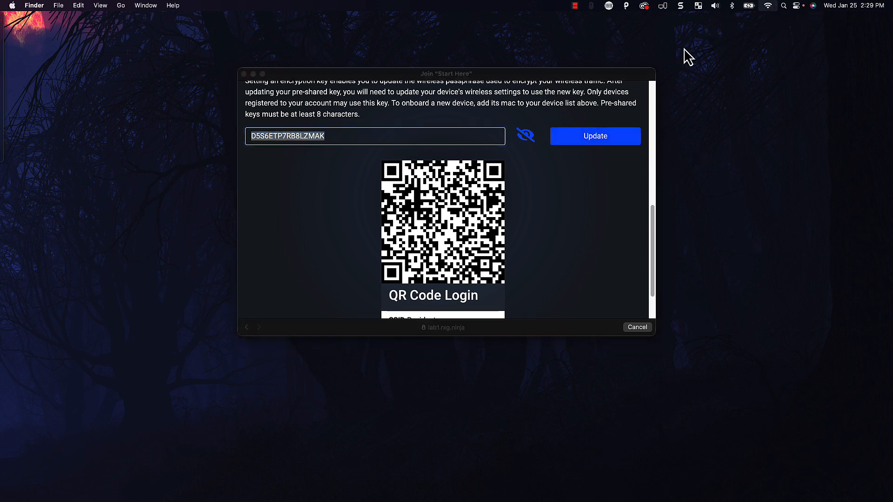
pyautogui.click(768, 6)
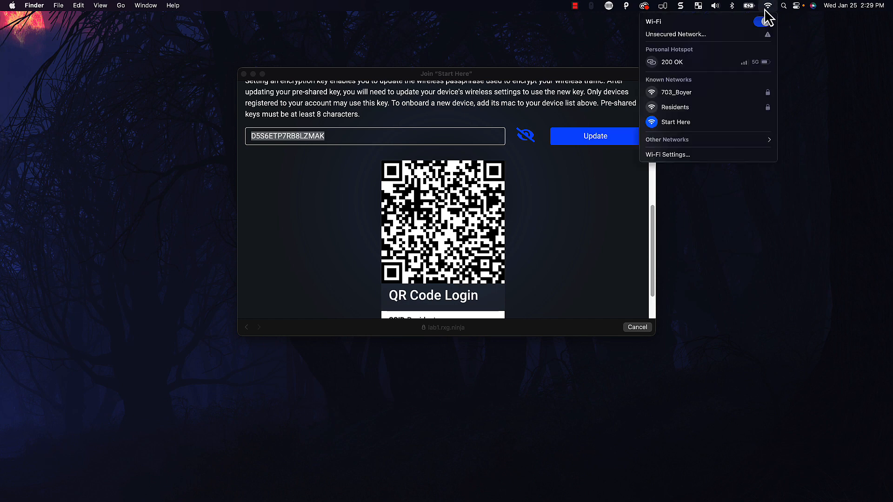
pyautogui.click(679, 108)
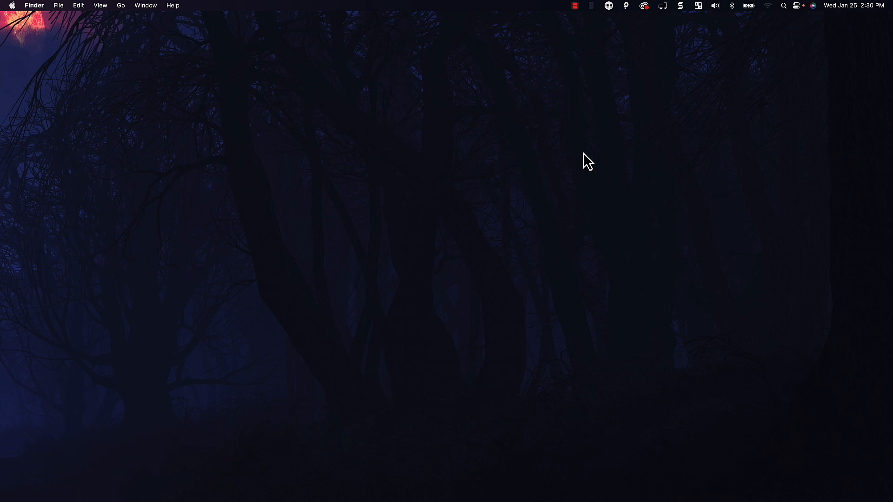
pyautogui.keyDown('alt'); pyautogui.click(768, 6); pyautogui.keyUp('alt')
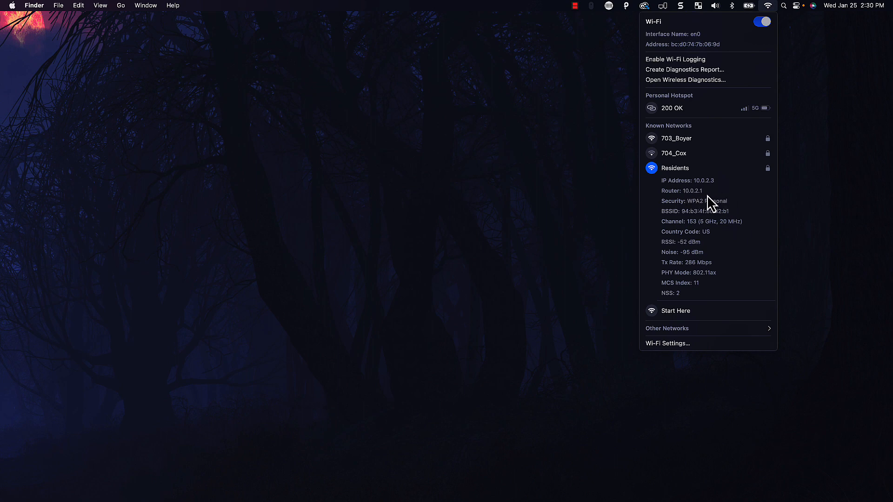
pyautogui.click(455, 419)
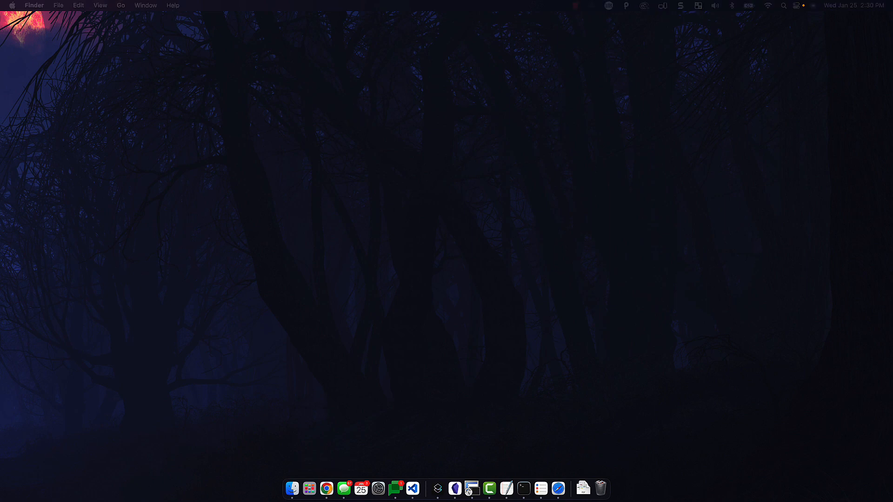
# Load CNN in the full-size Chrome window, then close that window
pyautogui.moveTo(442, 10); pyautogui.dragTo(495, 2)
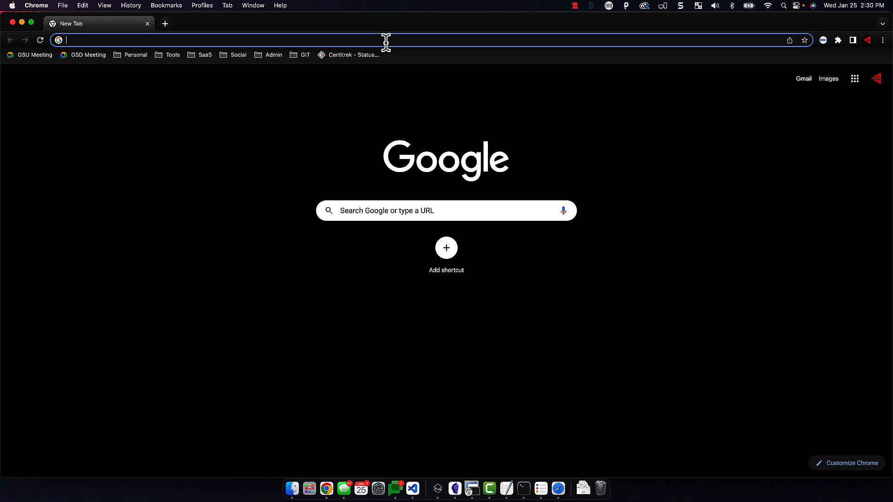
pyautogui.write('cnn.')
pyautogui.press('Return')
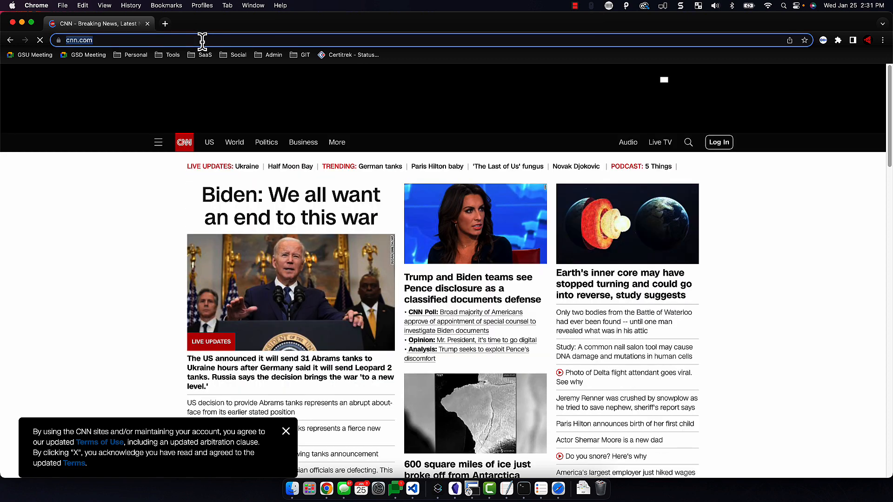
pyautogui.click(201, 40)
pyautogui.click(147, 23)
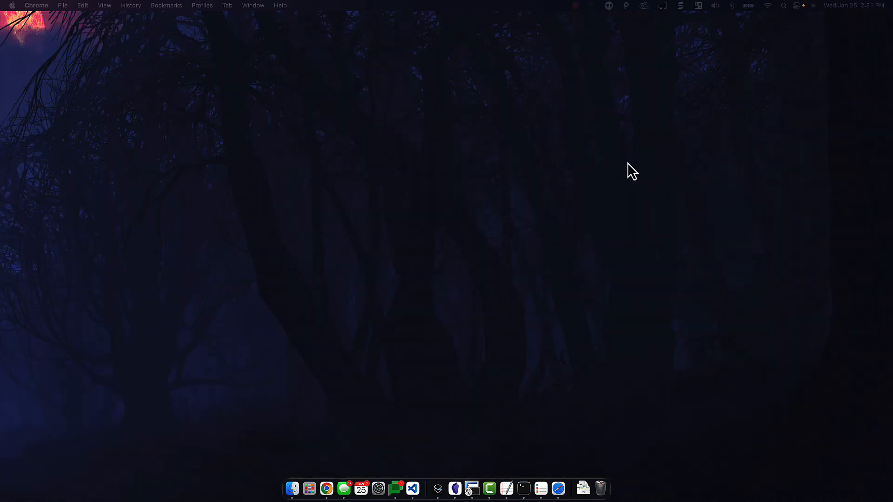
# Open a new Chrome window from the Dock and load lab1.rxg.ninja/admin
pyautogui.click(333, 489)
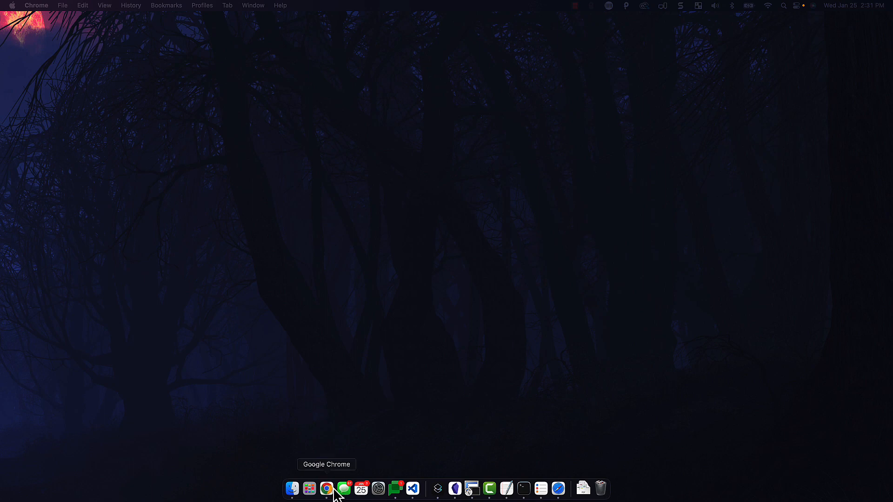
pyautogui.rightClick(334, 491)
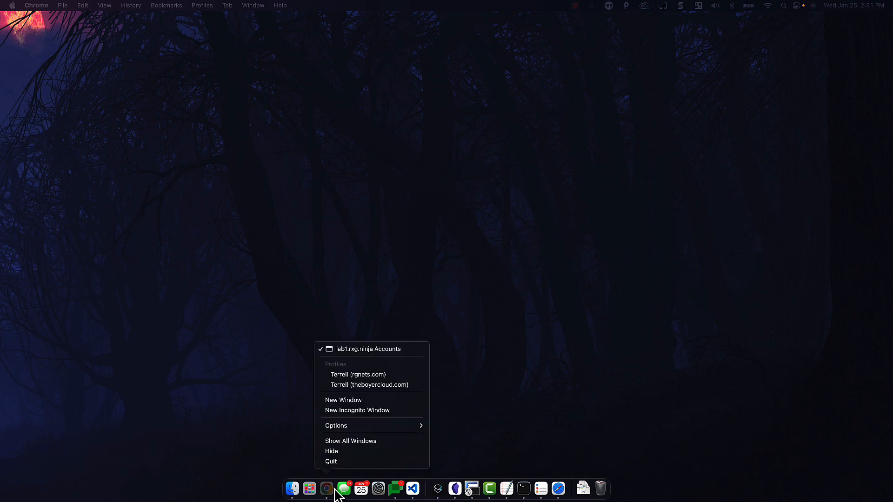
pyautogui.click(386, 386)
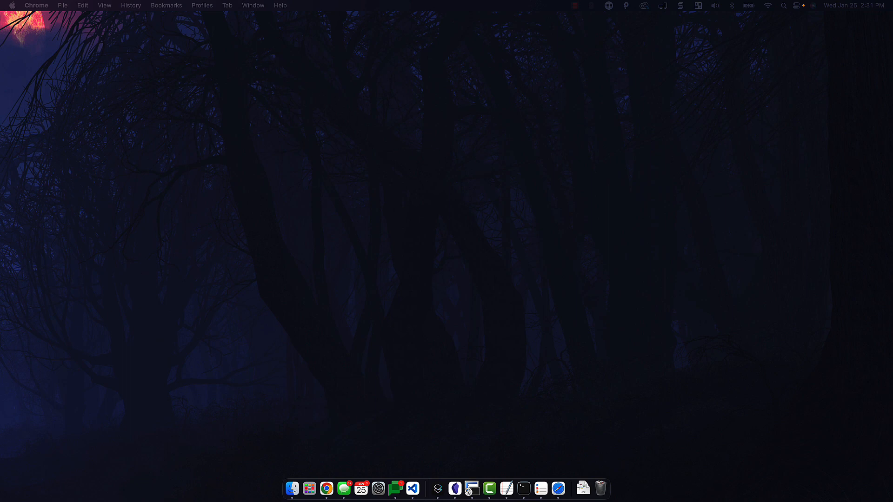
pyautogui.write('lab')
pyautogui.press('Return')
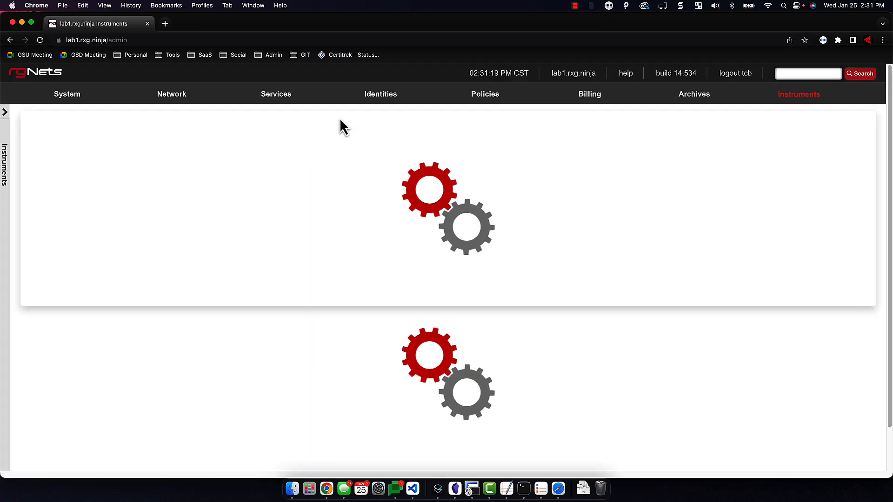
# Refresh the Identities Accounts list and run a global search on the first device's MAC
pyautogui.moveTo(358, 104)
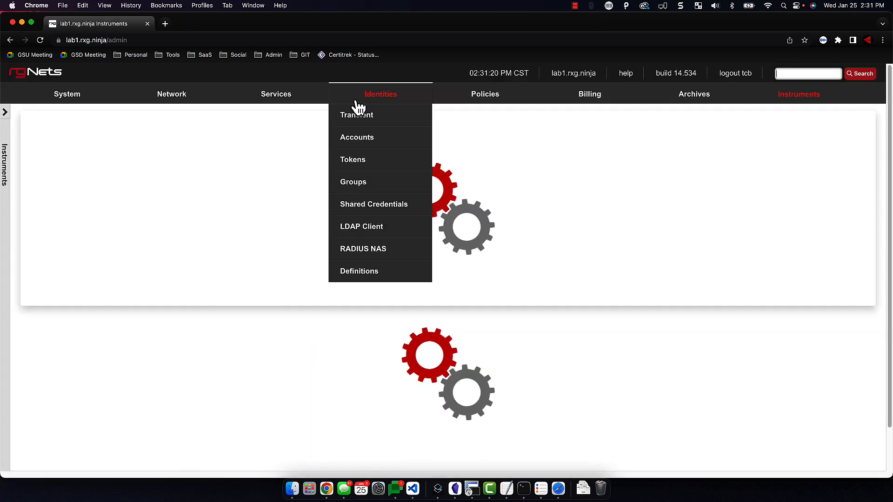
pyautogui.click(355, 140)
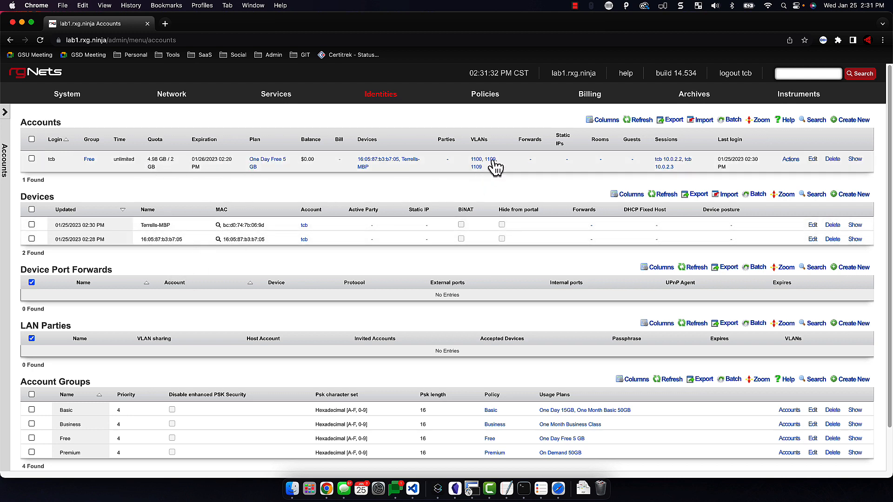
pyautogui.click(641, 120)
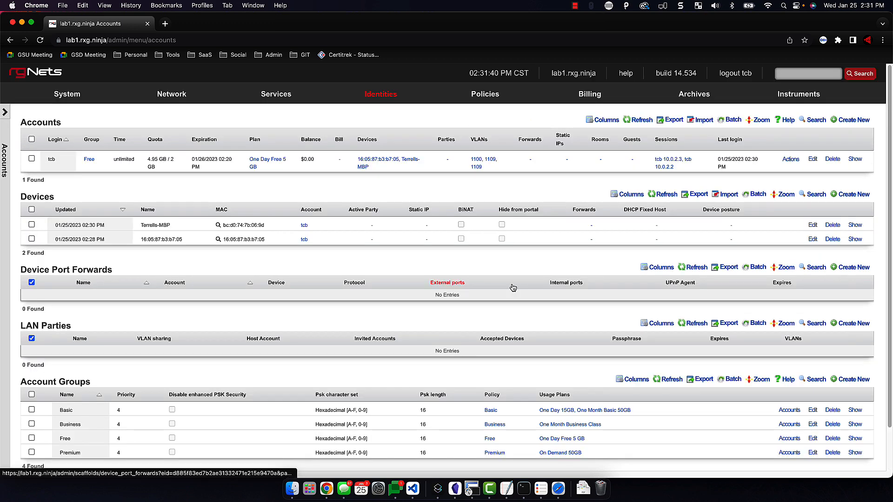
pyautogui.click(219, 225)
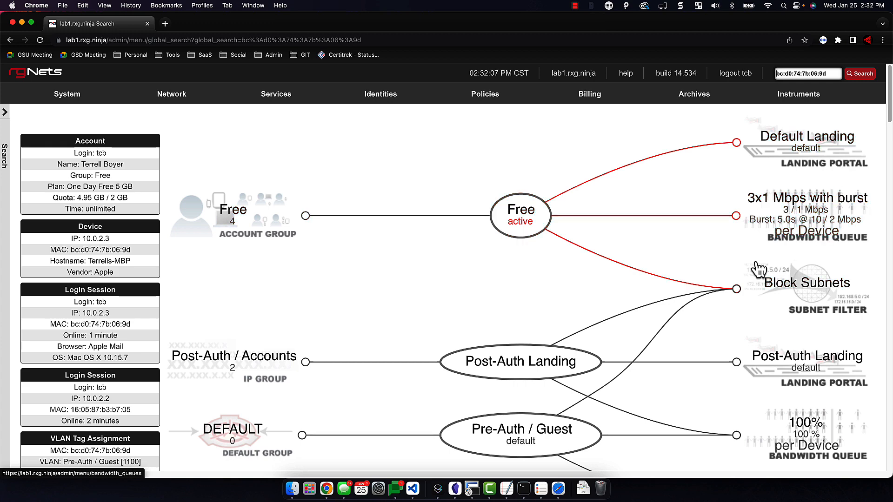
# Run a Fast.com speed test in a new tab, then open Network > Wired in rXg
pyautogui.click(165, 24)
pyautogui.write('fast')
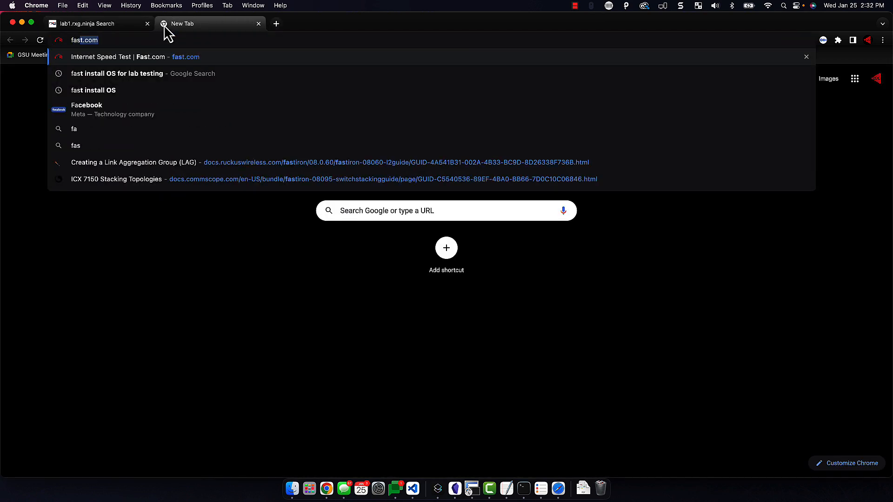
pyautogui.press('Return')
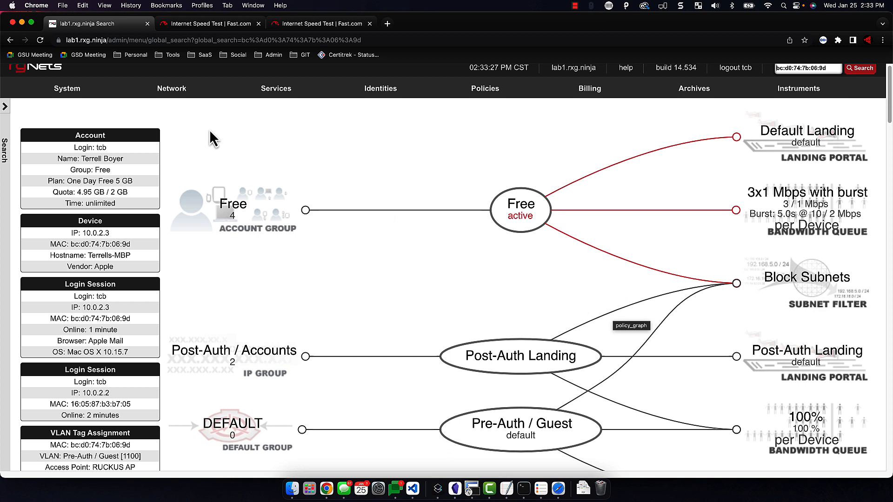
pyautogui.moveTo(185, 97)
pyautogui.click(142, 198)
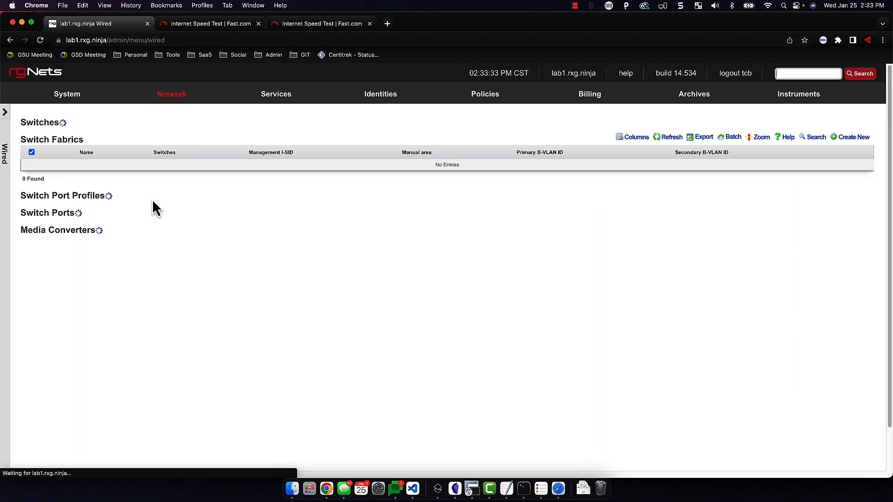
pyautogui.scroll(-5, 449, 384)
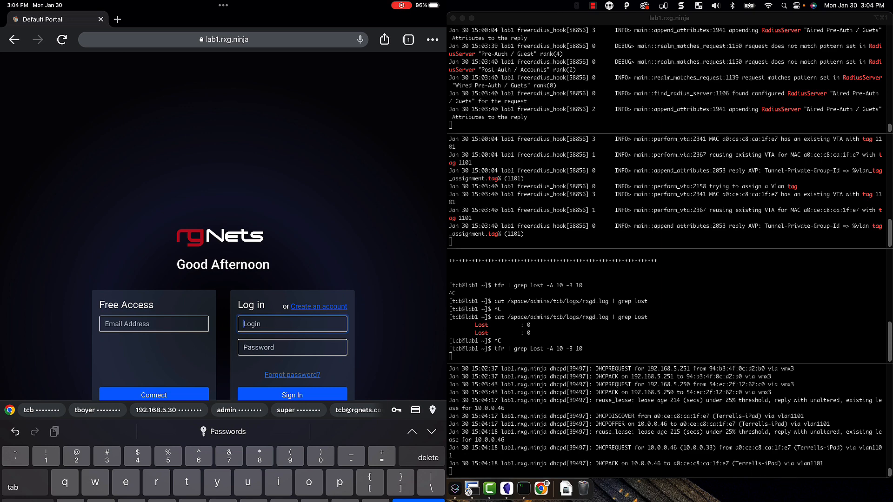
# Sign in to the captive portal with the account login and password, declining password saving
pyautogui.write('tcb')
pyautogui.press('Tab')
pyautogui.write('****')
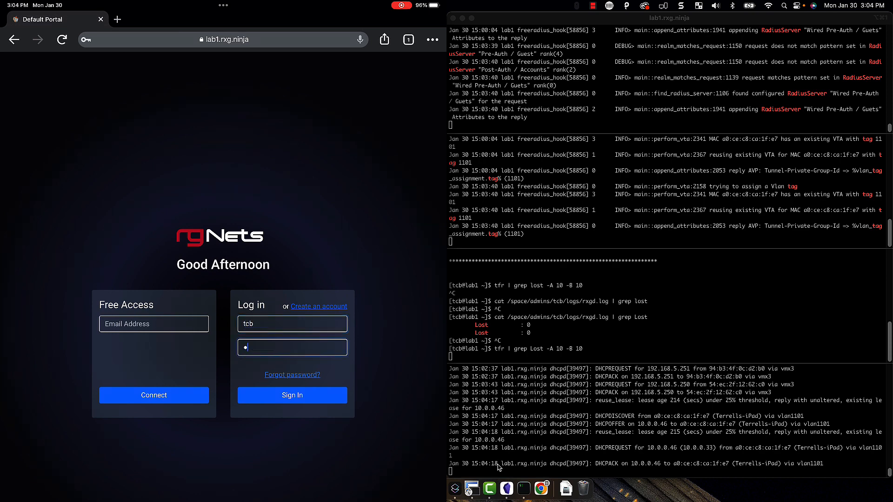
pyautogui.write('****')
pyautogui.press('Return')
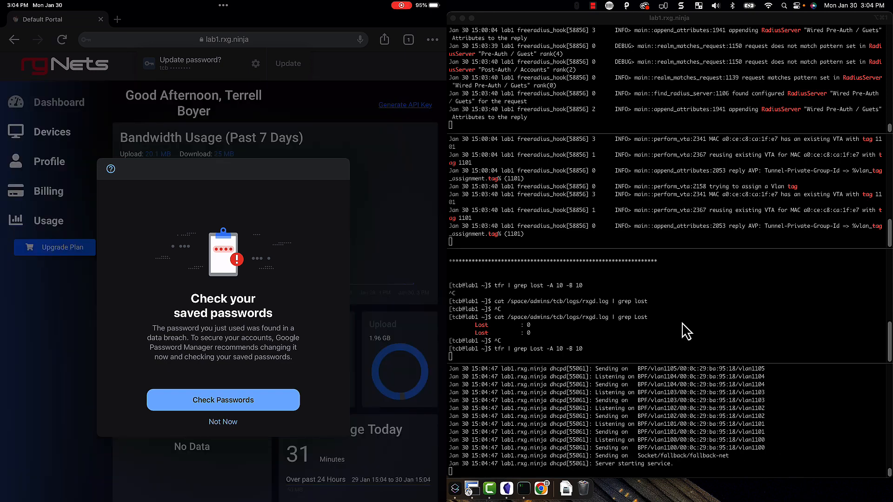
pyautogui.scroll(3, 567, 330)
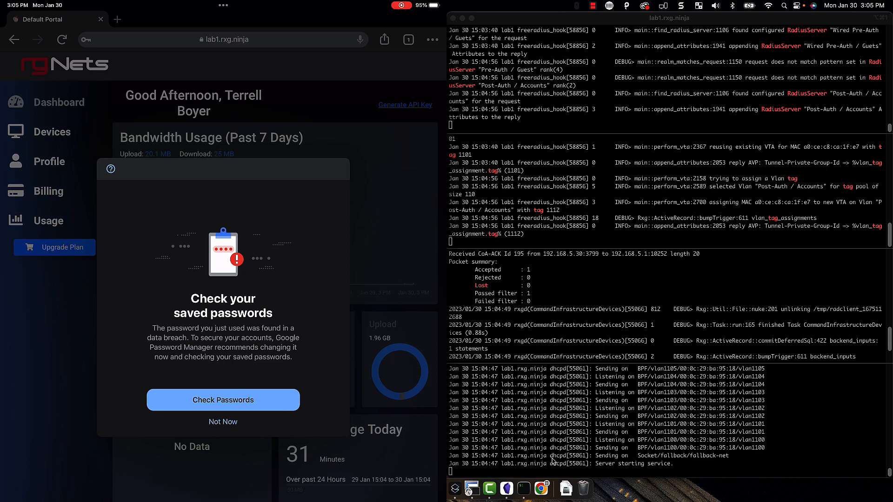
pyautogui.click(223, 422)
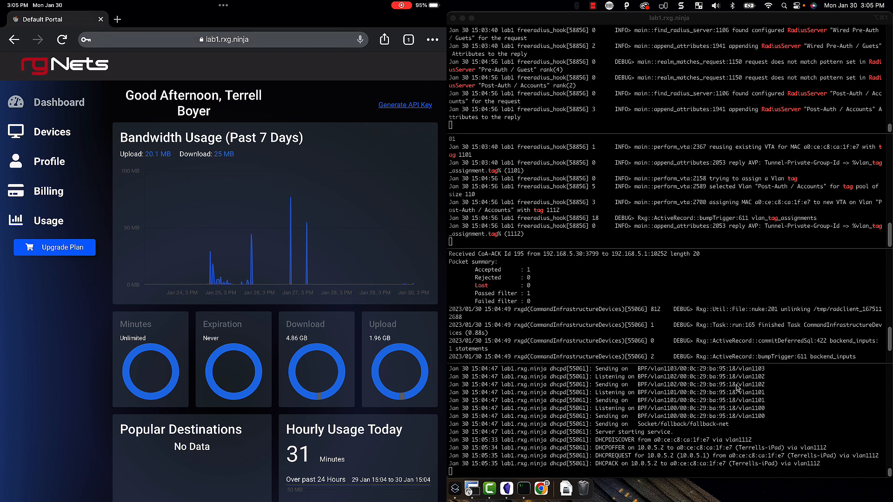
# Browse to cnn.com from the address bar
pyautogui.press('super+l')
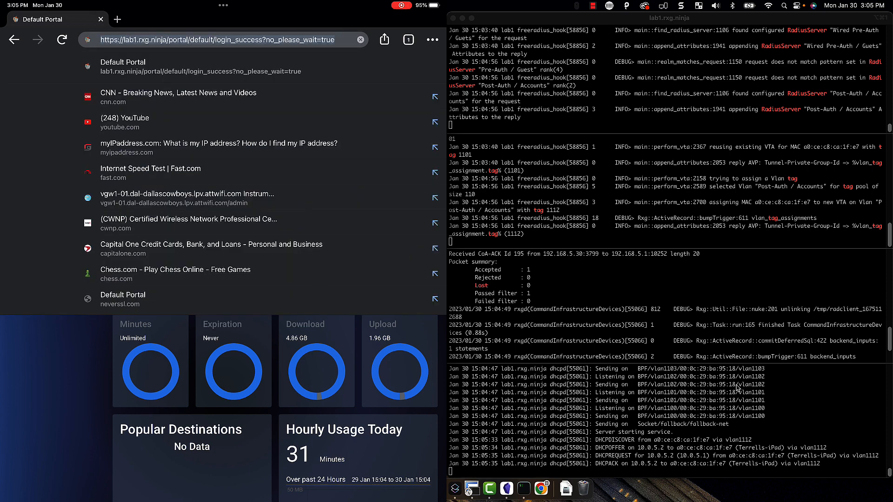
pyautogui.write('cnn.com')
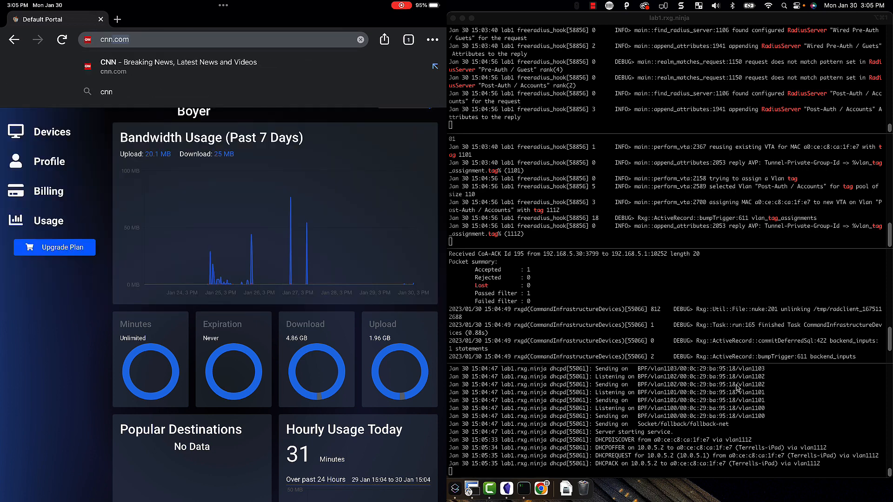
pyautogui.press('Return')
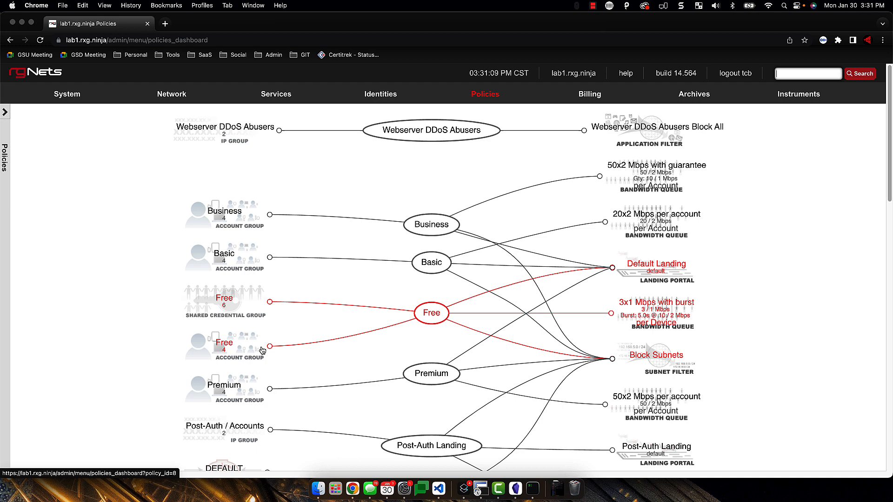
pyautogui.scroll(-2, 263, 351)
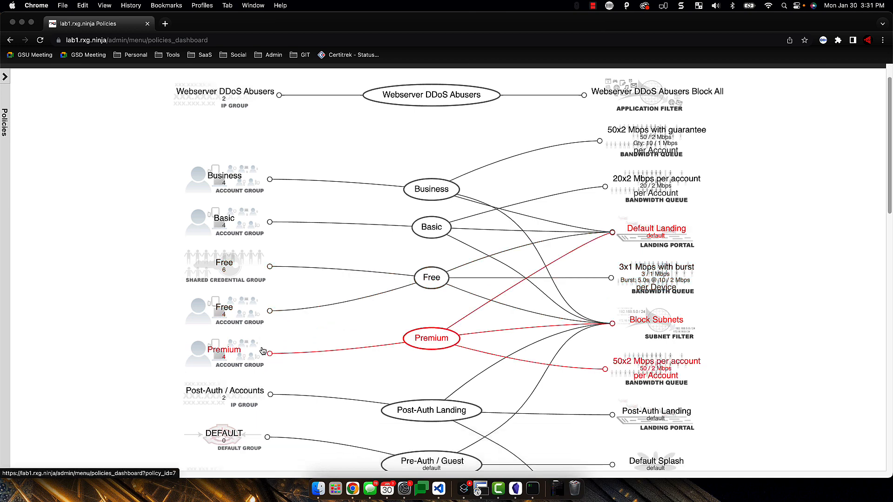
pyautogui.scroll(-1, 263, 351)
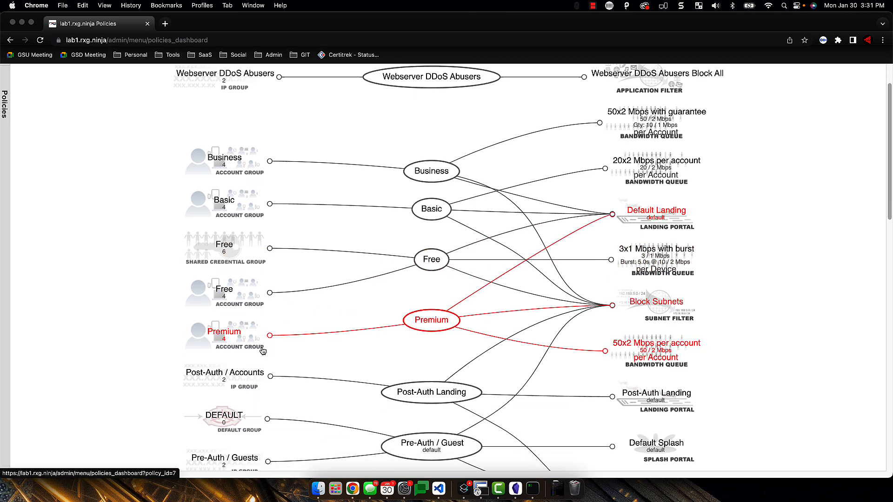
pyautogui.scroll(-1, 262, 351)
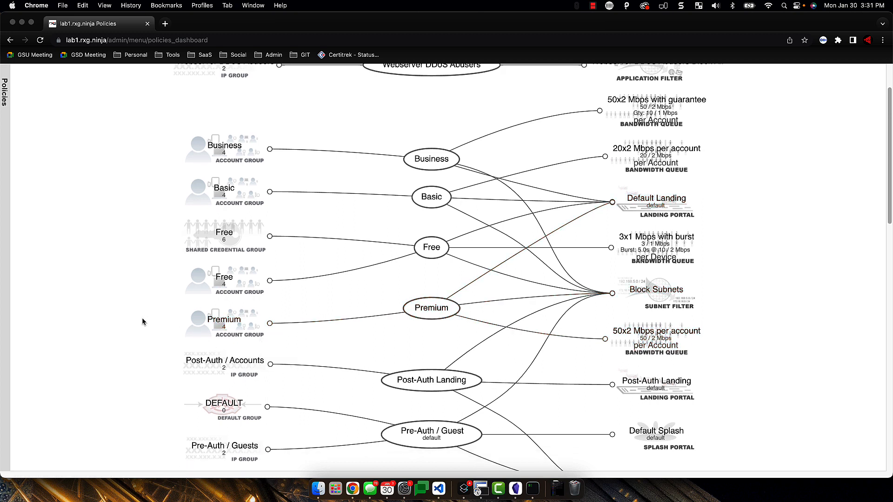
pyautogui.scroll(-2, 142, 317)
pyautogui.scroll(-2, 142, 321)
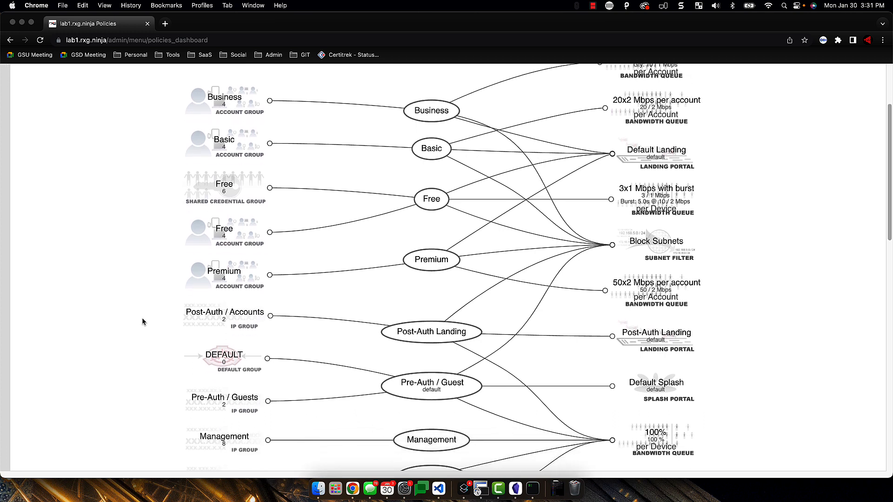
pyautogui.scroll(2, 142, 321)
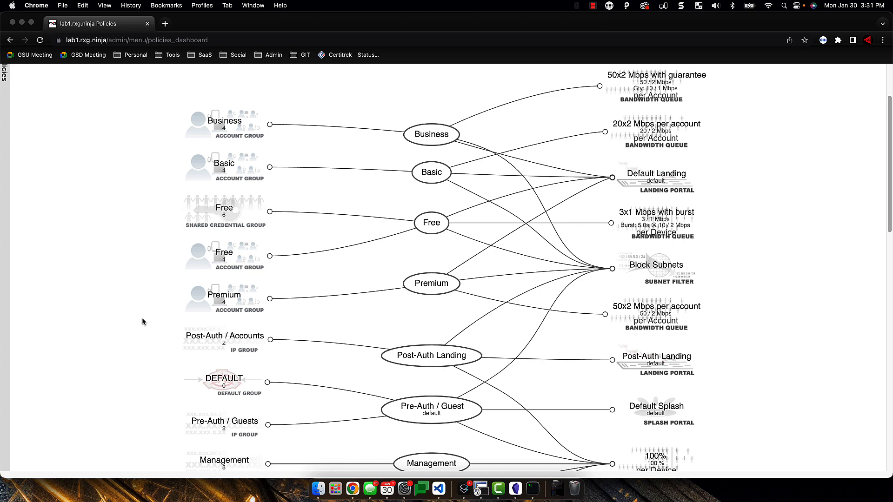
pyautogui.scroll(3, 276, 416)
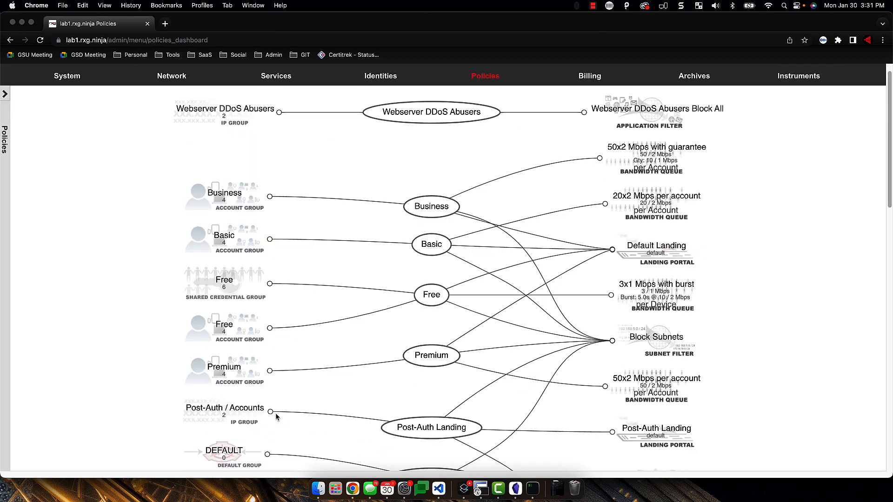
pyautogui.scroll(1, 330, 303)
pyautogui.moveTo(265, 100)
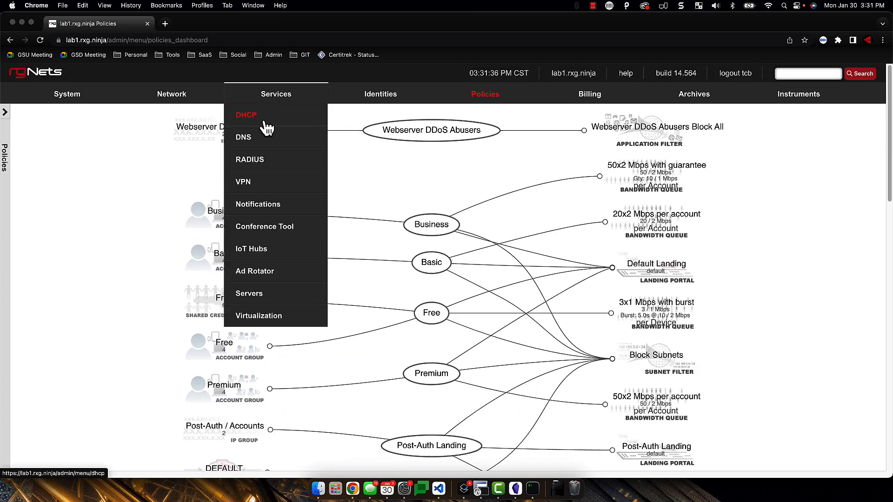
# Review the RADIUS services realms, then return to the Policies dashboard graph
pyautogui.click(253, 163)
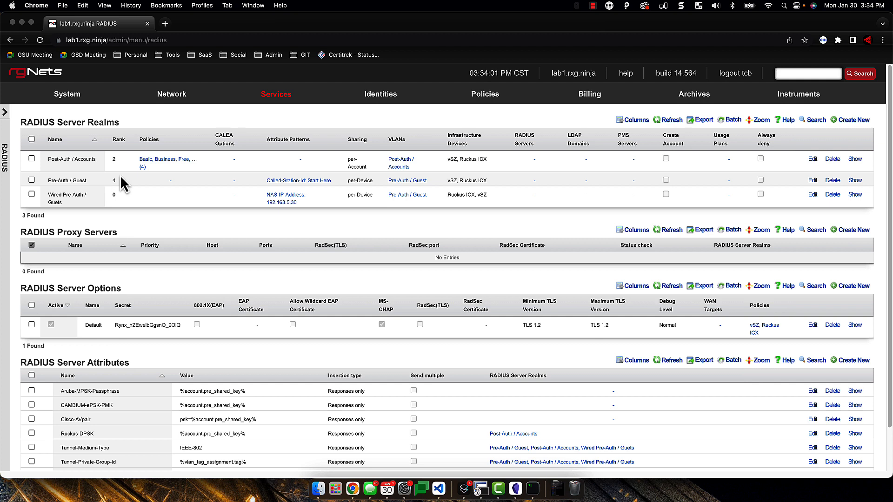
pyautogui.click(486, 95)
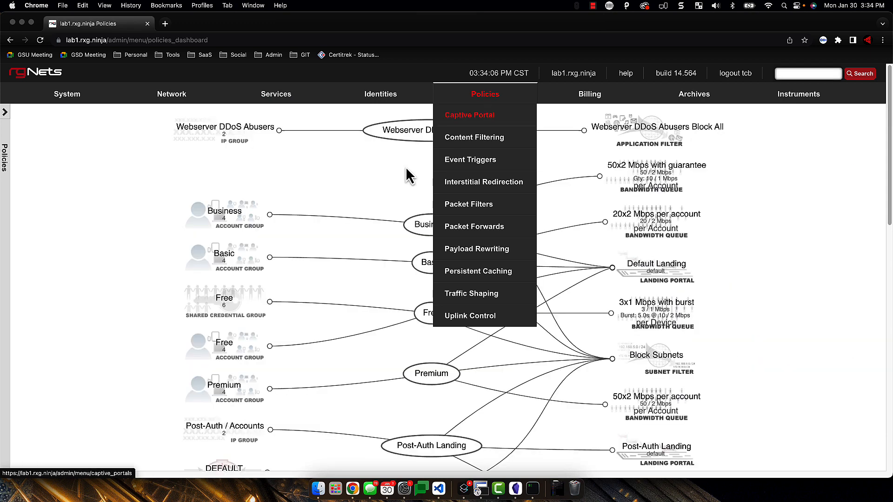
pyautogui.scroll(-5, 404, 305)
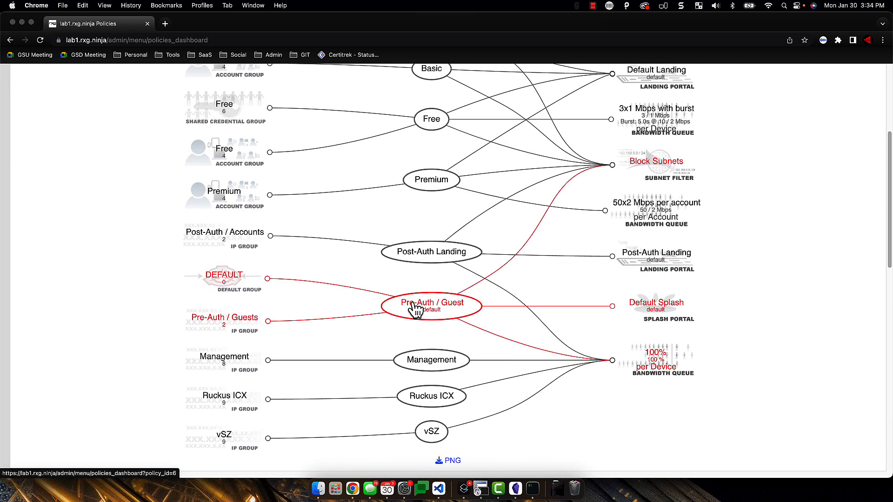
pyautogui.moveTo(414, 305)
pyautogui.scroll(3, 426, 311)
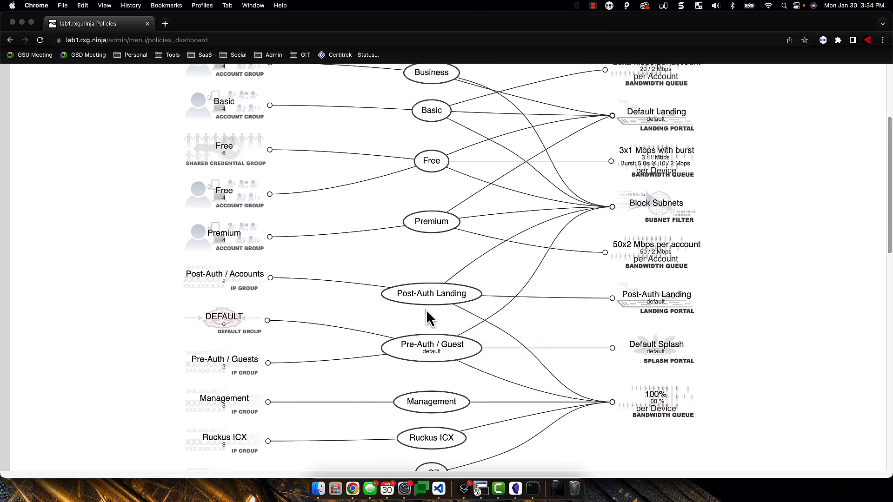
pyautogui.scroll(4, 425, 308)
pyautogui.scroll(3, 427, 313)
pyautogui.scroll(-2, 427, 313)
pyautogui.scroll(4, 427, 313)
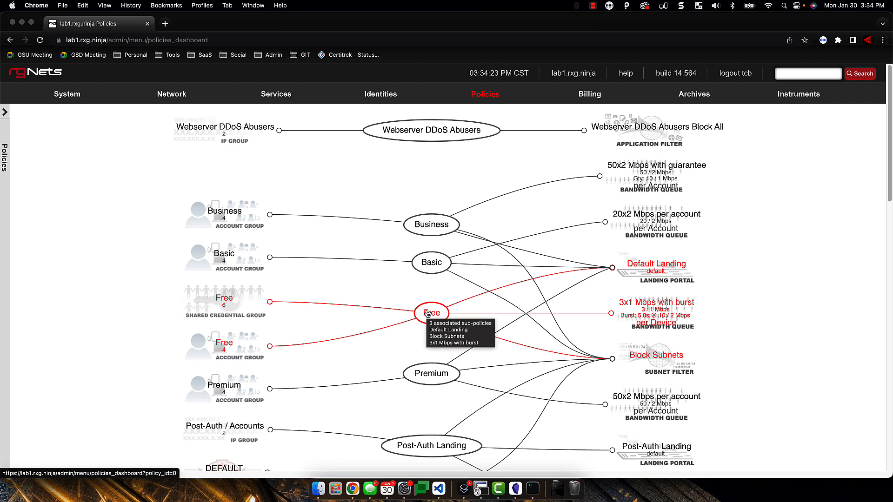
pyautogui.moveTo(326, 107)
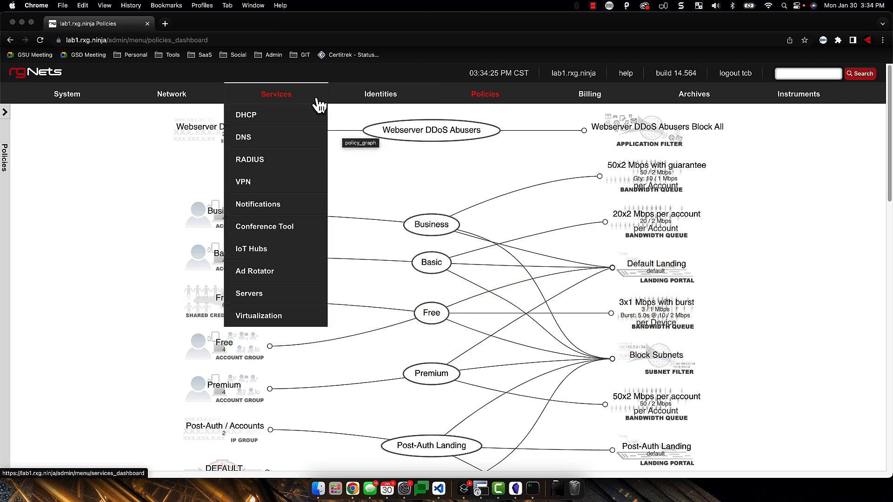
# Review the Services > RADIUS realms, then open the Network > LAN page
pyautogui.click(254, 164)
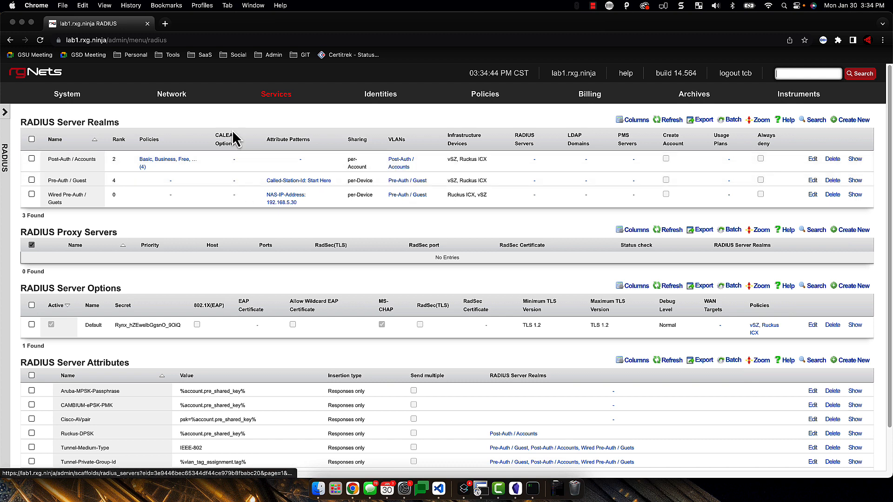
pyautogui.moveTo(180, 95)
pyautogui.click(150, 164)
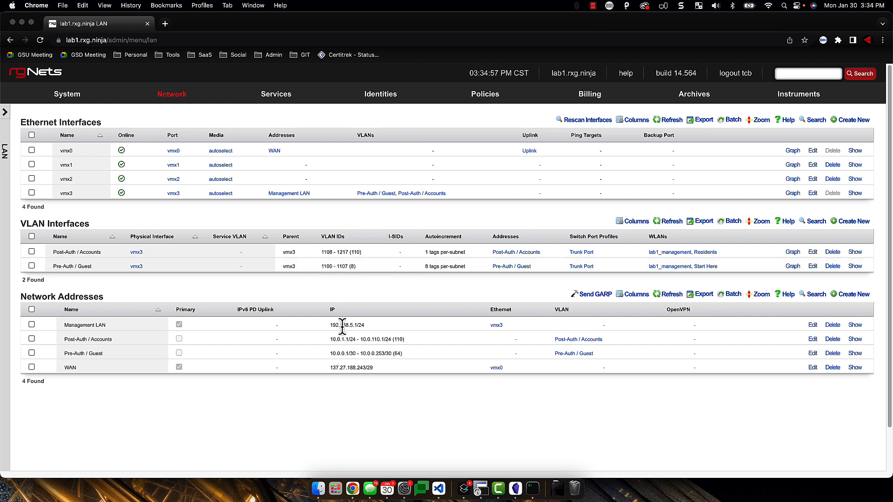
# Highlight the Pre-Auth / Guest range 10.0.0.1/30 – 10.0.0.253/30, then open Identities > Groups
pyautogui.moveTo(393, 356); pyautogui.dragTo(325, 351)
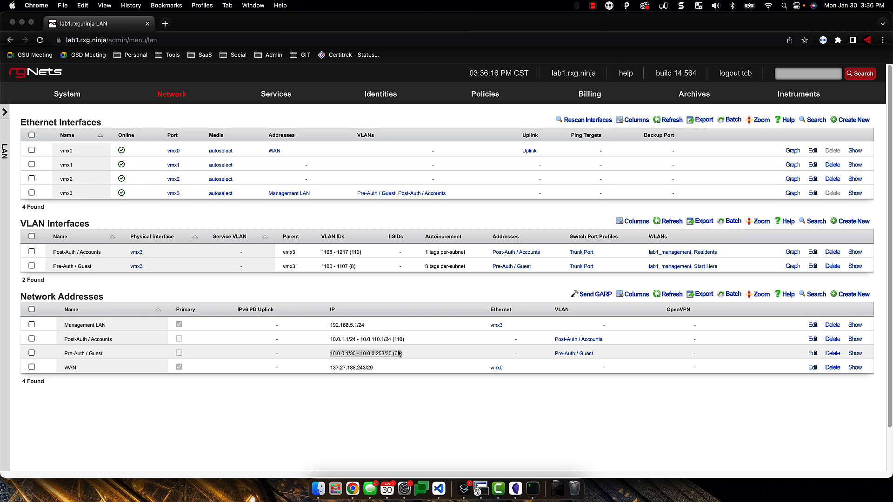
pyautogui.moveTo(375, 91)
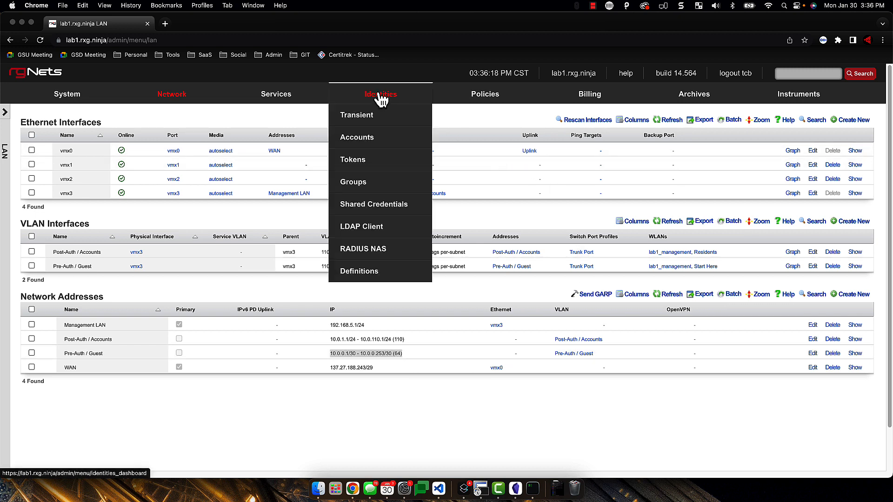
pyautogui.click(358, 183)
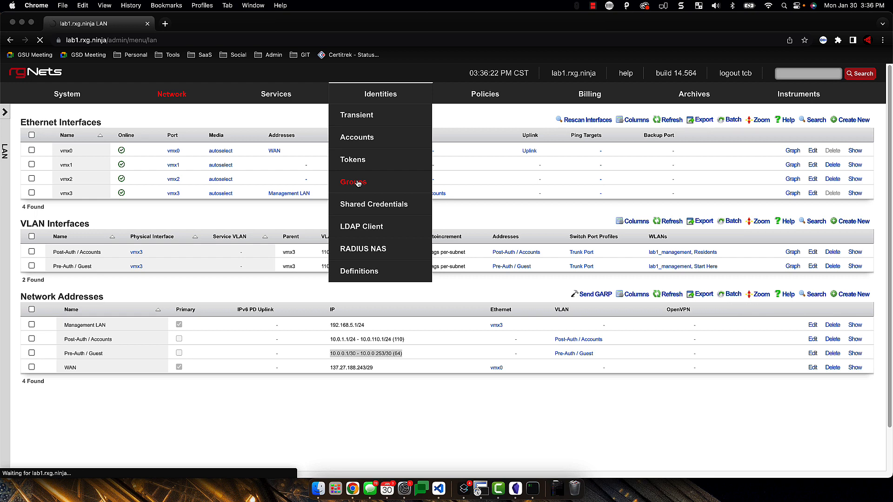
# Highlight the Pre-Auth / Guests IP group on the Groups page, then return to Policies
pyautogui.moveTo(67, 96)
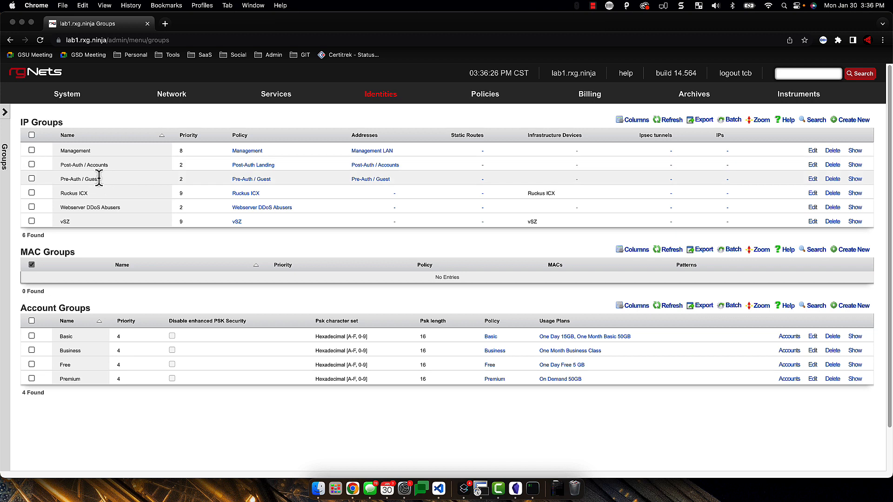
pyautogui.moveTo(60, 180); pyautogui.dragTo(122, 181)
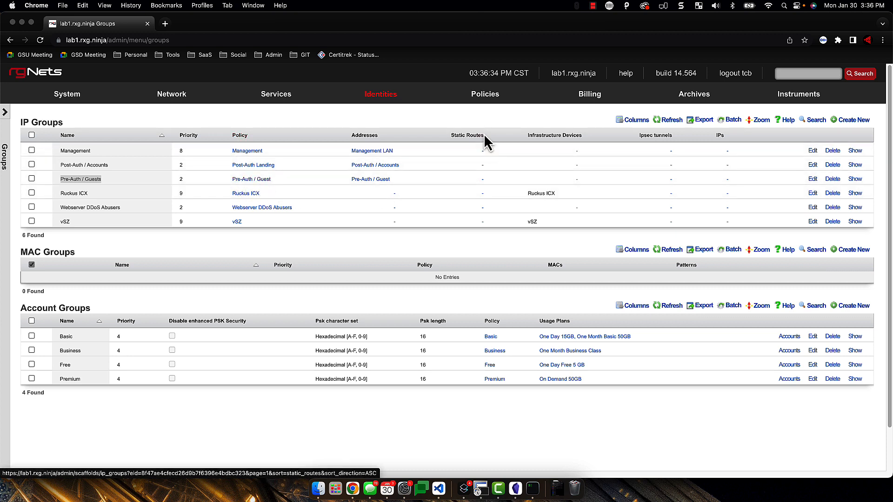
pyautogui.click(486, 97)
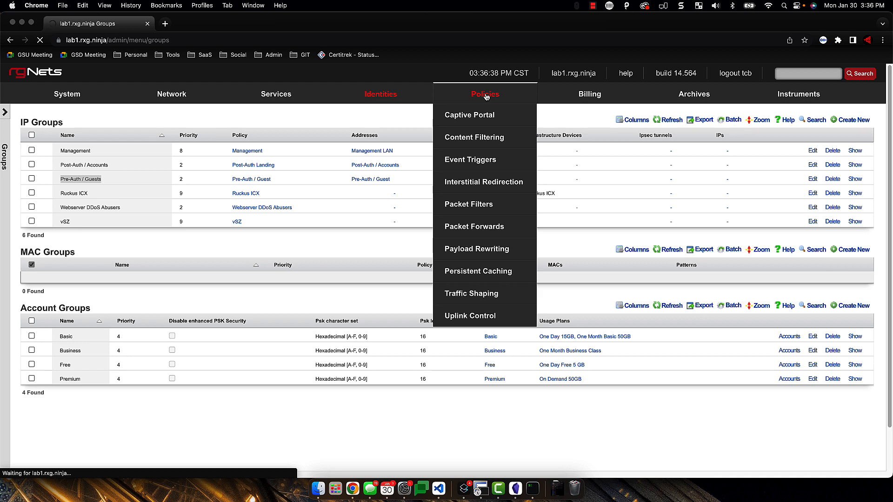
# Trace the Pre-Auth / Guest and Block Subnets policy graph links, then open Instruments > Device Sessions
pyautogui.scroll(-2, 424, 353)
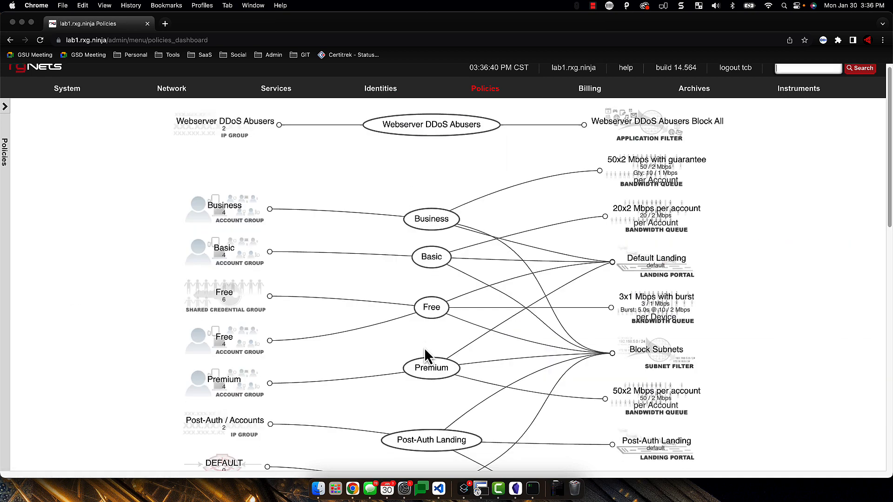
pyautogui.scroll(-5, 427, 356)
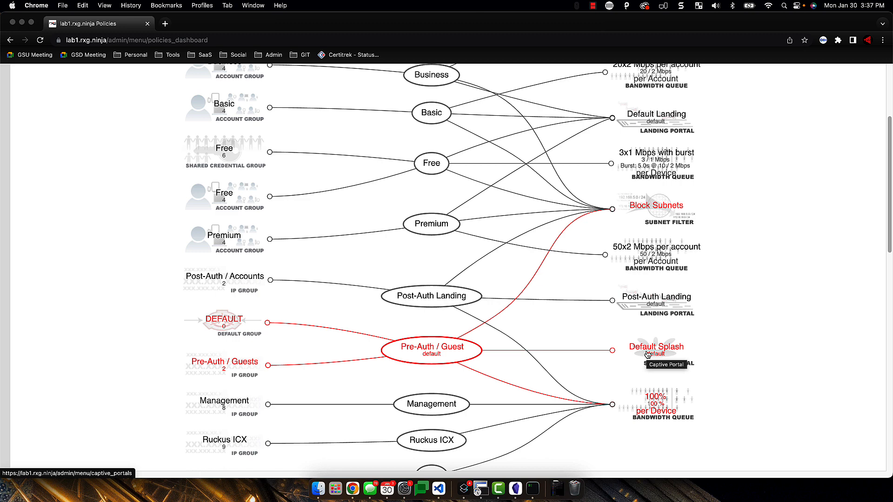
pyautogui.scroll(5, 649, 356)
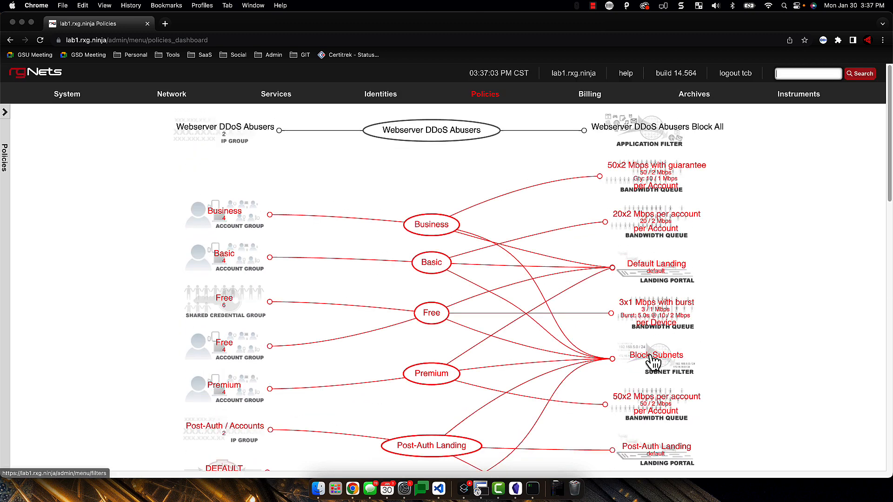
pyautogui.moveTo(385, 104)
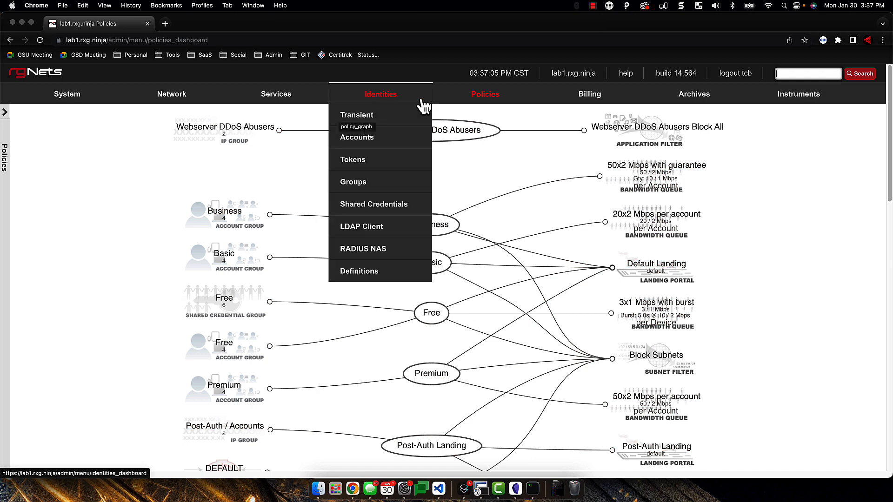
pyautogui.moveTo(791, 102)
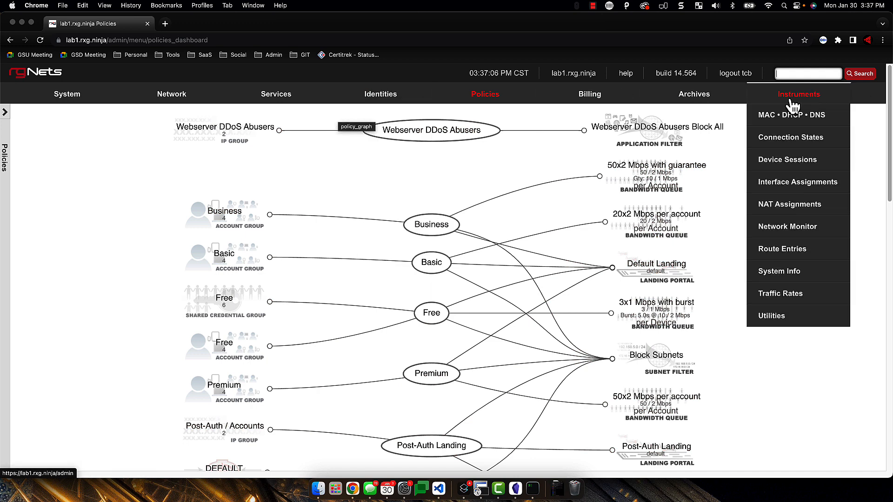
pyautogui.click(765, 164)
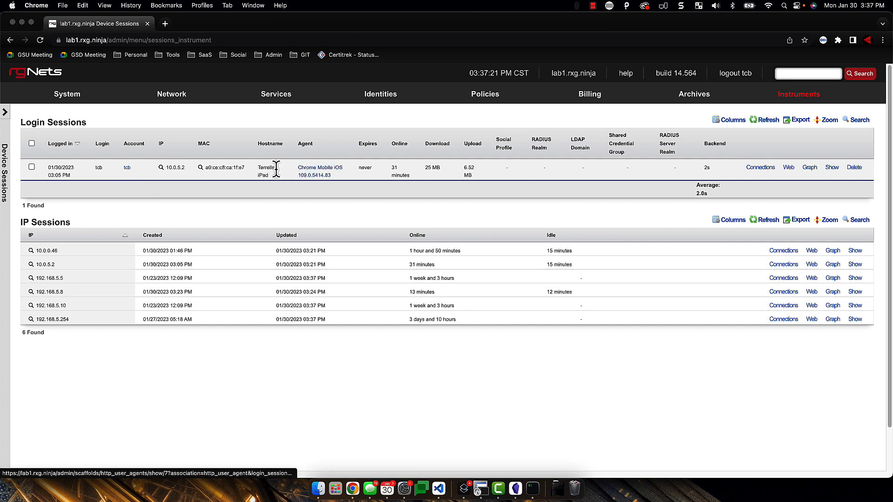
# Run a Global Search for the logged-in iPad's MAC address from its device session
pyautogui.click(201, 168)
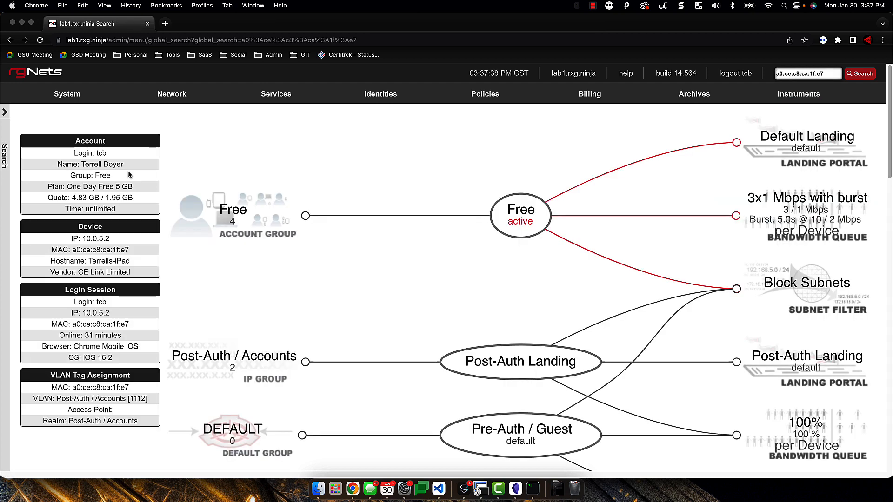
# Confirm the iPad's Free group and its Free policy links: Default Landing, 3x1 Mbps burst, Block Subnets
pyautogui.moveTo(112, 176); pyautogui.dragTo(92, 175)
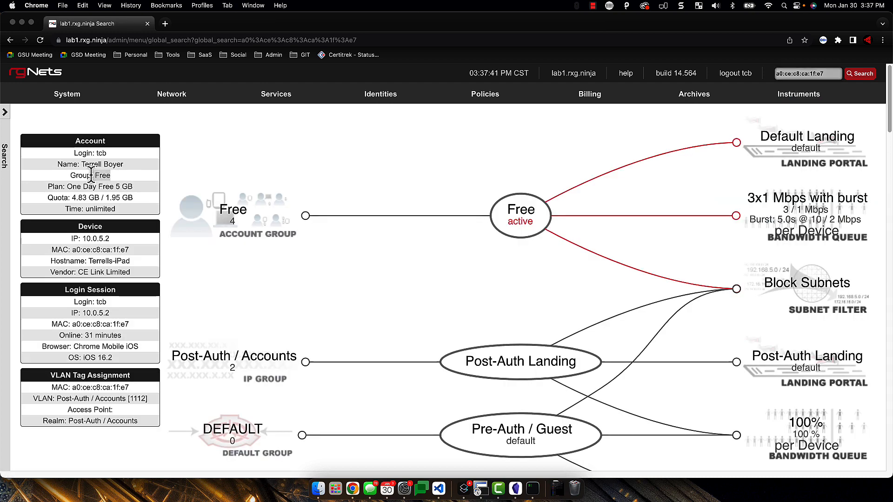
pyautogui.scroll(-5, 467, 315)
pyautogui.scroll(4, 467, 316)
pyautogui.scroll(2, 467, 318)
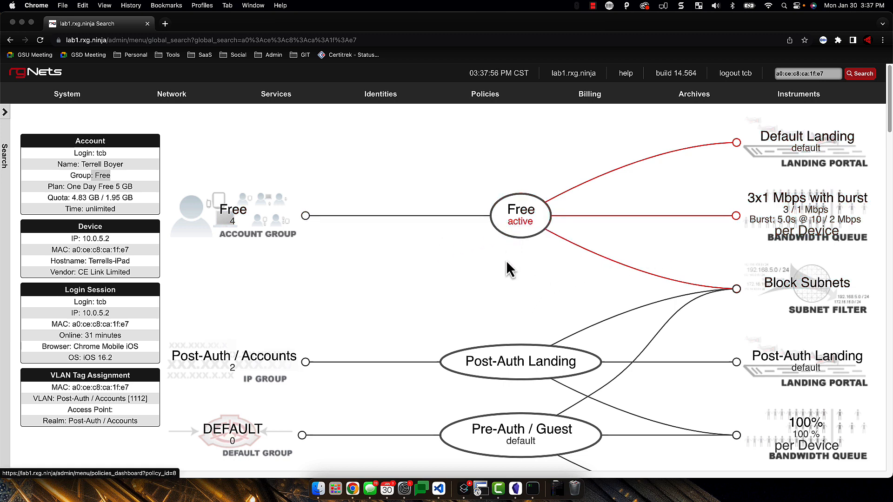
pyautogui.moveTo(513, 218)
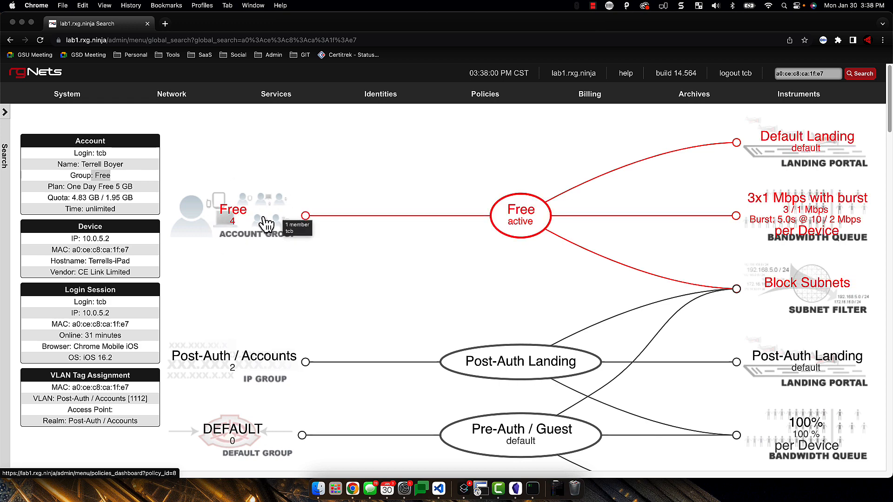
pyautogui.scroll(-2, 277, 225)
pyautogui.scroll(2, 278, 225)
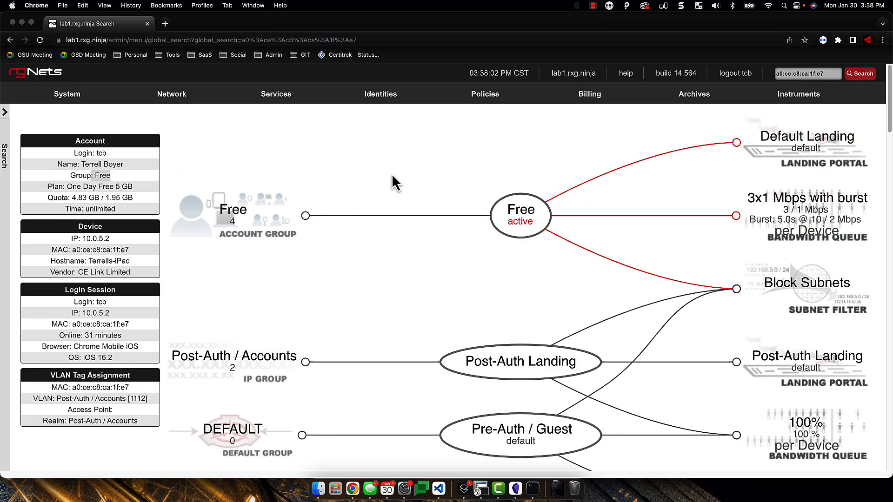
# Review the usage, time and quota plans under Billing > Plans, then go to Services > RADIUS
pyautogui.moveTo(598, 90)
pyautogui.click(566, 116)
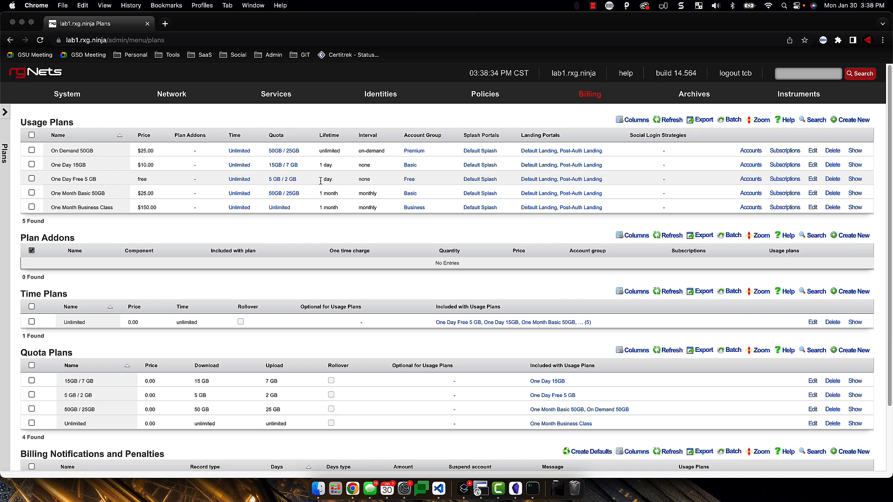
pyautogui.moveTo(275, 98)
pyautogui.click(256, 163)
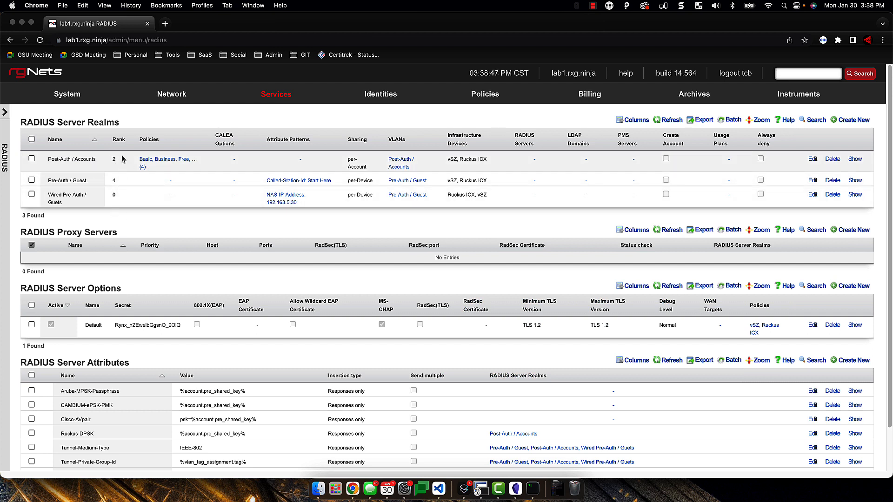
# Expand Post-Auth / Accounts' VLAN 1108–1217 and its 10.0.1.1/24–10.0.110.1/24 address subtables
pyautogui.click(399, 166)
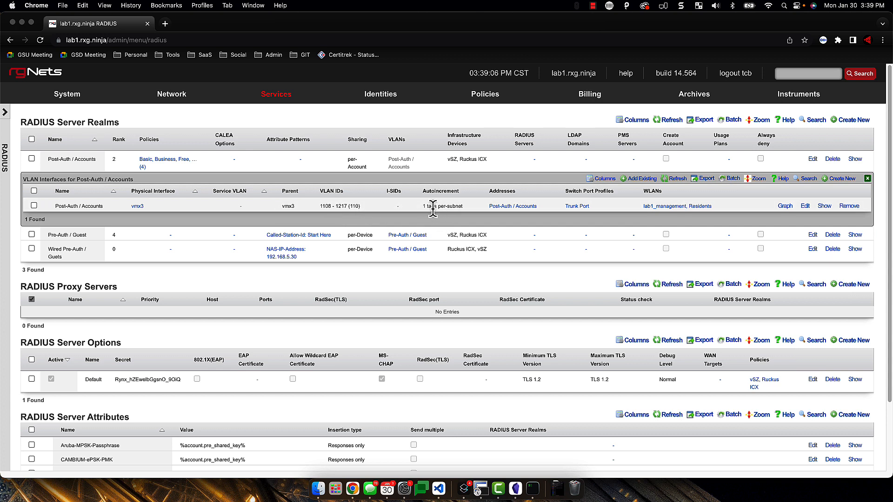
pyautogui.moveTo(425, 206); pyautogui.dragTo(463, 208)
pyautogui.click(513, 206)
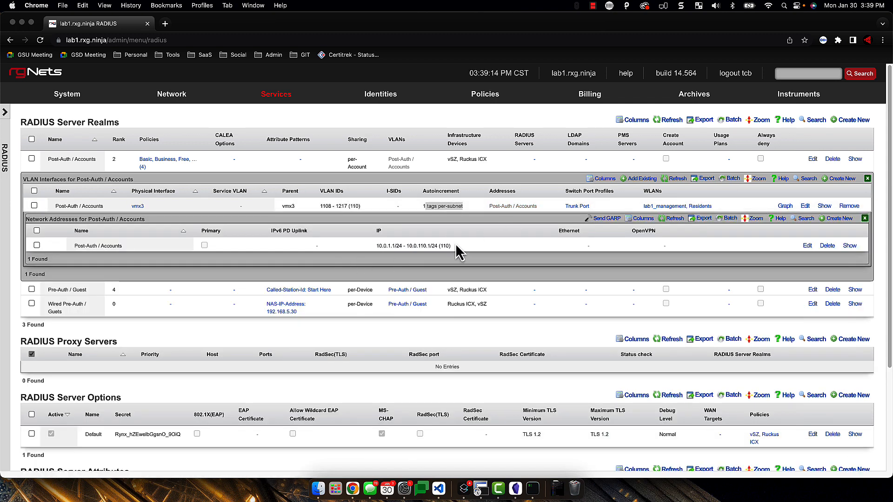
pyautogui.moveTo(438, 245); pyautogui.dragTo(406, 246)
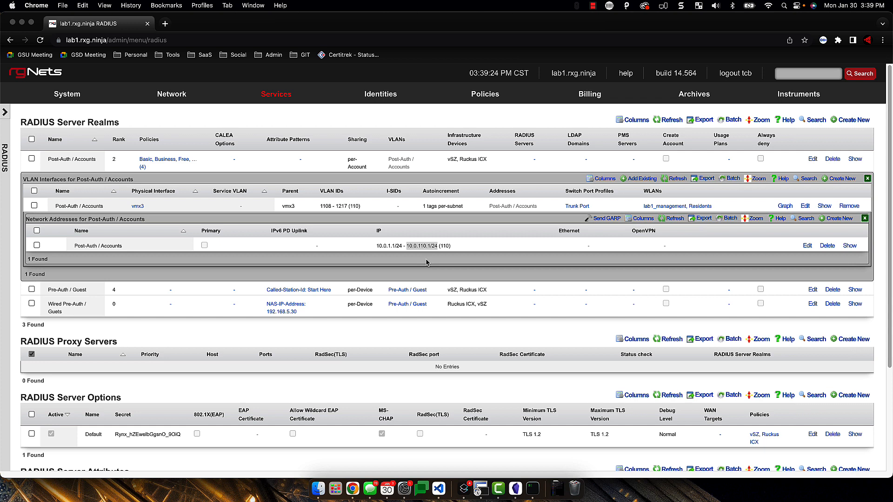
pyautogui.click(466, 246)
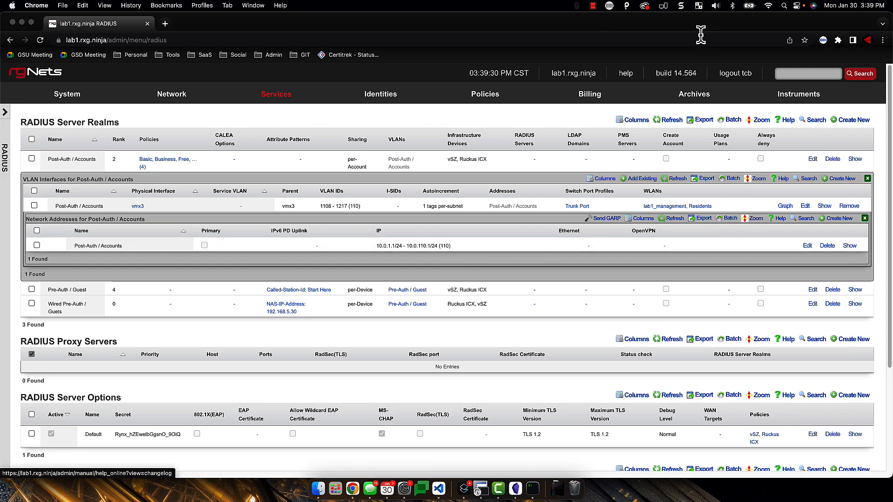
pyautogui.moveTo(385, 105)
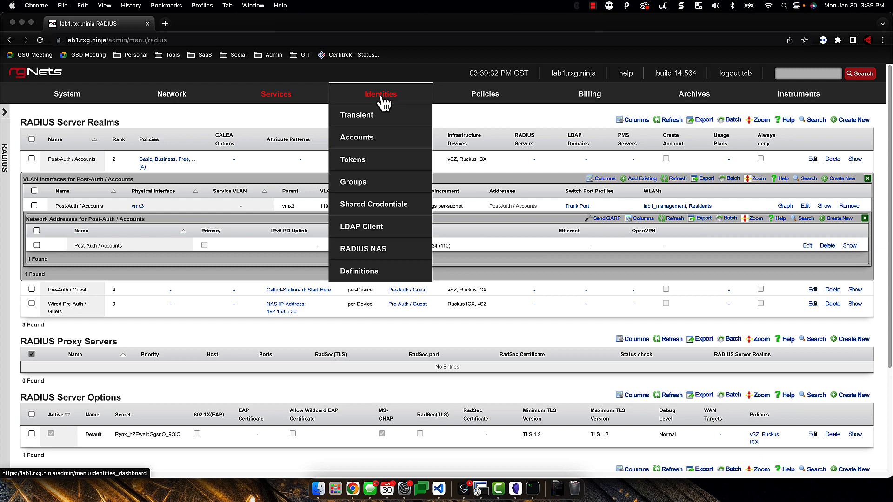
# Review the Free group under Identities > Shared Credentials, then return to the Policies dashboard
pyautogui.click(380, 207)
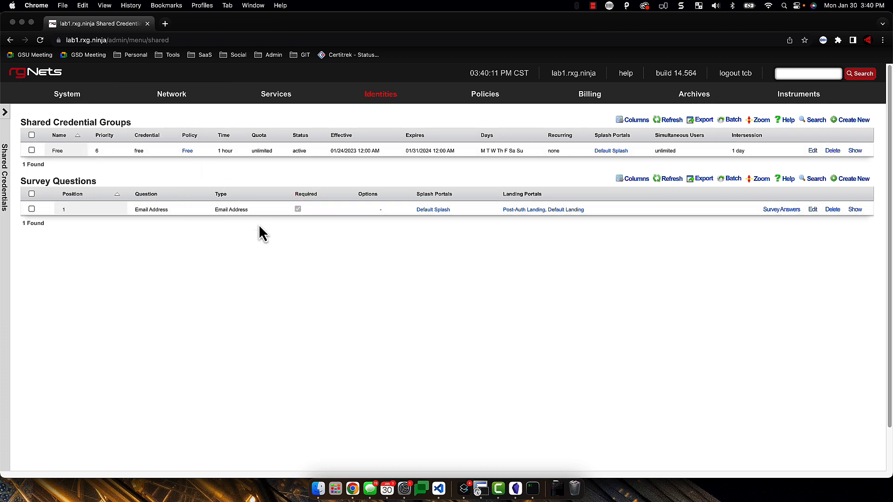
pyautogui.click(487, 99)
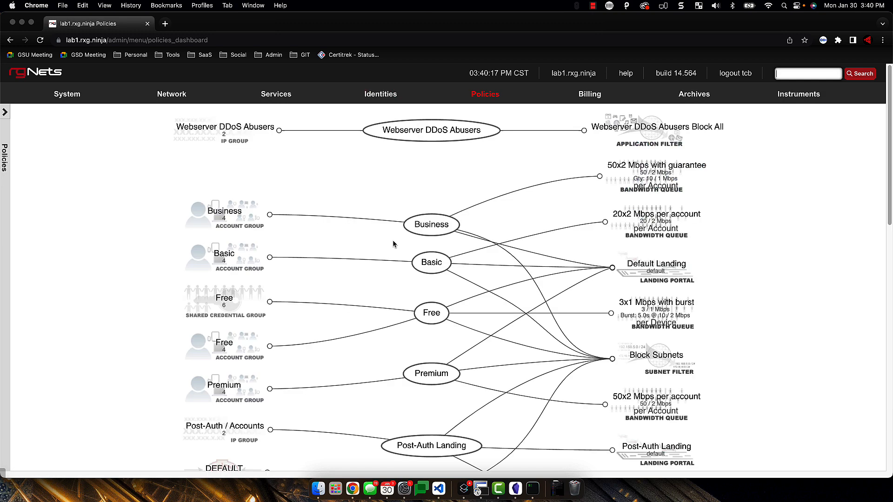
# Inspect Post-Auth Landing's links to the Post-Auth / Accounts IP group, portal and 100% queue
pyautogui.scroll(-2, 393, 241)
pyautogui.scroll(-5, 393, 242)
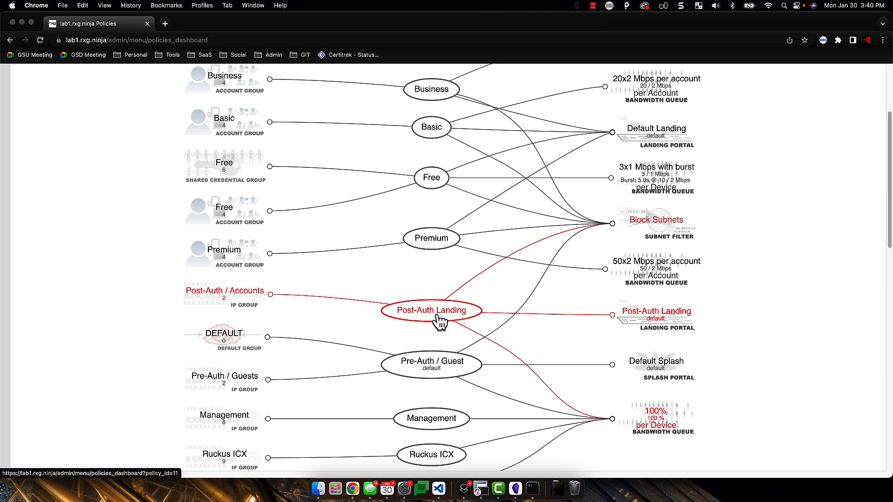
pyautogui.moveTo(438, 315)
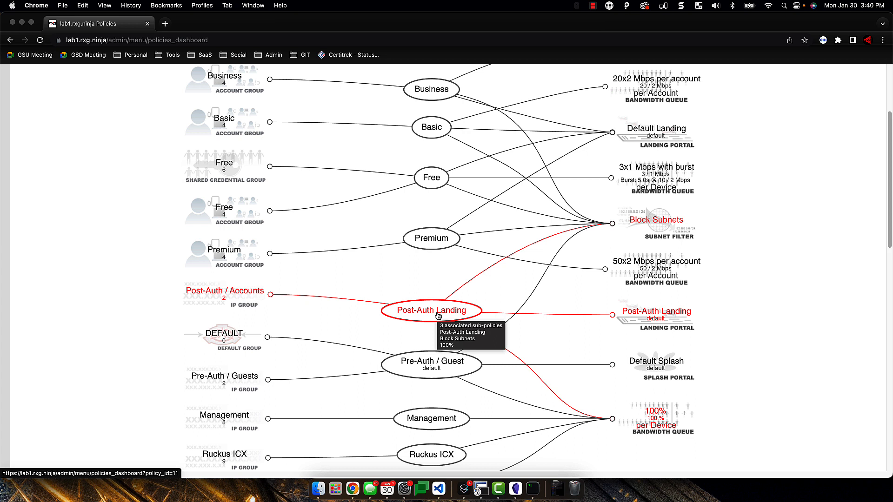
pyautogui.moveTo(195, 303)
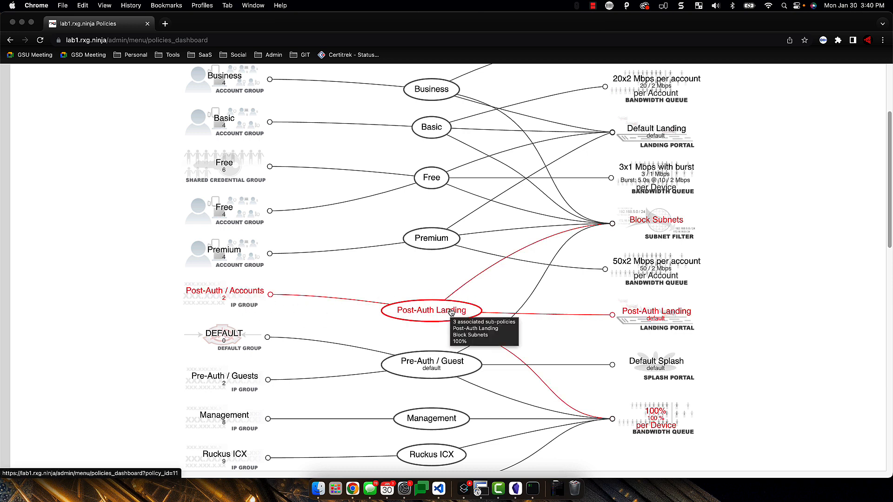
pyautogui.scroll(1, 228, 251)
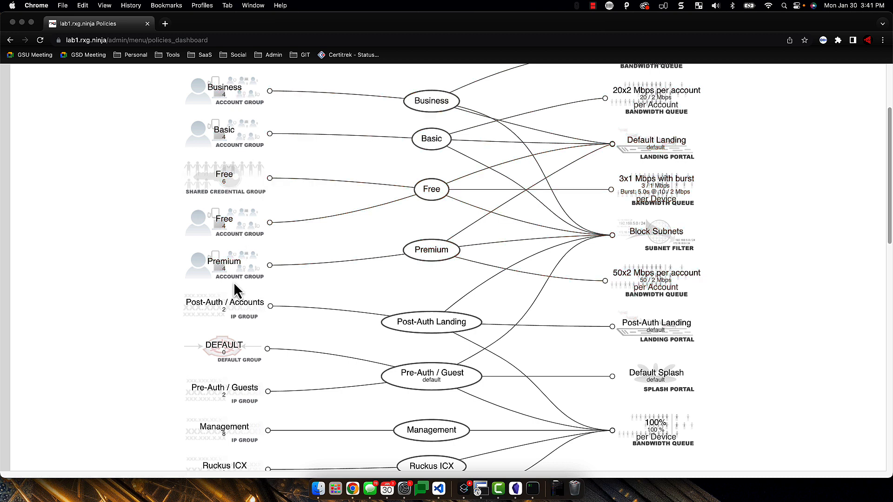
pyautogui.scroll(1, 233, 282)
pyautogui.scroll(1, 234, 285)
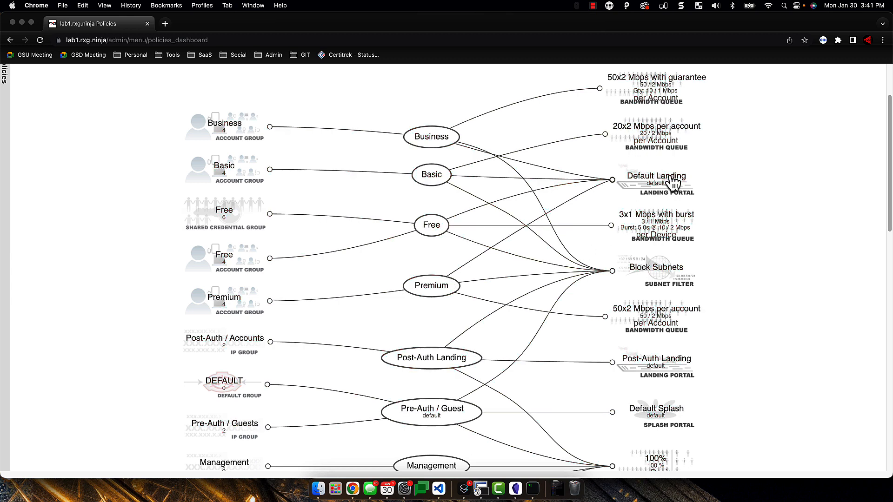
pyautogui.scroll(-5, 355, 302)
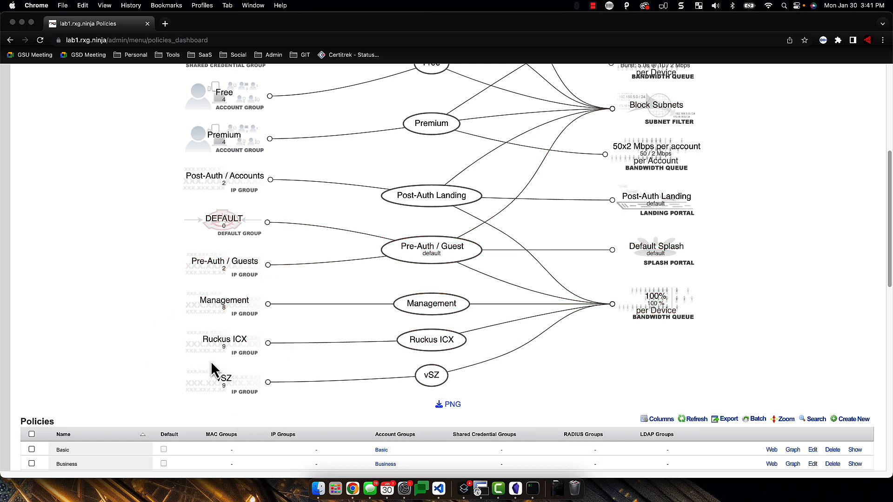
pyautogui.scroll(1, 212, 376)
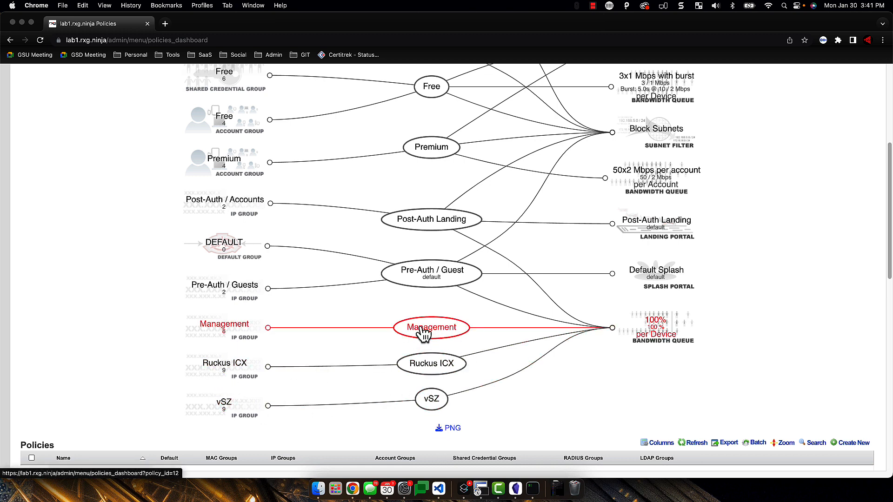
pyautogui.moveTo(423, 328)
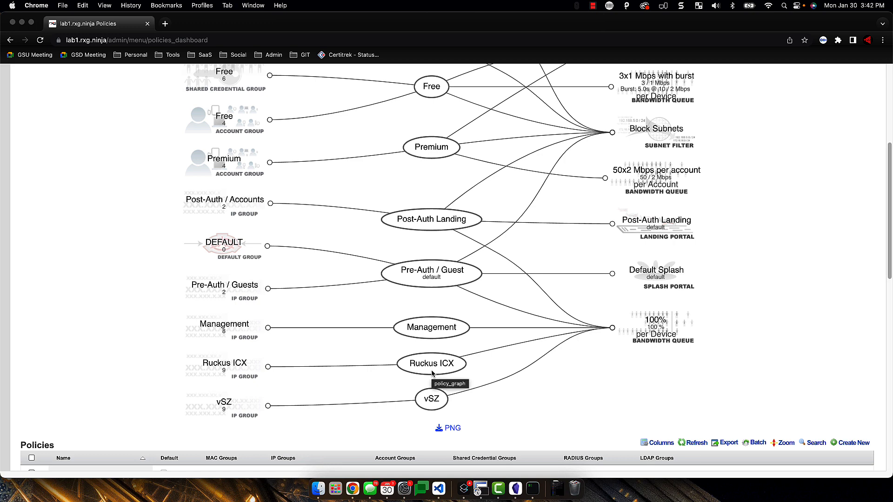
pyautogui.scroll(5, 423, 350)
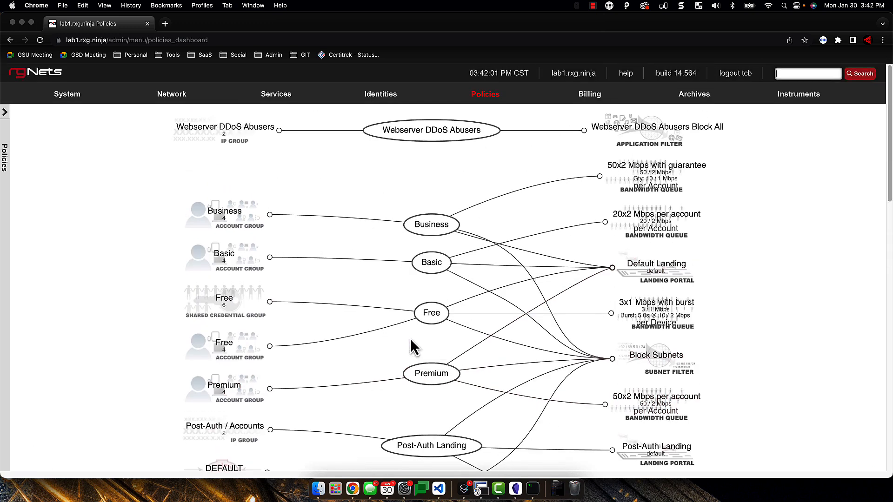
pyautogui.scroll(-2, 315, 231)
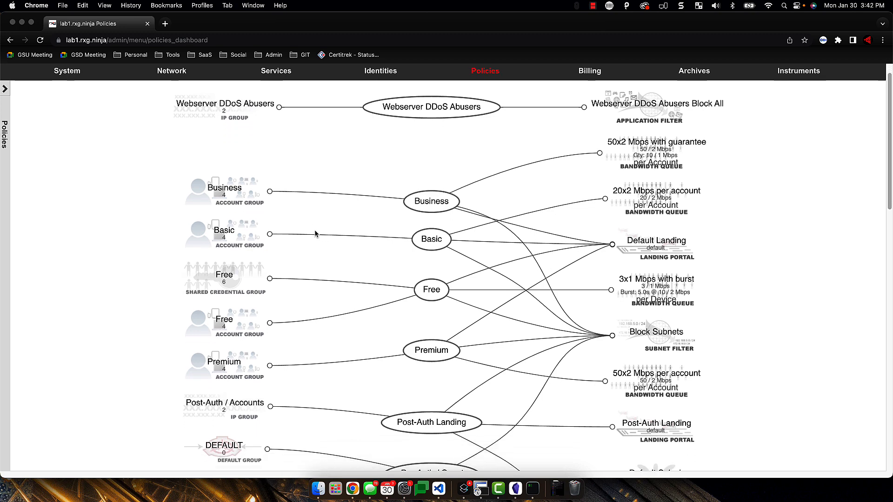
pyautogui.scroll(-5, 269, 240)
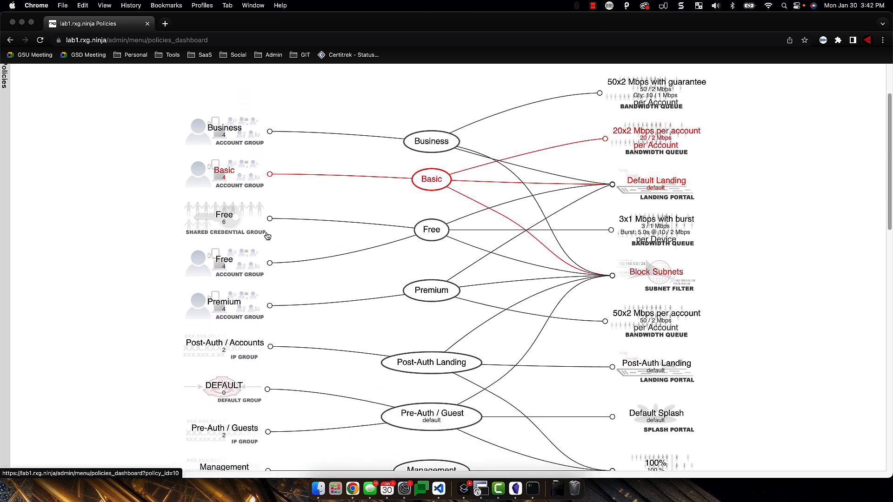
pyautogui.scroll(-3, 268, 237)
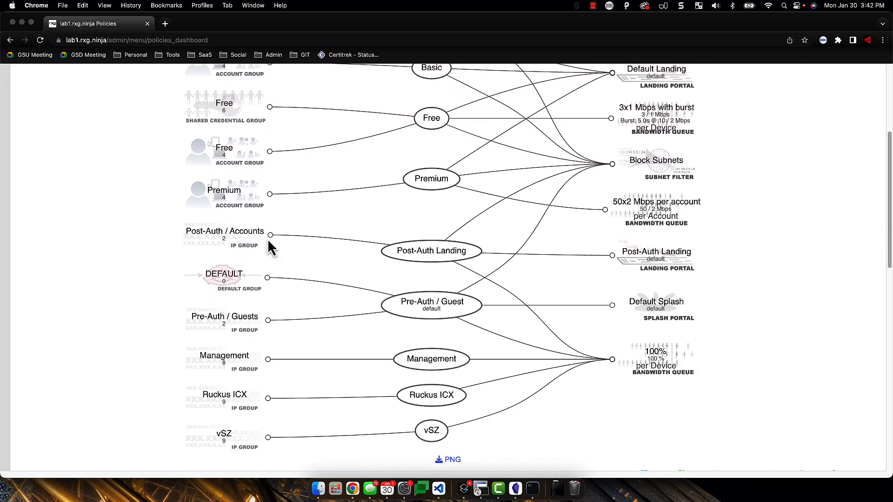
pyautogui.scroll(4, 274, 359)
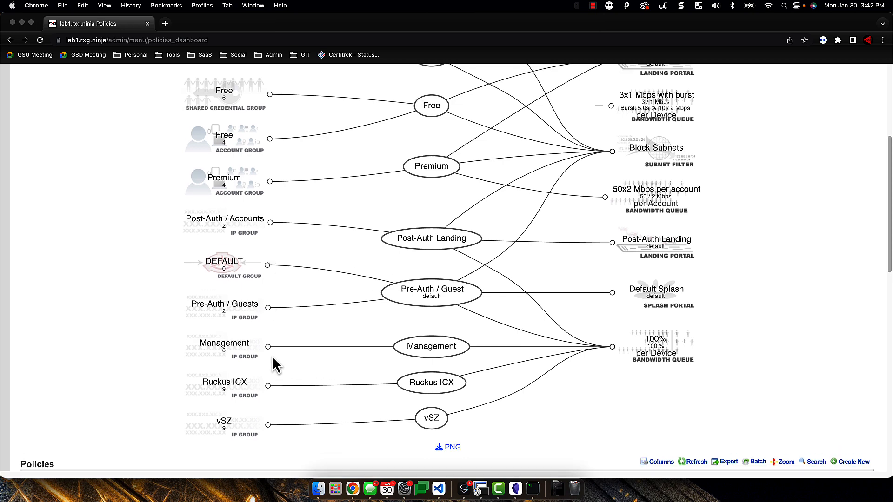
pyautogui.scroll(3, 272, 358)
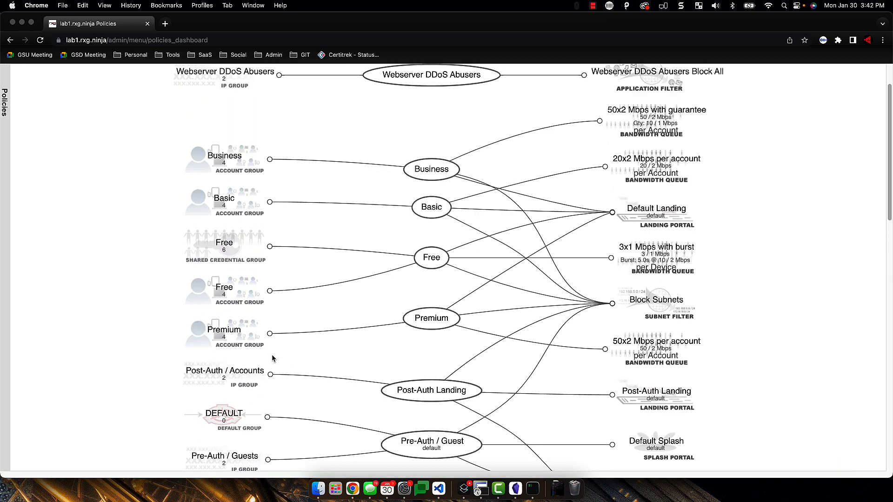
pyautogui.scroll(2, 585, 315)
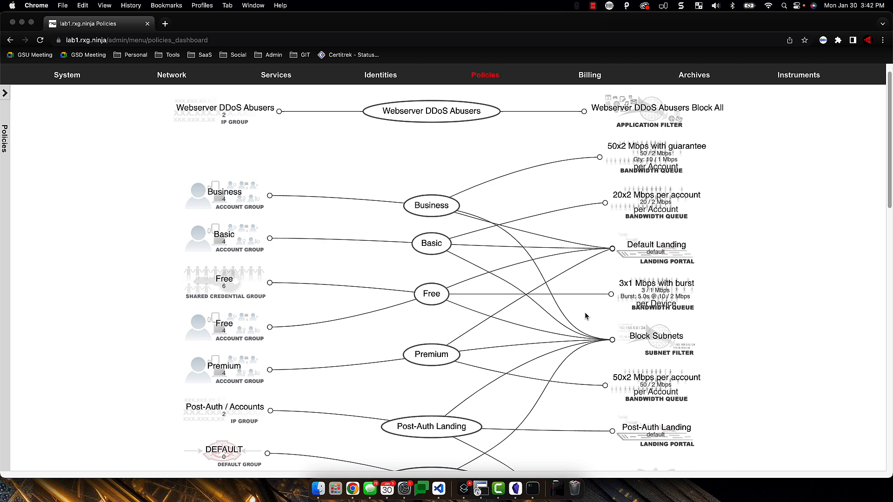
pyautogui.moveTo(590, 75)
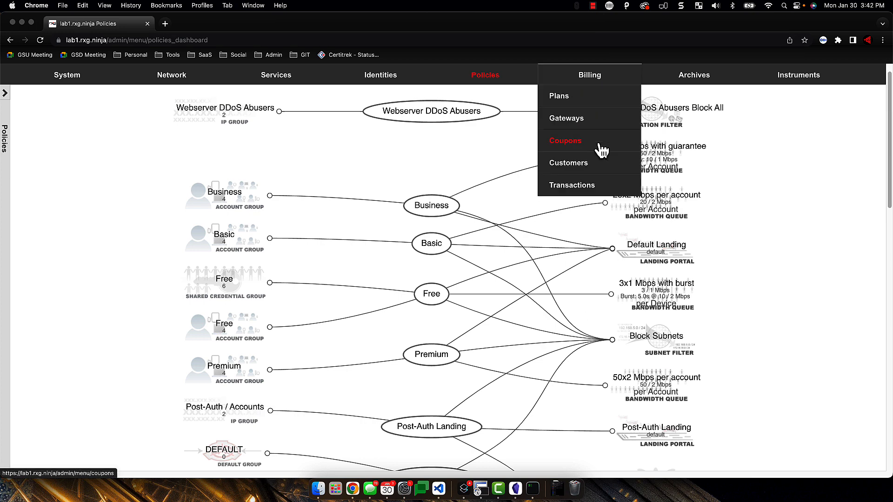
pyautogui.scroll(1, 694, 207)
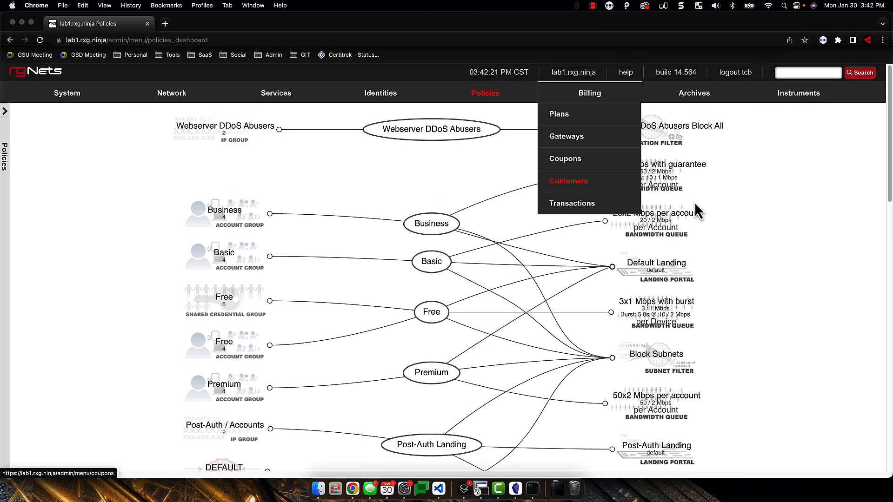
# Open the Operation Manual's Policies page, collapse Policies and expand the Lab Manual contents
pyautogui.click(630, 77)
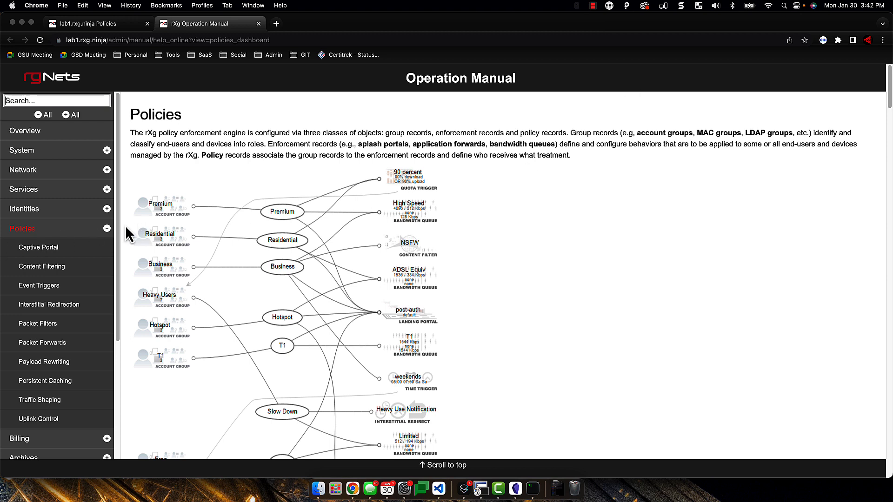
pyautogui.click(107, 228)
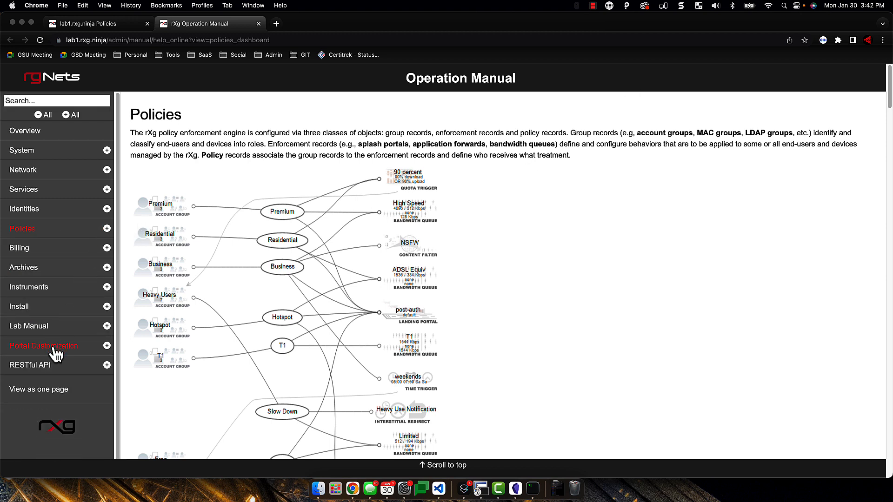
pyautogui.click(107, 326)
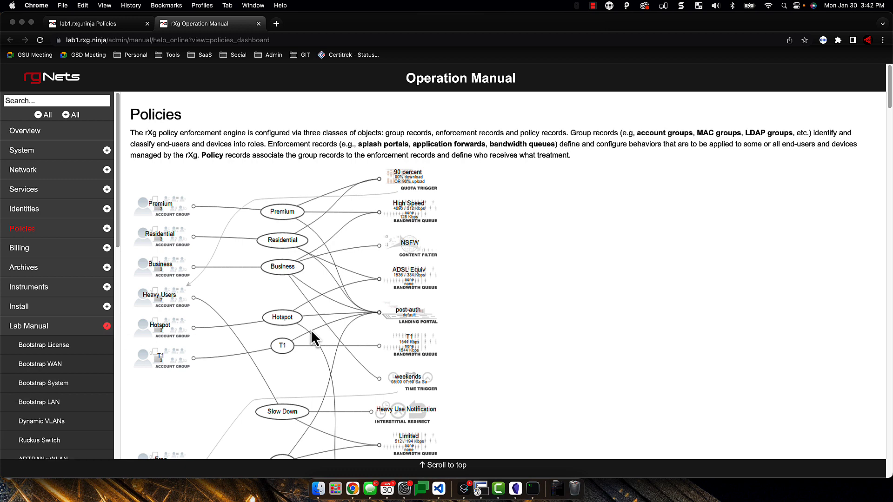
# Scroll through the full list of Lab Manual topics in the manual sidebar
pyautogui.scroll(-5, 313, 339)
pyautogui.scroll(-6, 100, 379)
pyautogui.scroll(-2, 96, 379)
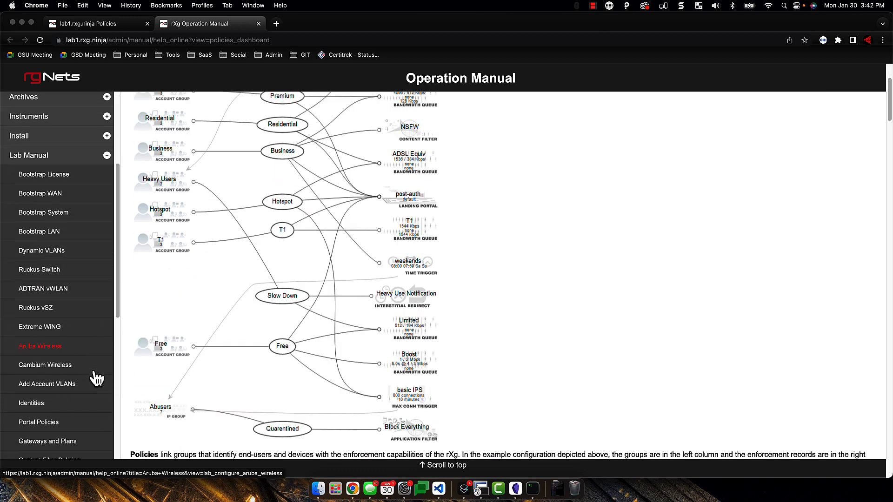
pyautogui.scroll(-1, 131, 271)
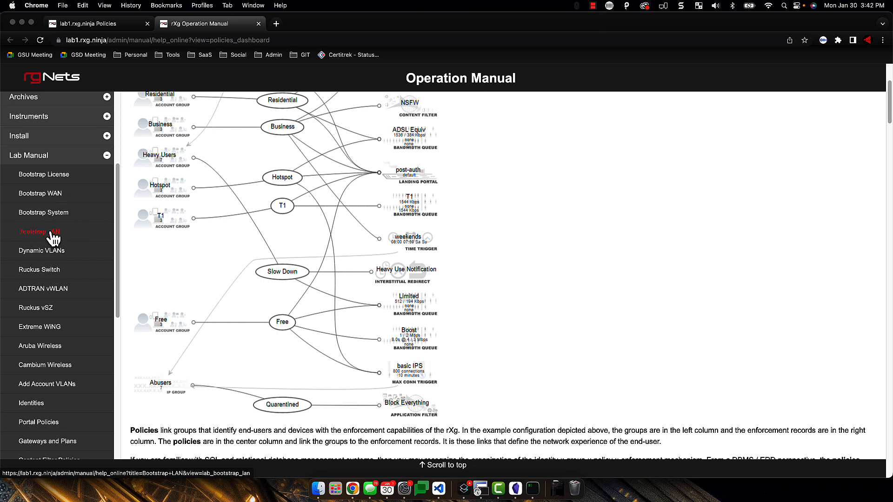
pyautogui.scroll(-4, 58, 281)
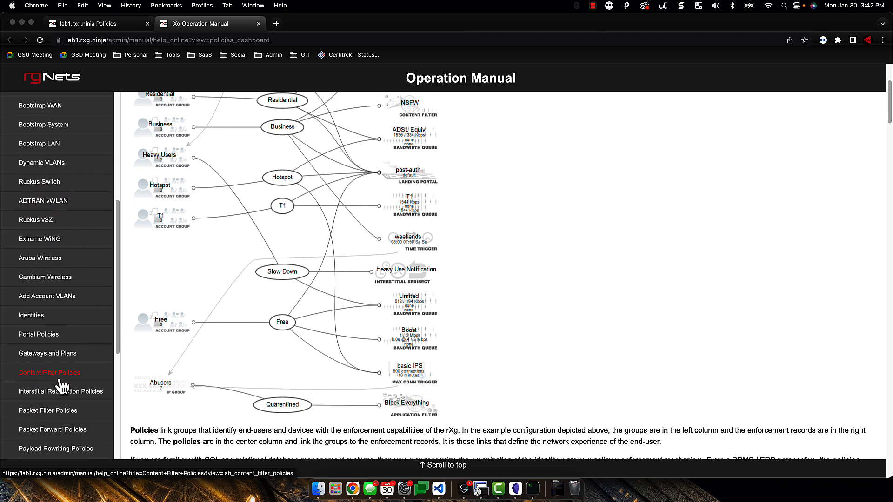
pyautogui.scroll(-2, 62, 400)
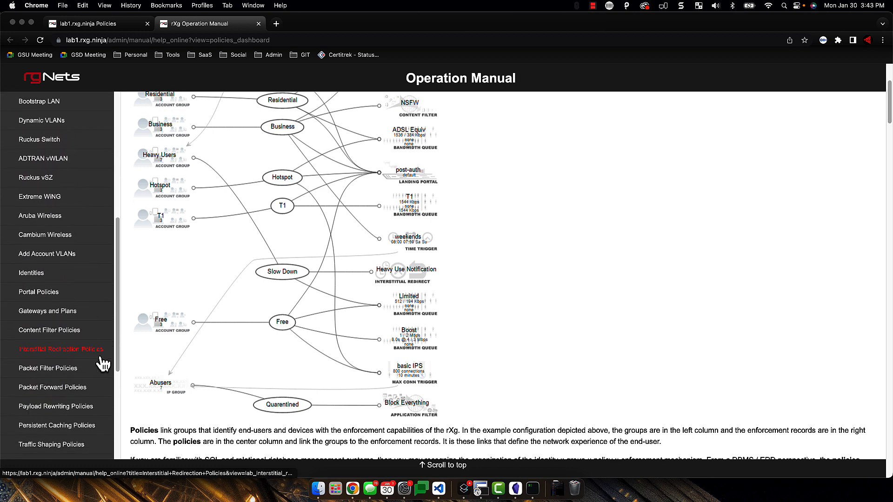
pyautogui.scroll(-2, 93, 369)
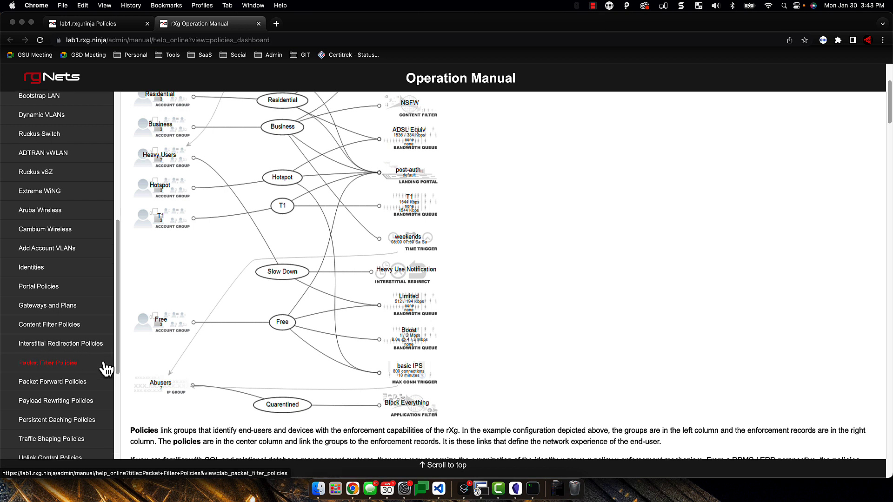
pyautogui.scroll(-1, 46, 281)
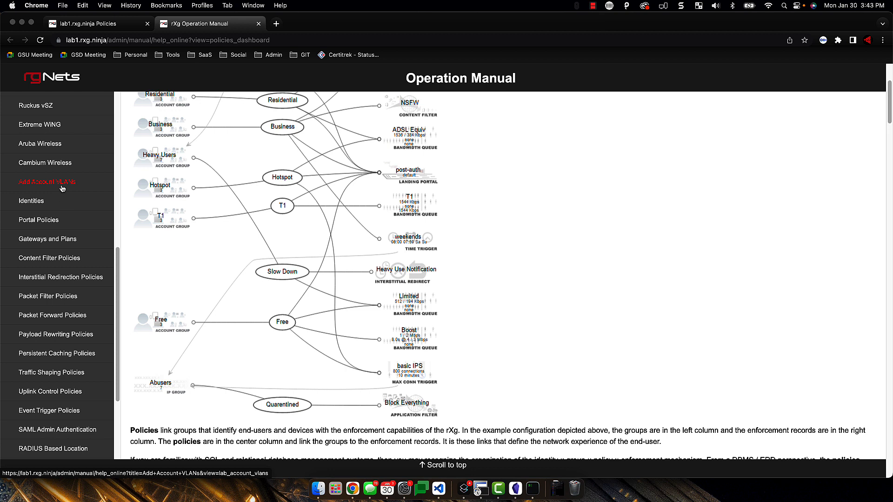
pyautogui.scroll(-1, 28, 270)
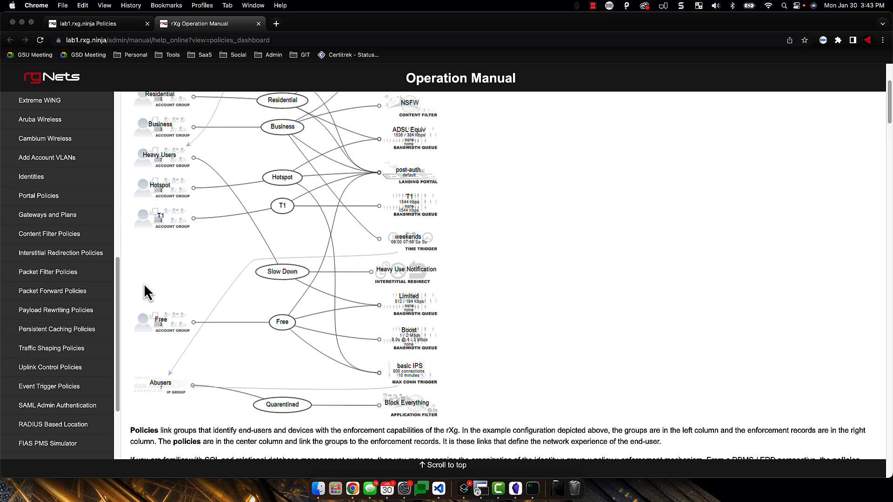
pyautogui.scroll(15, 60, 293)
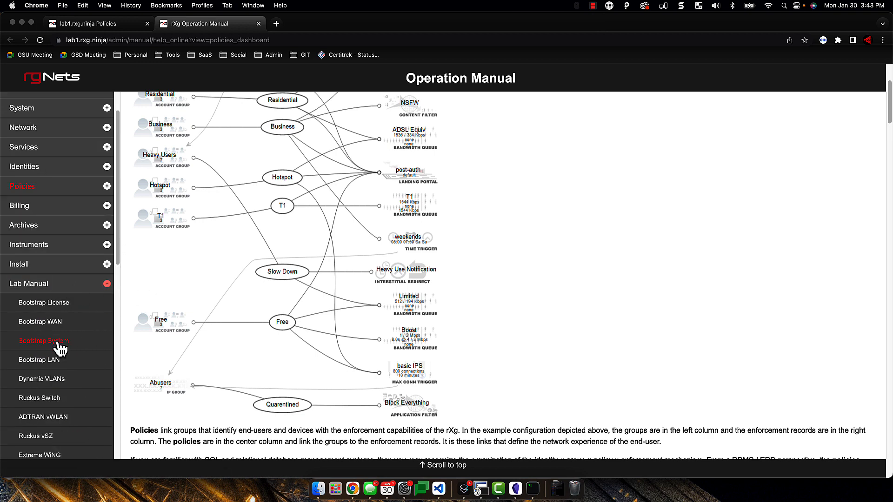
pyautogui.scroll(-2, 55, 305)
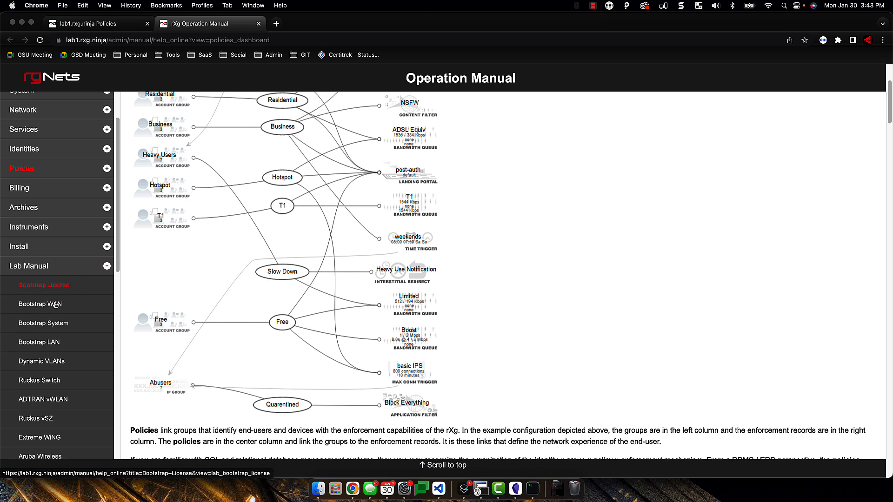
pyautogui.scroll(-1, 54, 305)
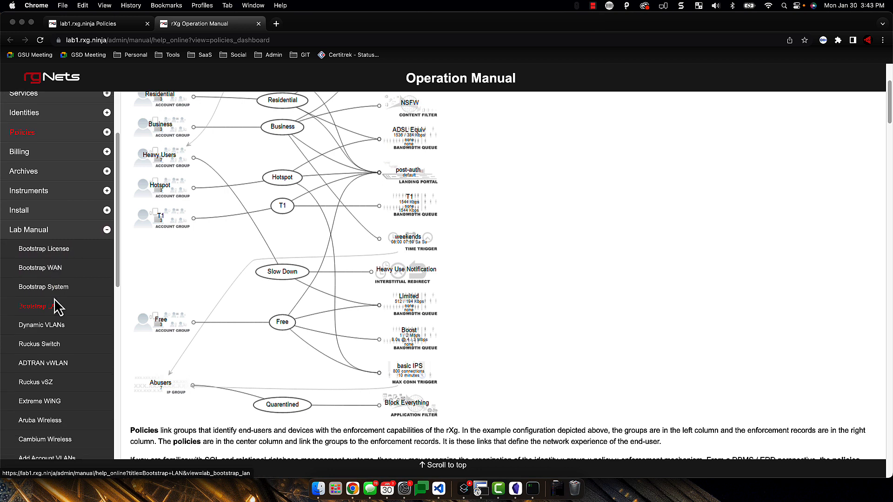
pyautogui.scroll(-2, 58, 298)
pyautogui.scroll(-1, 69, 322)
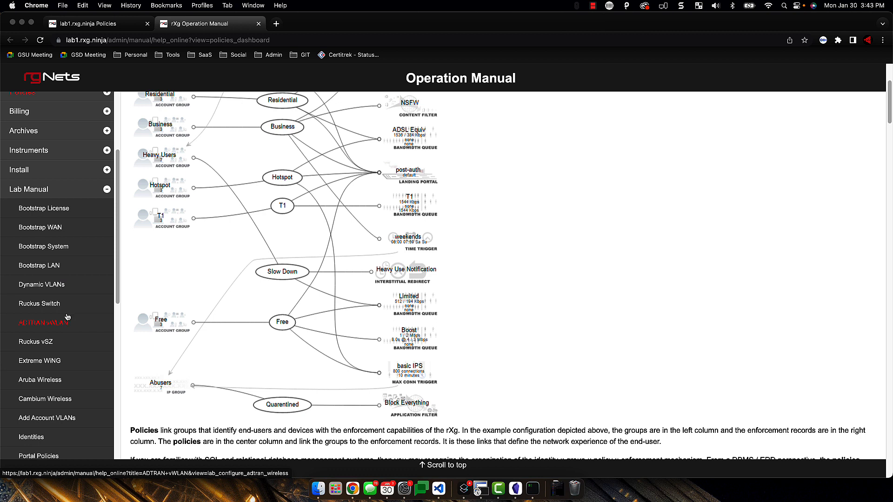
pyautogui.scroll(-1, 67, 317)
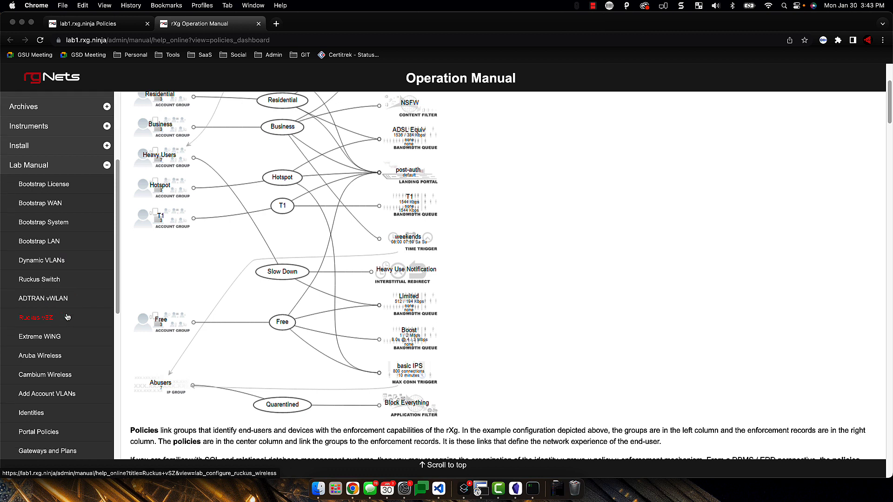
pyautogui.scroll(-5, 68, 317)
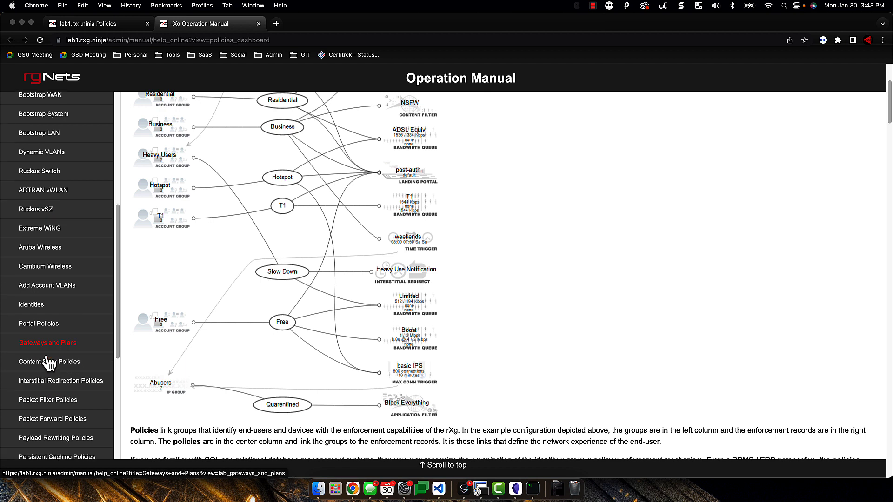
pyautogui.scroll(-2, 74, 384)
pyautogui.scroll(-5, 74, 382)
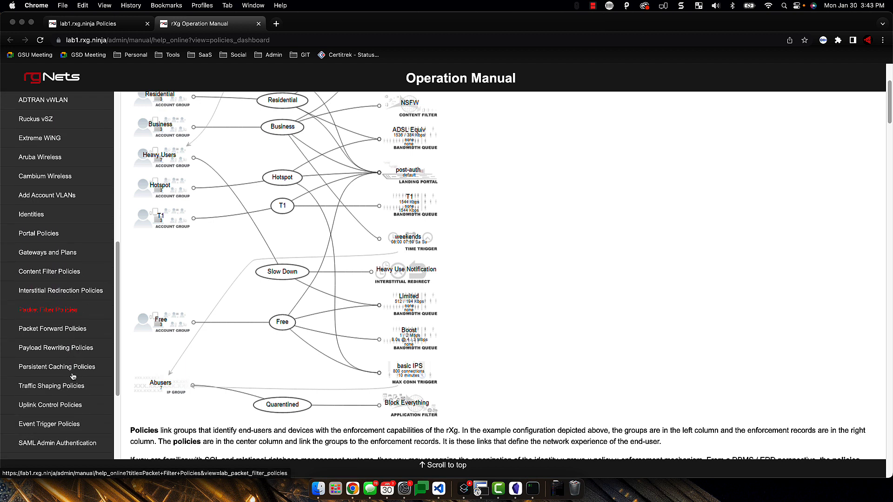
pyautogui.scroll(-3, 70, 368)
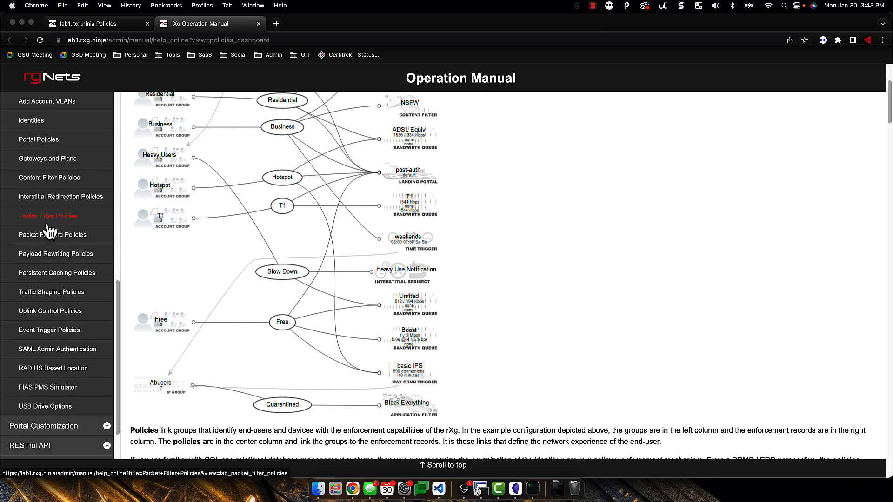
pyautogui.scroll(10, 65, 429)
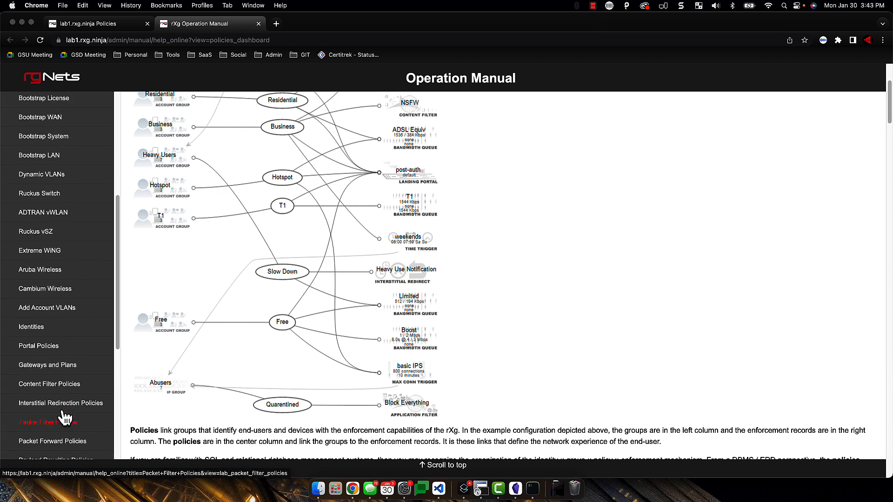
pyautogui.scroll(12, 70, 326)
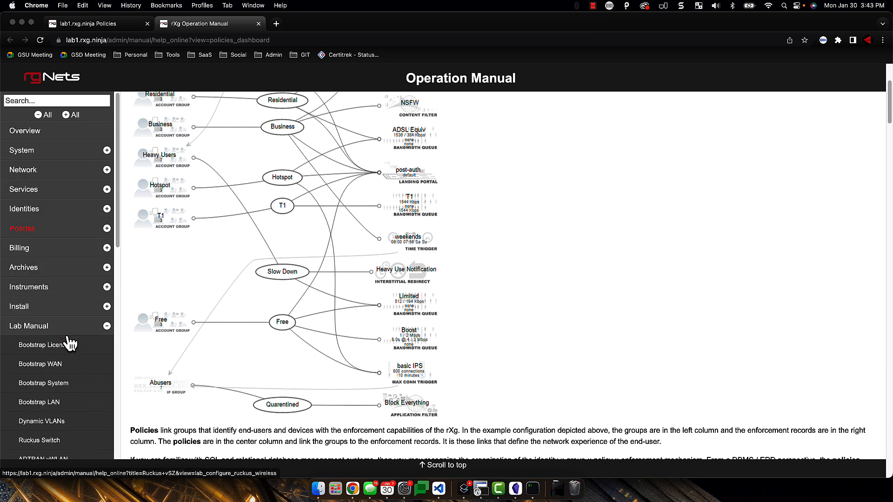
# Collapse Lab Manual and close the Operation Manual tab to return to Policies
pyautogui.click(107, 327)
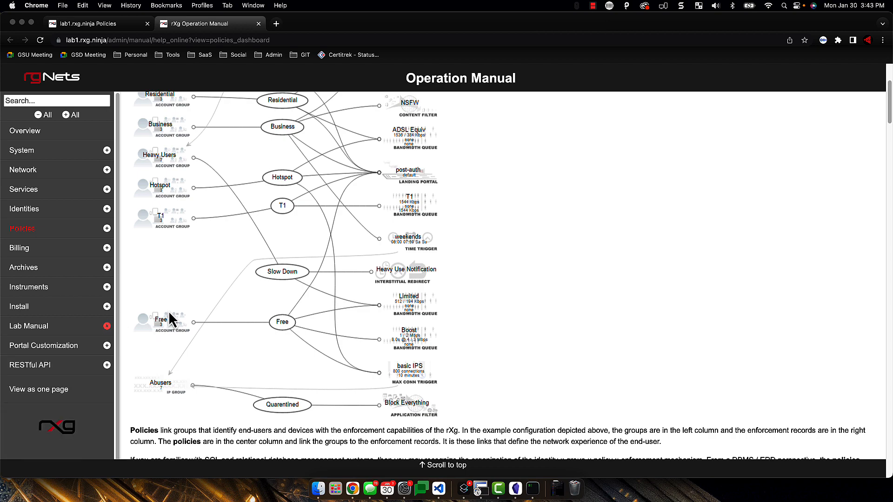
pyautogui.scroll(3, 168, 311)
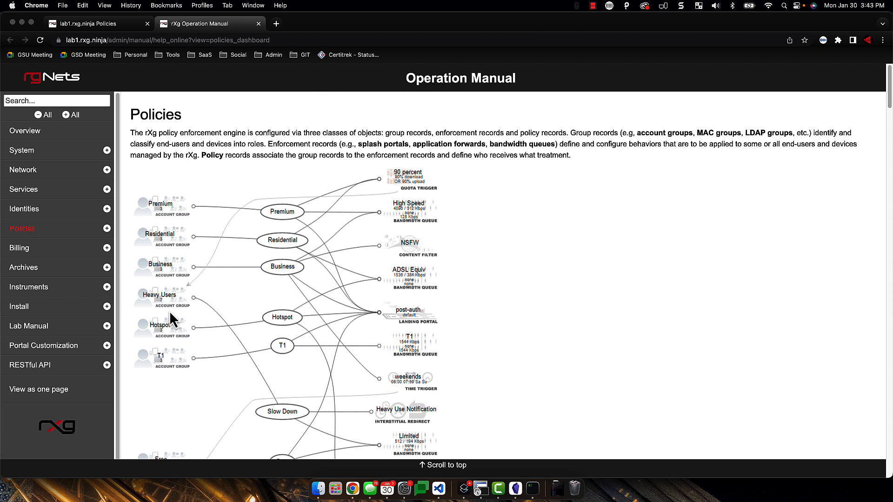
pyautogui.click(259, 23)
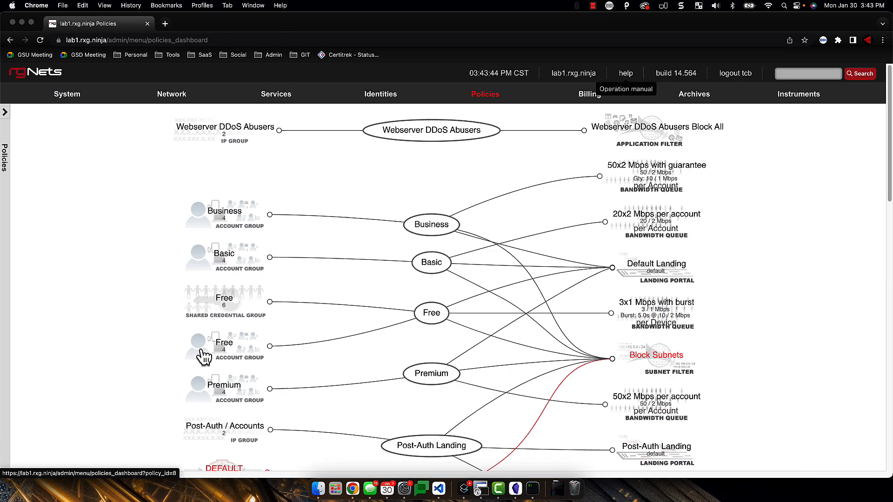
# Go to Network > LAN, showing four Ethernet interfaces, two VLAN interfaces and four network addresses
pyautogui.scroll(-6, 204, 354)
pyautogui.scroll(6, 205, 352)
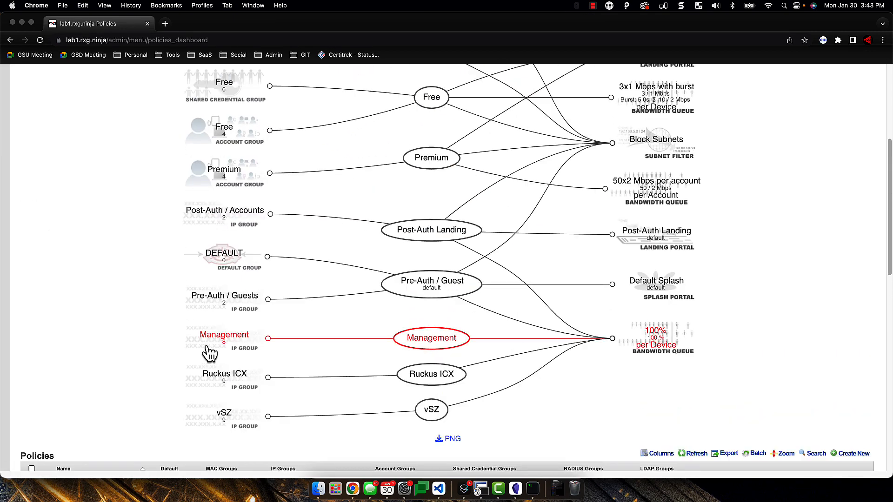
pyautogui.moveTo(182, 96)
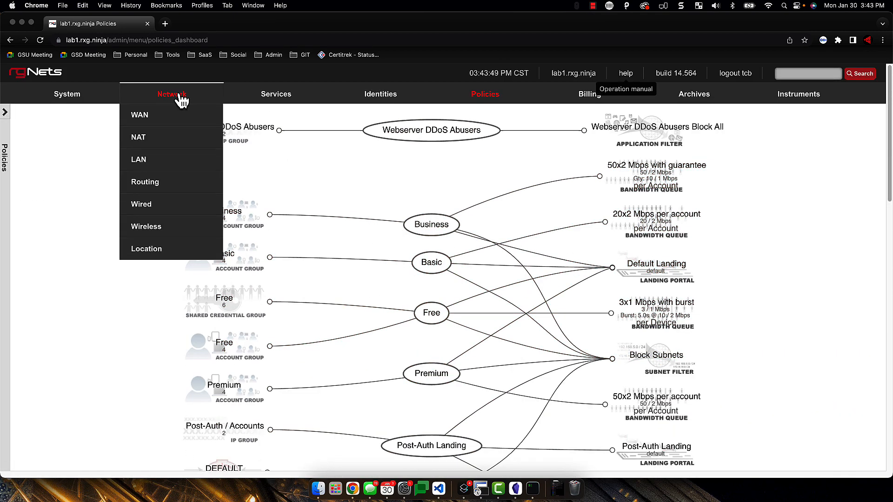
pyautogui.click(144, 166)
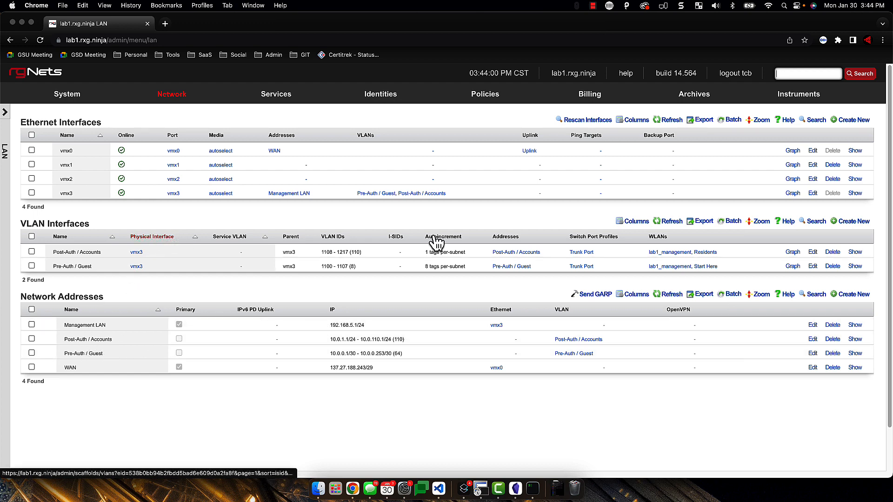
# Show the VLAN Interfaces help text and open the full LAN manual page in a new tab
pyautogui.click(786, 222)
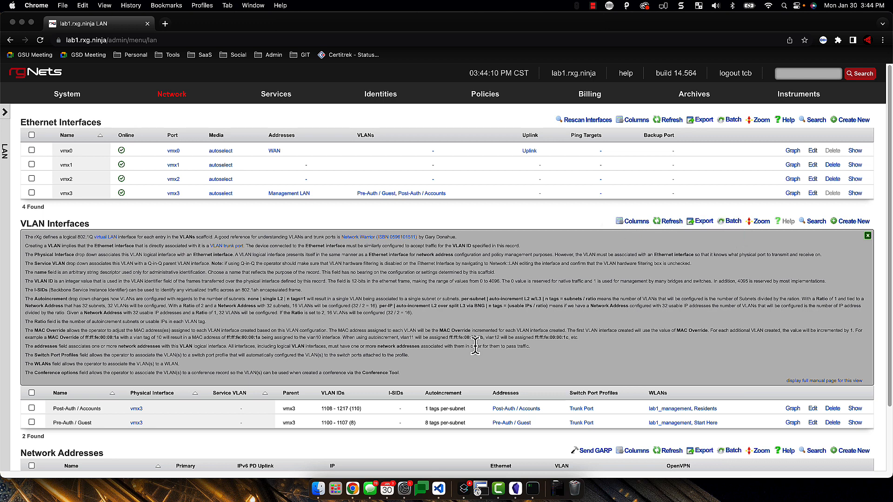
pyautogui.click(831, 381)
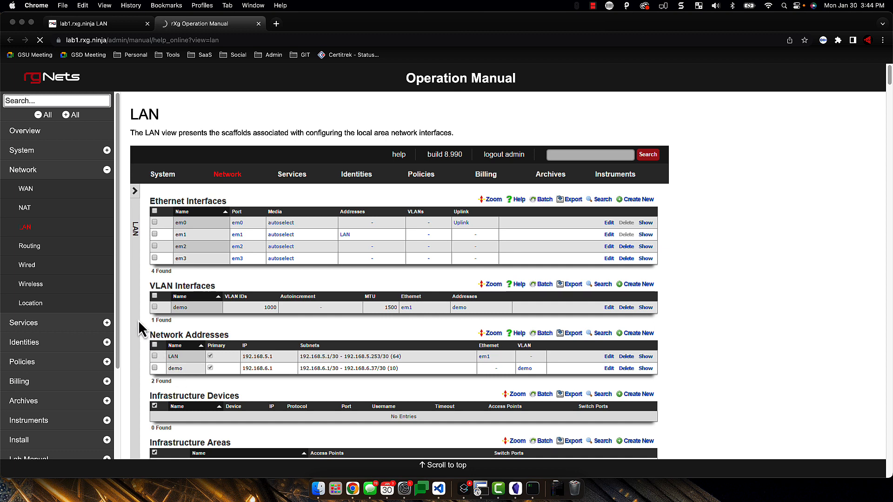
# Check the live LAN admin page, then return to the Operation Manual's LAN page
pyautogui.scroll(-1, 102, 289)
pyautogui.scroll(-1, 237, 249)
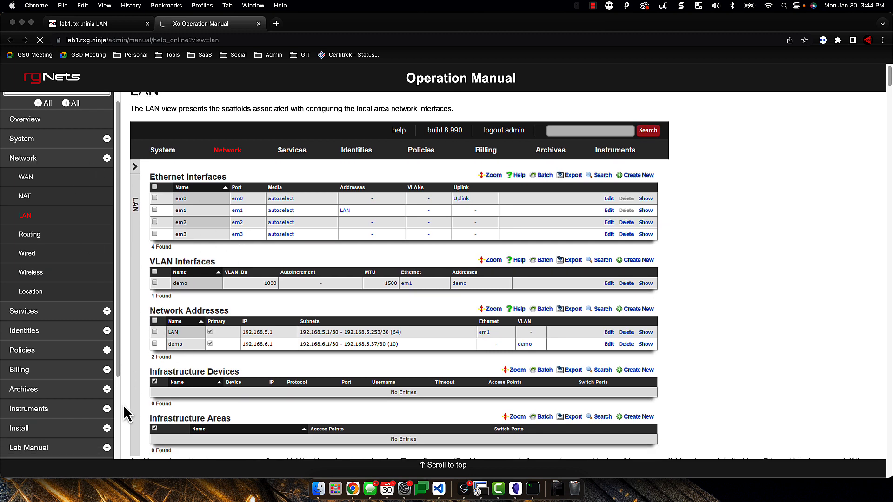
pyautogui.scroll(2, 90, 321)
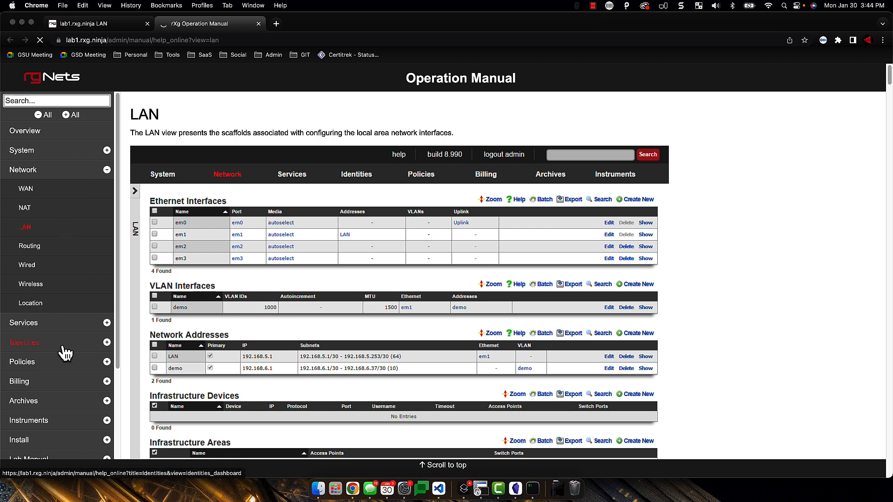
pyautogui.click(106, 24)
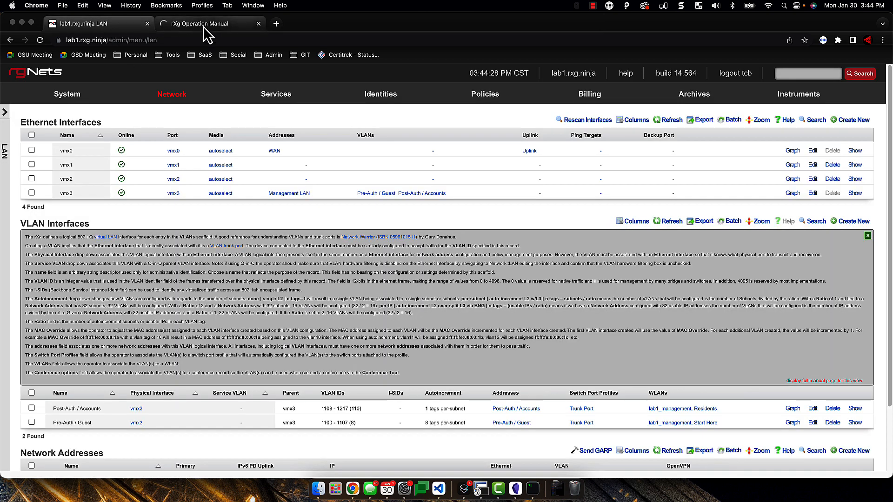
pyautogui.moveTo(200, 104)
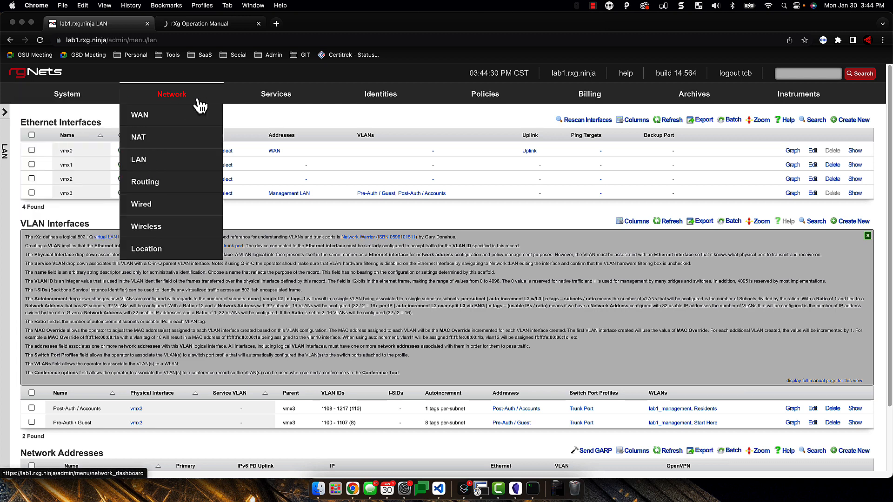
pyautogui.click(209, 24)
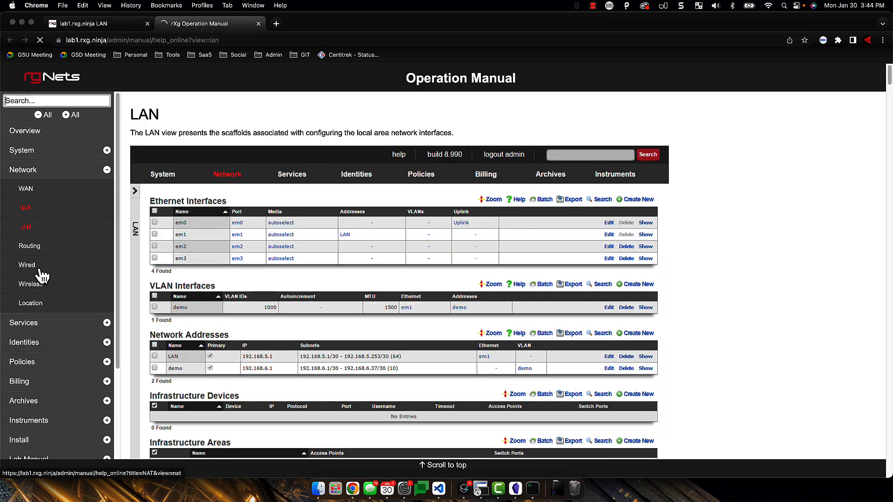
# Expand Identities in the manual sidebar, open Lab Manual, and collapse its topics list
pyautogui.click(108, 345)
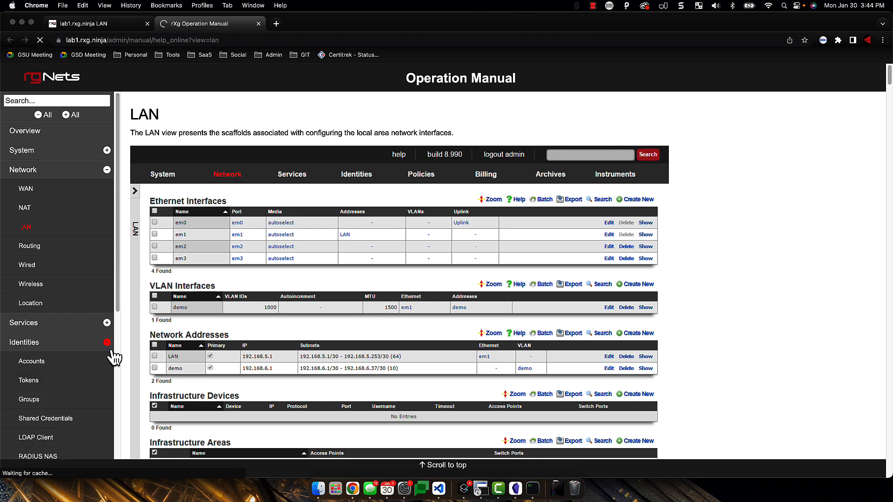
pyautogui.scroll(-5, 114, 356)
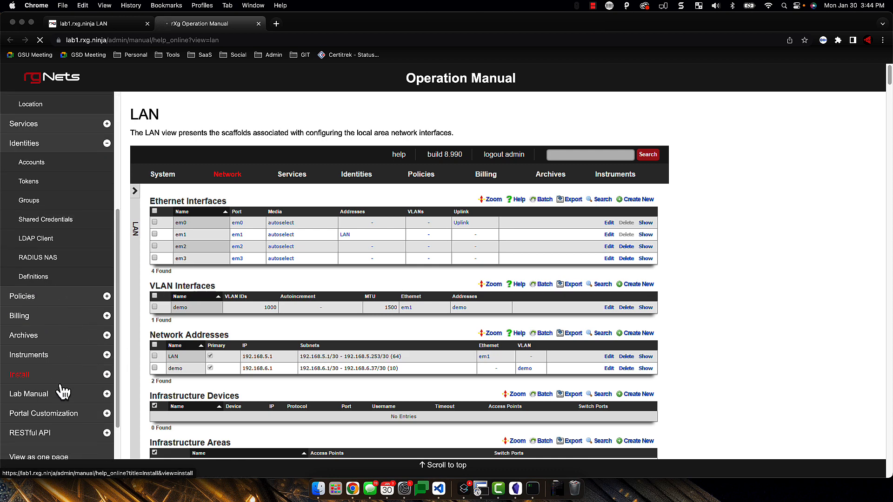
pyautogui.scroll(-1, 57, 390)
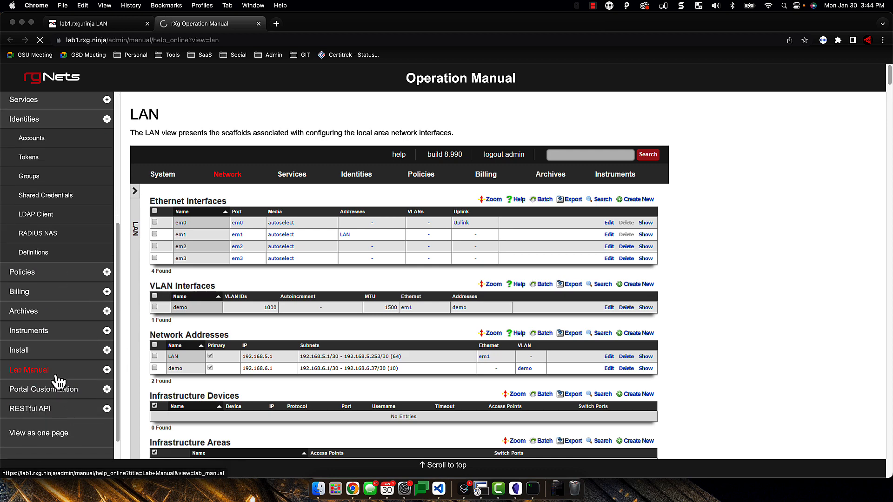
pyautogui.click(60, 382)
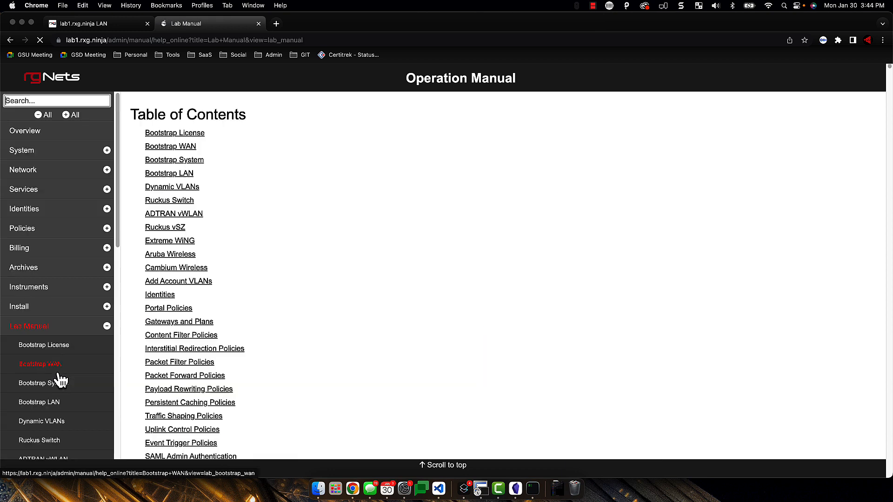
pyautogui.click(106, 328)
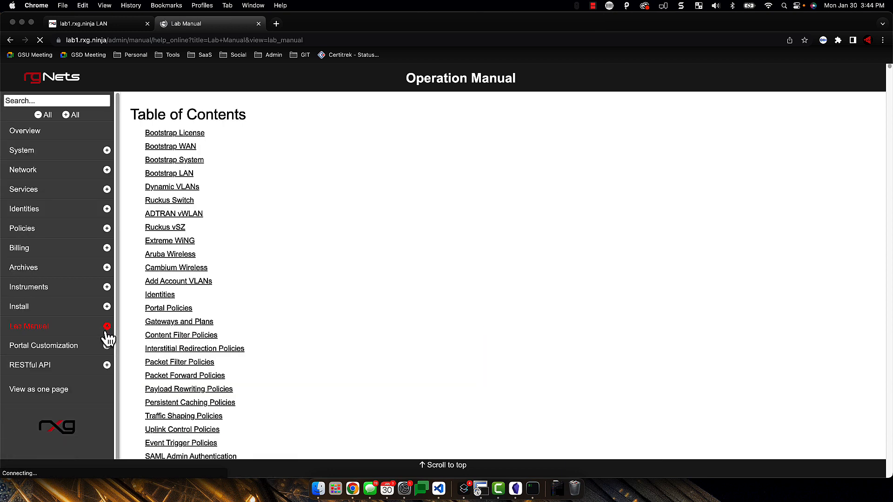